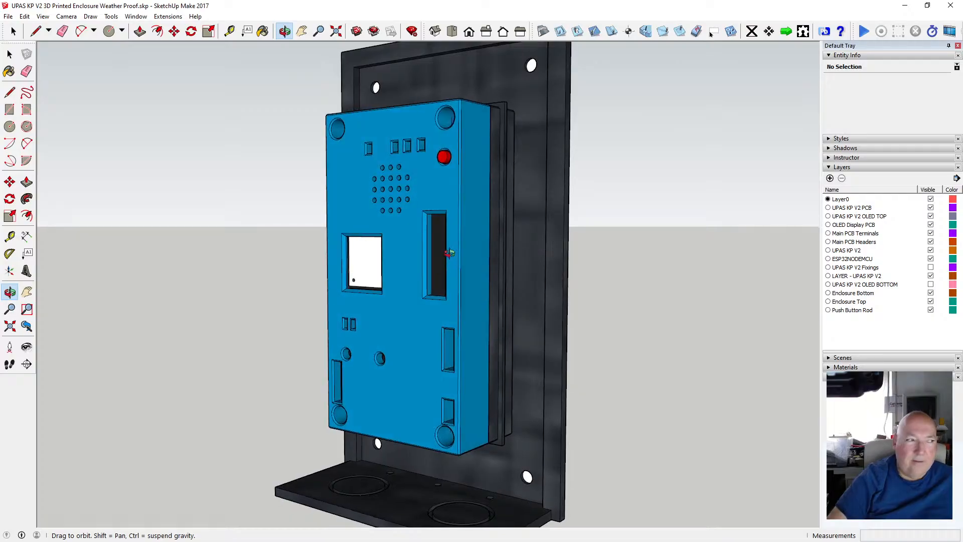
Hide the Enclosure Top, LAYER - UPAS KP V2 and Push Button Rod layers so only the enclosure bottom remains visible.
scroll(591, 331, "up", 2)
left_click_drag(579, 341, 652, 261)
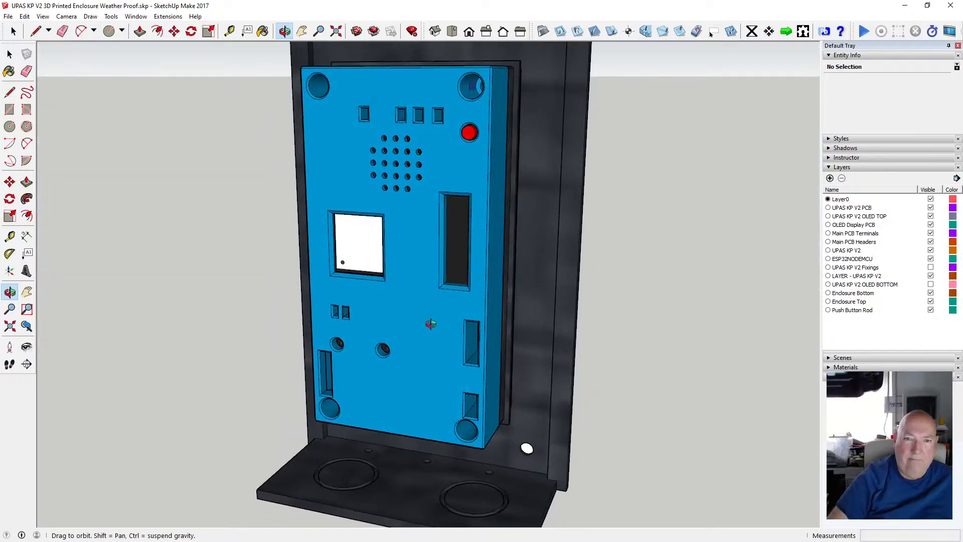
left_click(931, 302)
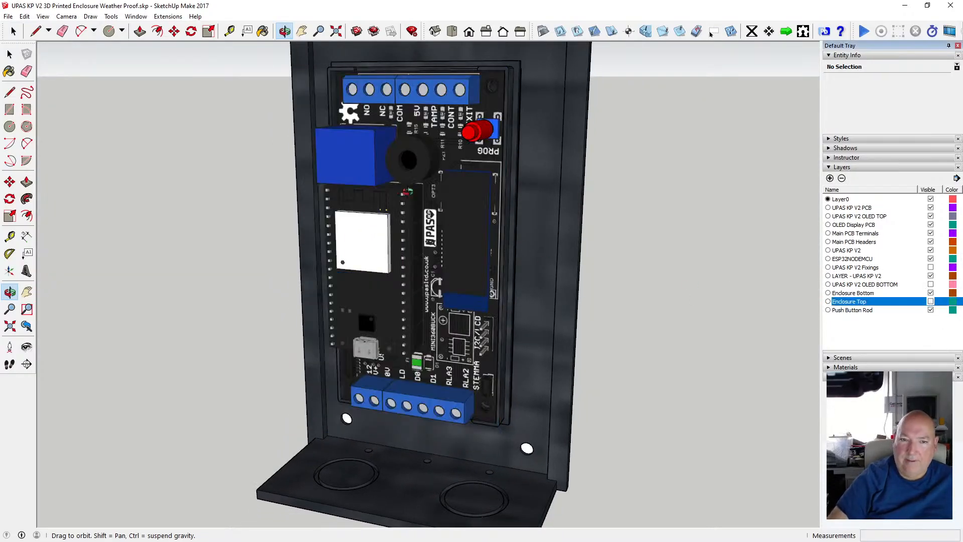
left_click(931, 276)
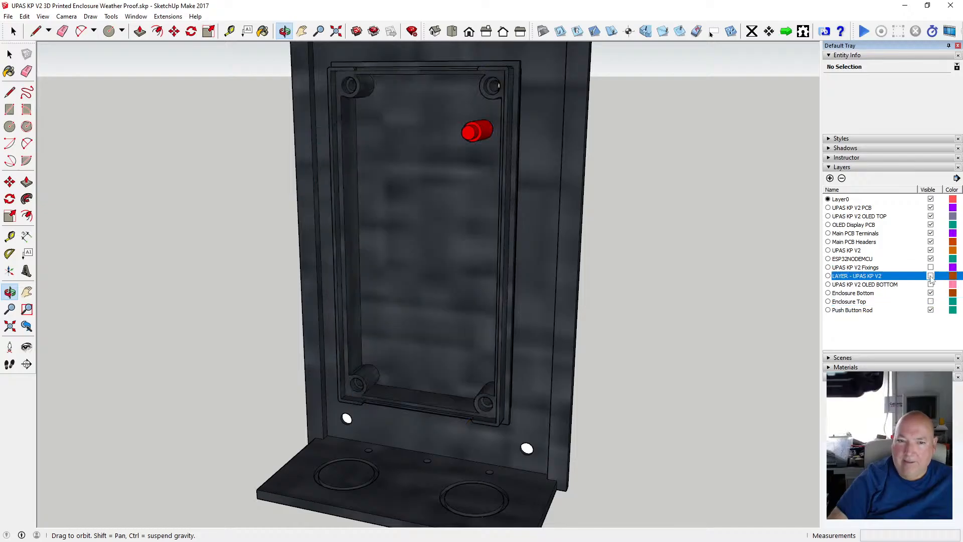
left_click(931, 310)
left_click_drag(546, 286, 497, 288)
scroll(455, 288, "up", 3)
scroll(494, 286, "down", 2)
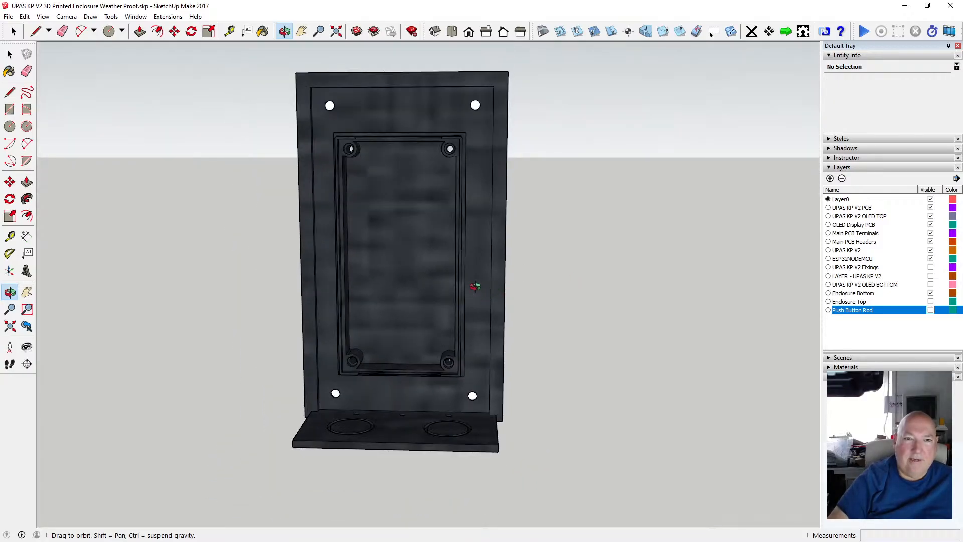
scroll(475, 286, "down", 2)
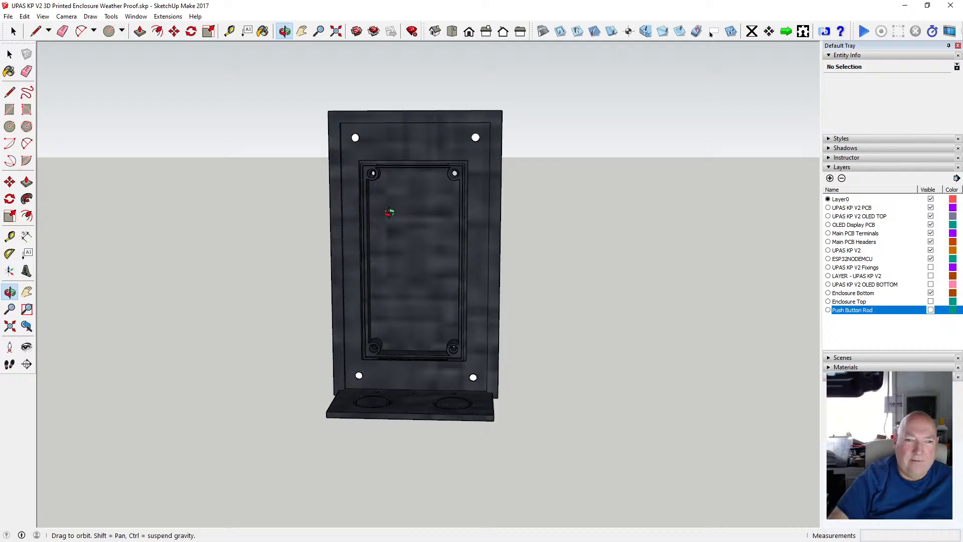
Try to paint the whole enclosure bottom component with Color M06 and undo the fill.
left_click(9, 53)
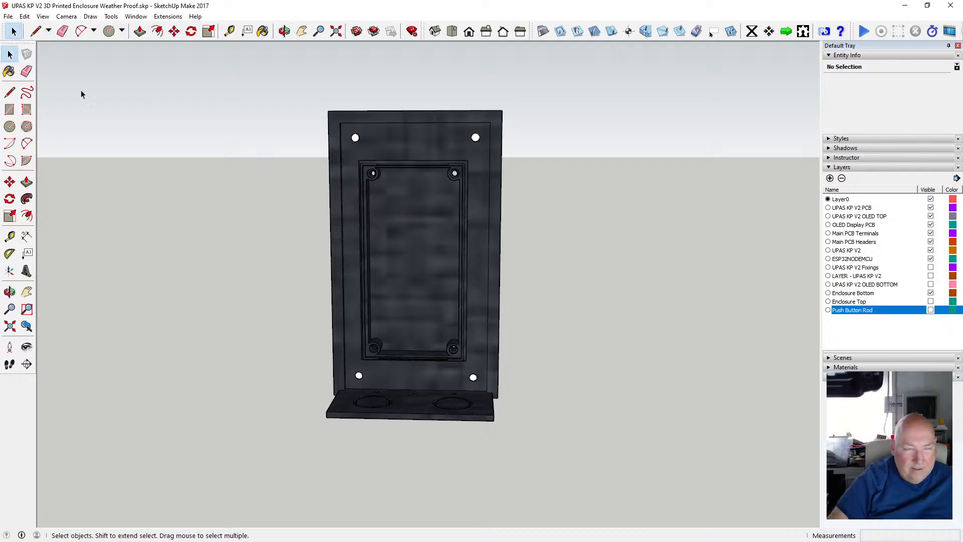
left_click(387, 155)
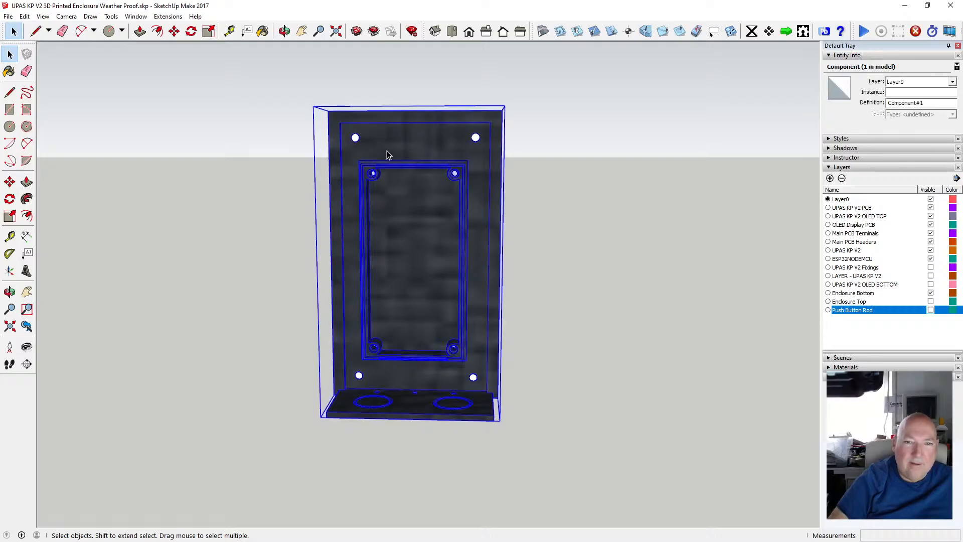
left_click(263, 31)
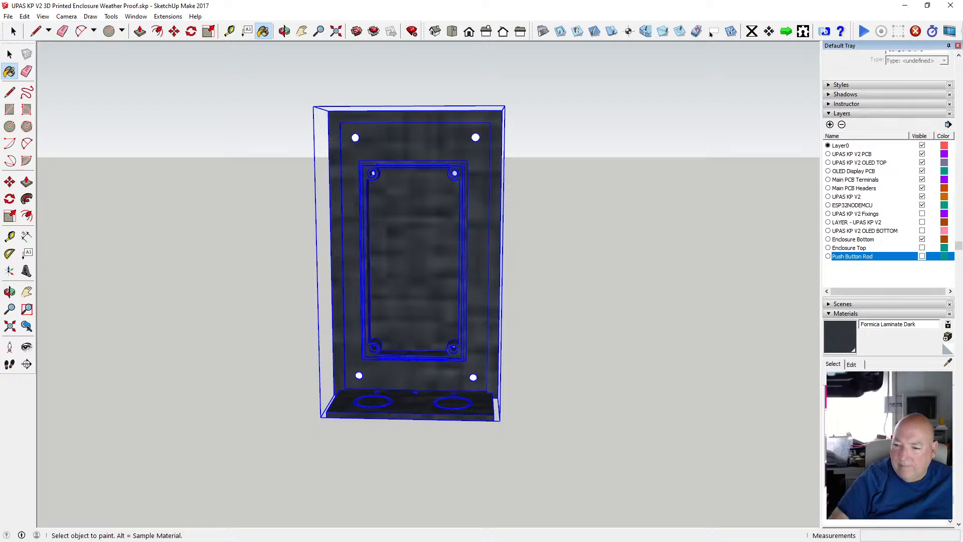
left_click(485, 290, "alt")
left_click(429, 264)
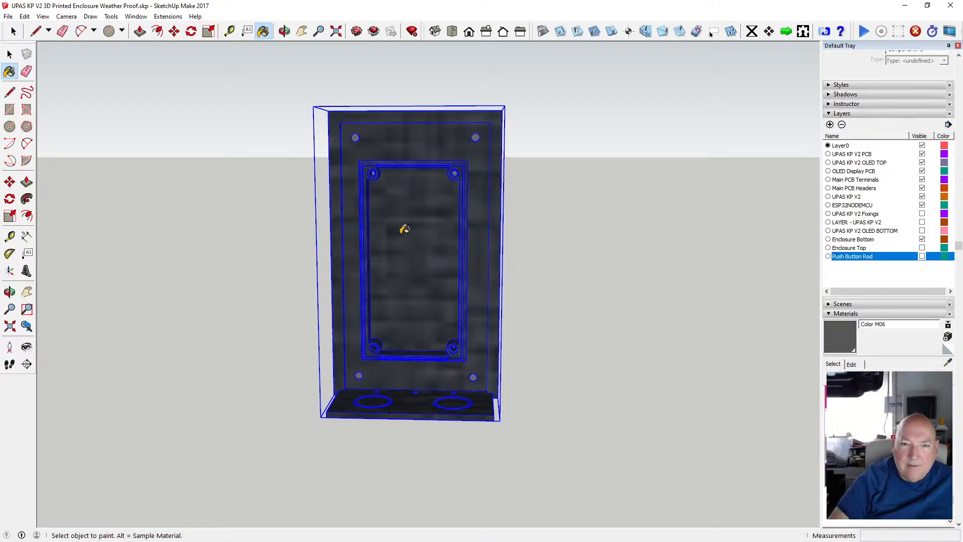
left_click(24, 16)
left_click(34, 28)
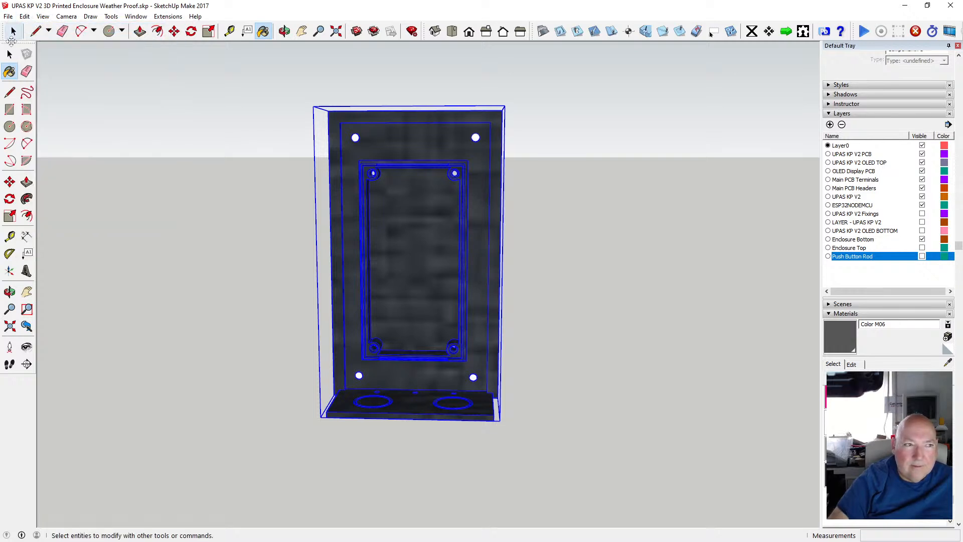
Open the enclosure bottom component for editing and paint the front face of its back plate with Color M06.
left_click(10, 54)
double_click(404, 140)
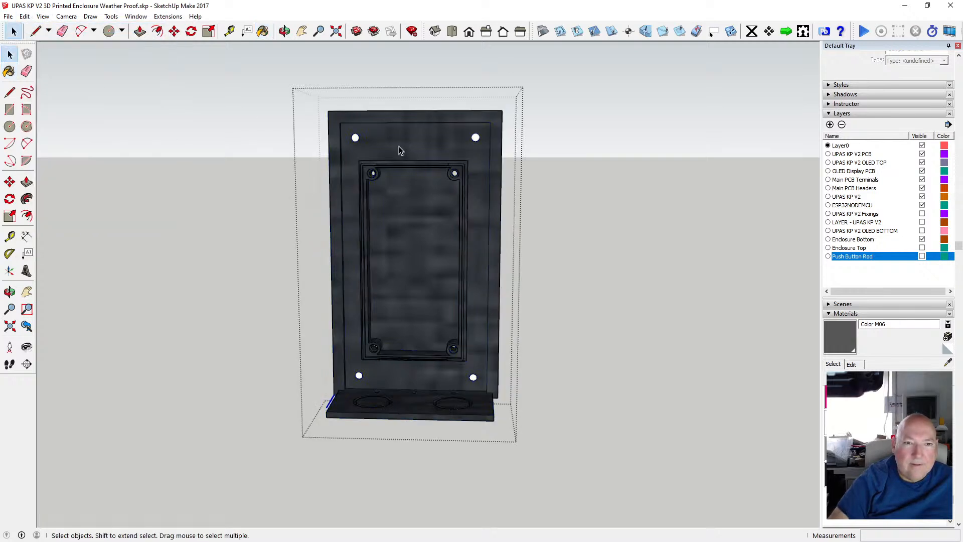
left_click(264, 33)
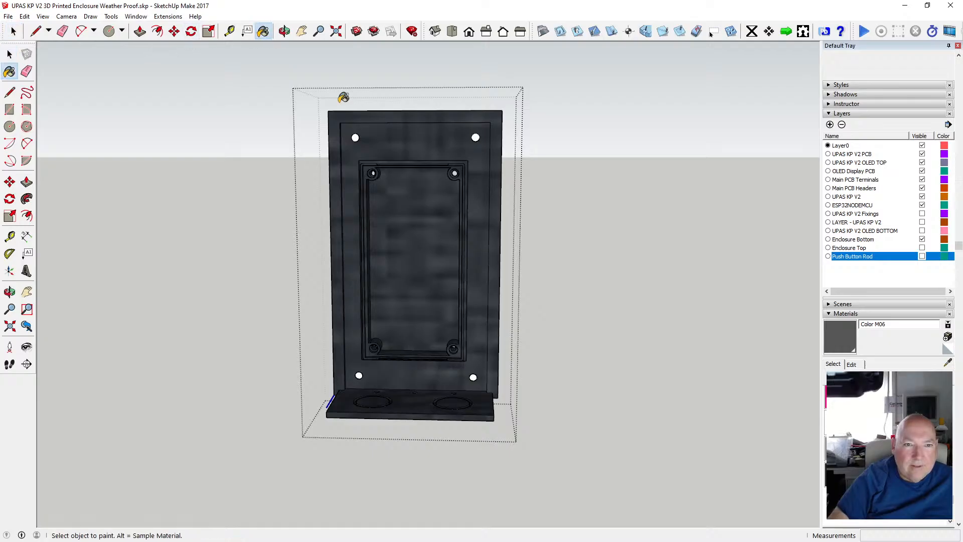
left_click(394, 133)
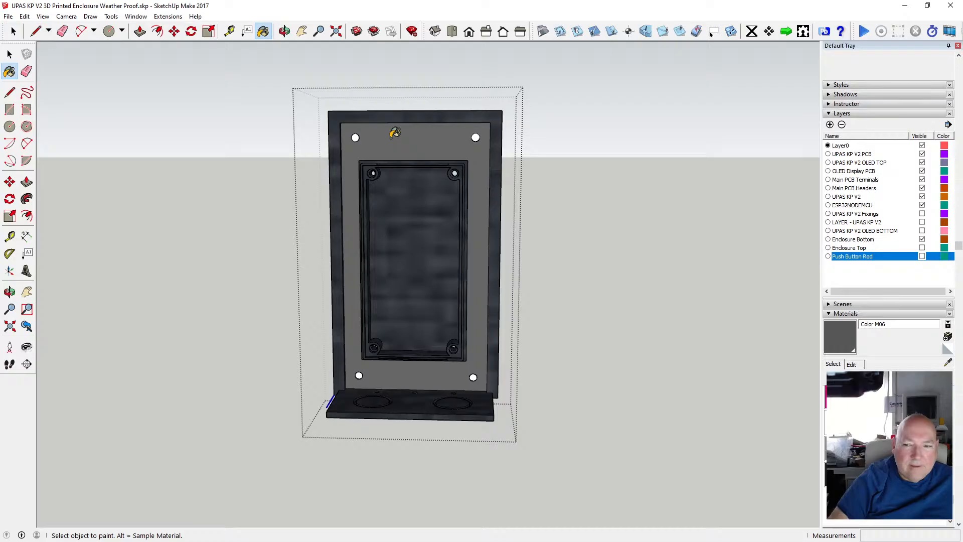
Try Color M07 and Color M08 on the front face of the back plate.
left_click(913, 449)
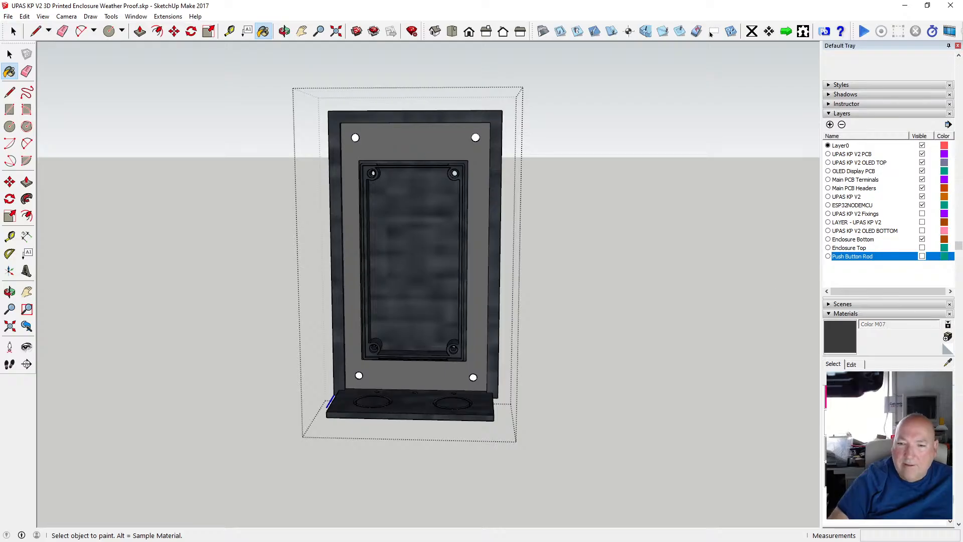
left_click(434, 146)
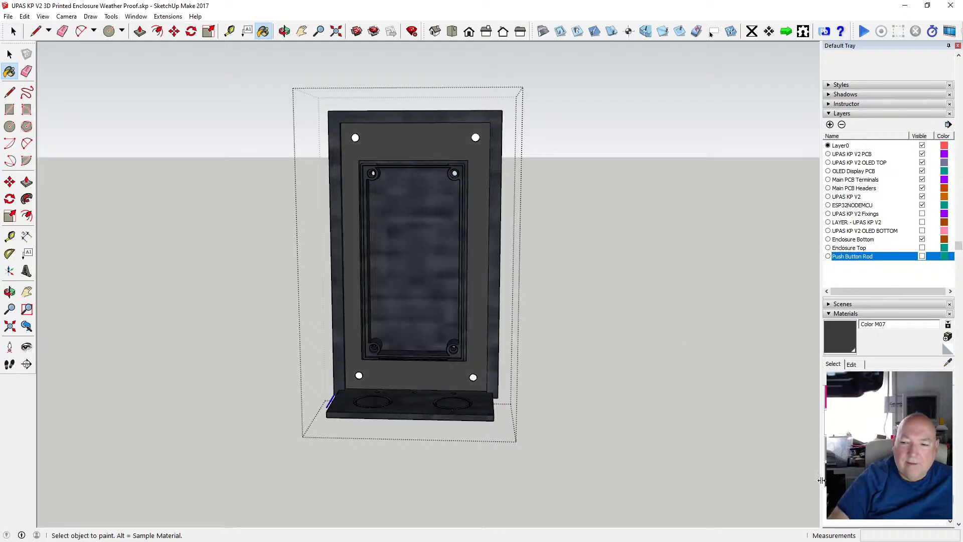
left_click(913, 449)
left_click(410, 135)
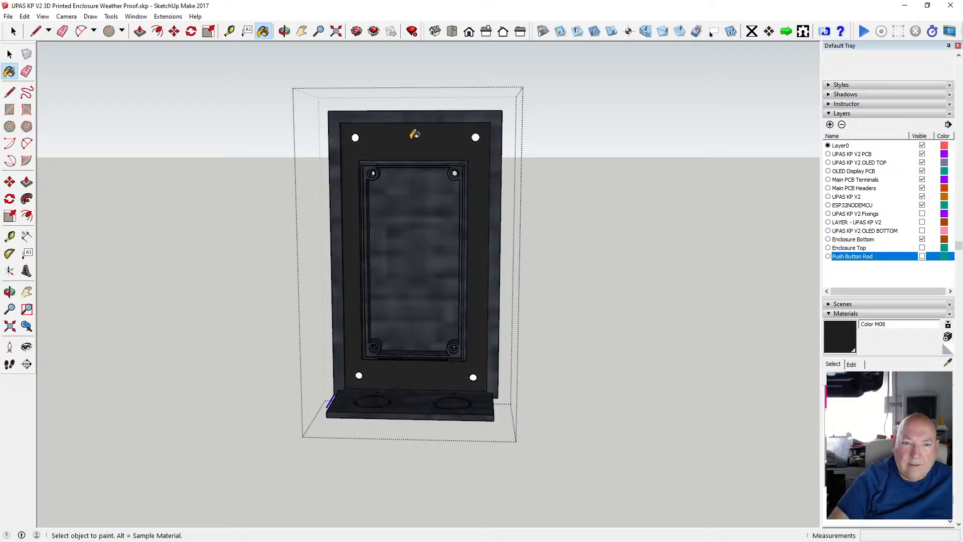
Paint the back plate's front face and its surrounding border with Color M07.
scroll(467, 209, "up", 2)
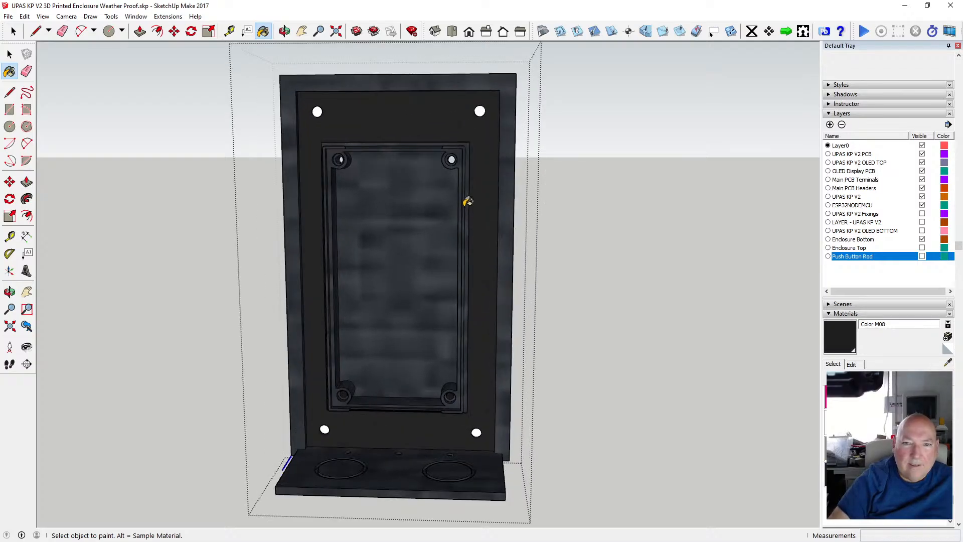
left_click(916, 449)
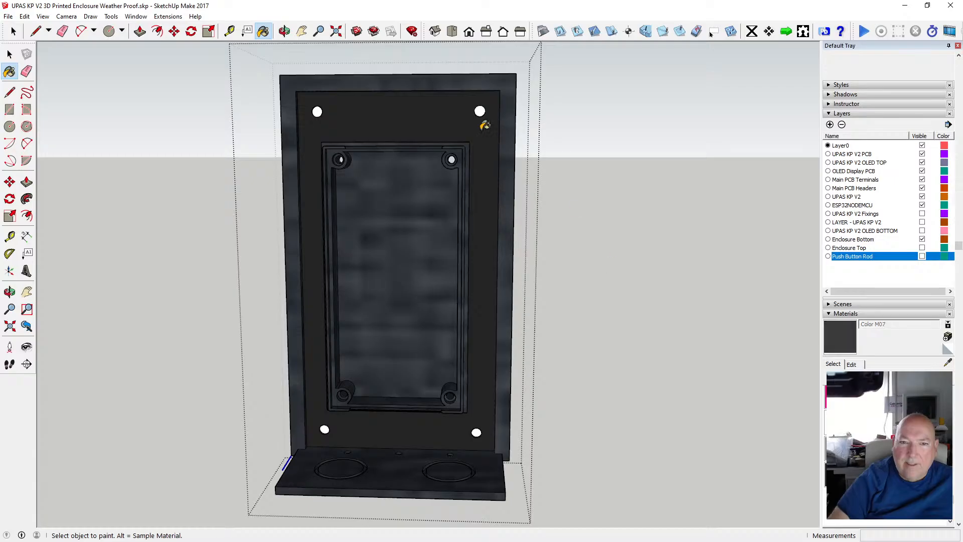
left_click(430, 108)
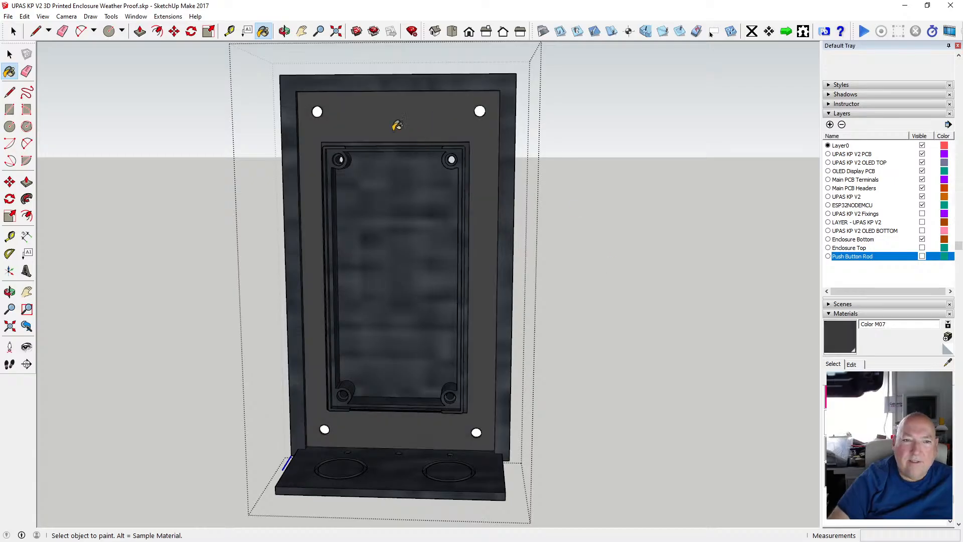
left_click(345, 81)
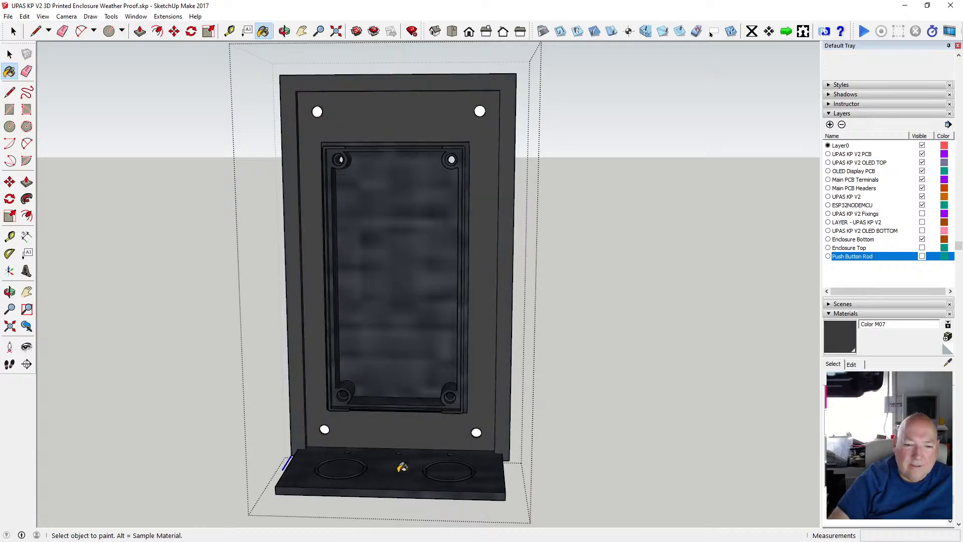
Paint the lower shelf's top face, circular outlines and front edge with Color M07.
scroll(392, 471, "up", 2)
scroll(351, 466, "up", 1)
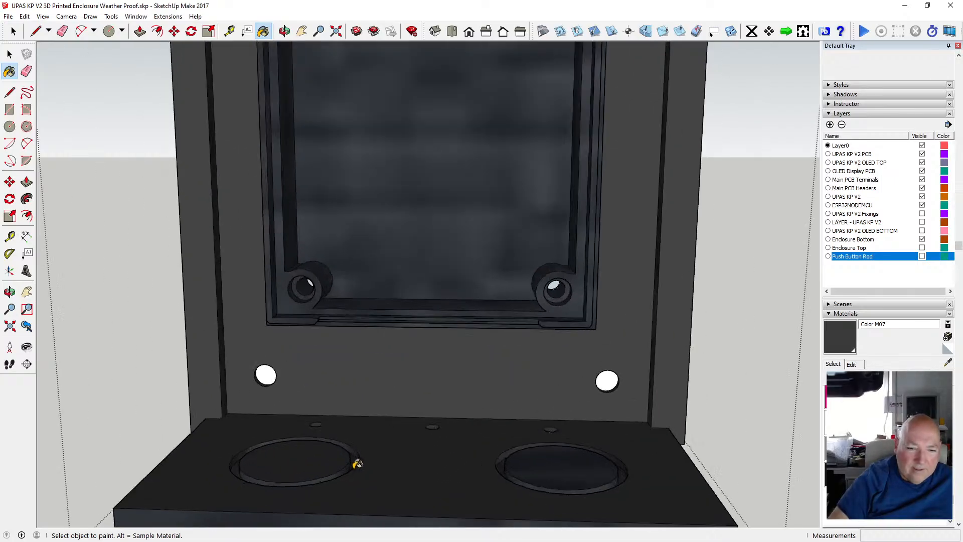
scroll(553, 455, "up", 2)
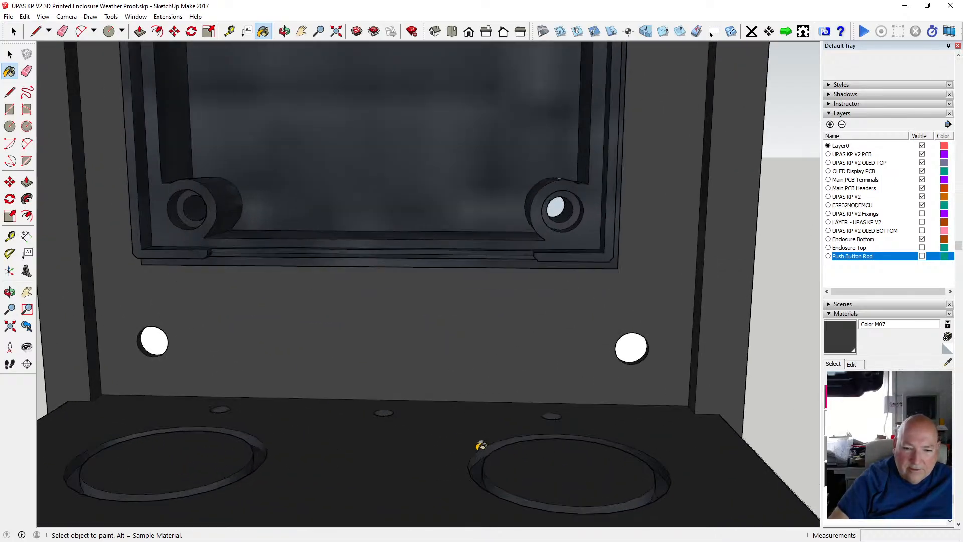
scroll(446, 438, "down", 4)
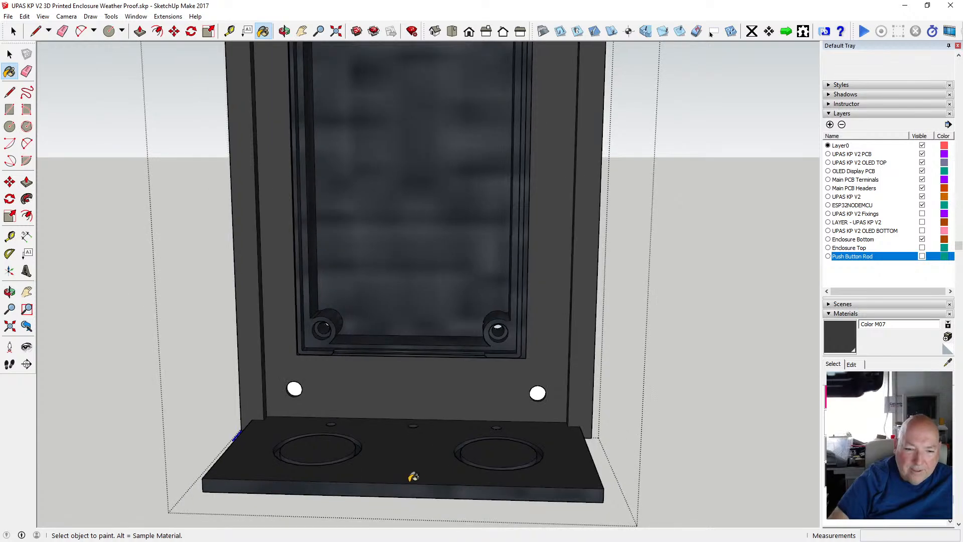
Paint the inner floor of the enclosure box with Color M07.
left_click(284, 31)
mouse_move(558, 248)
left_mouse_down()
mouse_move(423, 241)
mouse_move(354, 101)
left_mouse_up()
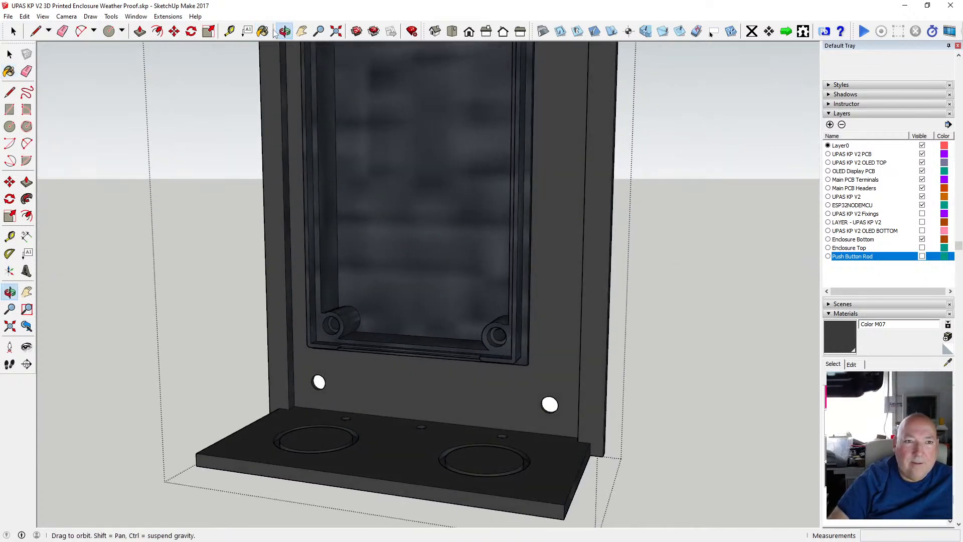
key("b")
left_click(376, 209)
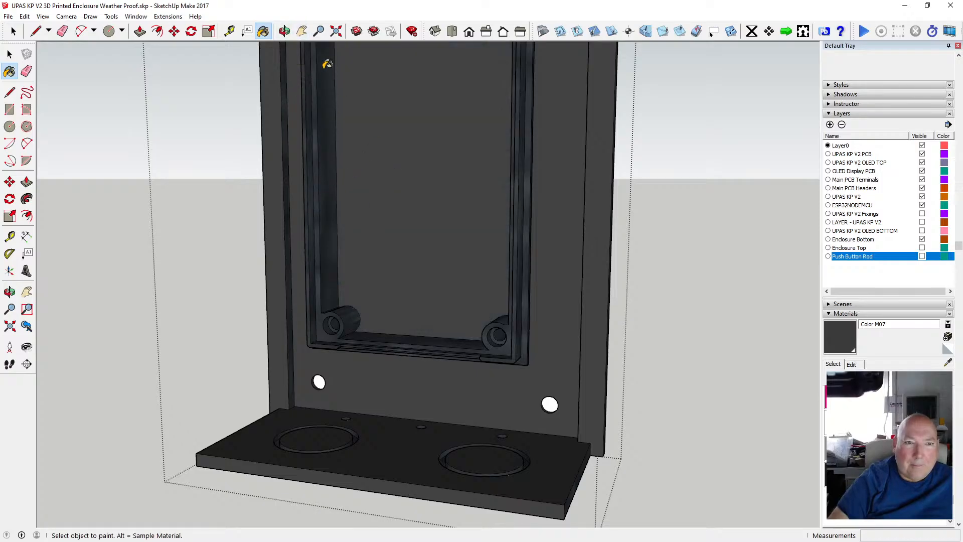
Paint the shelf's underside and side edge and the adjoining side edges of the back plate with Color M07.
left_click(283, 31)
left_click_drag(565, 370, 426, 286)
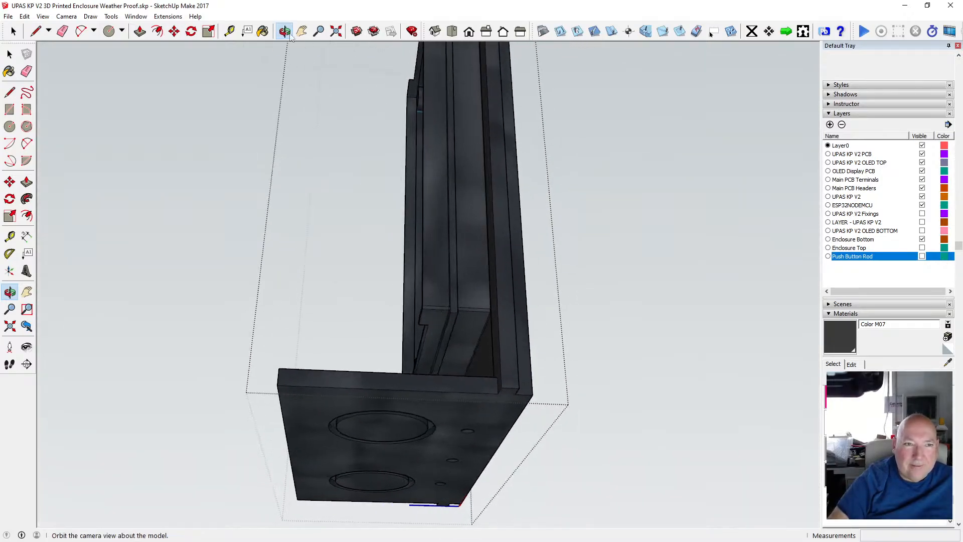
left_click(262, 31)
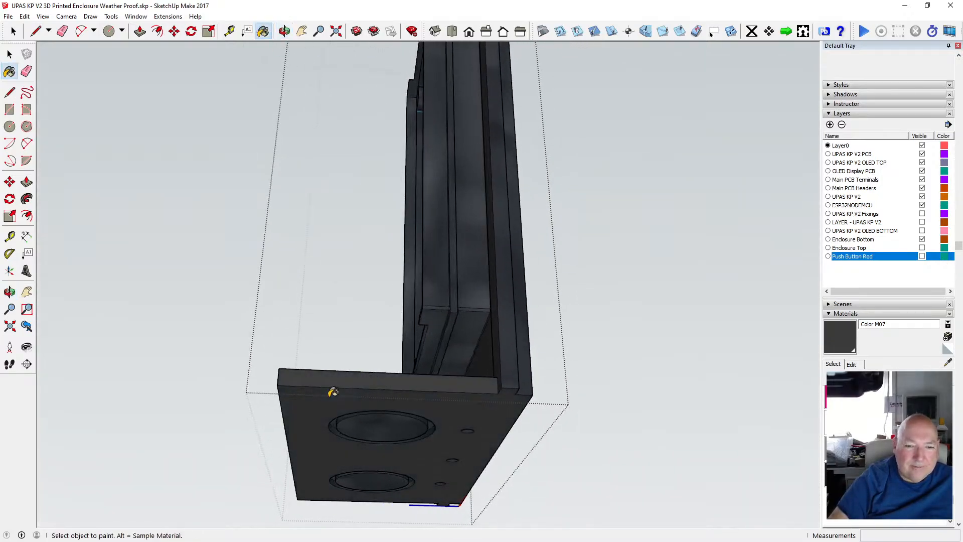
left_click(502, 357)
left_click(524, 371)
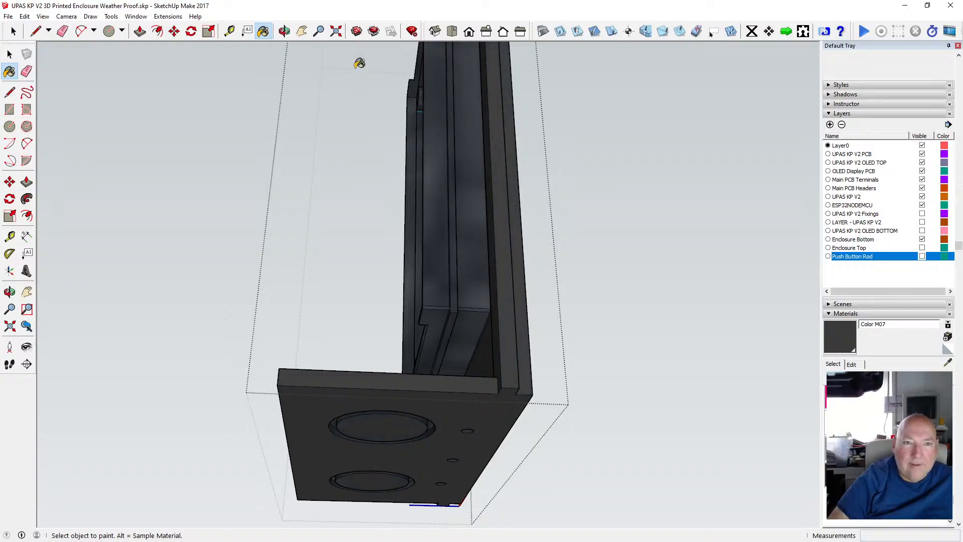
Paint the rear face of the back plate with Color M07.
left_click(283, 31)
left_click_drag(477, 155, 245, 287)
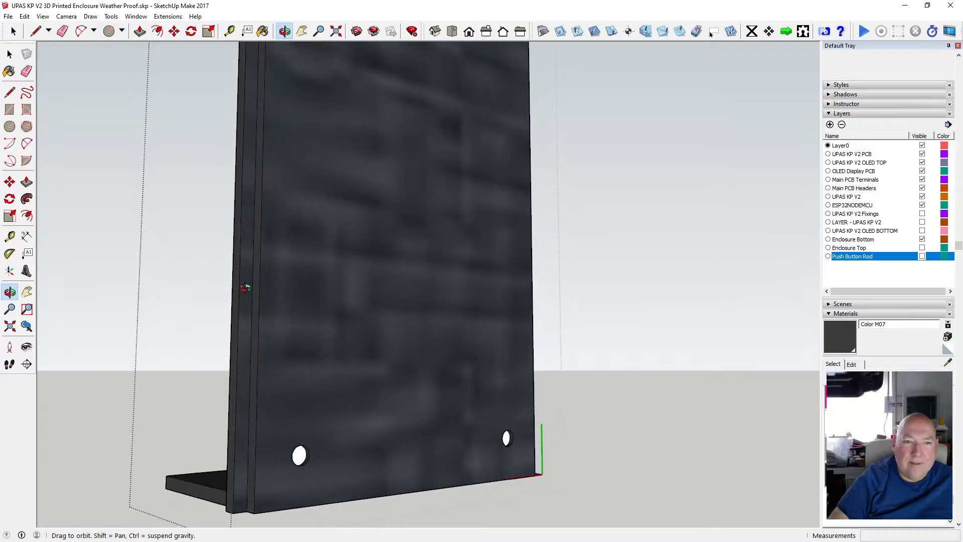
left_click(262, 31)
left_click(301, 204)
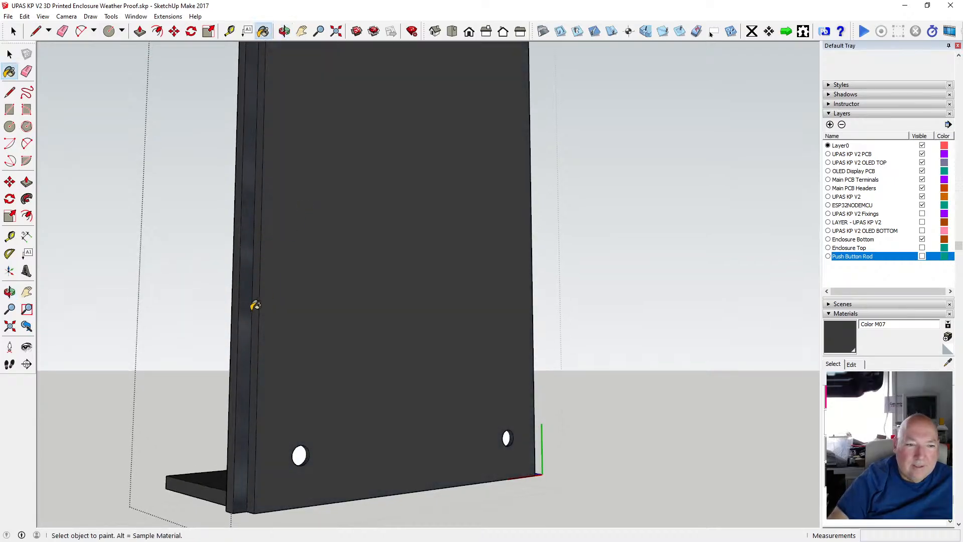
Paint the stepped top and side edges around the rear of the back plate with Color M07.
left_click(284, 32)
mouse_move(477, 351)
left_mouse_down()
mouse_move(488, 331)
mouse_move(48, 346)
mouse_move(258, 318)
mouse_move(286, 445)
mouse_move(315, 361)
left_mouse_up()
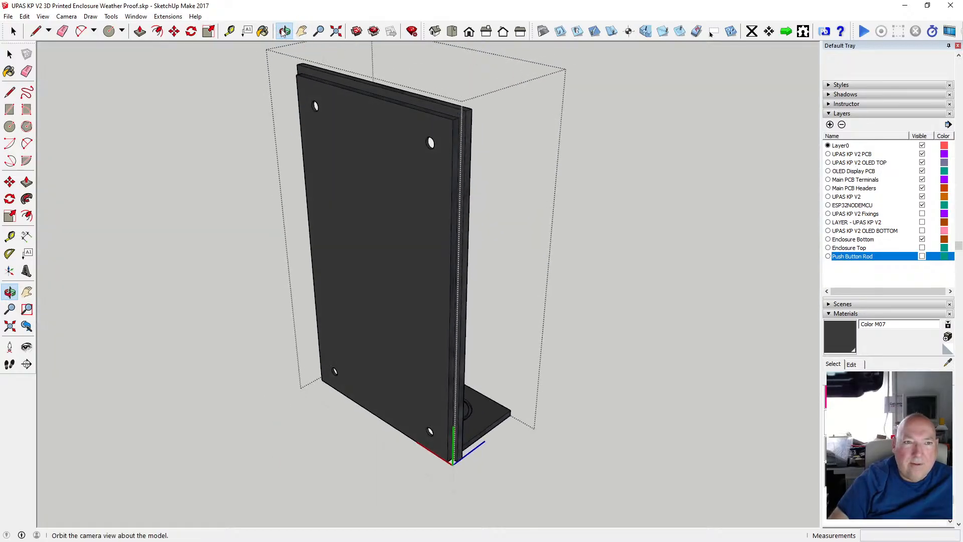
left_click(262, 31)
scroll(424, 81, "up", 3)
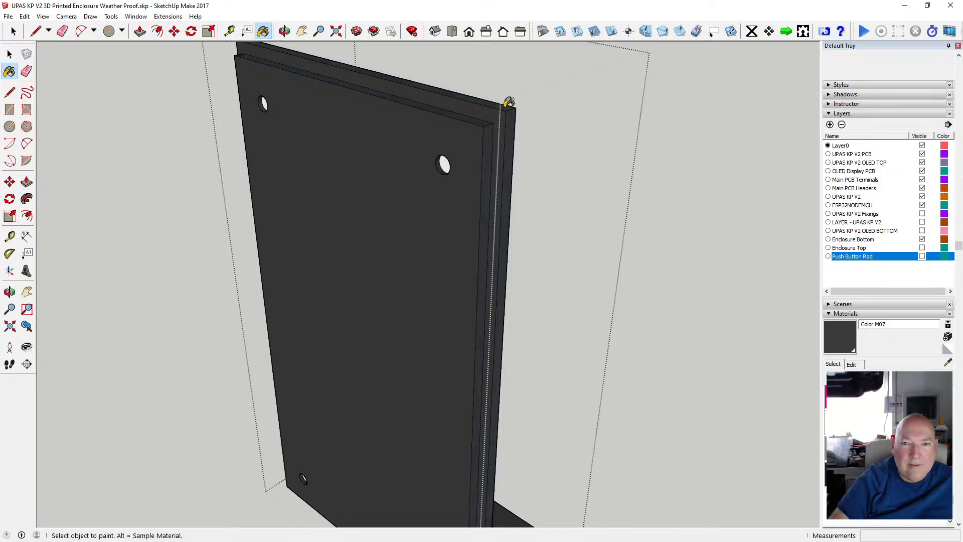
scroll(508, 102, "down", 2)
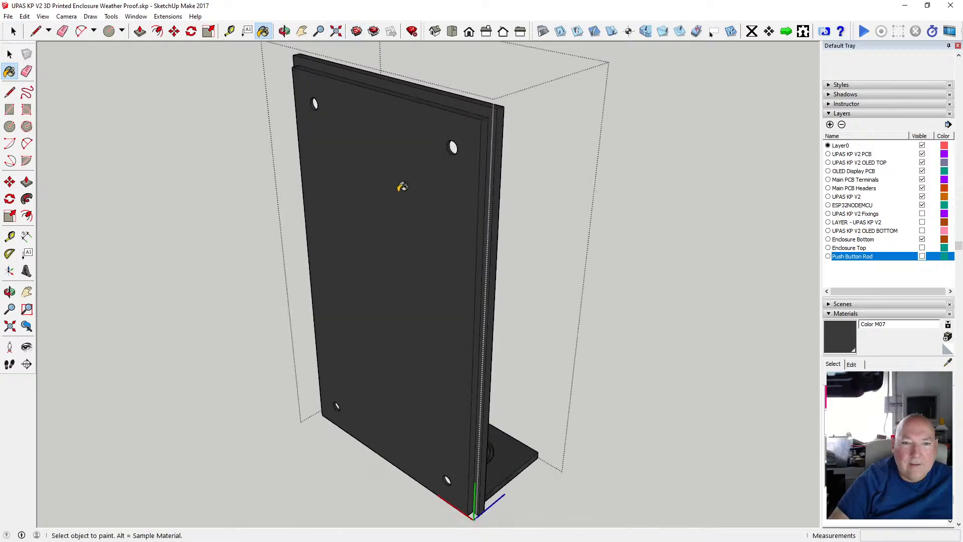
Paint the outer side wall of the enclosure box on the back plate with Color M07.
key("o")
mouse_move(310, 91)
left_mouse_down()
mouse_move(379, 125)
mouse_move(331, 191)
mouse_move(287, 305)
mouse_move(351, 118)
left_mouse_up()
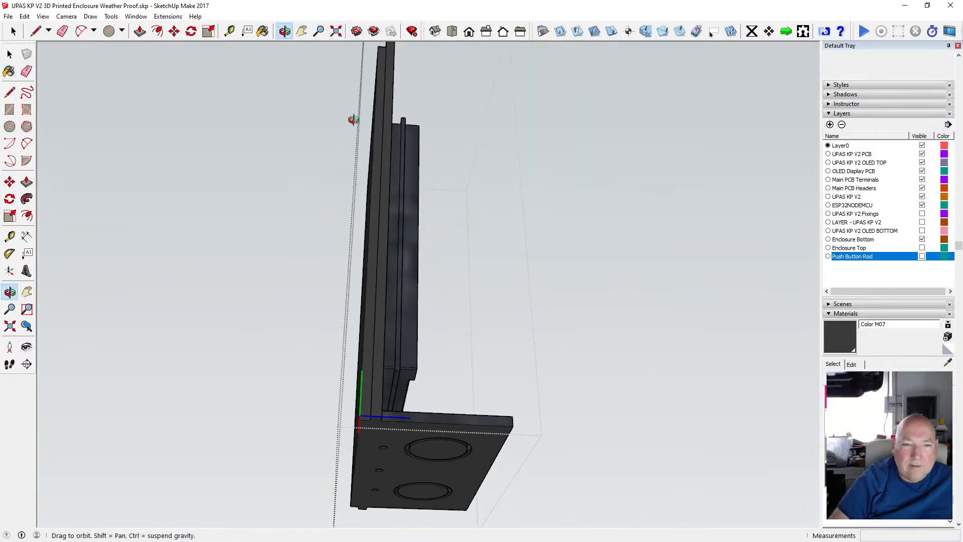
left_click(263, 31)
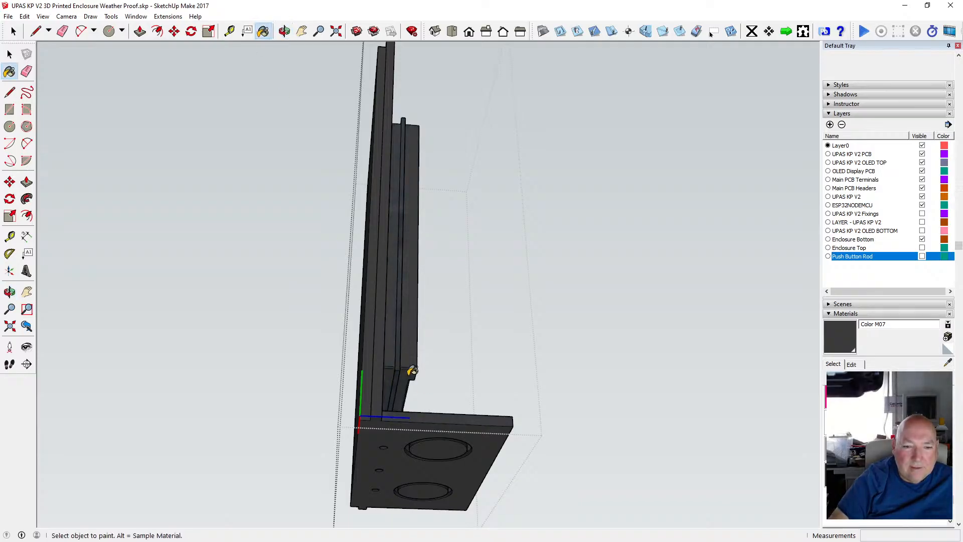
scroll(412, 370, "up", 2)
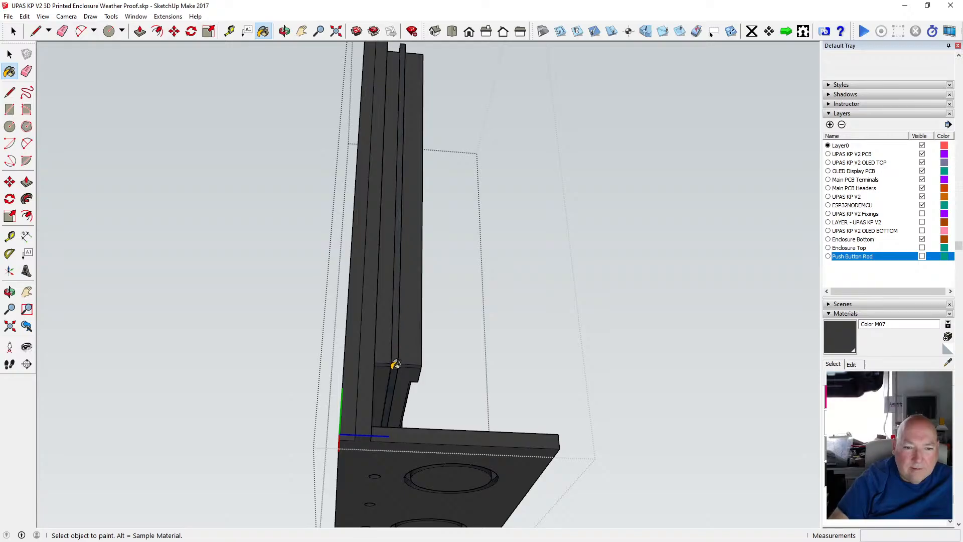
scroll(409, 347, "down", 2)
scroll(408, 322, "up", 2)
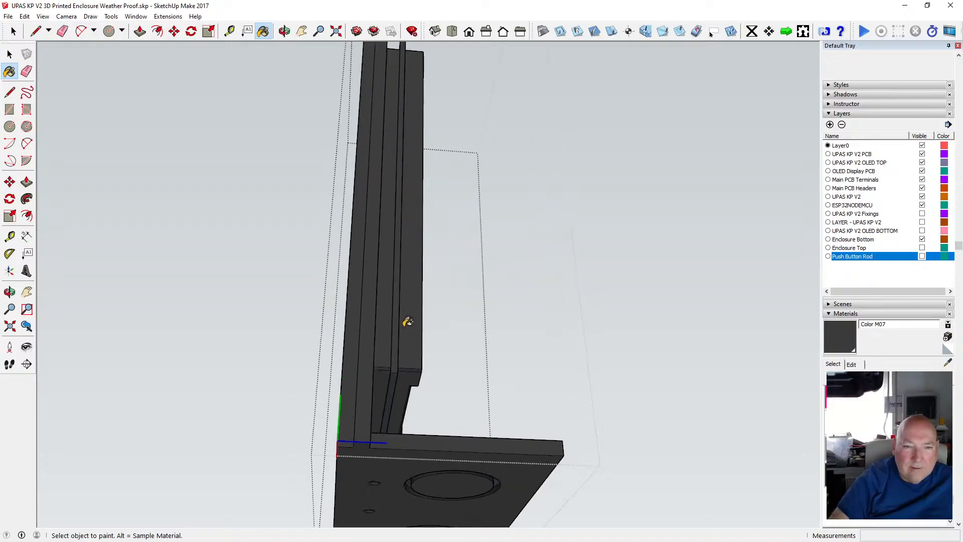
Paint the inner side wall of the enclosure box and its adjoining front rim with Color M07.
left_click(283, 31)
left_click_drag(416, 201, 381, 320)
left_click(262, 31)
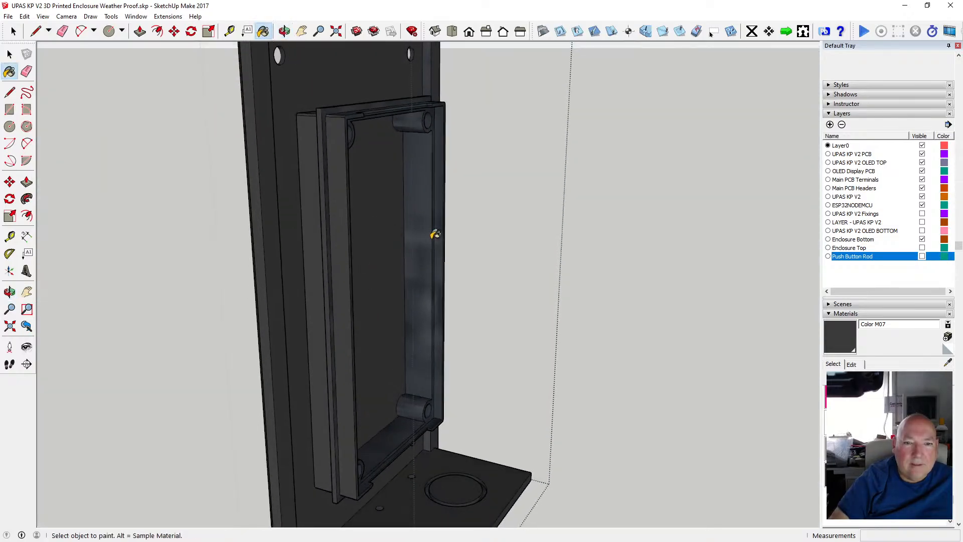
left_click(432, 235)
left_click(441, 240)
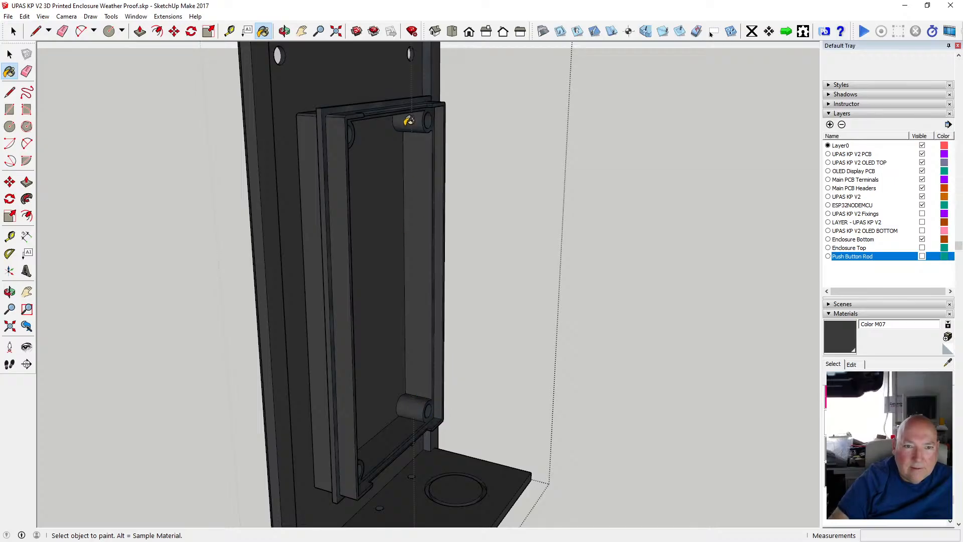
scroll(409, 121, "up", 2)
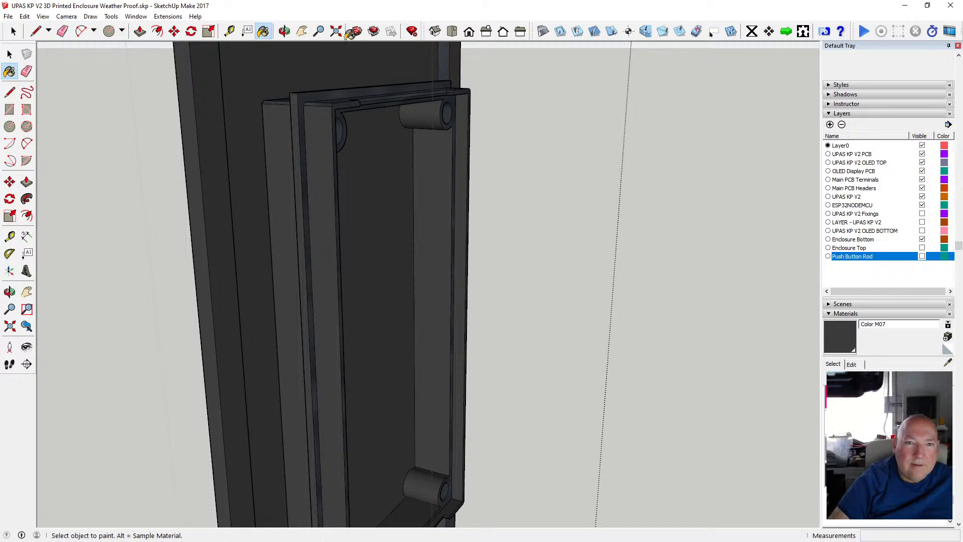
Paint the enclosure box's top outer faces on both sides of the flange with Color M07.
left_click(284, 31)
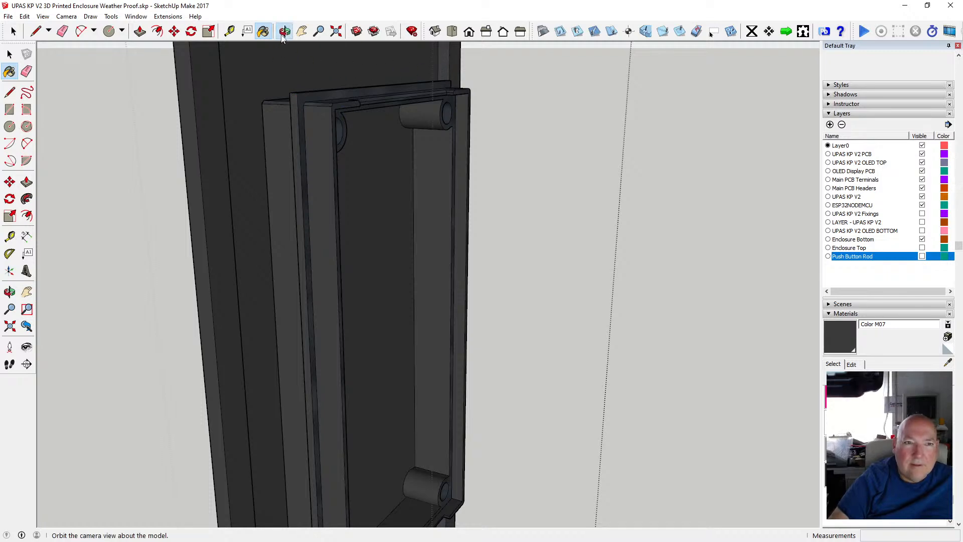
left_click_drag(276, 53, 301, 217)
left_click(263, 31)
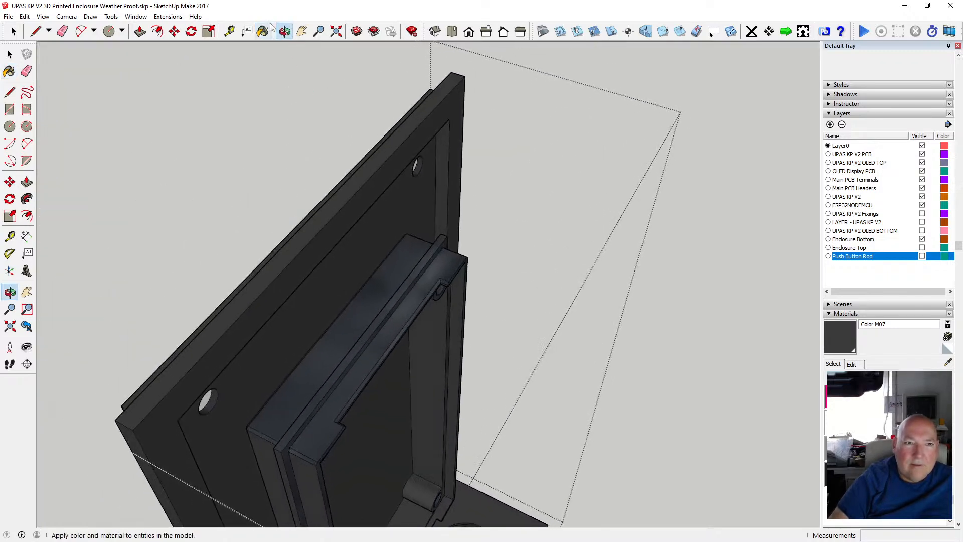
left_click(385, 284)
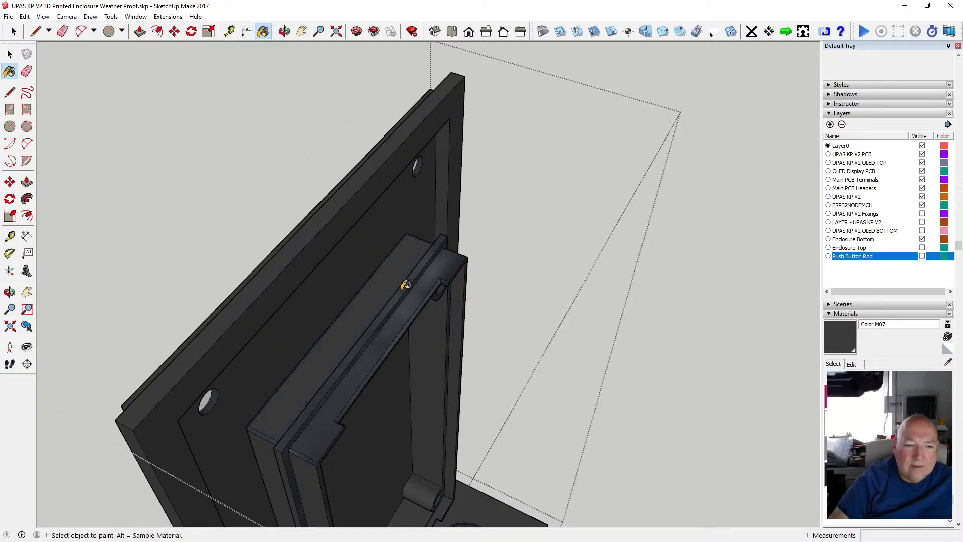
left_click(416, 291)
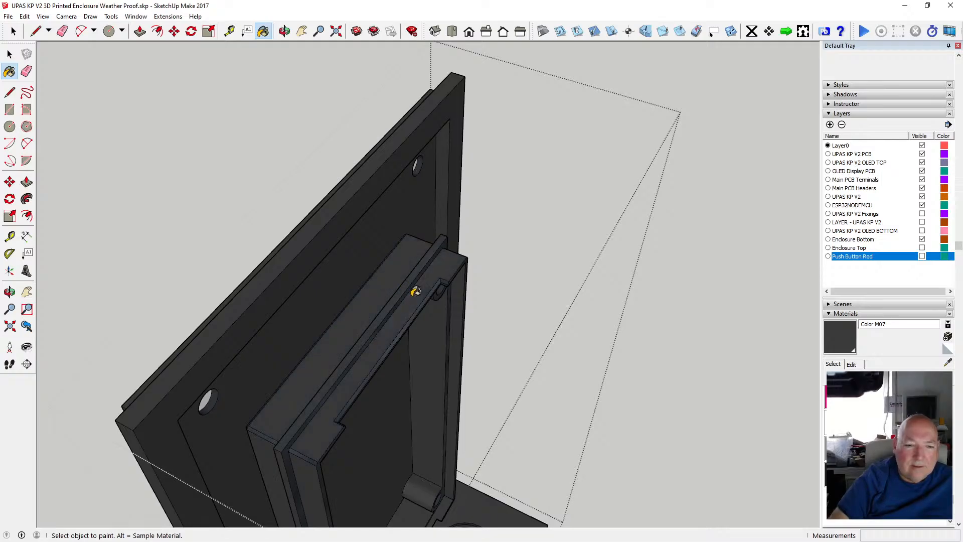
Paint the opposite outer and inner side walls of the enclosure box with Color M07.
left_click(284, 31)
left_click_drag(386, 291, 427, 333)
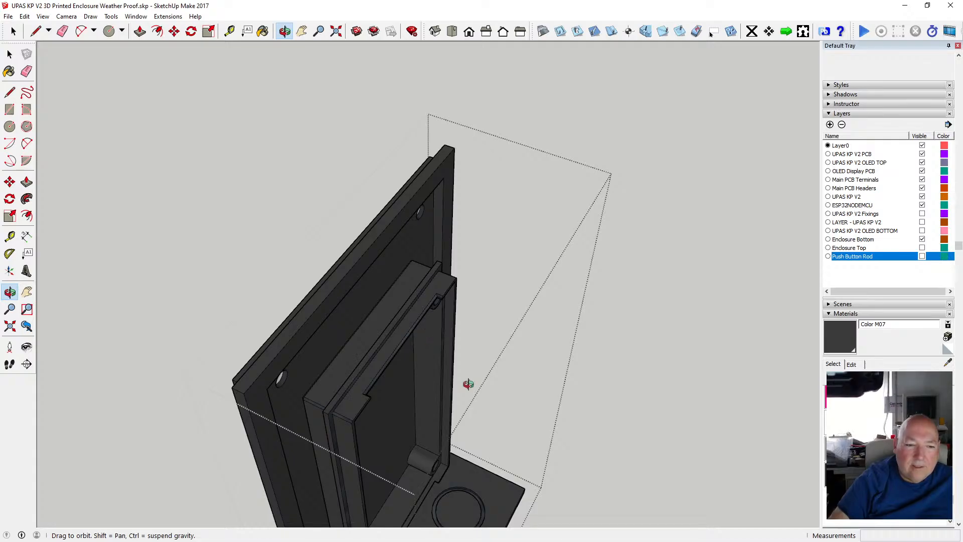
mouse_move(468, 384)
left_mouse_down()
mouse_move(189, 265)
mouse_move(376, 324)
mouse_move(382, 315)
mouse_move(344, 383)
mouse_move(344, 371)
left_mouse_up()
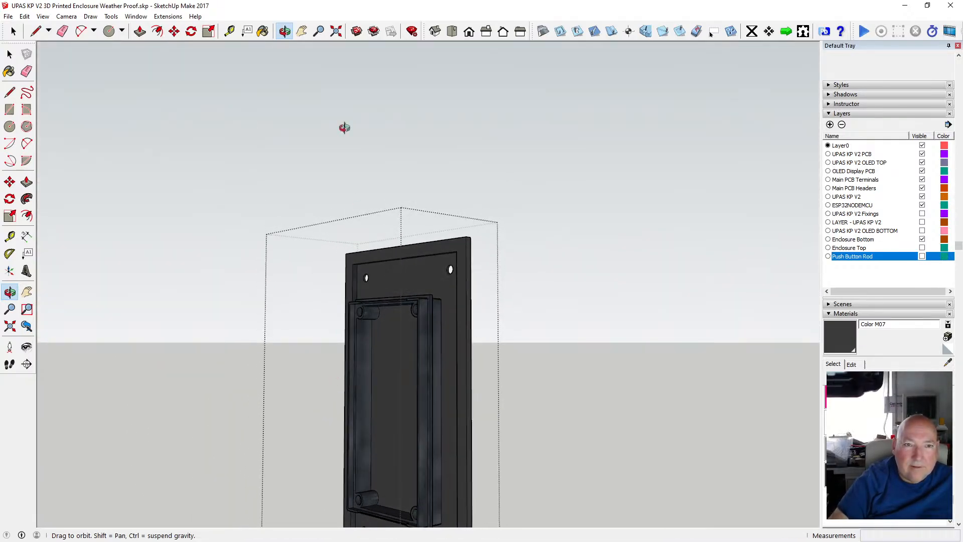
left_click(263, 32)
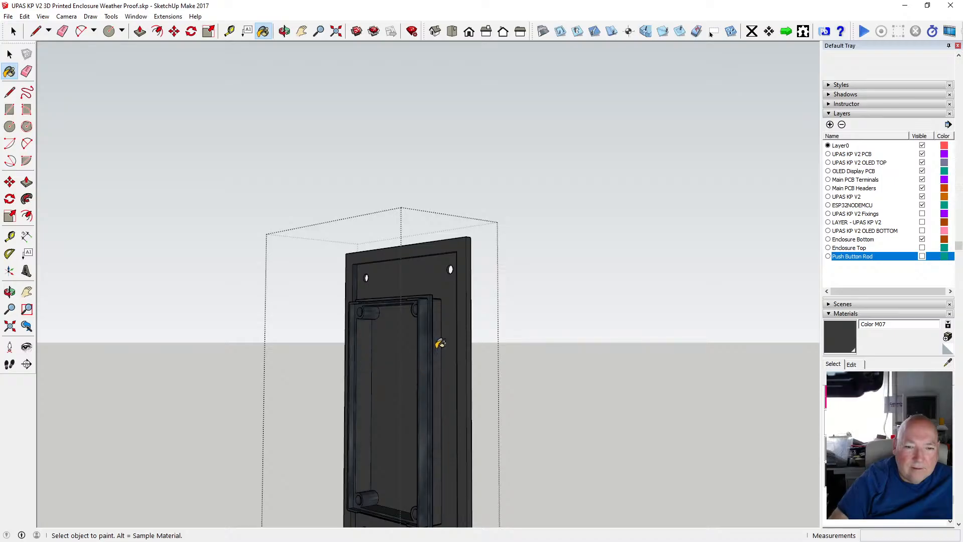
scroll(440, 344, "up", 2)
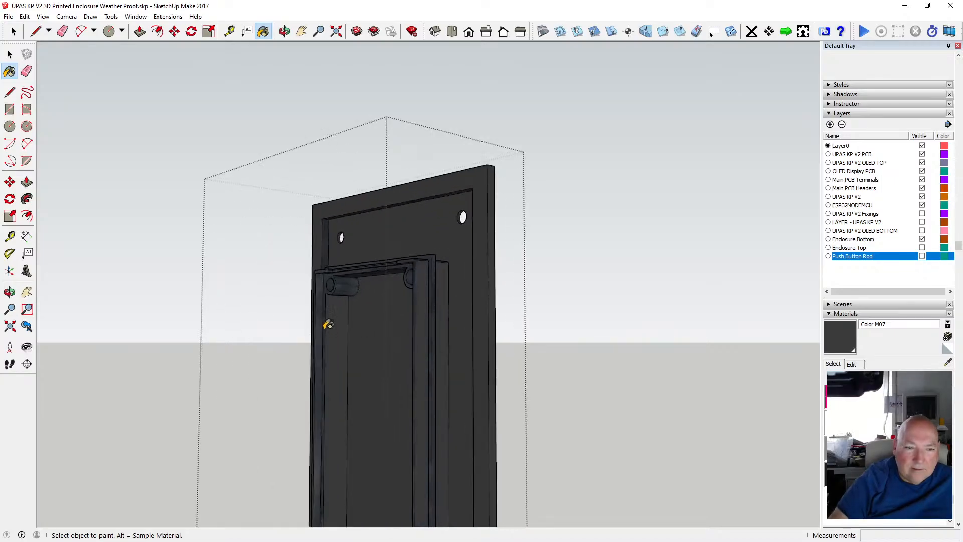
scroll(321, 322, "up", 3)
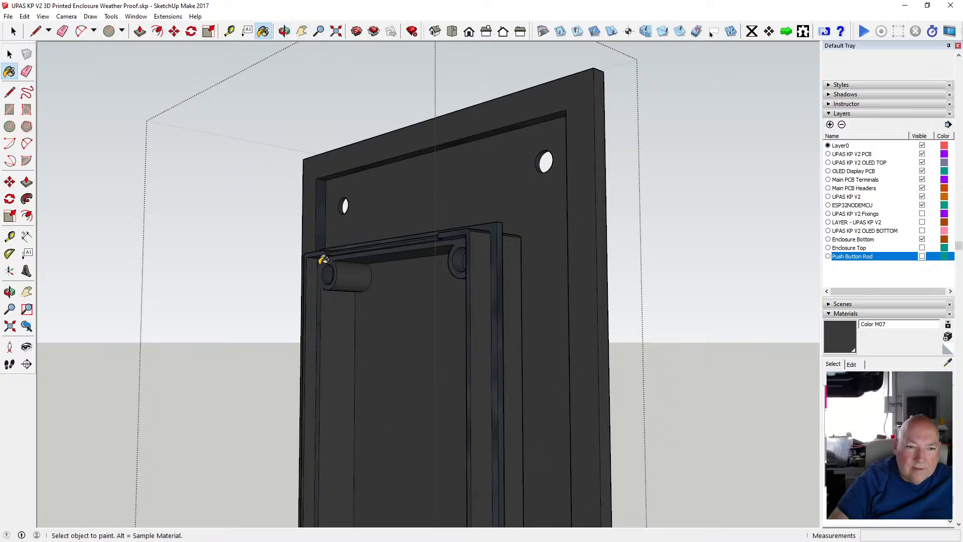
Paint the remaining narrow faces of the box's flange and upper rim with Color M07.
left_click(284, 31)
scroll(311, 189, "down", 5)
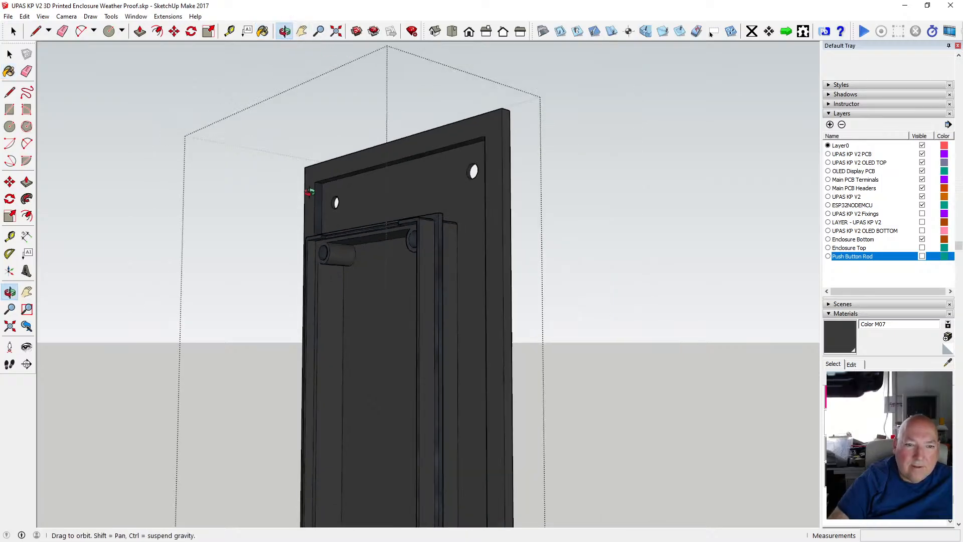
left_click_drag(284, 204, 321, 345)
scroll(363, 241, "up", 7)
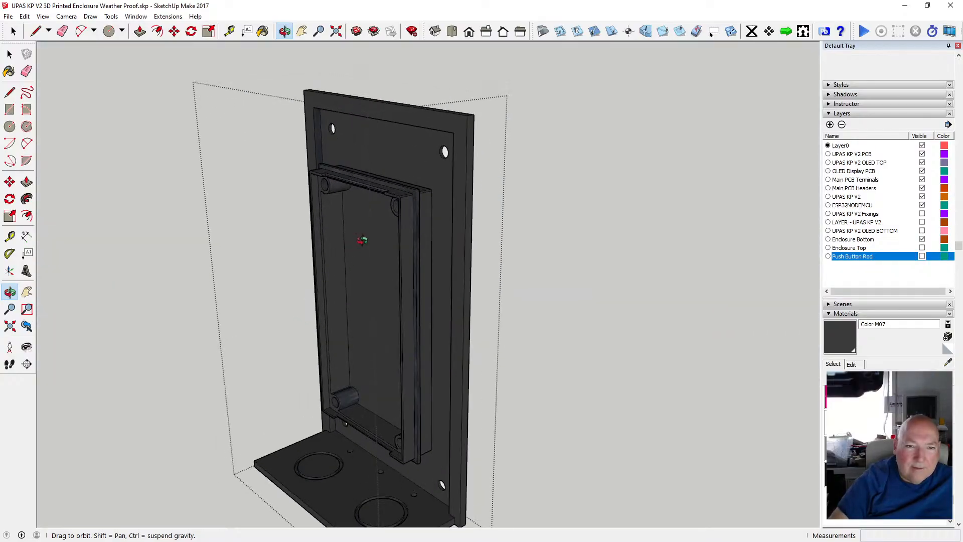
scroll(387, 180, "up", 3)
scroll(386, 178, "down", 1)
key("b")
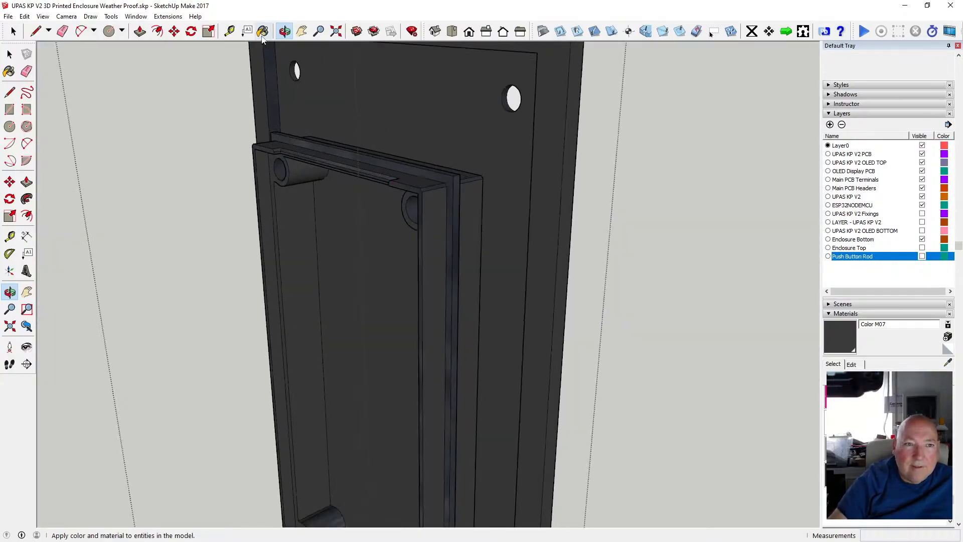
left_click(450, 174)
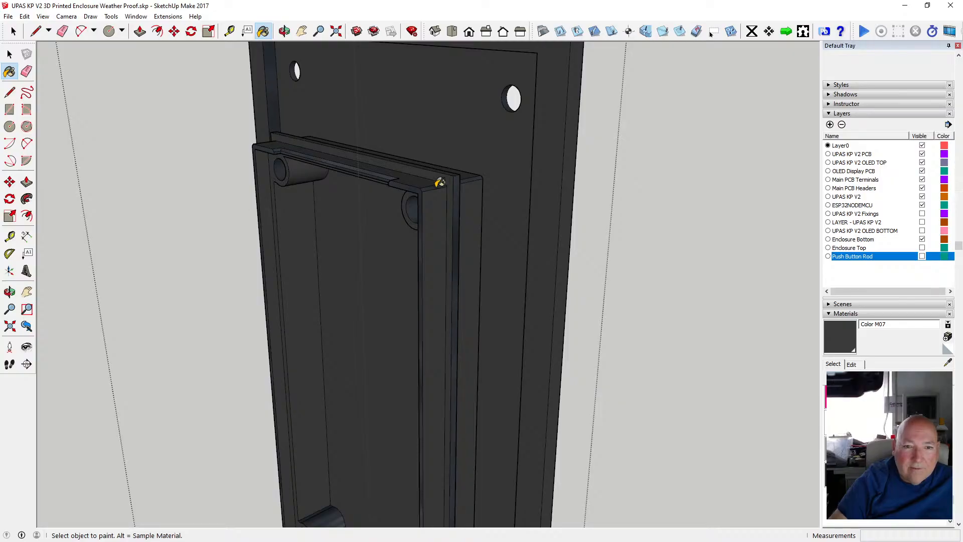
scroll(398, 187, "up", 1)
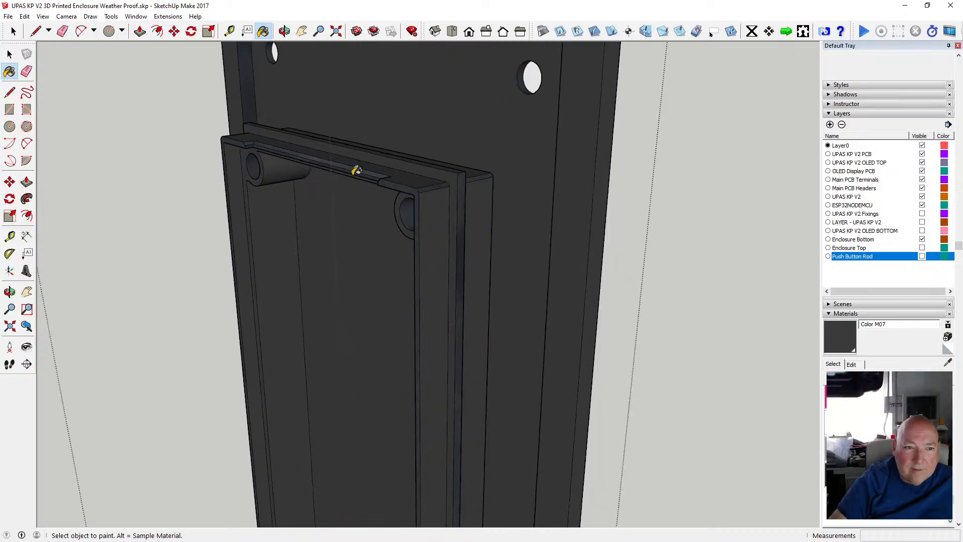
scroll(279, 145, "up", 1)
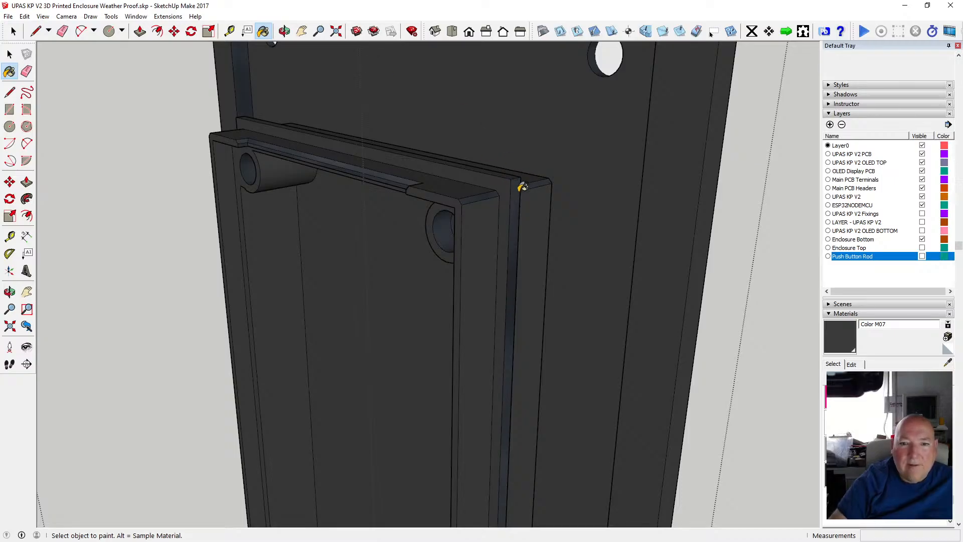
left_click(518, 190)
Paint the inner top and side edges of the back plate's recess with Color M07.
left_click(284, 31)
mouse_move(374, 131)
left_mouse_down()
mouse_move(253, 162)
mouse_move(390, 179)
mouse_move(350, 208)
mouse_move(460, 212)
mouse_move(416, 216)
mouse_move(413, 254)
mouse_move(475, 249)
mouse_move(404, 189)
mouse_move(354, 260)
mouse_move(356, 110)
mouse_move(329, 254)
mouse_move(295, 318)
mouse_move(177, 410)
mouse_move(239, 396)
mouse_move(135, 380)
mouse_move(278, 307)
mouse_move(199, 359)
left_mouse_up()
left_click_drag(208, 409, 387, 165)
scroll(354, 175, "up", 3)
scroll(354, 170, "up", 5)
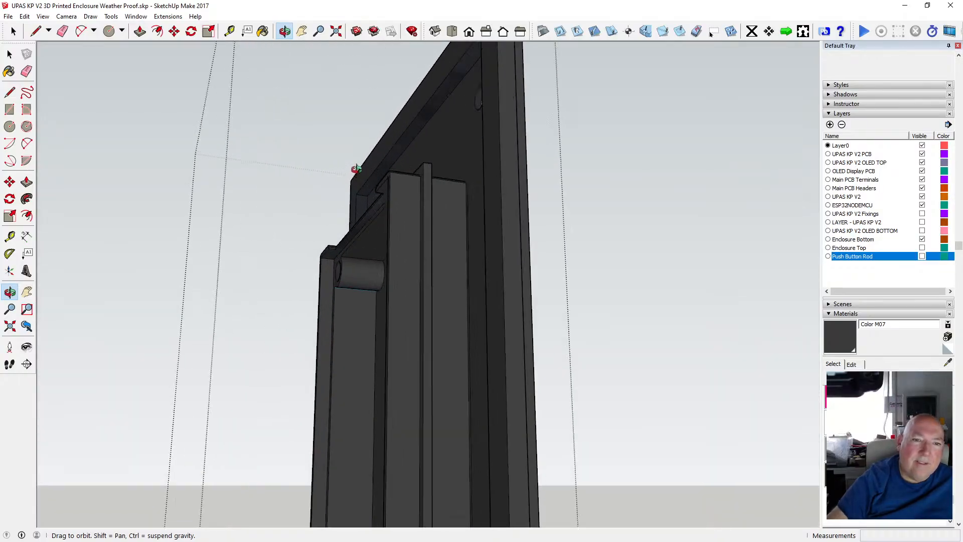
key("b")
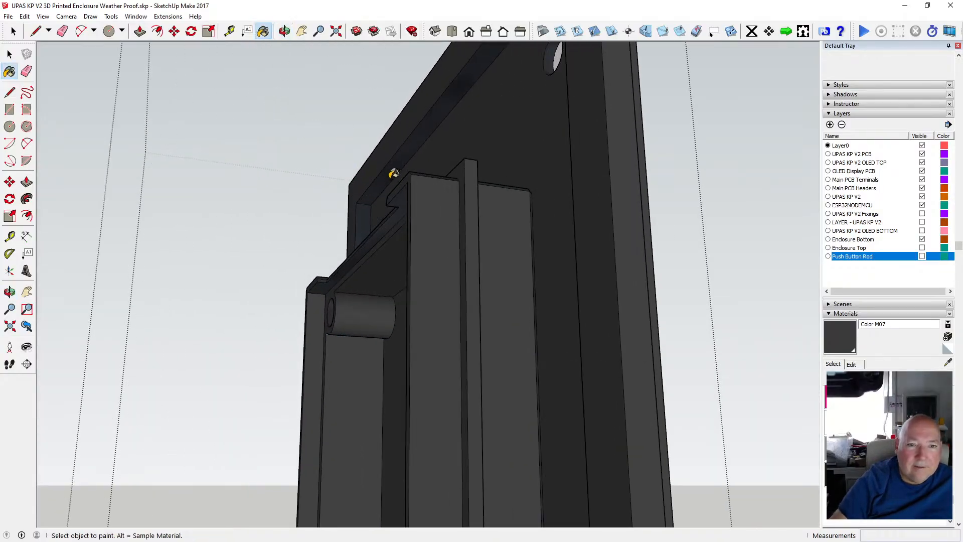
left_click(364, 208)
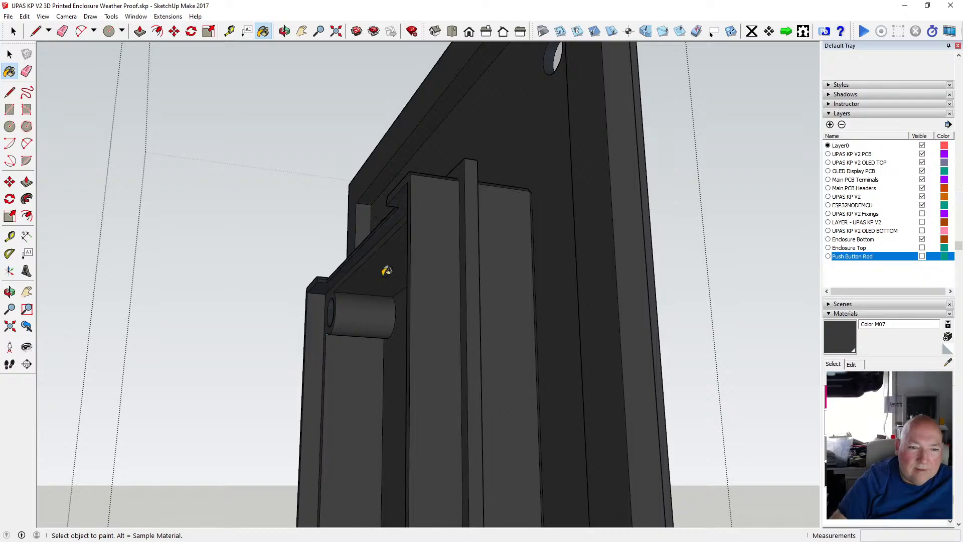
Finish editing the enclosure bottom group and leave nothing selected.
left_click(284, 31)
mouse_move(430, 214)
left_mouse_down()
mouse_move(419, 228)
mouse_move(570, 299)
mouse_move(523, 396)
mouse_move(530, 452)
mouse_move(522, 458)
mouse_move(544, 387)
mouse_move(471, 237)
mouse_move(441, 286)
mouse_move(430, 220)
mouse_move(400, 224)
mouse_move(469, 260)
mouse_move(557, 370)
mouse_move(451, 362)
mouse_move(398, 373)
mouse_move(529, 97)
mouse_move(469, 365)
mouse_move(259, 155)
left_mouse_up()
left_click(10, 54)
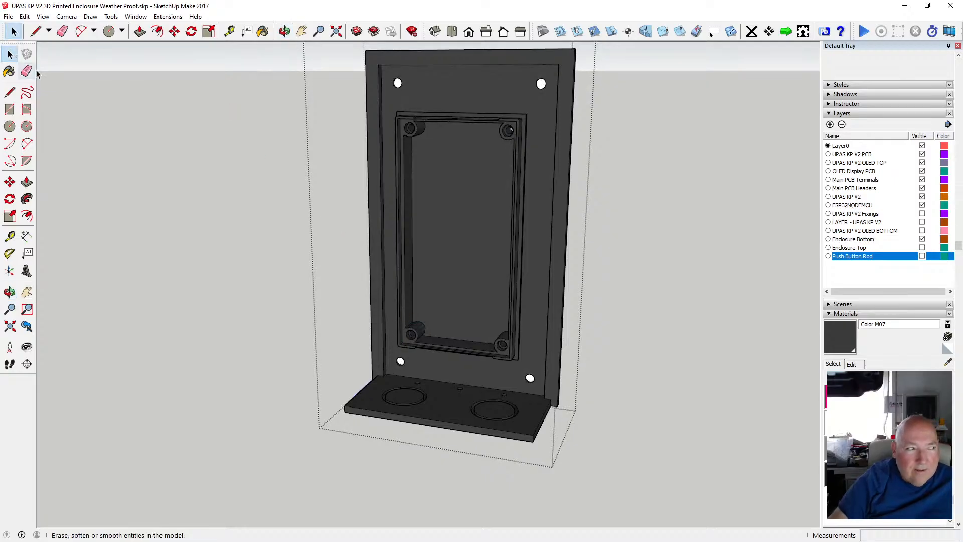
left_click(207, 215)
scroll(222, 251, "down", 2)
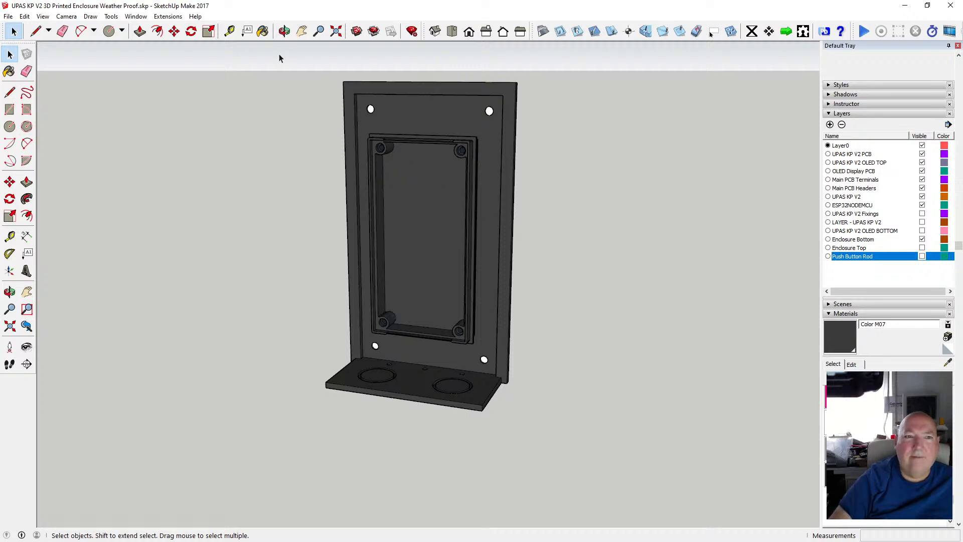
Inspect the painted enclosure bottom from the side and above for missed faces.
left_click(284, 31)
left_click_drag(522, 286, 211, 306)
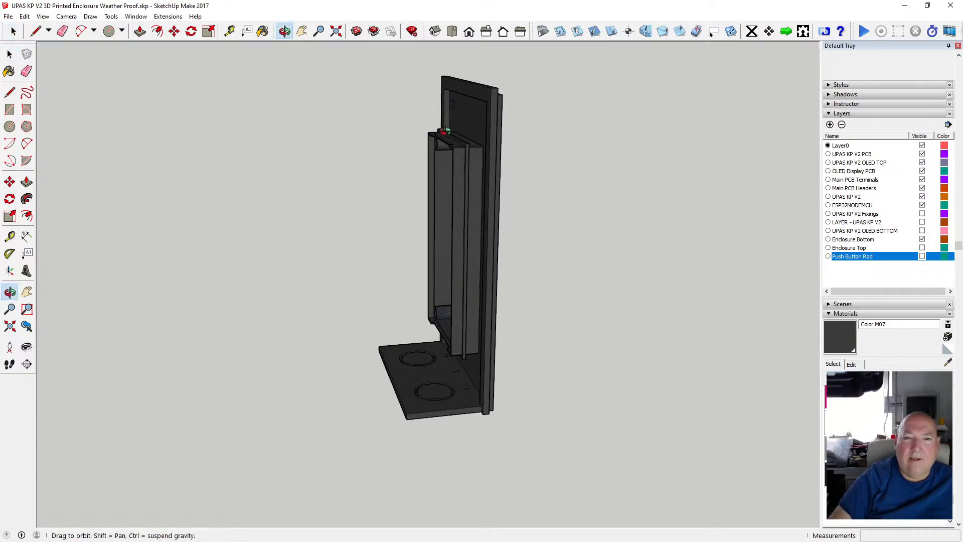
scroll(483, 102, "up", 2)
left_click_drag(477, 103, 433, 112)
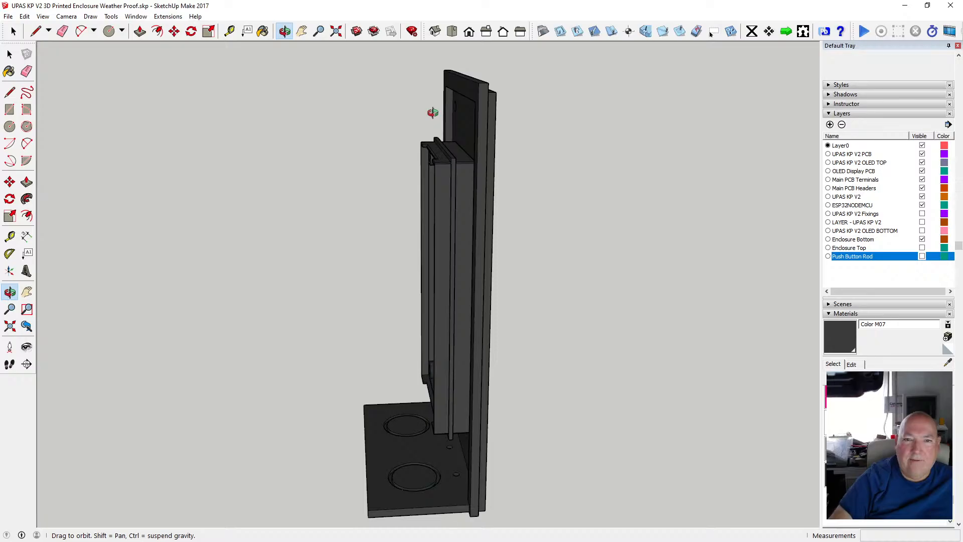
left_click_drag(464, 155, 503, 99)
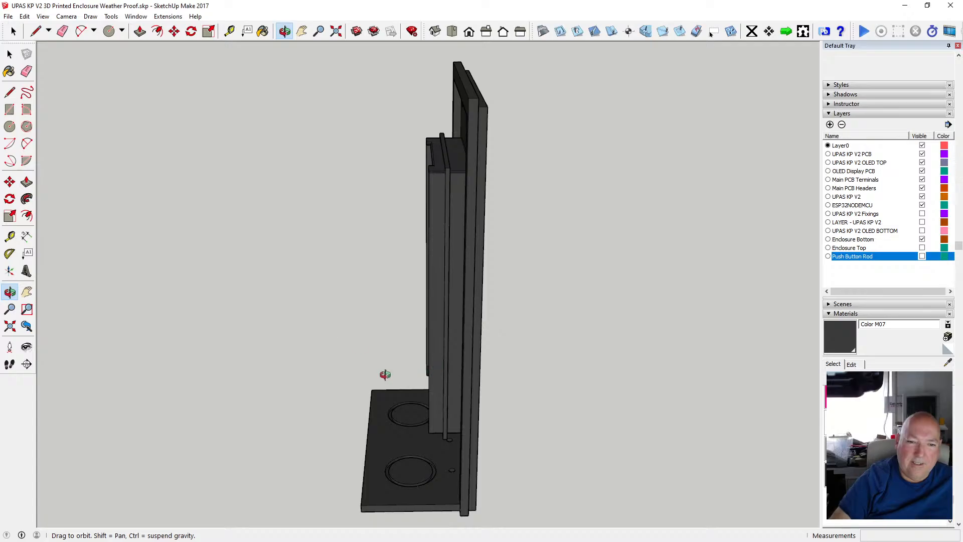
scroll(344, 273, "down", 4)
left_click_drag(349, 261, 411, 244)
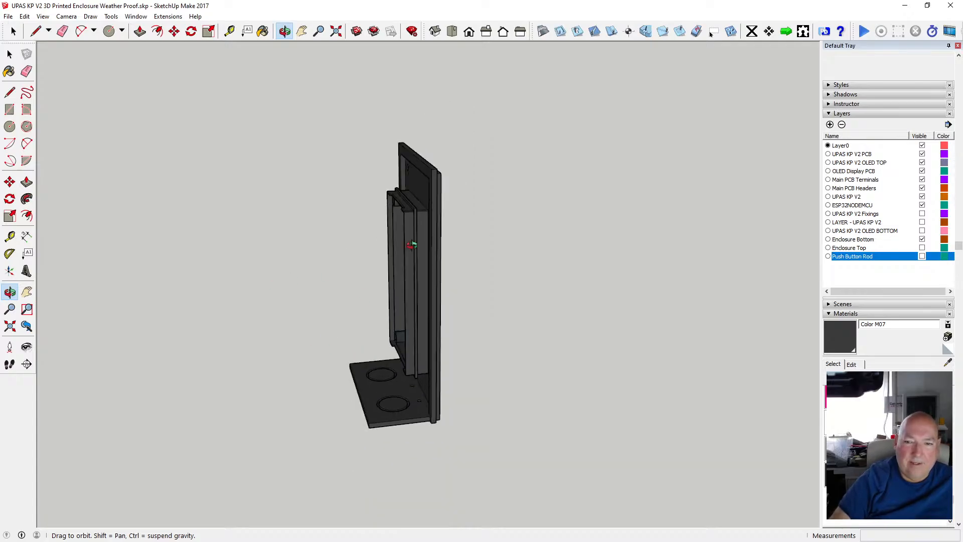
Collapse the material settings and check that the enclosure bottom selects as one object.
left_click(829, 314)
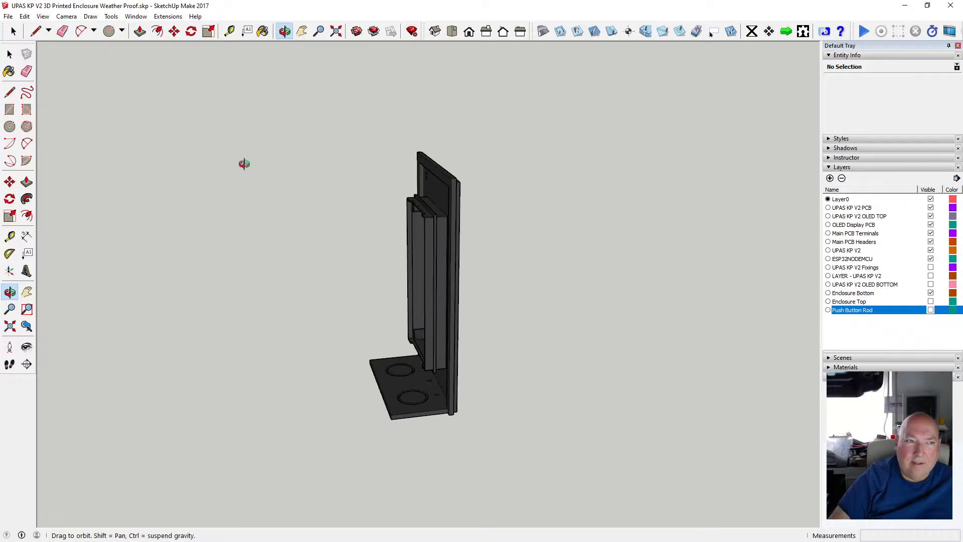
left_click(9, 53)
left_click(410, 232)
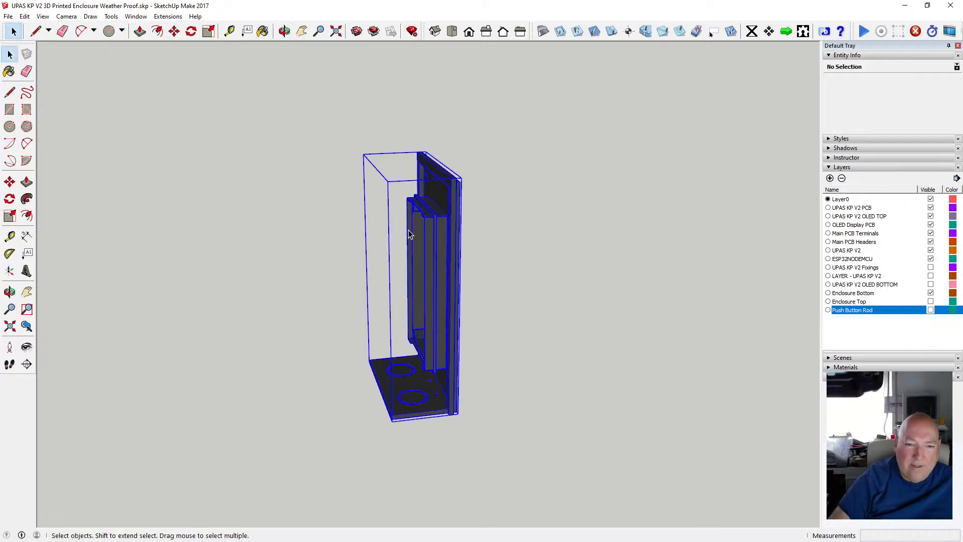
left_click(481, 249)
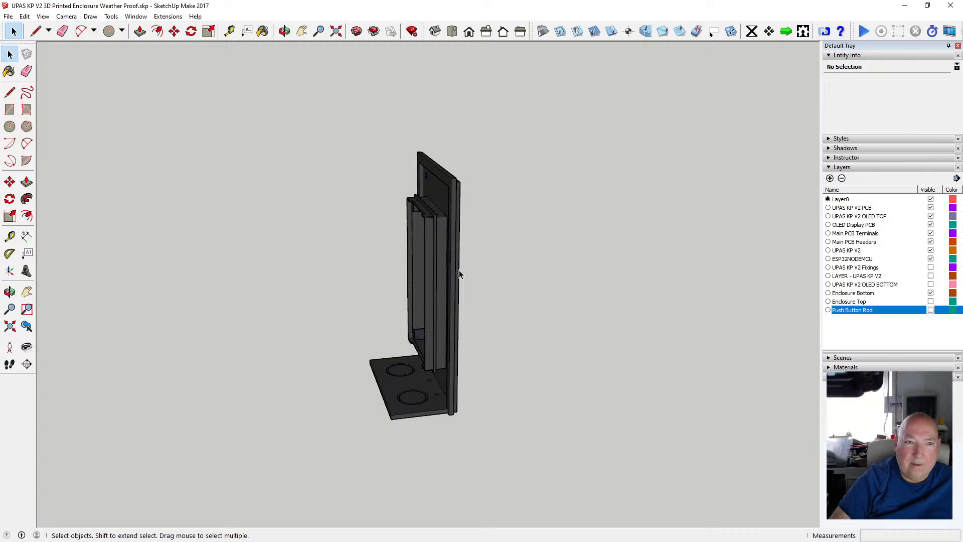
scroll(459, 269, "up", 3)
left_click(284, 31)
left_click_drag(381, 326, 500, 366)
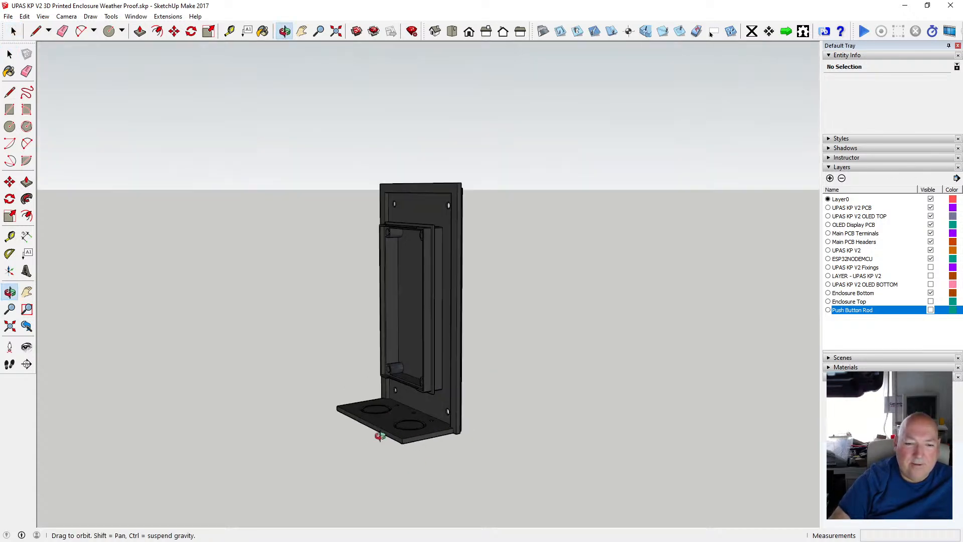
Inspect the painted enclosure bottom from the front, the side and underneath, including the shelf with its two round recesses.
scroll(379, 435, "up", 4)
left_click_drag(321, 409, 559, 417)
left_click_drag(390, 425, 537, 422)
left_click_drag(455, 419, 473, 445)
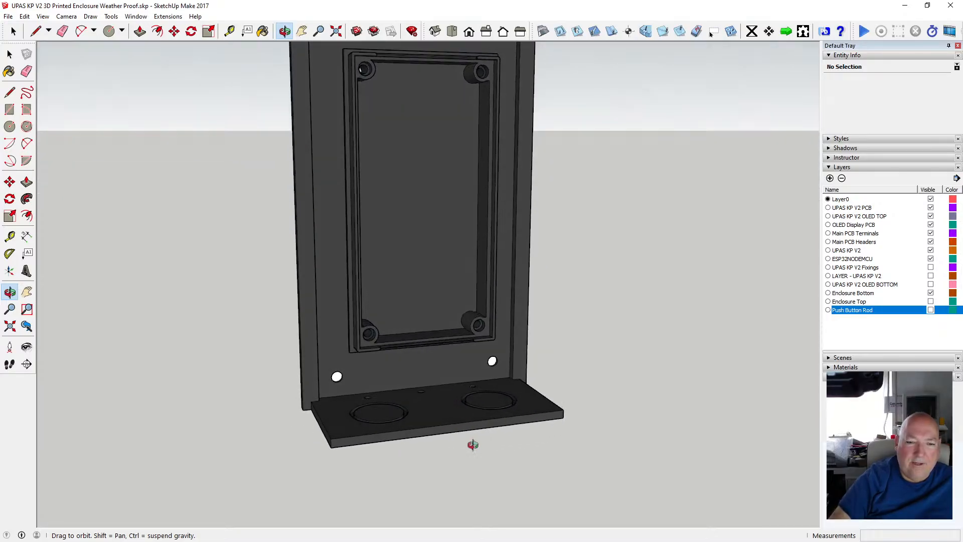
scroll(473, 445, "down", 4)
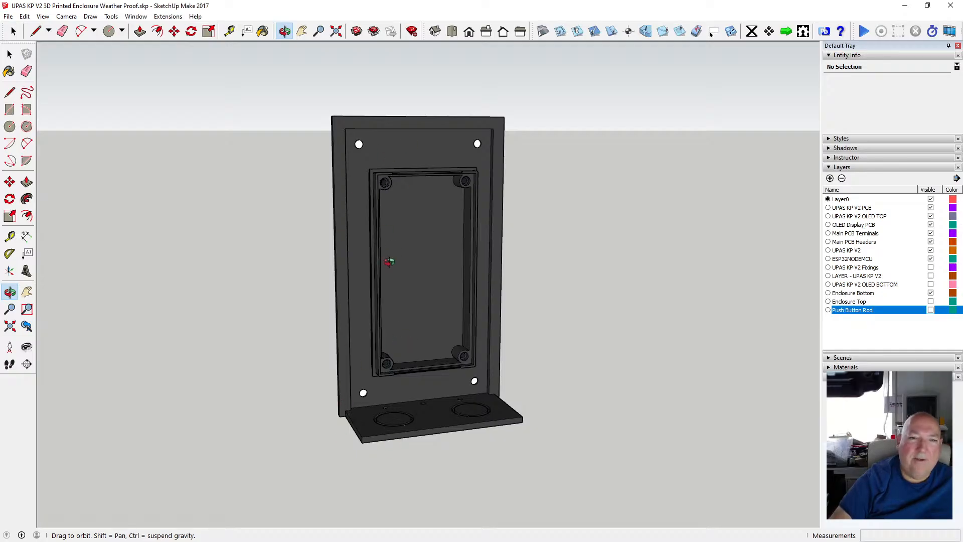
scroll(391, 260, "up", 3)
scroll(390, 256, "down", 3)
left_click_drag(387, 262, 399, 310)
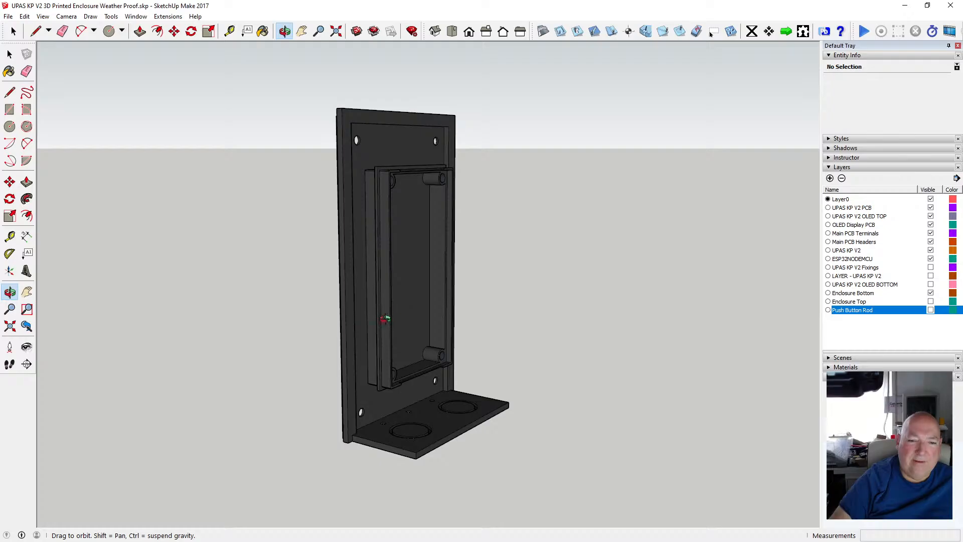
left_click_drag(384, 318, 299, 112)
left_click_drag(417, 359, 396, 253)
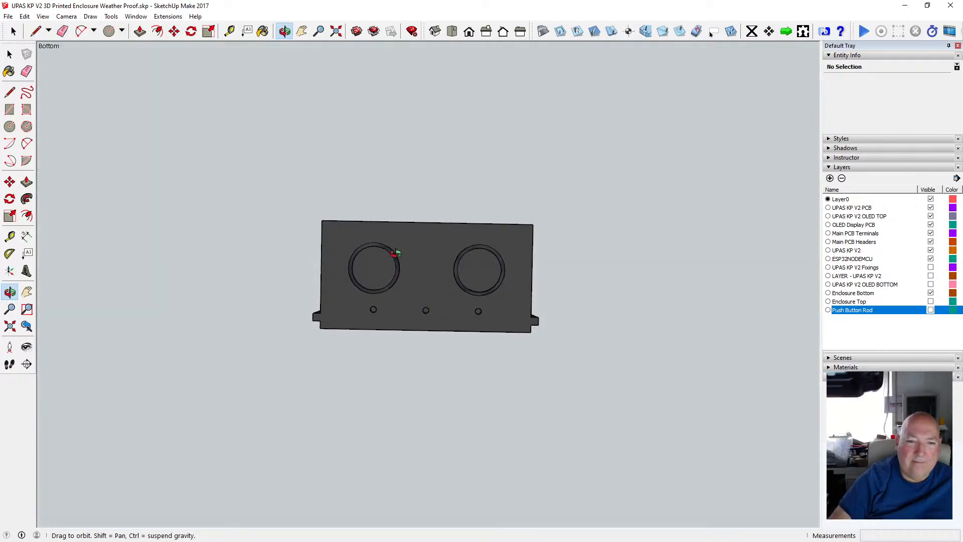
scroll(397, 251, "up", 4)
left_click_drag(454, 255, 559, 306)
scroll(452, 364, "down", 3)
left_click_drag(452, 364, 519, 189)
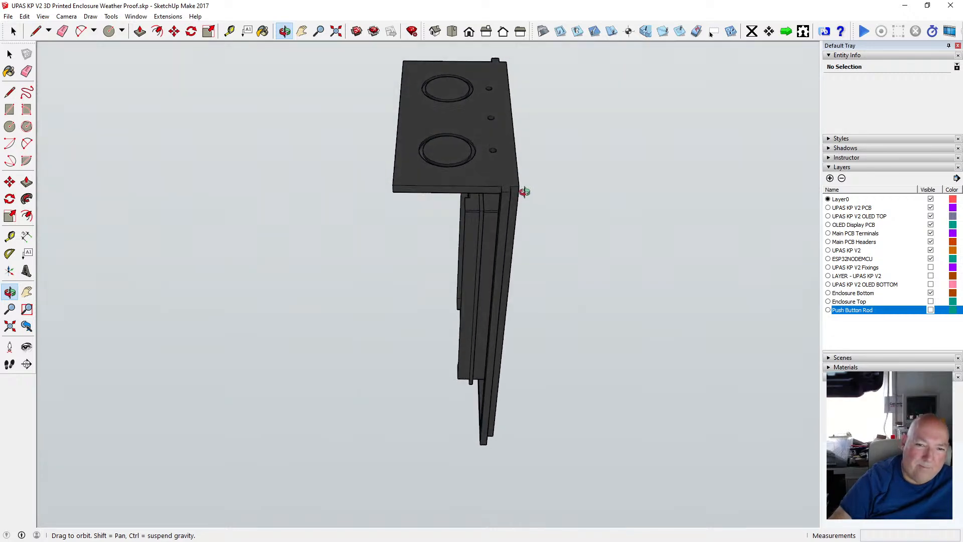
Make the Push Button Rod, LAYER - UPAS KP V2 and Enclosure Top layers visible.
left_click(930, 311)
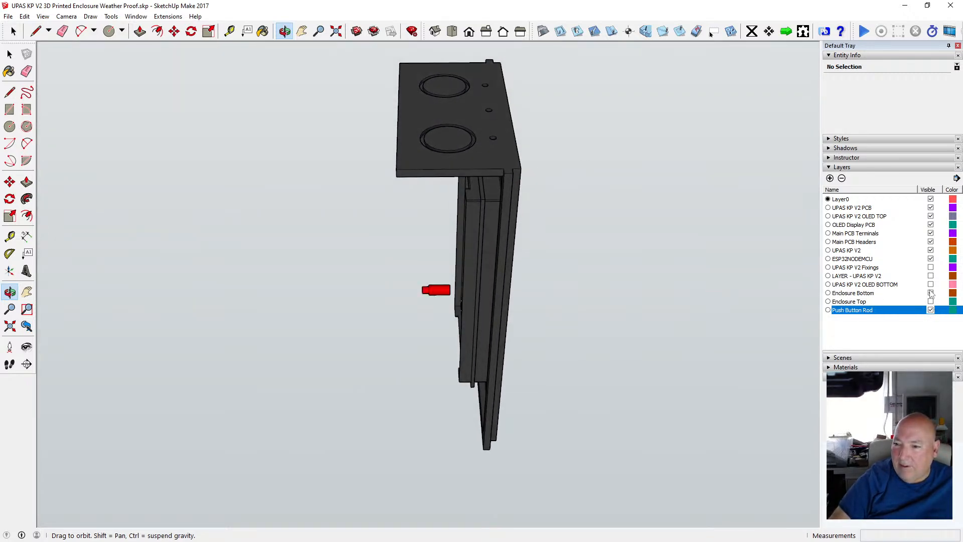
left_click(930, 276)
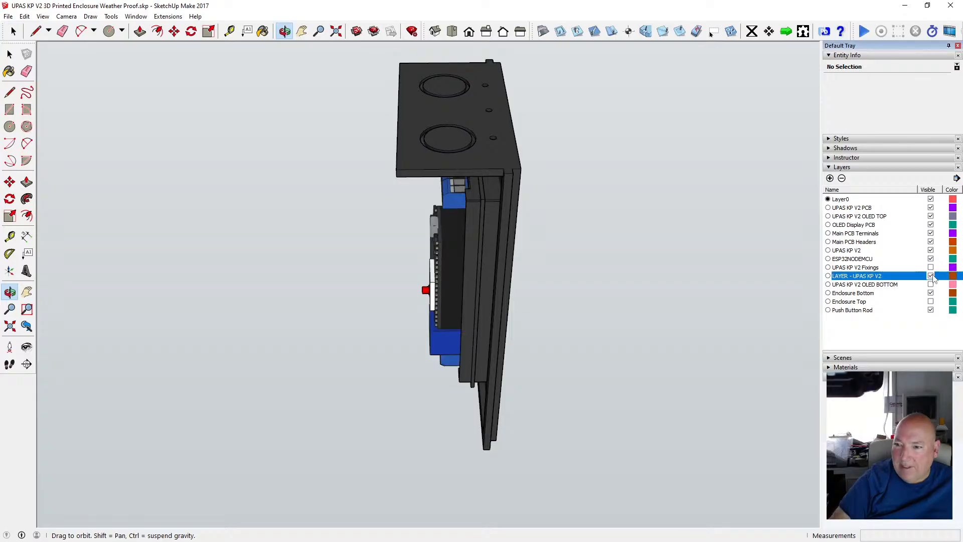
left_click(930, 302)
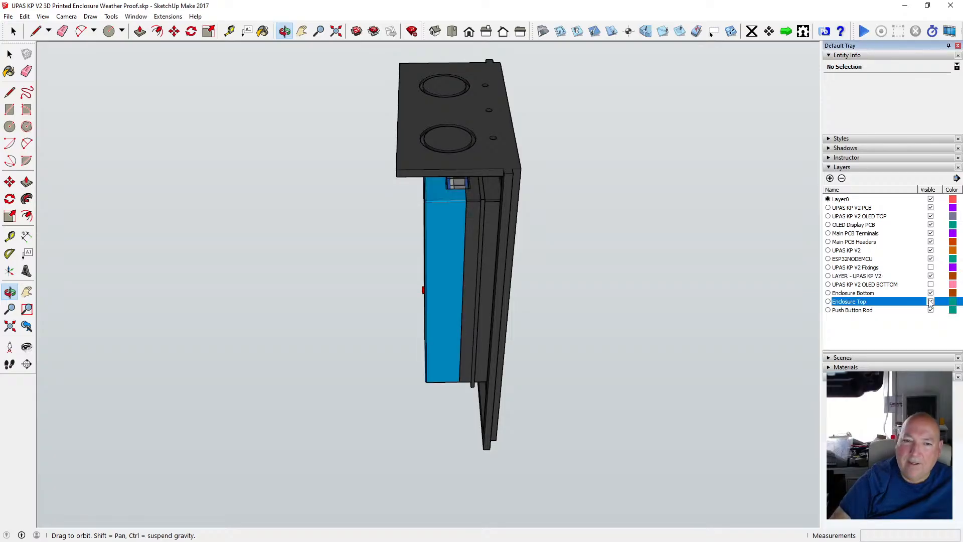
Open the enclosure bottom group for editing with the underside of its shelf facing the view.
left_click_drag(474, 255, 331, 321)
left_click(9, 53)
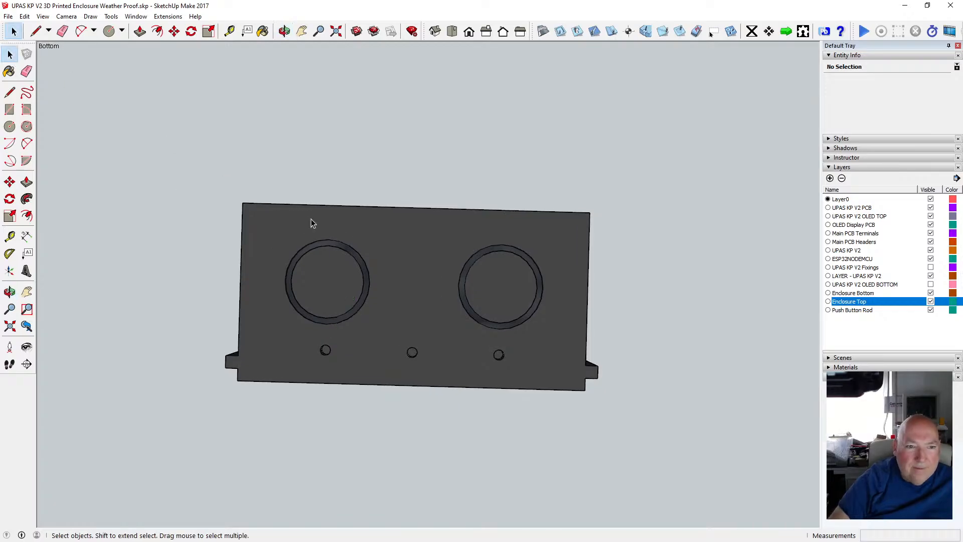
left_click(345, 224)
double_click(345, 224)
key("t")
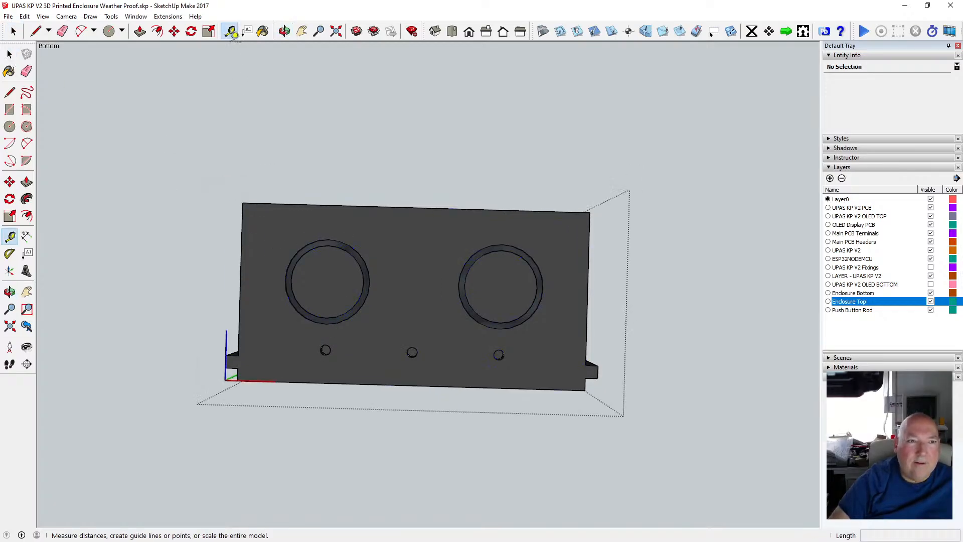
left_click(241, 238)
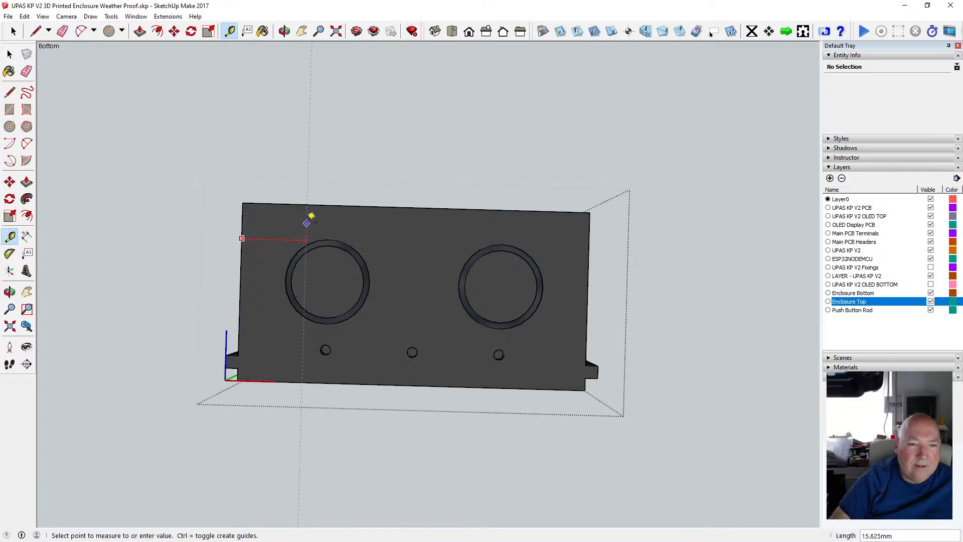
left_click(10, 54)
left_click(159, 32)
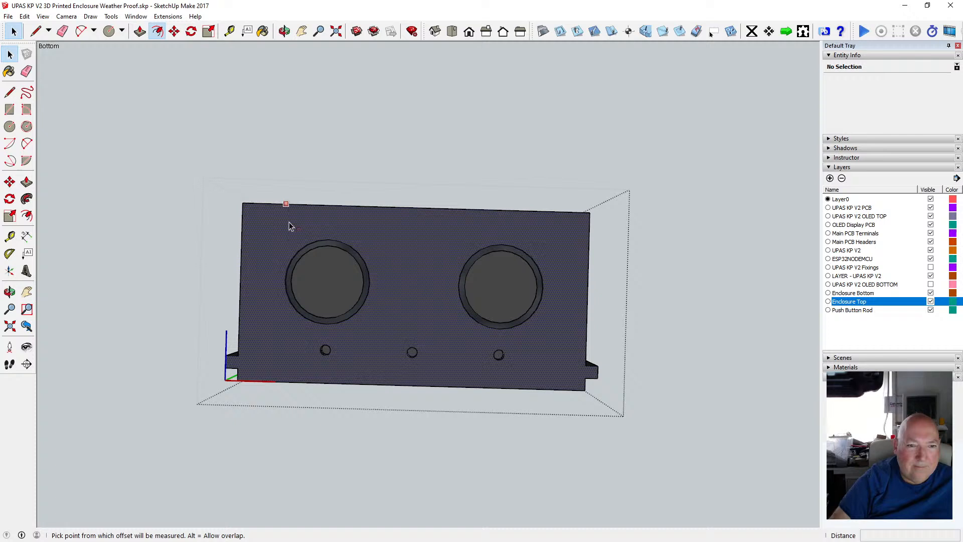
left_click(330, 239)
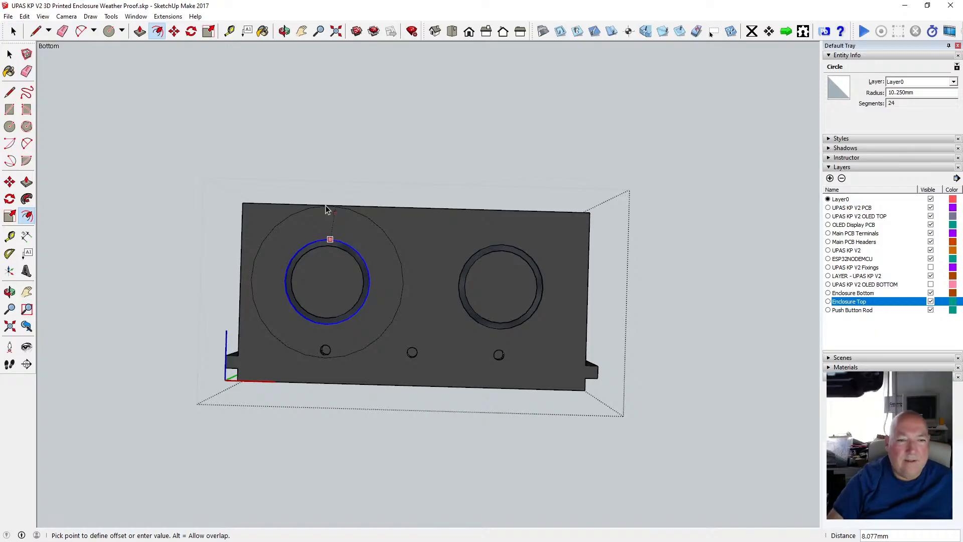
key("Escape")
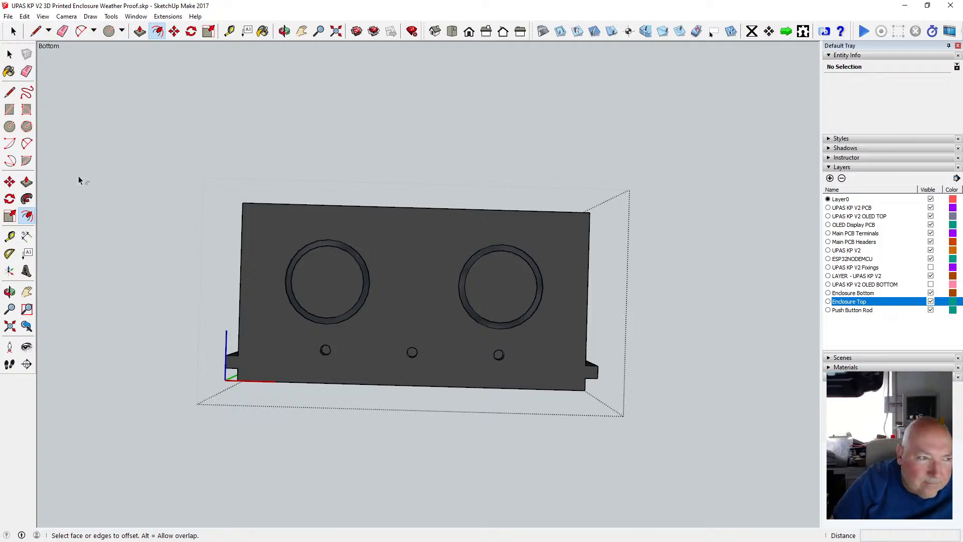
Try to draw a two-point arc across the shelf's front corner beside a round recess, aligned with the recess circle.
left_click(27, 144)
scroll(296, 232, "up", 3)
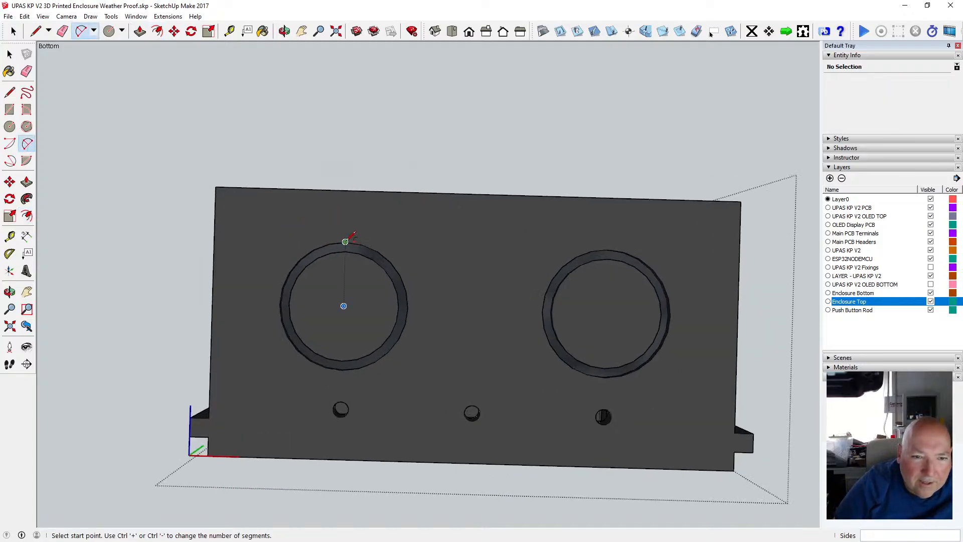
left_click(347, 190)
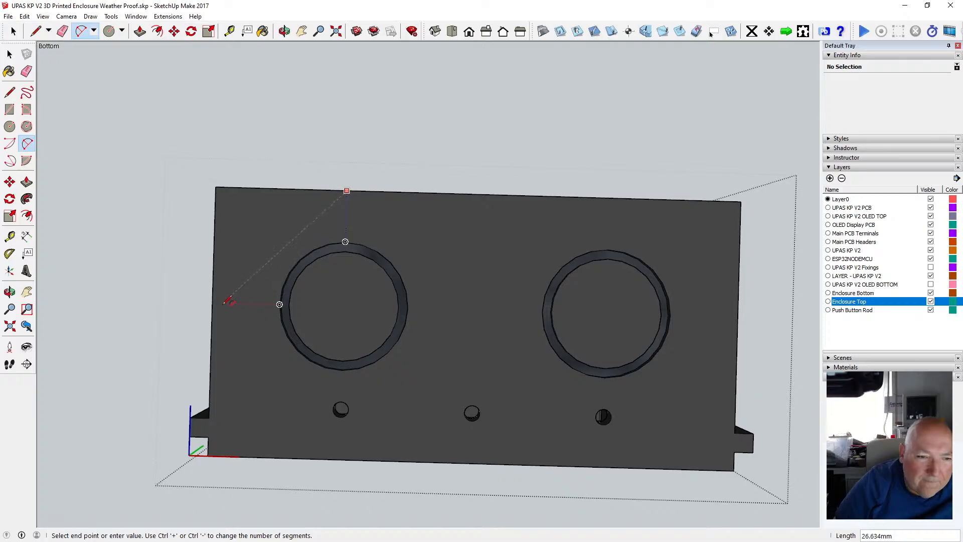
left_click(212, 302)
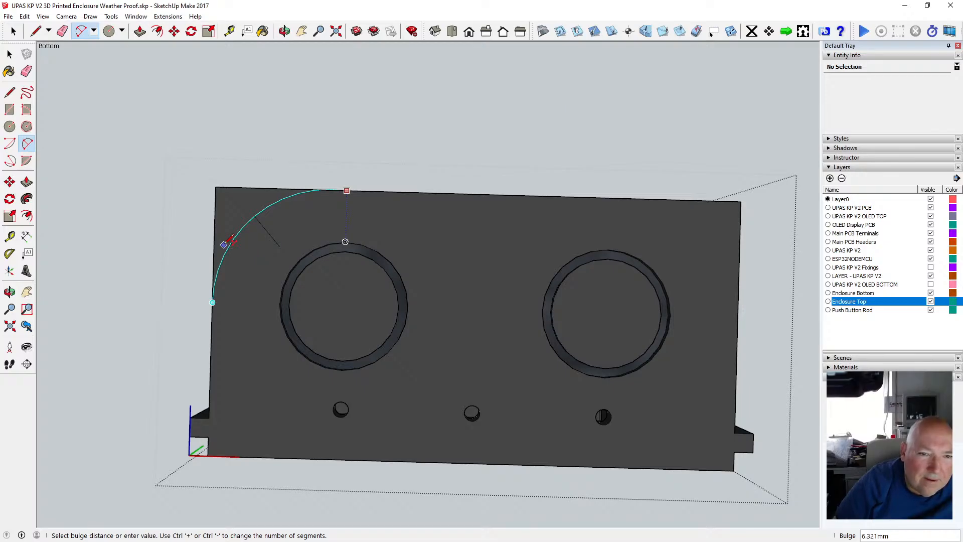
scroll(225, 244, "up", 5)
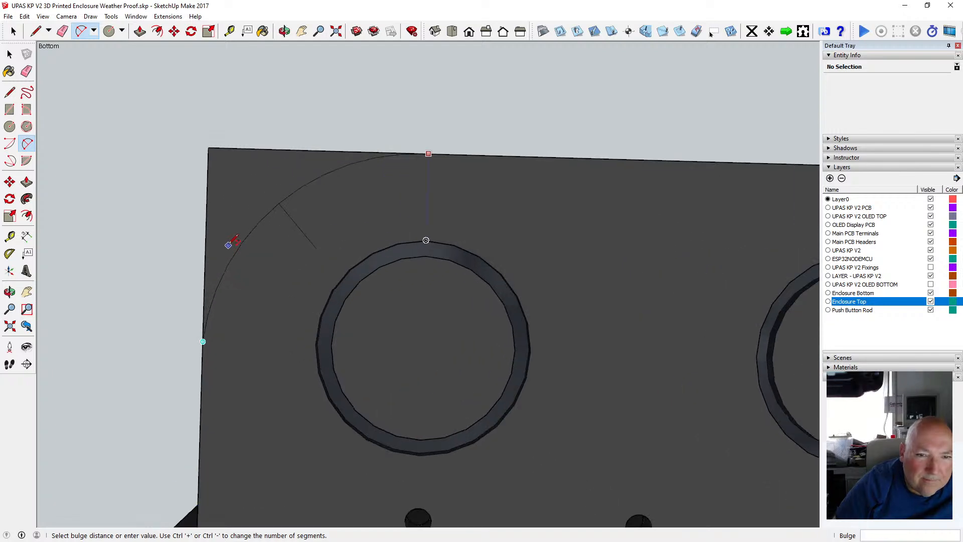
scroll(228, 245, "up", 1)
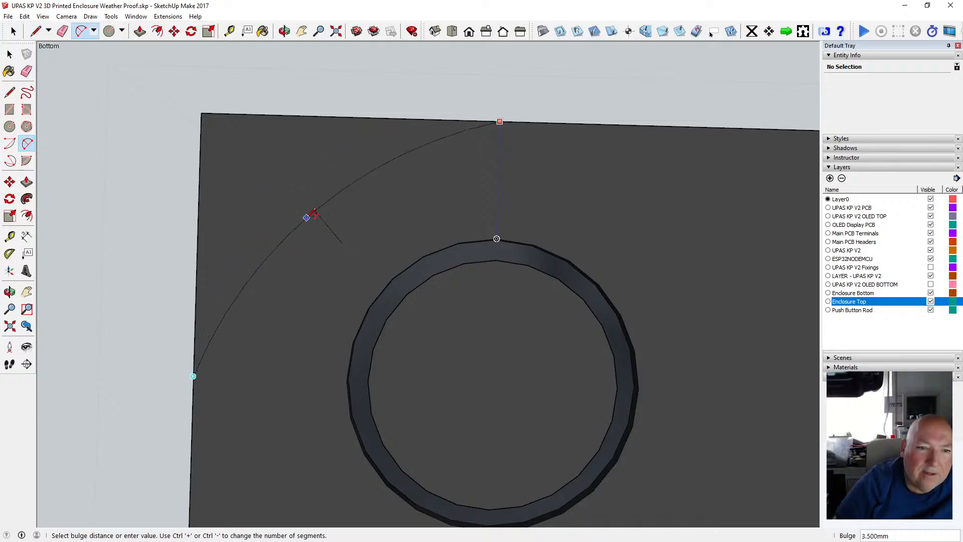
key("ctrl+plus")
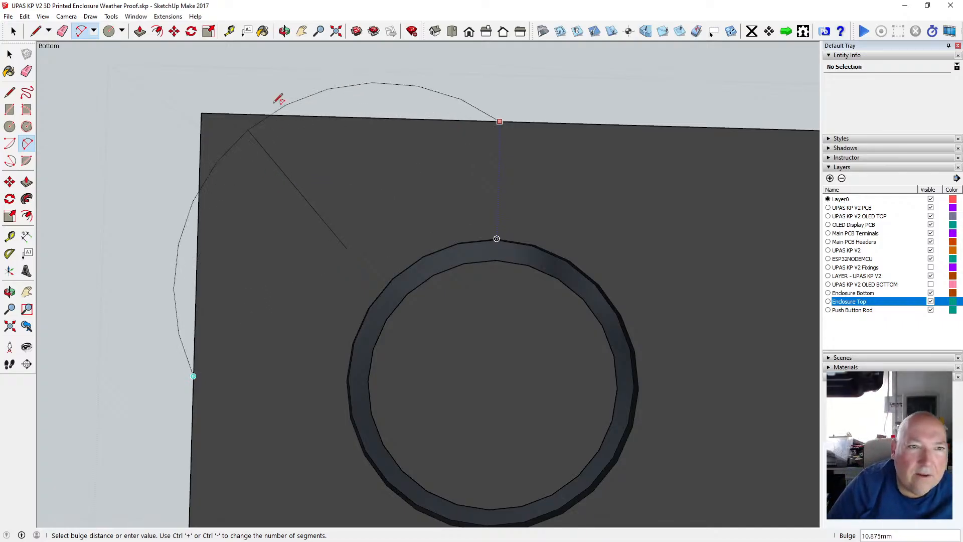
key("o")
left_click_drag(193, 150, 369, 331)
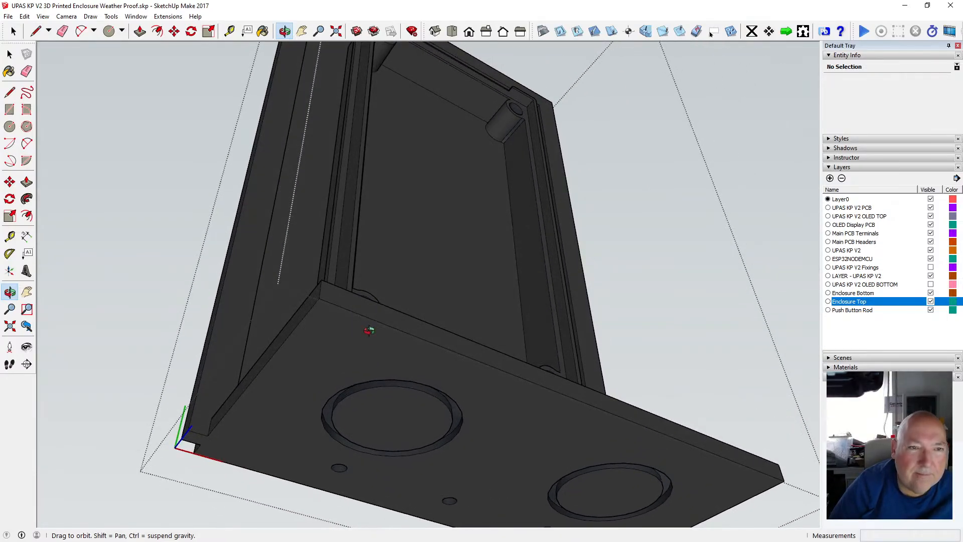
left_click(27, 144)
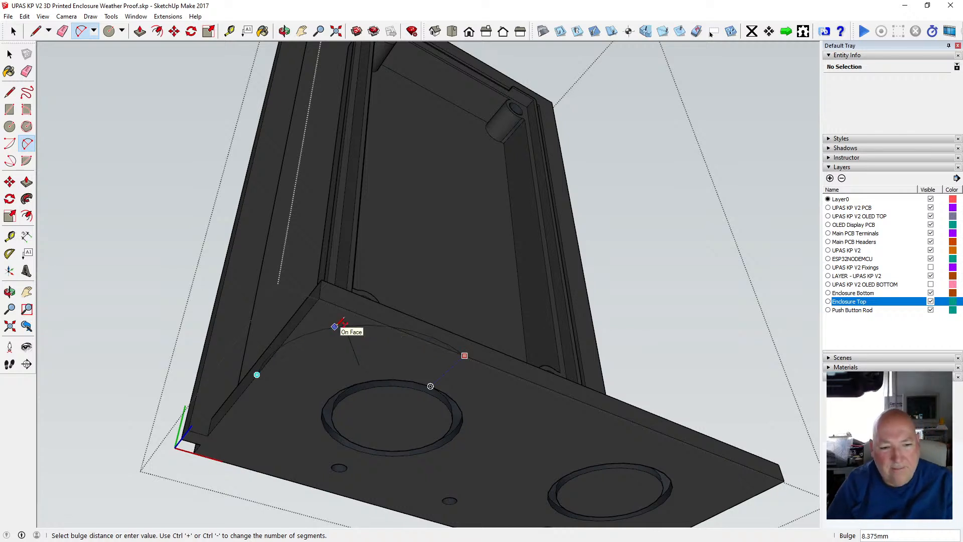
key("Escape")
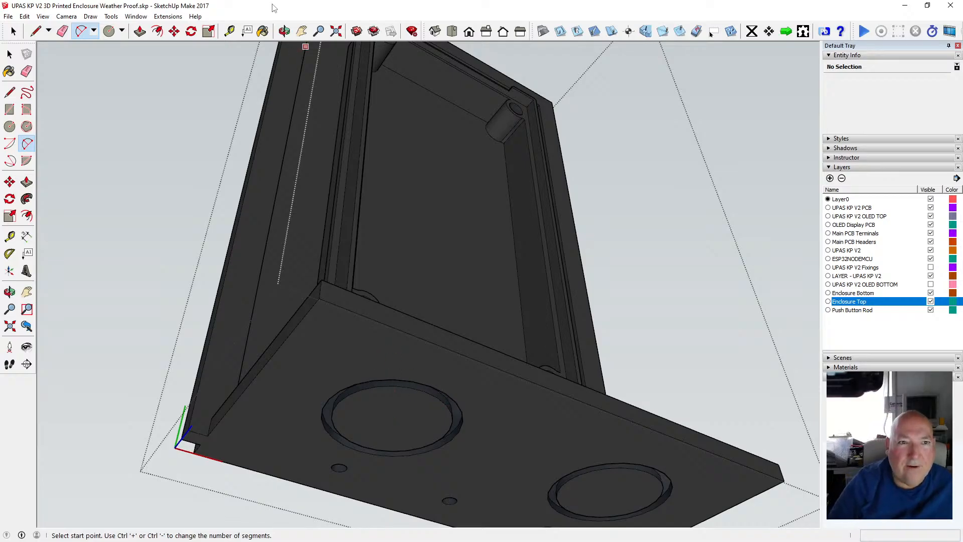
Place guide lines on the shelf's underside 21 mm in from the side edge and 21 mm in from the front edge.
left_click(285, 31)
left_click_drag(303, 266, 185, 236)
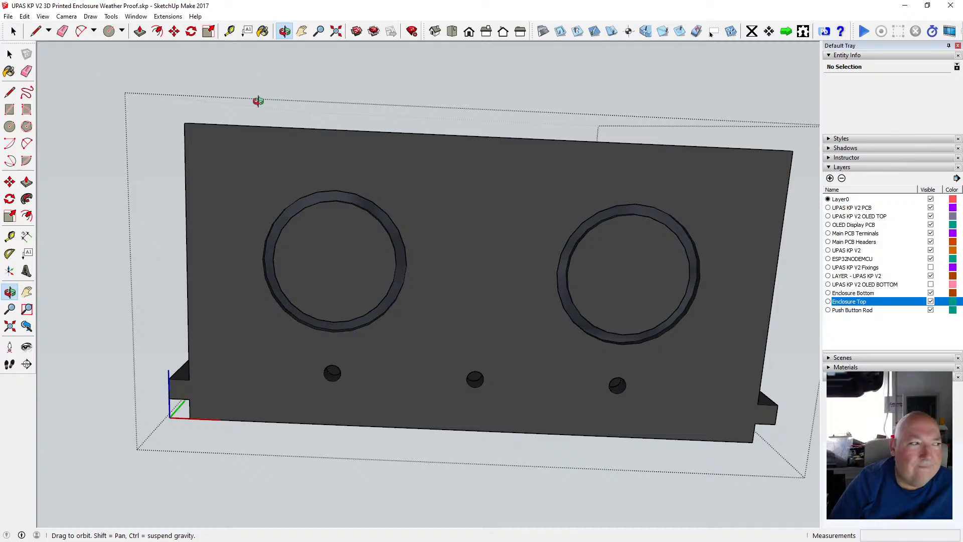
left_click(230, 32)
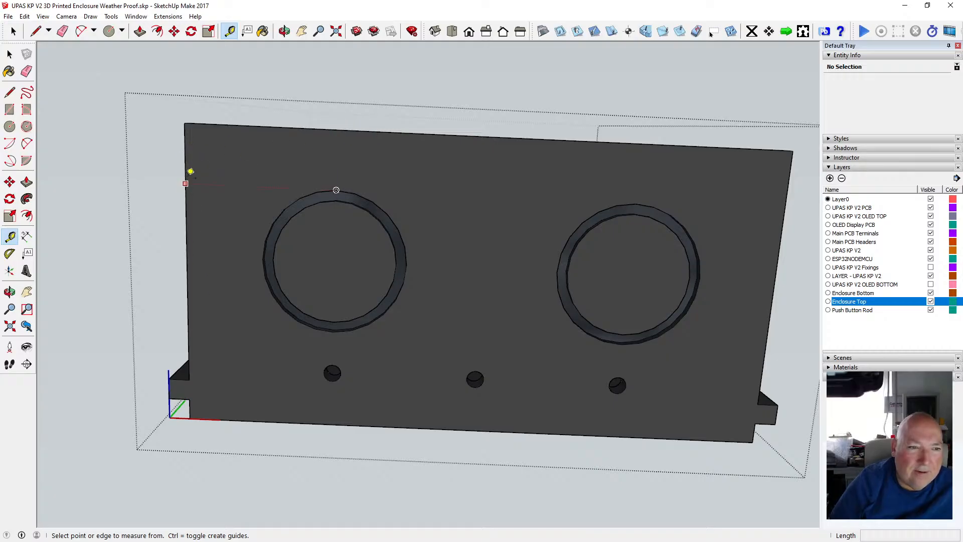
left_click(191, 155)
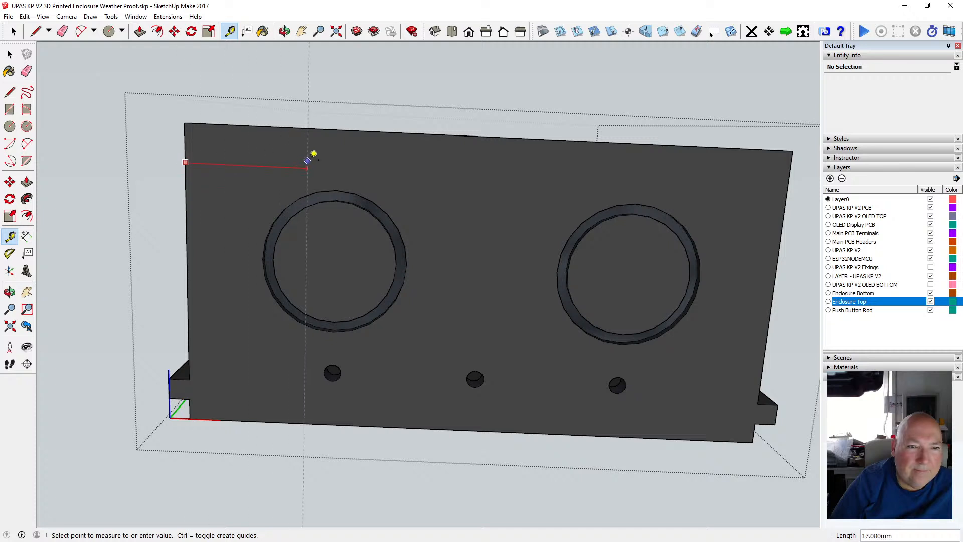
left_click(348, 123)
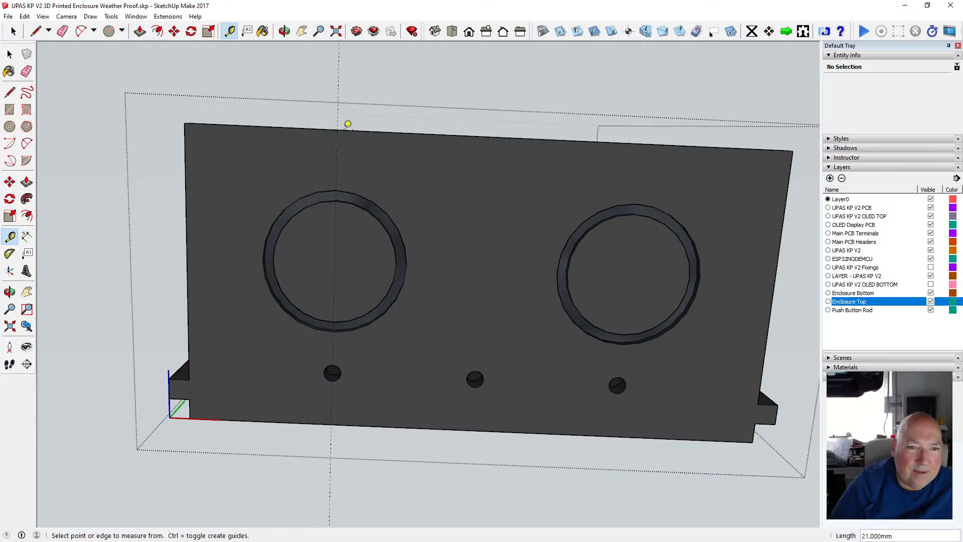
left_click(185, 156)
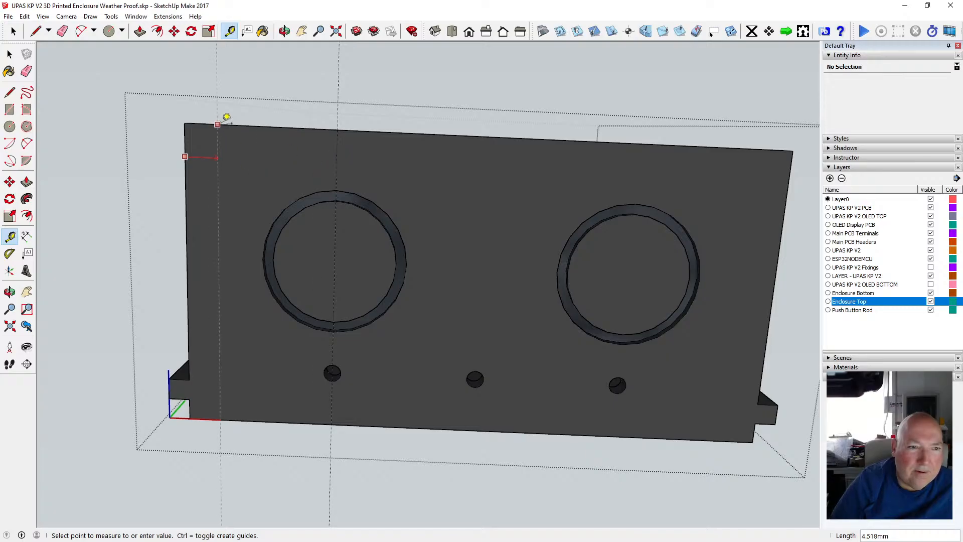
left_click(223, 124)
left_click(223, 125)
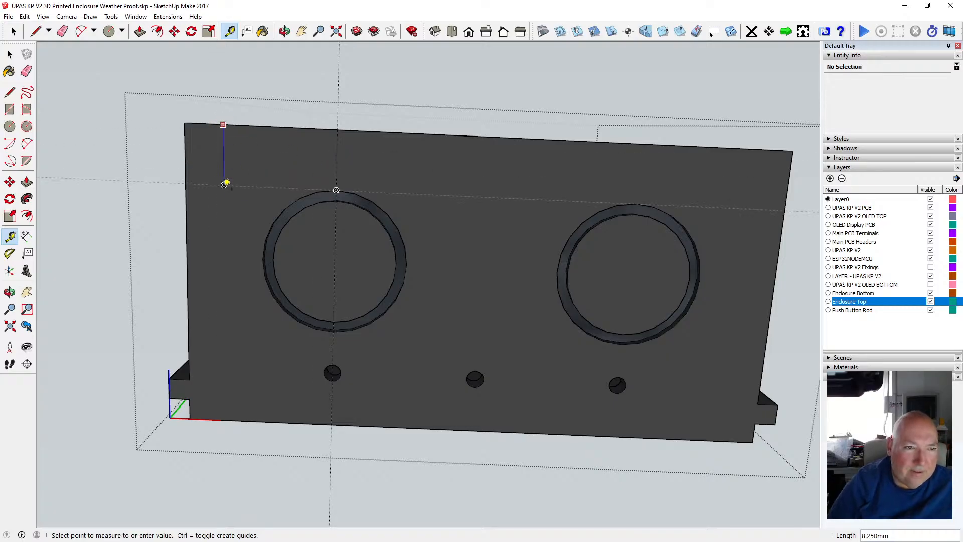
key("Return")
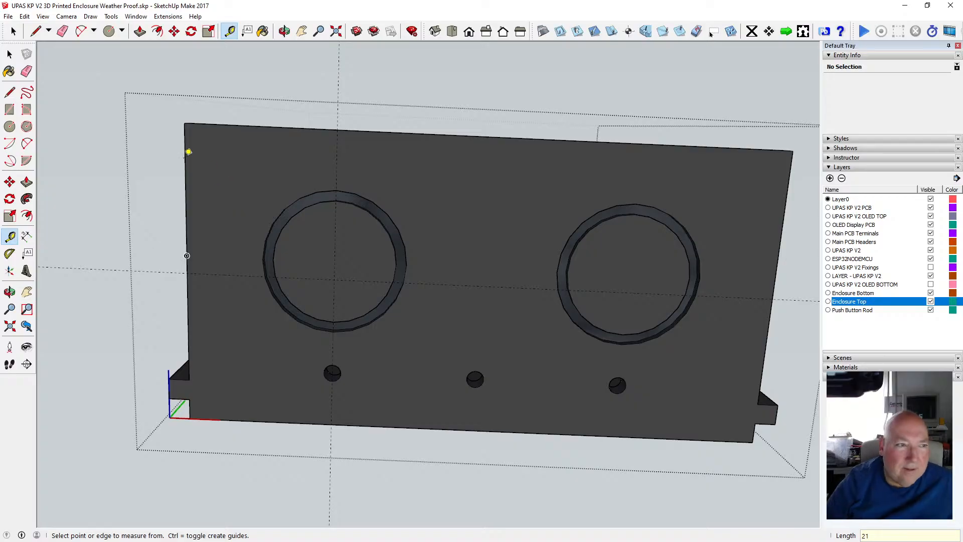
Draw a tangent arc across the shelf's front corner between the points where the two guides cross its side and front edges.
left_click(27, 144)
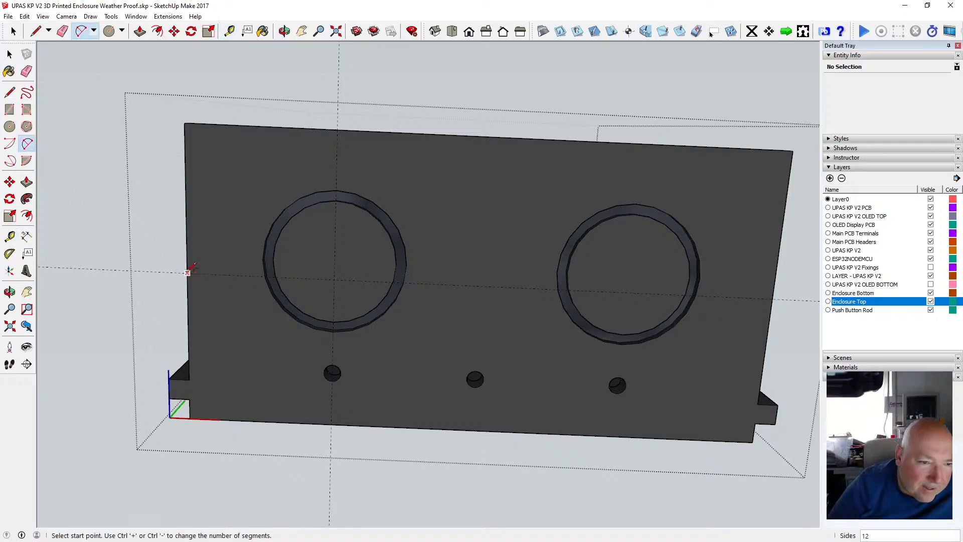
left_click(187, 273)
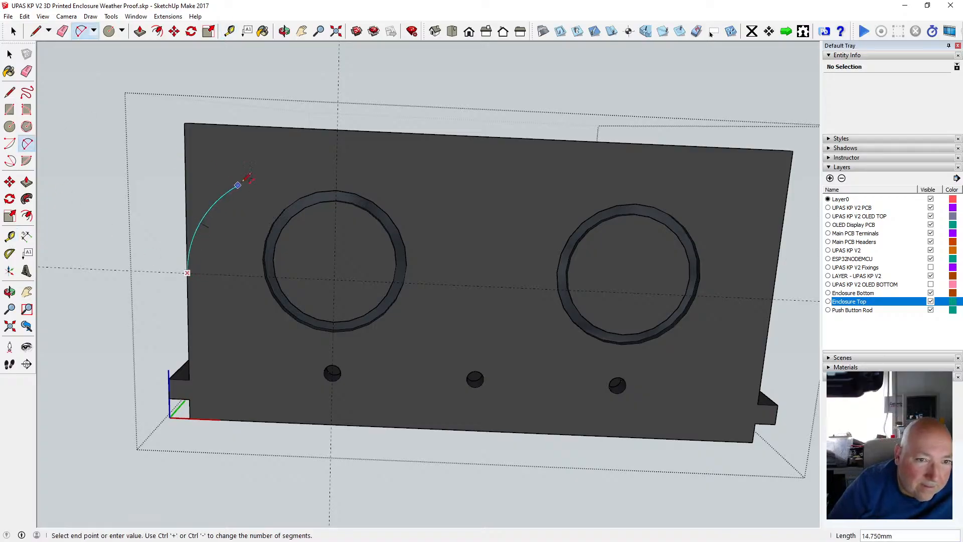
left_click(337, 129)
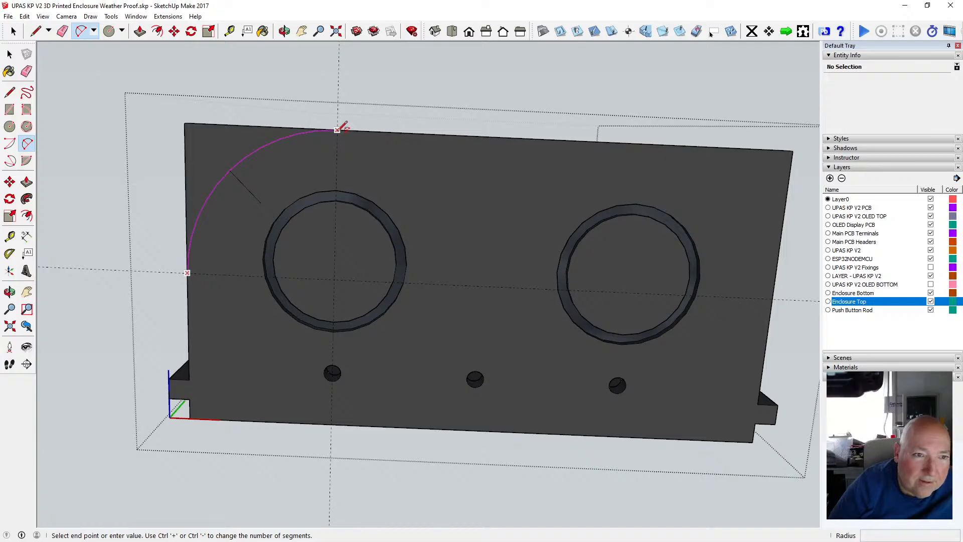
left_click(339, 129)
middle_click_drag(365, 183, 362, 204)
scroll(396, 191, "down", 3)
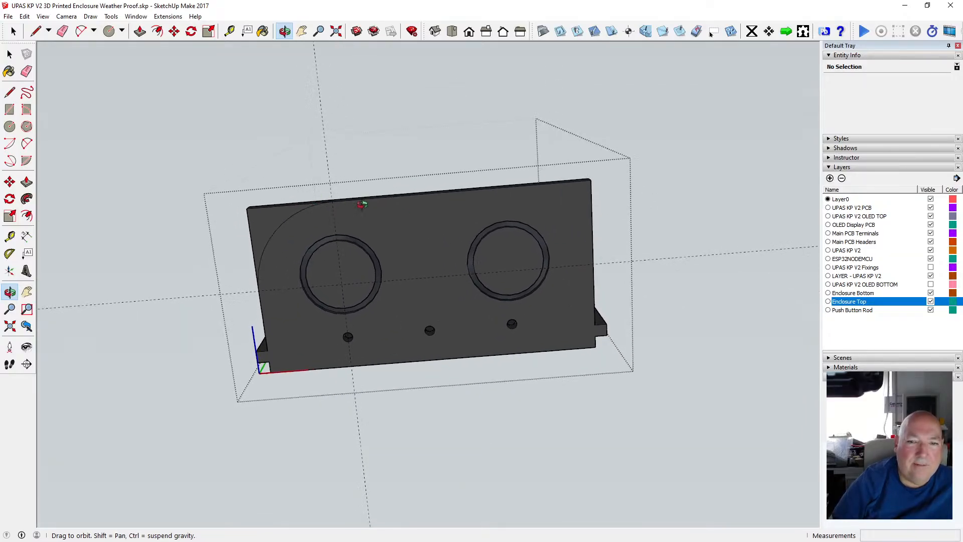
Place a guide line on the shelf's underside 21 mm in from the side edge next to the still-square front corner.
left_click(229, 31)
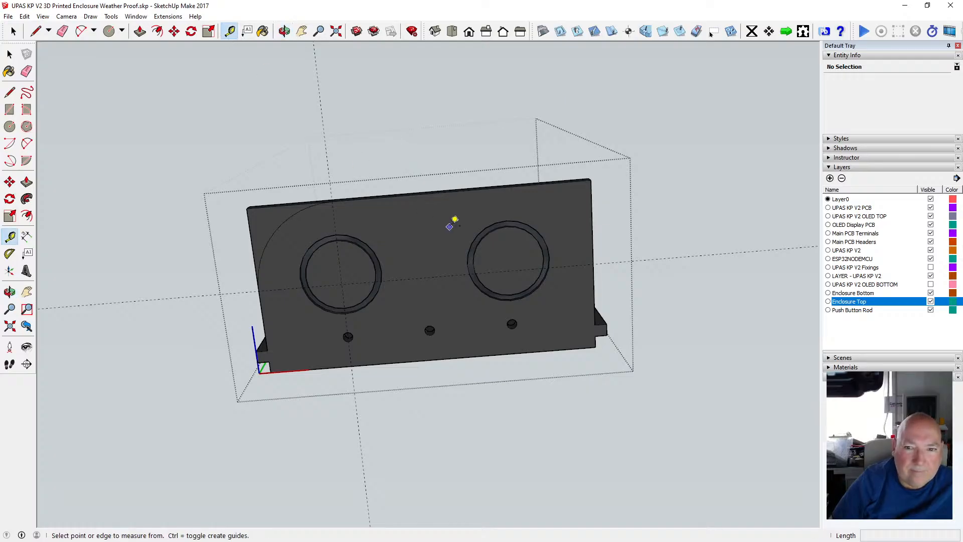
left_click(597, 224)
left_click(565, 224)
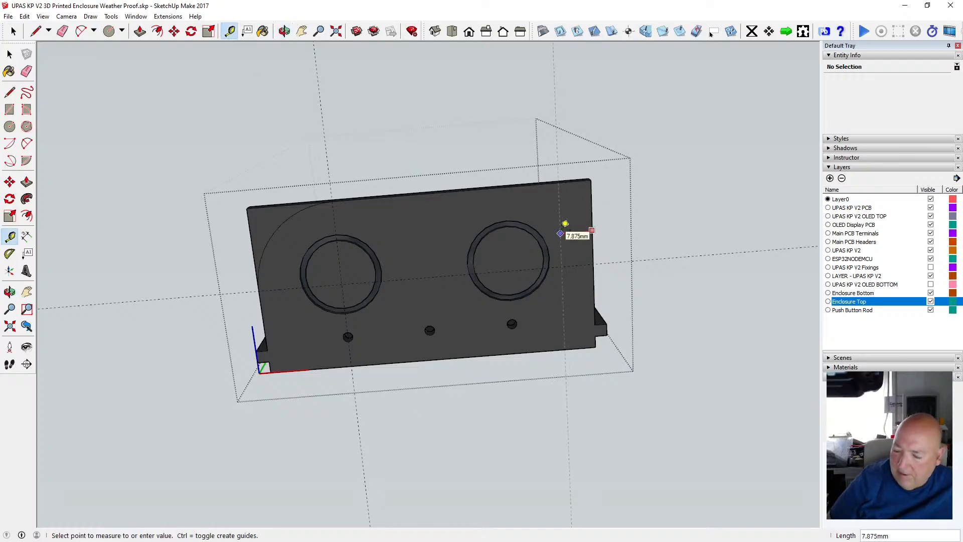
type("21")
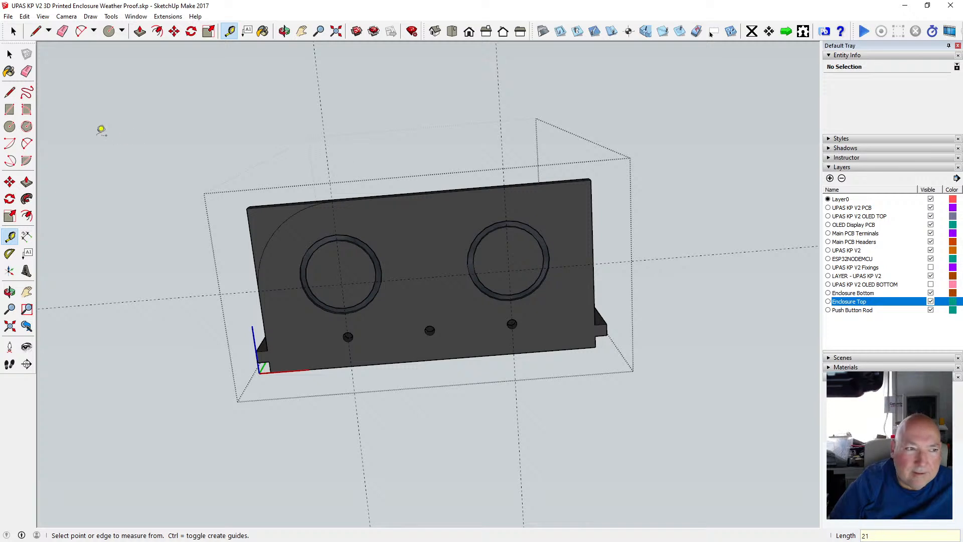
Draw an arc across the shelf's second front corner from the guide's crossing on the front edge to the crossing on the side edge.
left_click(26, 143)
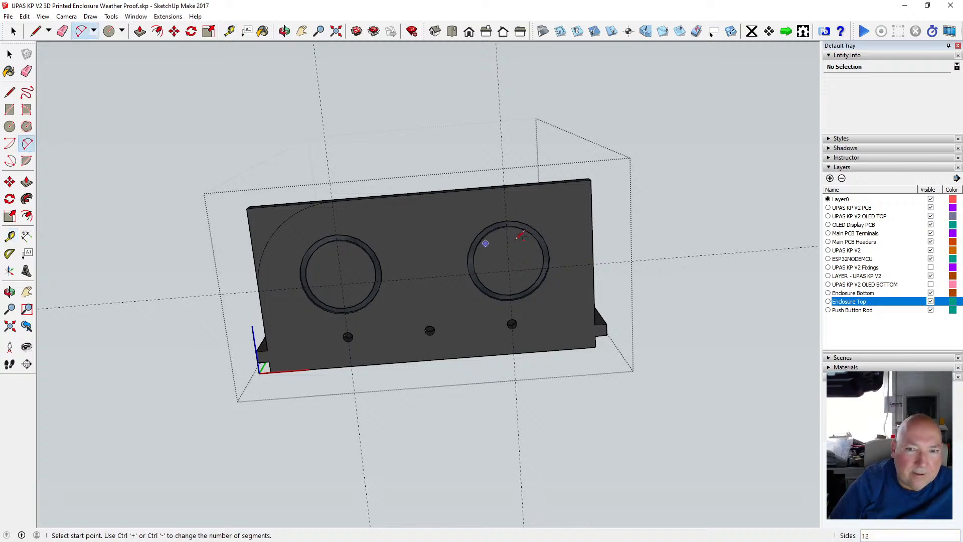
left_click(505, 187)
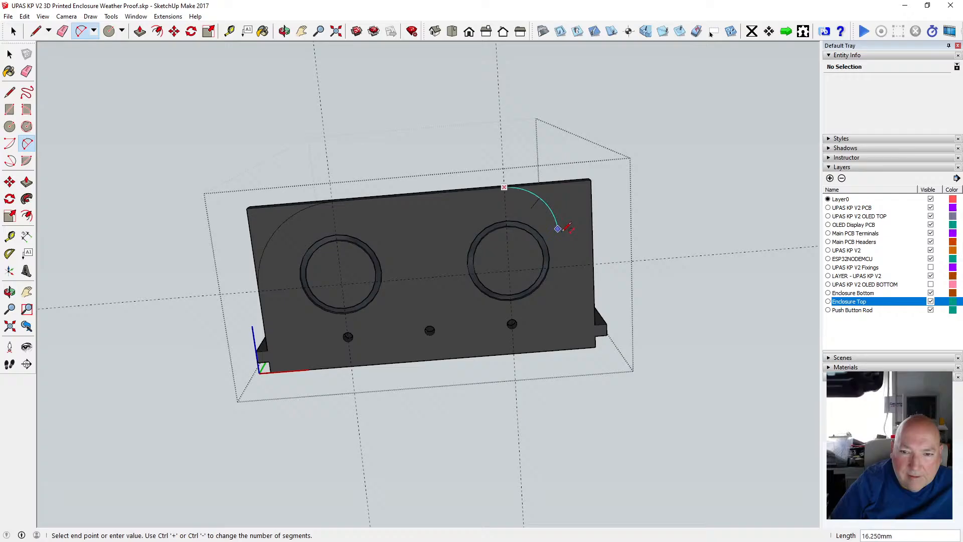
left_click(594, 262)
Push both corner faces outside the arcs through the 3 mm shelf to cut away the square front corners.
left_click(140, 31)
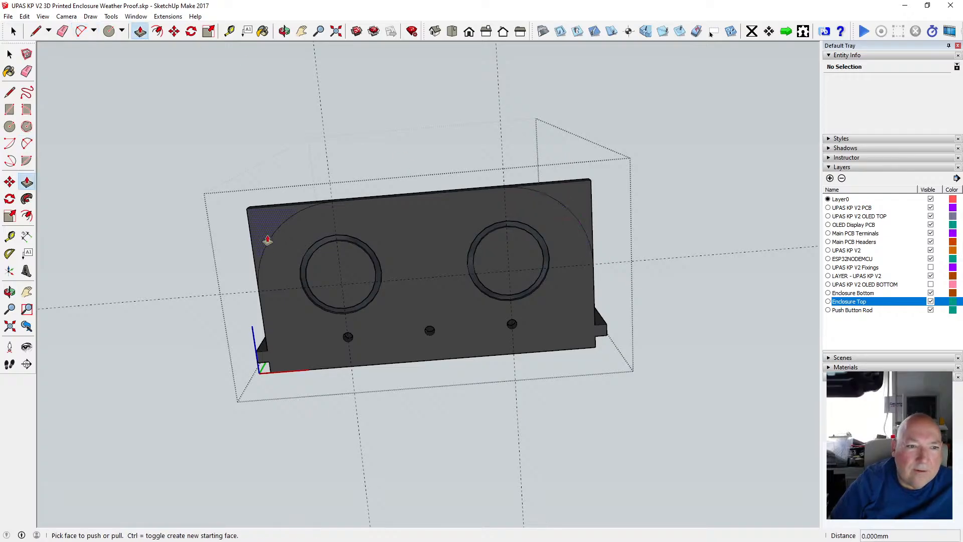
left_click_drag(263, 235, 280, 208)
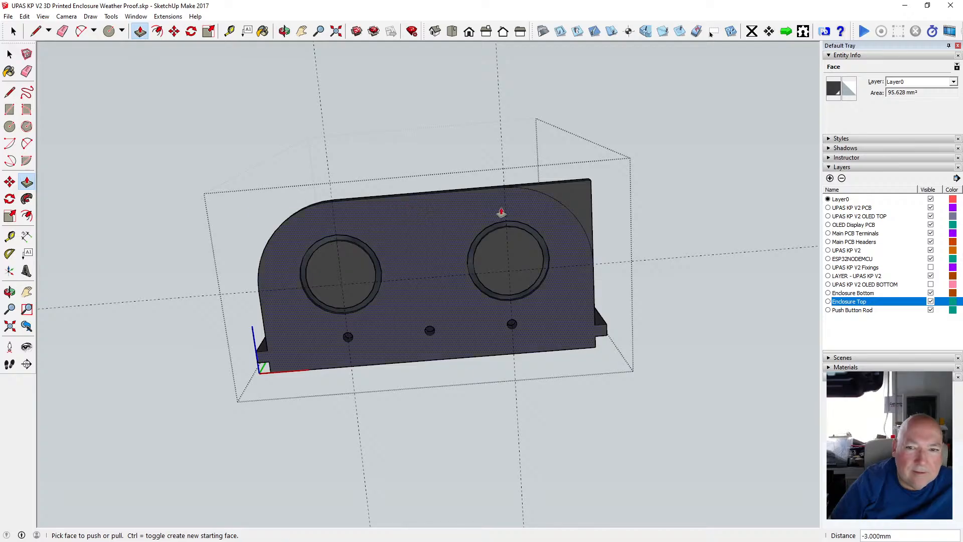
left_click_drag(565, 194, 544, 186)
key("space")
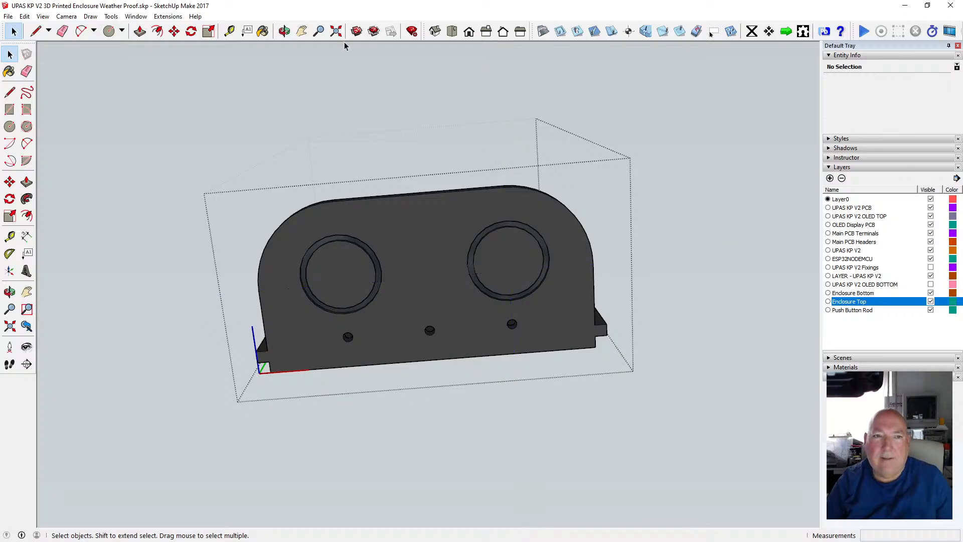
Examine the rounded shelf and its junction with the back plate from above, from the front and from below.
left_click(285, 31)
left_click_drag(442, 206, 428, 389)
scroll(449, 341, "up", 8)
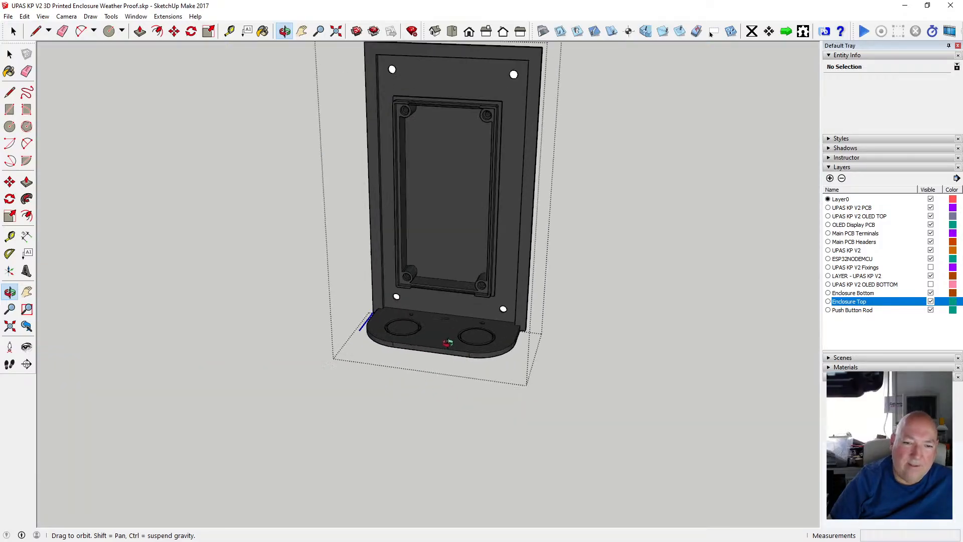
left_click_drag(421, 317, 495, 304)
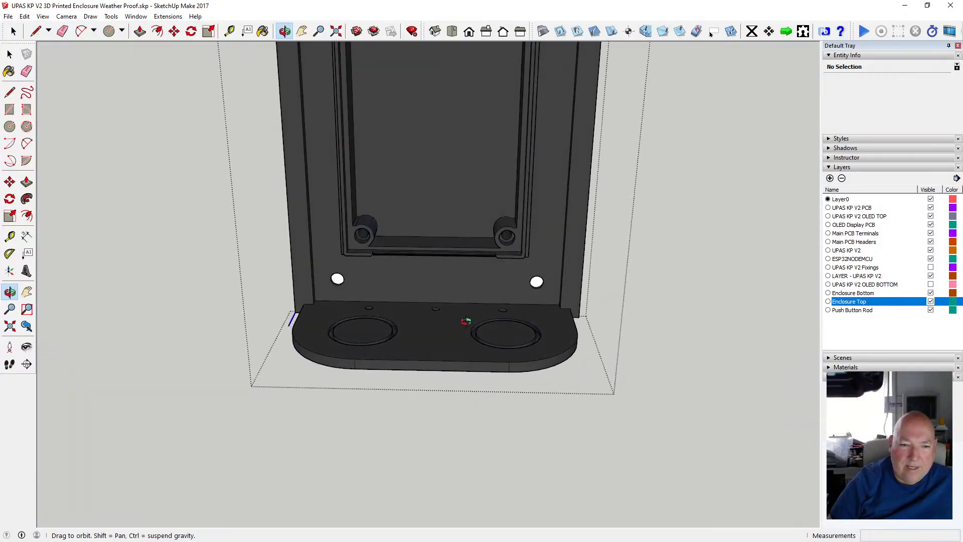
scroll(447, 325, "up", 2)
left_click_drag(437, 297, 445, 381)
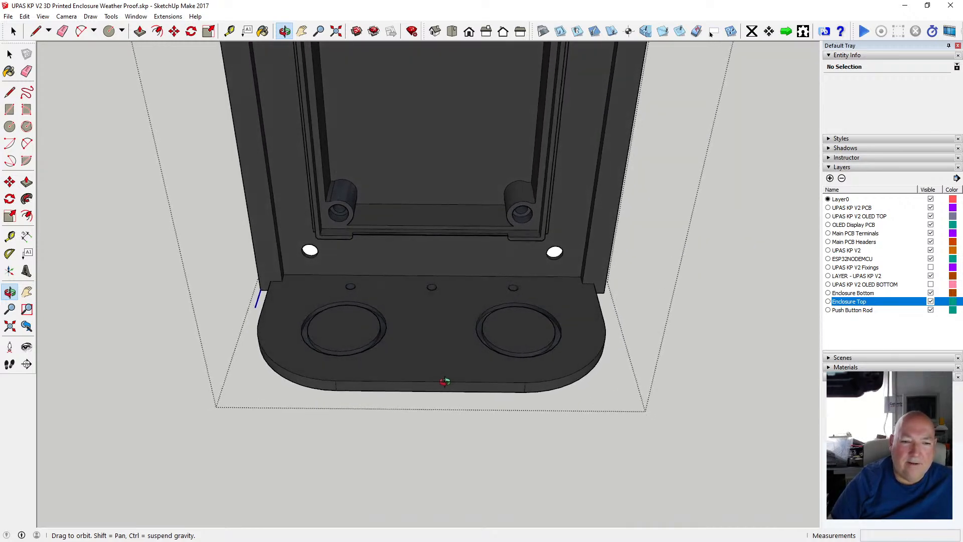
left_click_drag(368, 359, 373, 379)
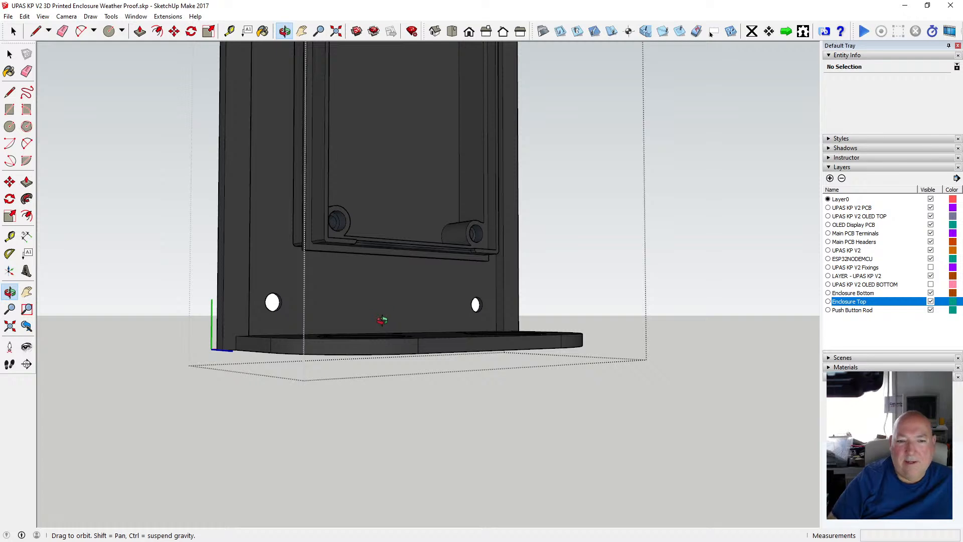
left_click_drag(383, 320, 309, 290)
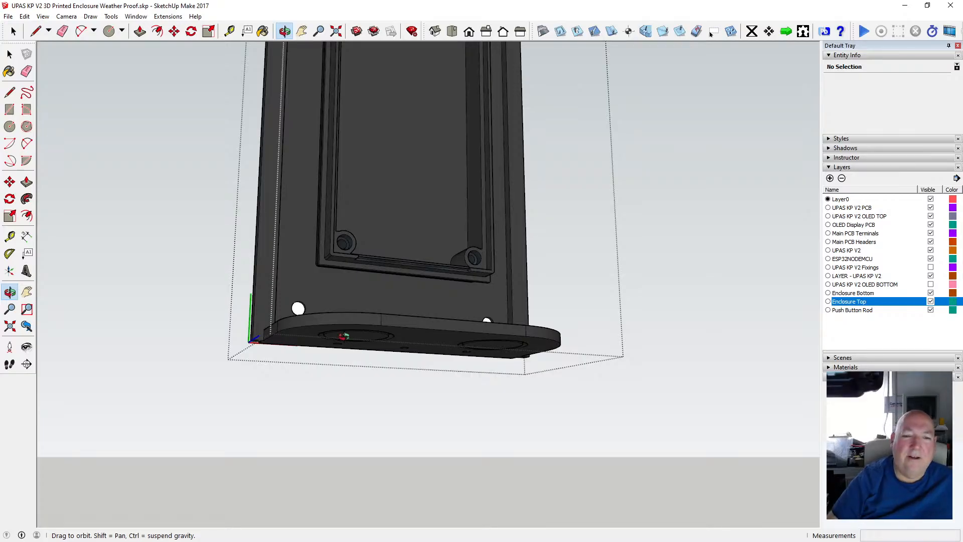
left_click_drag(348, 319, 326, 311)
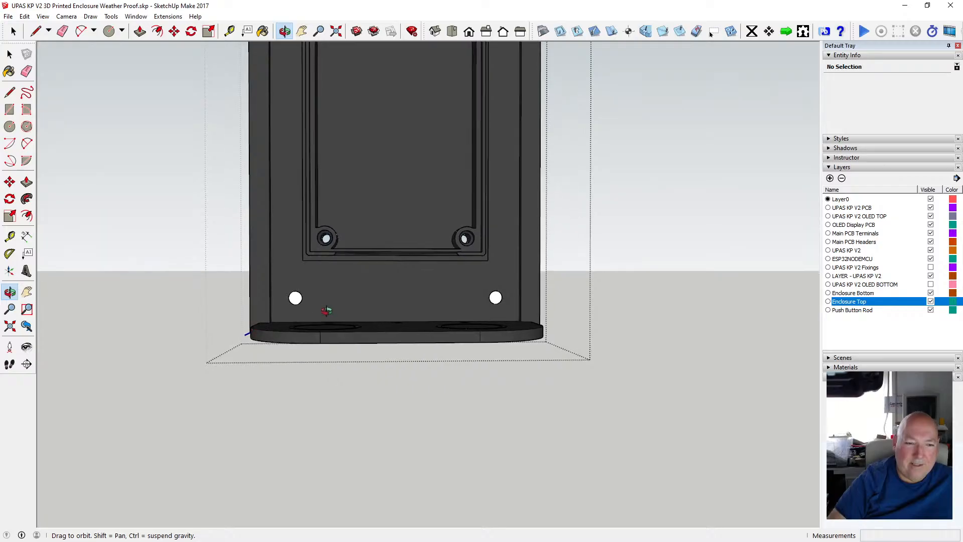
Measure the shelf's thickness and move the two mounting holes above the shelf up by 3 mm.
scroll(327, 311, "up", 2)
key("space")
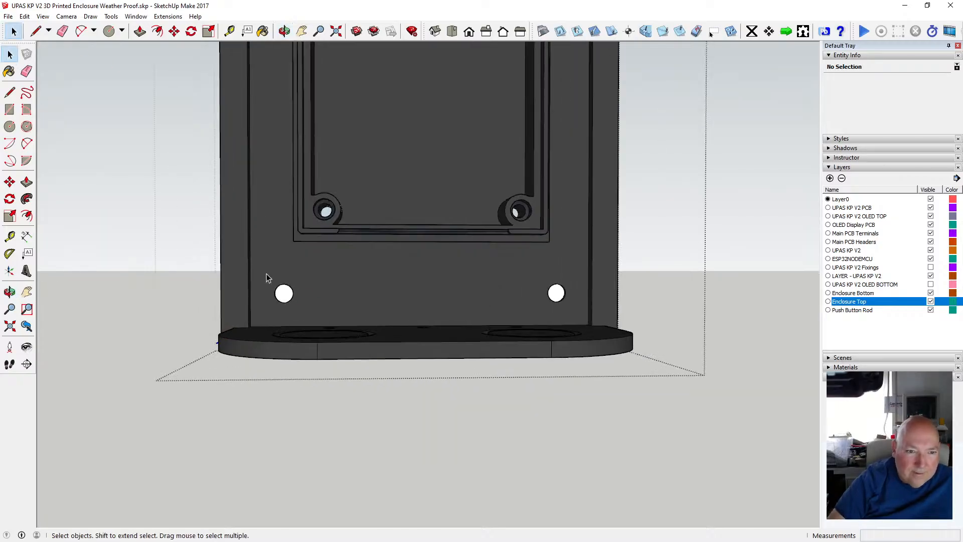
left_click_drag(267, 274, 582, 315)
key("t")
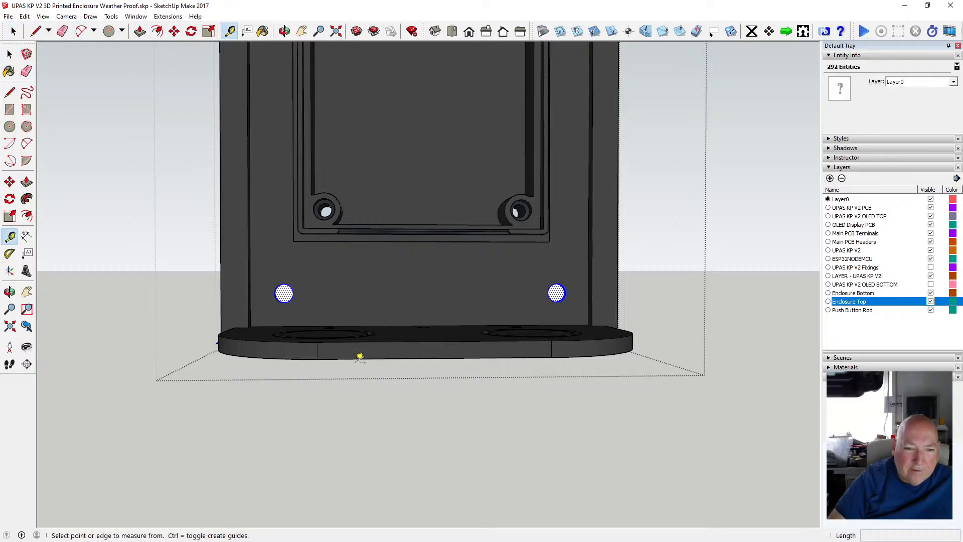
left_click(356, 358)
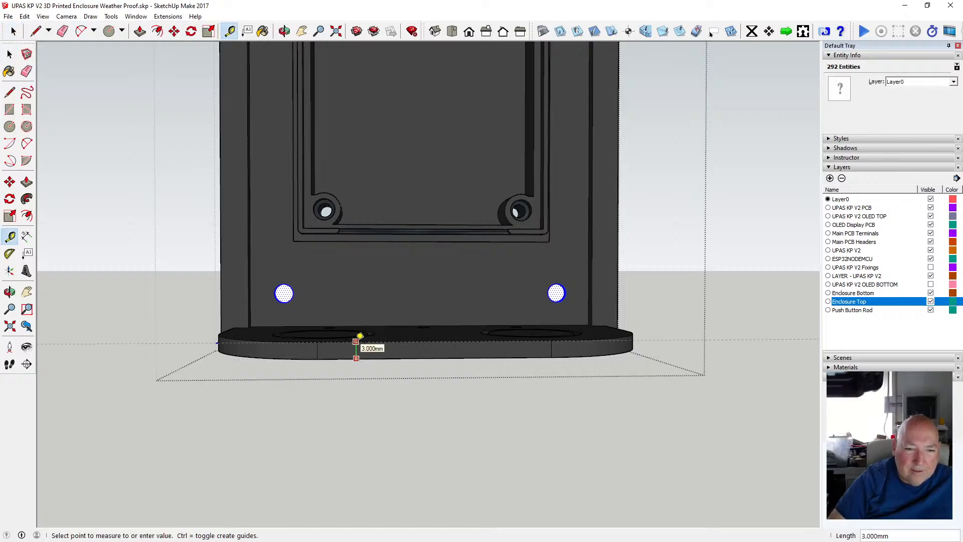
key("space")
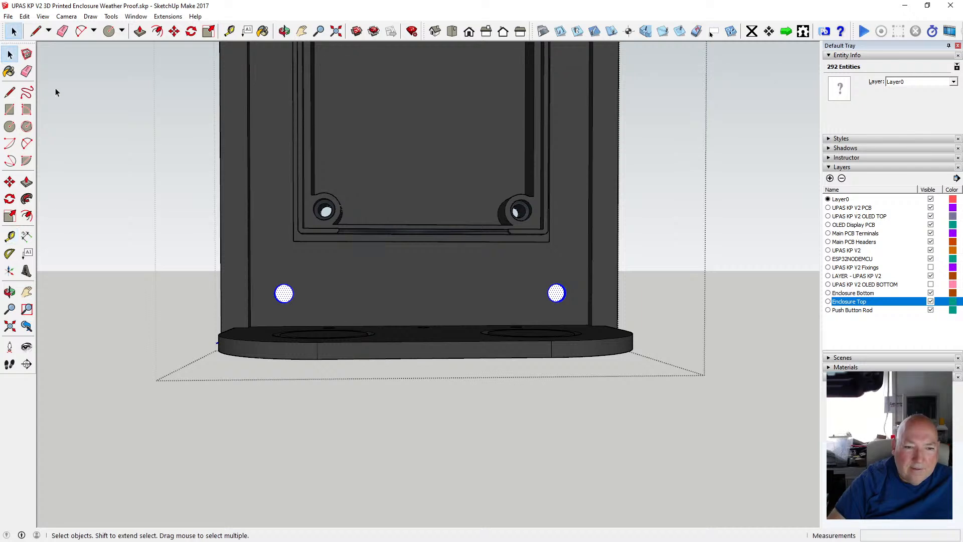
key("m")
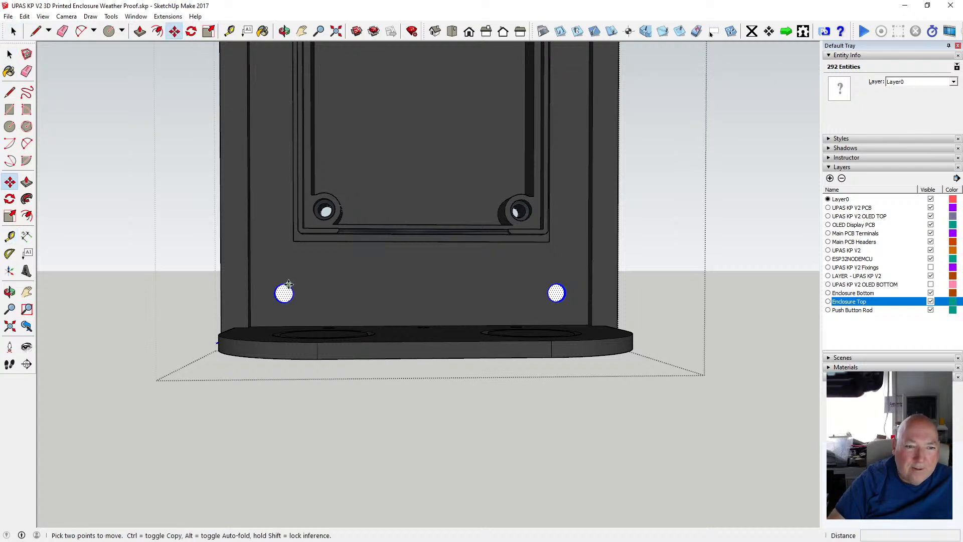
left_click(284, 284)
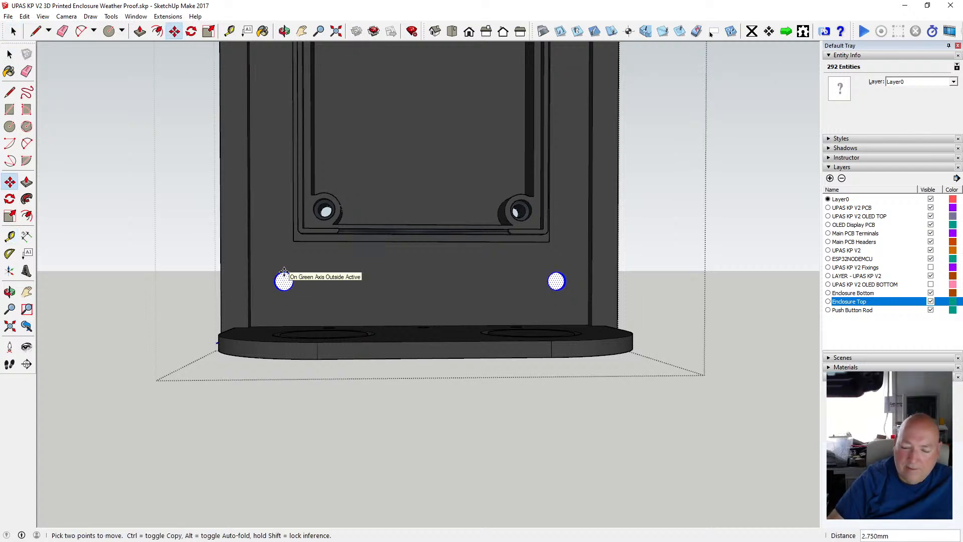
type("3")
key("Return")
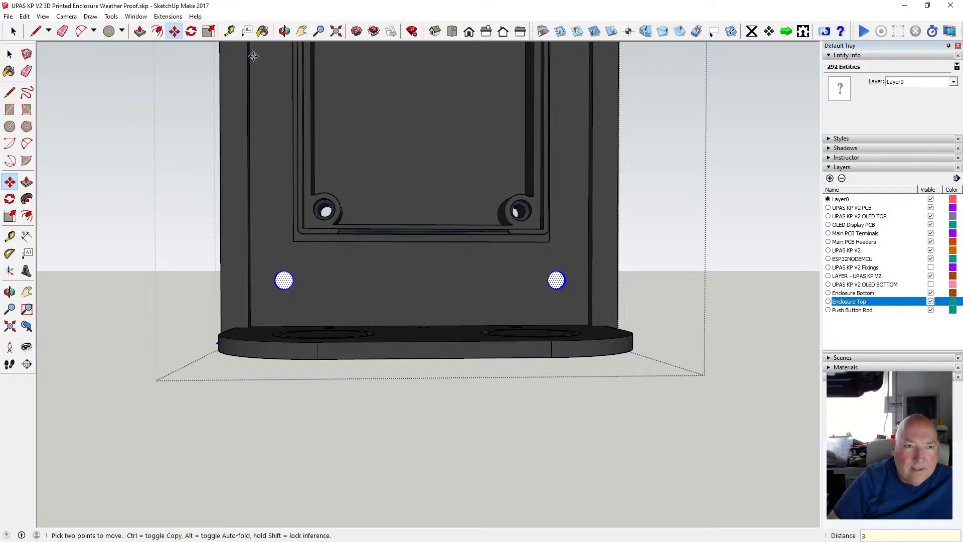
Select the whole shelf at the foot of the back plate and move it up 3 mm along the green axis.
left_click(10, 54)
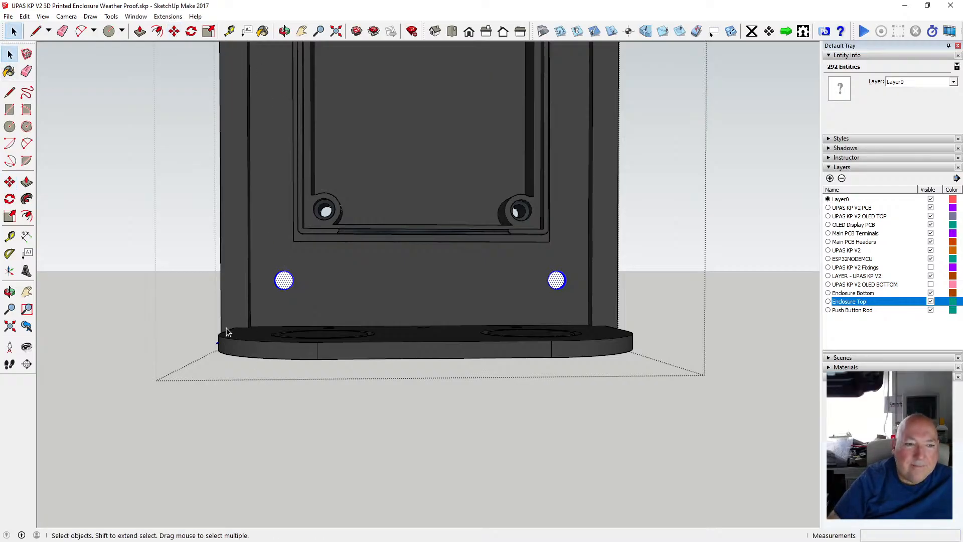
left_click_drag(203, 314, 662, 372)
left_click(285, 31)
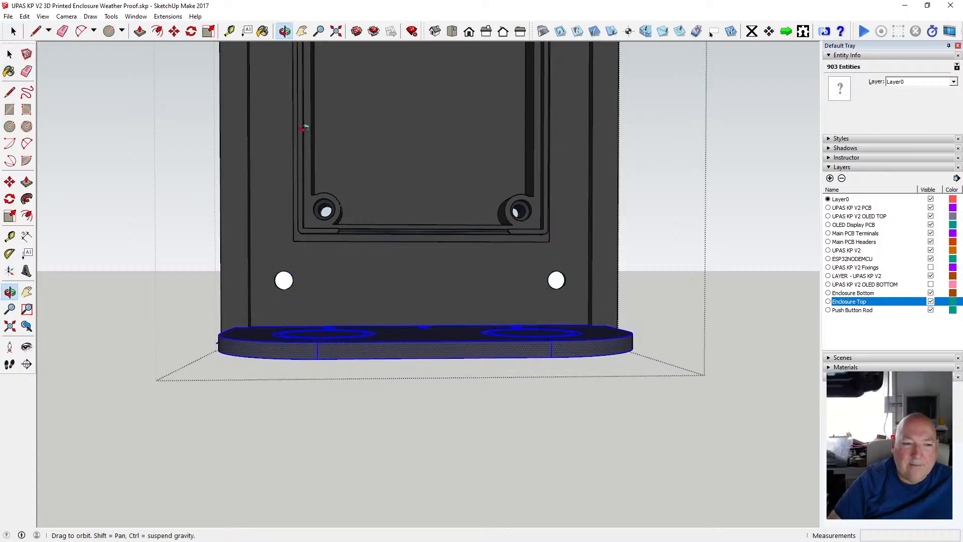
left_click_drag(379, 321, 400, 128)
left_click_drag(429, 372, 398, 328)
middle_click_drag(398, 328, 398, 329)
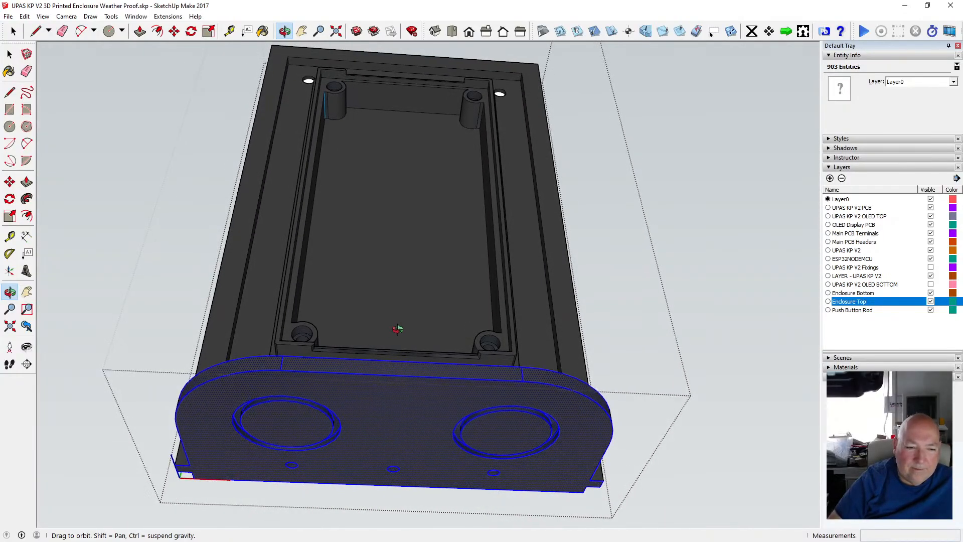
left_click_drag(398, 329, 375, 396)
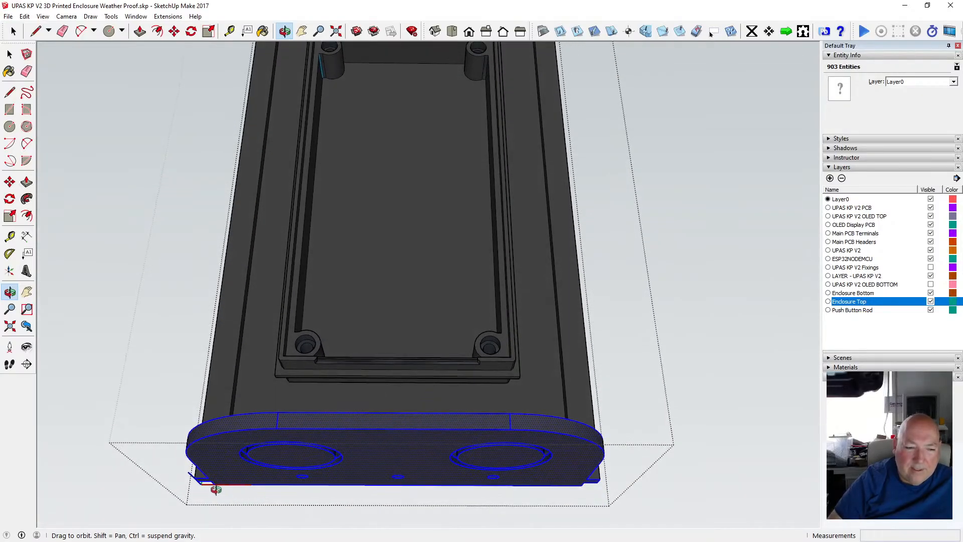
left_click_drag(324, 461, 271, 160)
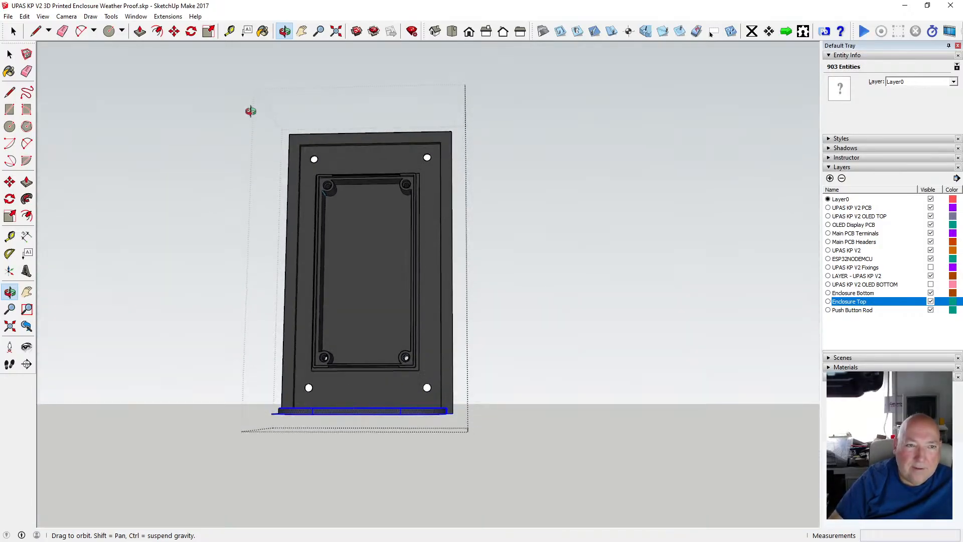
left_click(175, 33)
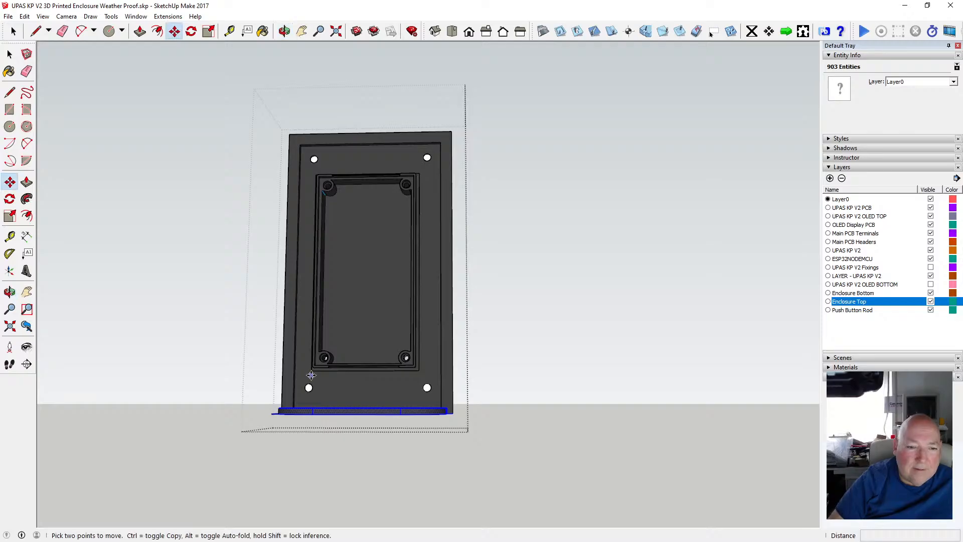
left_click(352, 405)
type("3")
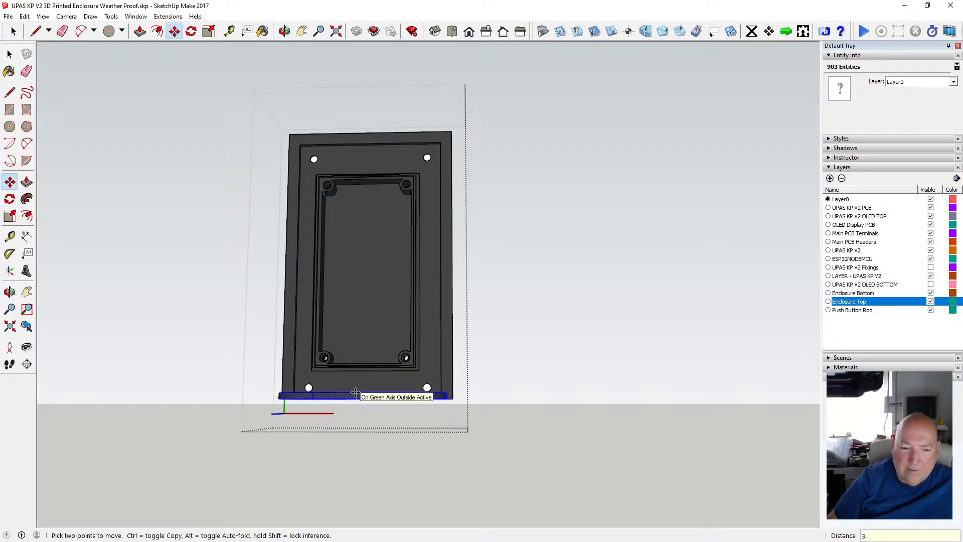
key("Escape")
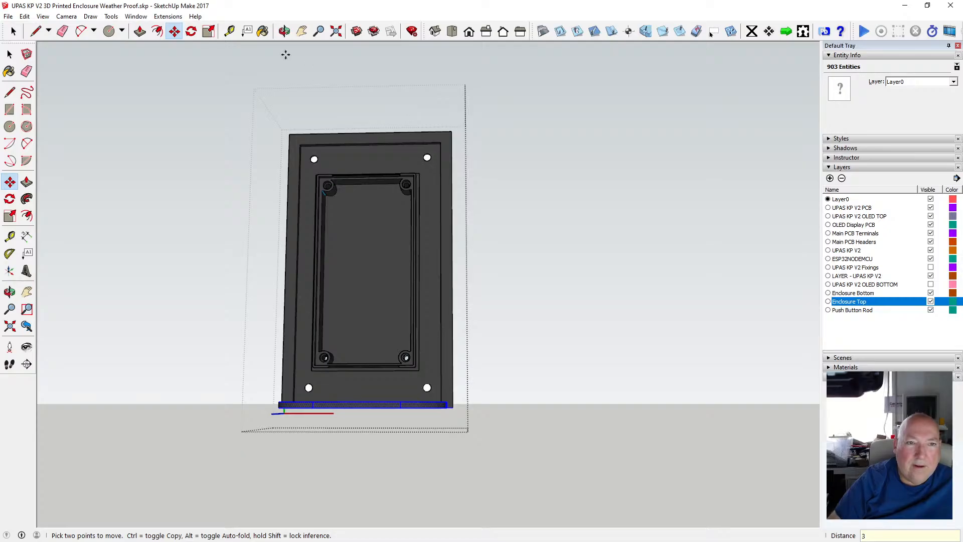
Draw an 84 mm line across the shelf's underside between the inner corners at its two side notches.
left_click(284, 31)
scroll(330, 368, "up", 3)
left_click_drag(354, 396, 368, 314)
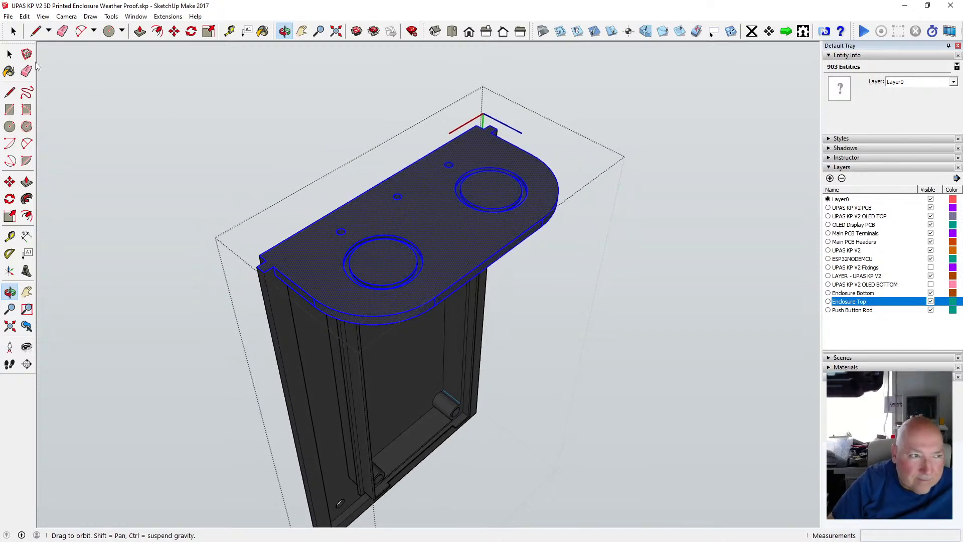
left_click(9, 54)
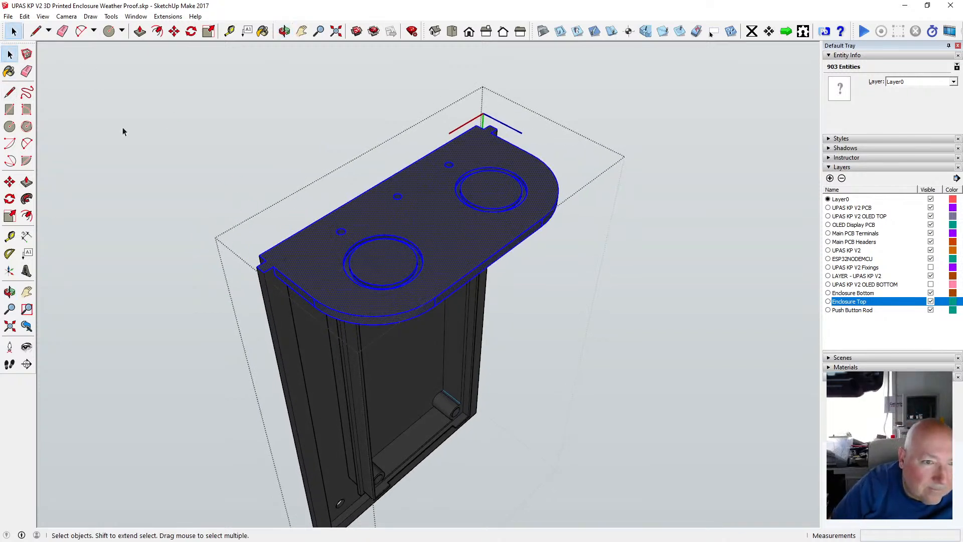
left_click(284, 206)
scroll(272, 255, "up", 3)
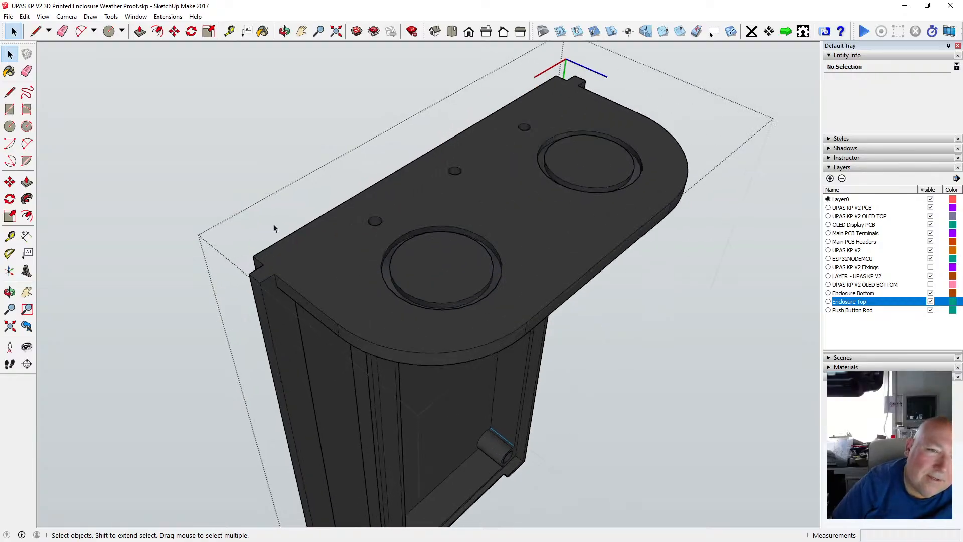
left_click(9, 292)
left_click_drag(196, 221, 347, 225)
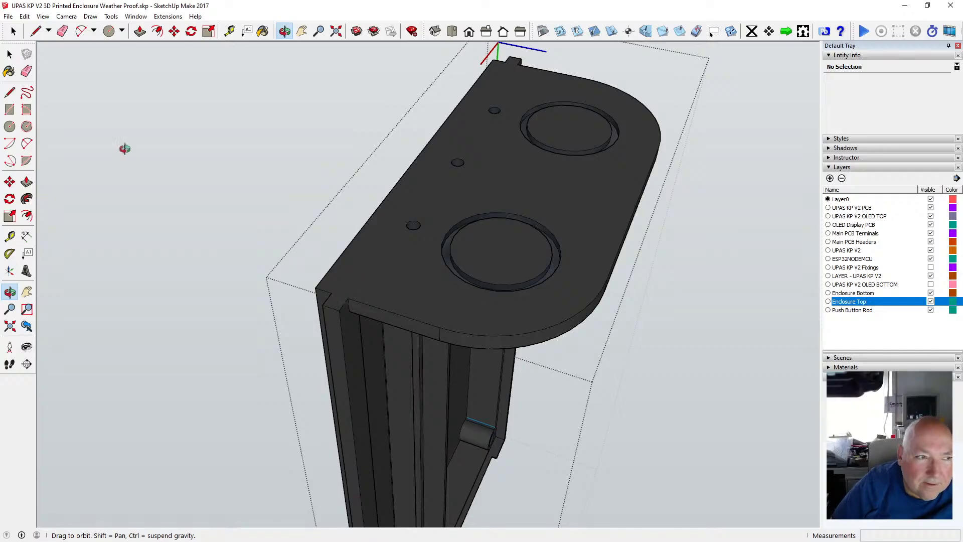
left_click(10, 93)
left_click(347, 298)
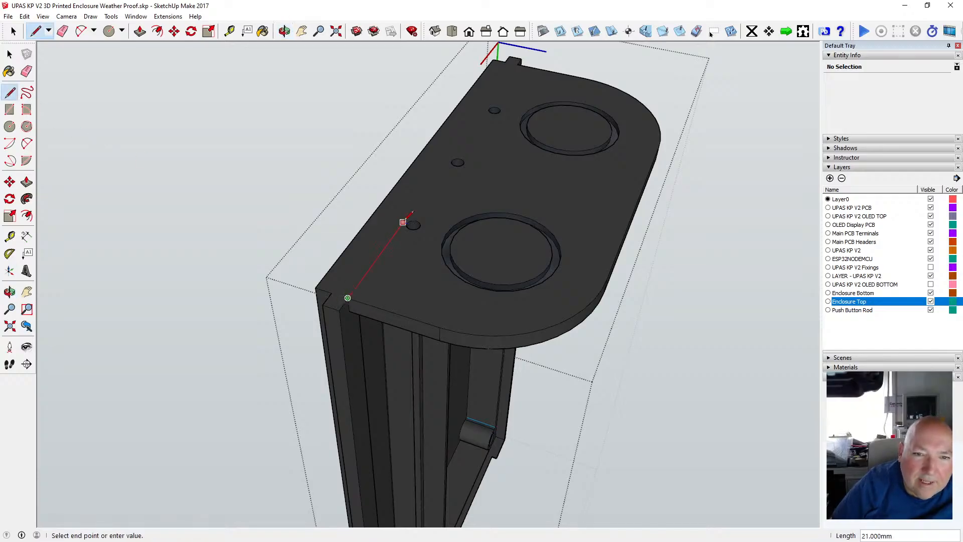
left_click(517, 64)
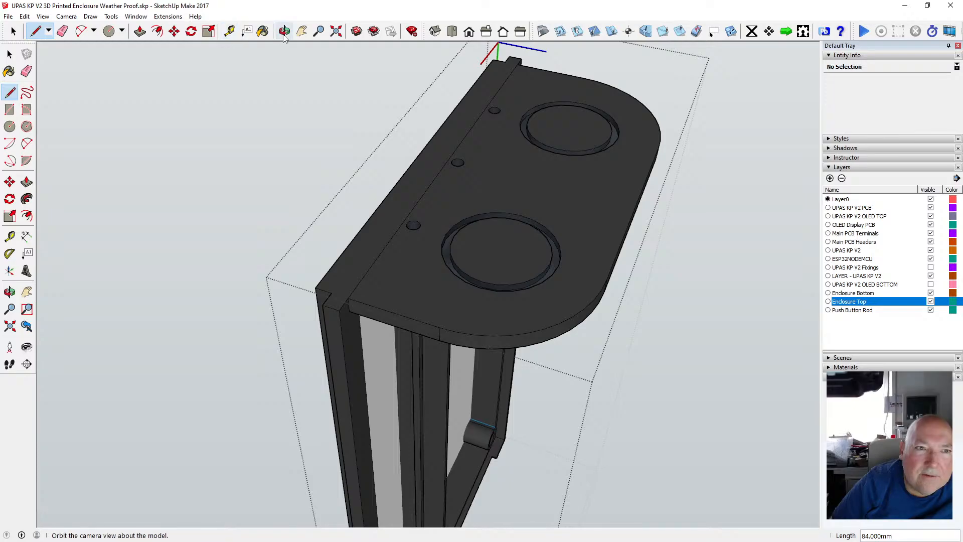
Split the back plate's end face with an 84 mm line parallel to the shelf and extrude the strip beside the shelf 3 mm.
left_click(332, 292)
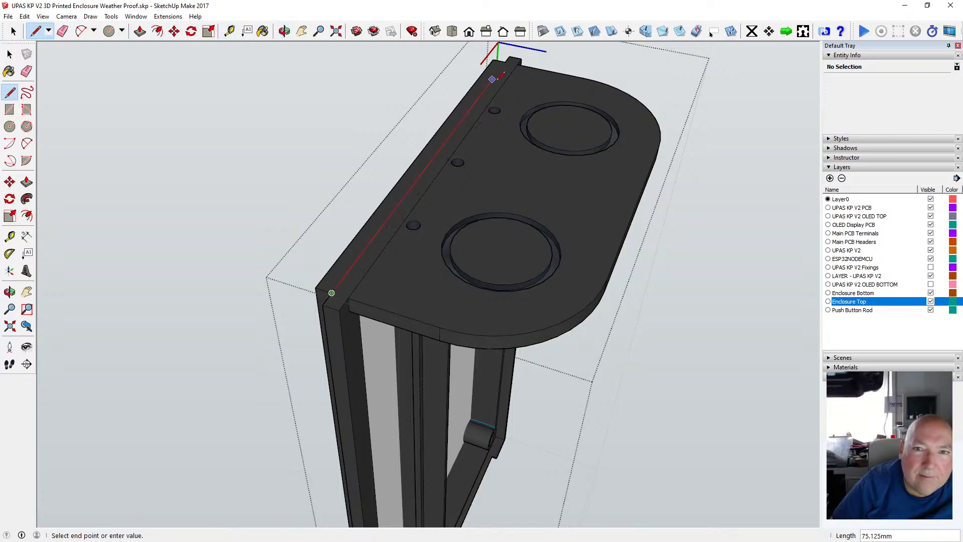
left_click(505, 61)
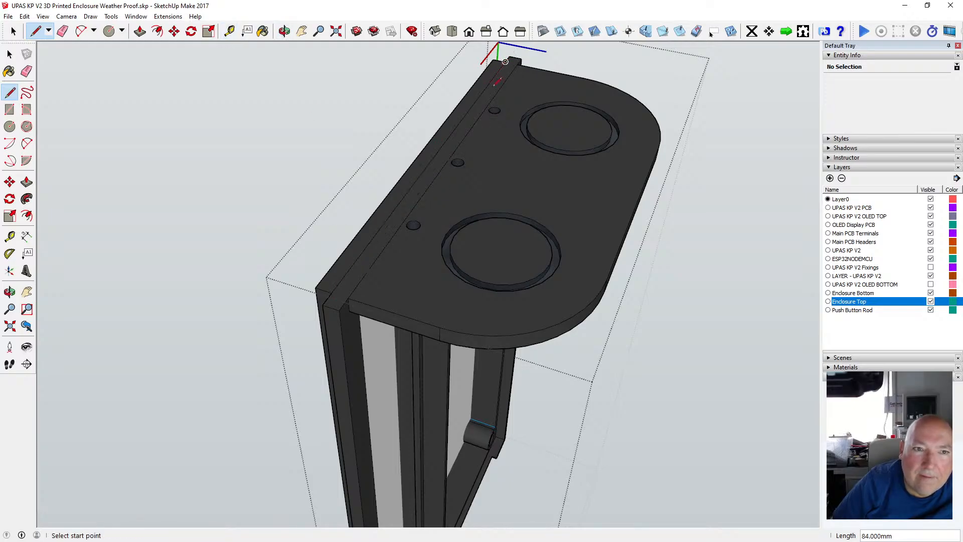
left_click(285, 31)
left_click_drag(340, 254, 417, 114)
scroll(423, 202, "up", 3)
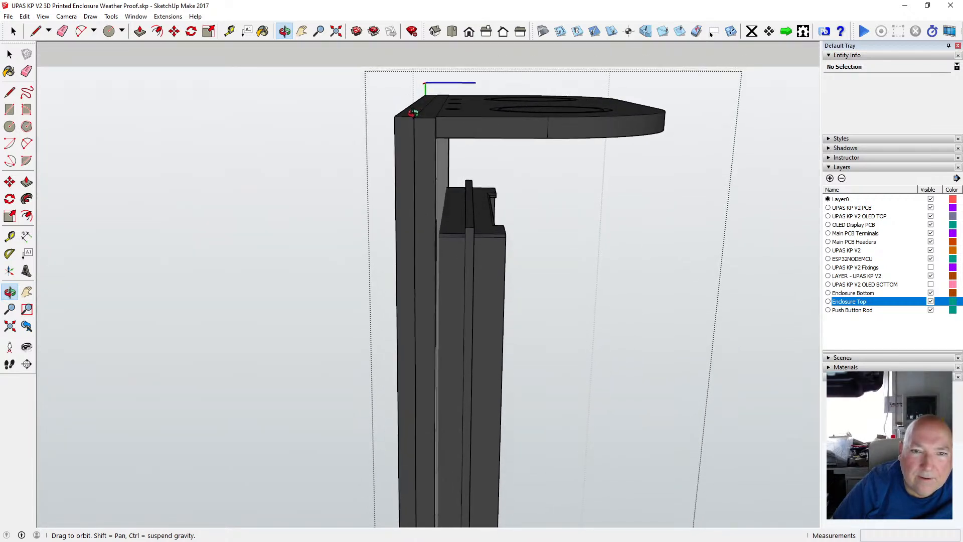
left_click_drag(415, 180, 376, 230)
left_click(140, 31)
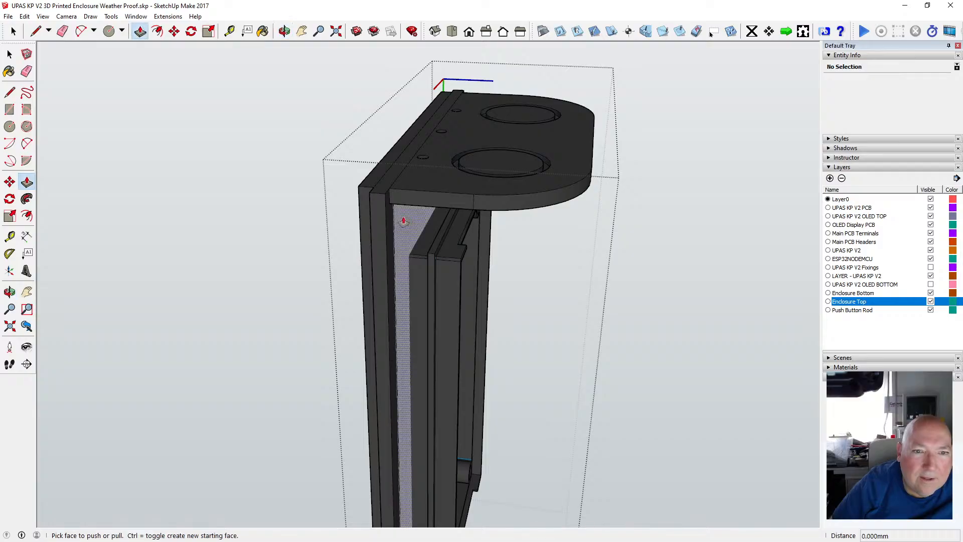
left_click_drag(387, 186, 389, 175)
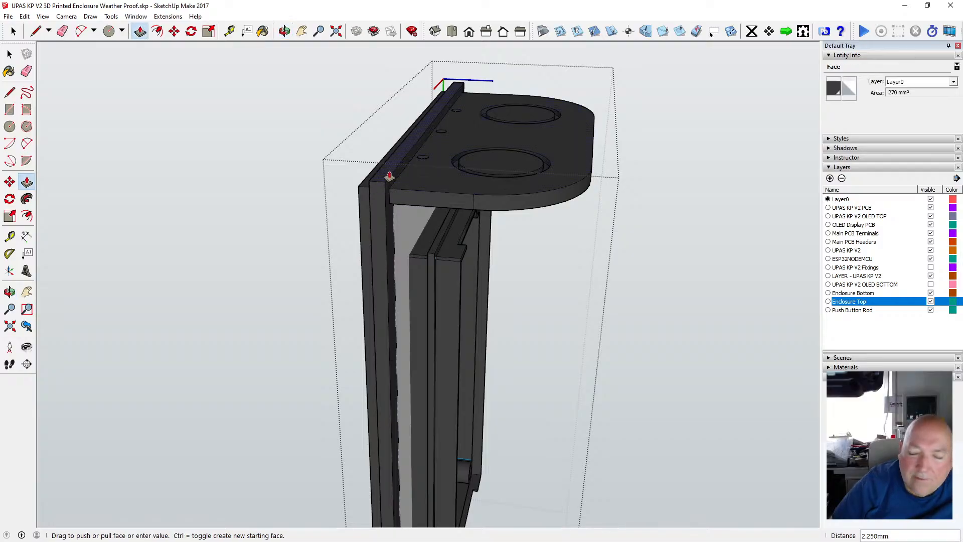
type("3")
key("Return")
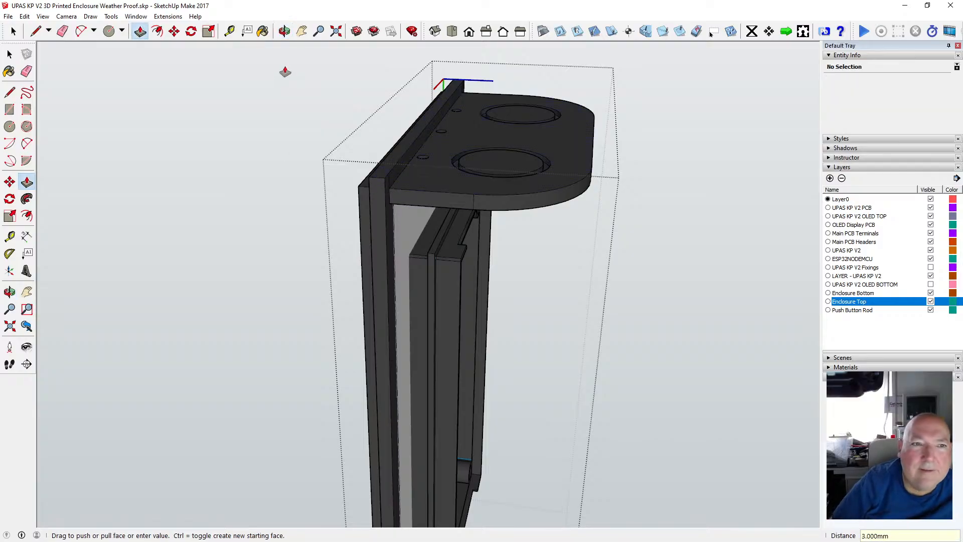
Delete the leftover geometry where the raised strip meets the shelf and the pale face along the back plate's inner side.
left_click(284, 31)
left_click_drag(381, 211, 51, 76)
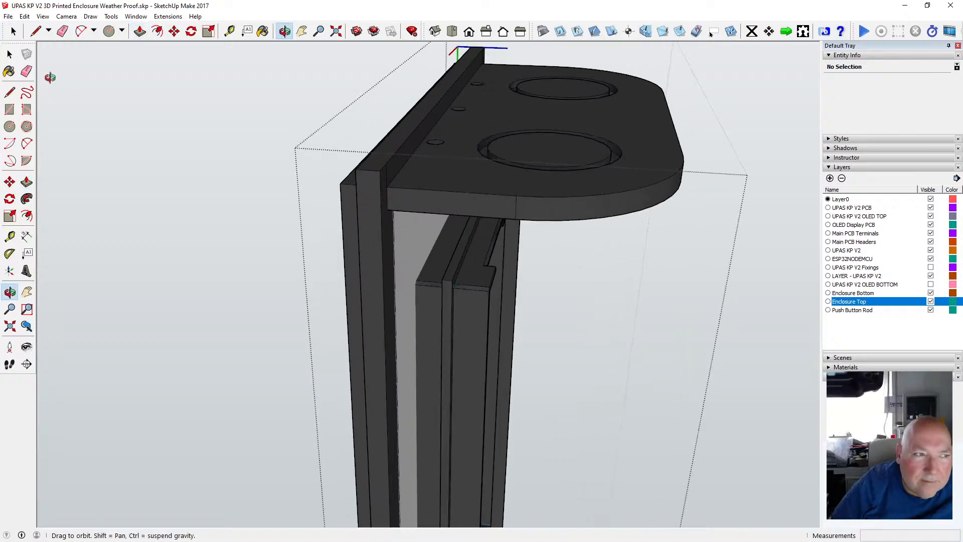
key("space")
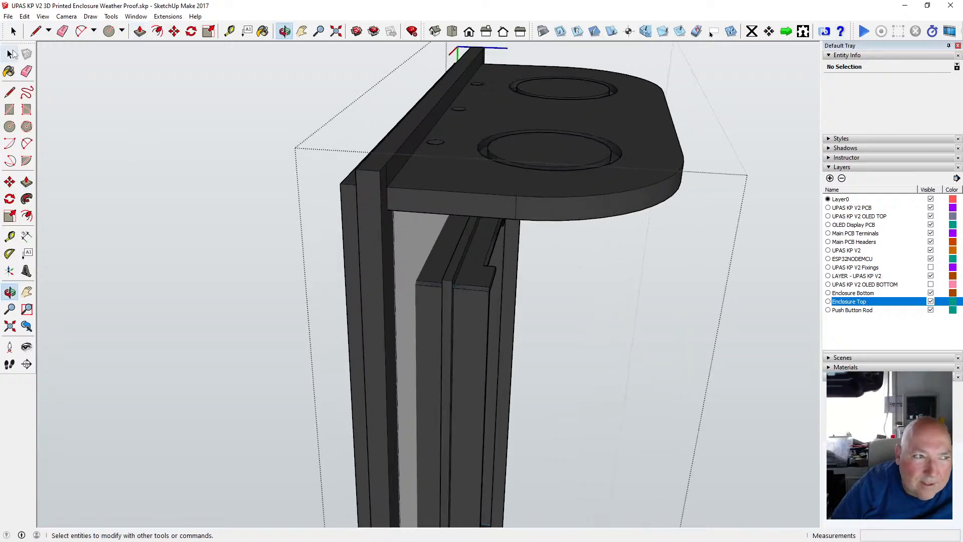
left_click(388, 180)
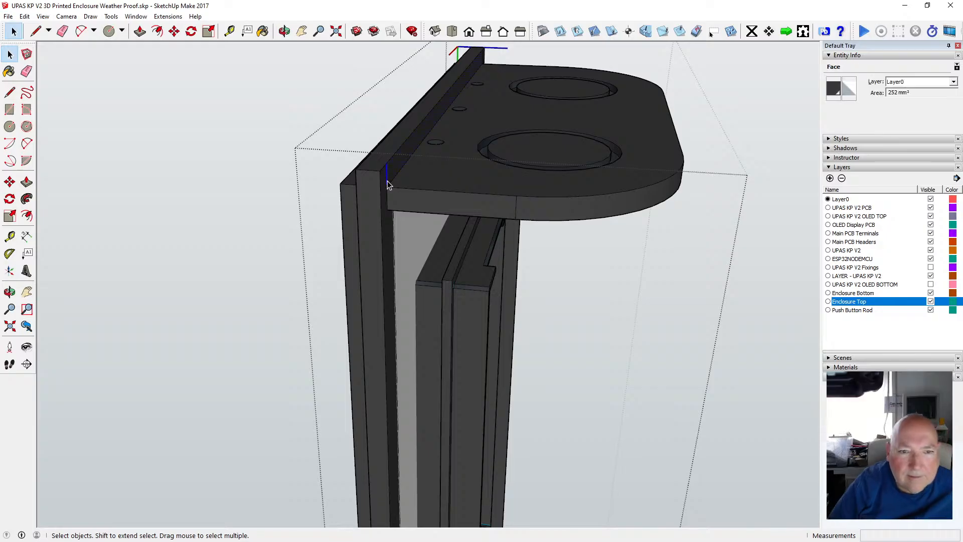
key("Delete")
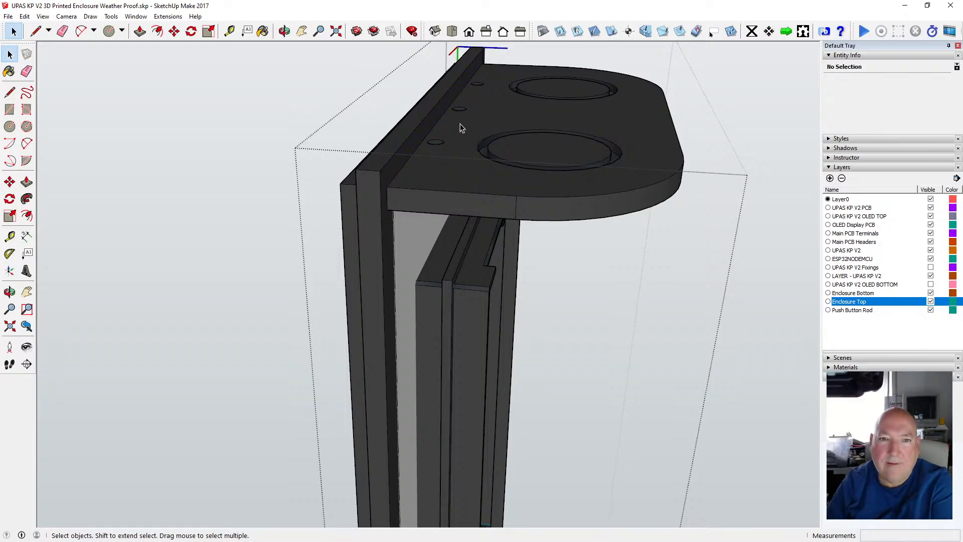
left_click(405, 239)
key("Delete")
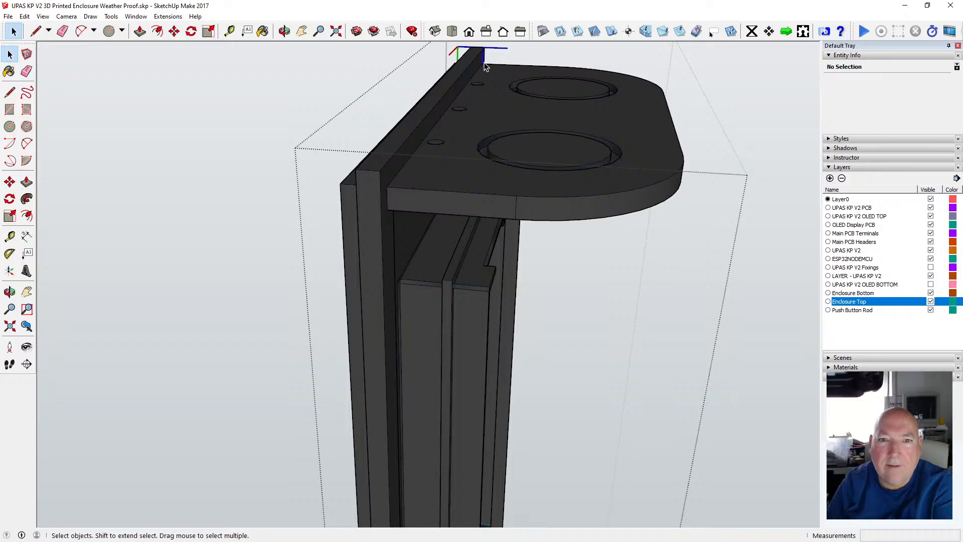
Delete the leftover seam edges at the ends of the raised strip, working from the back plate's rear side.
left_click(285, 31)
left_click_drag(295, 80, 518, 94)
key("space")
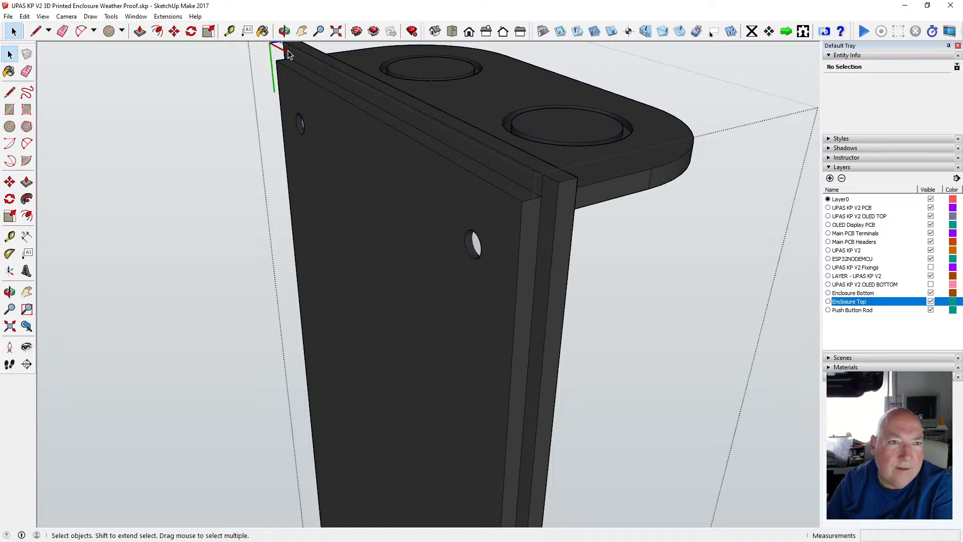
key("Delete")
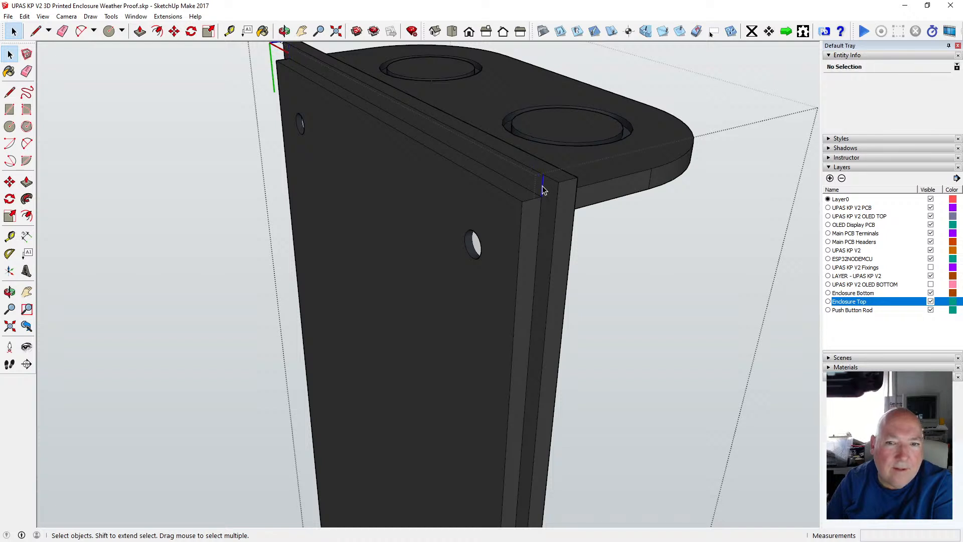
Examine the raised strip and the back plate from the rear and side, and the shelf from inside the enclosure.
left_click(284, 31)
left_click_drag(376, 116, 444, 221)
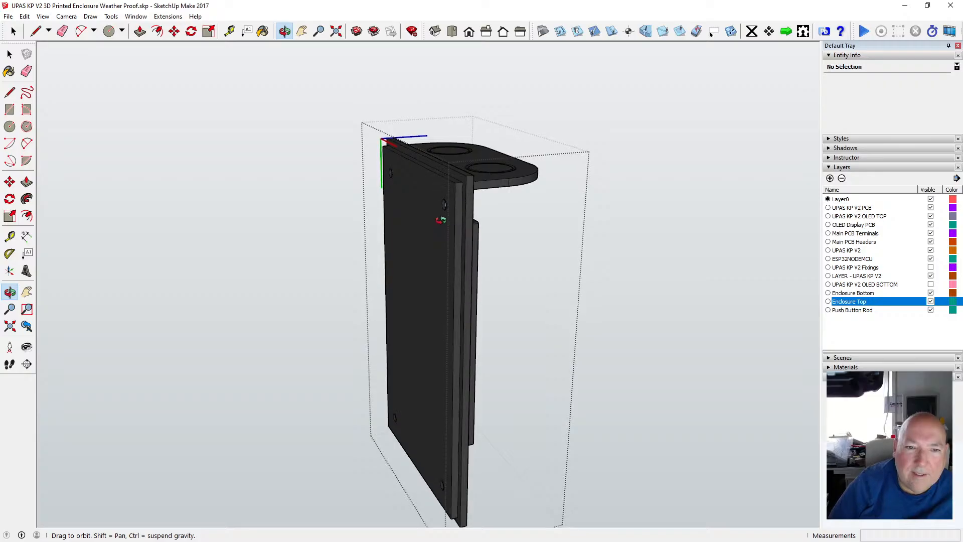
scroll(441, 216, "up", 3)
scroll(424, 221, "up", 2)
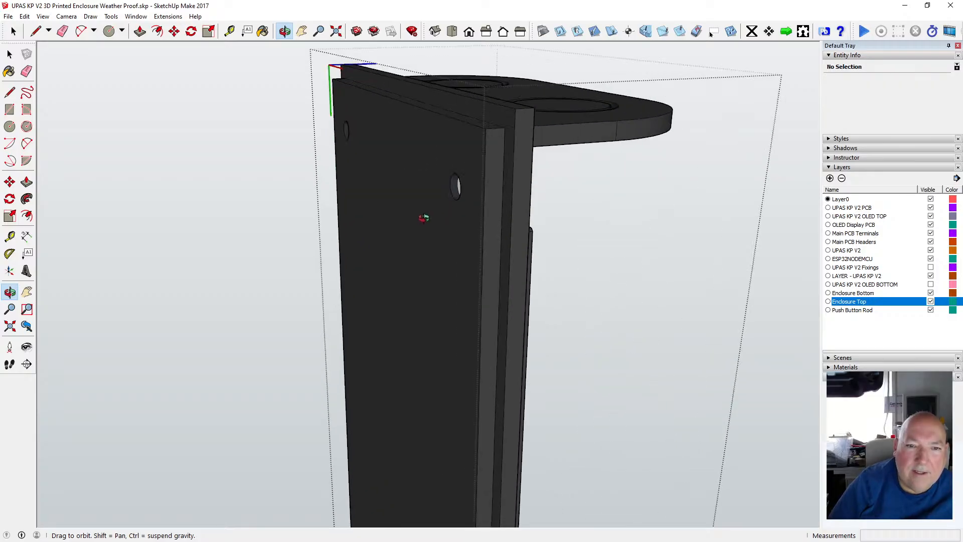
left_click_drag(425, 216, 368, 138)
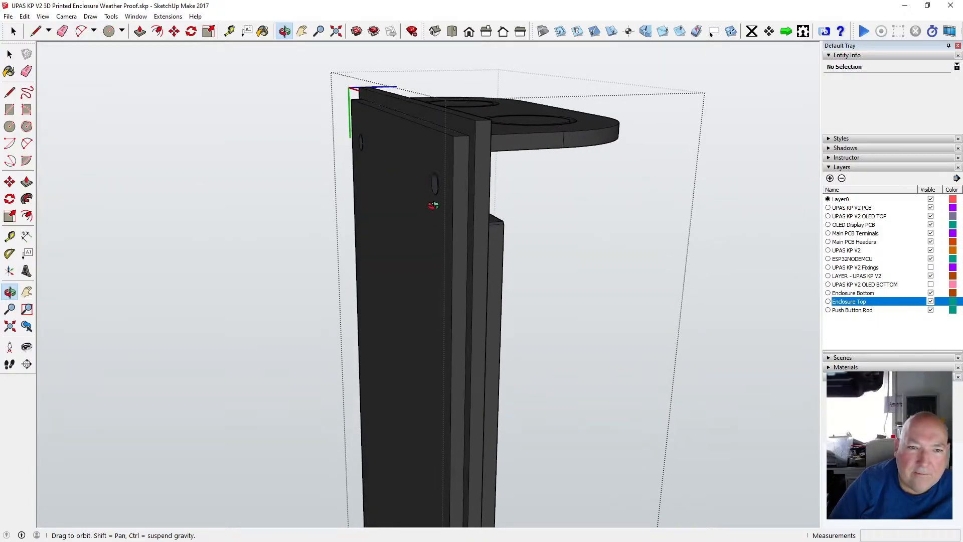
left_click_drag(434, 205, 409, 182)
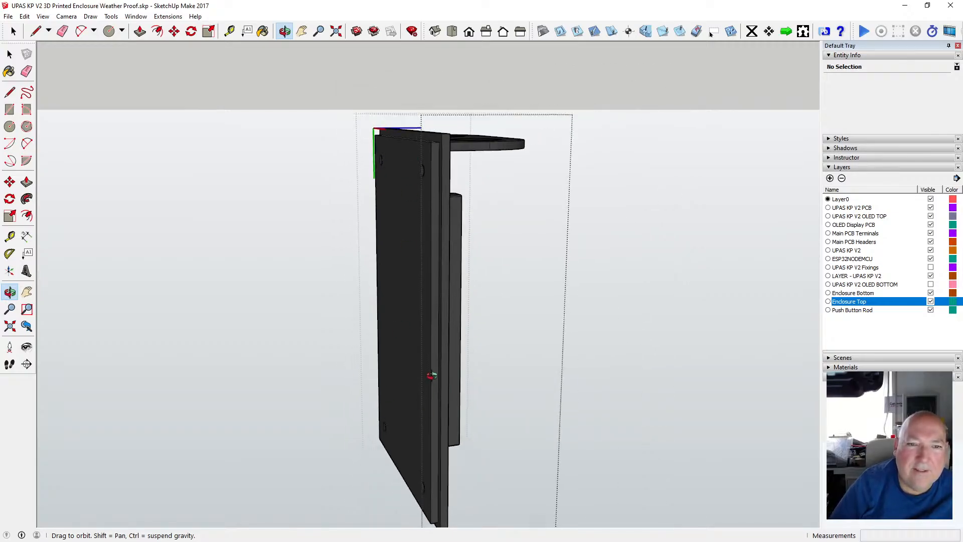
left_click_drag(416, 330, 544, 307)
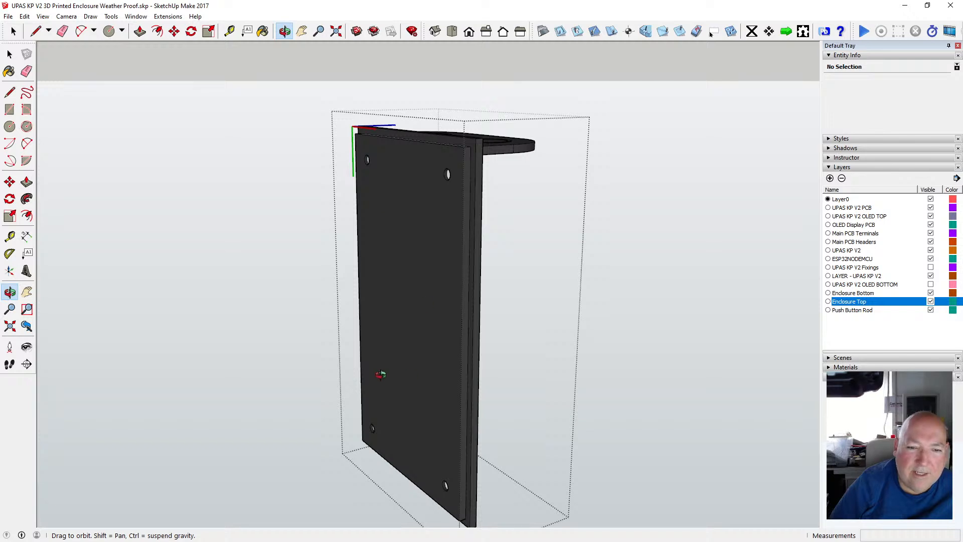
left_click_drag(450, 271, 425, 186)
scroll(404, 145, "up", 4)
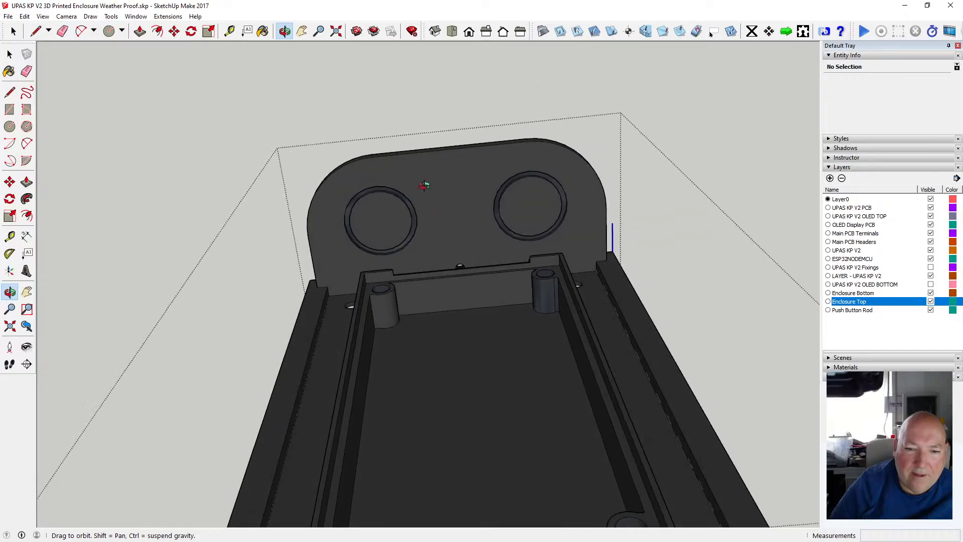
Paint the ring surfaces of the two circular recesses on the shelf's underside with Color M07.
left_click(263, 31)
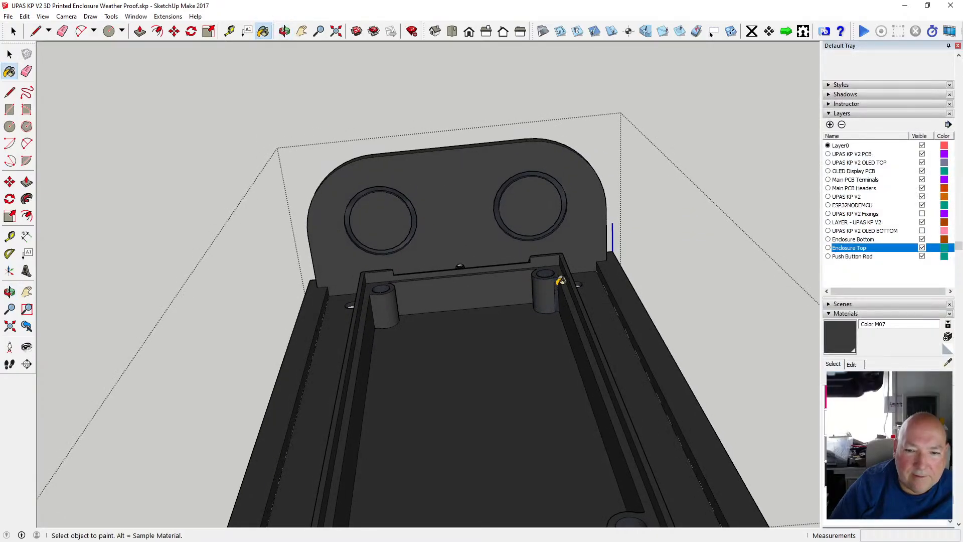
scroll(384, 285, "up", 3)
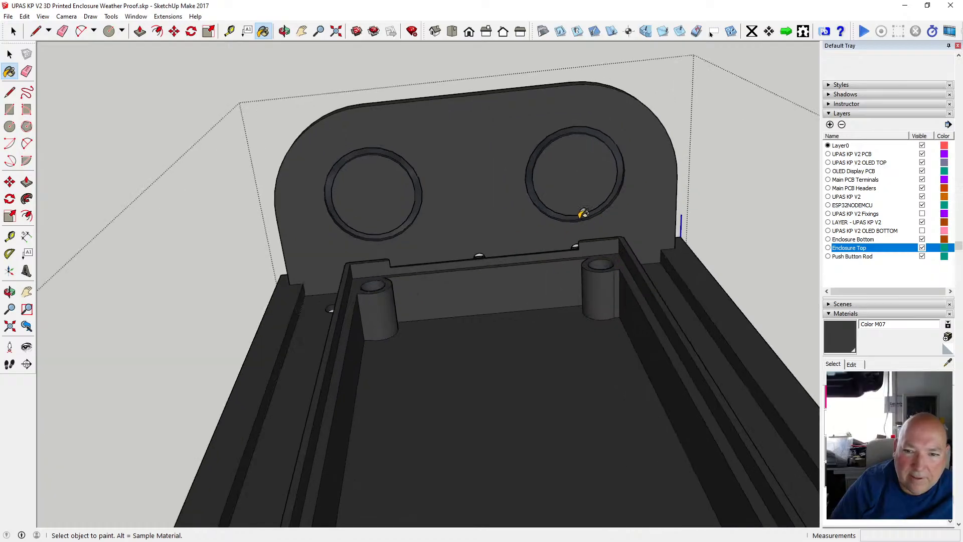
scroll(575, 215, "up", 1)
scroll(576, 215, "up", 2)
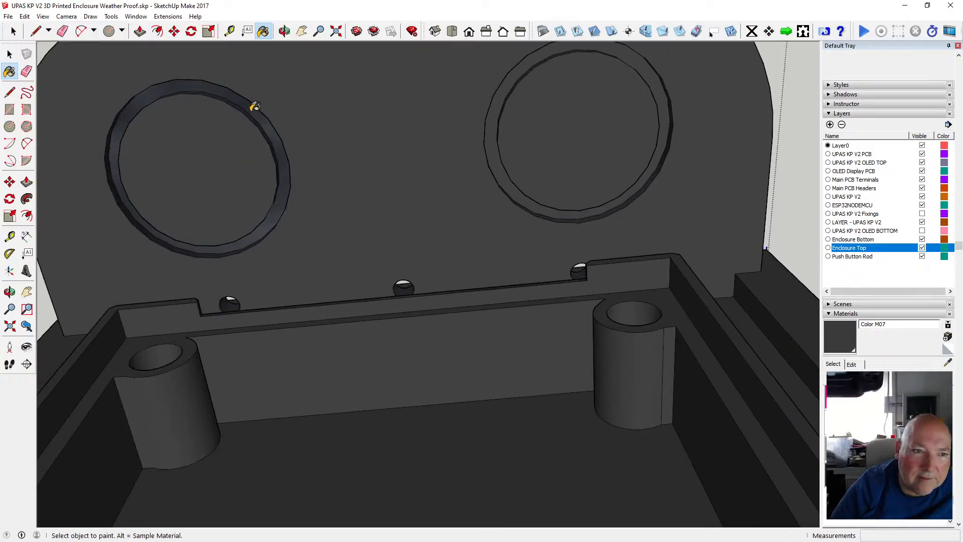
left_click(249, 104)
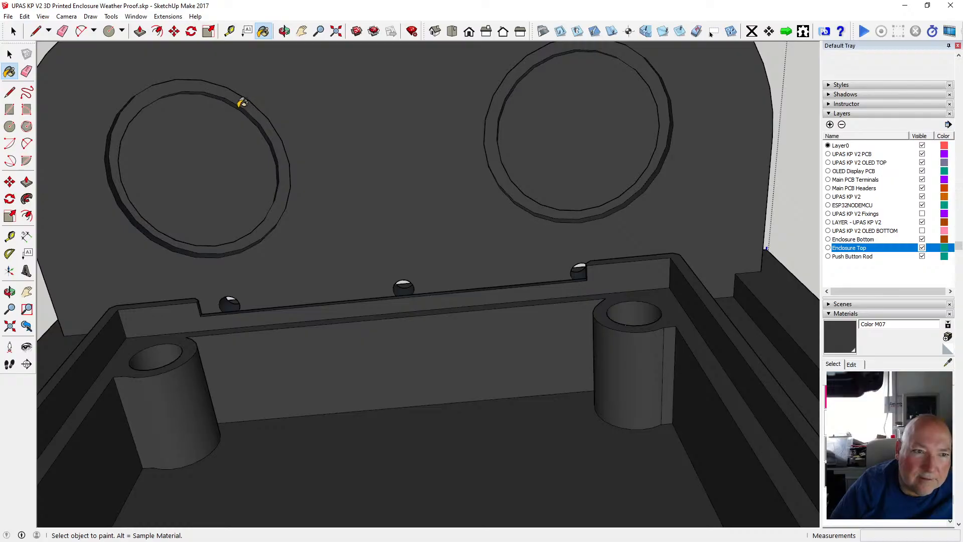
scroll(350, 137, "down", 2)
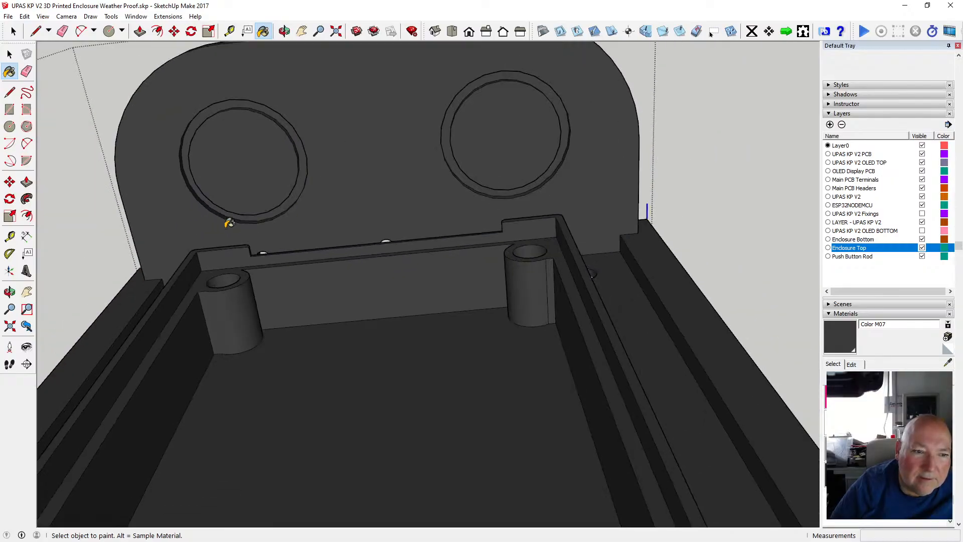
scroll(229, 223, "up", 2)
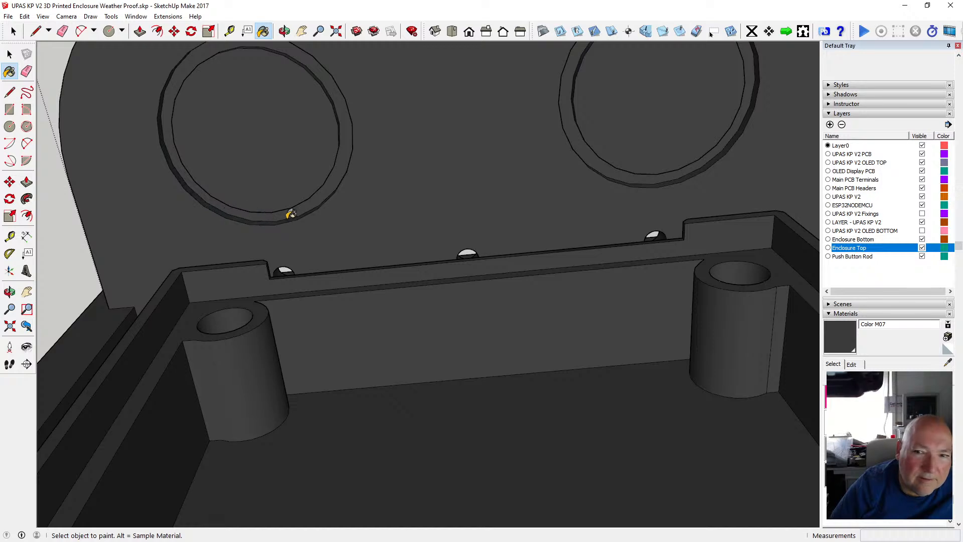
scroll(286, 213, "down", 2)
scroll(396, 195, "down", 2)
scroll(539, 187, "up", 2)
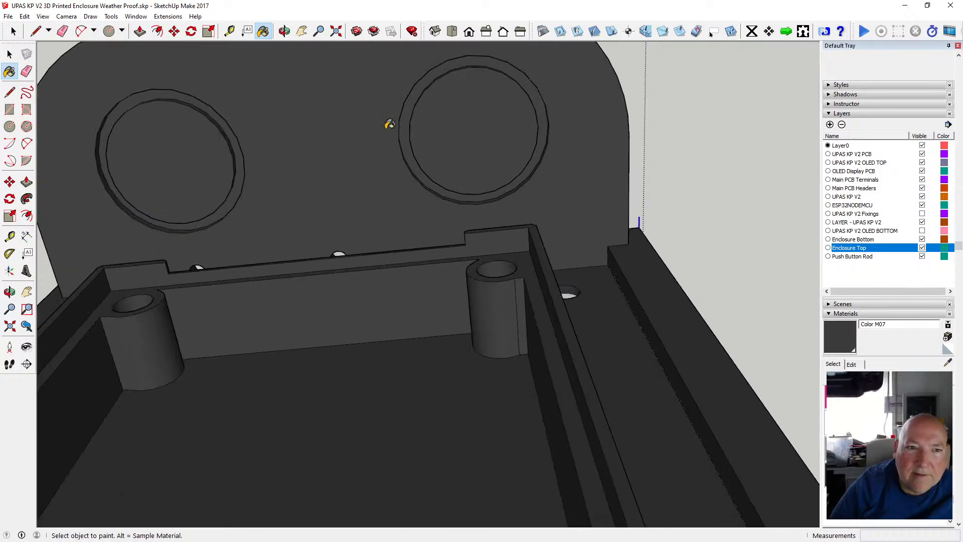
Paint the walls of the three small holes in the shelf with Color M07.
left_click(284, 32)
left_click_drag(361, 181, 374, 98)
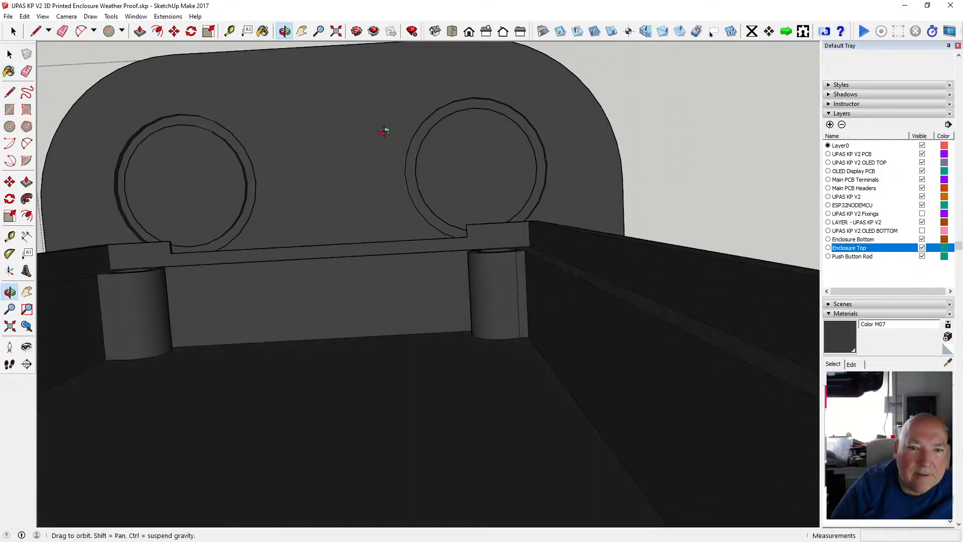
left_click_drag(444, 112, 407, 212)
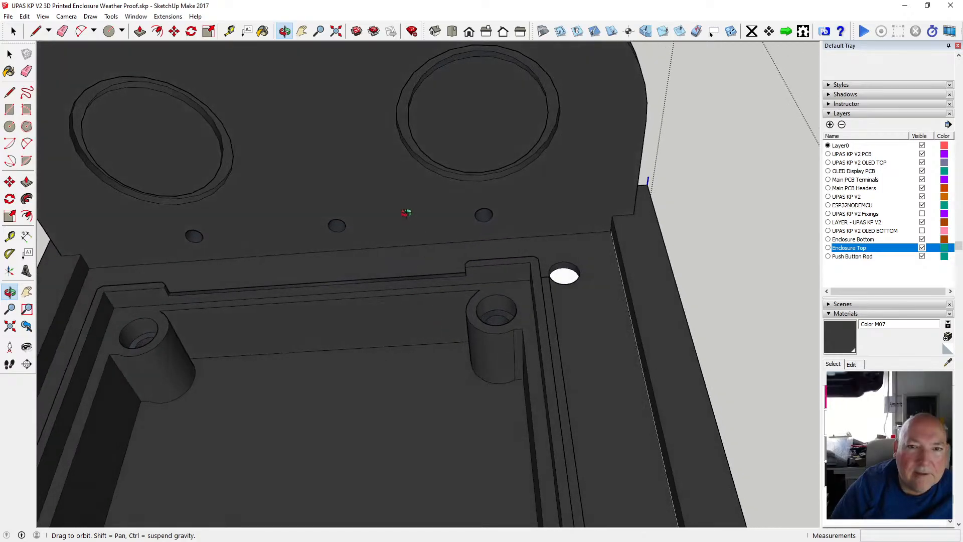
left_click(262, 31)
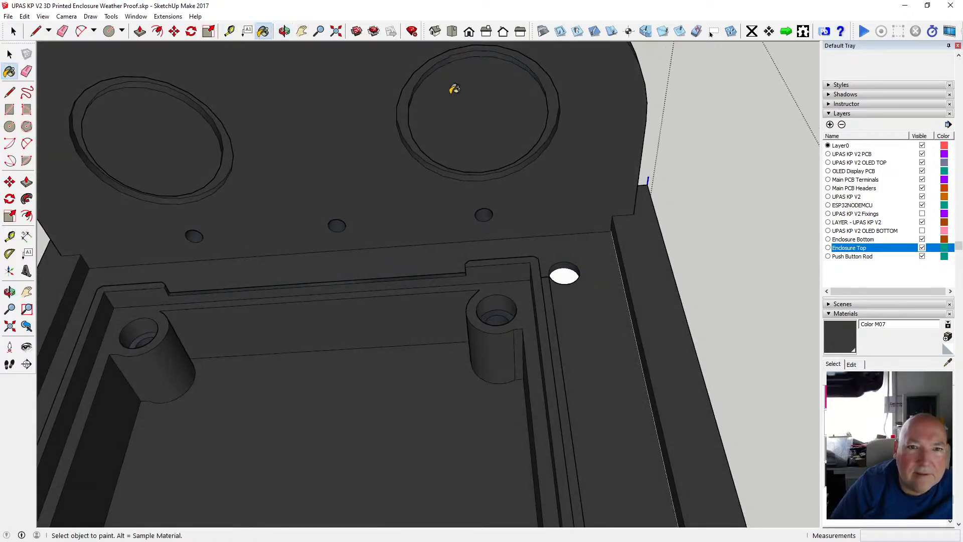
key("o")
left_click(262, 32)
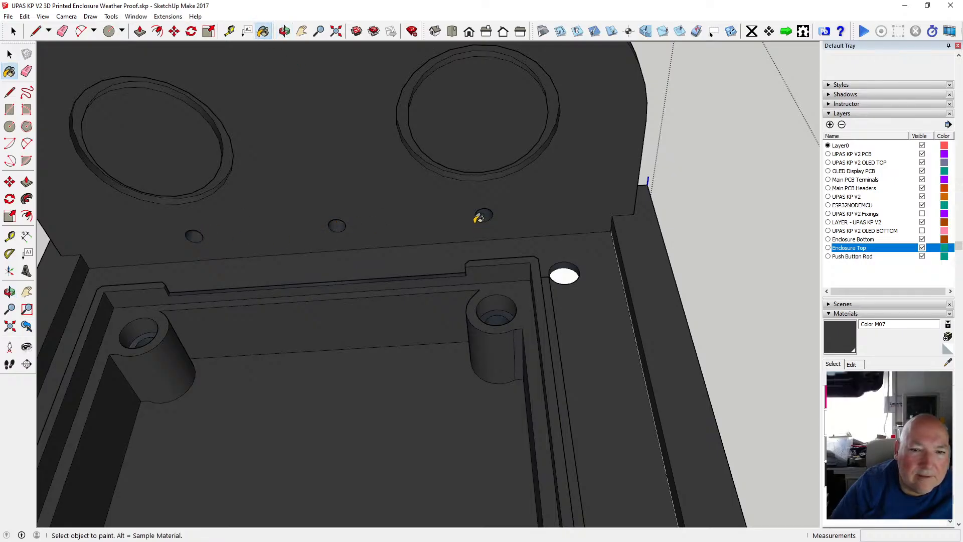
Paint the screw recesses in the two posts nearest the shelf with Color M07.
left_click(283, 31)
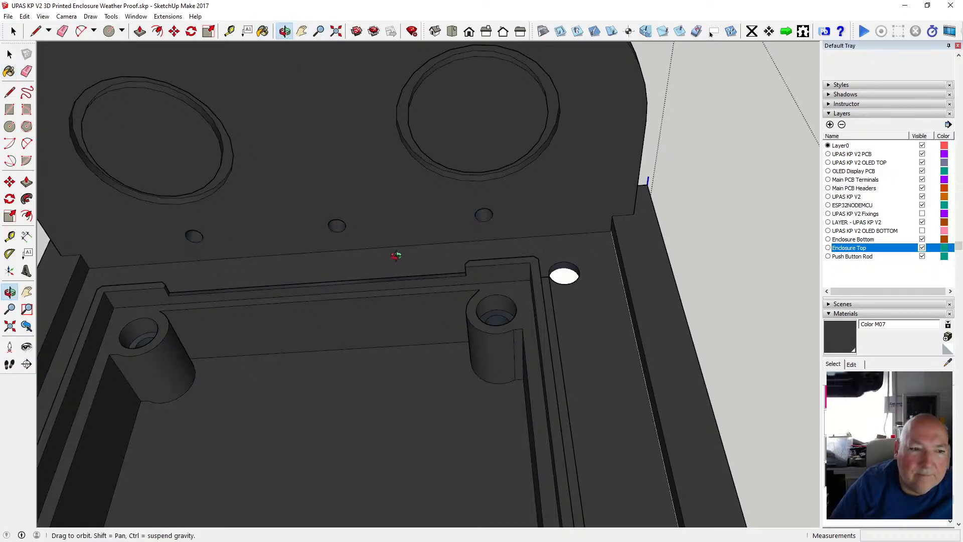
left_click_drag(395, 253, 386, 268)
left_click_drag(412, 299, 414, 289)
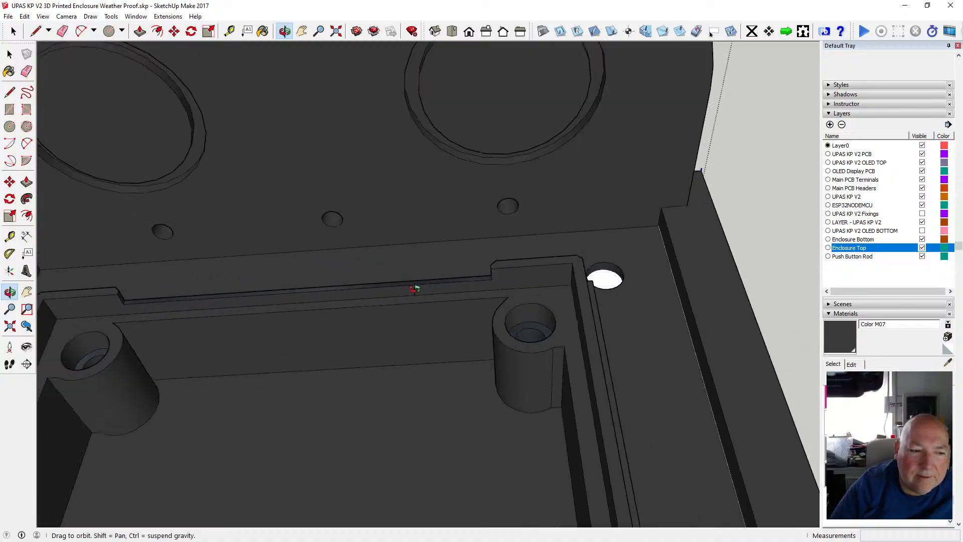
left_click(262, 31)
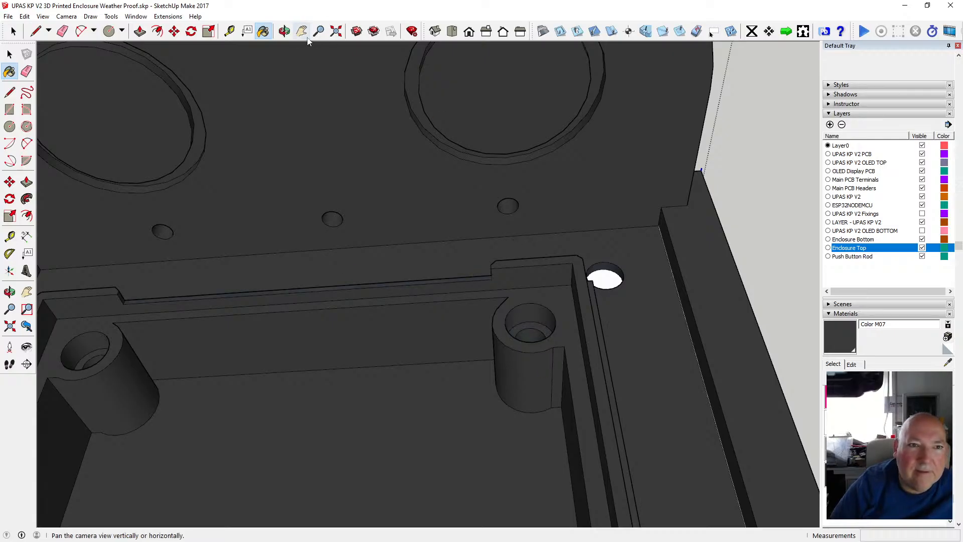
Paint the screw recesses in the two posts at the end of the box farthest from the shelf with Color M07.
key("o")
mouse_move(462, 275)
left_mouse_down()
mouse_move(508, 365)
mouse_move(379, 266)
mouse_move(429, 236)
mouse_move(573, 289)
left_mouse_up()
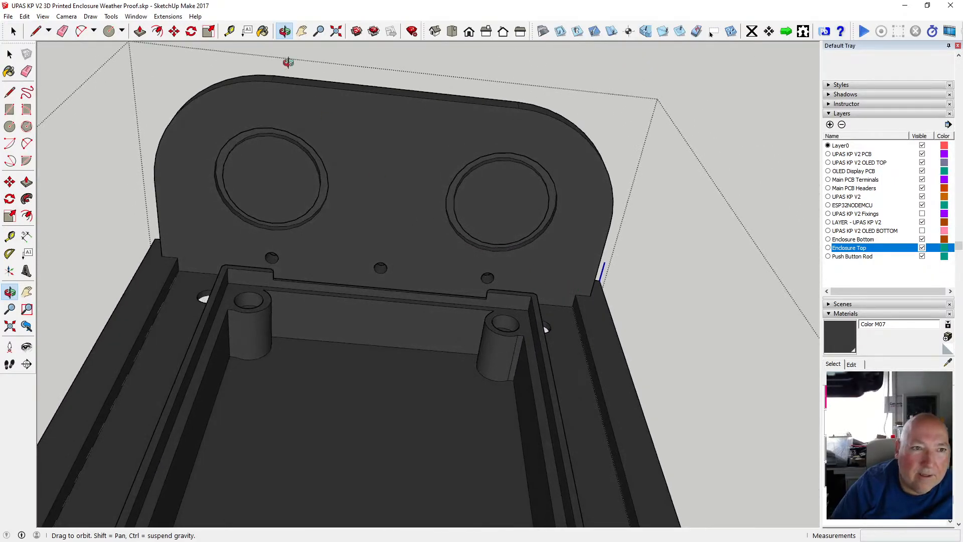
key("b")
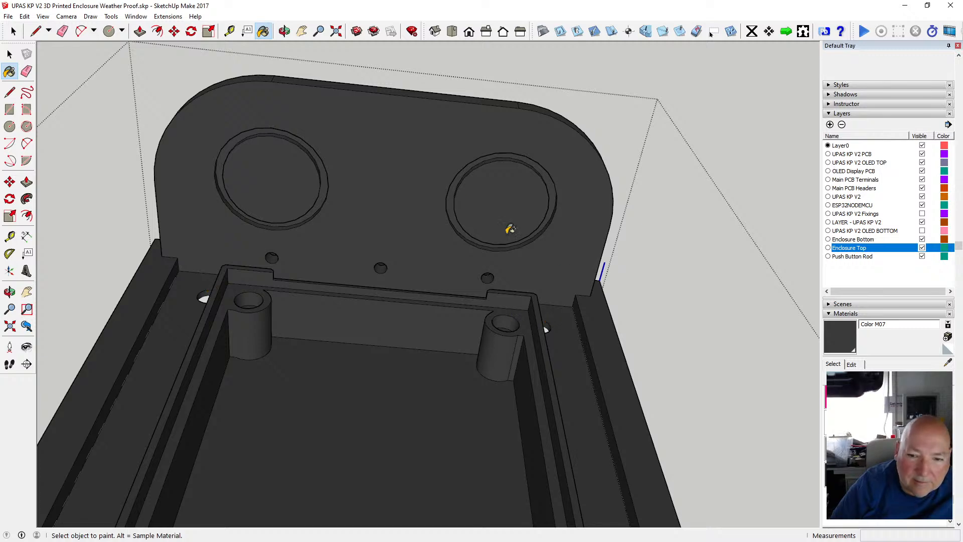
key("o")
scroll(387, 180, "down", 3)
scroll(386, 276, "down", 2)
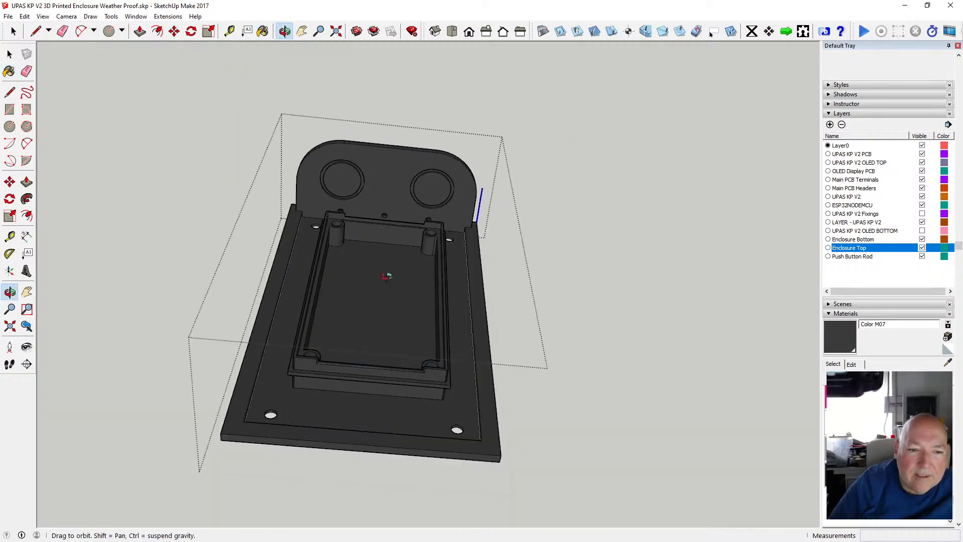
scroll(386, 275, "up", 5)
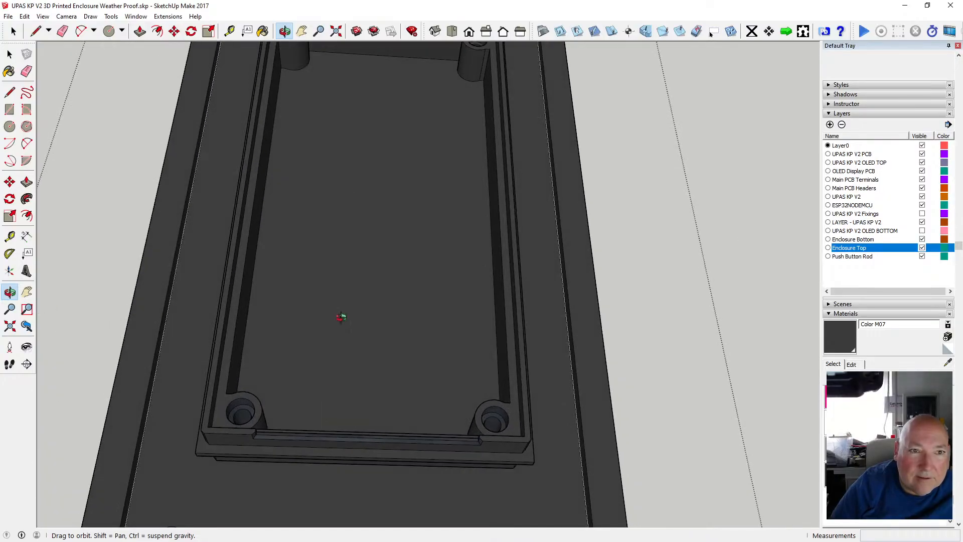
left_click(263, 31)
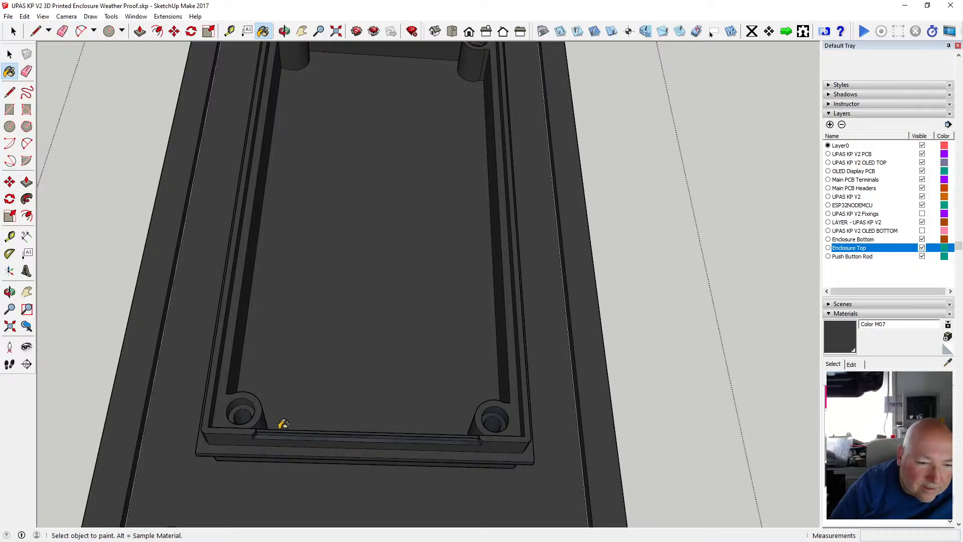
scroll(277, 430, "up", 2)
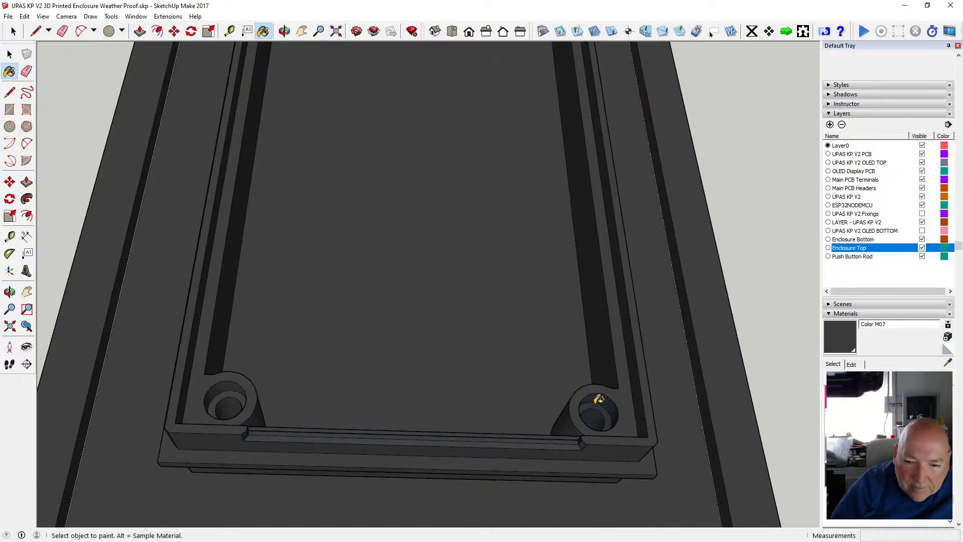
left_click(594, 406)
Paint the walls of the two mounting holes farthest from the shelf with Color M07, working from the front.
scroll(414, 368, "down", 4)
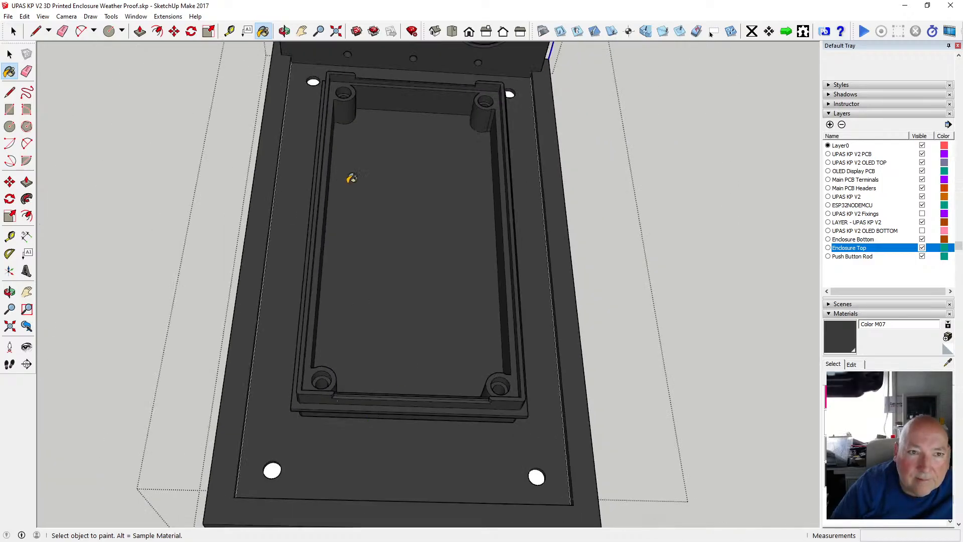
left_click(285, 31)
left_click_drag(381, 201, 382, 246)
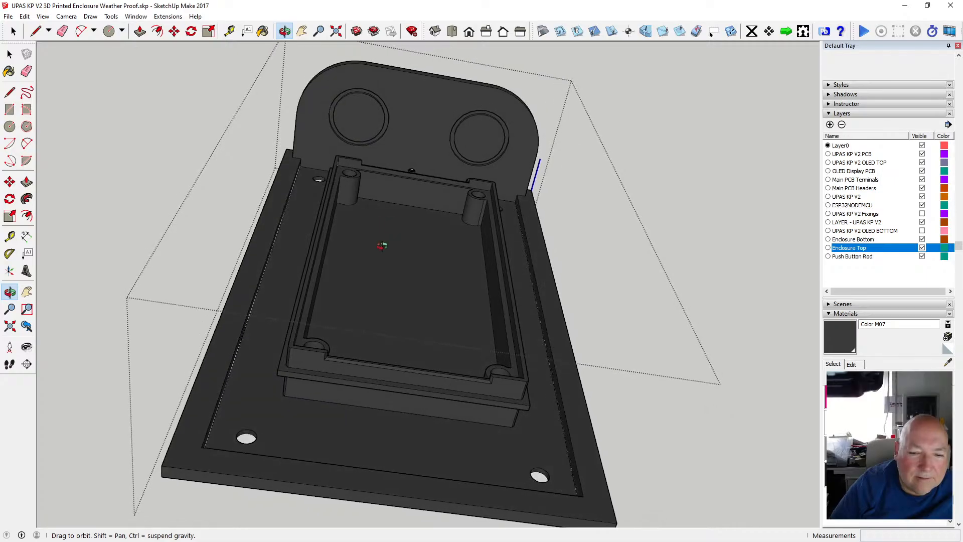
left_click(263, 31)
scroll(253, 422, "up", 5)
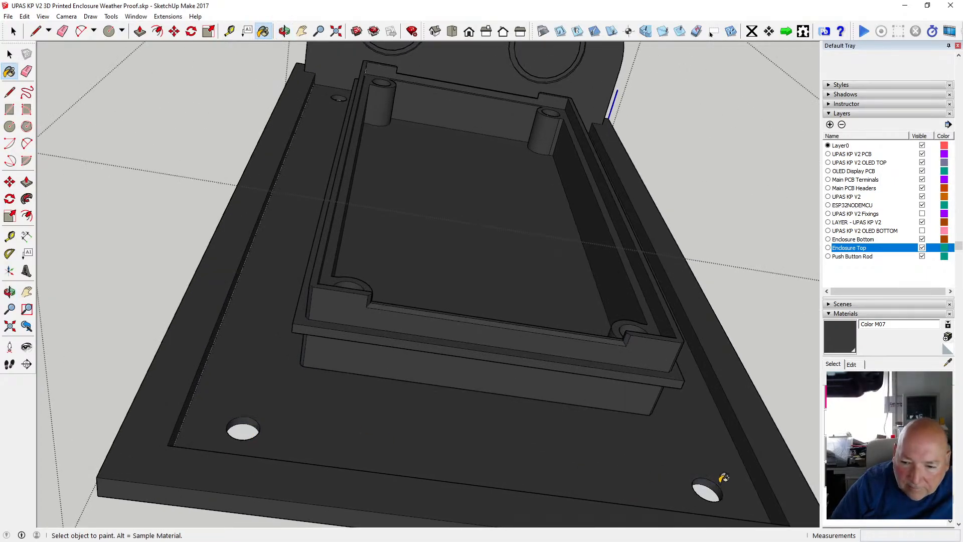
scroll(376, 354, "down", 3)
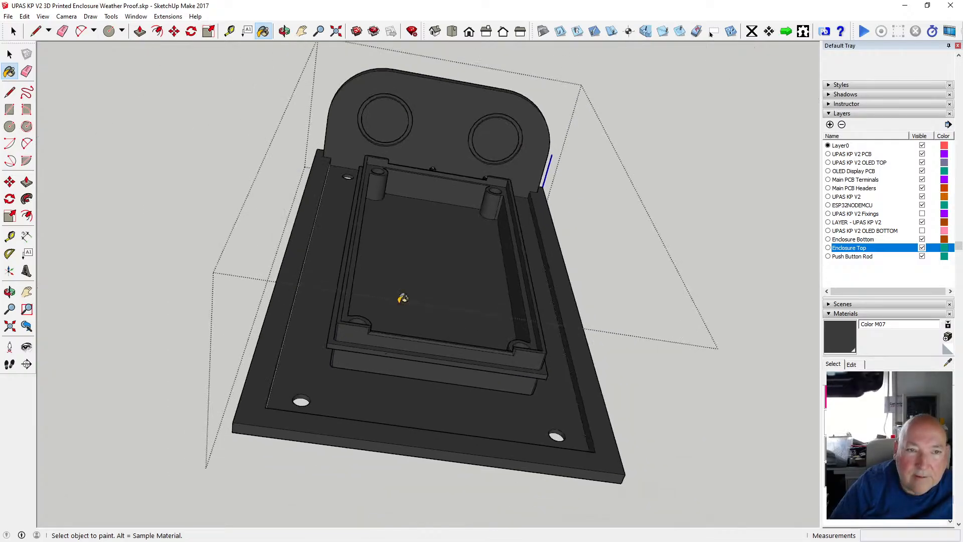
Paint the walls of the back plate's four mounting holes with Color M07, working from the plate's rear side.
left_click(284, 31)
left_click_drag(400, 215, 443, 172)
left_click_drag(371, 264, 348, 250)
scroll(349, 248, "up", 3)
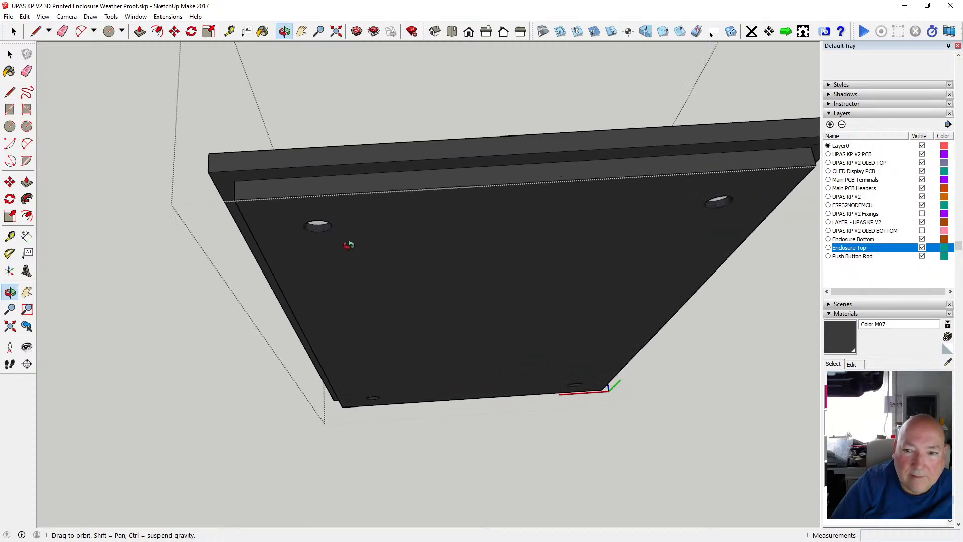
left_click(263, 31)
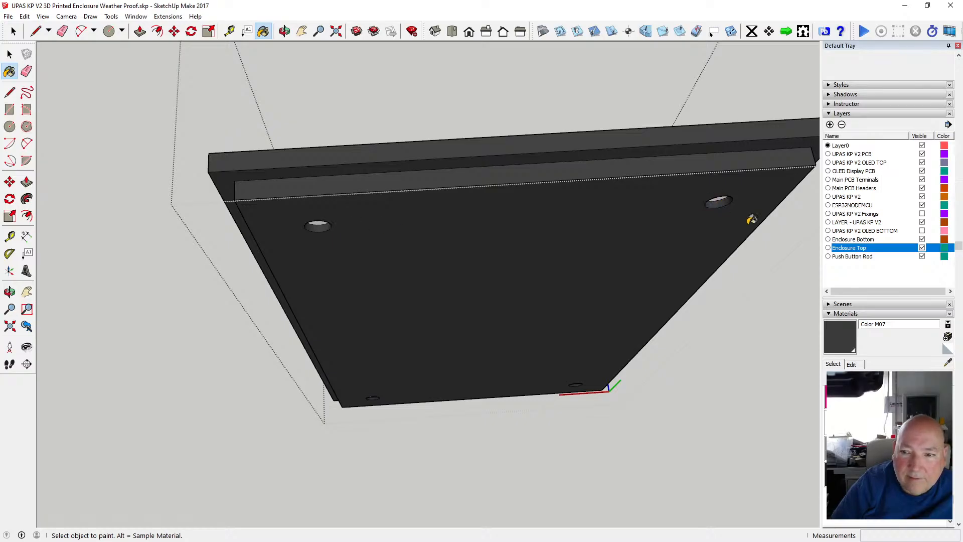
scroll(383, 400, "up", 5)
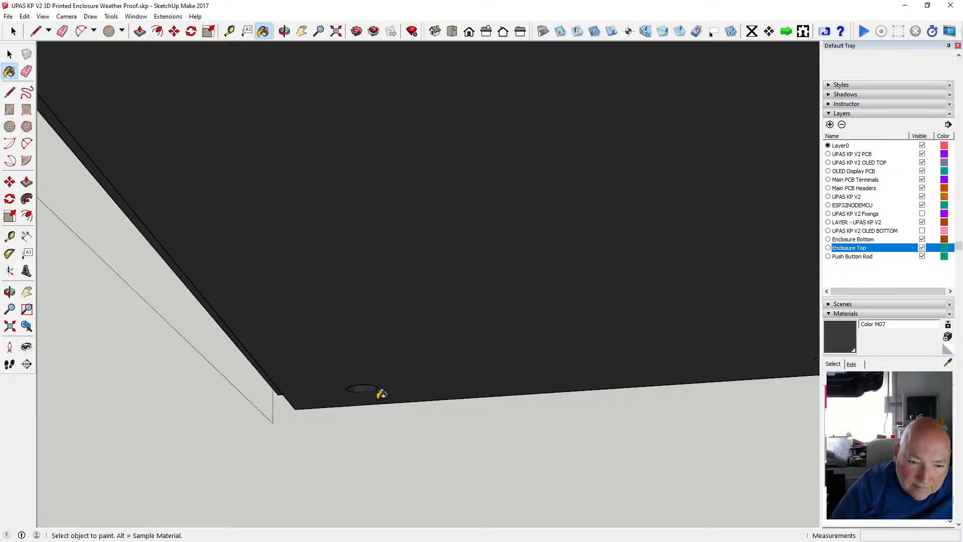
scroll(245, 382, "down", 4)
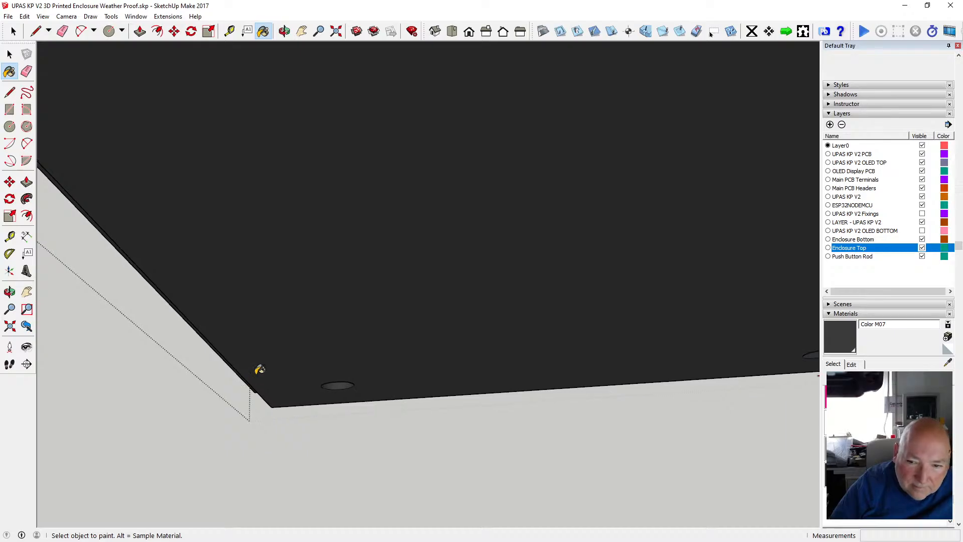
scroll(602, 354, "up", 1)
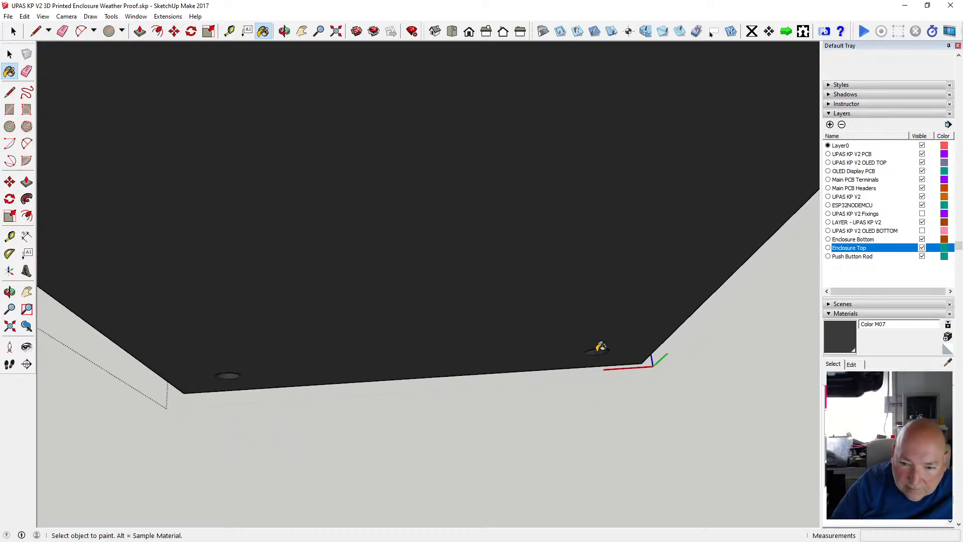
scroll(601, 347, "down", 6)
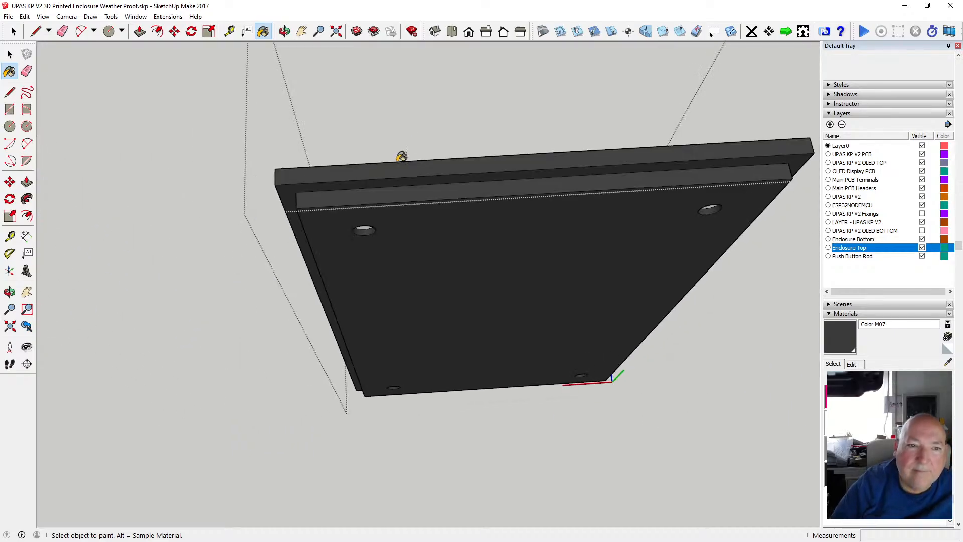
Examine the box's outer walls, the back plate's edges and the shelf from the end, the side and the front.
key("o")
left_click_drag(426, 146, 608, 273)
scroll(391, 373, "up", 6)
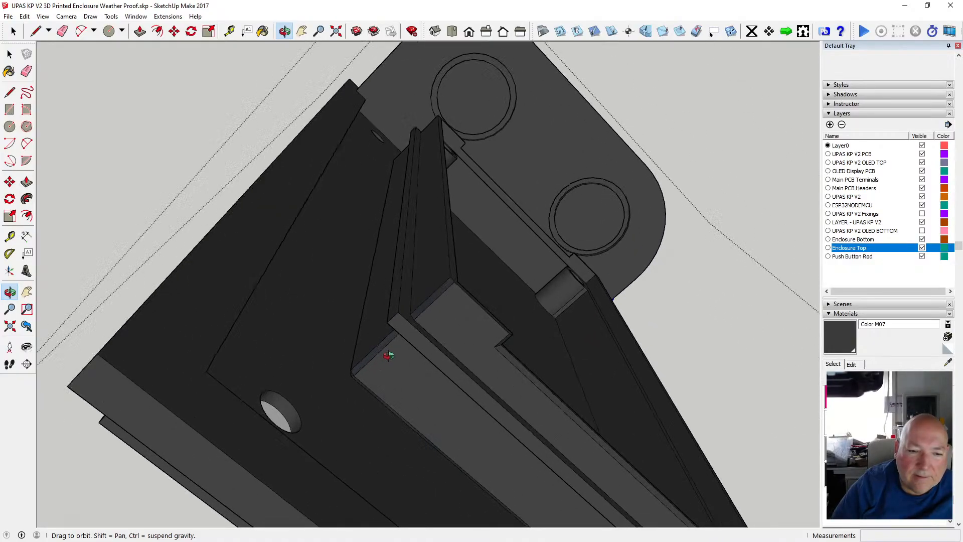
left_click_drag(360, 320, 321, 176)
scroll(396, 284, "down", 5)
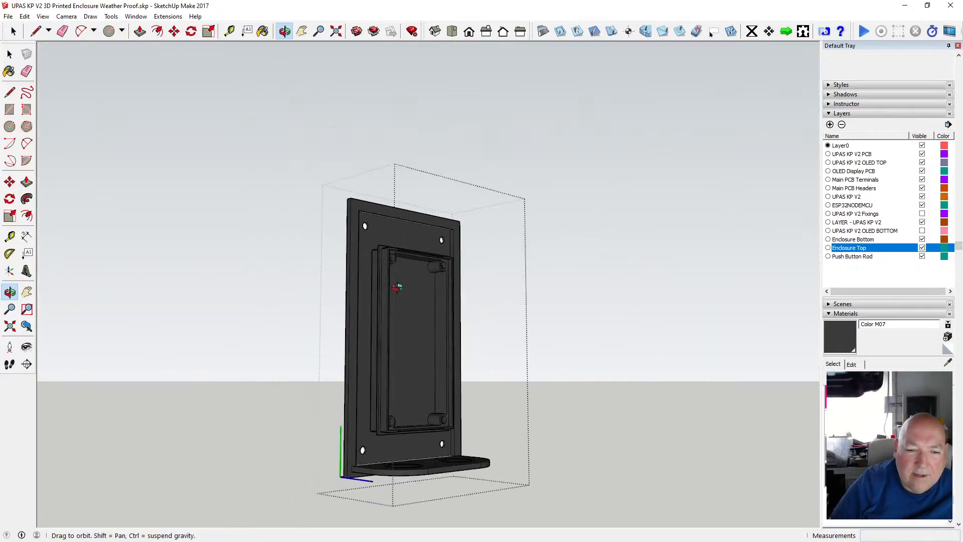
left_click_drag(432, 365, 197, 380)
left_click_drag(419, 362, 402, 402)
Move the raised box with its four screw posts 1.5 mm along the green axis, away from the shelf, and leave the component.
key("F3")
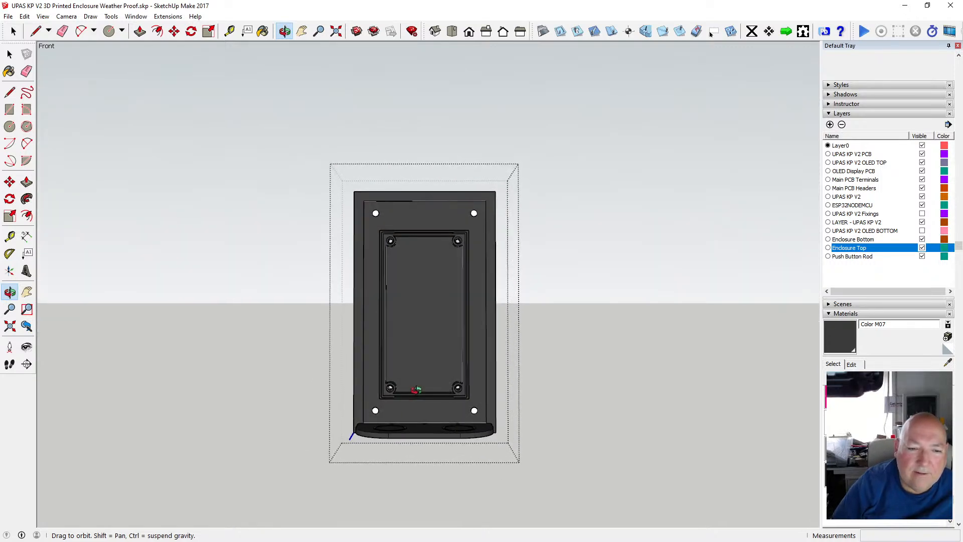
scroll(402, 361, "up", 3)
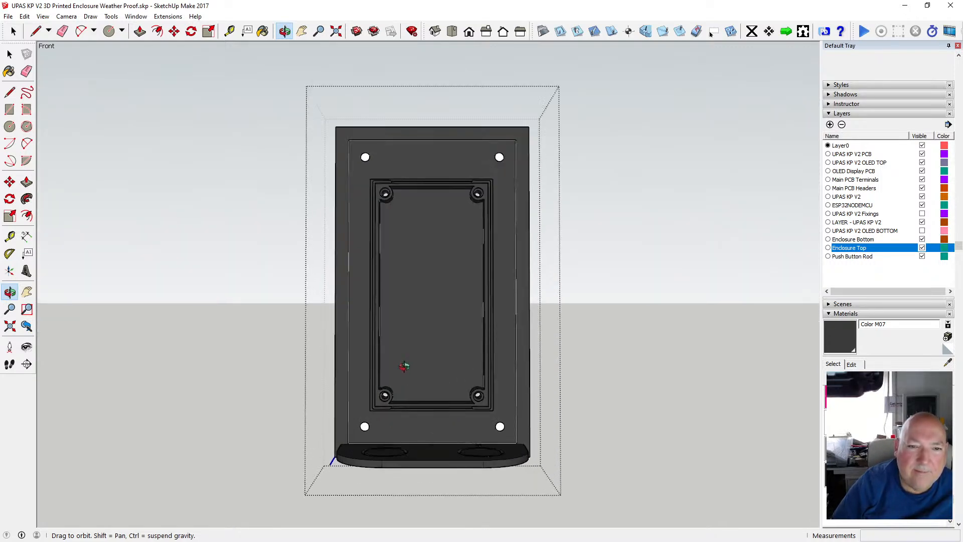
scroll(403, 360, "down", 1)
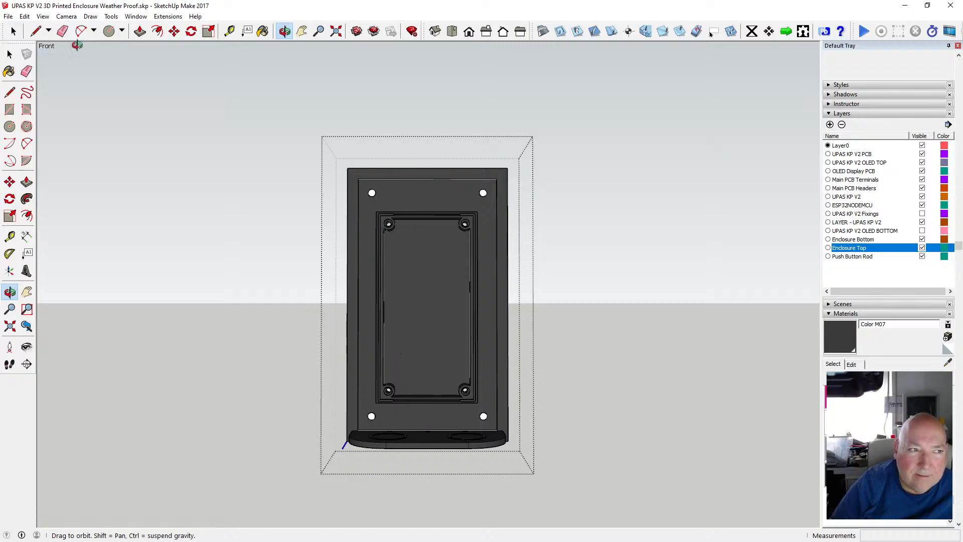
key("space")
left_click_drag(366, 207, 487, 412)
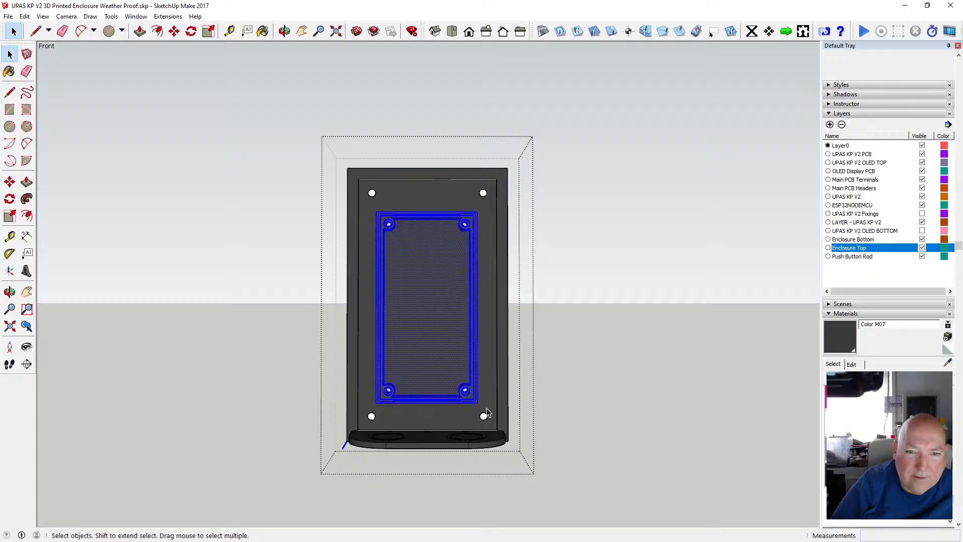
left_click(174, 31)
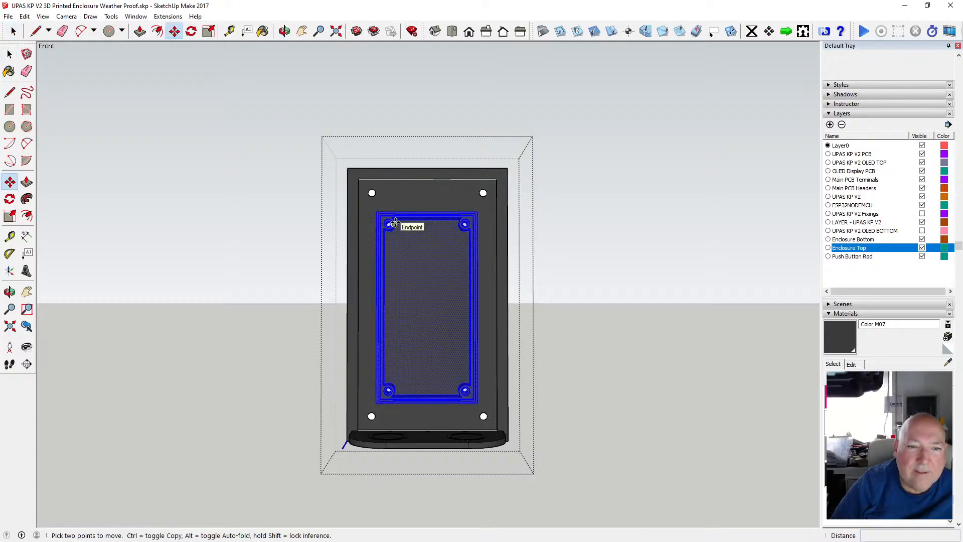
left_click(428, 211)
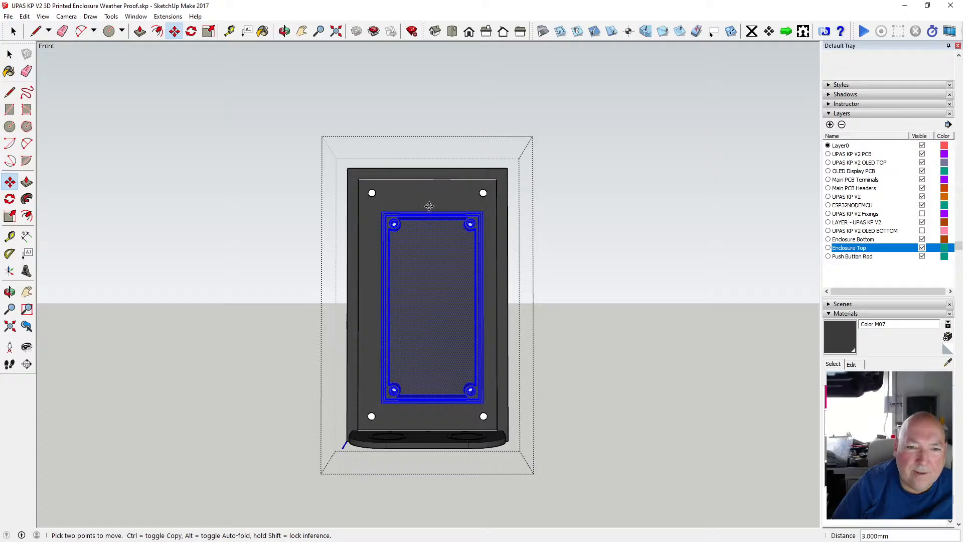
type("1.")
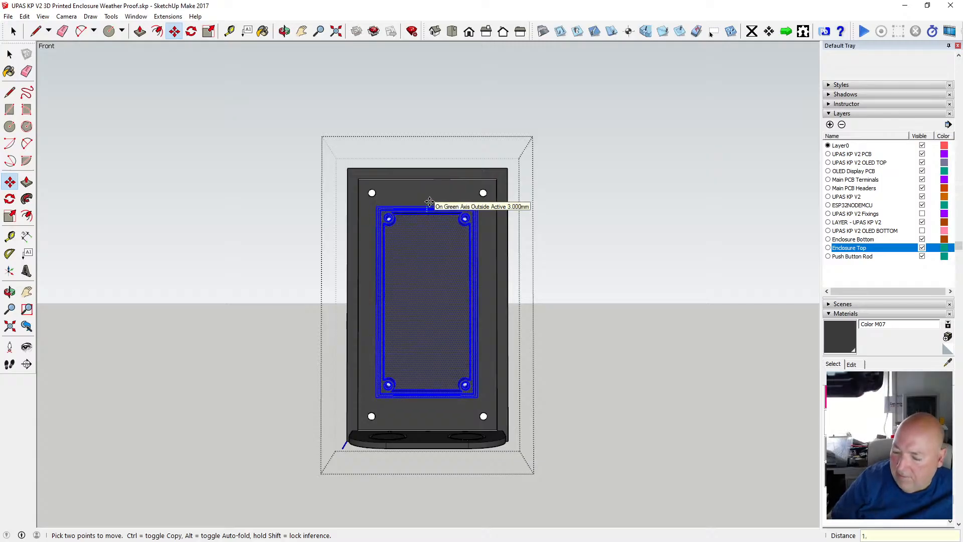
type("5")
key("Return")
left_click(10, 54)
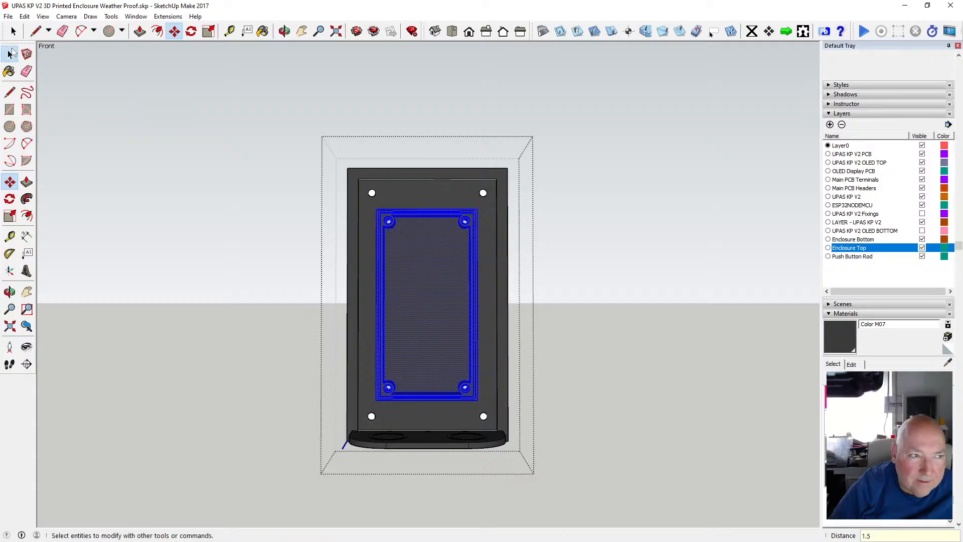
left_click(309, 222)
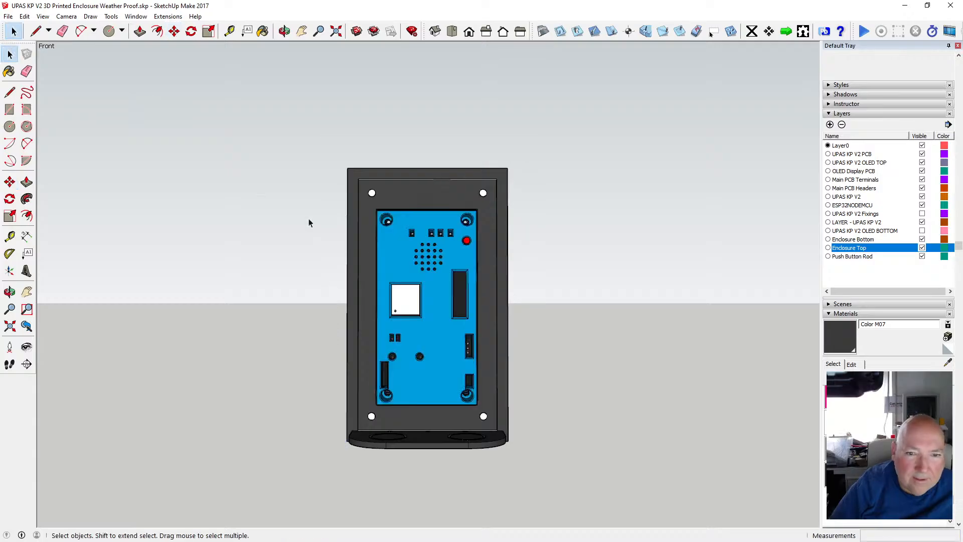
Hide the Enclosure Top layer and move the circuit board assembly 1.5 mm away from the shelf.
left_click(923, 214)
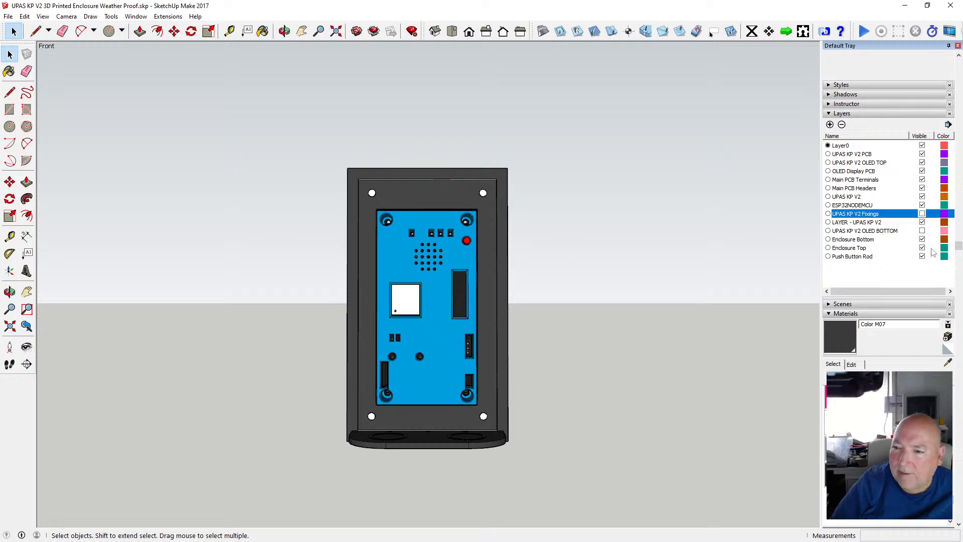
left_click(922, 248)
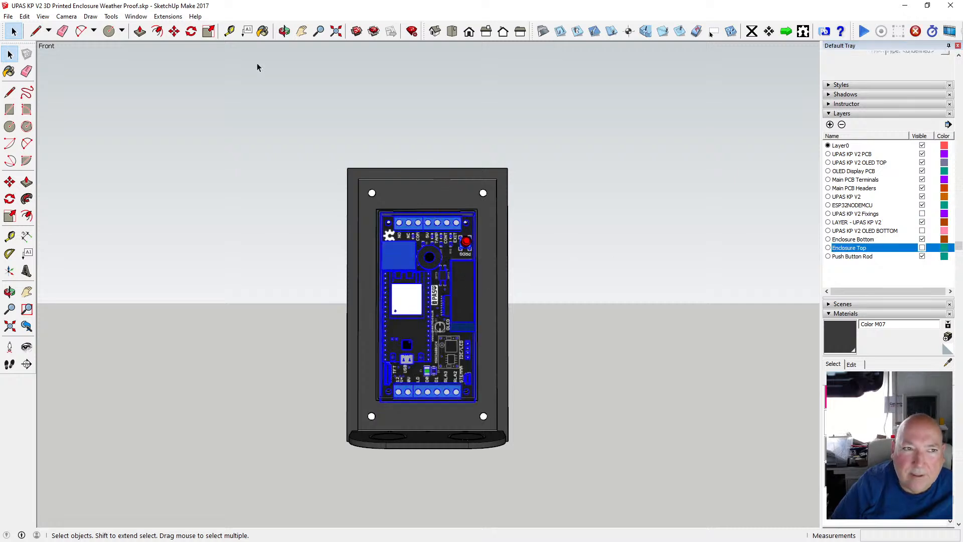
left_click(174, 31)
left_click(405, 220)
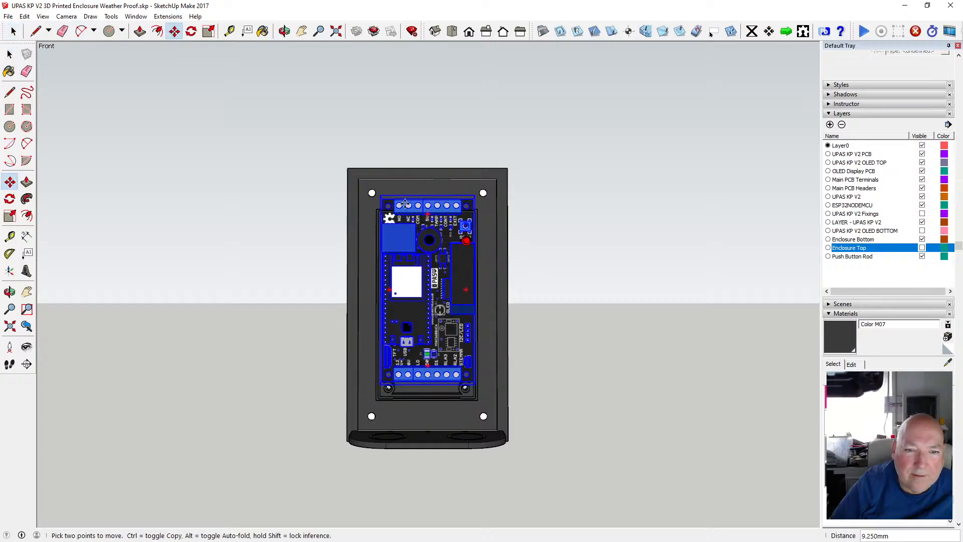
type("1.5")
key("Return")
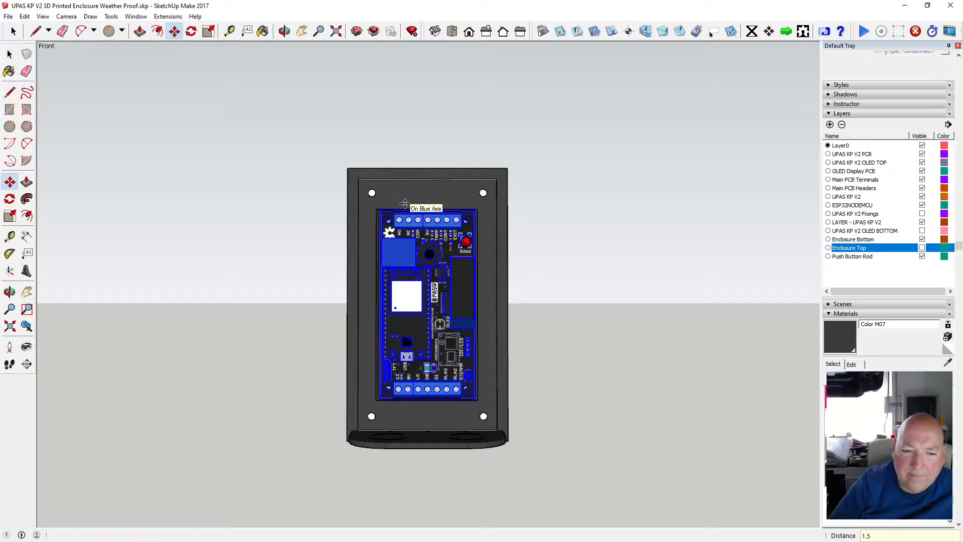
key("space")
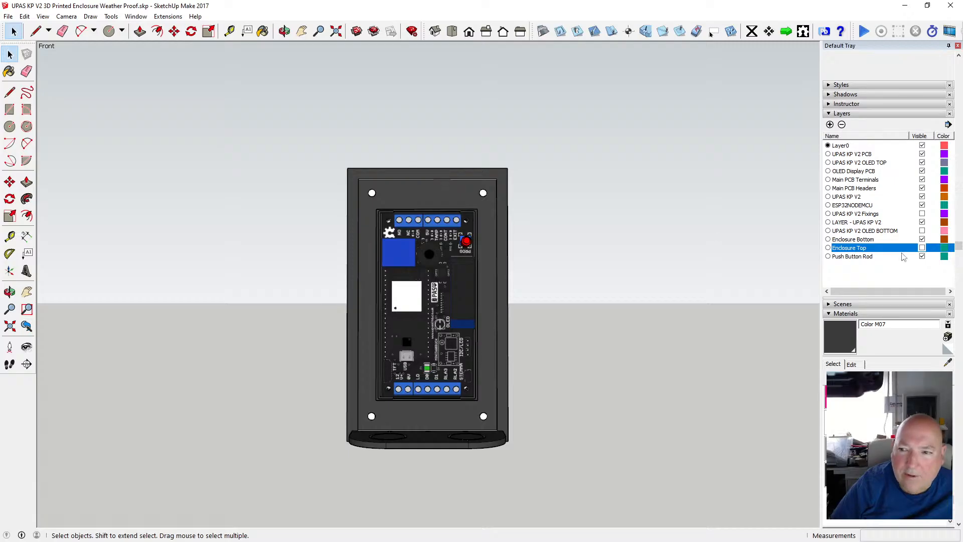
Show the Enclosure Top layer and move the blue cover 1.5 mm along the blue axis, away from the shelf.
left_click(922, 247)
left_click(466, 257)
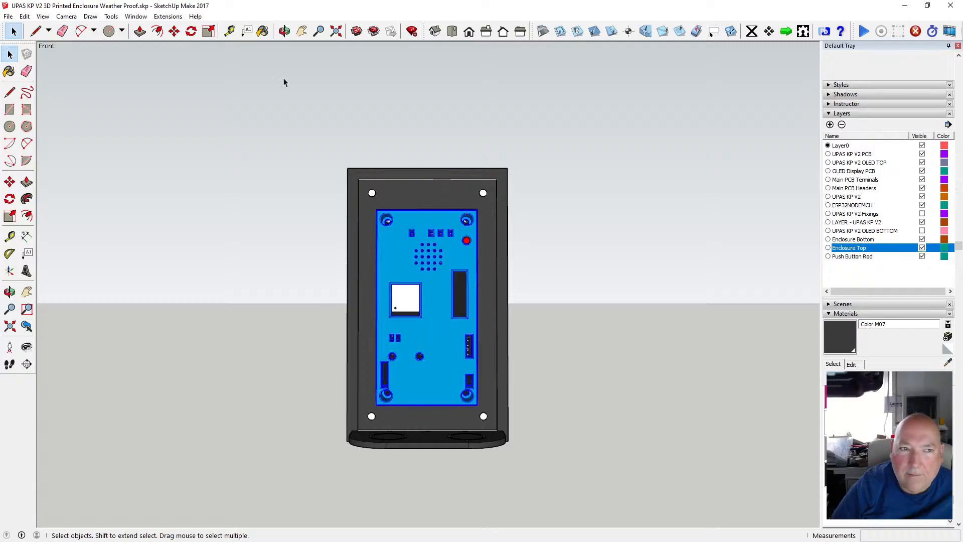
left_click(174, 31)
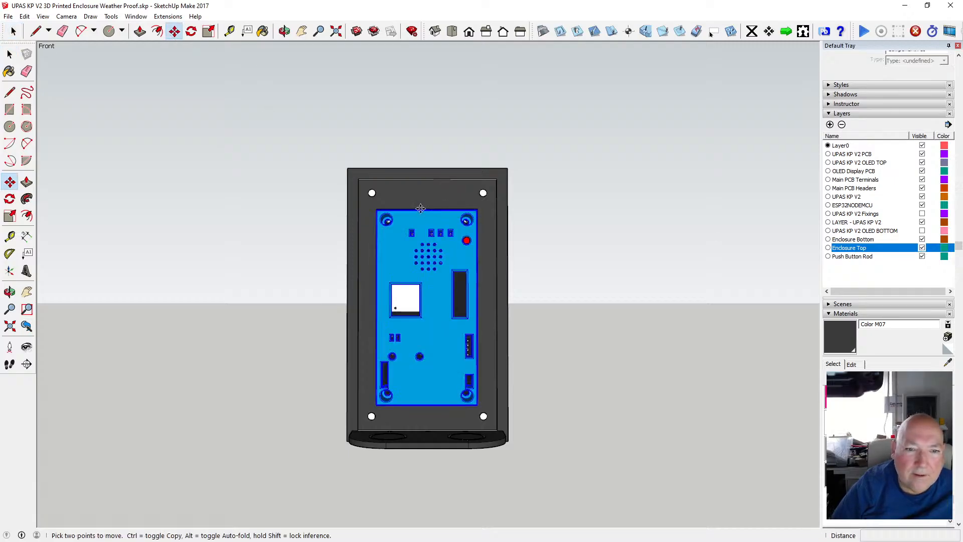
left_click(420, 208)
type("1.")
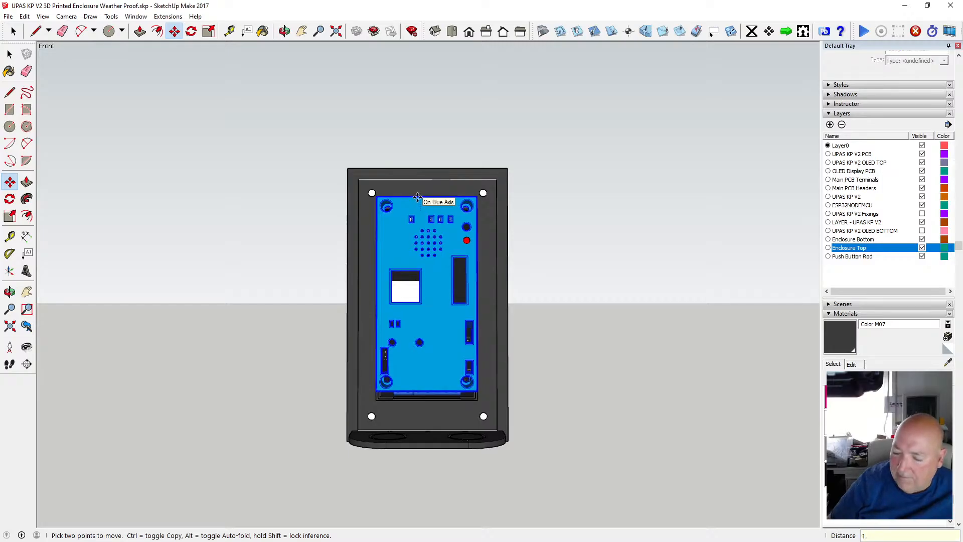
type("5")
key("Return")
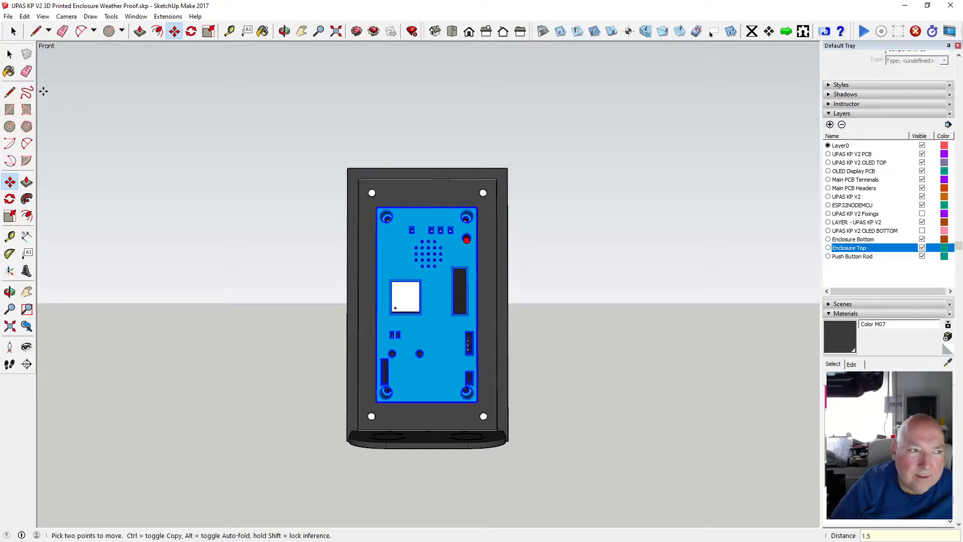
key("space")
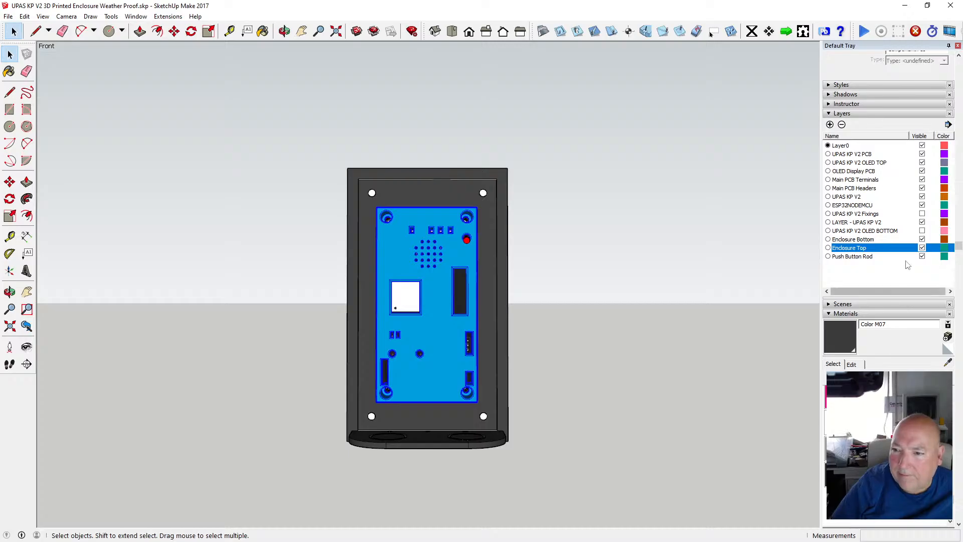
Move the red push button rod 1.5 mm along the blue axis, in line with the cover's button hole, and deselect it.
left_click(467, 243)
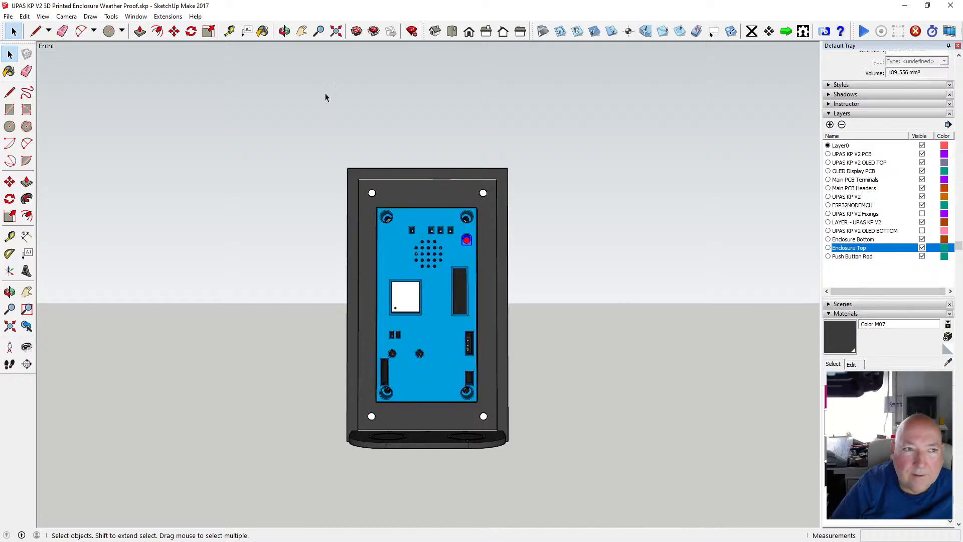
left_click(174, 31)
left_click(461, 245)
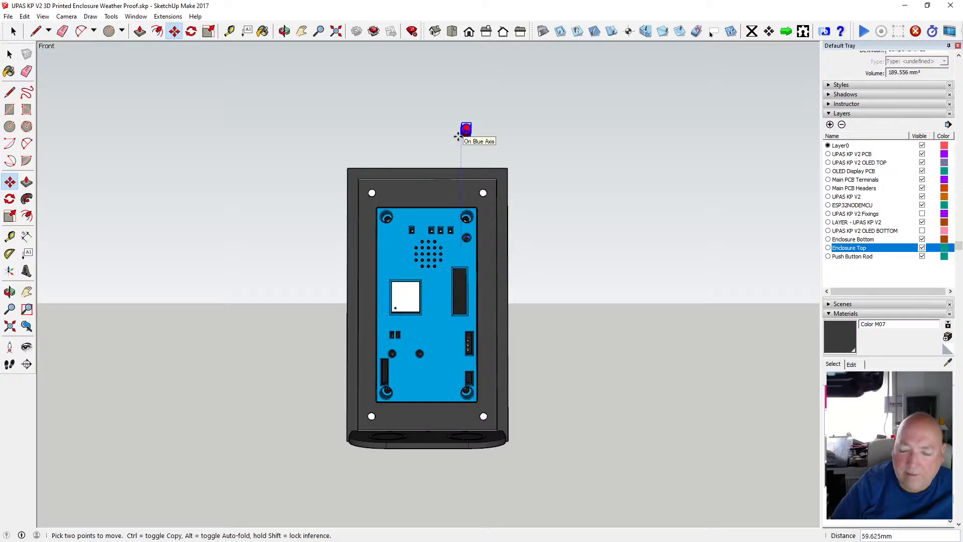
type("1.5")
key("Return")
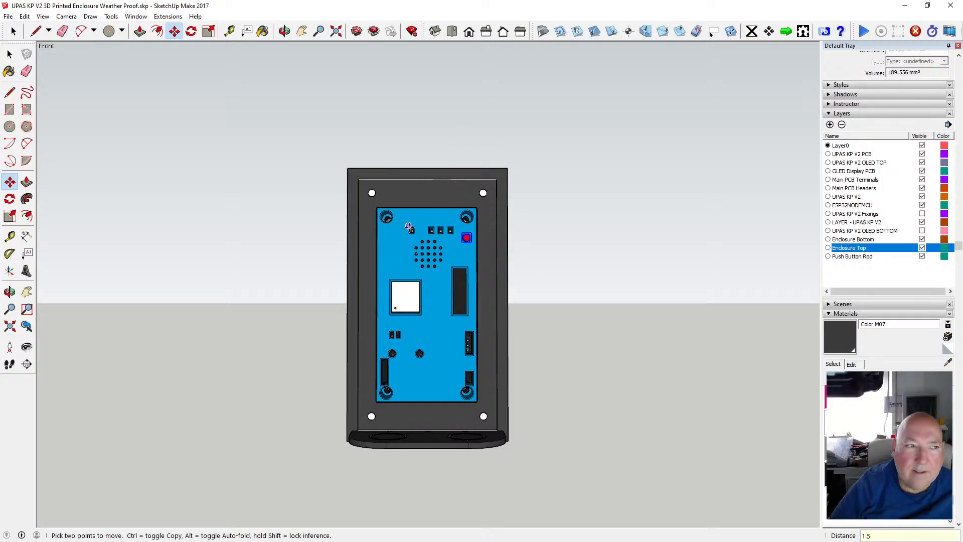
left_click(9, 53)
left_click(248, 158)
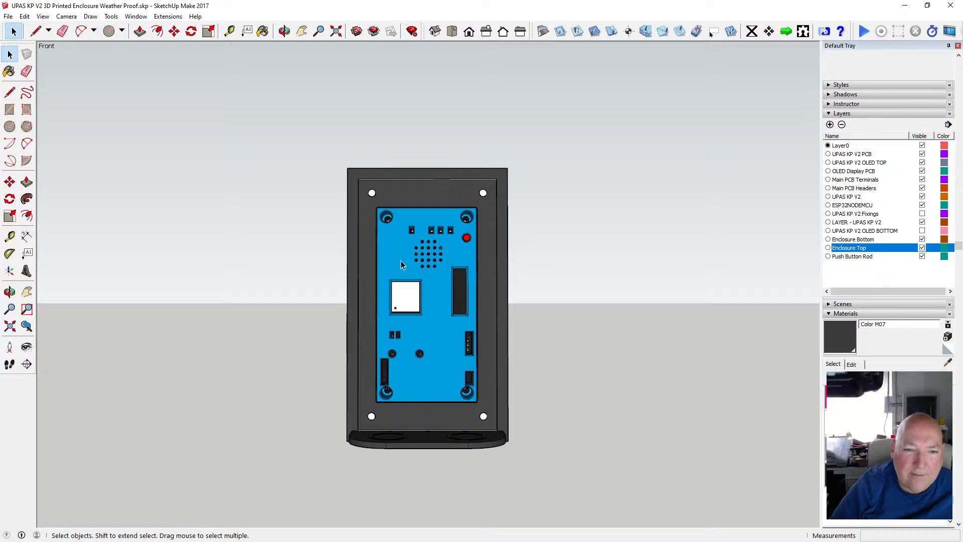
Examine the fit between the blue cover, the box and the shelf from below and from the front.
left_click(284, 31)
left_click_drag(495, 273, 399, 354)
scroll(451, 412, "up", 3)
scroll(451, 412, "up", 2)
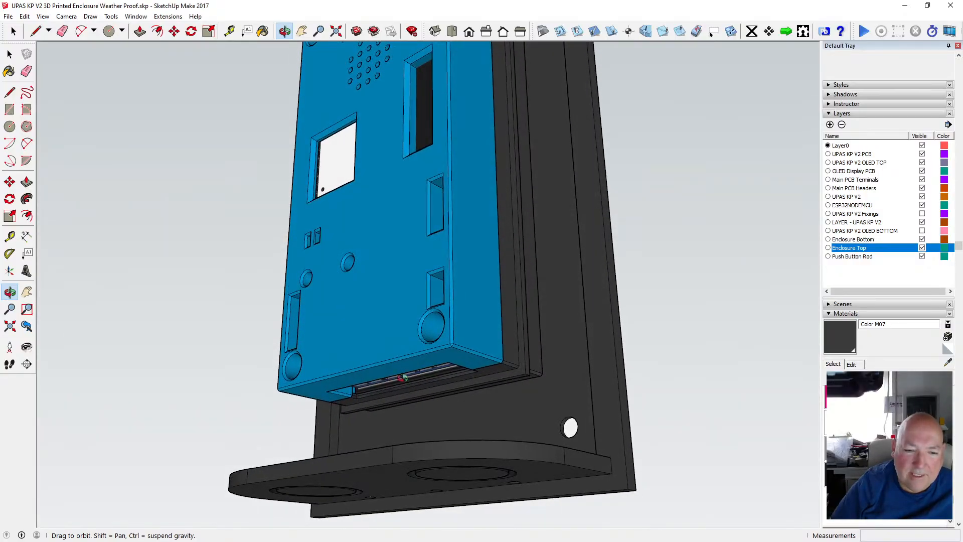
scroll(404, 375, "down", 1)
scroll(430, 381, "up", 3)
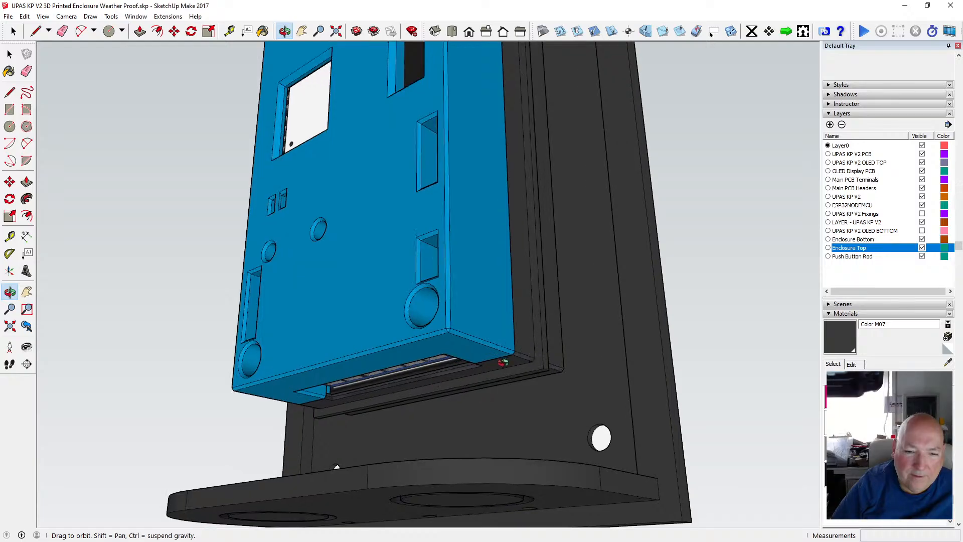
left_click_drag(503, 362, 581, 262)
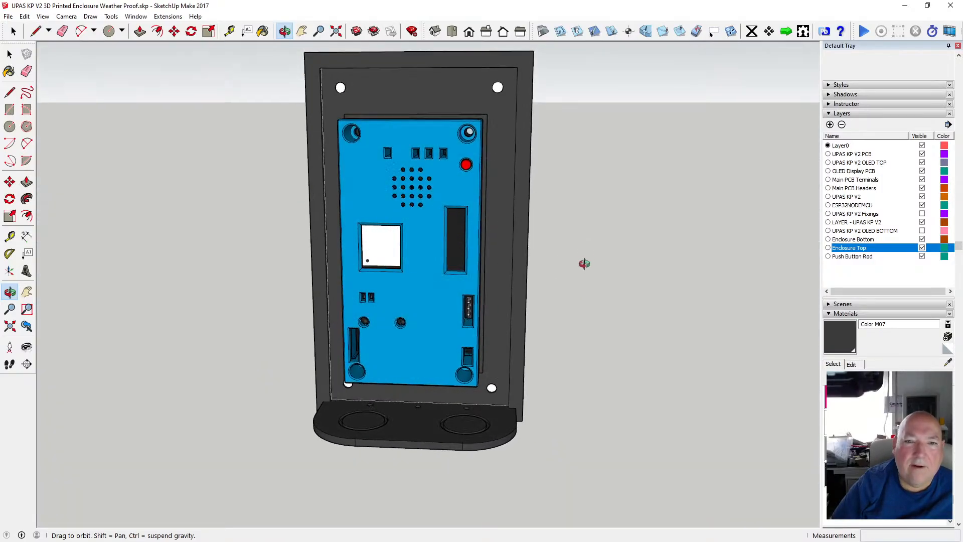
Check the model with the UPAS KP V2 Fixings layer shown, leave it and UPAS KP V2 OLED BOTTOM hidden, and collapse the material settings.
left_click(922, 214)
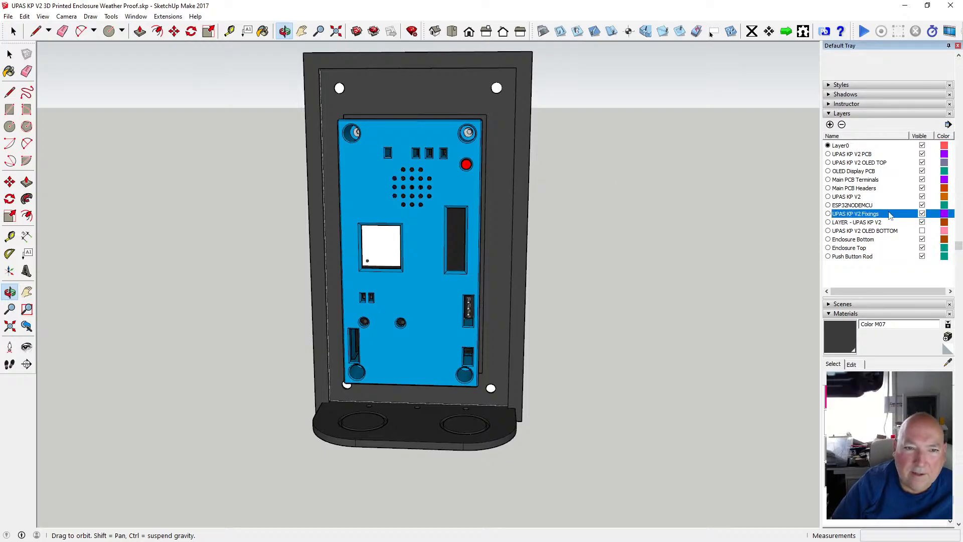
left_click_drag(439, 189, 522, 135)
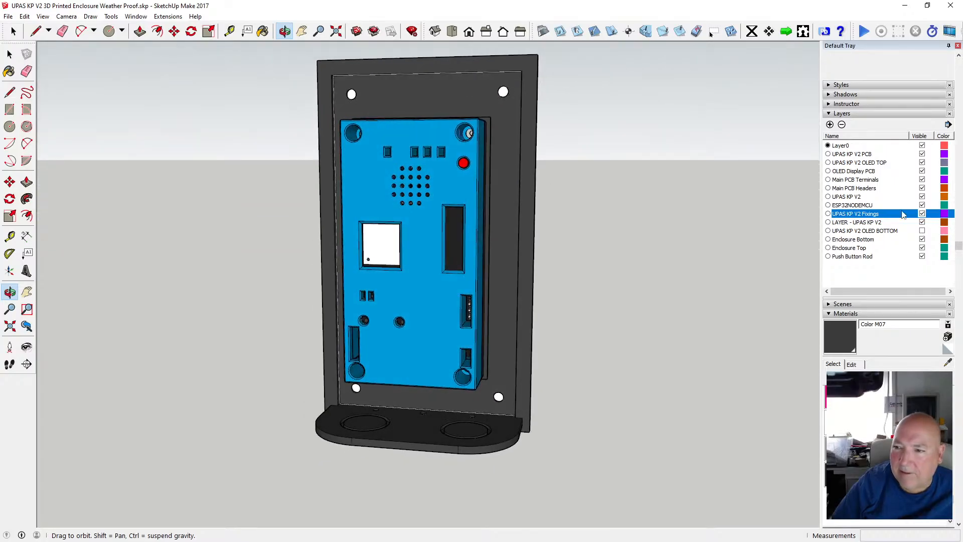
left_click(922, 231)
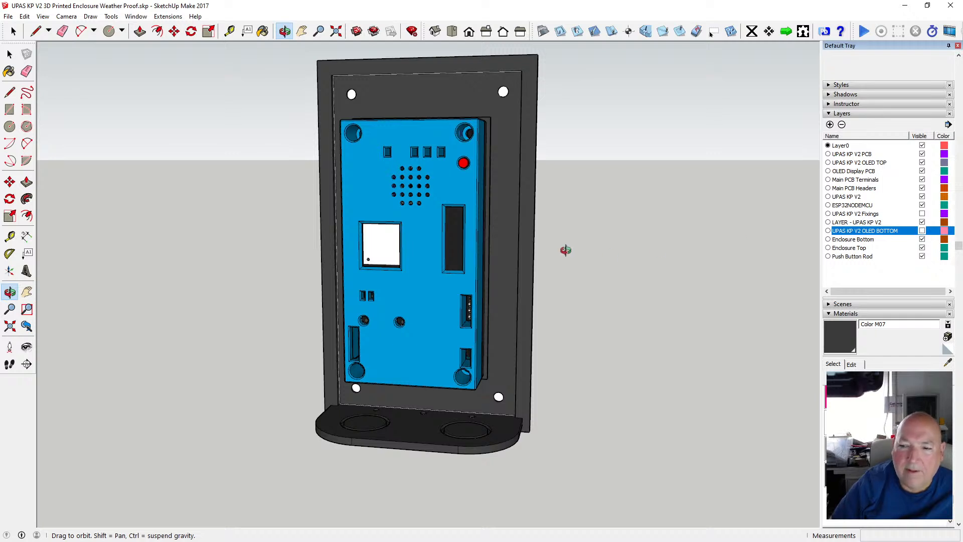
left_click(845, 314)
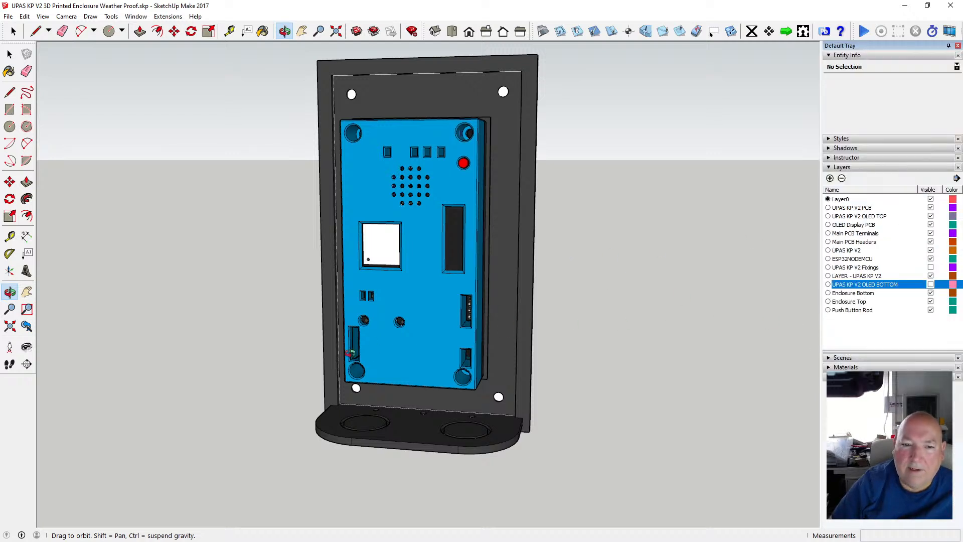
Examine the thin flange around the box from the side, closing in on its upper corner beside the cover.
scroll(348, 353, "down", 3)
left_click_drag(326, 65, 490, 211)
scroll(464, 197, "up", 7)
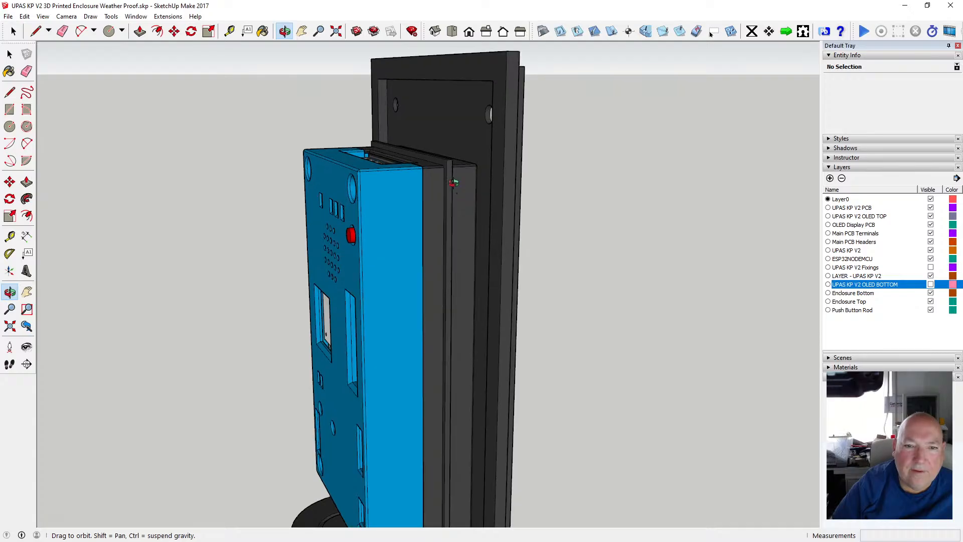
left_click_drag(454, 183, 532, 188)
scroll(471, 185, "up", 4)
mouse_move(474, 177)
left_mouse_down()
mouse_move(397, 178)
mouse_move(488, 176)
left_mouse_up()
scroll(476, 168, "down", 5)
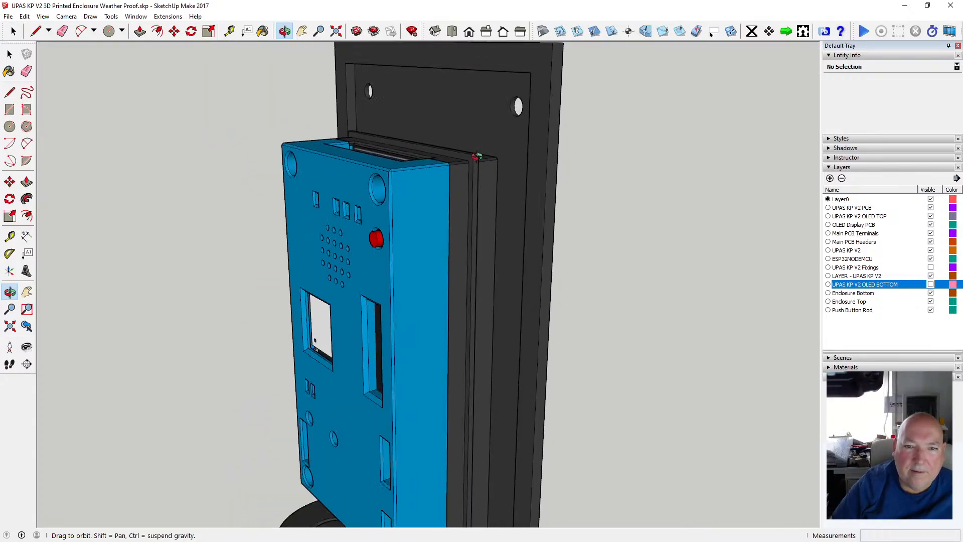
scroll(469, 169, "up", 5)
left_click_drag(473, 143, 522, 150)
scroll(475, 121, "up", 4)
scroll(475, 121, "up", 6)
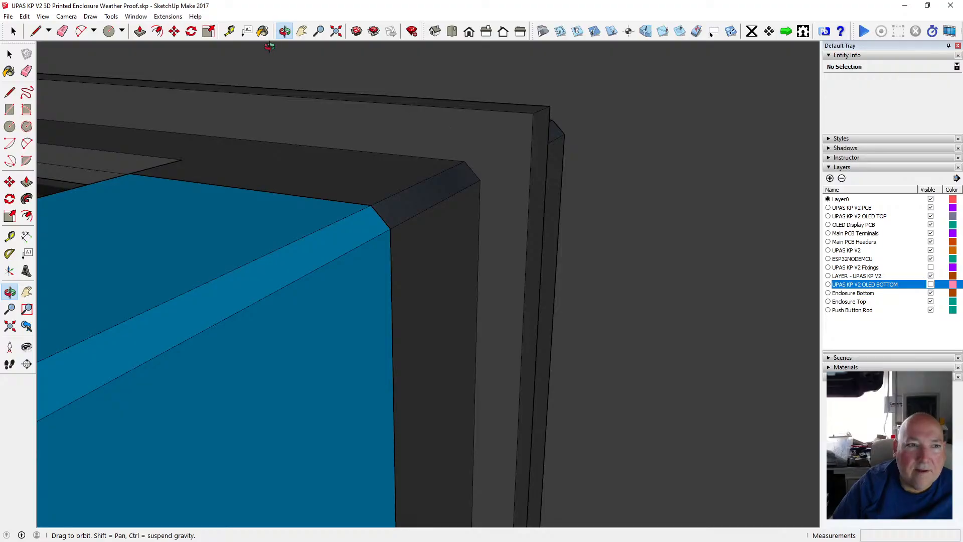
Measure inward across the flange face from its vertical outer edge near the upper corner.
left_click(229, 31)
left_click(532, 136)
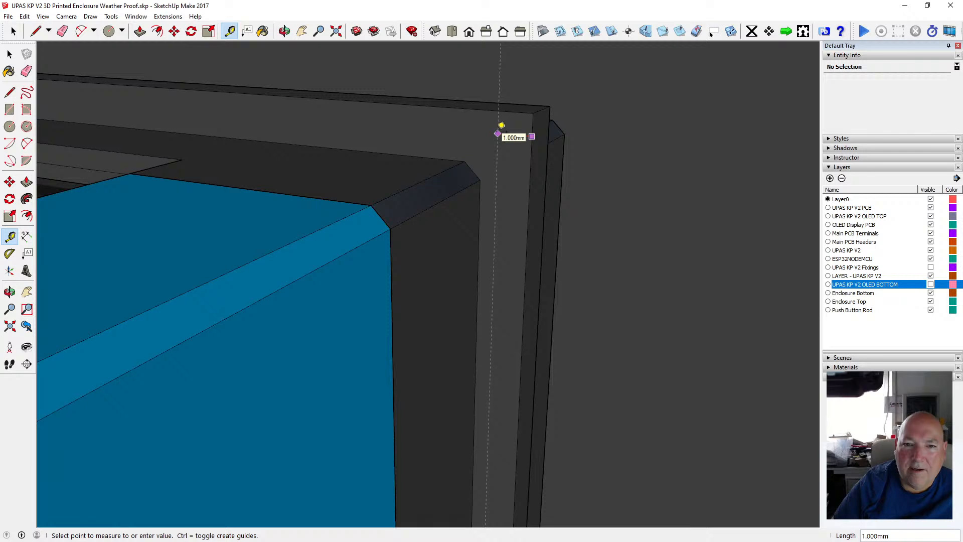
key("Escape")
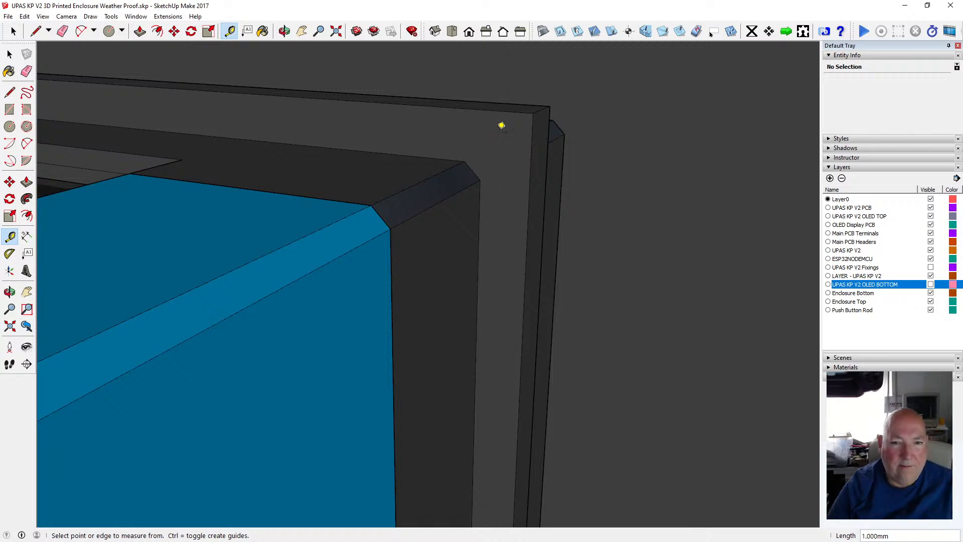
Try to round the flange's upper corner with a two-point arc running from its upper edge to its side edge.
left_click(26, 143)
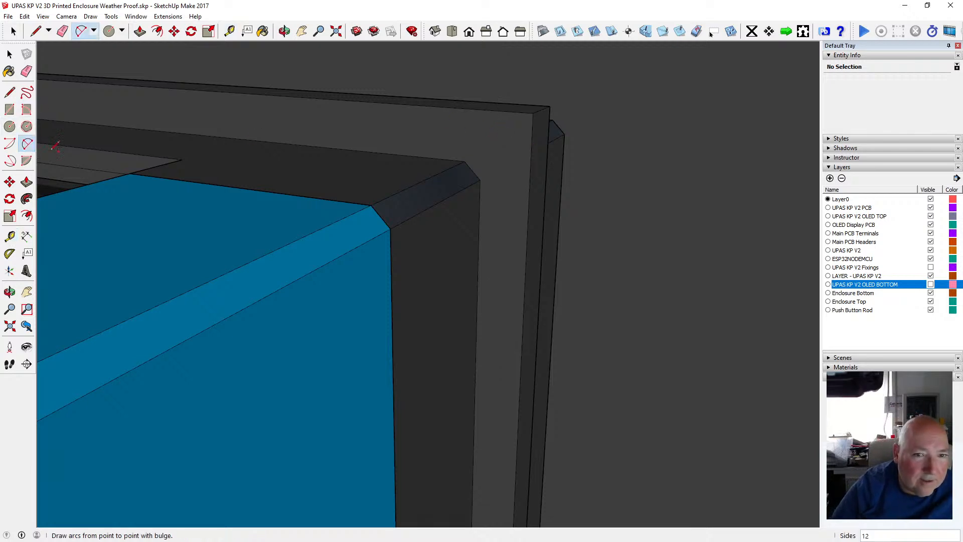
left_click(465, 108)
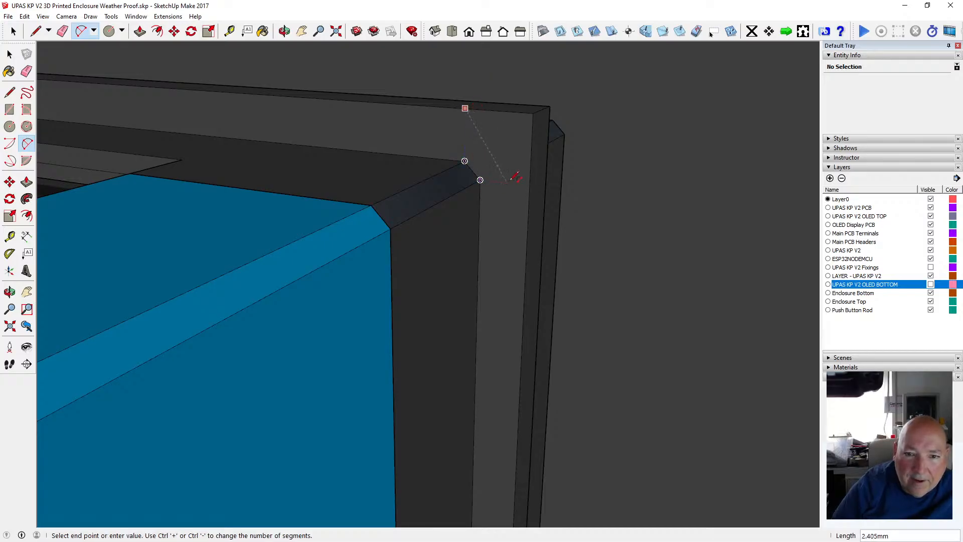
left_click(529, 185)
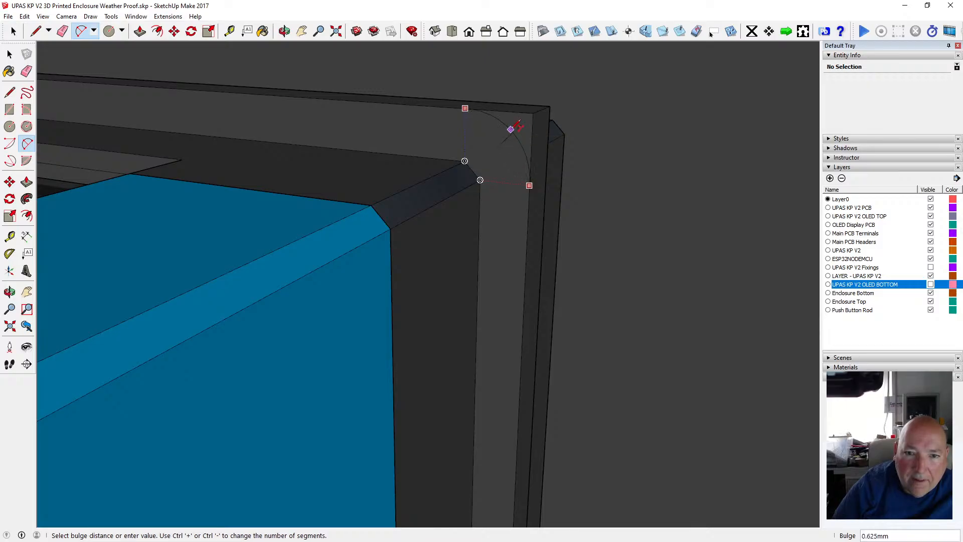
scroll(512, 129, "up", 3)
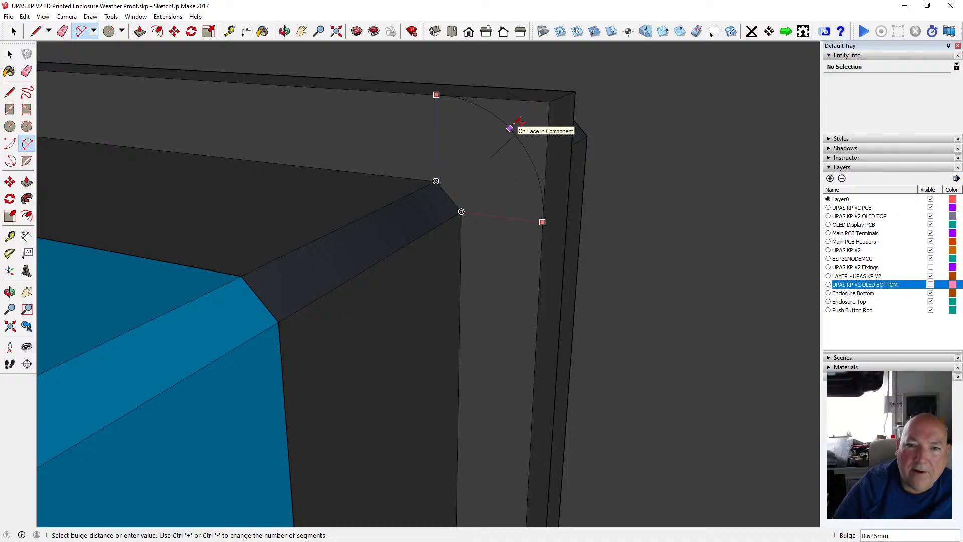
left_click(510, 129)
left_click(556, 301)
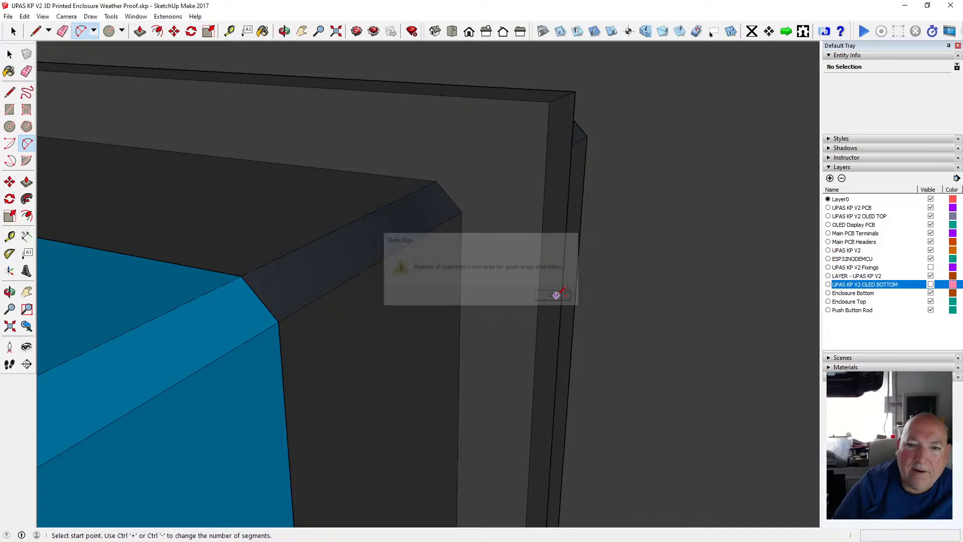
Examine the flange's square corner up close, and check the whole enclosure from the side and front.
left_click(284, 32)
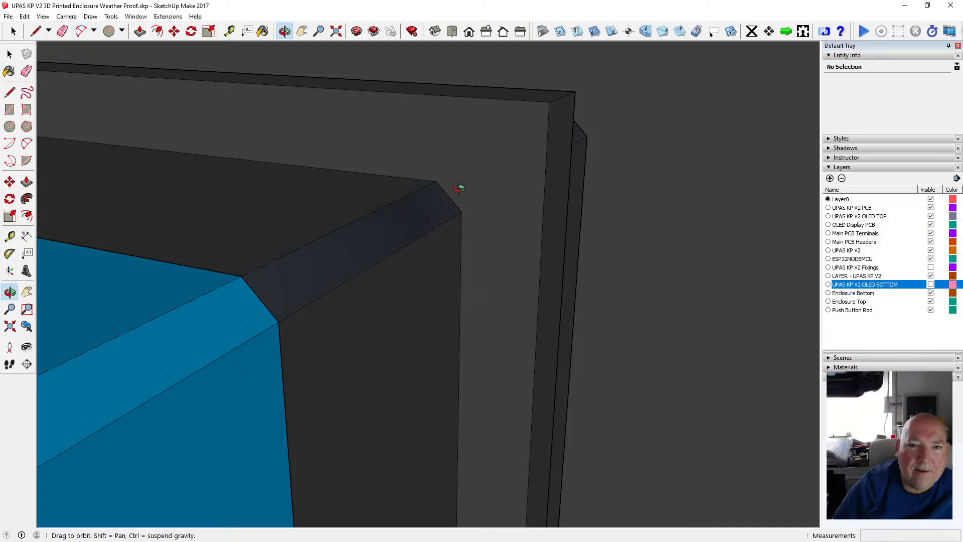
left_click_drag(460, 187, 523, 271)
scroll(523, 271, "up", 3)
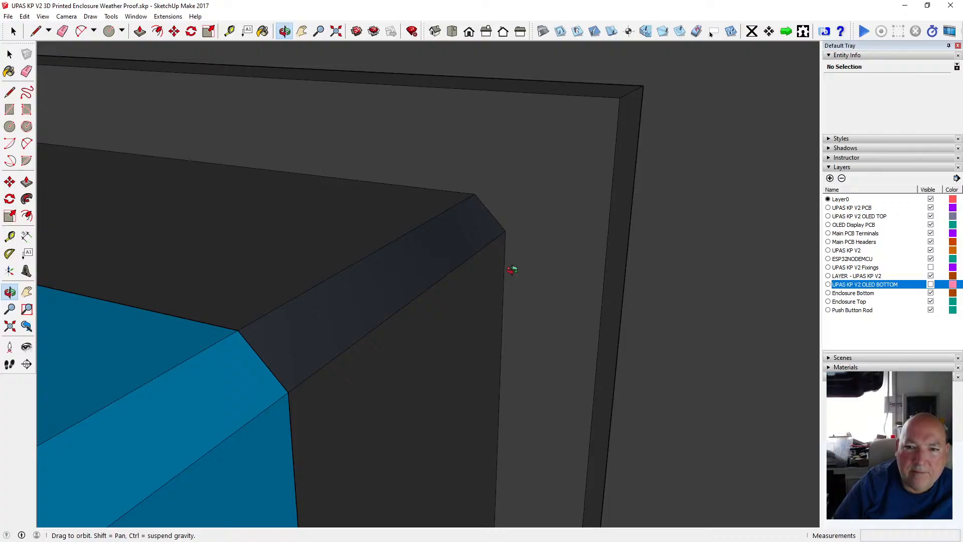
scroll(530, 233, "down", 10)
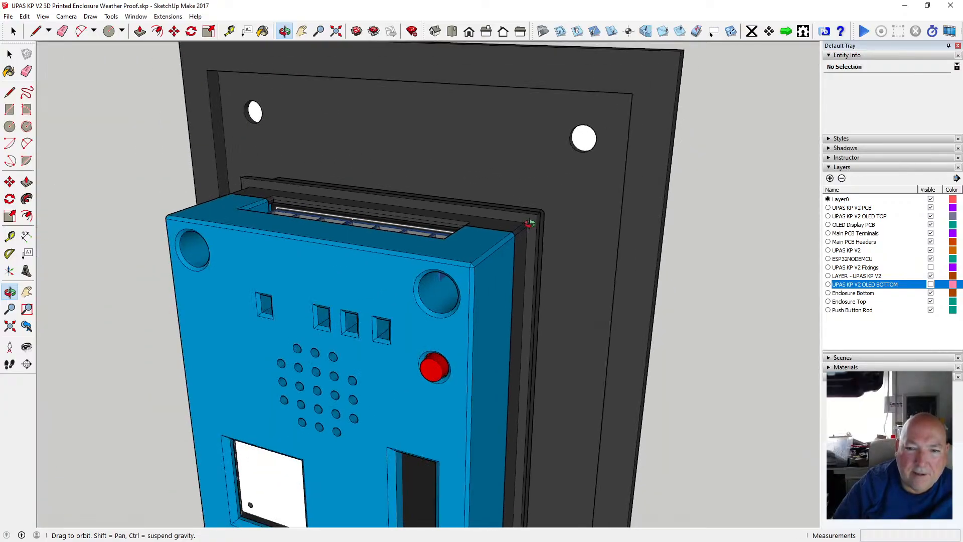
scroll(530, 223, "down", 3)
scroll(453, 200, "down", 4)
scroll(467, 382, "up", 3)
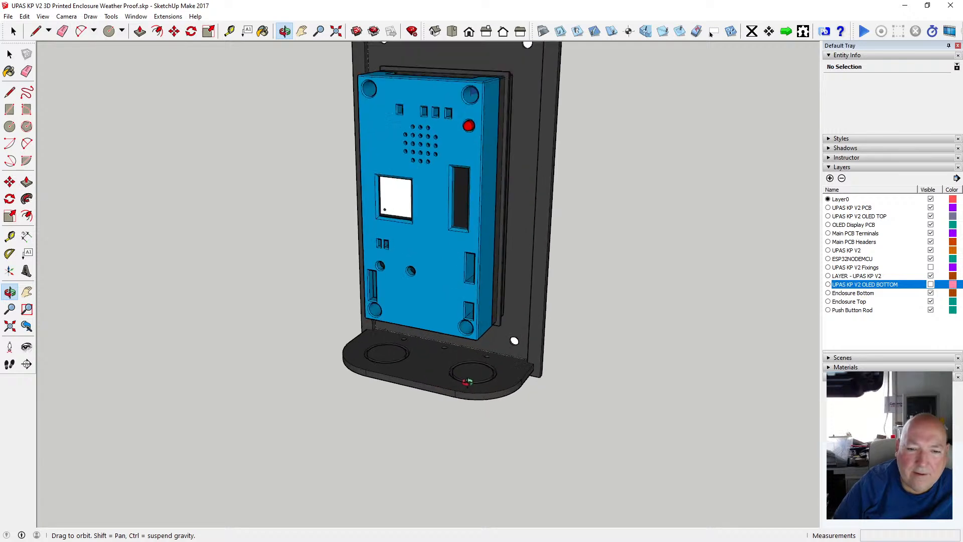
scroll(467, 382, "up", 2)
left_click_drag(296, 67, 281, 274)
scroll(497, 365, "down", 5)
scroll(511, 276, "up", 3)
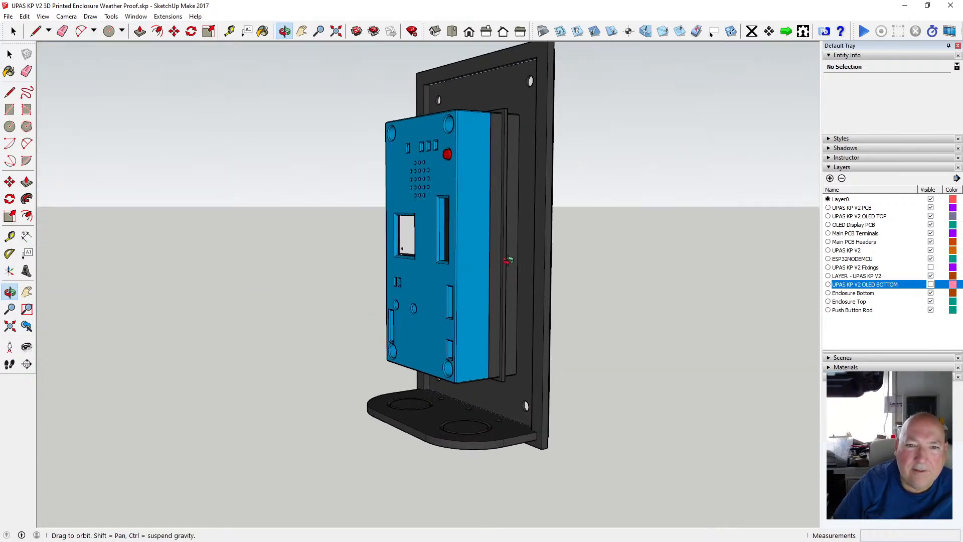
left_click_drag(508, 261, 445, 206)
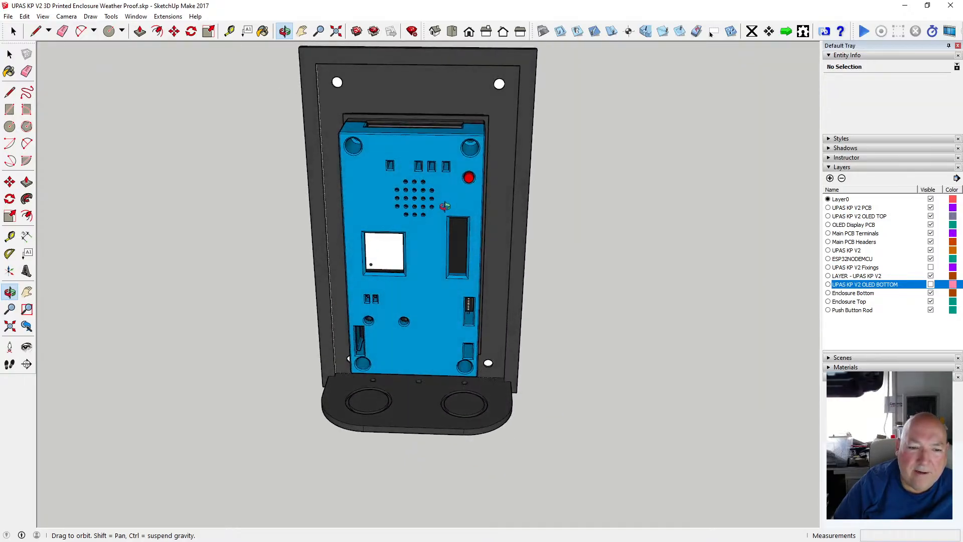
Examine the shelf's two large round openings and three small holes from the front and from below.
scroll(421, 346, "down", 2)
left_click_drag(428, 368, 421, 319)
scroll(404, 396, "up", 3)
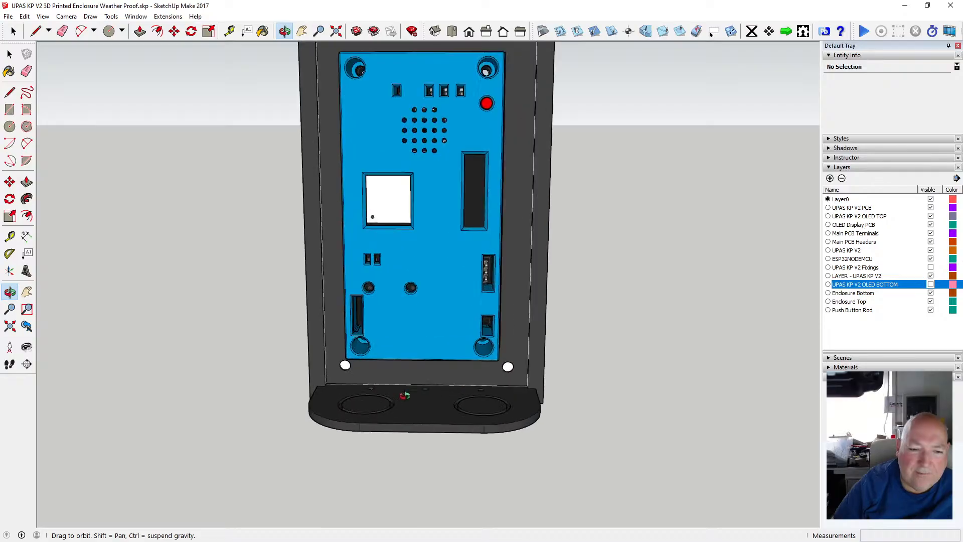
scroll(405, 396, "up", 1)
left_click_drag(416, 399, 442, 276)
scroll(426, 288, "down", 2)
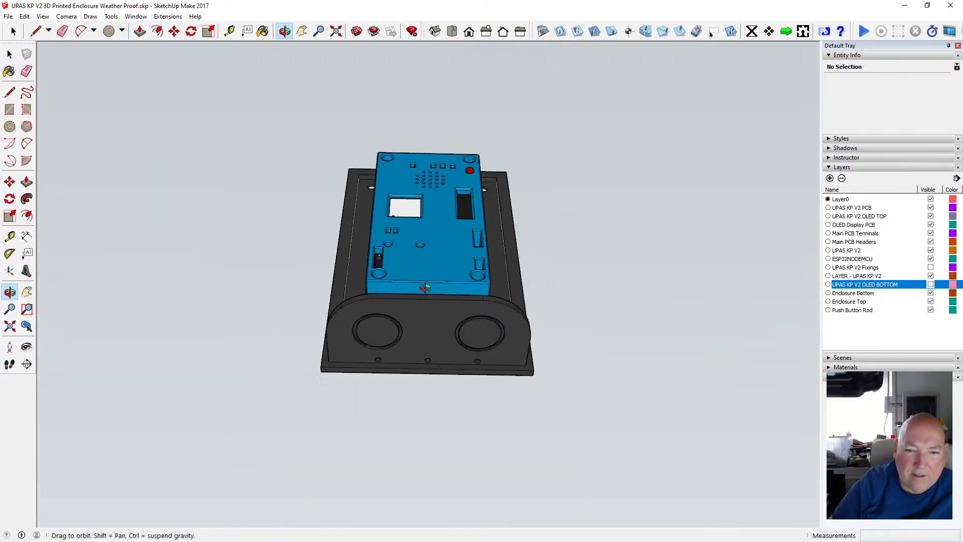
mouse_move(427, 316)
left_mouse_down()
mouse_move(393, 295)
mouse_move(419, 314)
left_mouse_up()
scroll(427, 308, "down", 1)
scroll(427, 308, "up", 2)
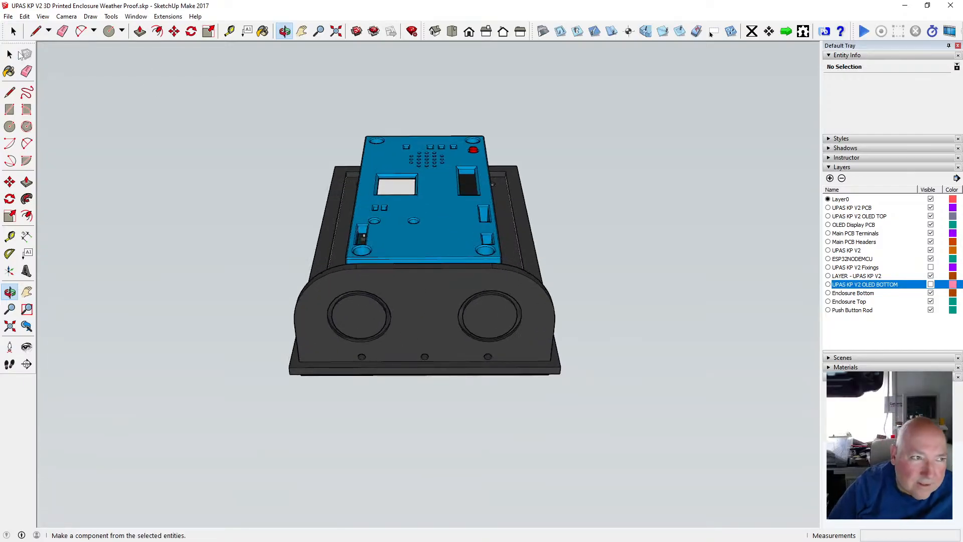
Copy the shelf's front outline edges, covering both sides, both corner arcs and the top, and paste them in place outside the component.
key("space")
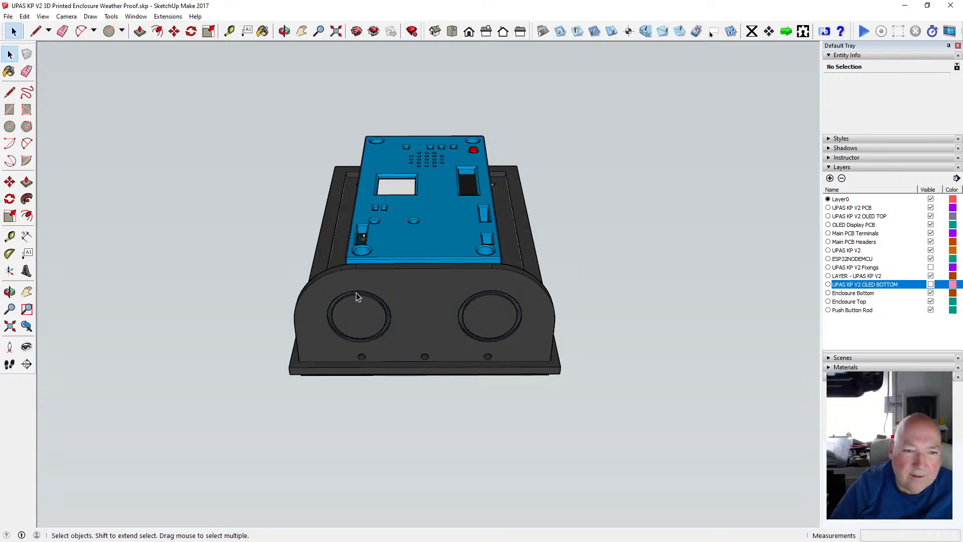
left_click(338, 272)
double_click(338, 272)
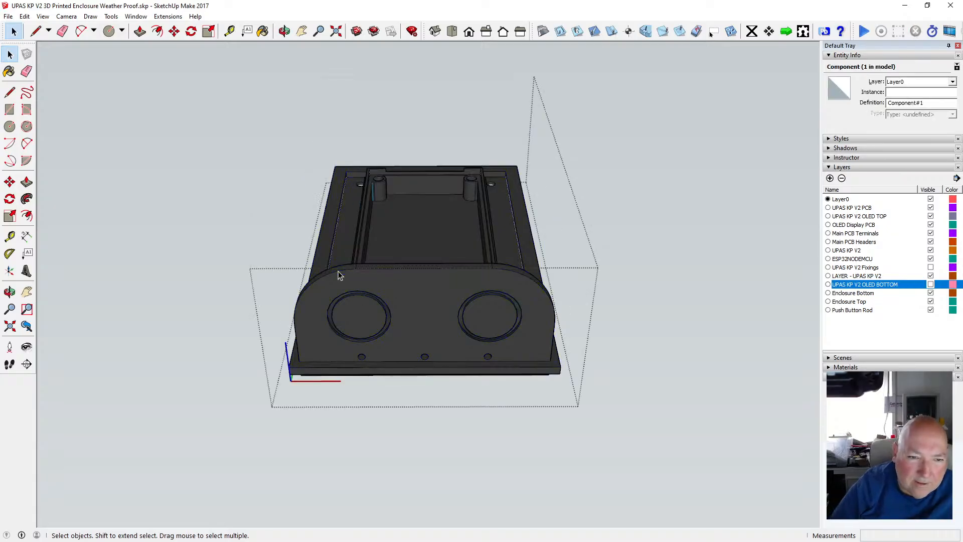
left_click(325, 279)
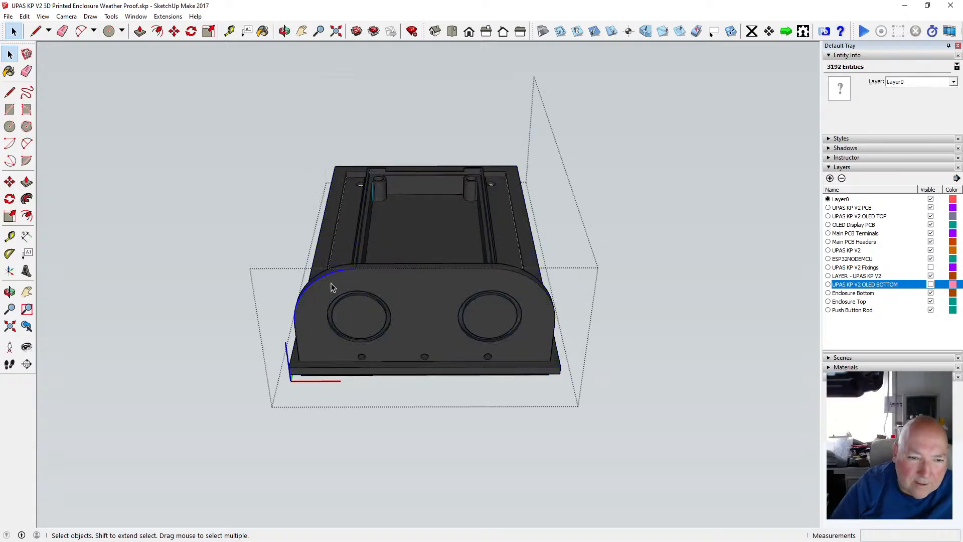
left_click(297, 341, "shift")
left_click(376, 270, "shift")
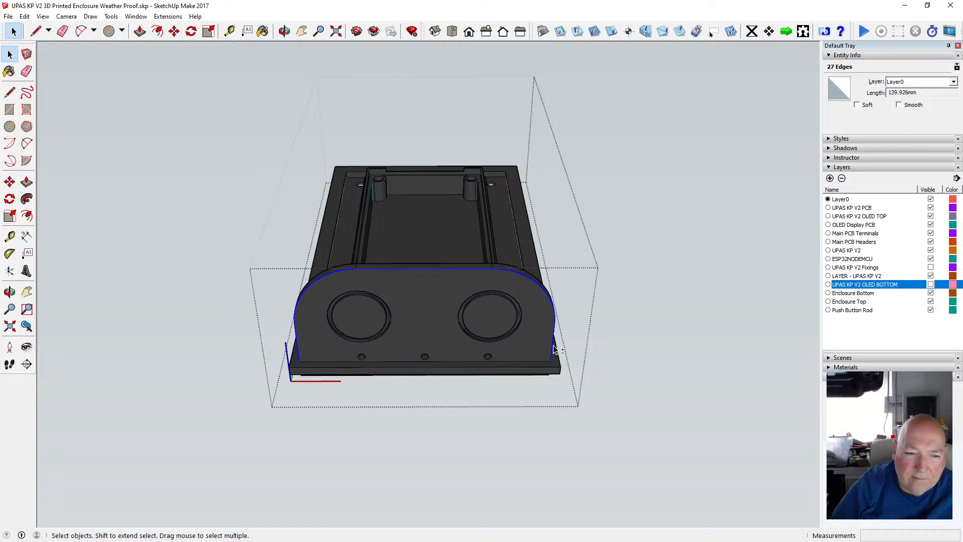
left_click(547, 358, "shift")
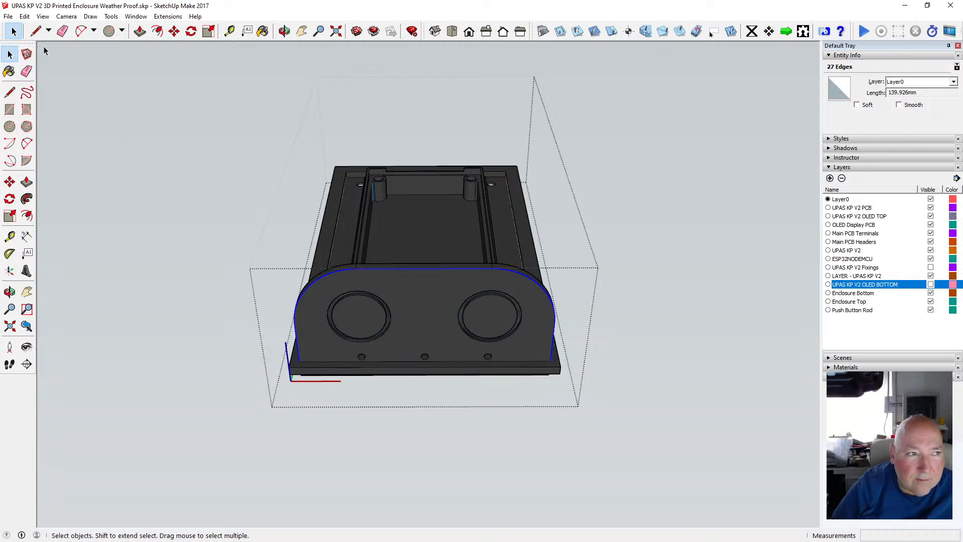
left_click(25, 16)
left_click(40, 64)
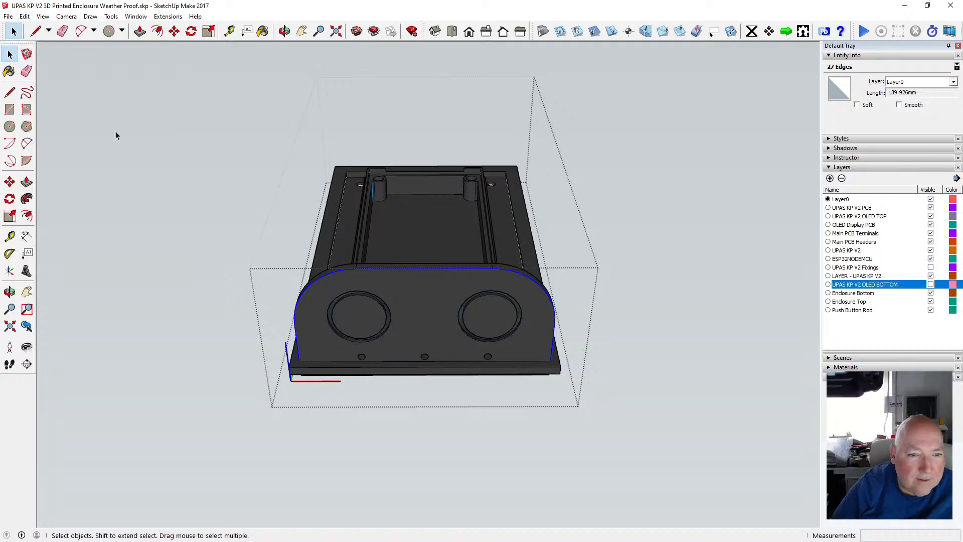
left_click(118, 132)
left_click(24, 16)
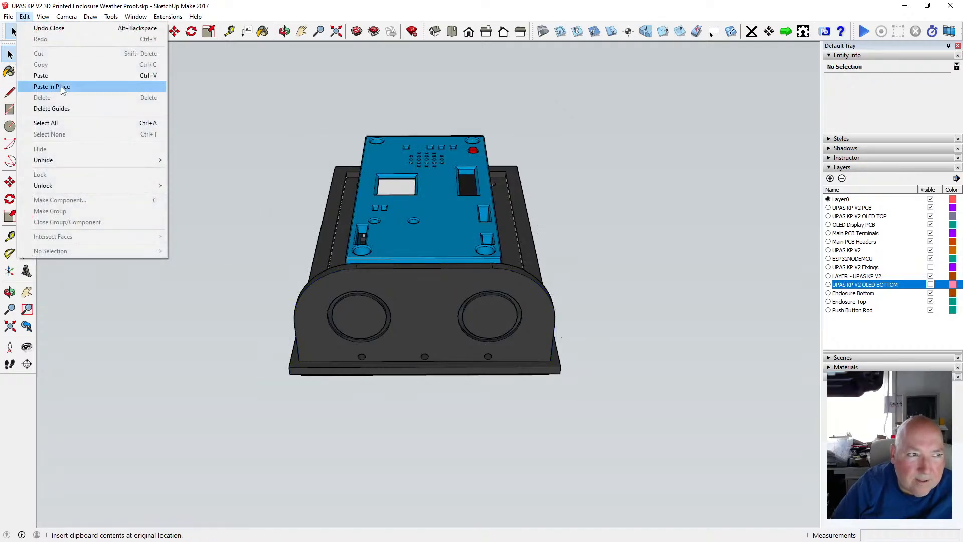
left_click(64, 87)
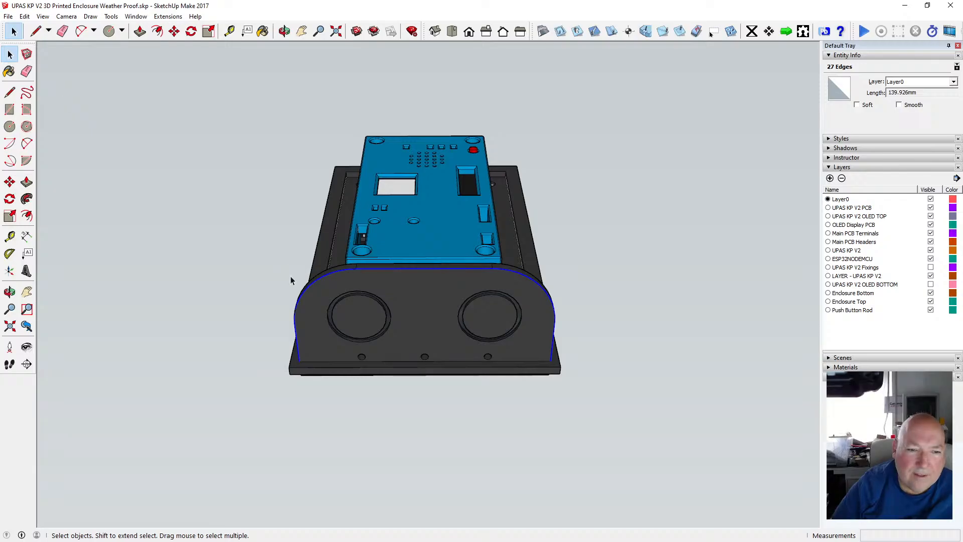
Offset the pasted shelf outline outward by 0.25 mm.
left_click(157, 31)
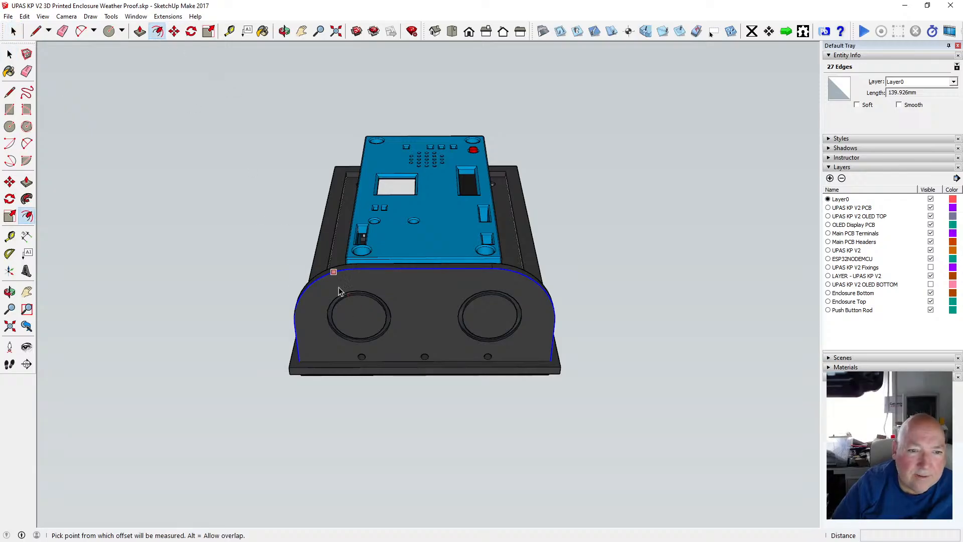
left_click(330, 274)
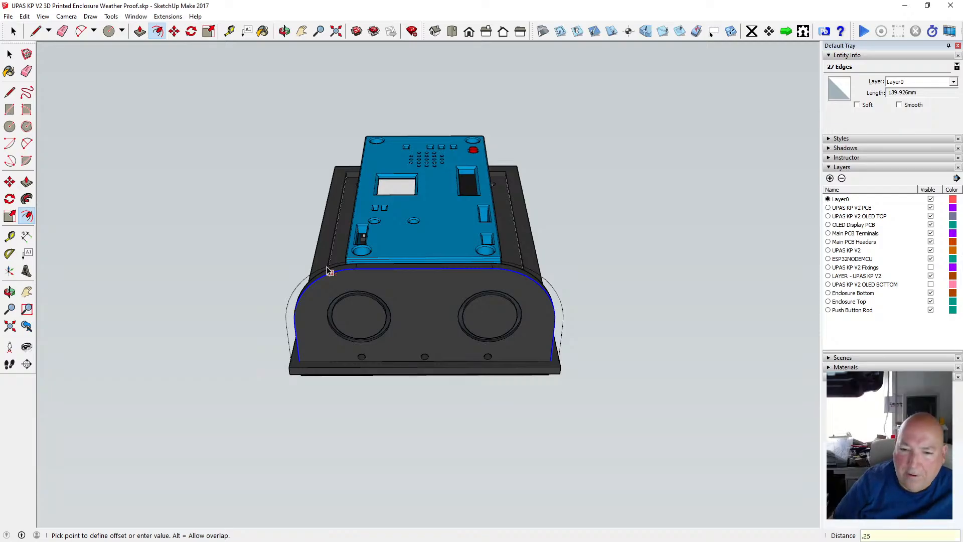
left_click(326, 267)
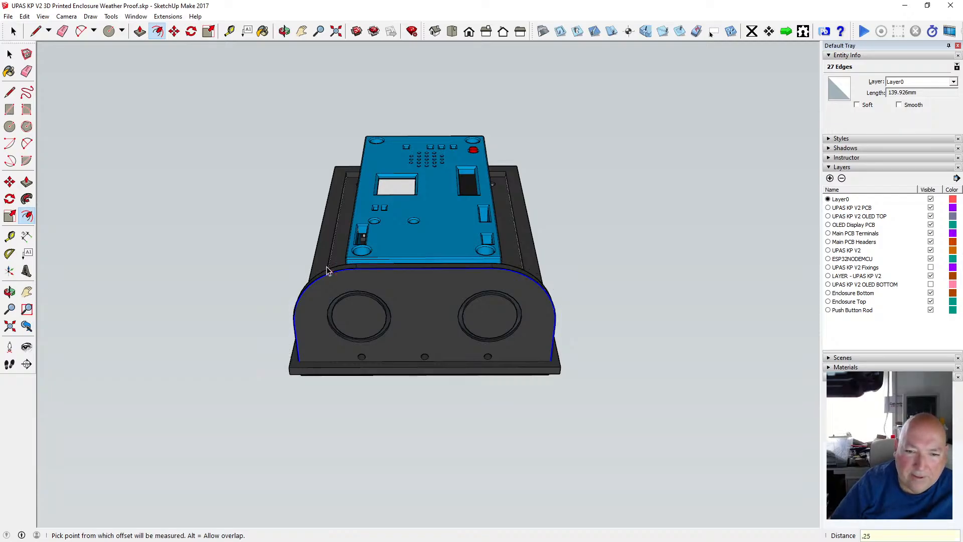
left_click(285, 31)
mouse_move(347, 246)
left_mouse_down()
mouse_move(345, 221)
mouse_move(366, 198)
mouse_move(345, 311)
mouse_move(354, 275)
mouse_move(339, 269)
mouse_move(343, 250)
left_mouse_up()
scroll(344, 221, "up", 8)
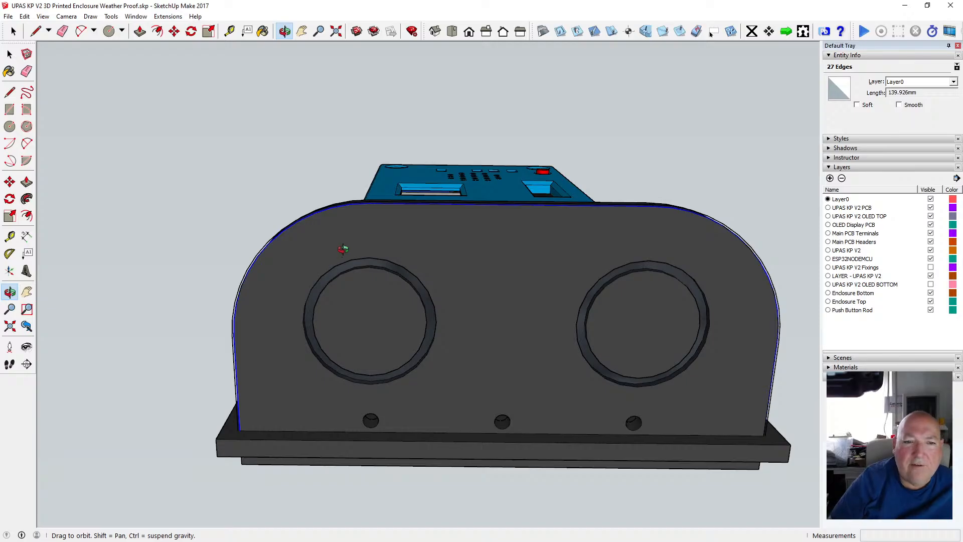
mouse_move(343, 250)
left_mouse_down()
mouse_move(325, 254)
mouse_move(327, 186)
mouse_move(345, 251)
mouse_move(314, 316)
mouse_move(339, 257)
left_mouse_up()
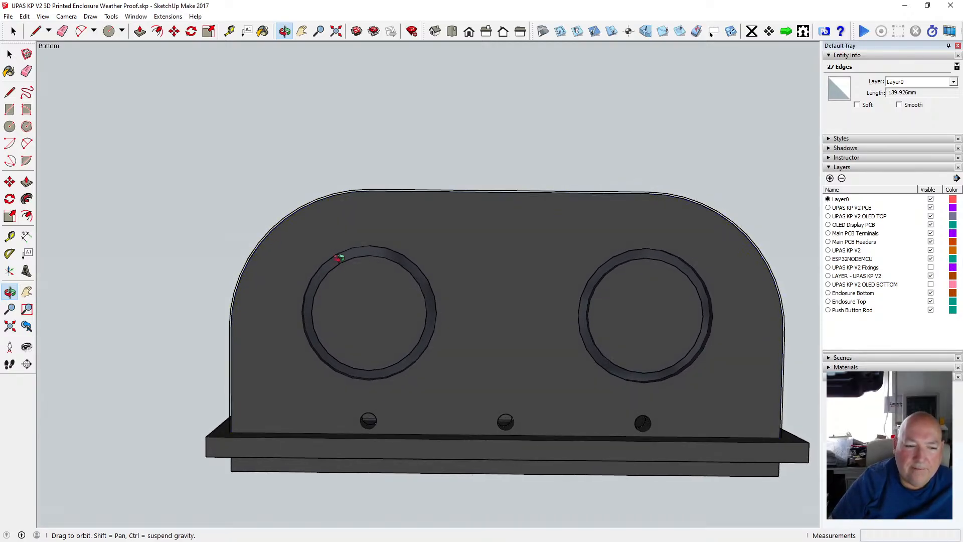
key("t")
left_click(248, 448)
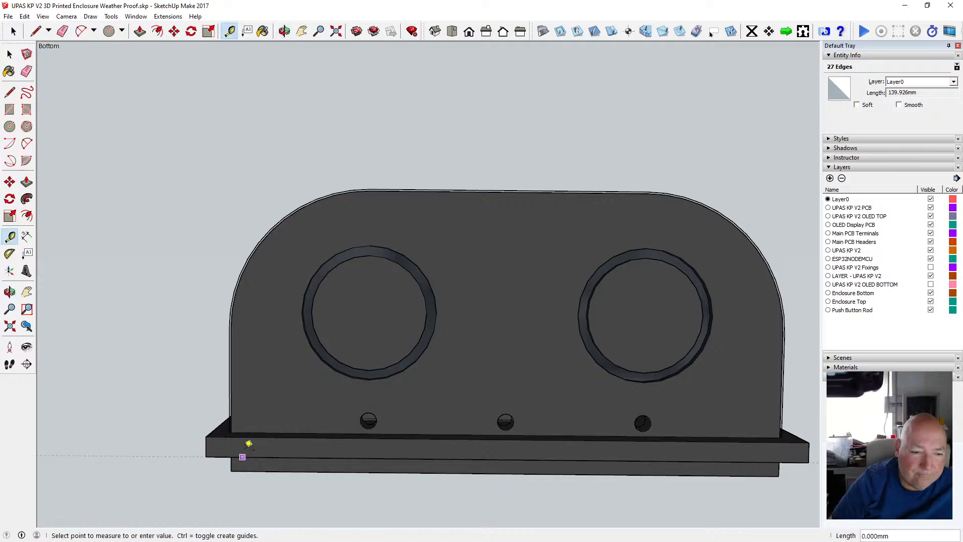
key("space")
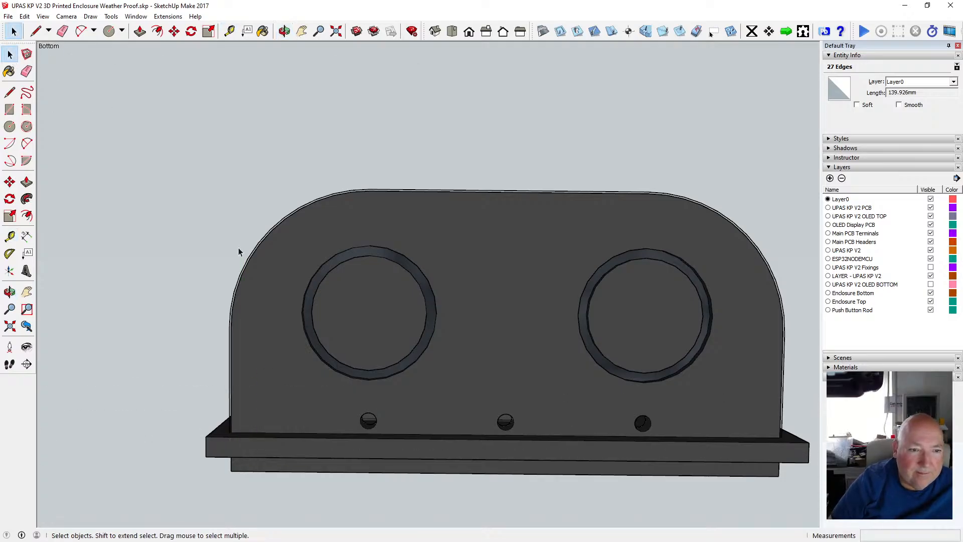
Select the outer clearance outline around the shelf, including both arcs, both sides and the top edge, and offset it outward by 3 mm.
left_click(284, 31)
left_click_drag(282, 61, 294, 108)
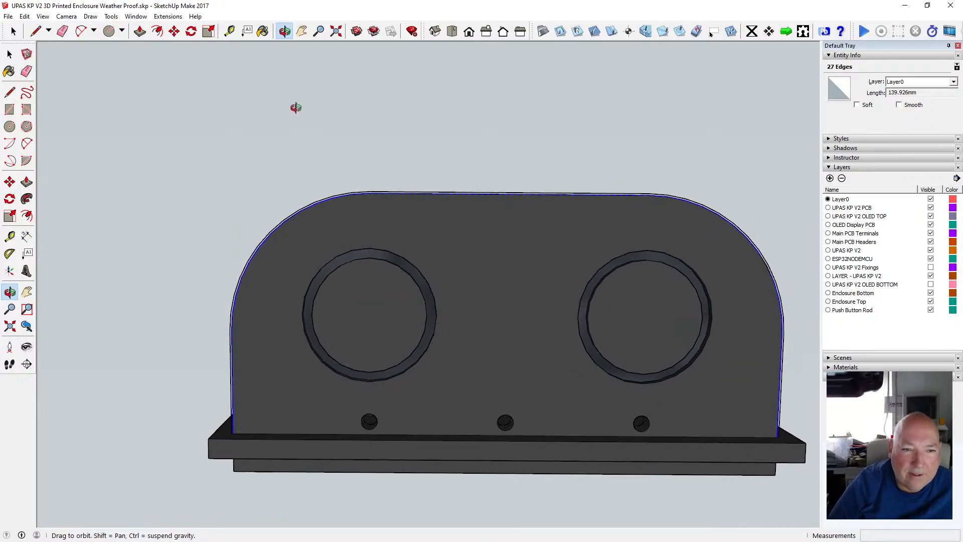
left_click(9, 55)
left_click(10, 55)
scroll(288, 200, "up", 3)
scroll(288, 197, "down", 1)
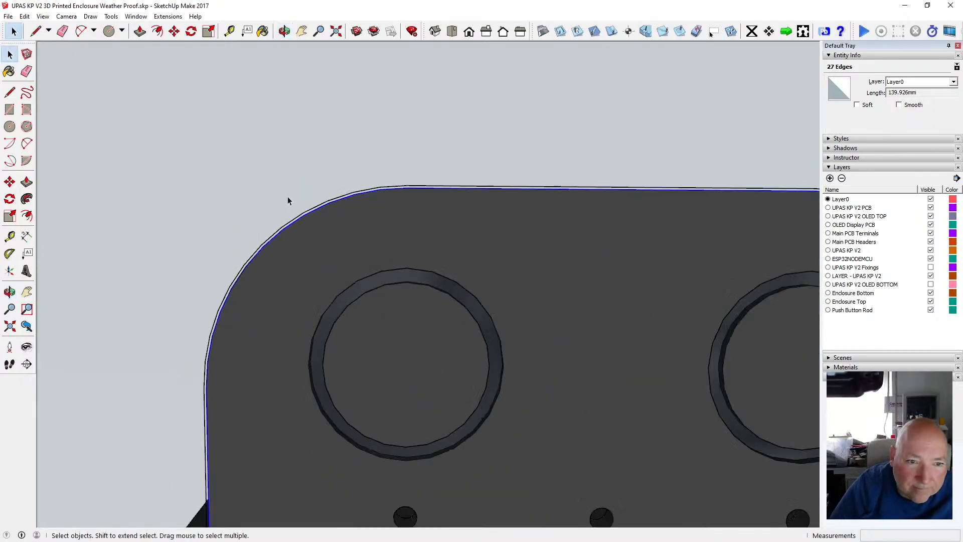
left_click(321, 204)
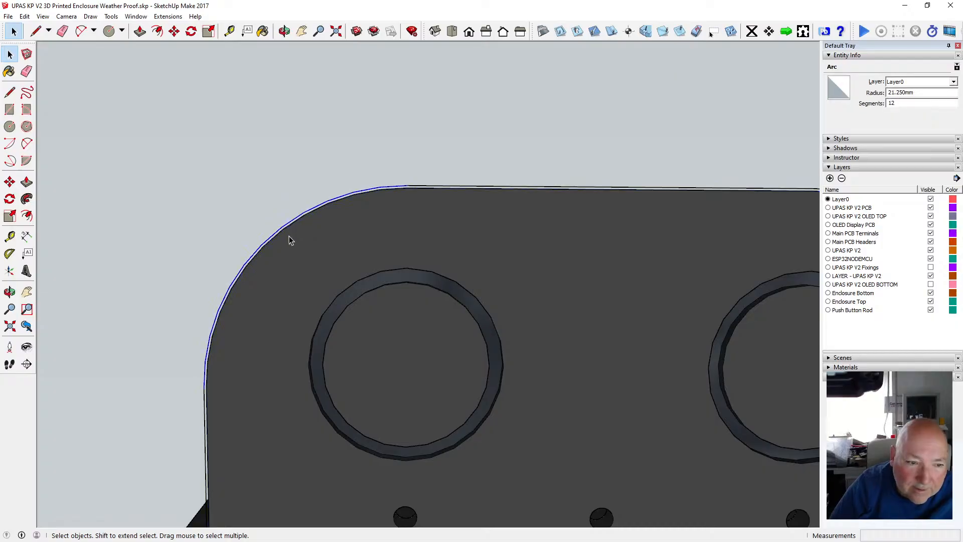
left_click(208, 393)
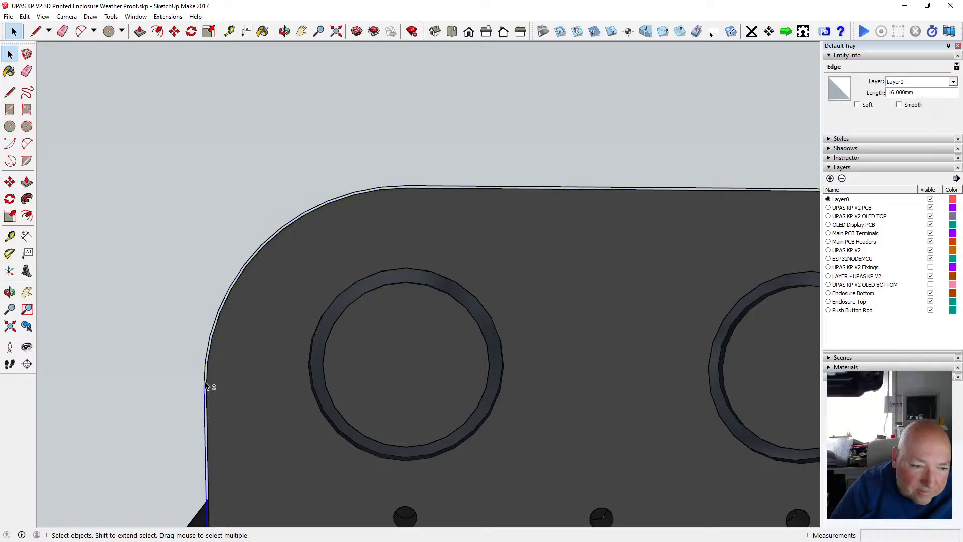
left_click(419, 187, "shift")
left_click(419, 189, "shift")
scroll(260, 191, "down", 5)
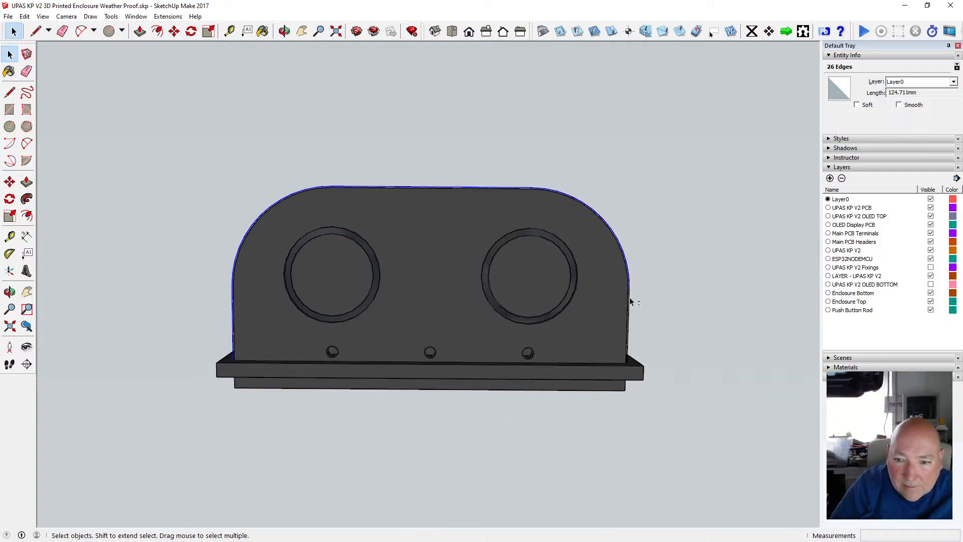
left_click(157, 31)
left_click(250, 215)
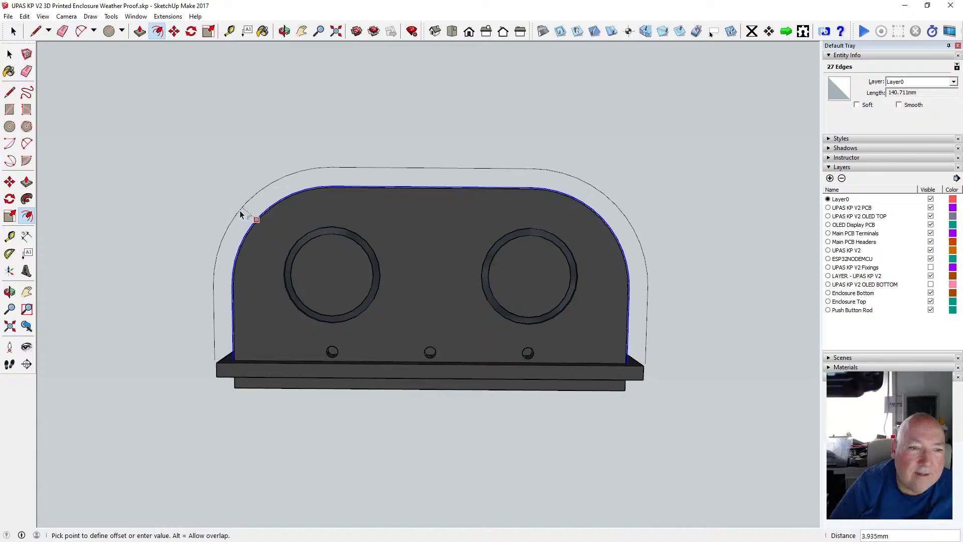
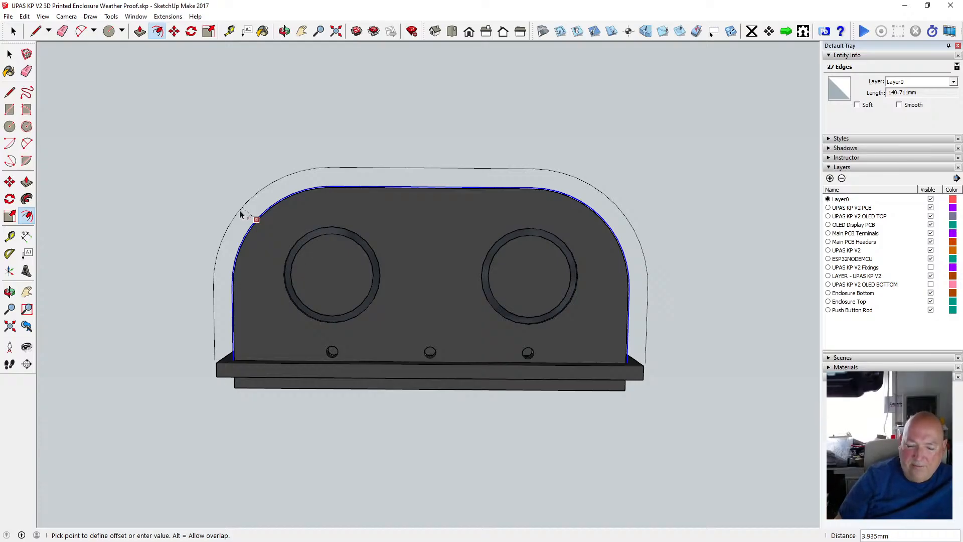
type("3")
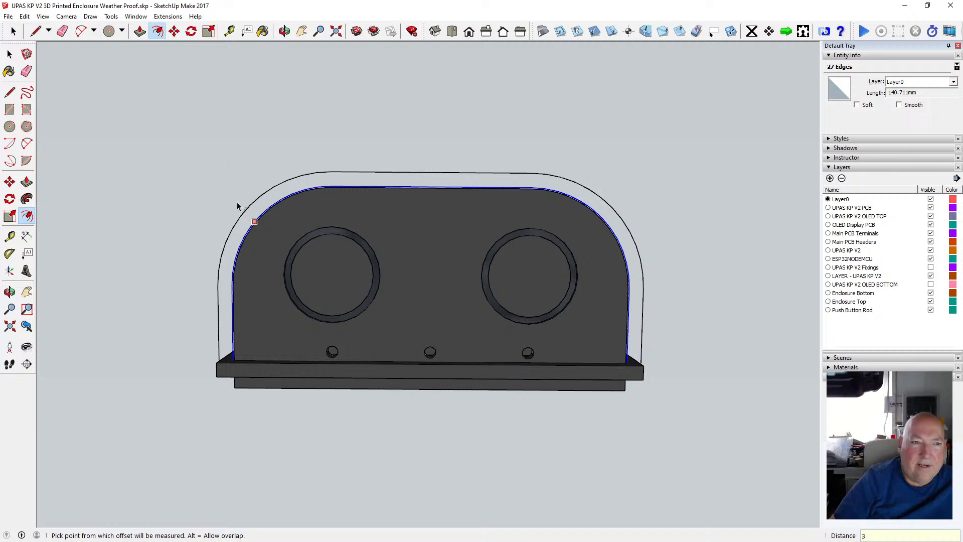
Examine from several angles how the new outer outline meets the corners of the enclosure's base plate.
left_click(11, 54)
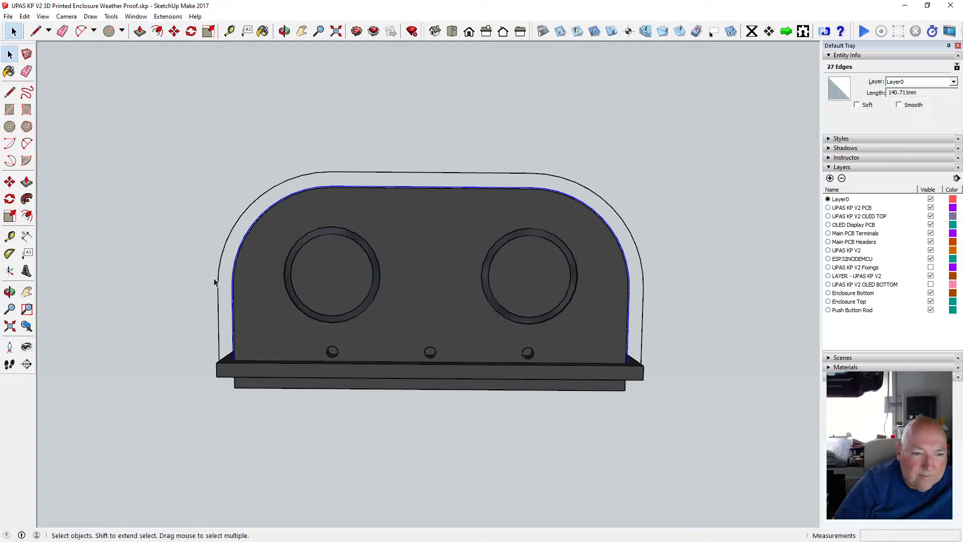
scroll(218, 303, "up", 4)
left_click(284, 31)
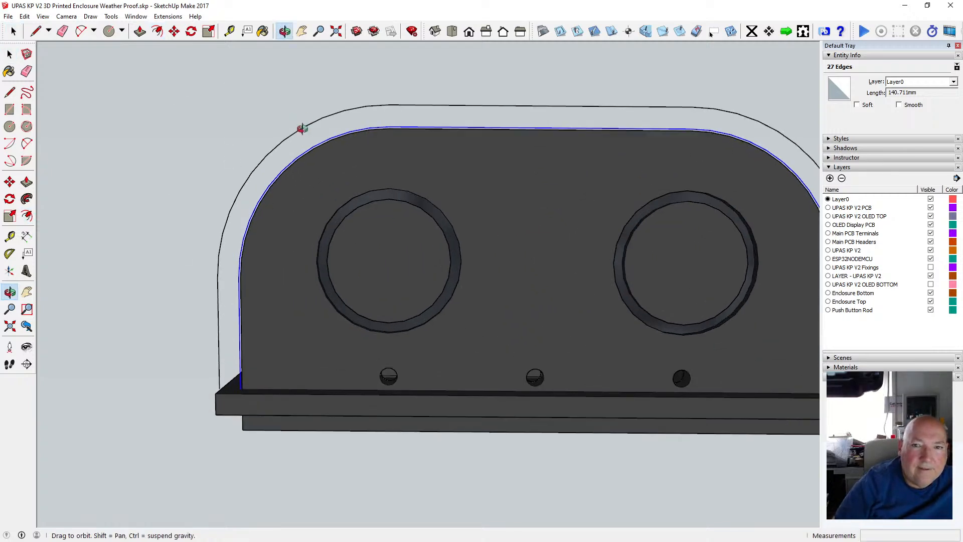
left_click_drag(301, 129, 313, 183)
scroll(315, 160, "up", 3)
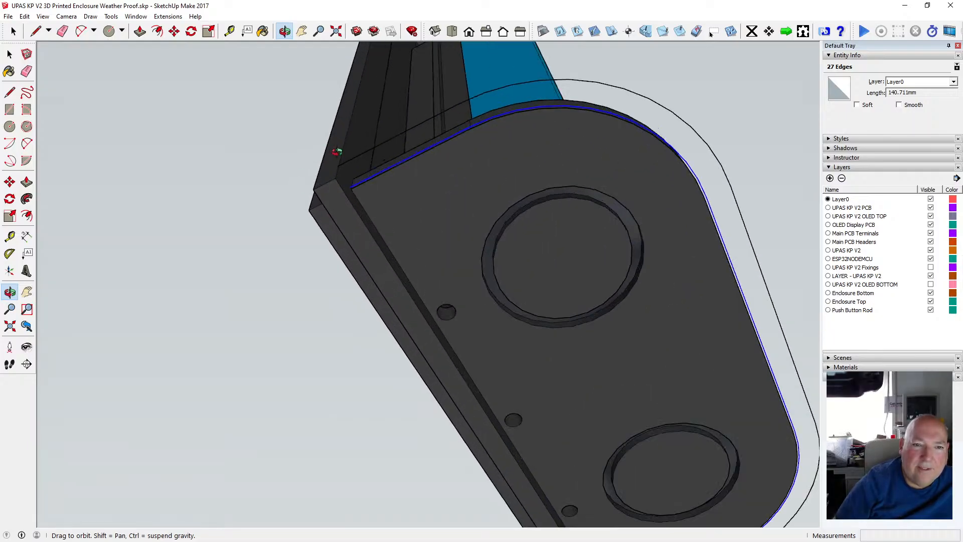
left_click_drag(336, 151, 254, 210)
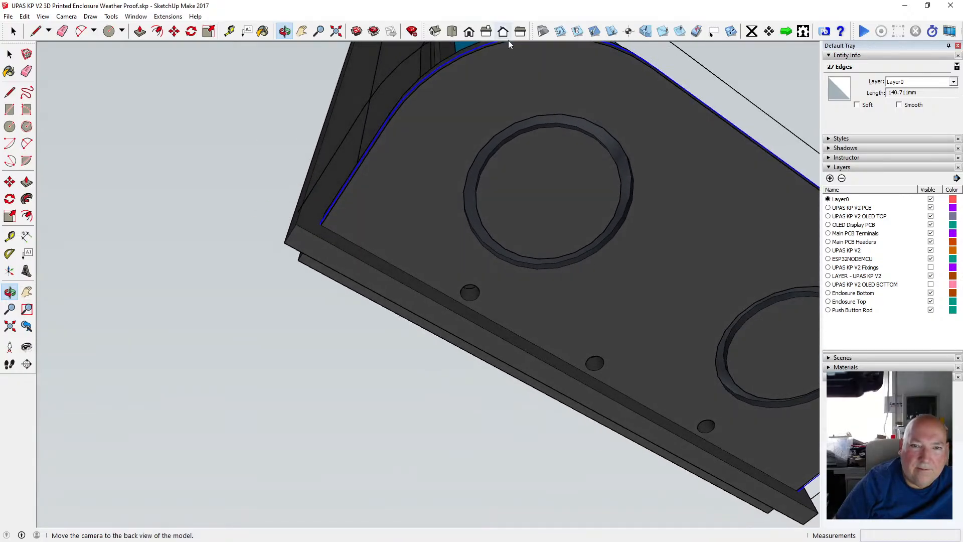
scroll(310, 226, "down", 8)
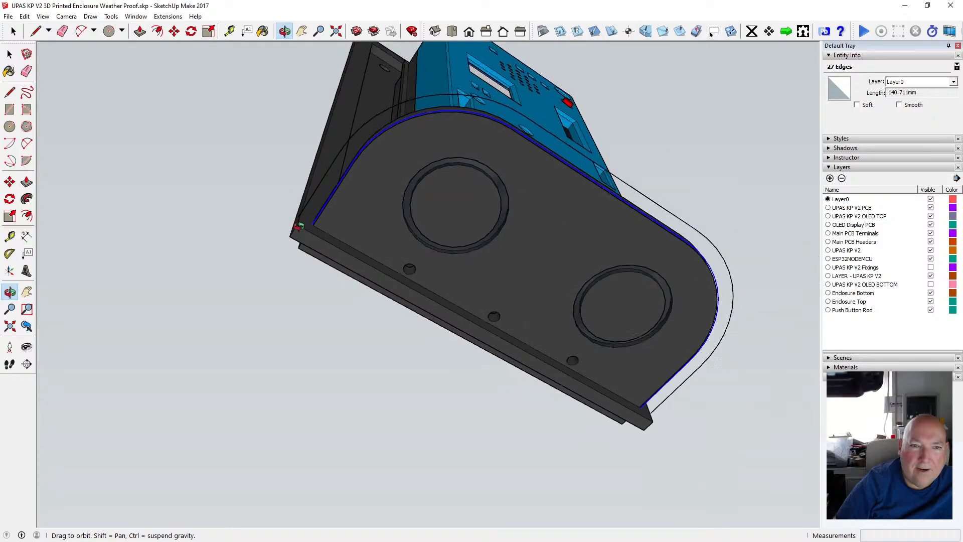
left_click_drag(342, 188, 395, 168)
scroll(394, 168, "up", 5)
scroll(394, 168, "down", 4)
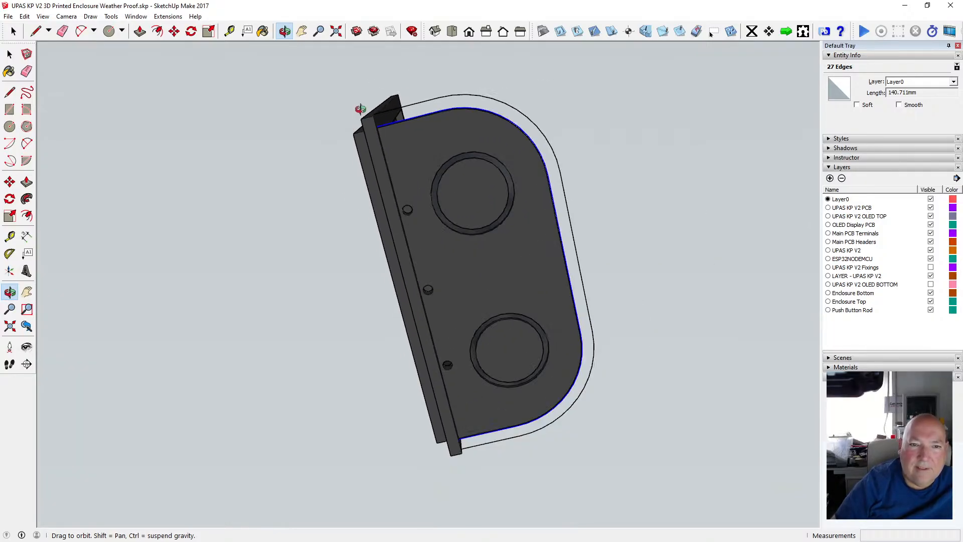
Measure the length of the base plate's long end edge beside the shelf from corner to corner.
left_click(229, 31)
left_click(361, 119)
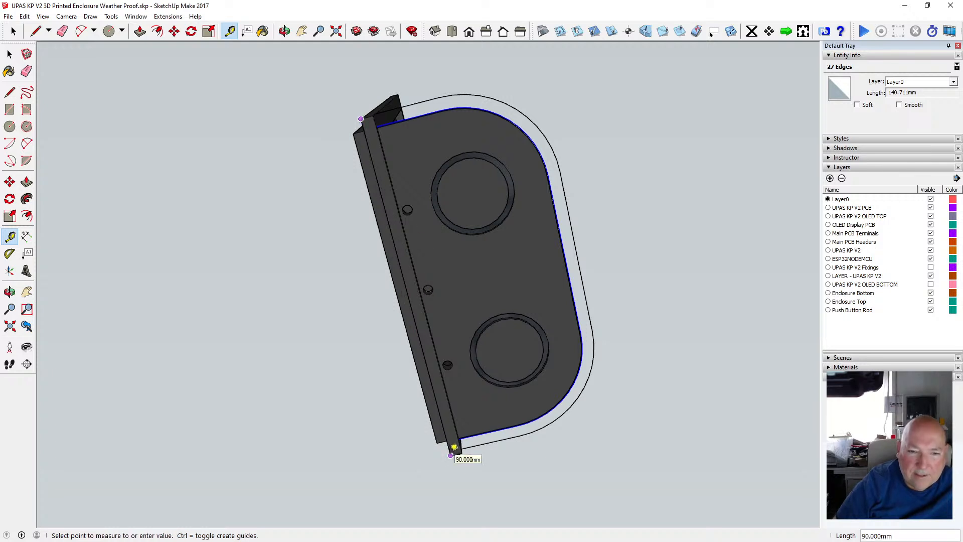
left_click(9, 54)
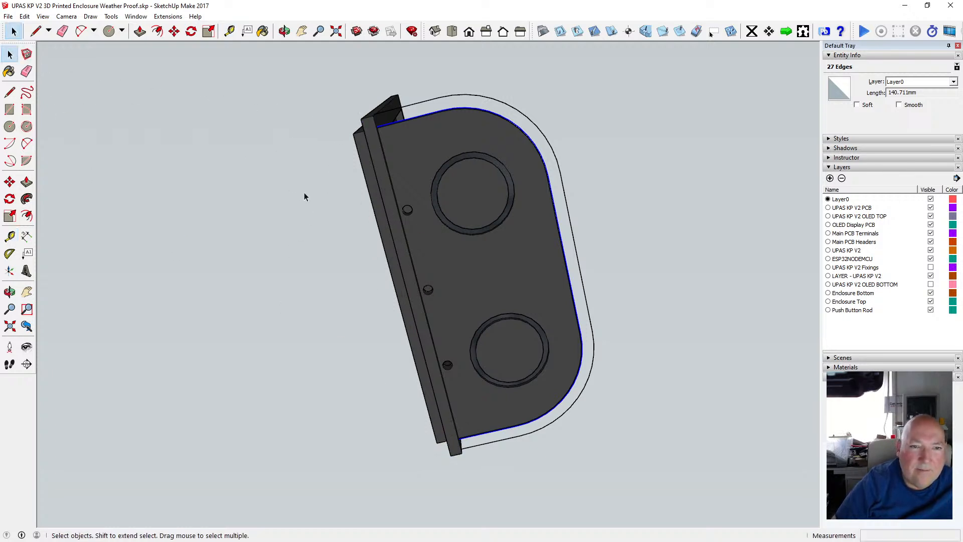
Examine the base plate's rear face and its stepped lower corner relative to the offset outlines.
scroll(388, 125, "up", 1)
scroll(388, 126, "up", 2)
left_click(283, 31)
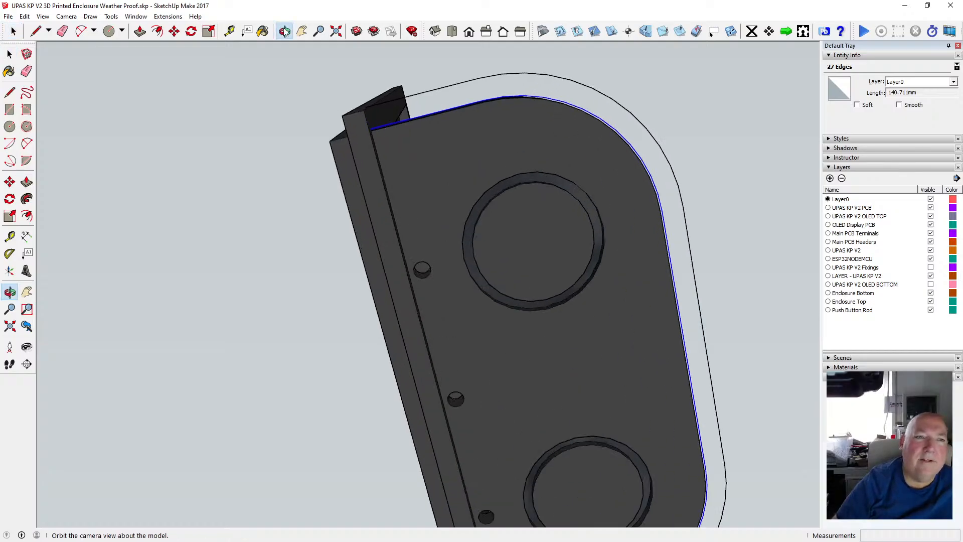
left_click_drag(323, 270, 265, 302)
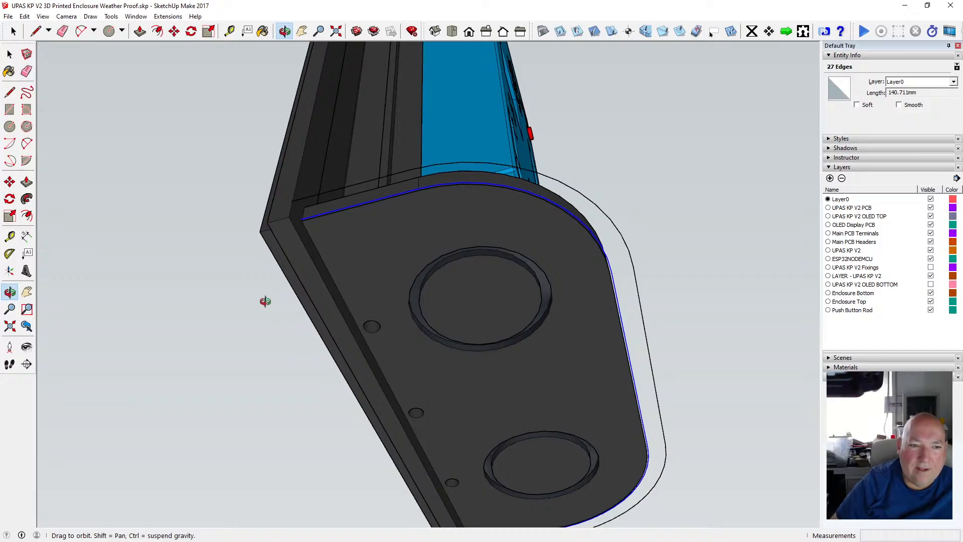
left_click_drag(265, 301, 425, 307)
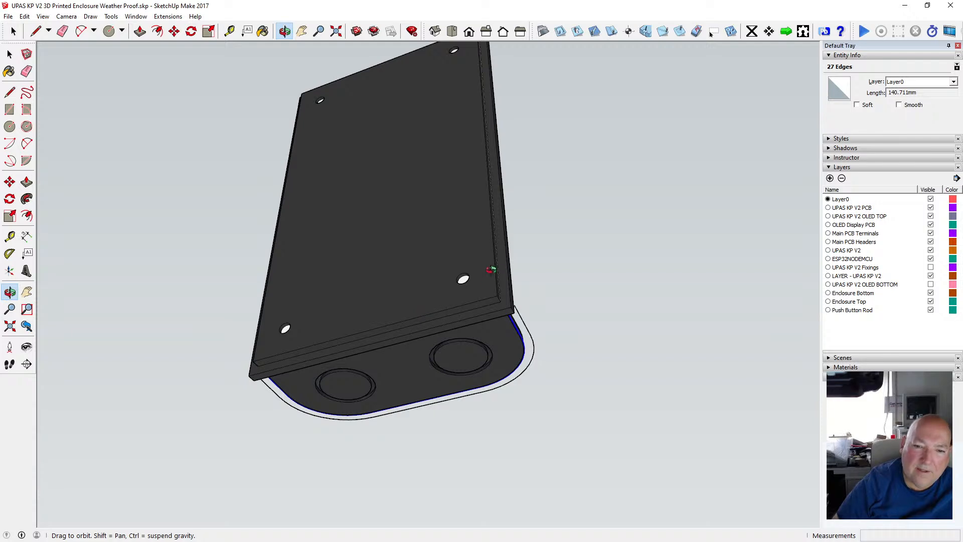
left_click_drag(491, 270, 366, 288)
scroll(483, 312, "up", 6)
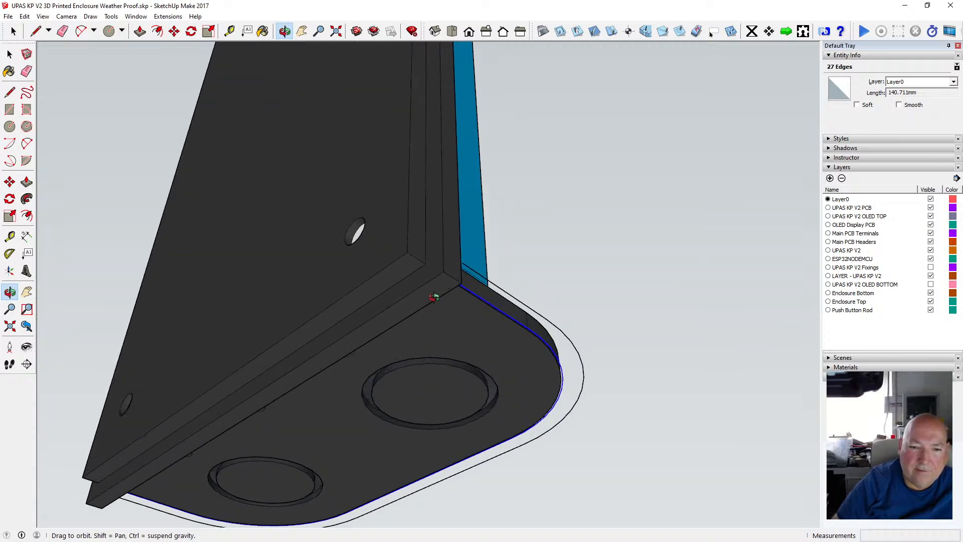
Open the enclosure bottom for editing and push one long side face of the raised rear step inward by 3 mm.
left_click_drag(434, 297, 483, 291)
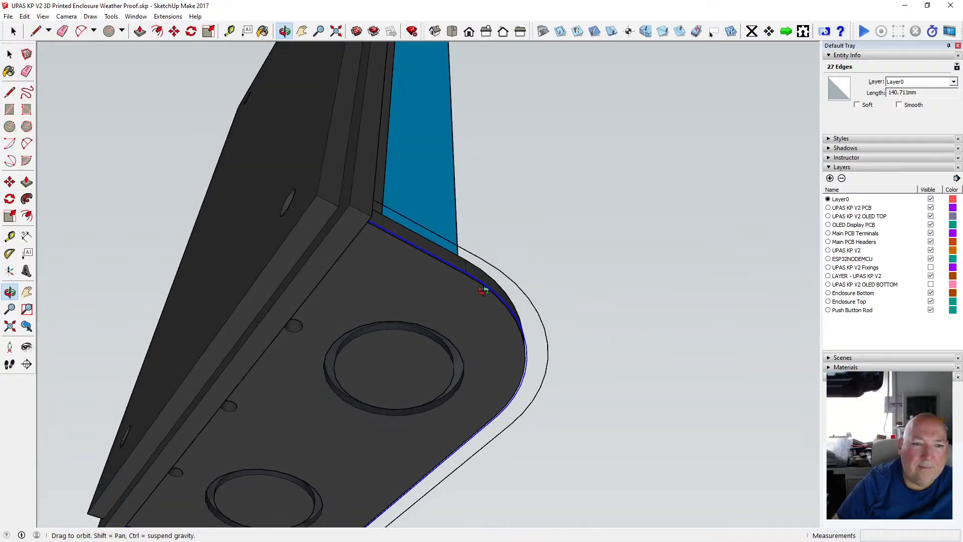
left_click_drag(324, 251, 491, 278)
scroll(393, 264, "down", 3)
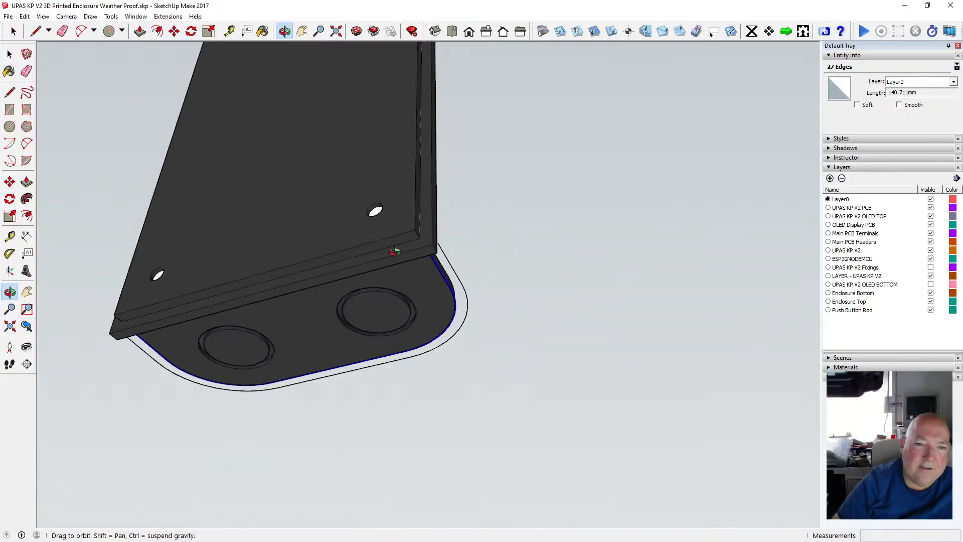
scroll(395, 251, "up", 2)
key("p")
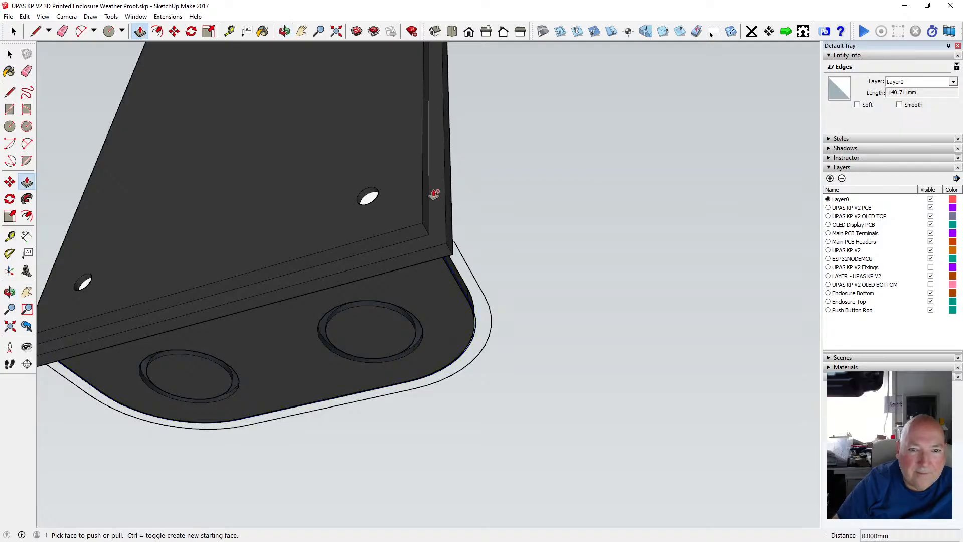
left_click(10, 55)
double_click(368, 167)
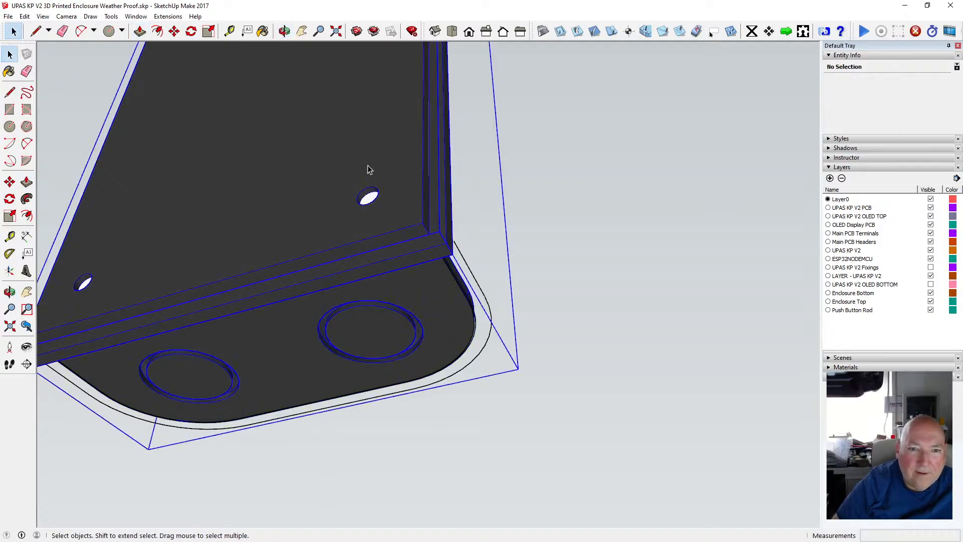
left_click(146, 39)
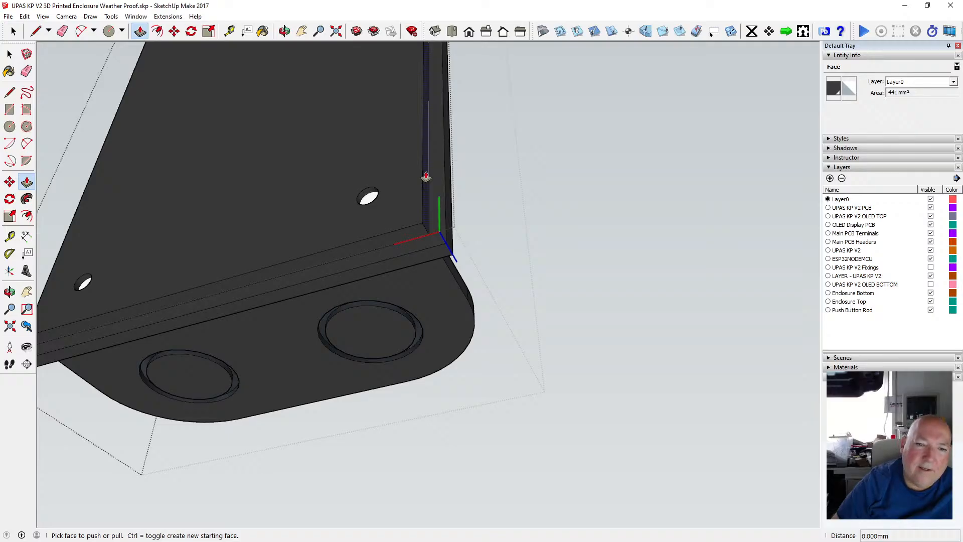
left_click(426, 176)
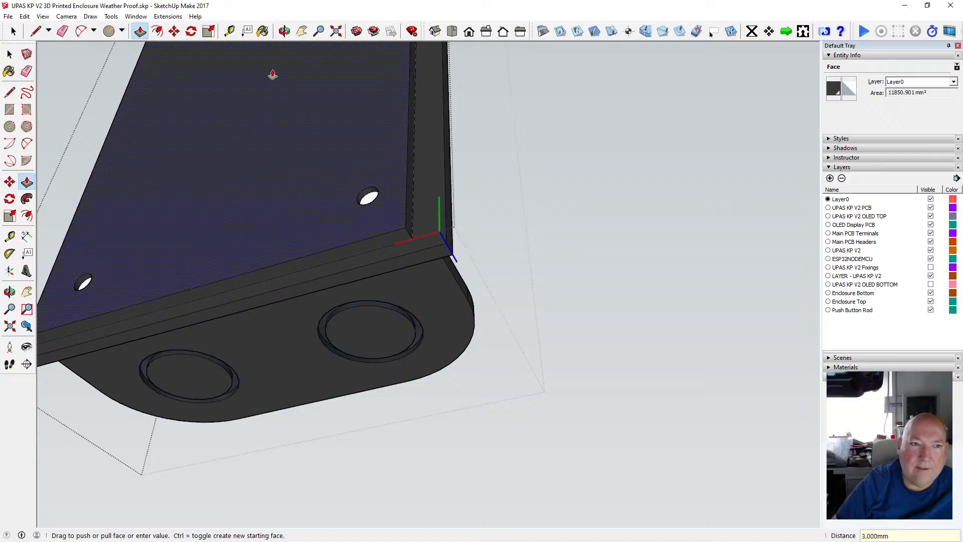
Push the opposite long side face of the raised rear step inward by 3 mm.
left_click(285, 31)
left_click_drag(321, 126, 653, 227)
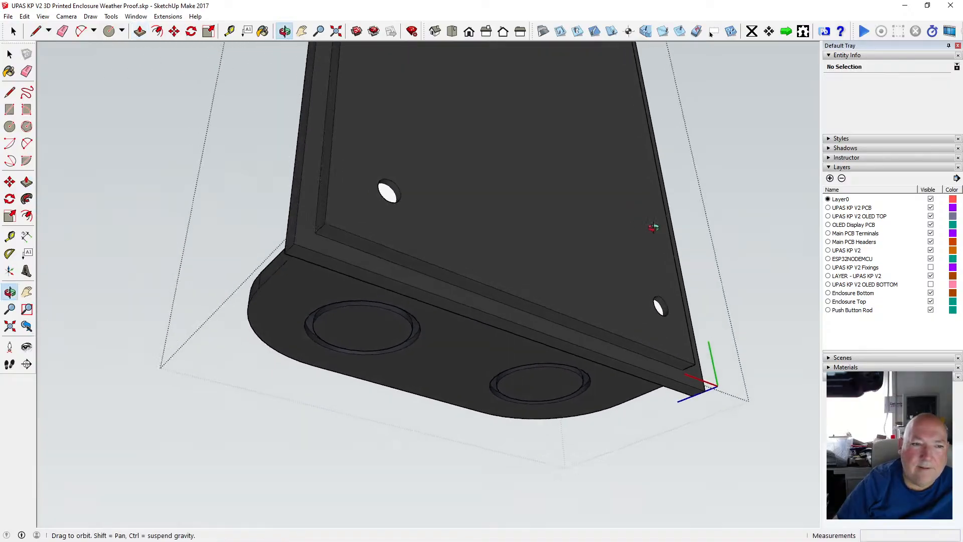
left_click(144, 34)
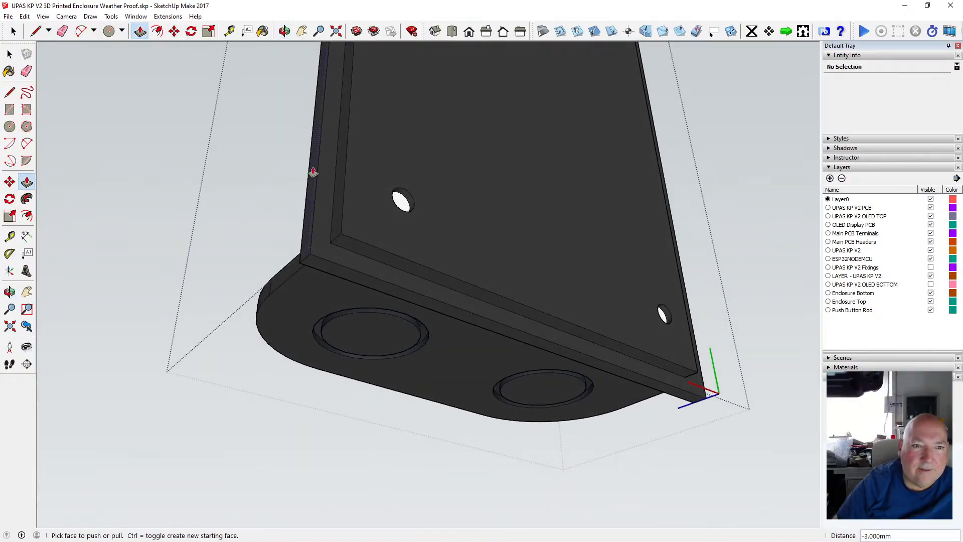
left_click(337, 186)
key("Return")
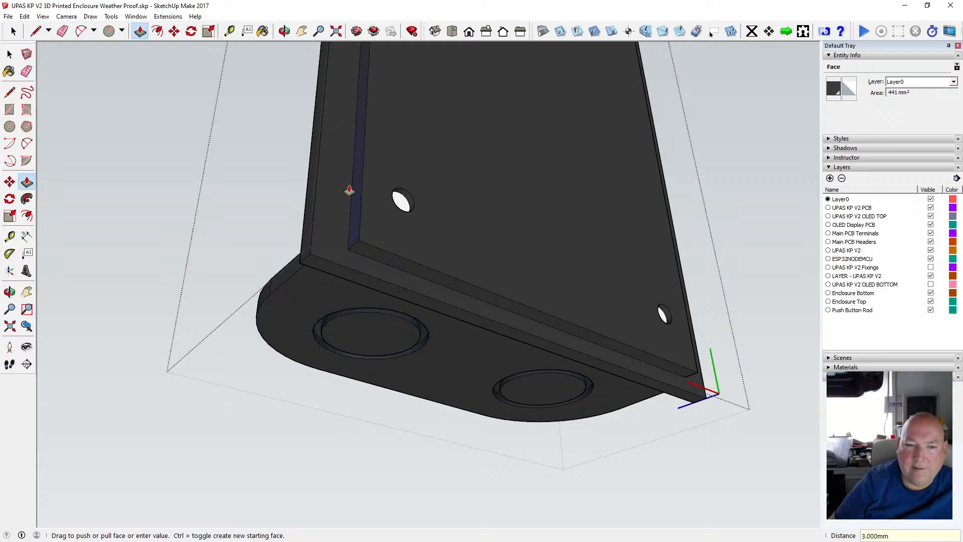
Push the base plate's outer long side face on the same side inward by 3 mm.
left_click(284, 31)
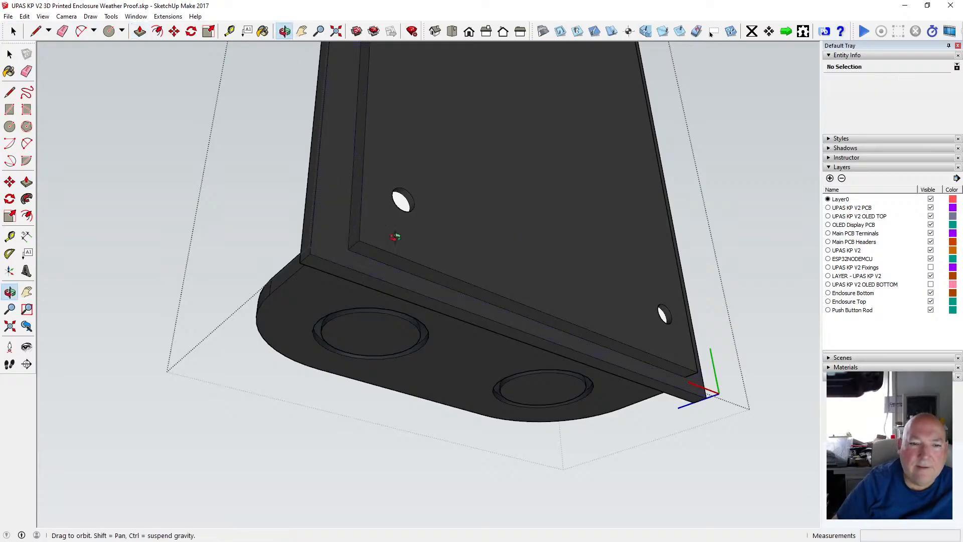
left_click(140, 31)
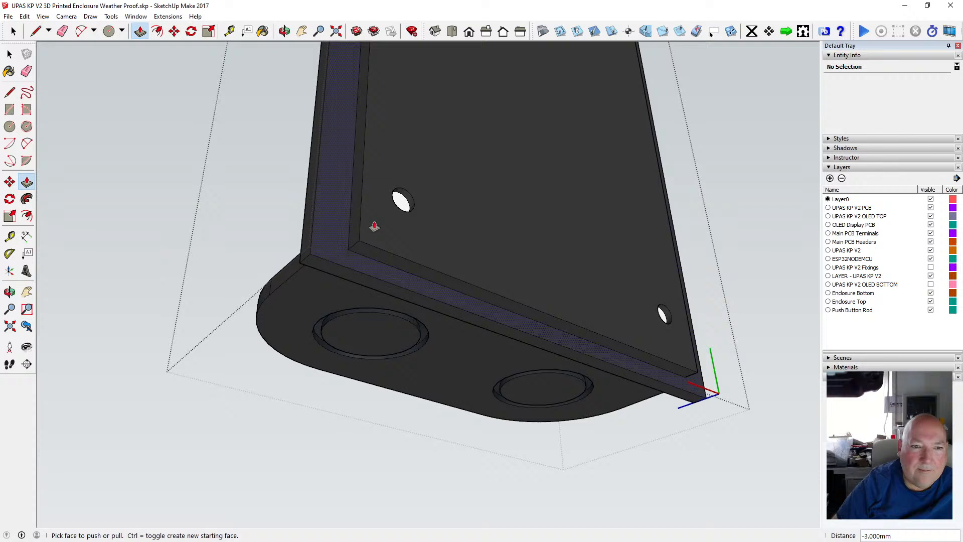
left_click(307, 216)
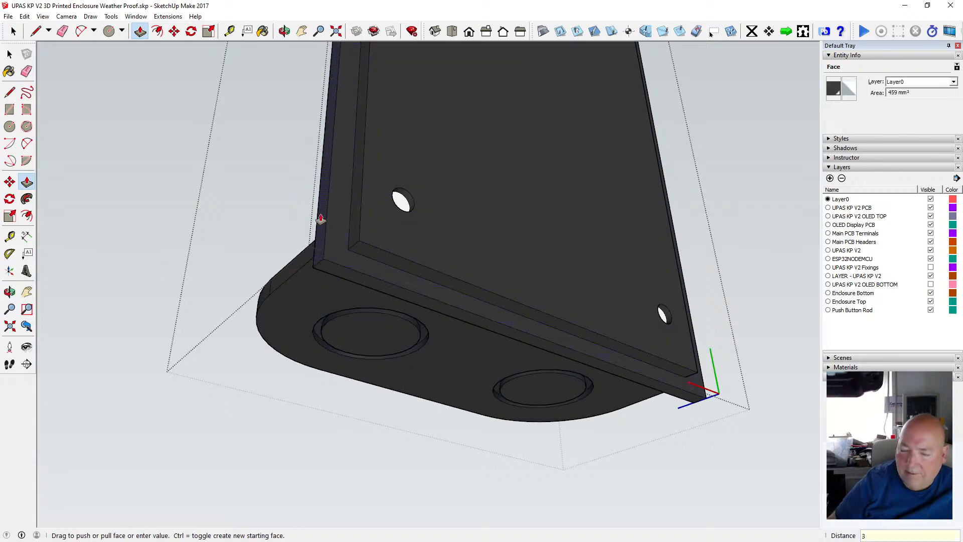
key("Return")
Push the base plate's other outer long side face inward by 3 mm to match.
left_click(9, 291)
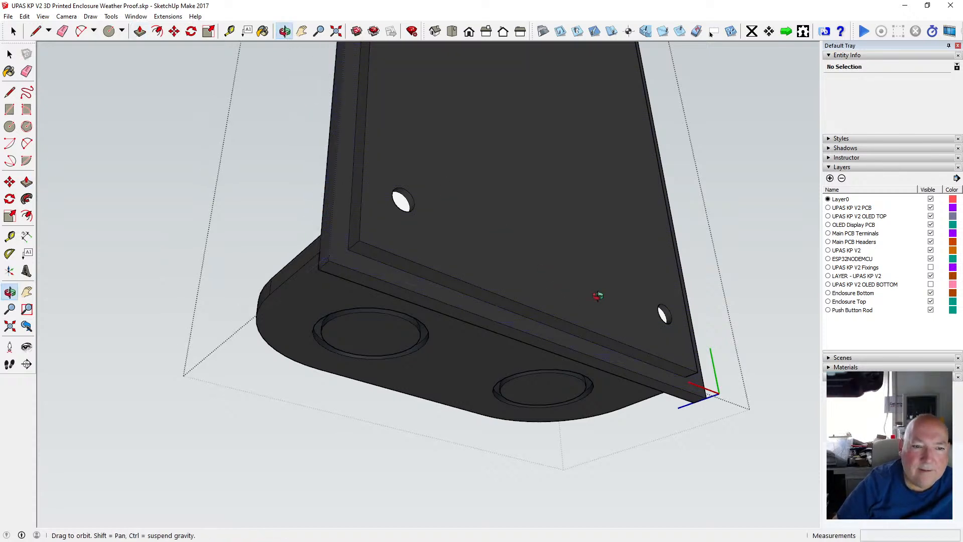
left_click_drag(451, 188, 104, 317)
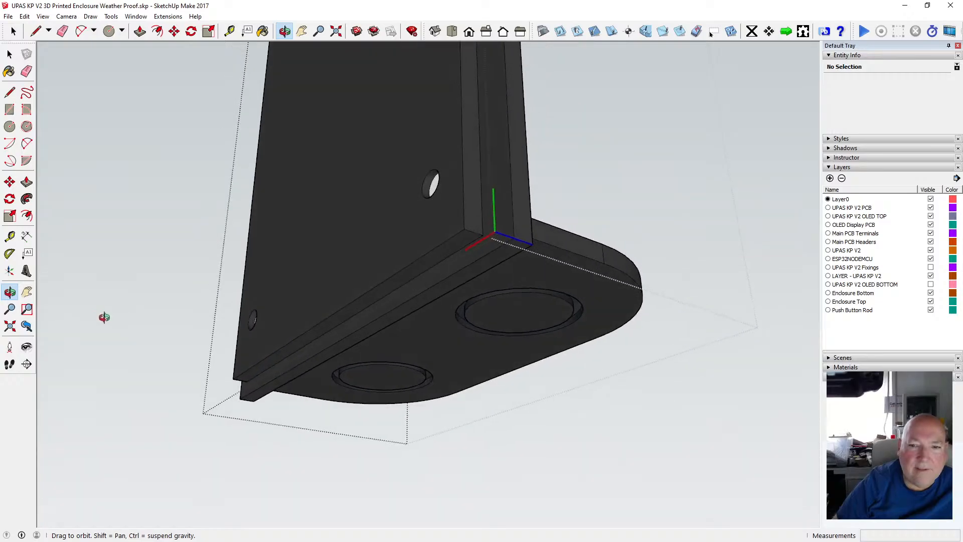
left_click(139, 31)
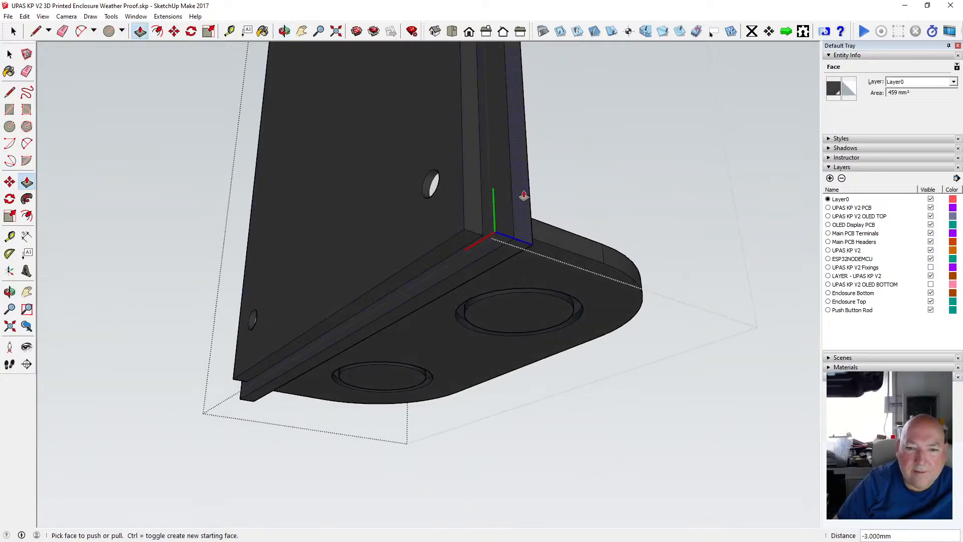
left_click_drag(524, 196, 519, 201)
type("3")
key("Return")
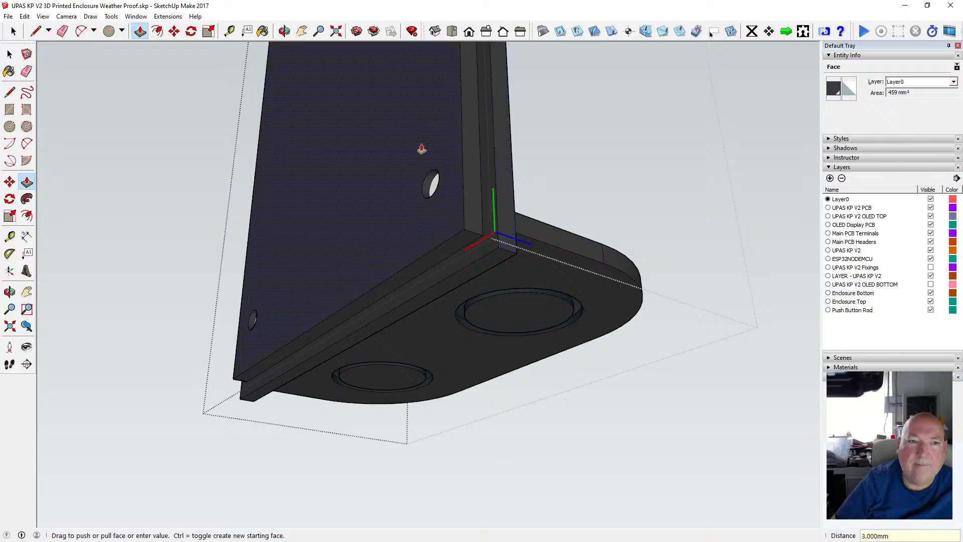
Delete the leftover short edge where the base plate's narrowed side meets the shelf's side face.
key("o")
left_click_drag(535, 215, 334, 236)
key("space")
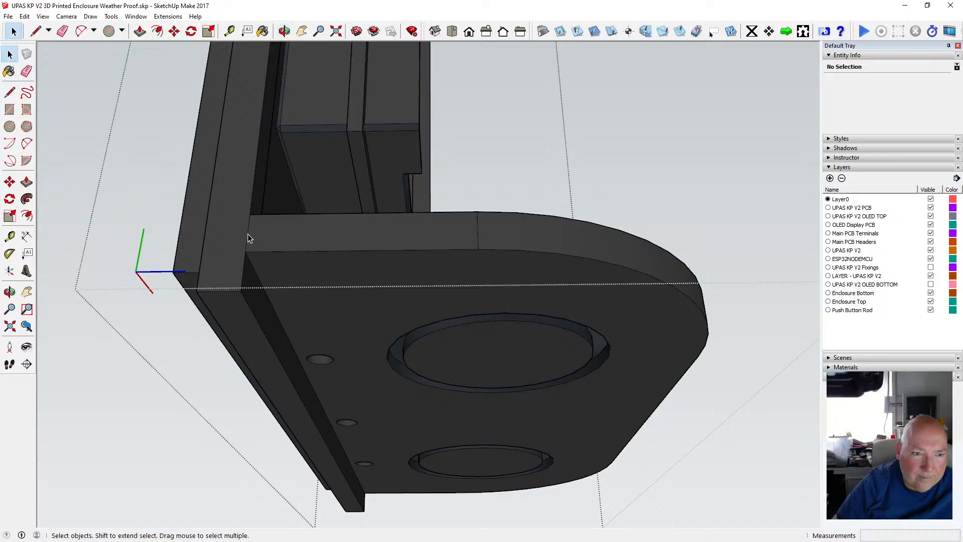
left_click(252, 237)
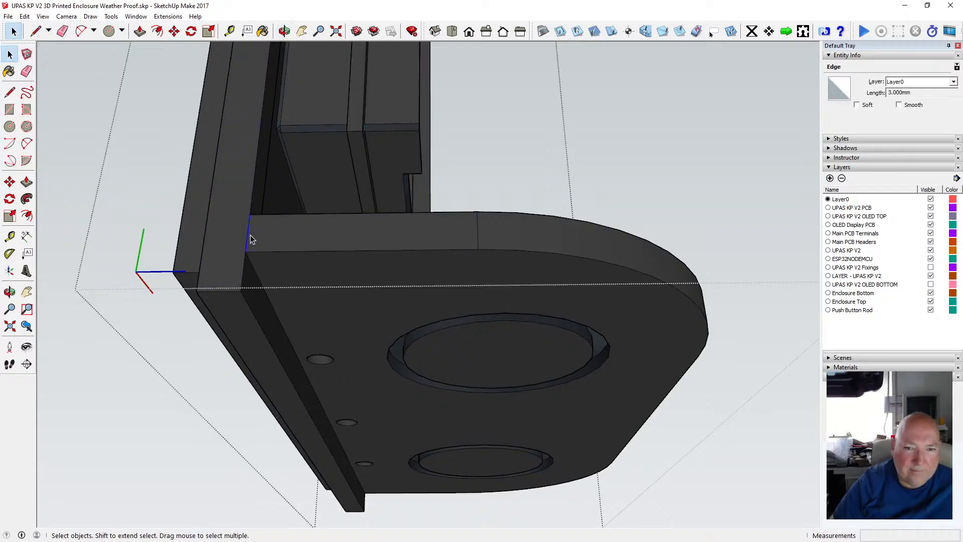
key("Delete")
left_click(284, 31)
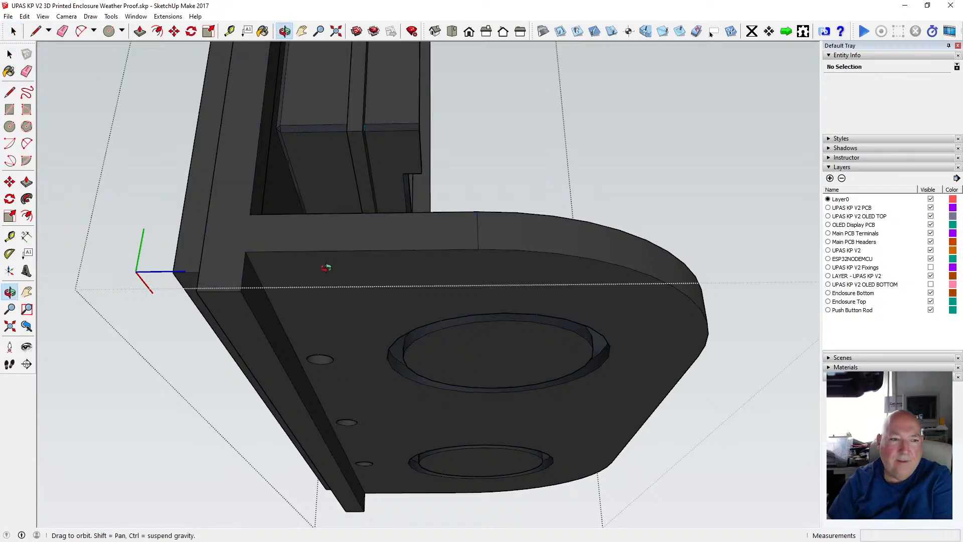
Delete the matching leftover edge between the base plate and the shelf on the opposite side.
scroll(327, 262, "up", 10)
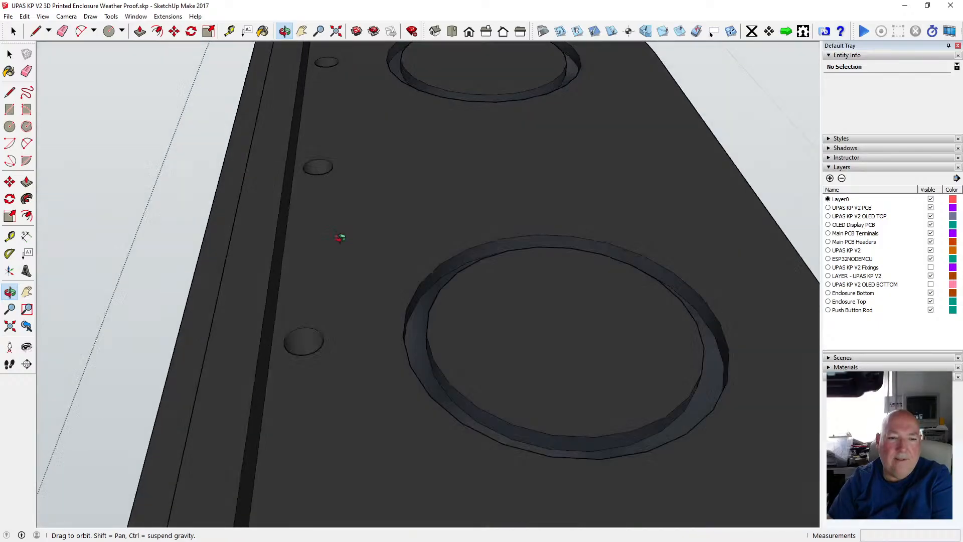
left_click_drag(341, 238, 333, 269)
left_click_drag(303, 217, 220, 228)
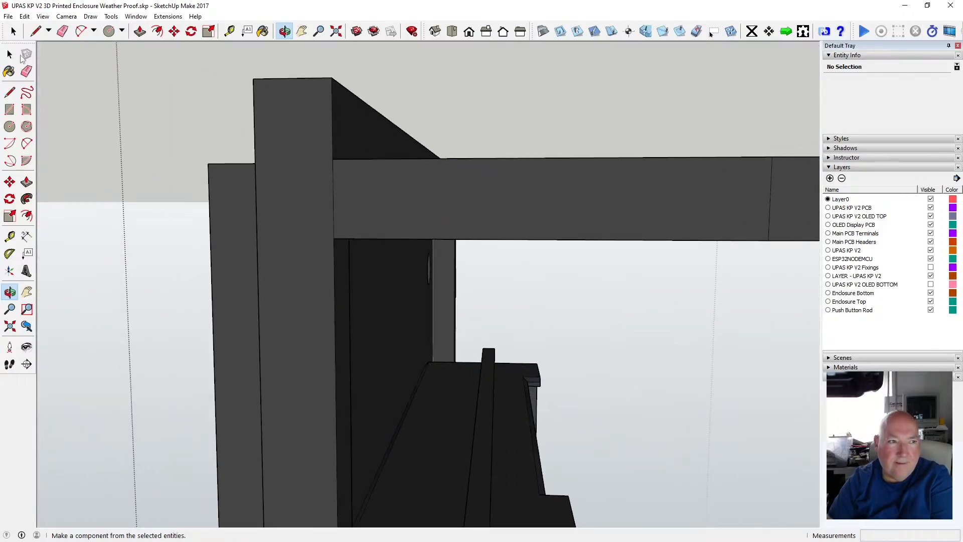
key("space")
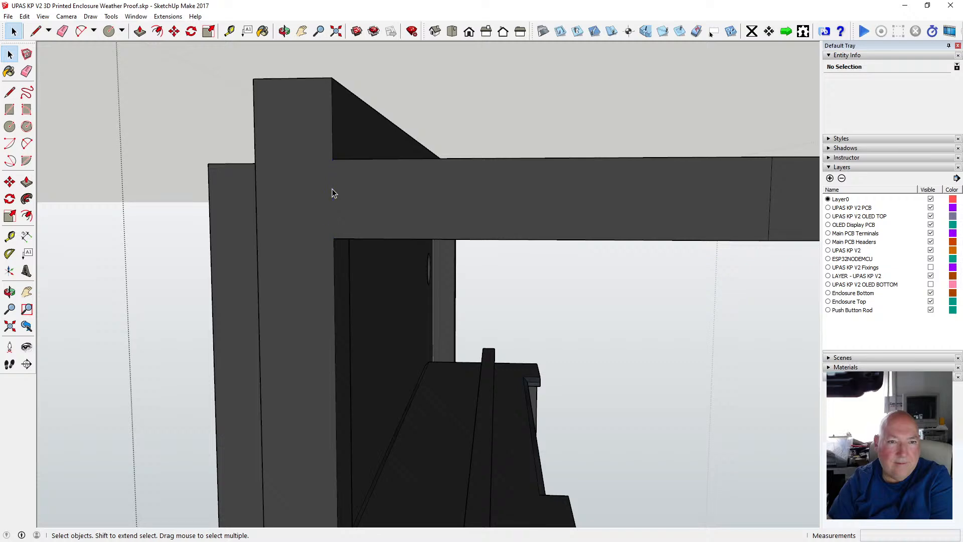
Select the left mounting hole beside the shelf and move it 3 mm inward along the red axis.
left_click(284, 31)
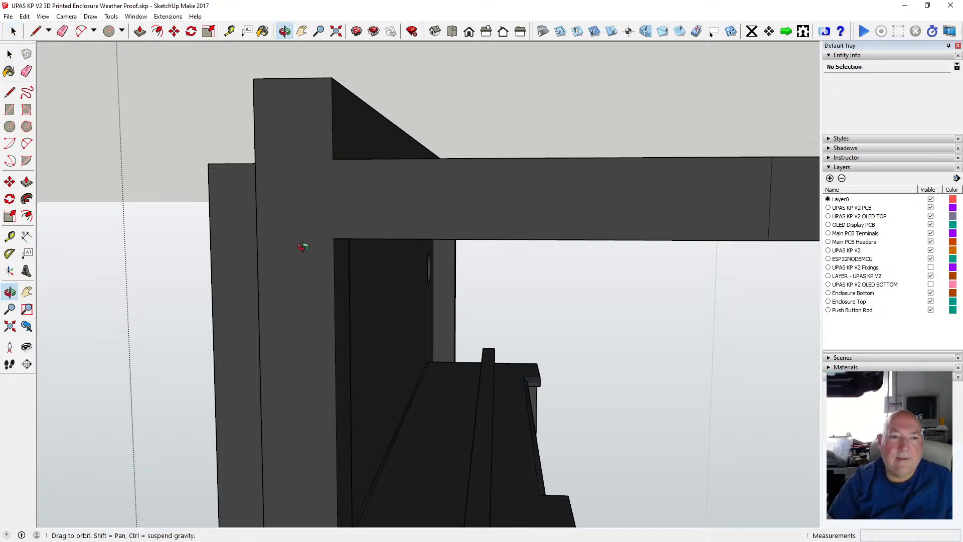
left_click_drag(303, 247, 412, 245)
scroll(412, 245, "down", 1)
left_click_drag(536, 232, 364, 221)
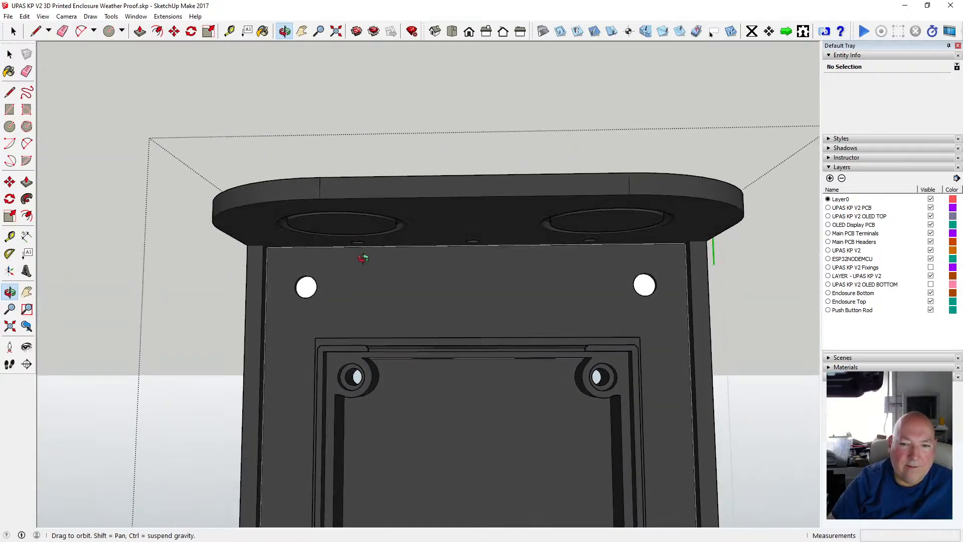
left_click_drag(364, 257, 348, 301)
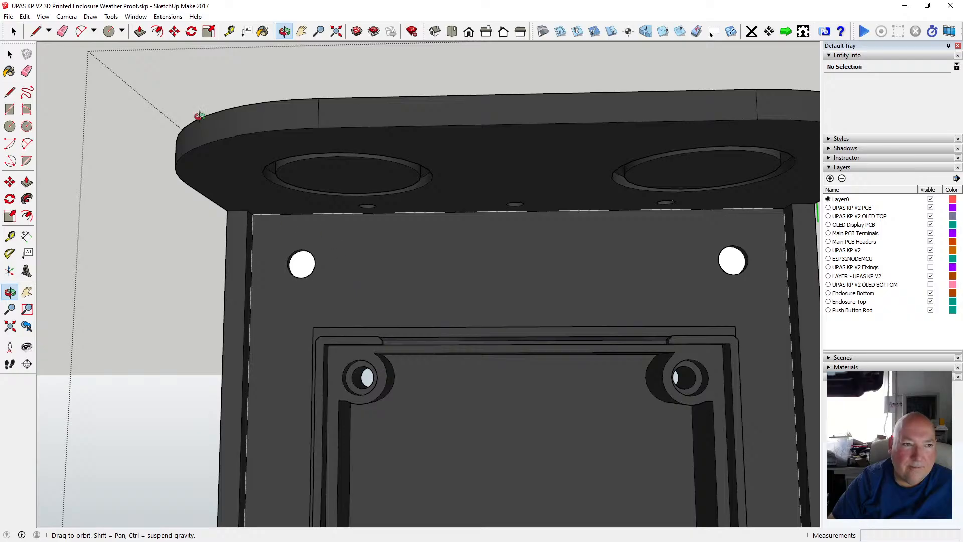
key("space")
left_click_drag(269, 239, 336, 300)
left_click(174, 31)
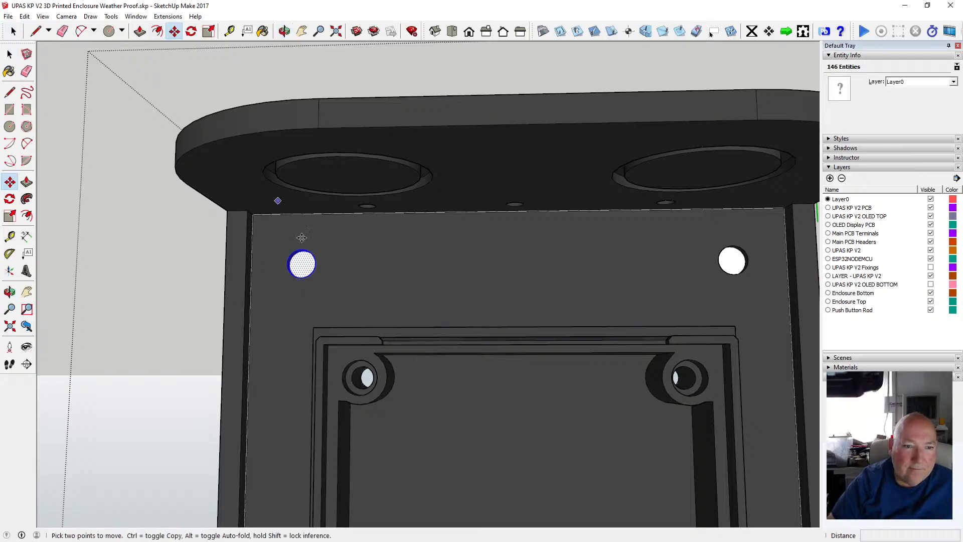
left_click(316, 263)
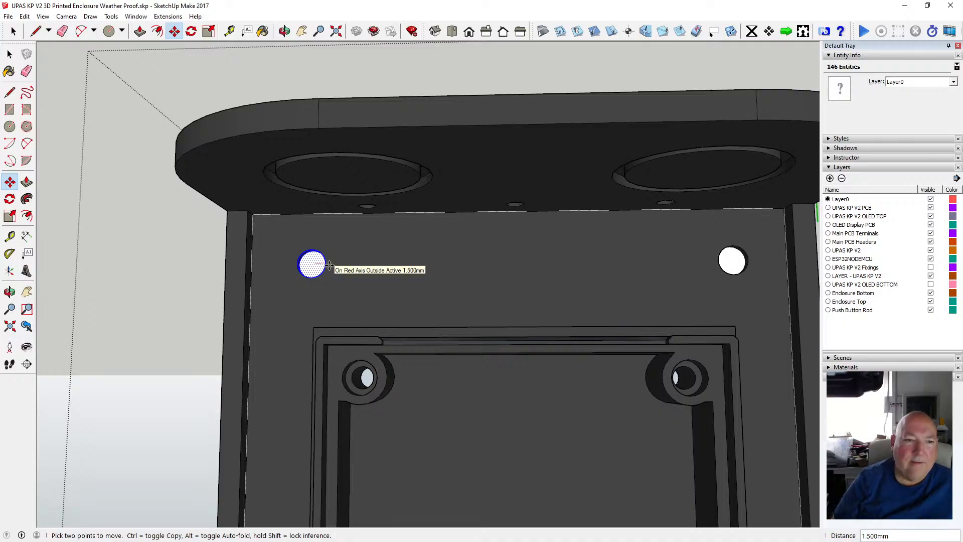
type("3")
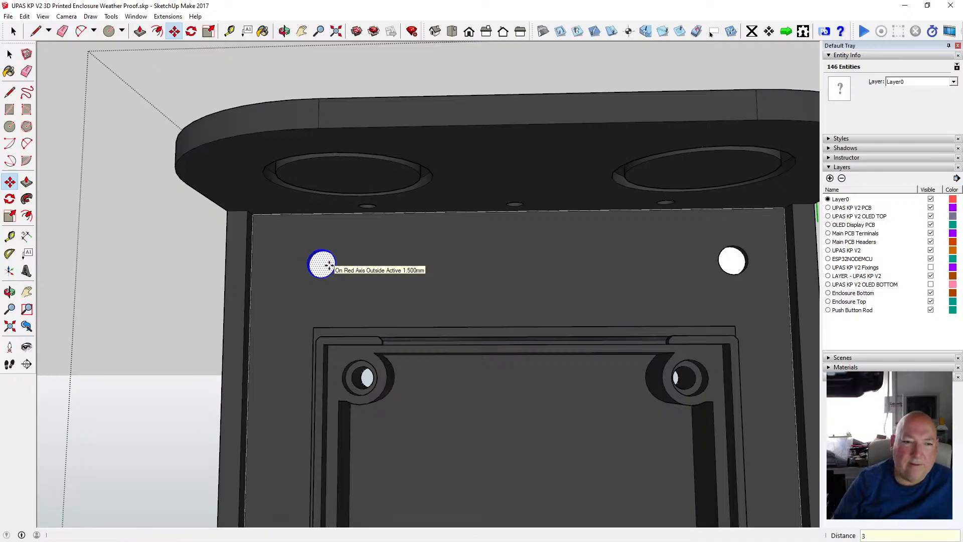
key("Return")
Select the right mounting hole beside the shelf and move it 3 mm inward along the red axis.
key("space")
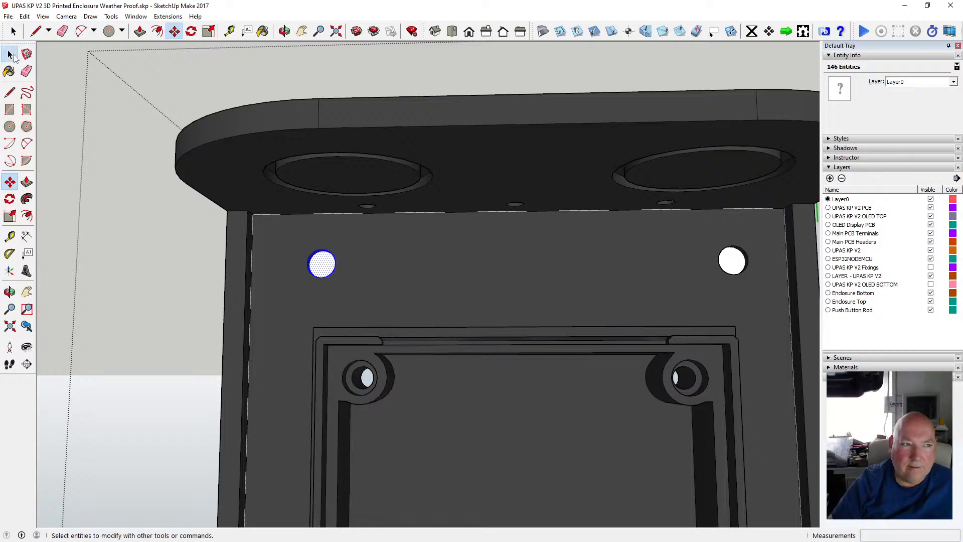
left_click_drag(709, 250, 759, 291)
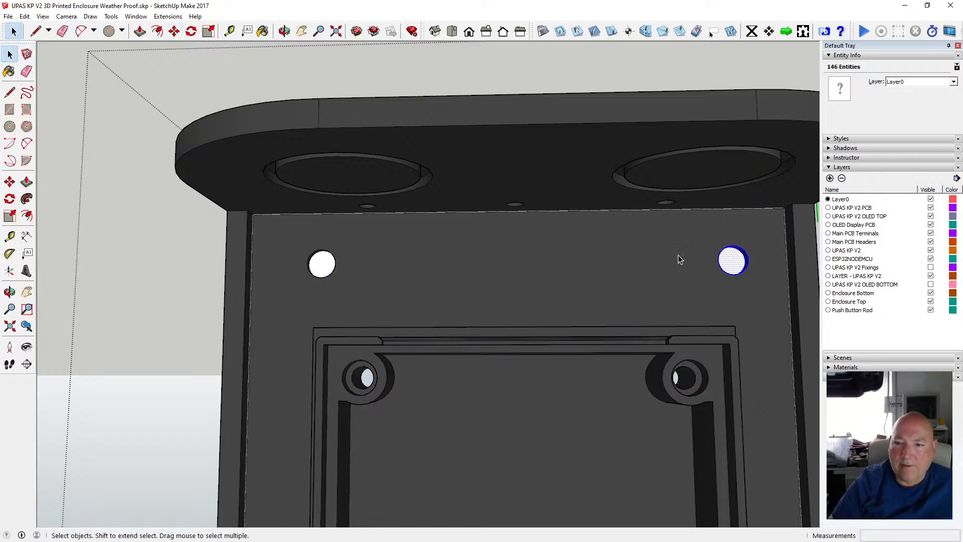
key("m")
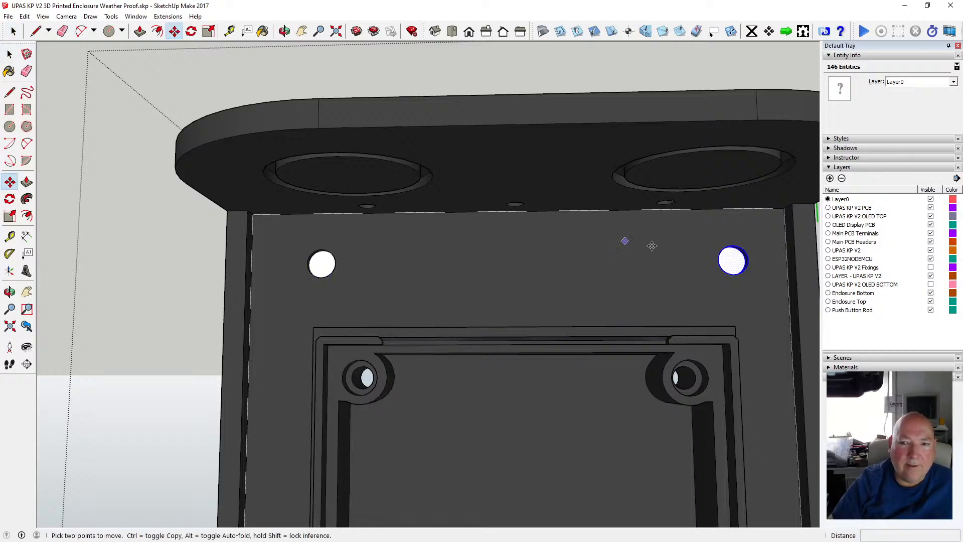
left_click(717, 259)
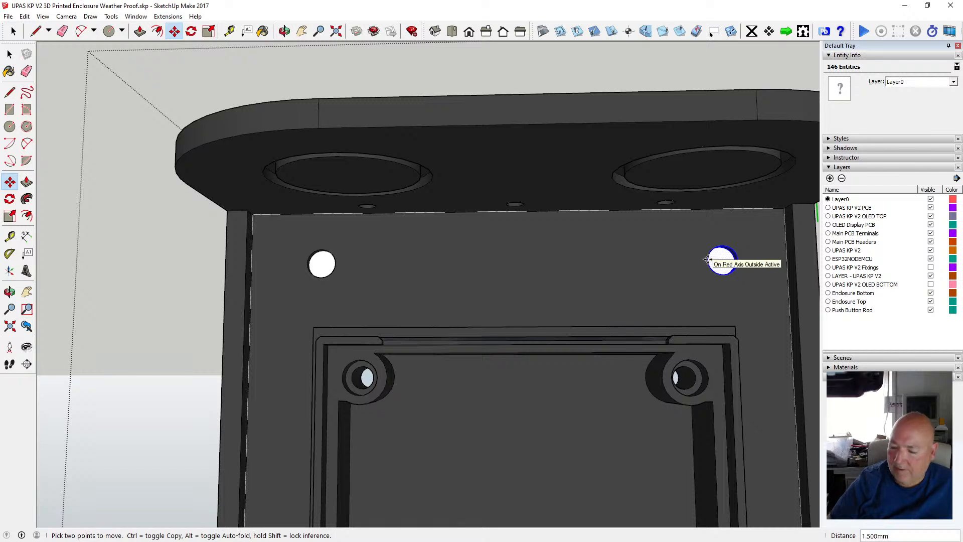
type("3")
key("Return")
Select the left mounting hole at the plate end opposite the shelf and move it 3 mm inward along the red axis.
key("o")
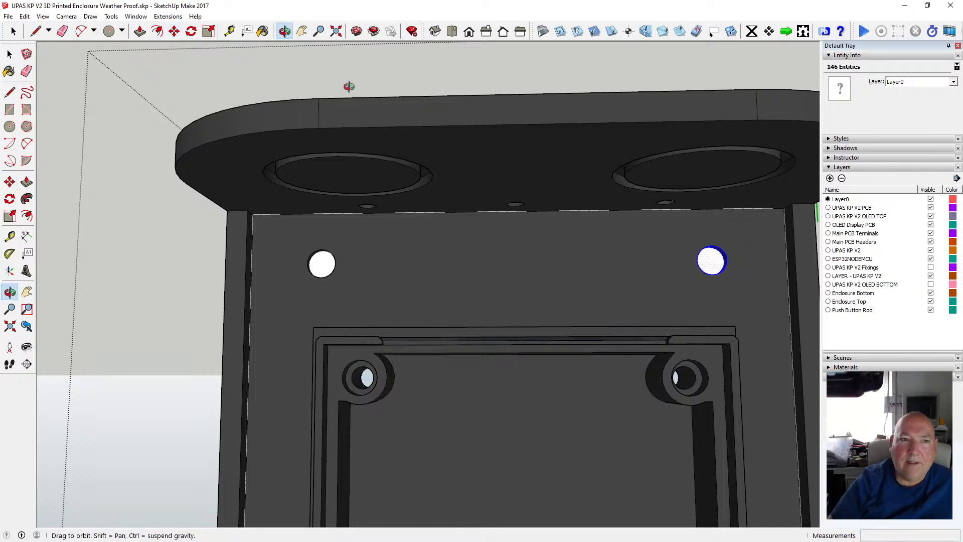
scroll(452, 226, "down", 3)
scroll(452, 227, "down", 3)
scroll(447, 439, "up", 5)
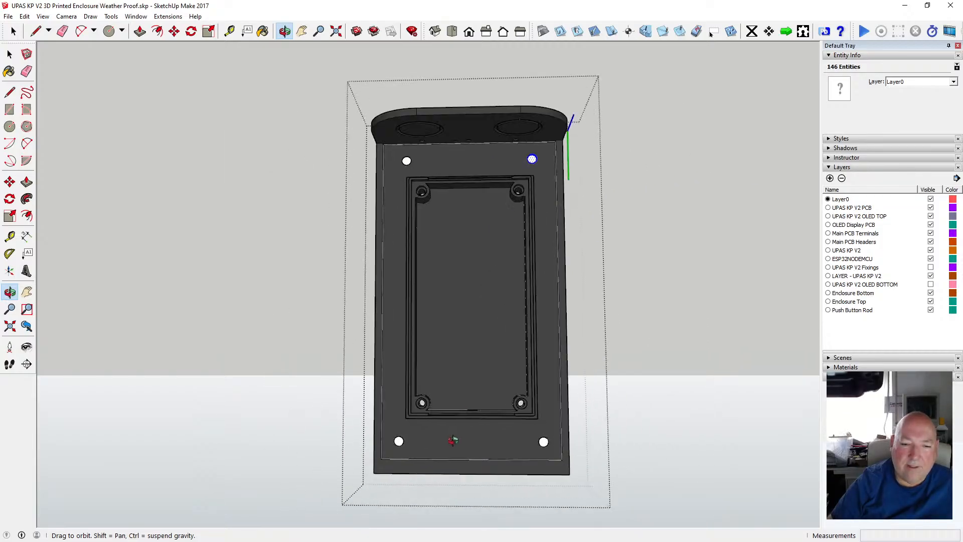
scroll(443, 442, "up", 2)
key("space")
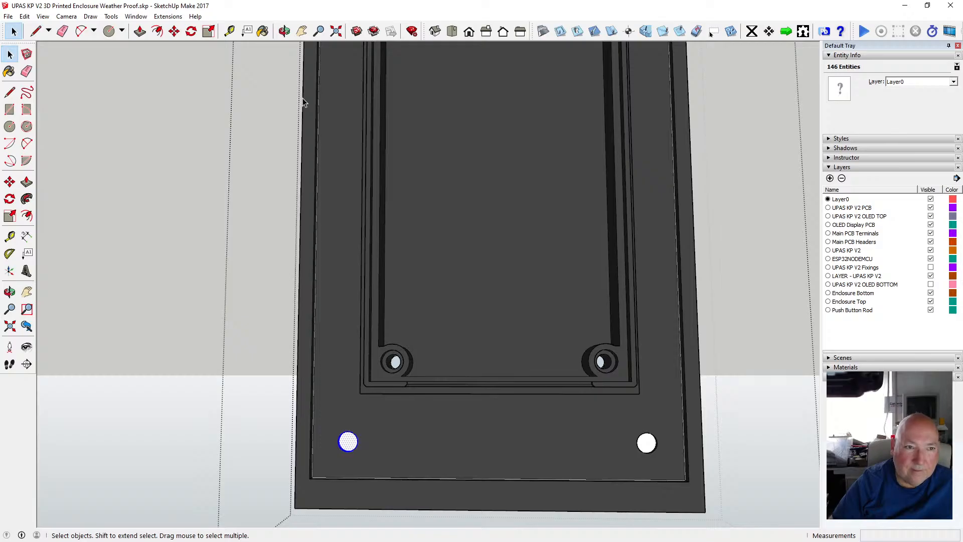
key("m")
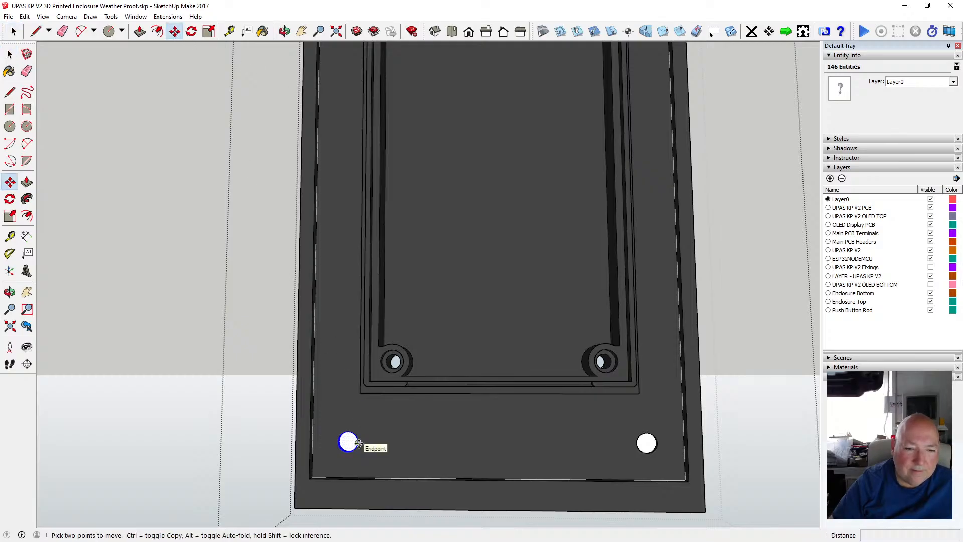
left_click(361, 443)
type("3")
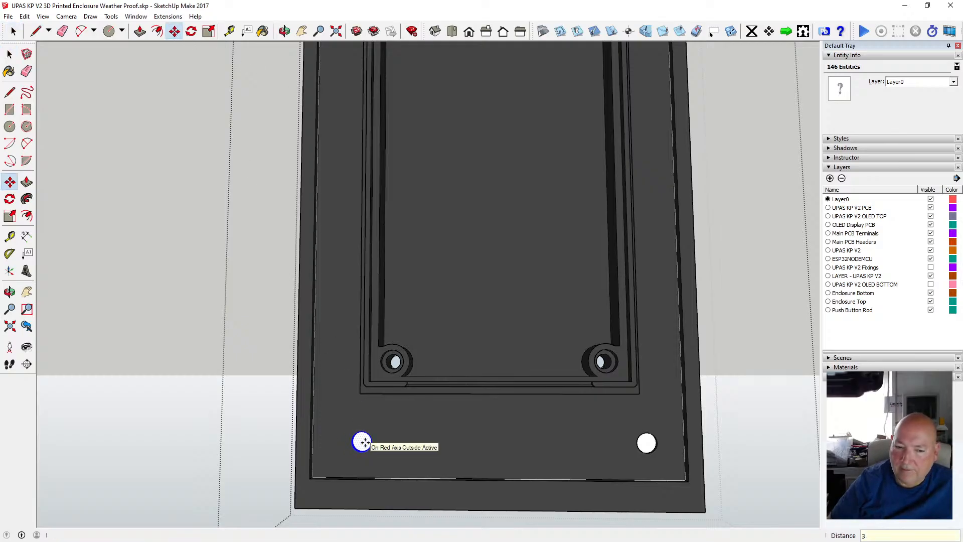
Select the right mounting hole at the plate end opposite the shelf and move it 3 mm inward along the red axis.
left_click(10, 56)
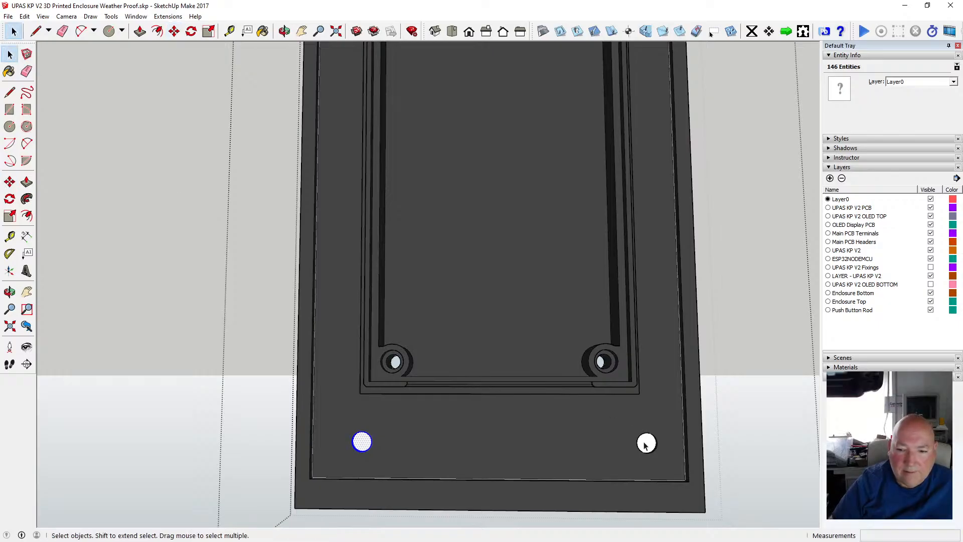
left_click_drag(618, 420, 675, 471)
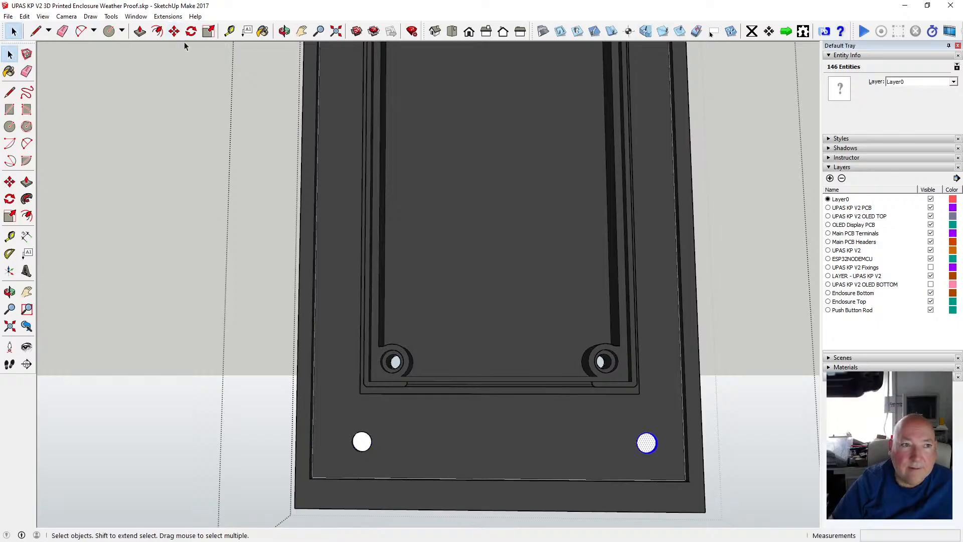
key("m")
left_click(637, 442)
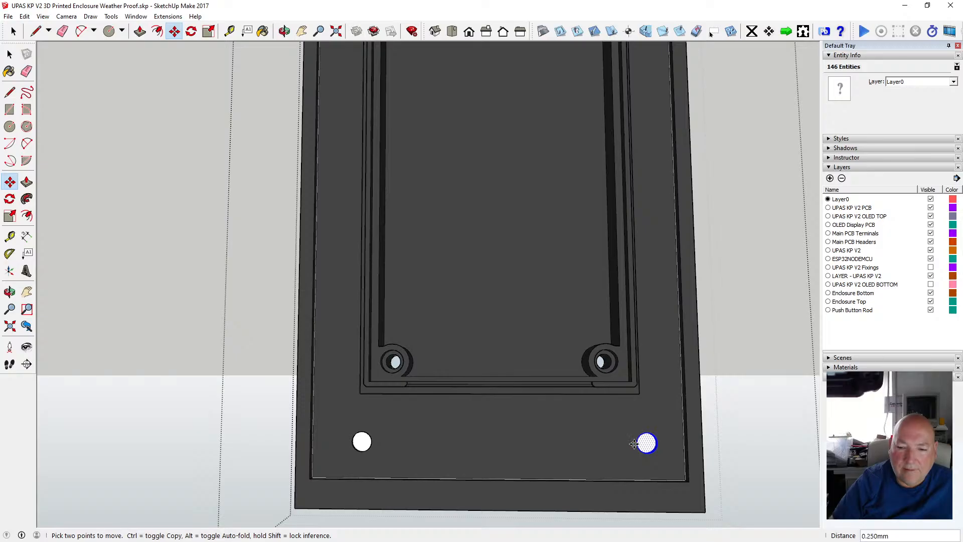
type("3")
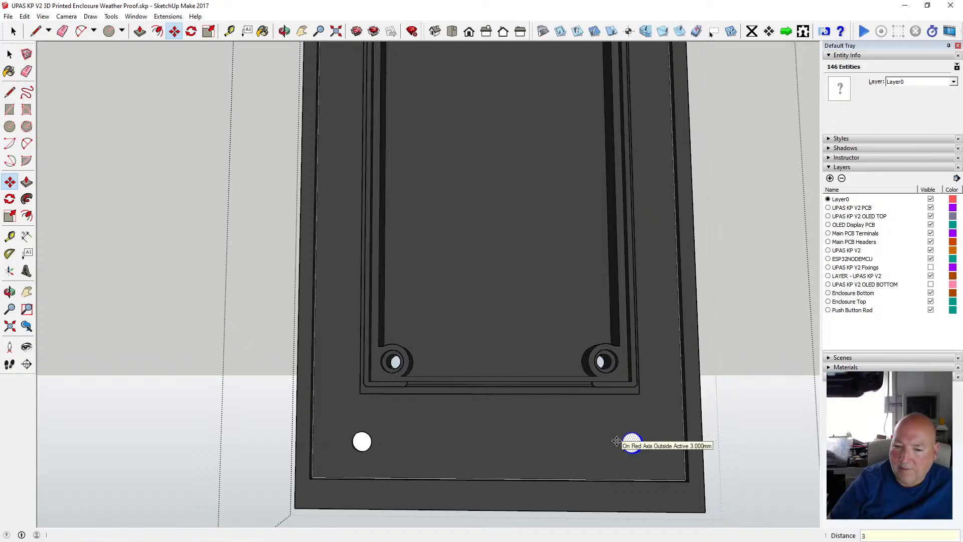
key("Return")
key("space")
Finish editing the base plate with the shelf and return to the complete enclosure model.
left_click(284, 31)
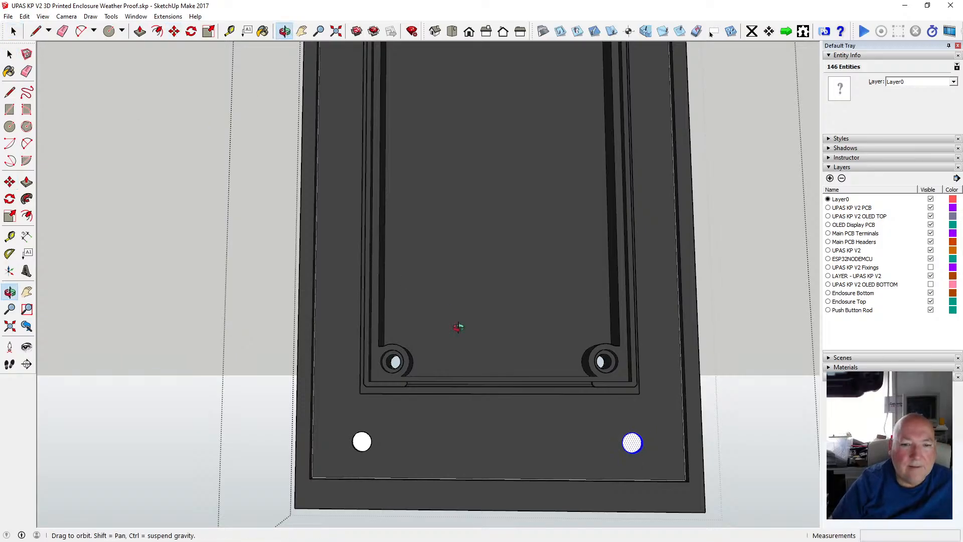
left_click_drag(455, 327, 376, 329)
scroll(449, 319, "down", 3)
left_click_drag(443, 328, 335, 251)
key("space")
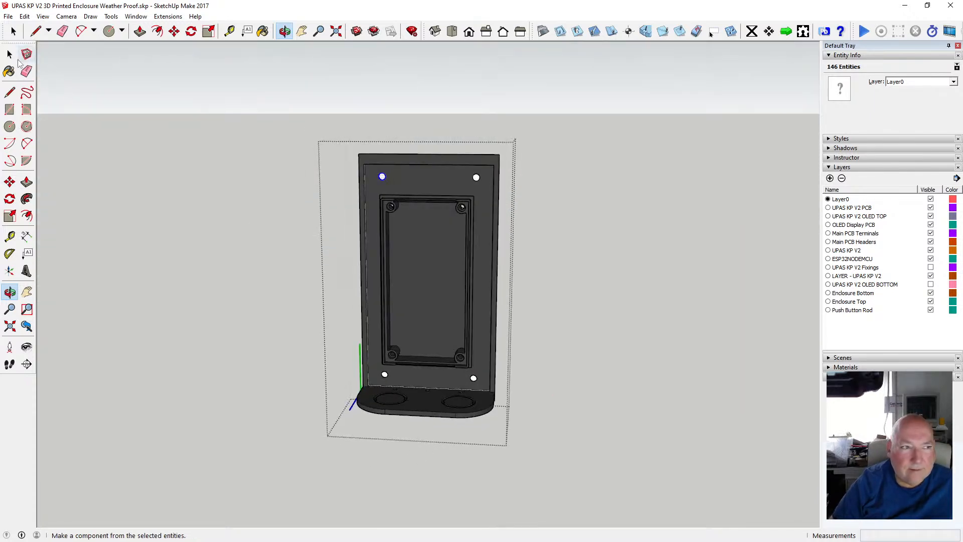
scroll(386, 295, "up", 3)
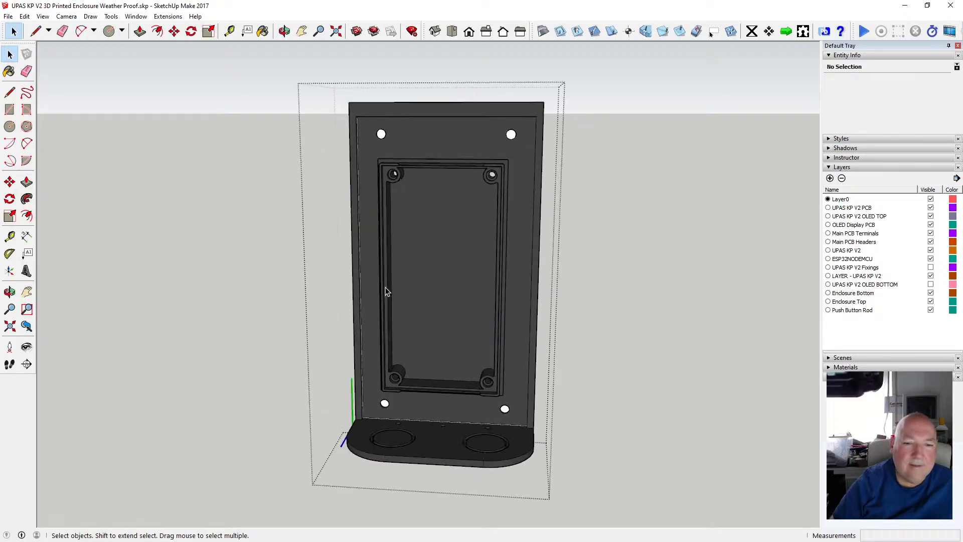
left_click(589, 119)
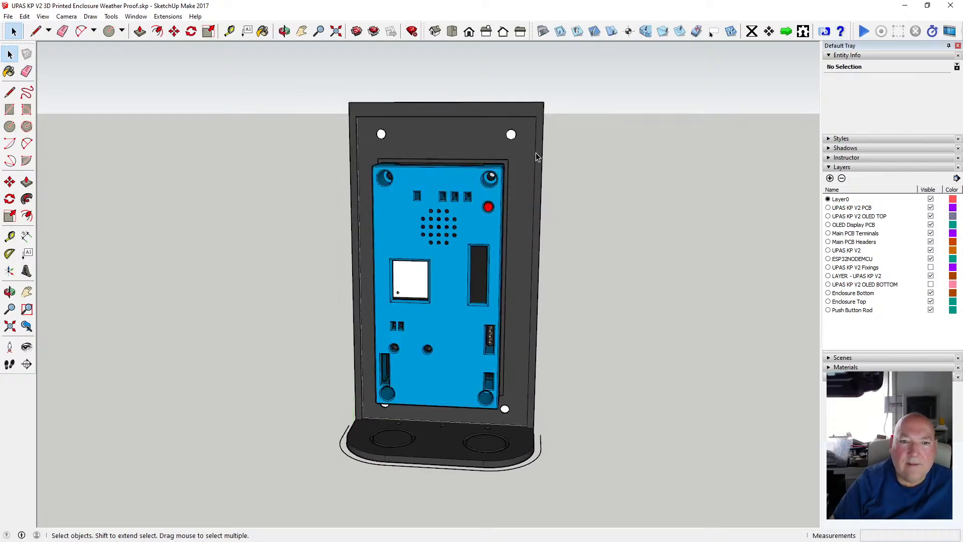
Examine the narrowed base plate's sides and the shelf's underside against the offset outlines running around the shelf.
key("o")
left_click_drag(312, 118, 507, 262)
scroll(516, 217, "up", 2)
scroll(513, 210, "down", 3)
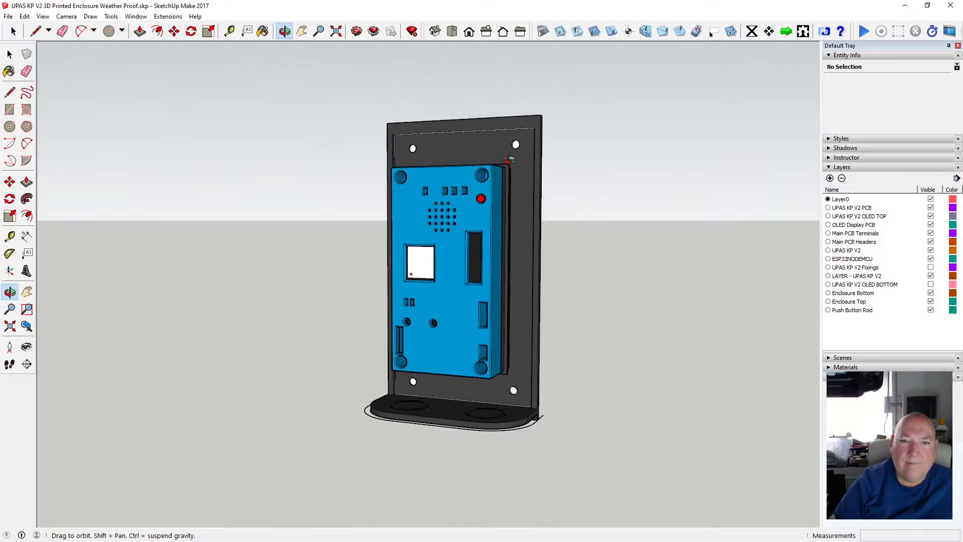
left_click_drag(510, 159, 475, 268)
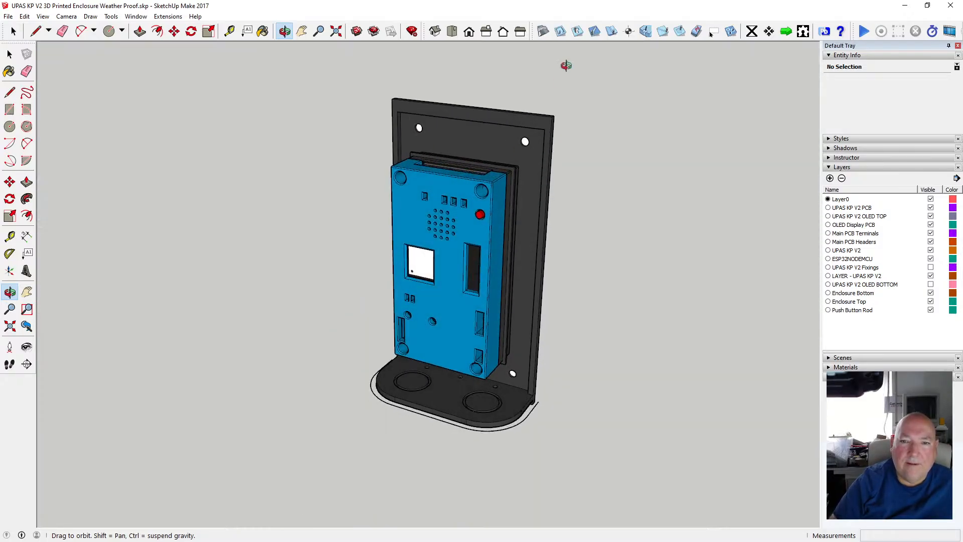
left_click_drag(555, 141, 361, 163)
scroll(381, 129, "up", 6)
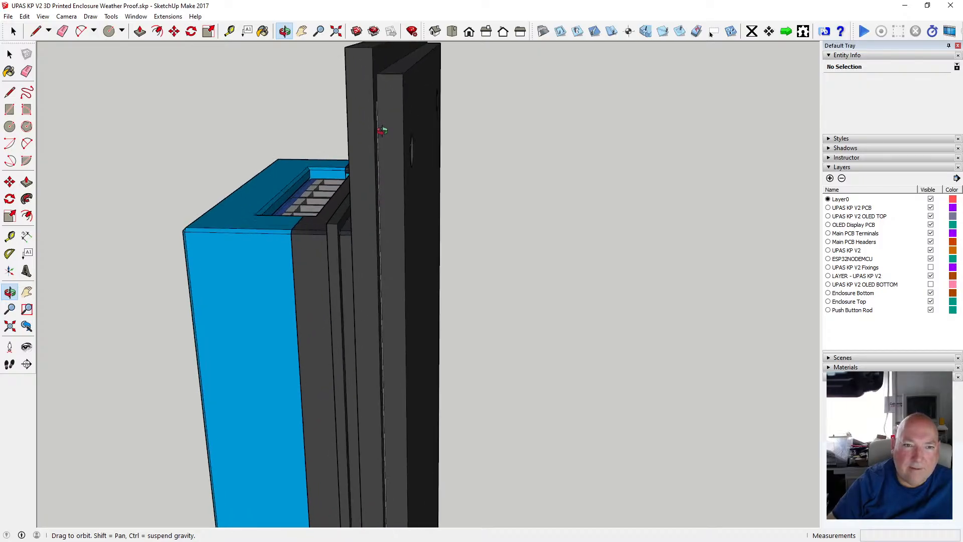
left_click_drag(381, 129, 410, 127)
scroll(410, 128, "down", 5)
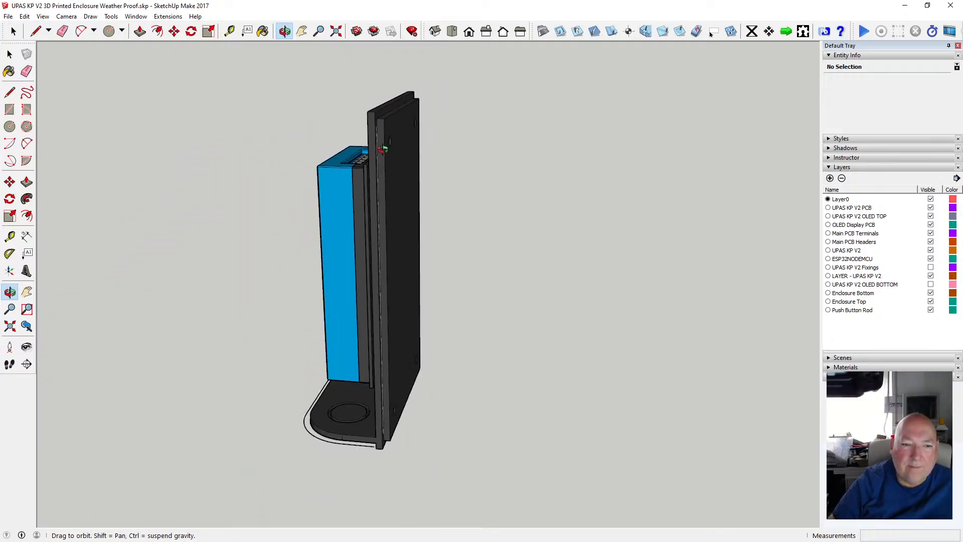
left_click_drag(334, 250, 401, 373)
left_click_drag(345, 417, 279, 406)
scroll(296, 451, "up", 4)
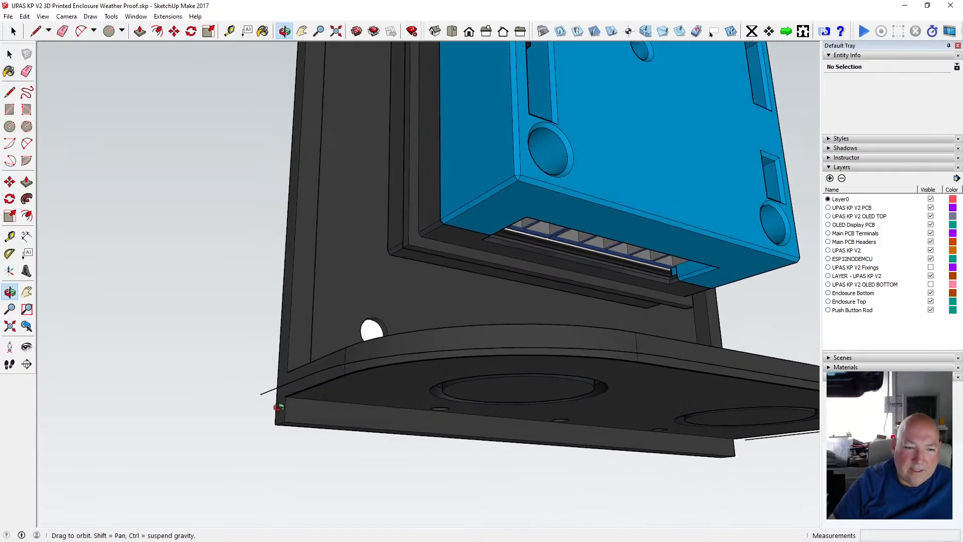
left_click_drag(341, 378, 317, 407)
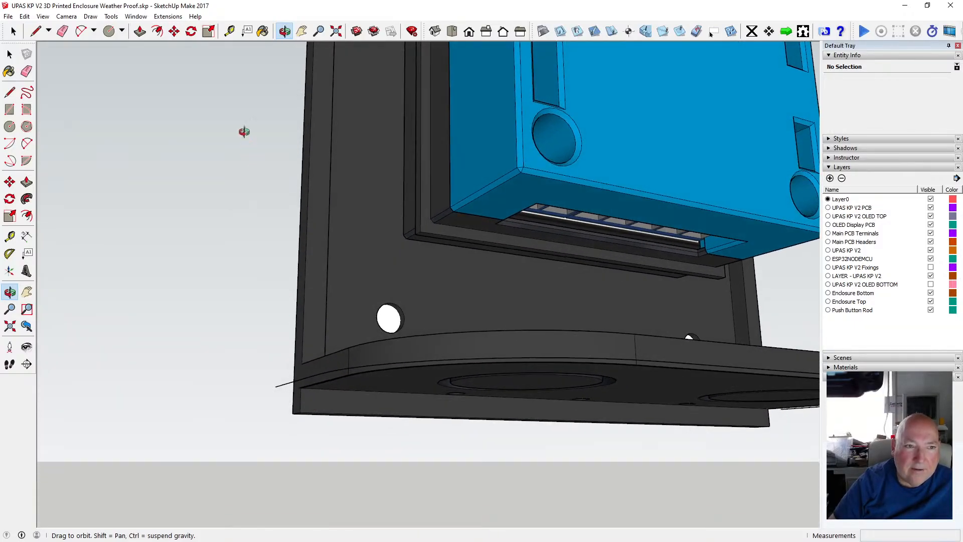
scroll(350, 370, "up", 8)
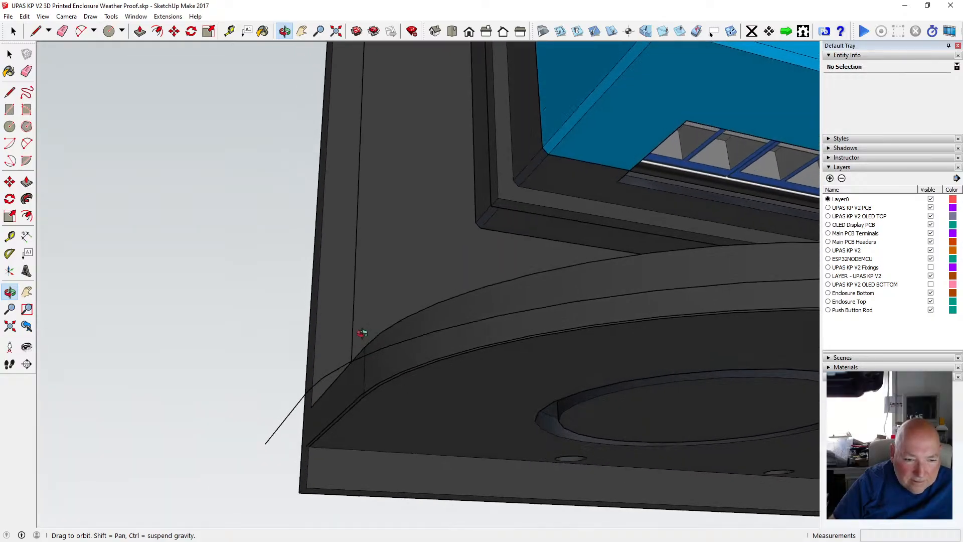
scroll(254, 356, "down", 2)
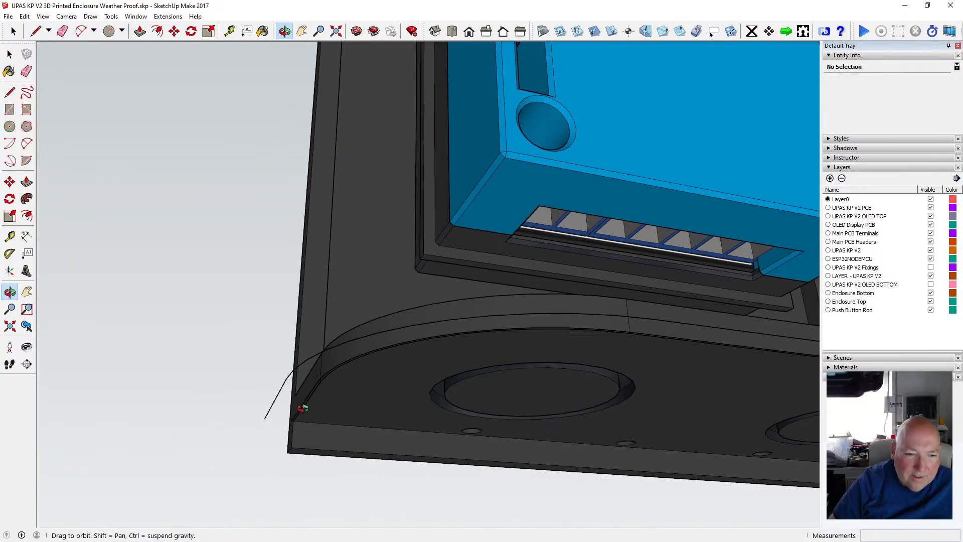
Select the edges of the inner and outer offset outlines around the shelf together, including their straight runs and corner arcs.
key("space")
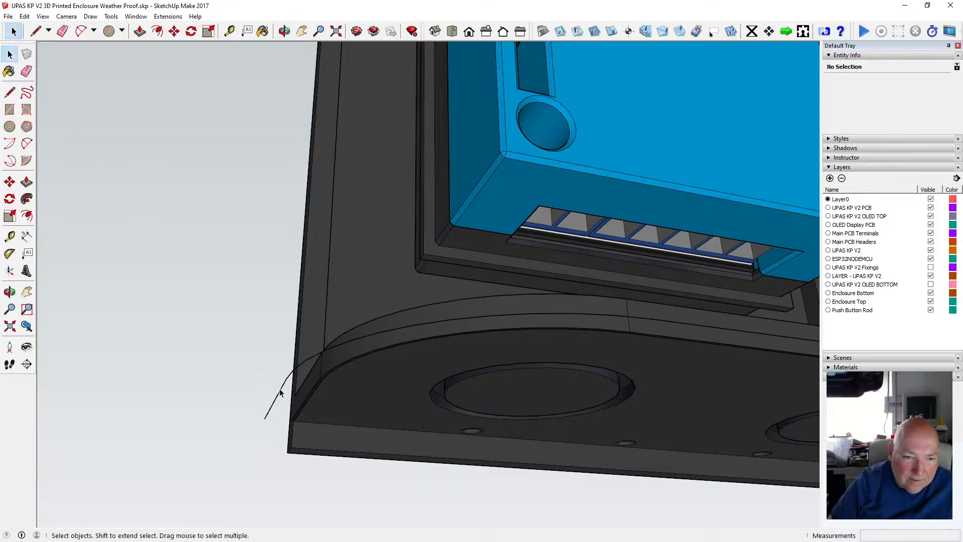
left_click(294, 400)
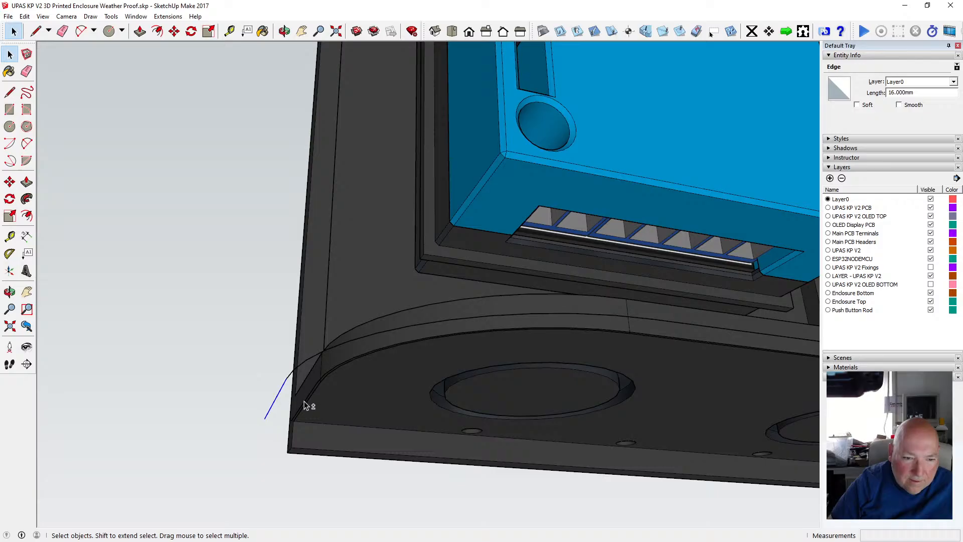
left_click(324, 379, "shift")
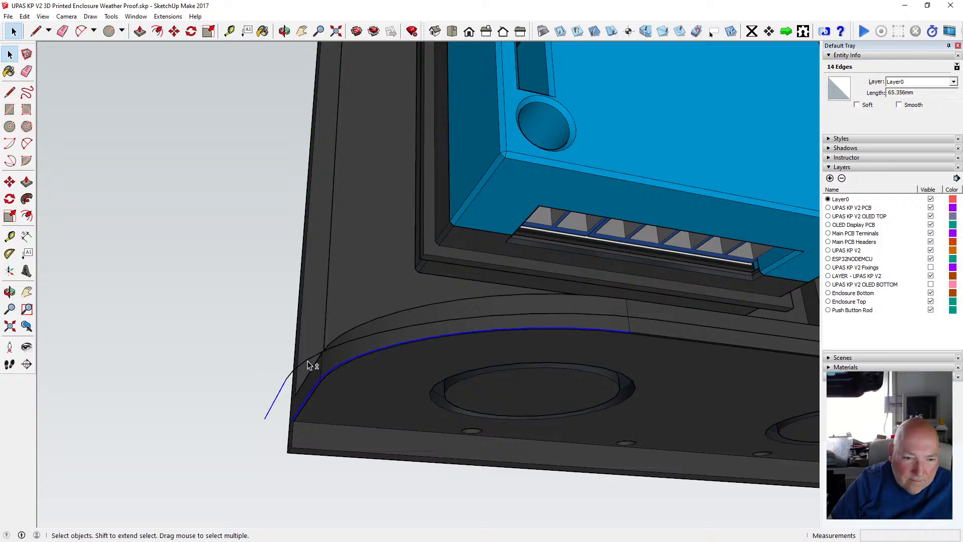
left_click(308, 361, "shift")
left_click(637, 332, "shift")
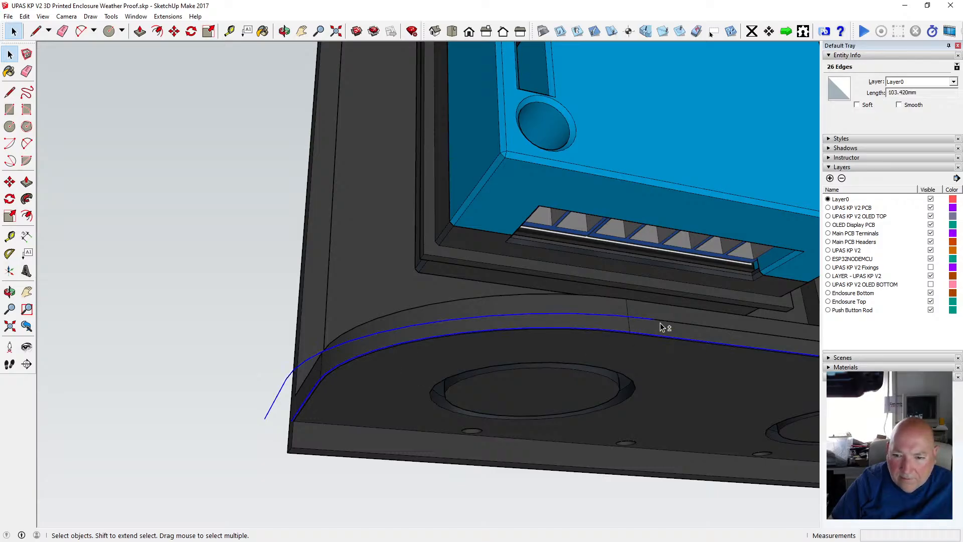
left_click(661, 319, "shift")
scroll(152, 332, "down", 2)
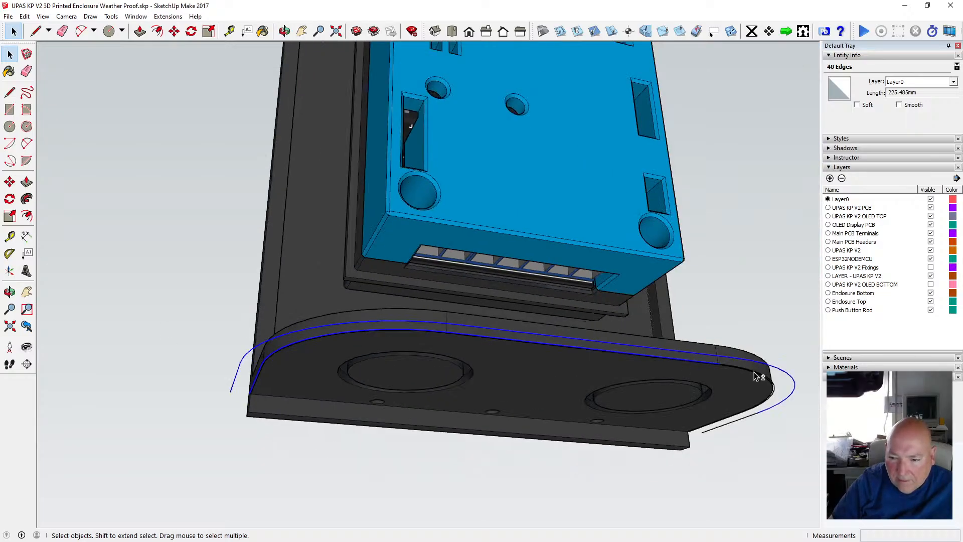
left_click(739, 419, "shift")
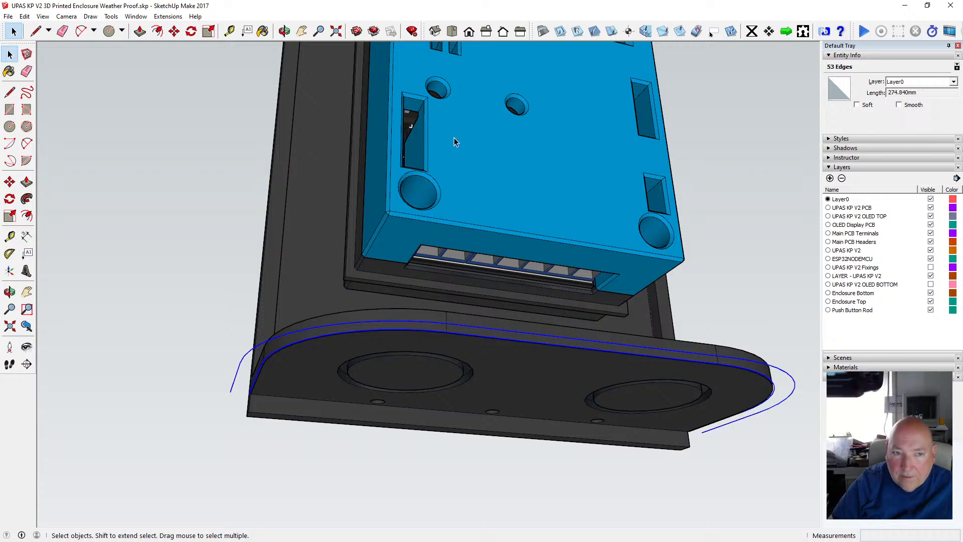
left_click(285, 31)
left_click_drag(804, 336, 727, 298)
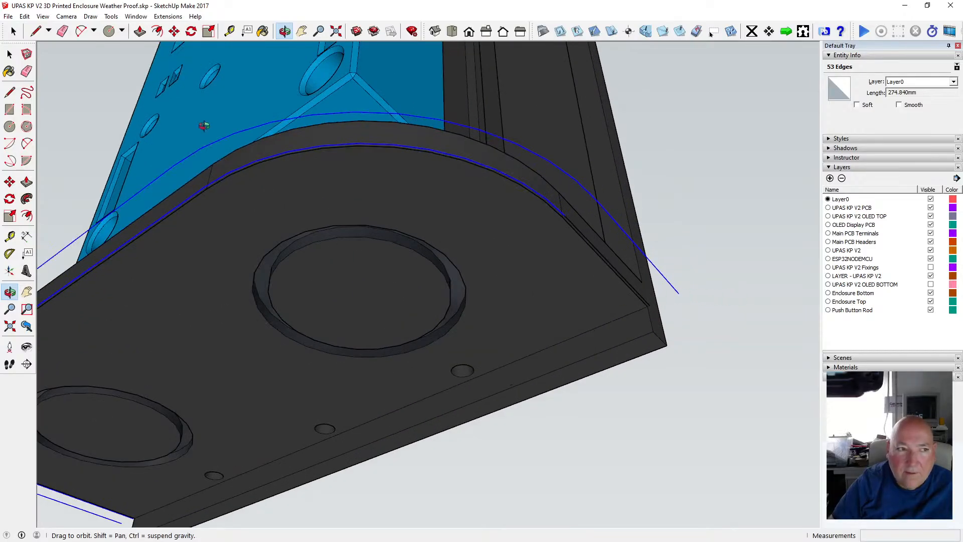
Add the remaining straight inner edge to the selected outlines and move them 3 mm down along the blue axis.
left_click(9, 54)
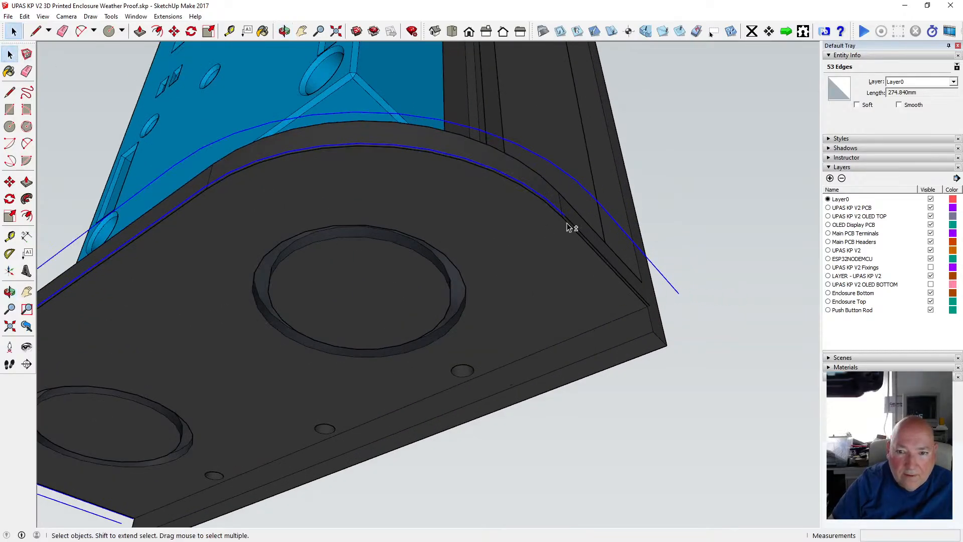
left_click(573, 237, "shift")
scroll(589, 234, "down", 3)
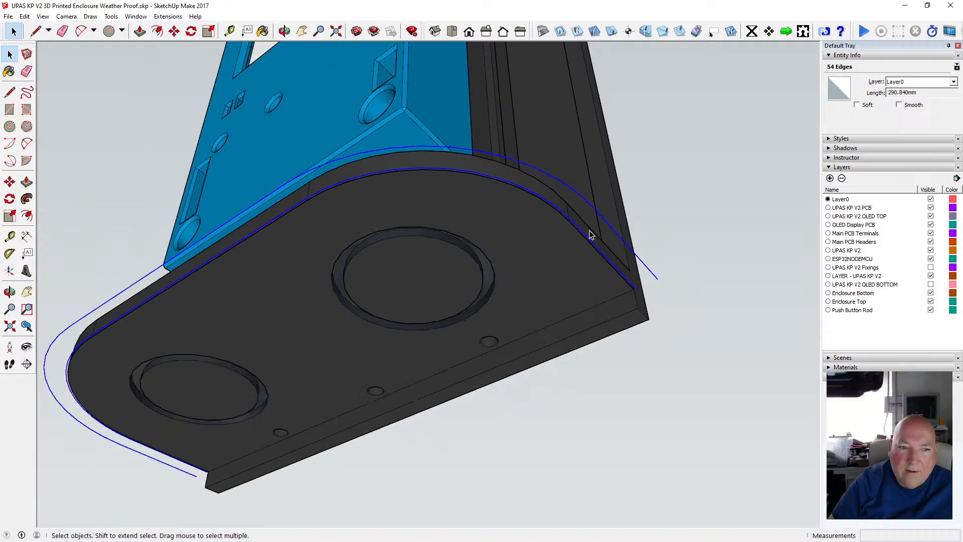
left_click(285, 31)
left_click_drag(312, 63, 372, 301)
left_click(175, 31)
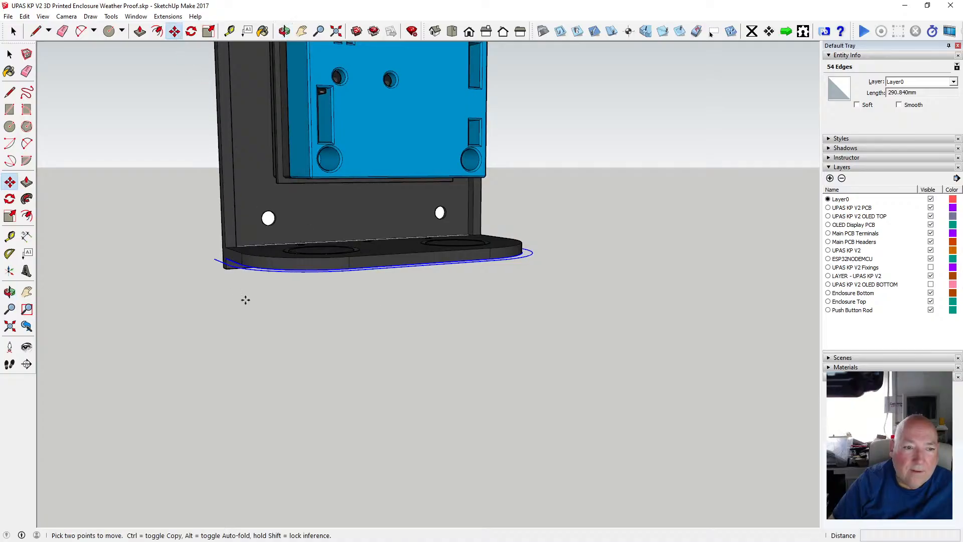
left_click(255, 271)
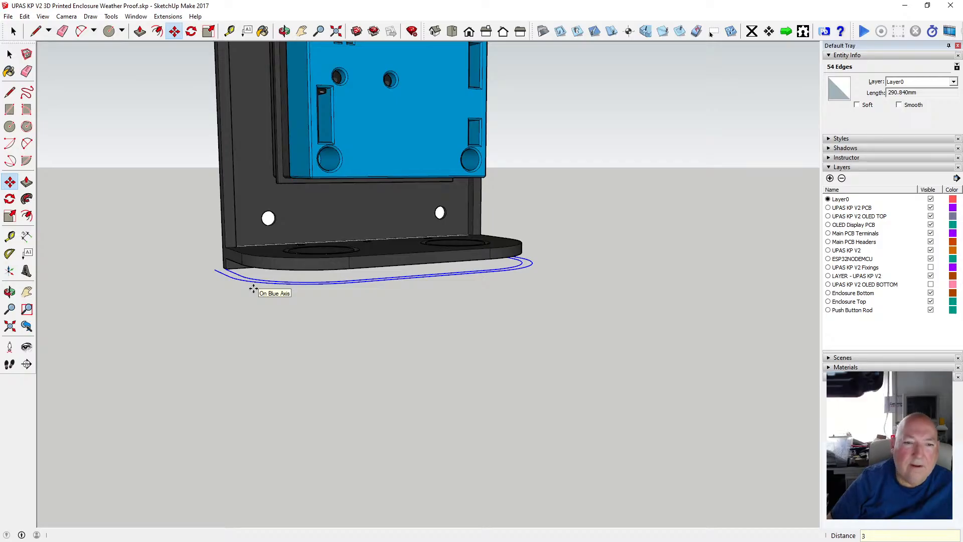
type("3")
key("Return")
scroll(215, 252, "up", 1)
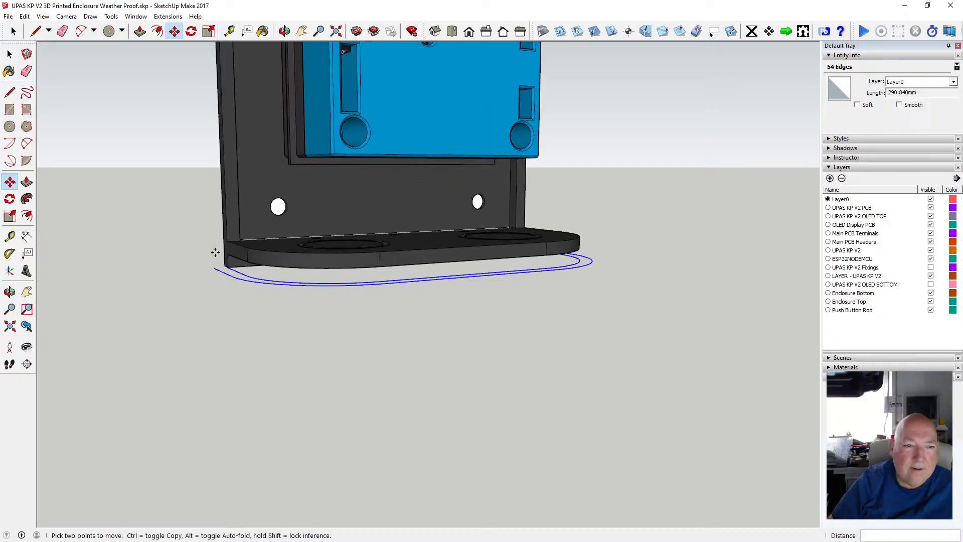
Draw a 6 mm line along the green axis from the inner outline's end, passing under the back plate.
left_click(284, 31)
left_click_drag(157, 266, 267, 317)
scroll(264, 309, "up", 3)
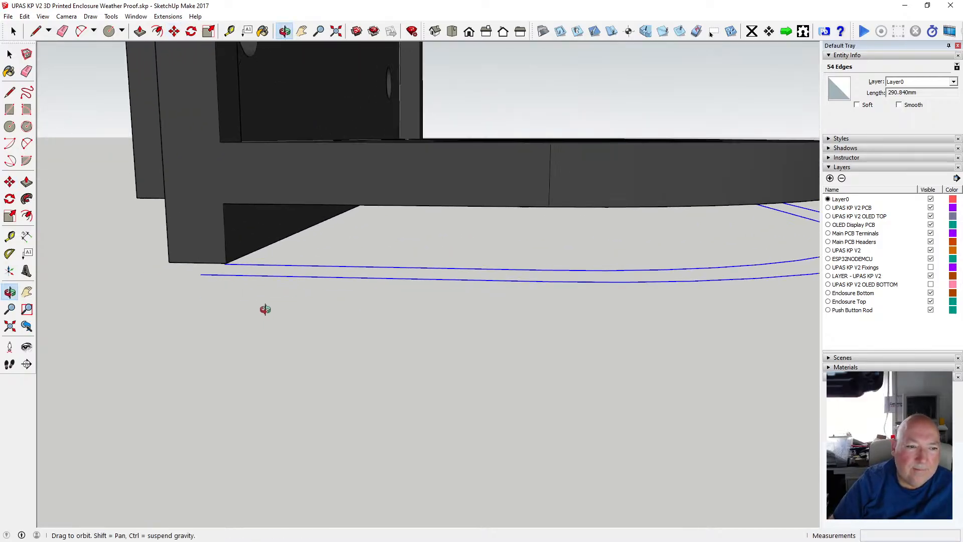
left_click_drag(206, 312, 250, 327)
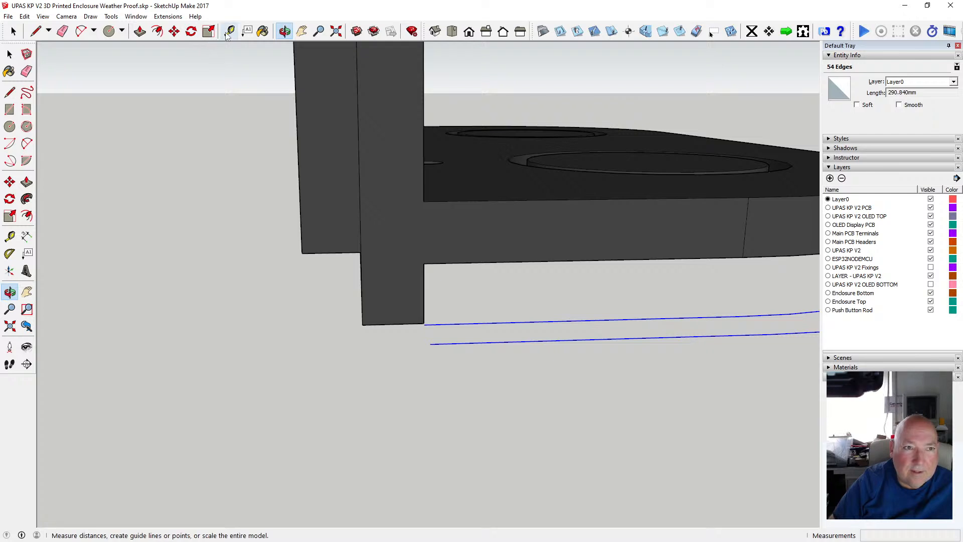
key("l")
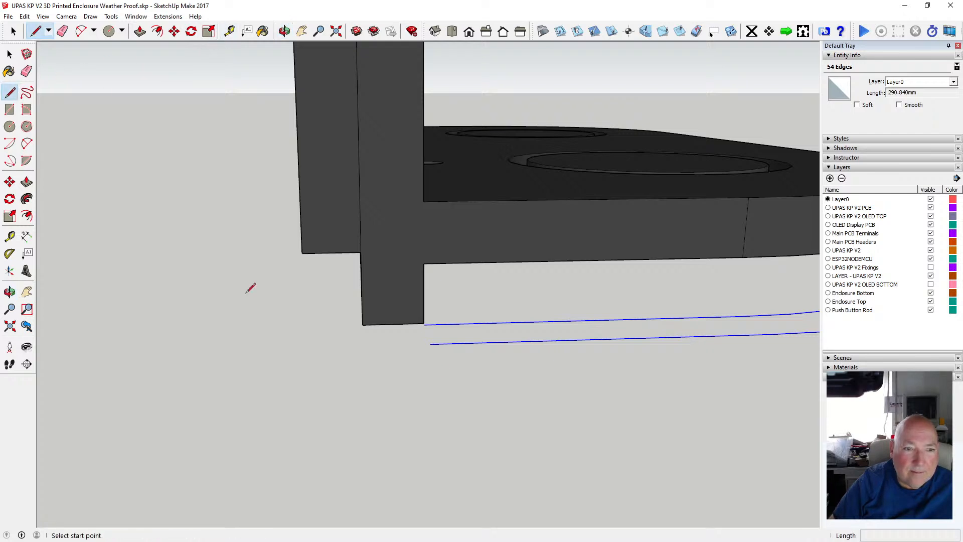
left_click(424, 324)
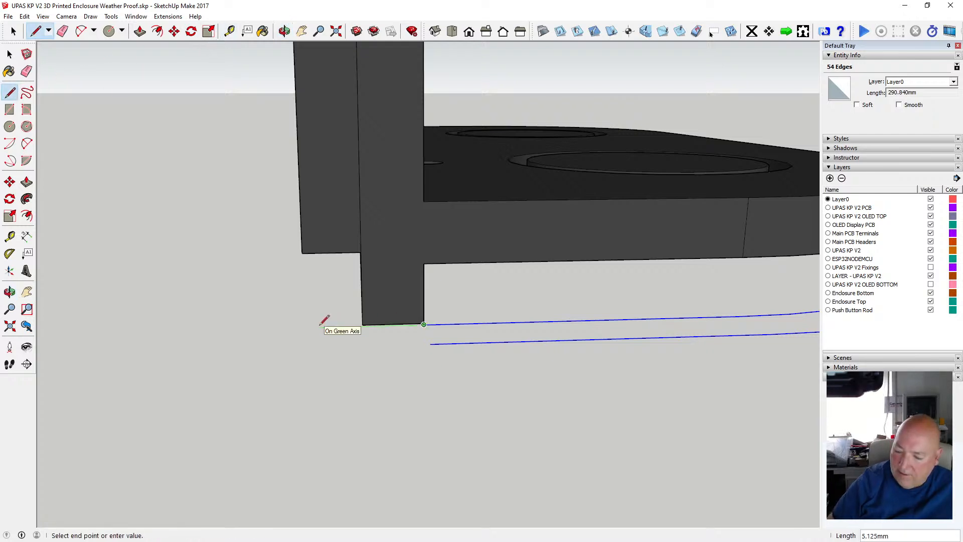
type("6")
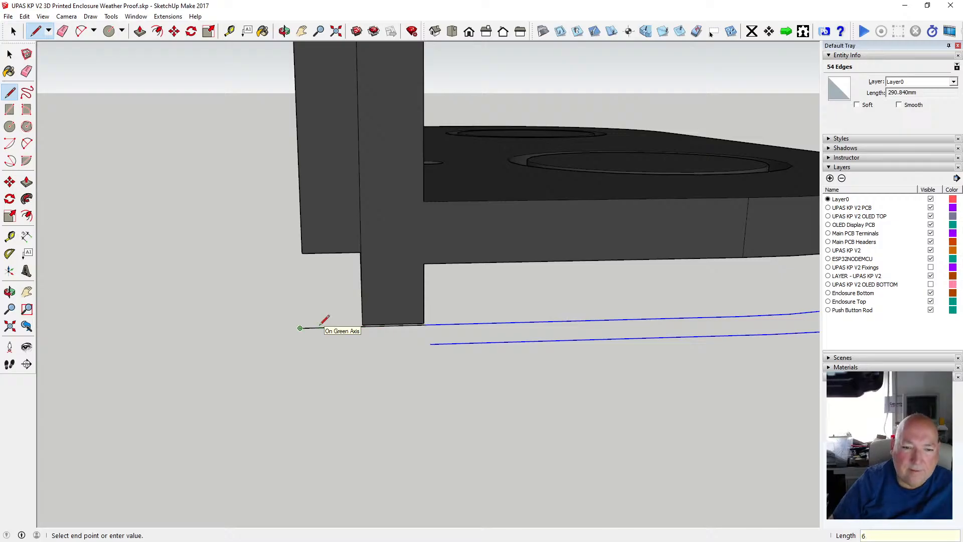
key("BackSpace")
type("7")
key("Return")
key("Escape")
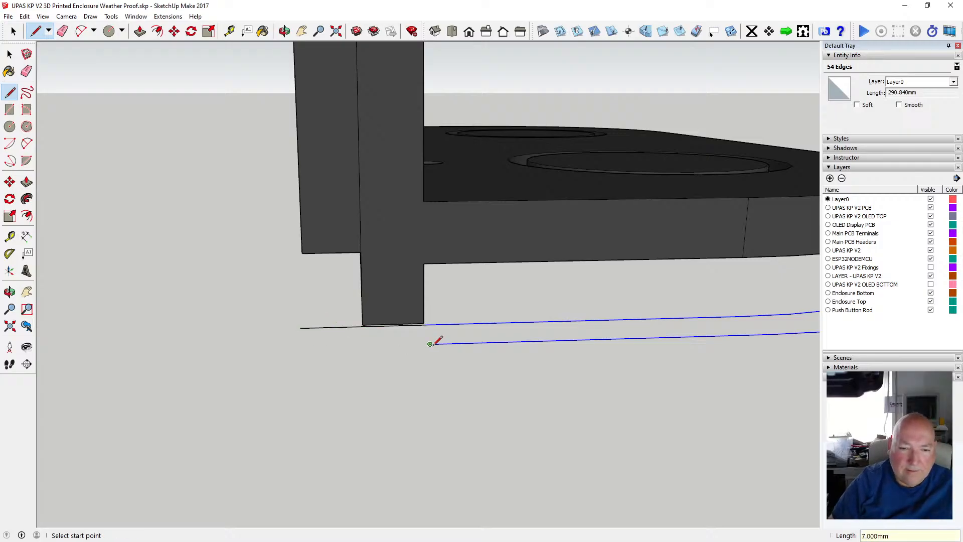
Draw a matching 6 mm line from the outer outline's end and connect both line ends to close this side.
left_click(430, 344)
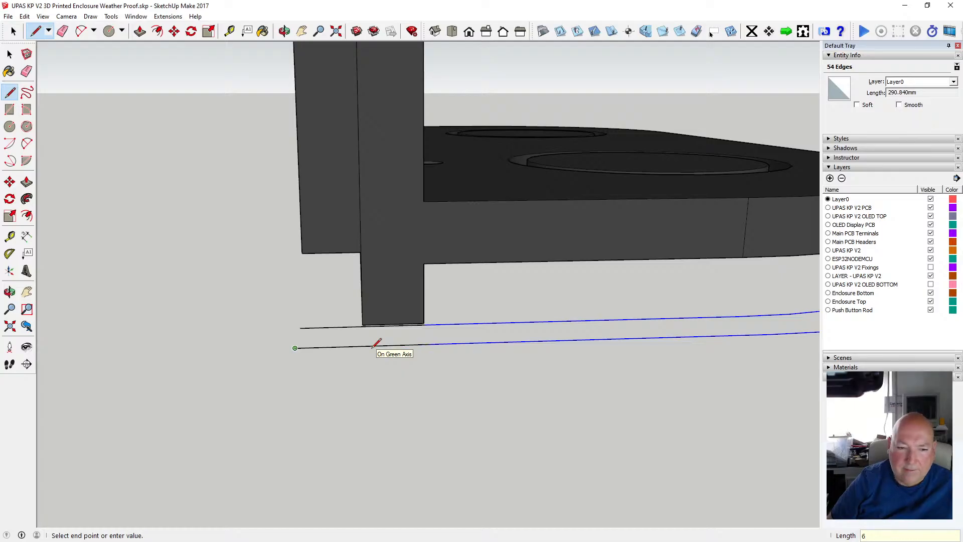
left_click(294, 348)
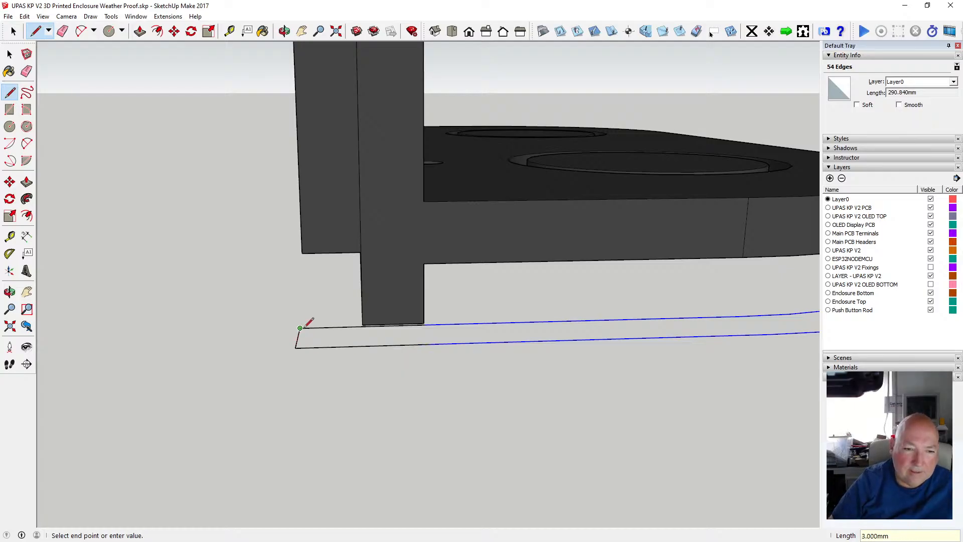
left_click(300, 328)
left_click(285, 31)
scroll(370, 283, "down", 3)
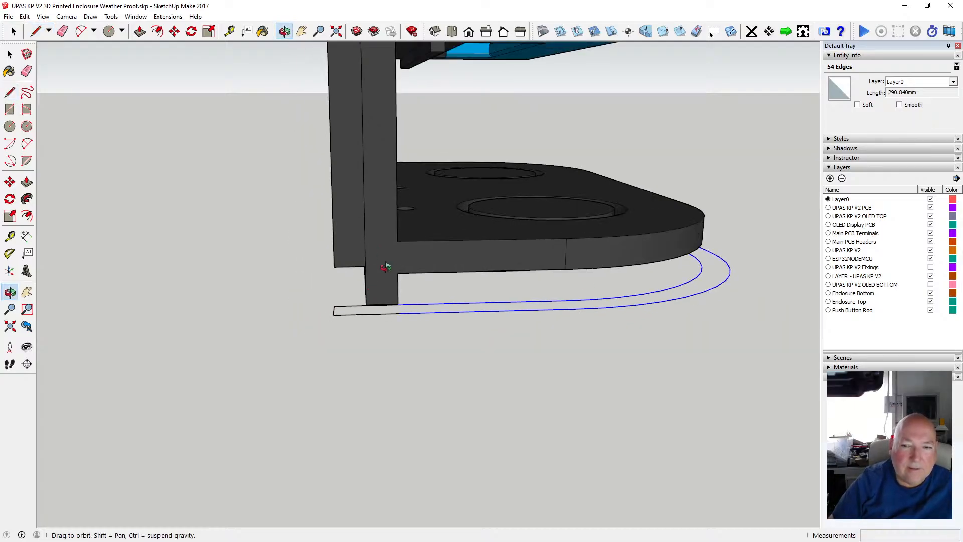
left_click_drag(385, 267, 221, 226)
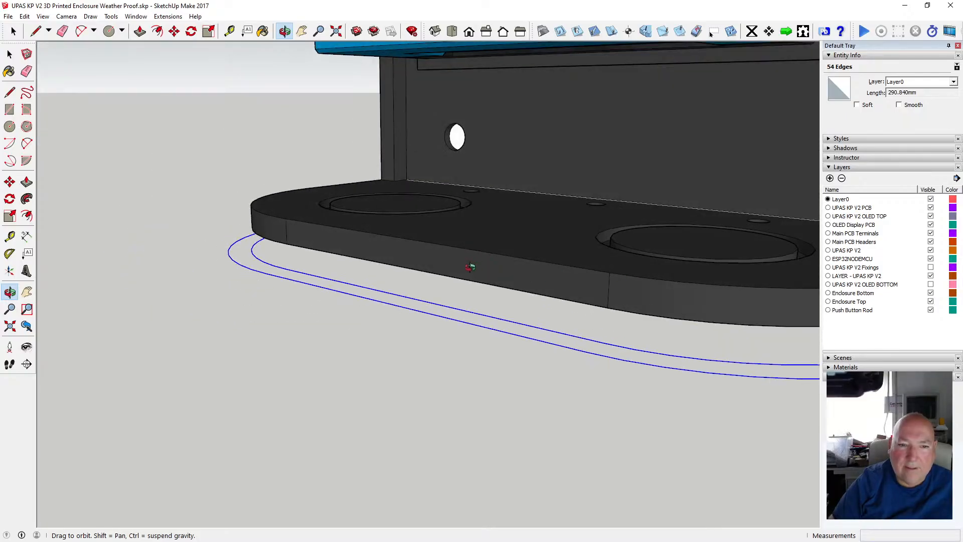
left_click_drag(470, 266, 659, 324)
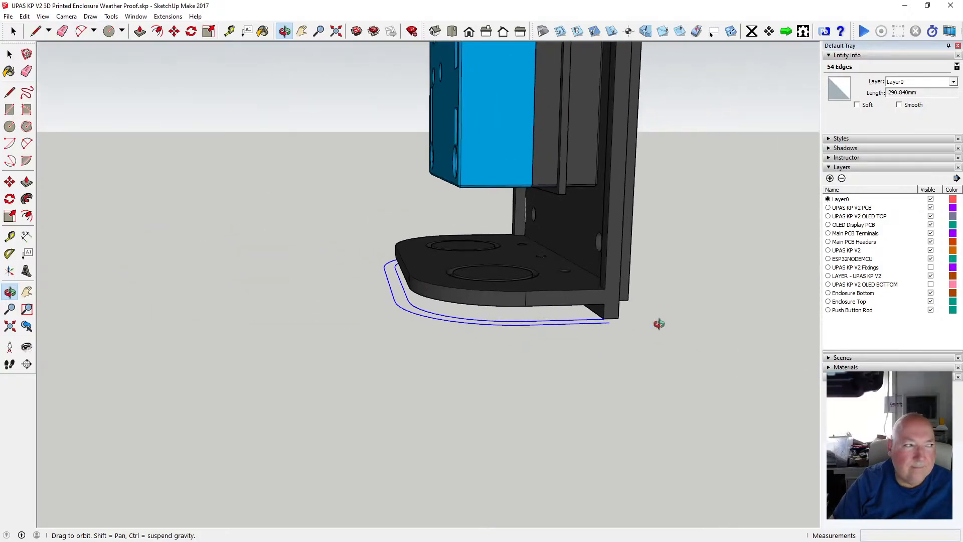
scroll(652, 316, "up", 2)
scroll(577, 314, "up", 5)
left_click_drag(577, 314, 482, 309)
left_click(9, 92)
left_click(610, 324)
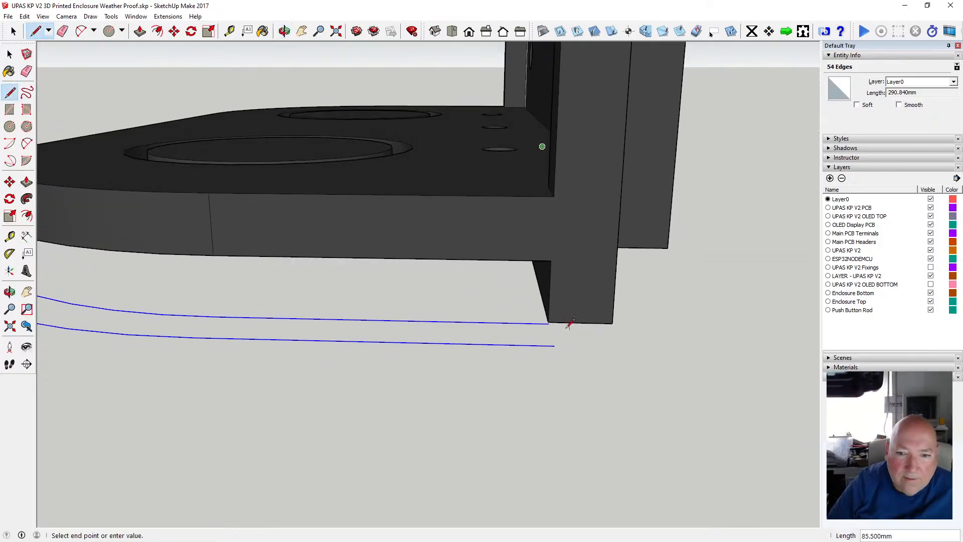
left_click(549, 323)
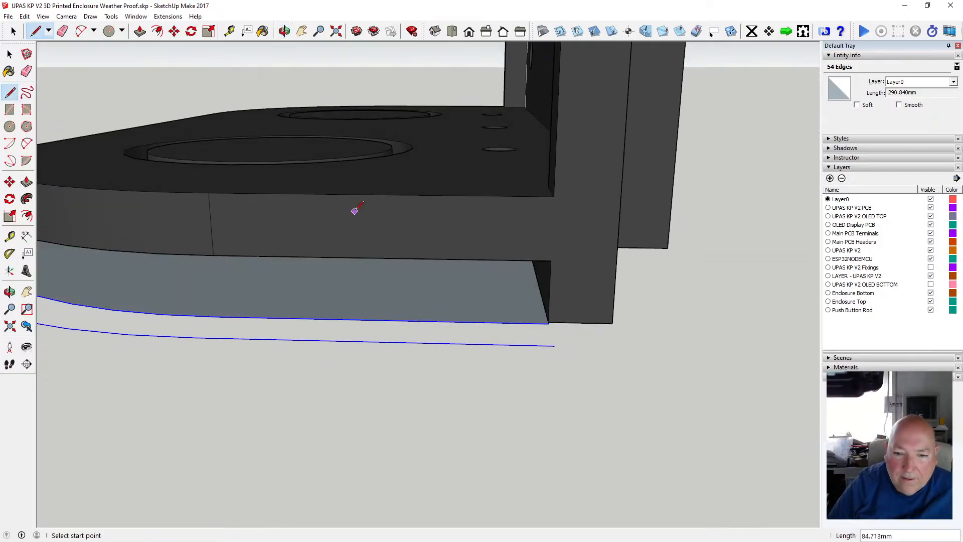
left_click(25, 16)
left_click(37, 27)
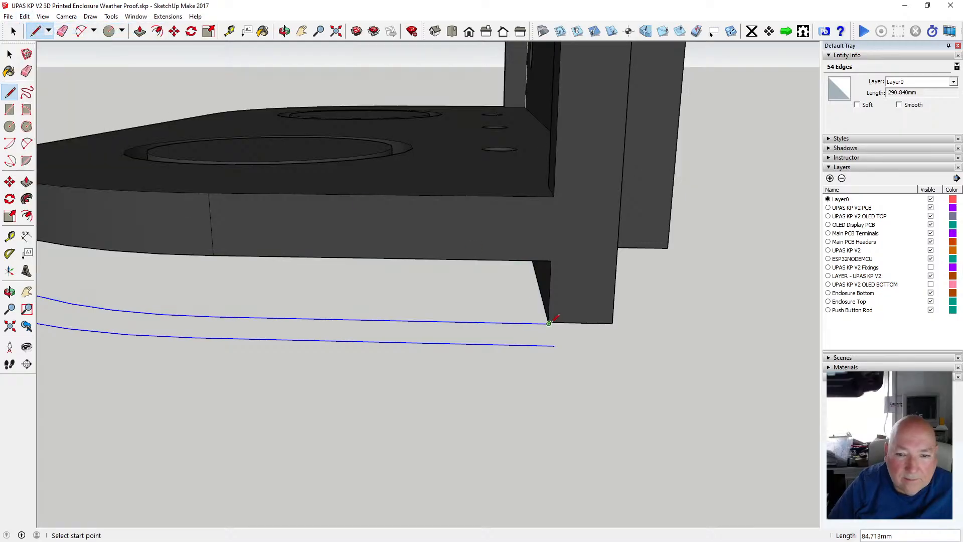
On the opposite side, extend both outline ends 6 mm along the green axis and close the strip with a connecting line.
left_click(549, 323)
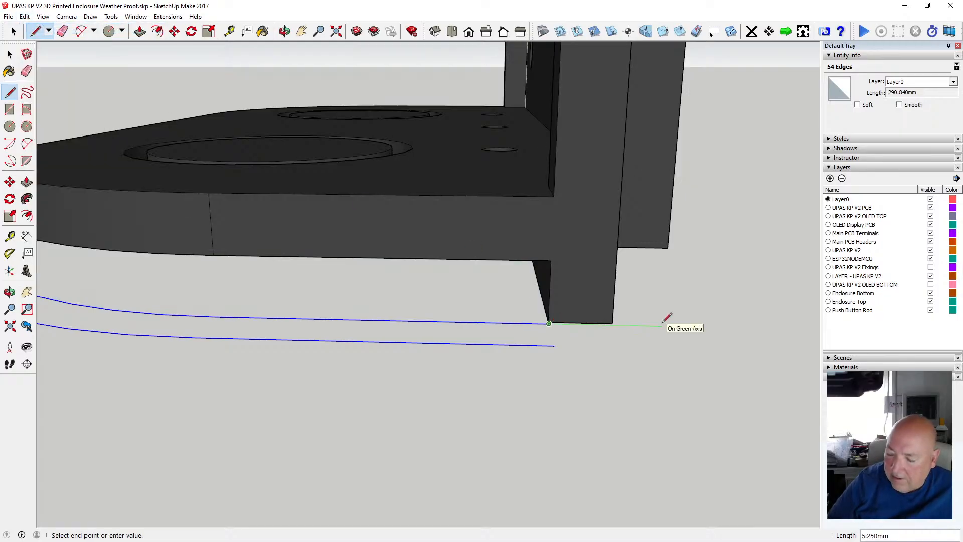
left_click(678, 326)
key("Escape")
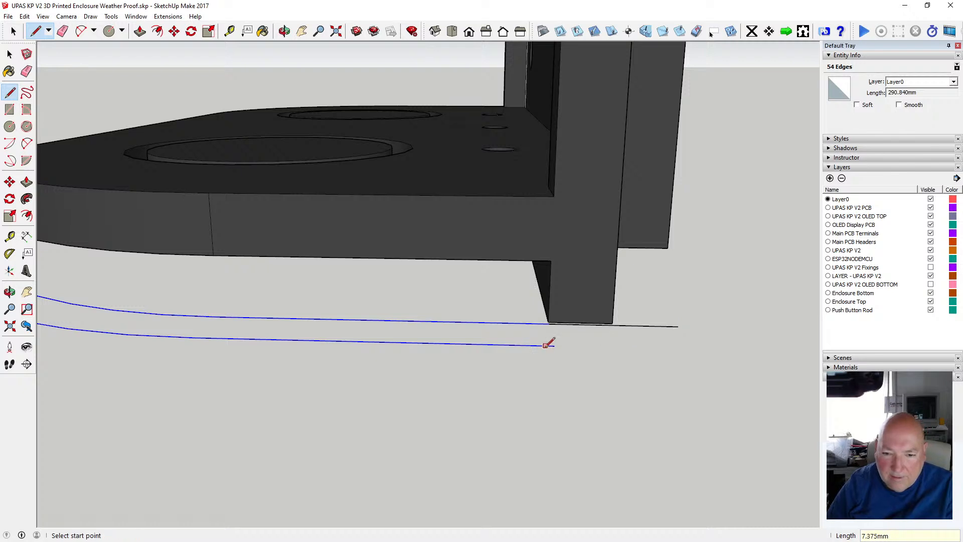
left_click(555, 345)
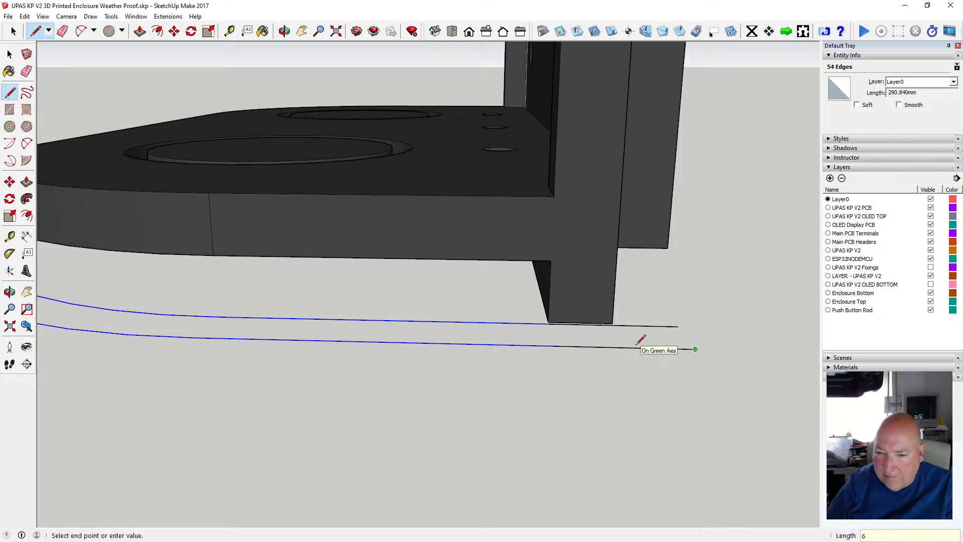
left_click(679, 326)
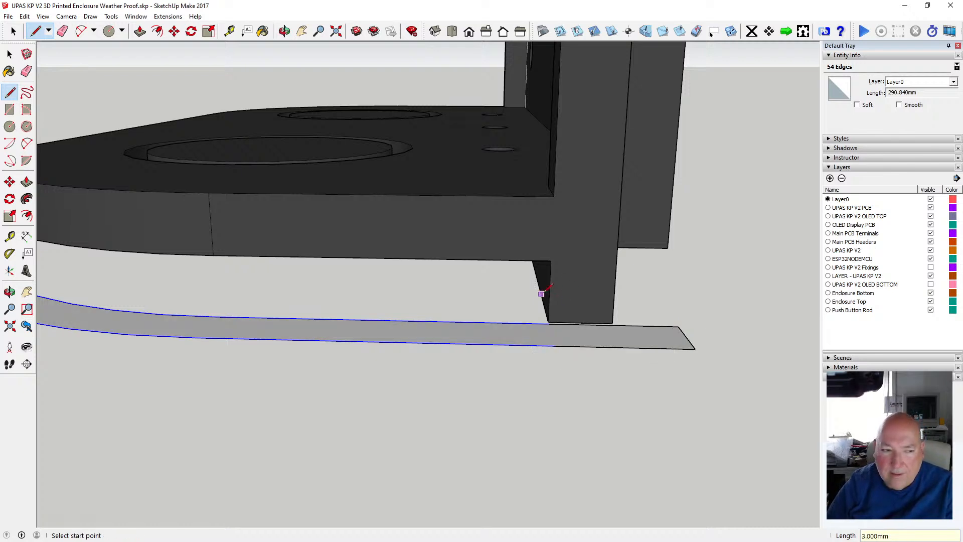
Move the strip's 3 mm end edge on this side 0.25 mm inward along the green axis.
left_click(288, 34)
scroll(295, 281, "down", 4)
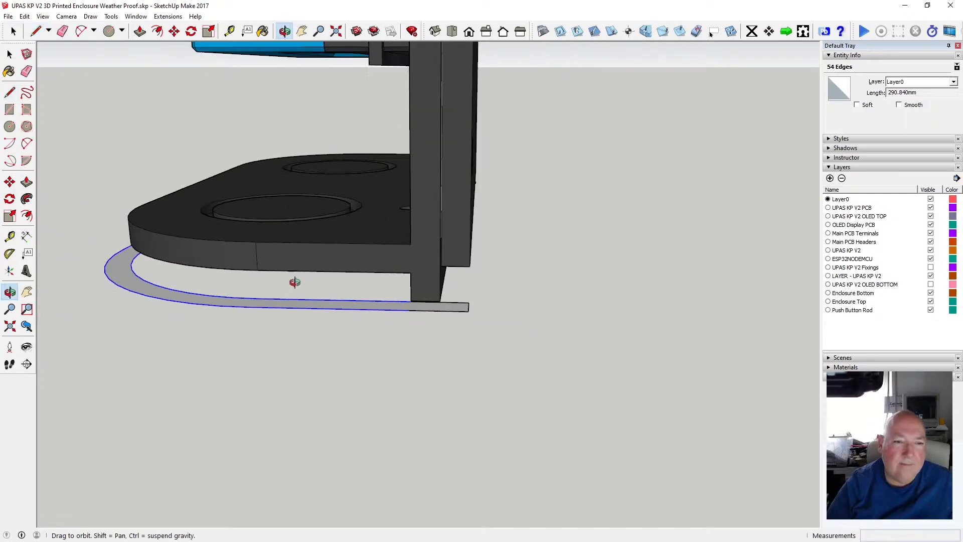
left_click_drag(295, 279, 271, 290)
left_click_drag(474, 282, 462, 271)
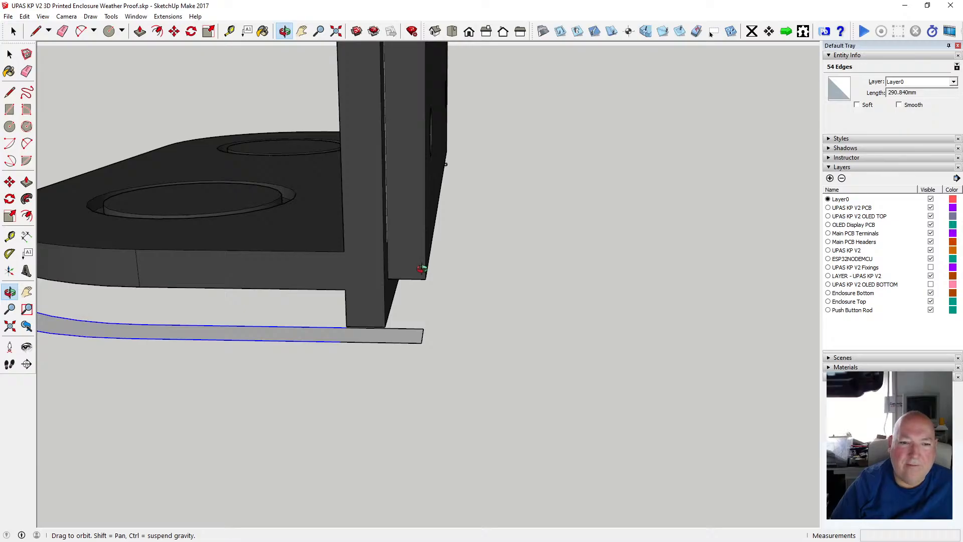
left_click_drag(422, 269, 421, 268)
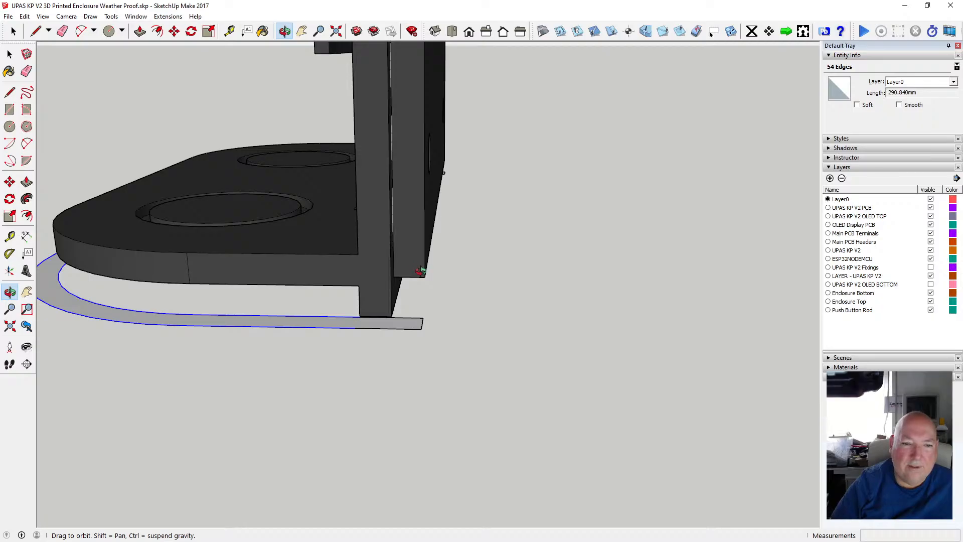
left_click_drag(414, 356, 420, 321)
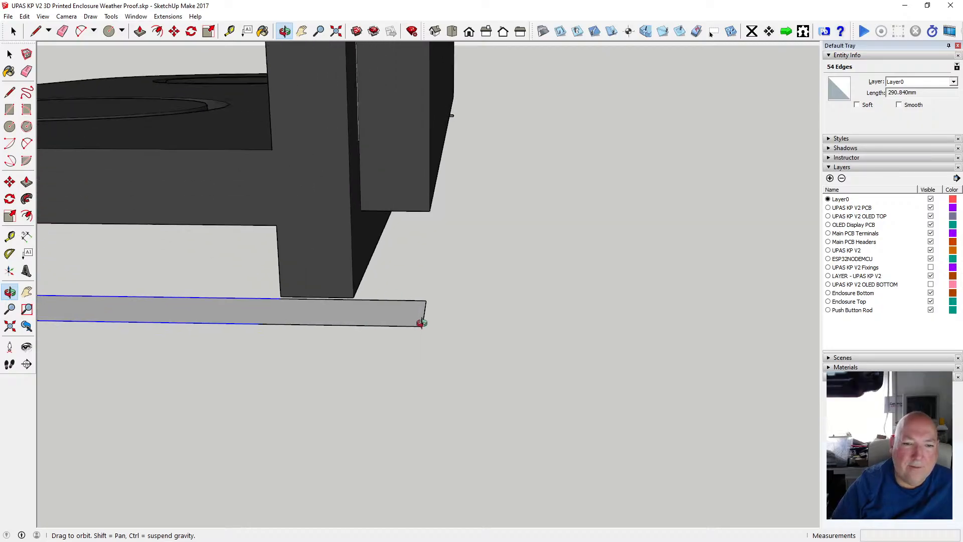
left_click(174, 31)
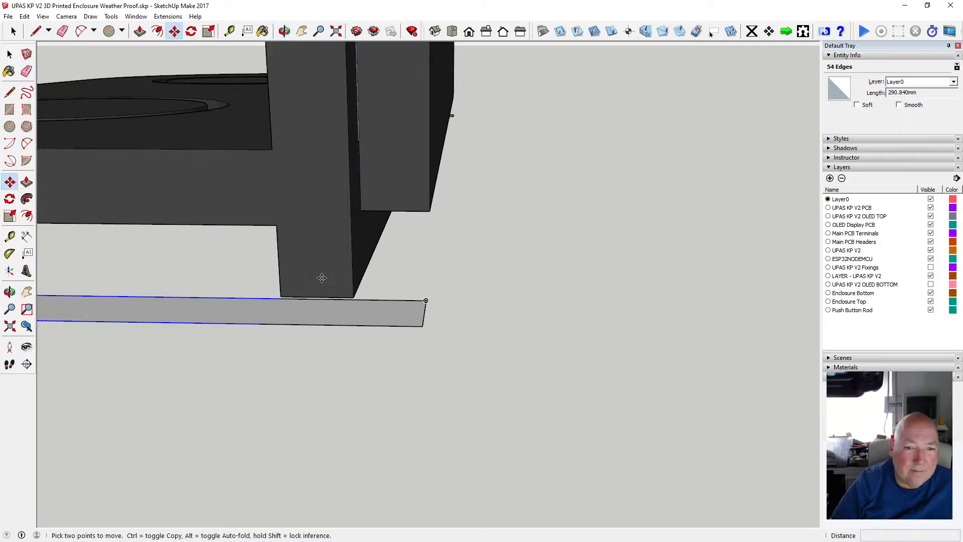
left_click(9, 54)
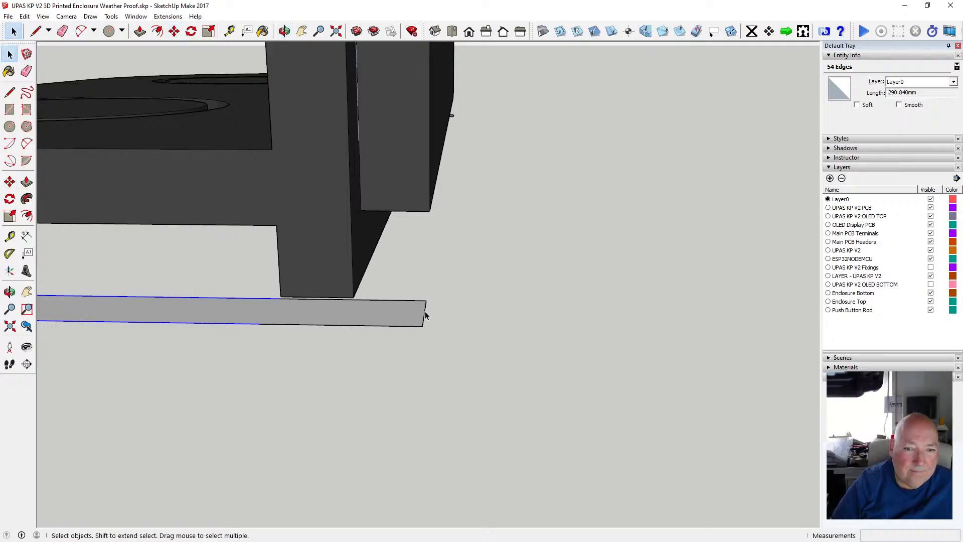
key("m")
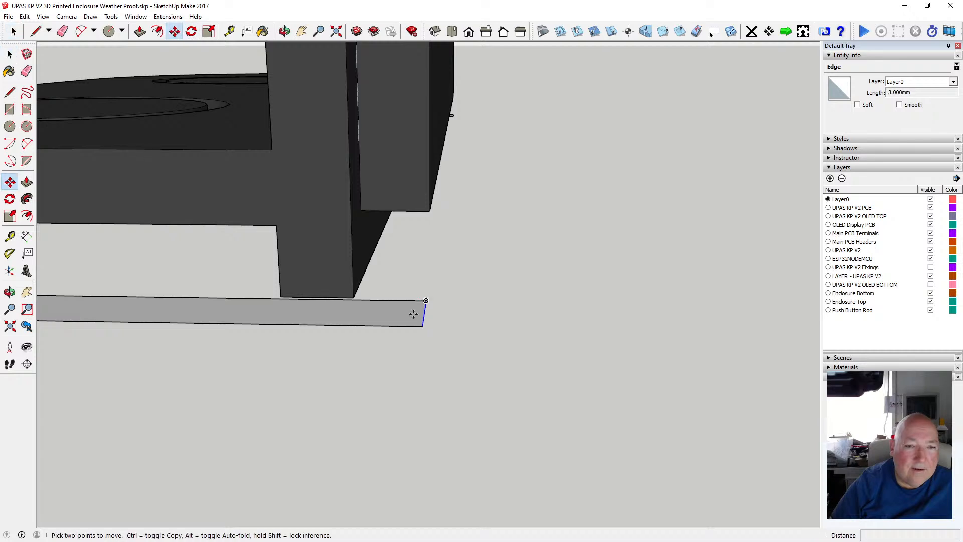
left_click(423, 319)
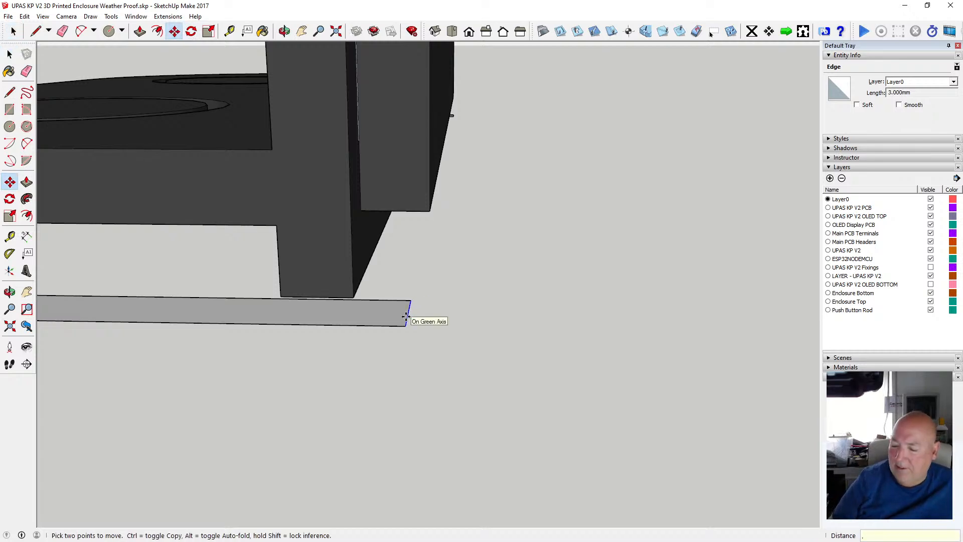
key("Return")
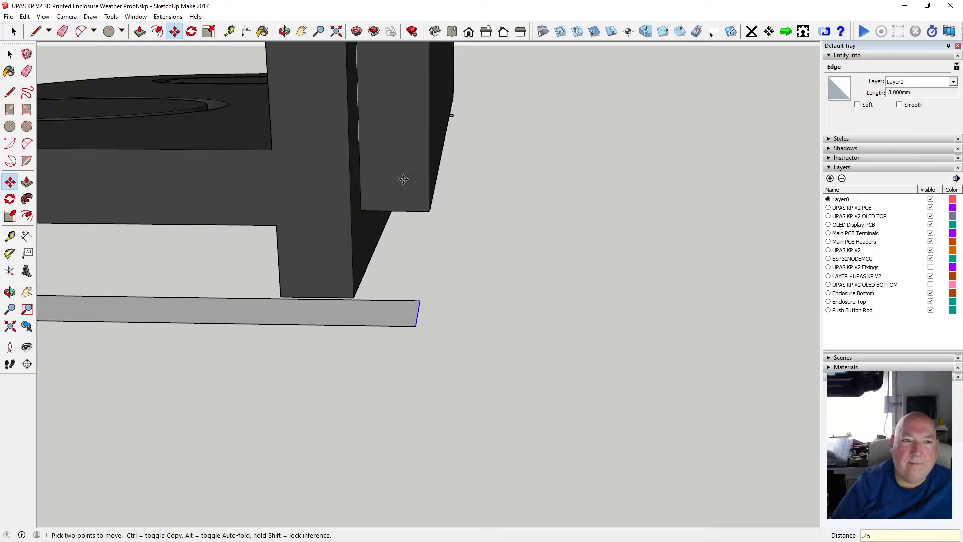
Move the end edge on the strip's other side 0.25 mm inward along the green axis to match.
left_click(285, 32)
left_click_drag(659, 157, 358, 197)
scroll(358, 198, "up", 3)
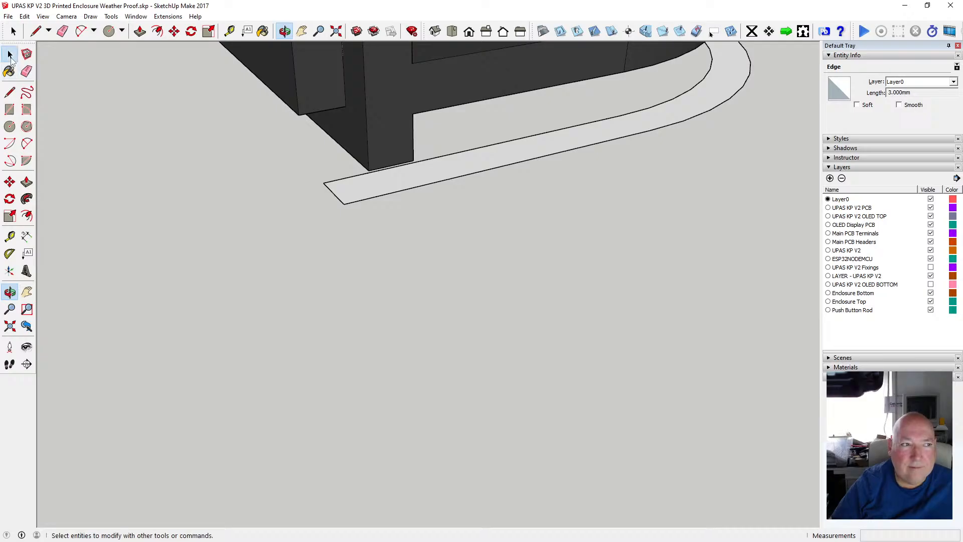
left_click(9, 54)
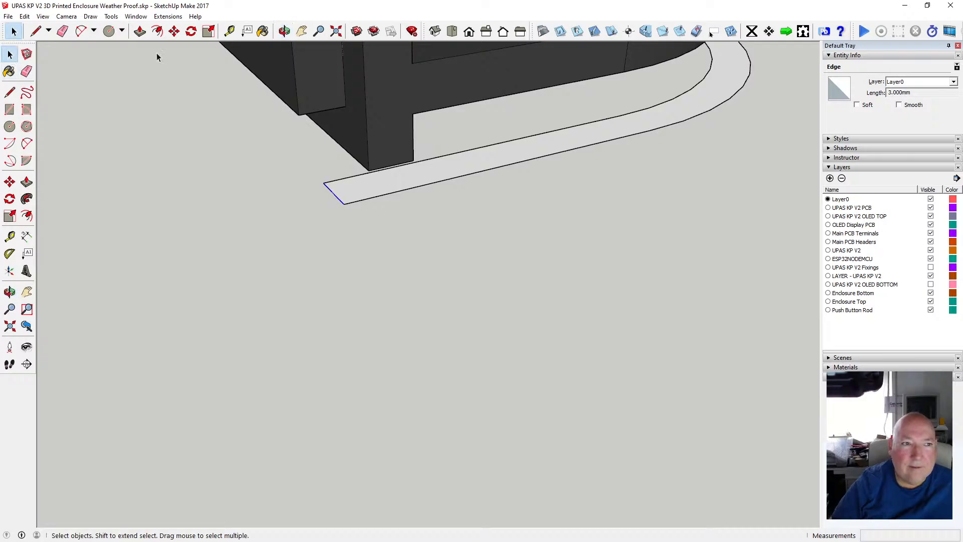
left_click(174, 31)
left_click(334, 194)
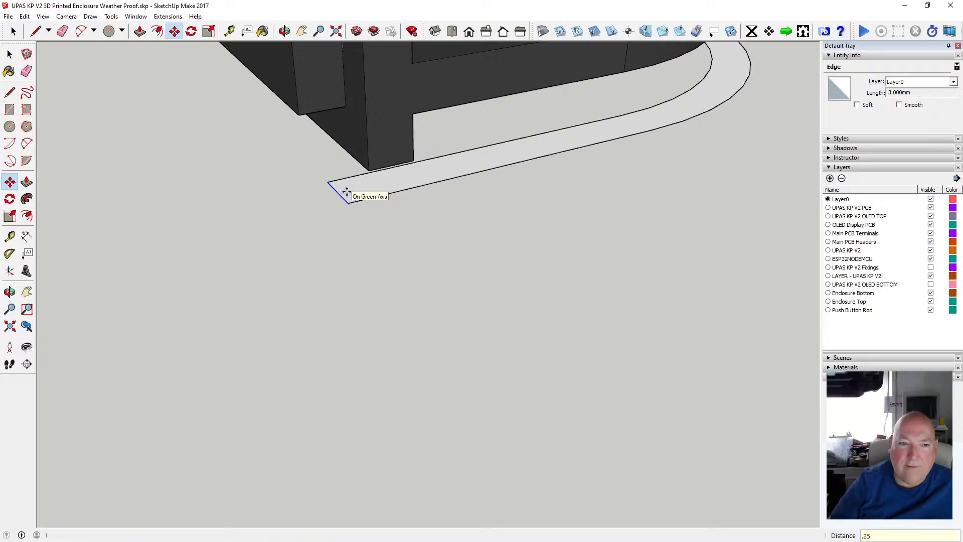
Finish the end edge's 0.25 mm move and extrude the curved strip about 162 mm upward, just past the back plate's top.
key("Return")
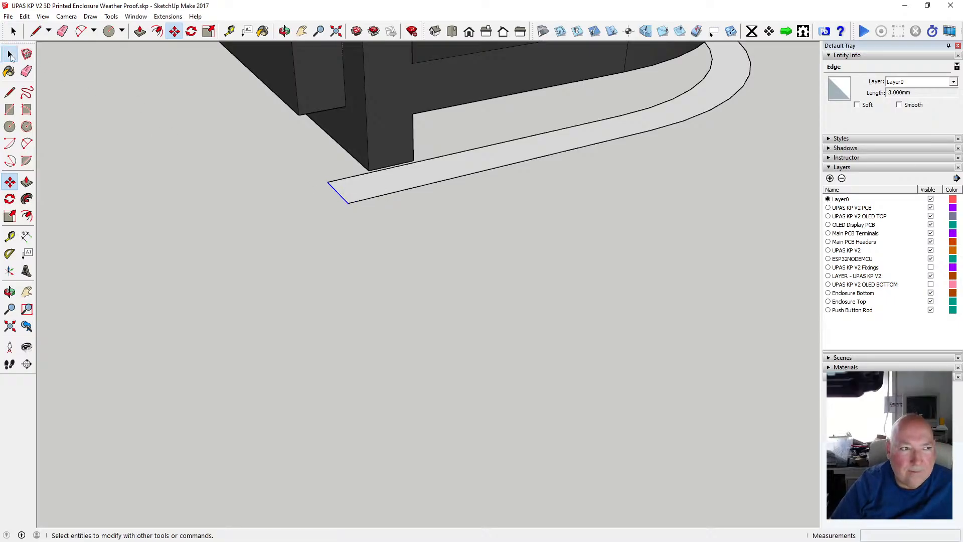
left_click(284, 31)
left_click_drag(375, 206, 333, 191)
scroll(333, 191, "up", 4)
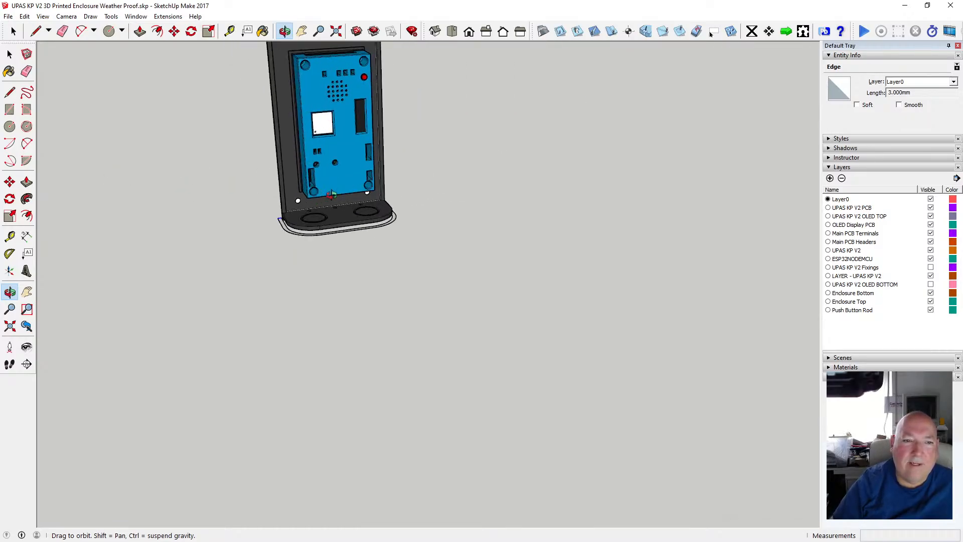
scroll(312, 207, "down", 3)
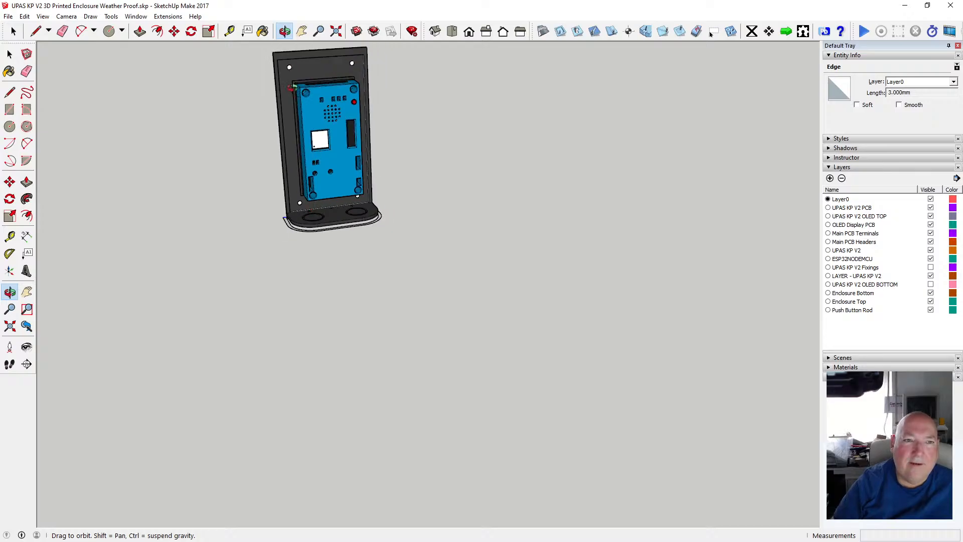
left_click_drag(283, 102, 338, 196)
scroll(315, 257, "down", 3)
scroll(316, 254, "up", 3)
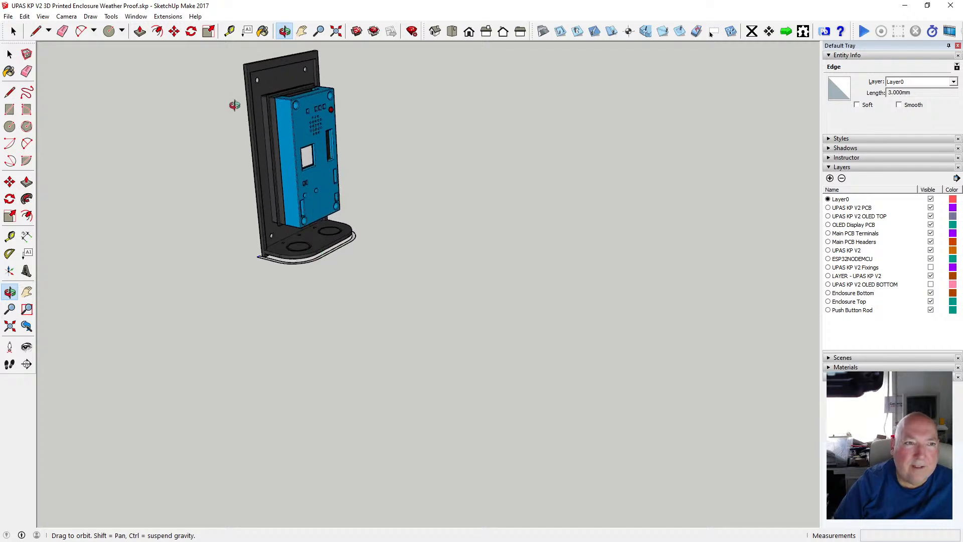
scroll(374, 337, "down", 3)
scroll(351, 221, "up", 4)
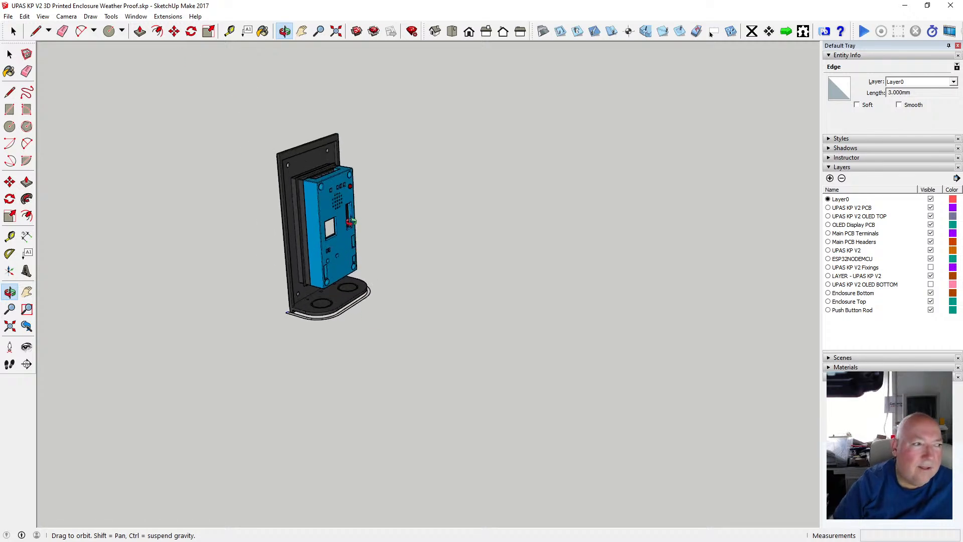
key("p")
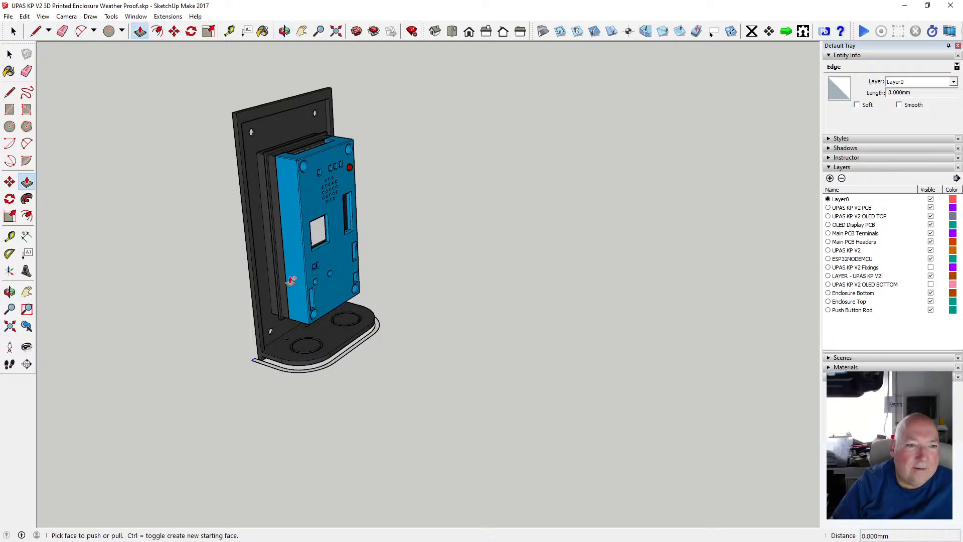
mouse_move(298, 377)
left_mouse_down()
mouse_move(253, 113)
mouse_move(283, 101)
mouse_move(295, 121)
mouse_move(294, 104)
left_mouse_up()
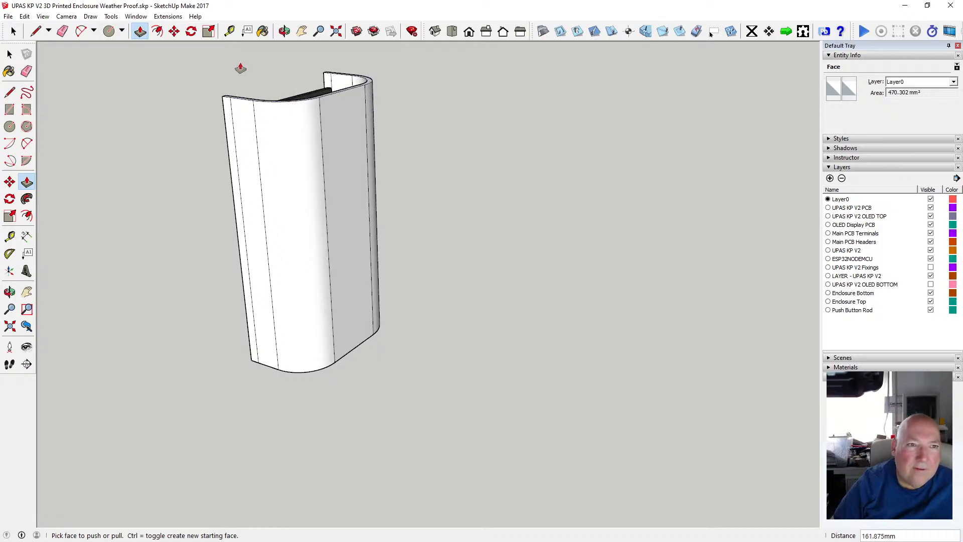
Paint the extruded cover's outer faces on one side, including the rounded corner, with the dark grey Color M07.
left_click(263, 31)
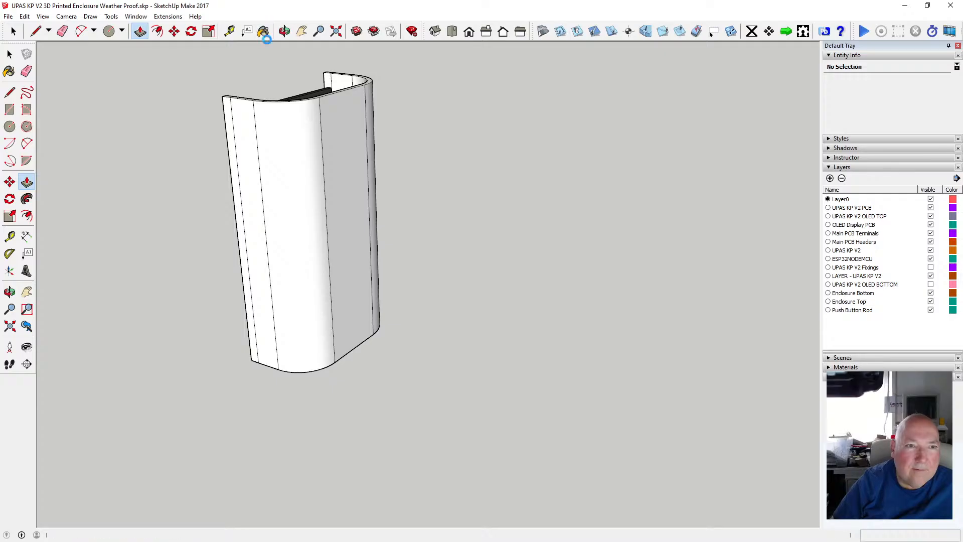
left_click(272, 123)
left_click(247, 117)
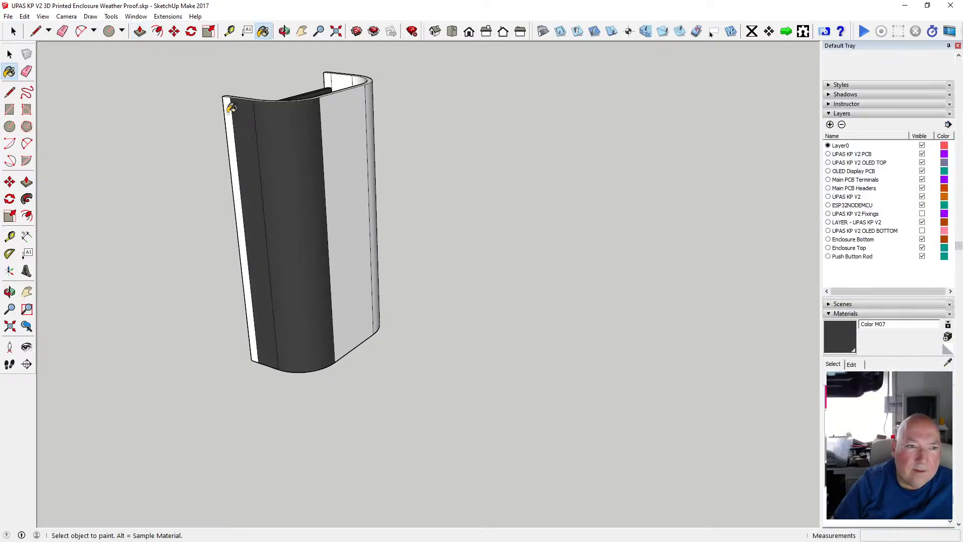
left_click(229, 111)
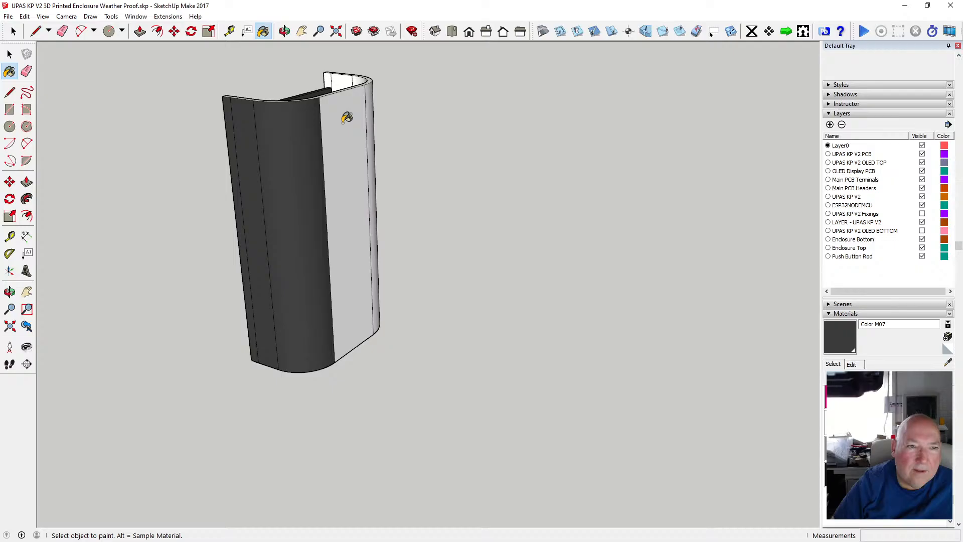
Paint the cover's front face, opposite rounded corner, top rim and adjacent inner side faces with Color M07.
left_click(284, 31)
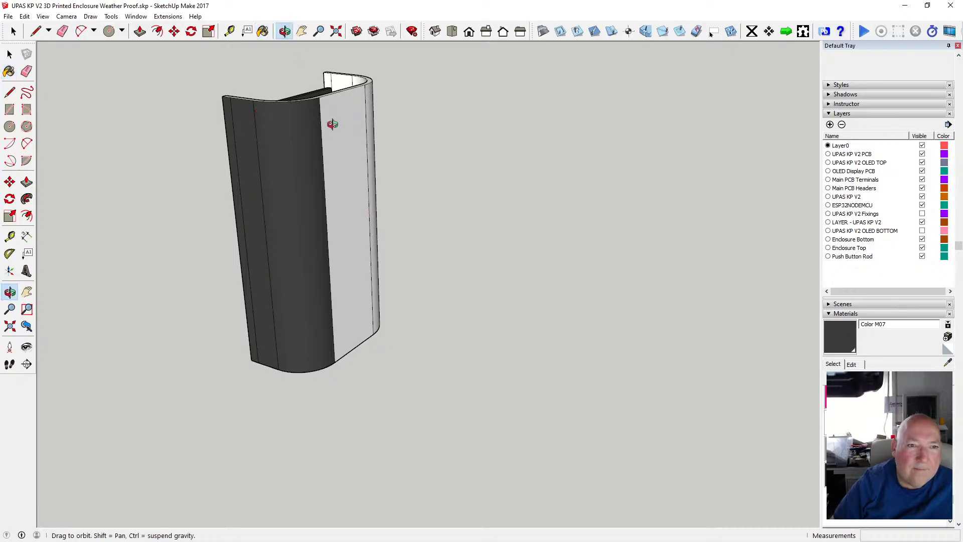
mouse_move(333, 124)
left_mouse_down()
mouse_move(243, 167)
mouse_move(281, 95)
left_mouse_up()
key("b")
left_click(387, 100)
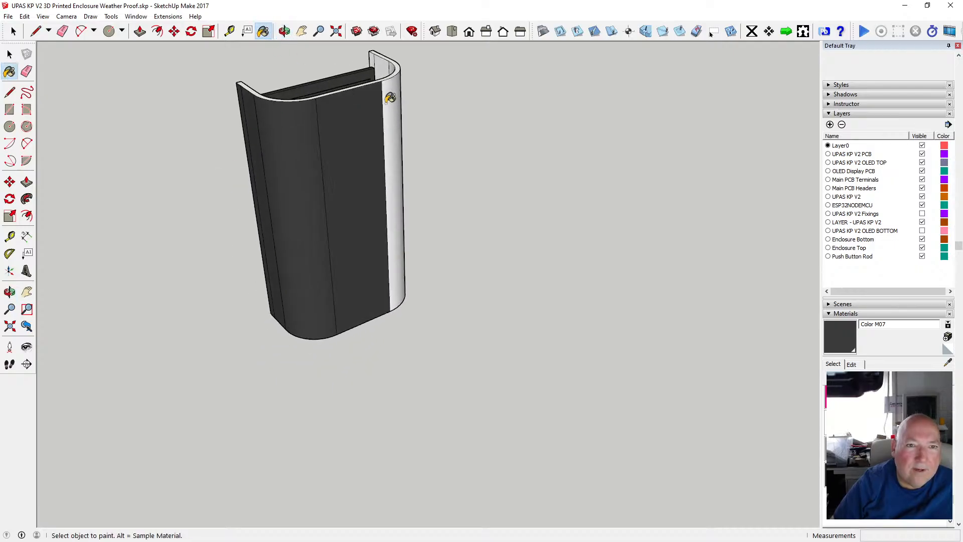
left_click(389, 98)
left_click(399, 66)
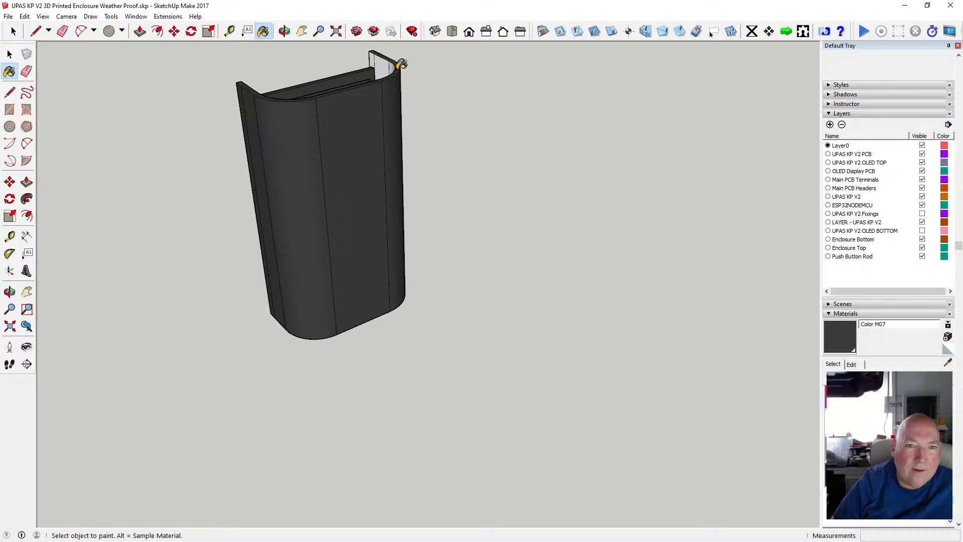
left_click(385, 62)
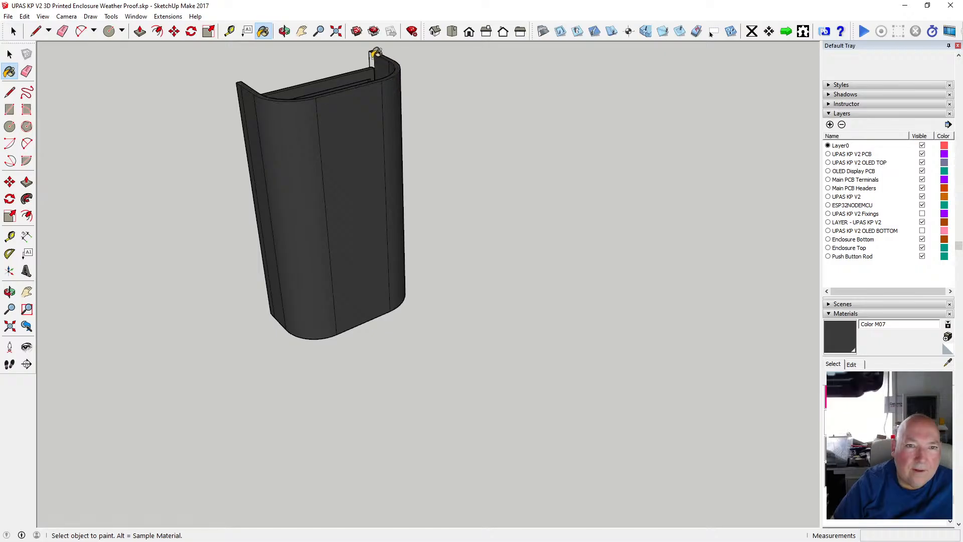
Paint the two remaining white outer faces on the cover's other side with Color M07.
left_click(285, 31)
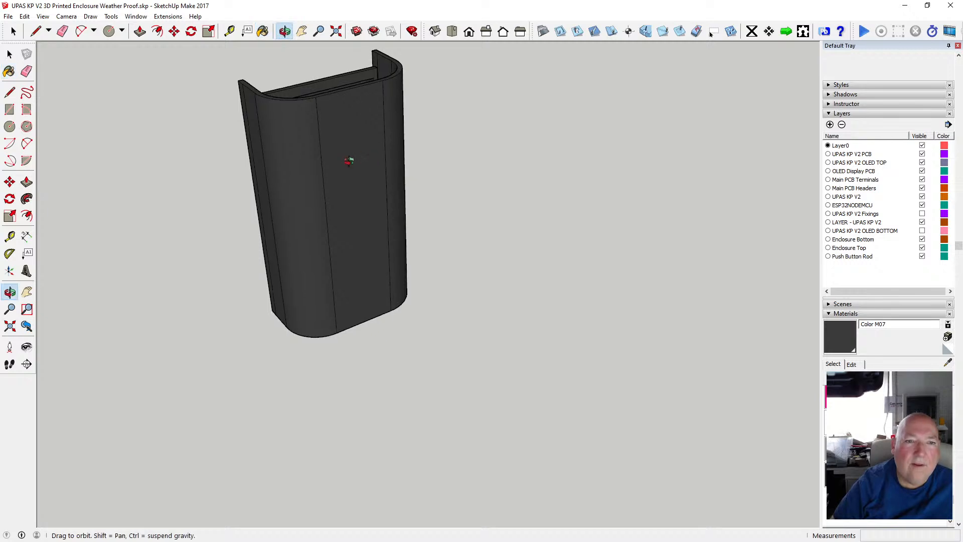
mouse_move(351, 157)
left_mouse_down()
mouse_move(324, 251)
mouse_move(396, 235)
mouse_move(361, 243)
mouse_move(501, 275)
mouse_move(443, 266)
mouse_move(314, 115)
left_mouse_up()
key("b")
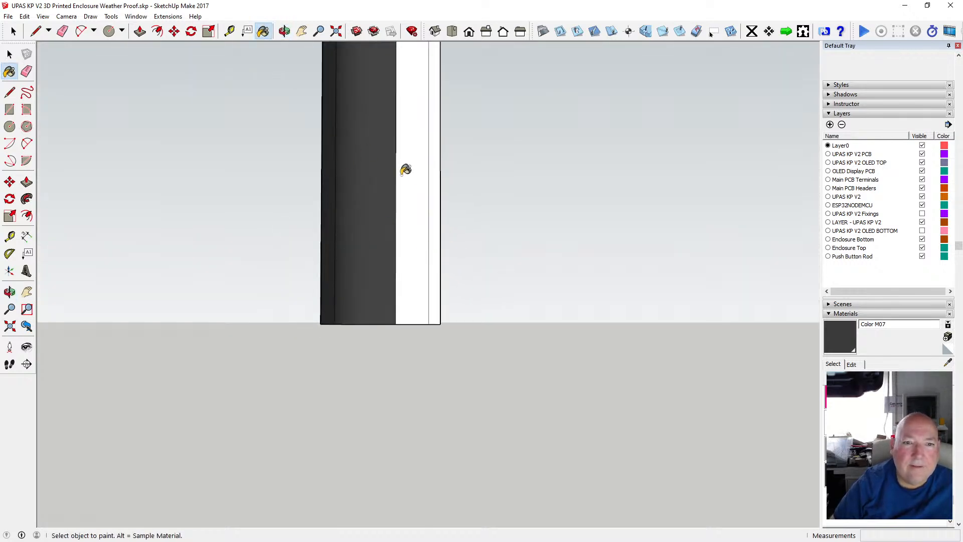
left_click(405, 171)
left_click(436, 190)
Paint the cover's bottom rim and the remaining white inner faces around the base plate with Color M07.
left_click(285, 31)
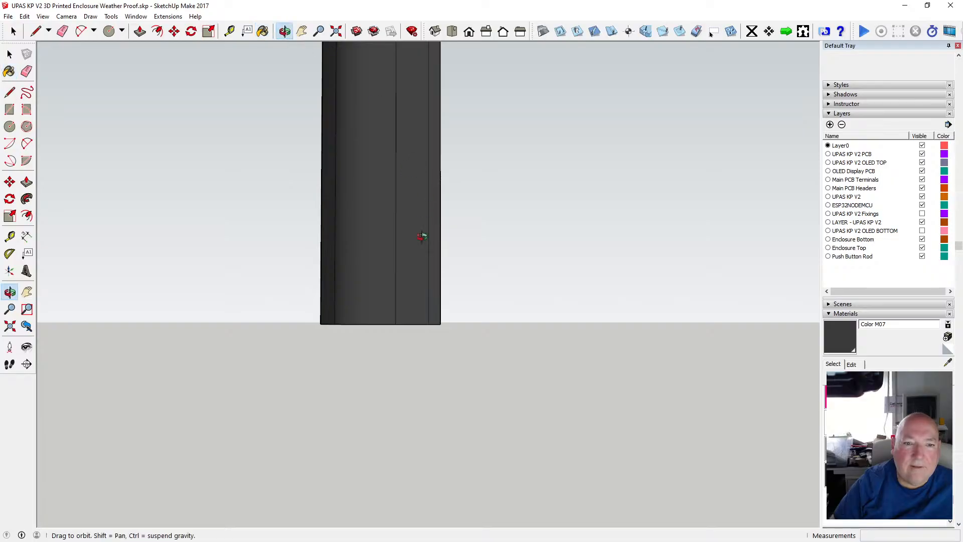
mouse_move(424, 232)
left_mouse_down()
mouse_move(377, 215)
mouse_move(324, 258)
left_mouse_up()
left_click(263, 32)
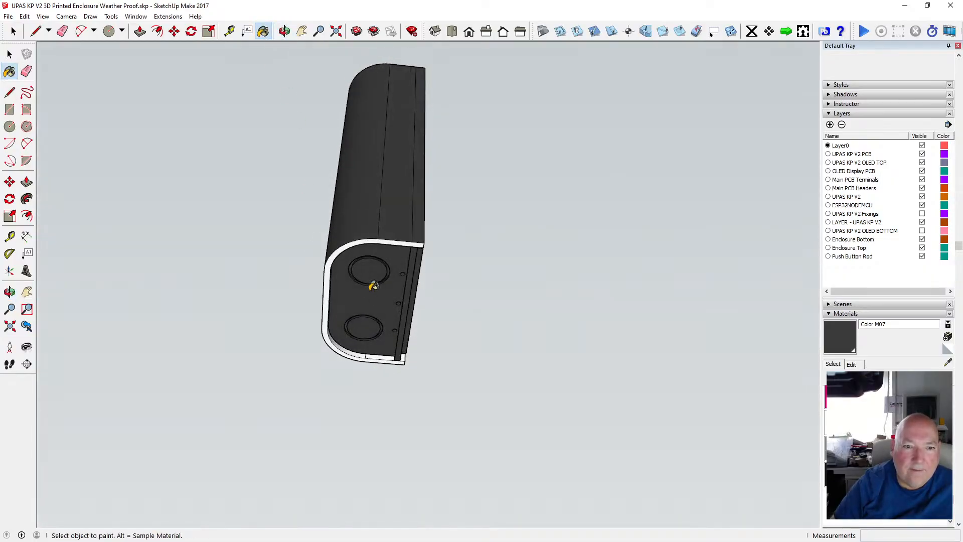
left_click(366, 236)
scroll(399, 368, "up", 5)
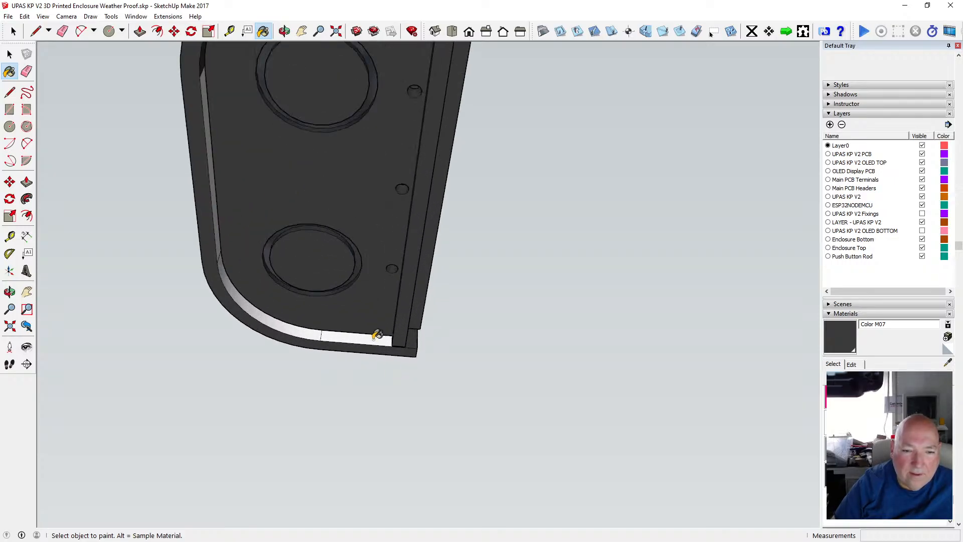
left_click(374, 336)
left_click(306, 327)
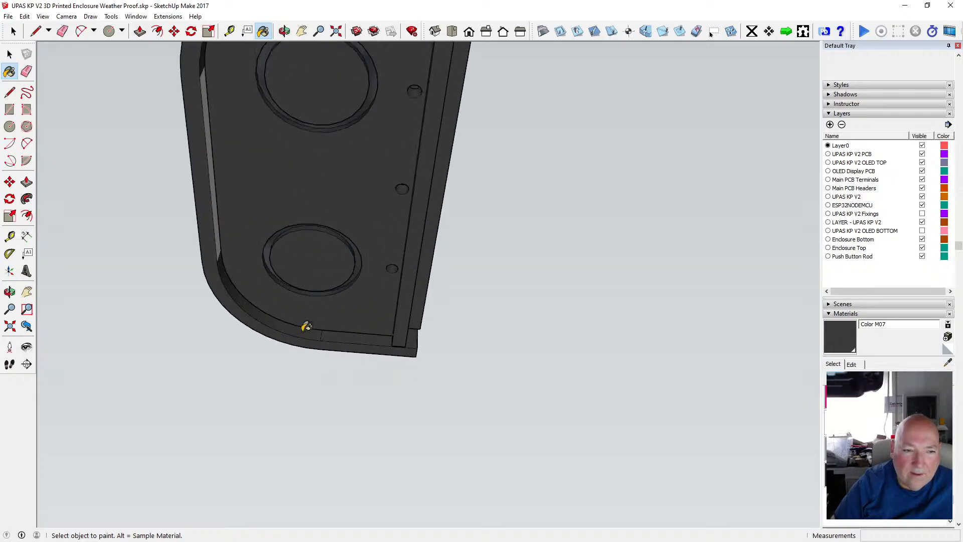
left_click(219, 203)
scroll(230, 308, "down", 3)
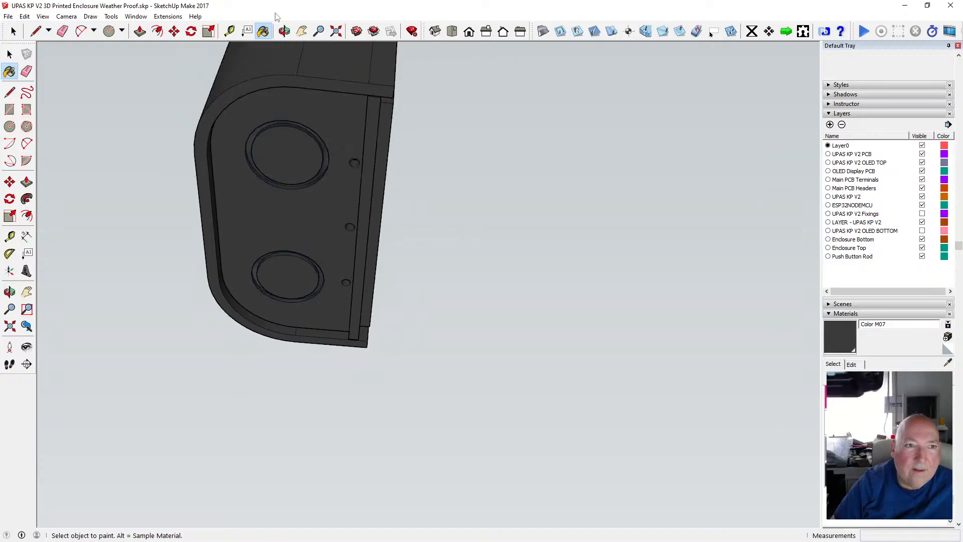
Try to paint the ring recesses from outside the base plate's group with Color M07, and undo the fill.
left_click(284, 31)
mouse_move(286, 50)
left_mouse_down()
mouse_move(290, 61)
mouse_move(299, 48)
left_mouse_up()
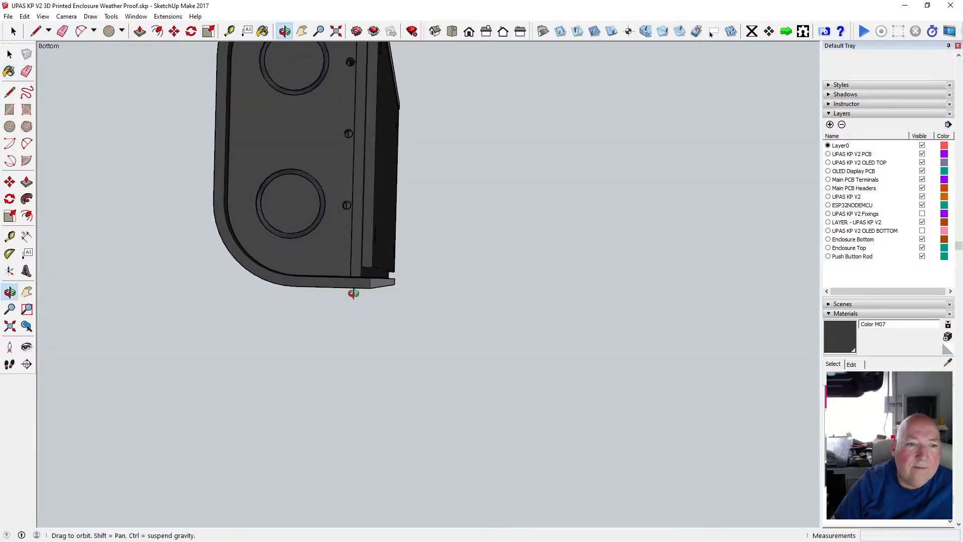
scroll(353, 293, "down", 3)
scroll(323, 120, "up", 6)
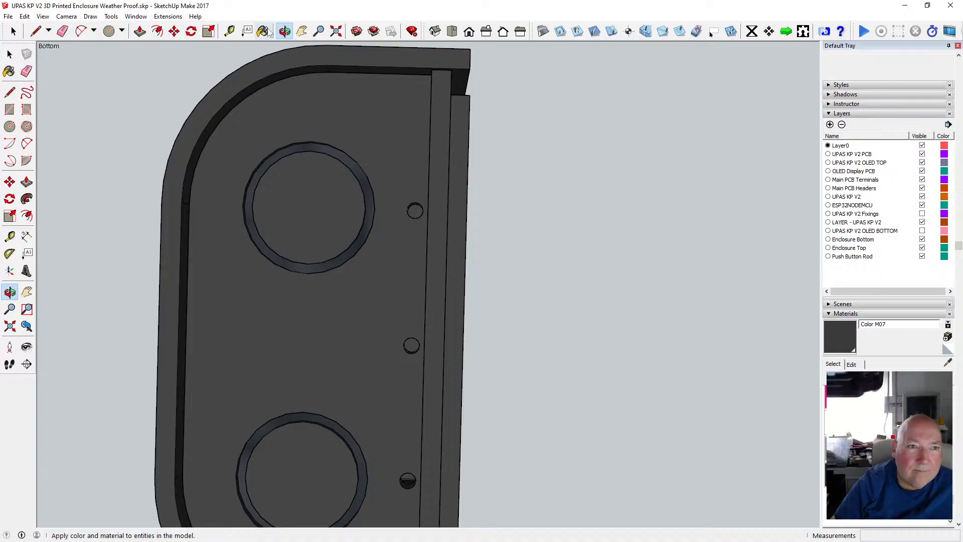
left_click(266, 32)
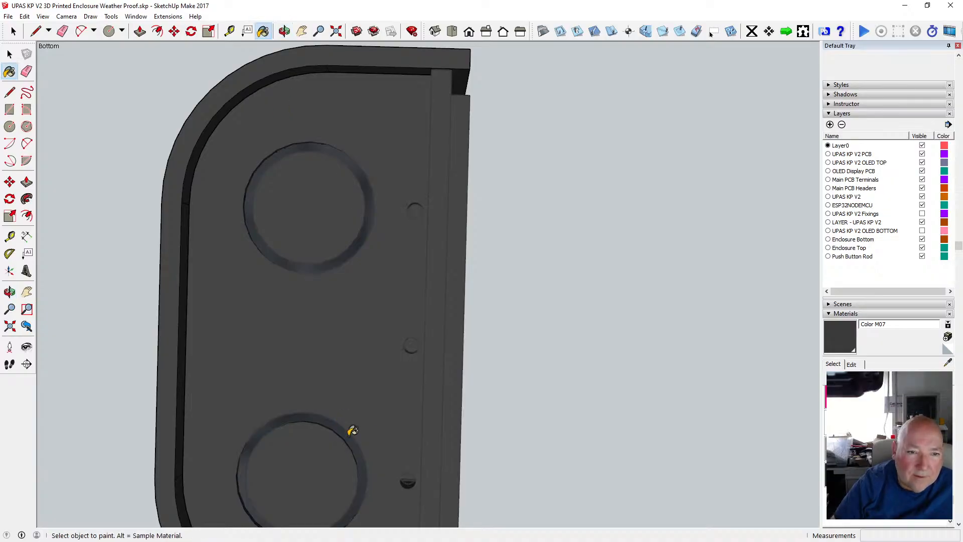
left_click(24, 16)
left_click(50, 26)
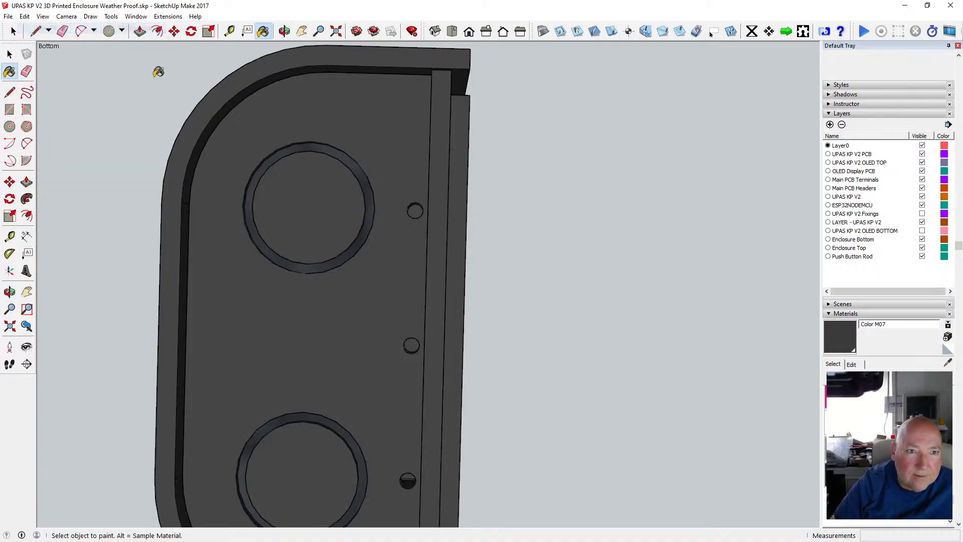
Open the base plate's group for editing and paint both circular ring recesses on its underside with Color M07.
key("space")
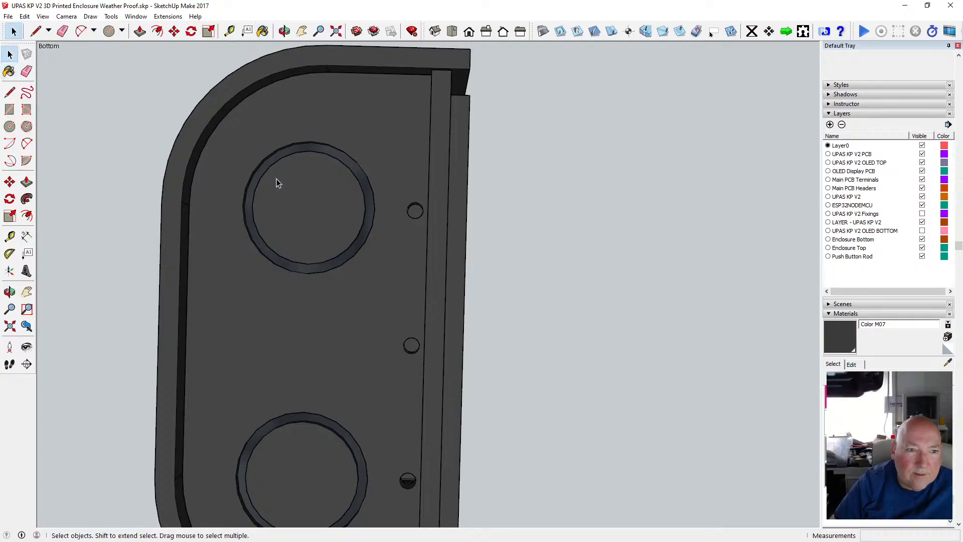
double_click(358, 157)
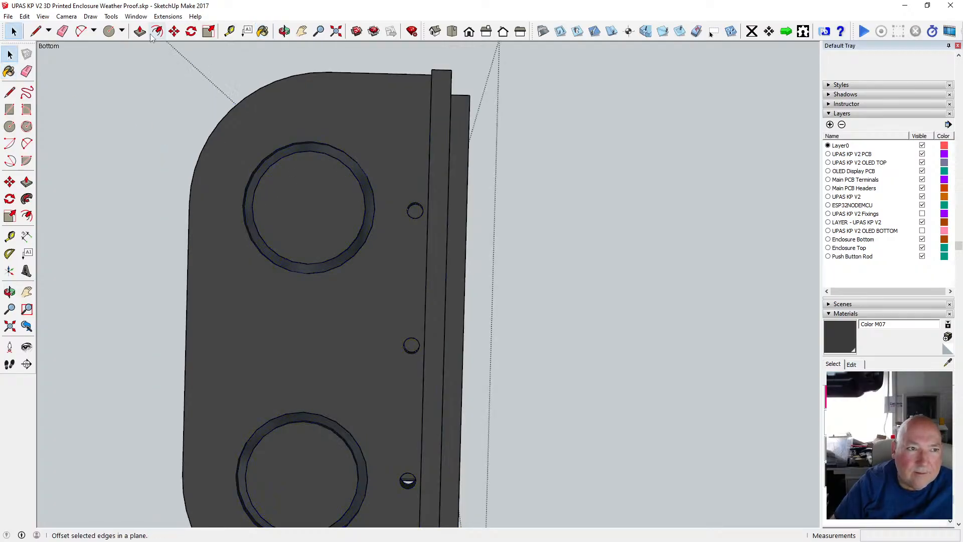
left_click(264, 32)
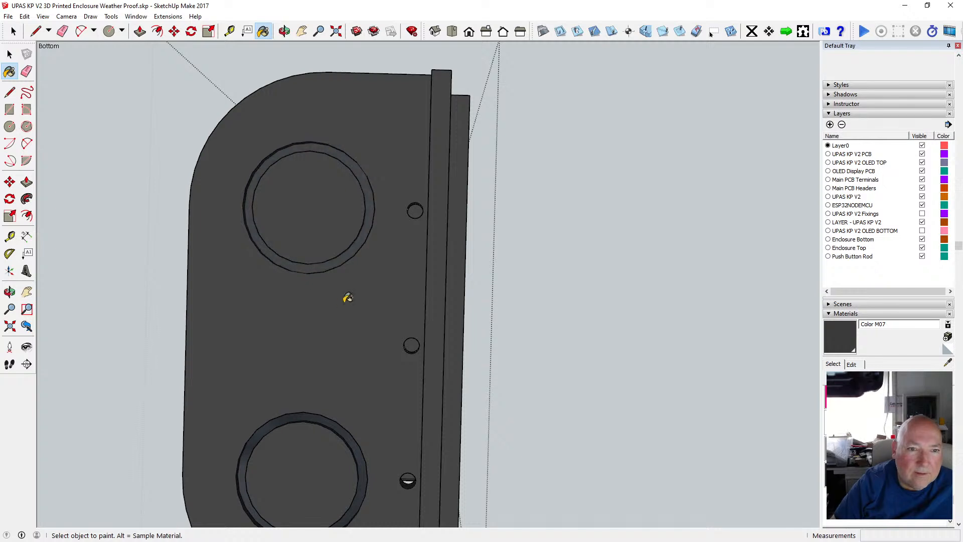
left_click(337, 426)
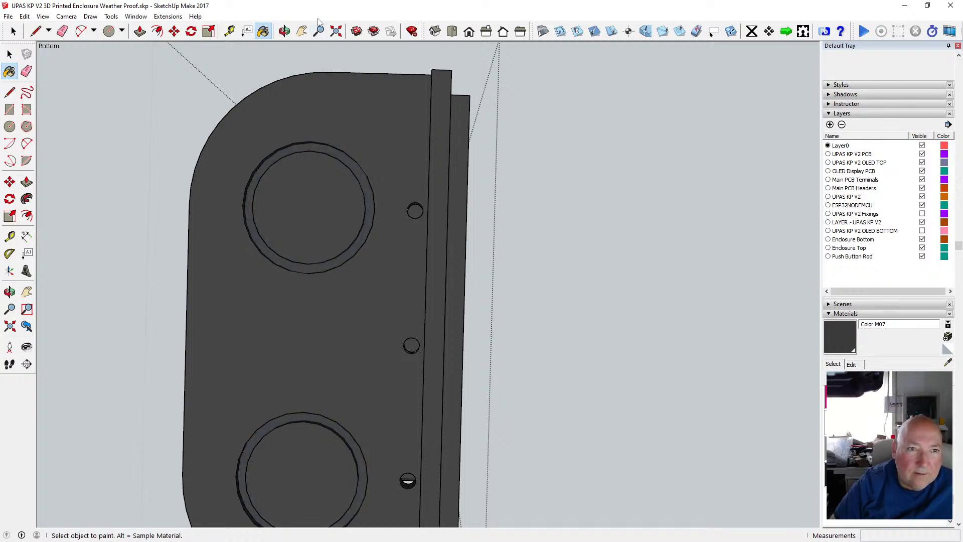
Examine the ring recesses and small holes on the base plate's underside for faces that still need painting.
left_click(285, 31)
left_click_drag(351, 236, 361, 193)
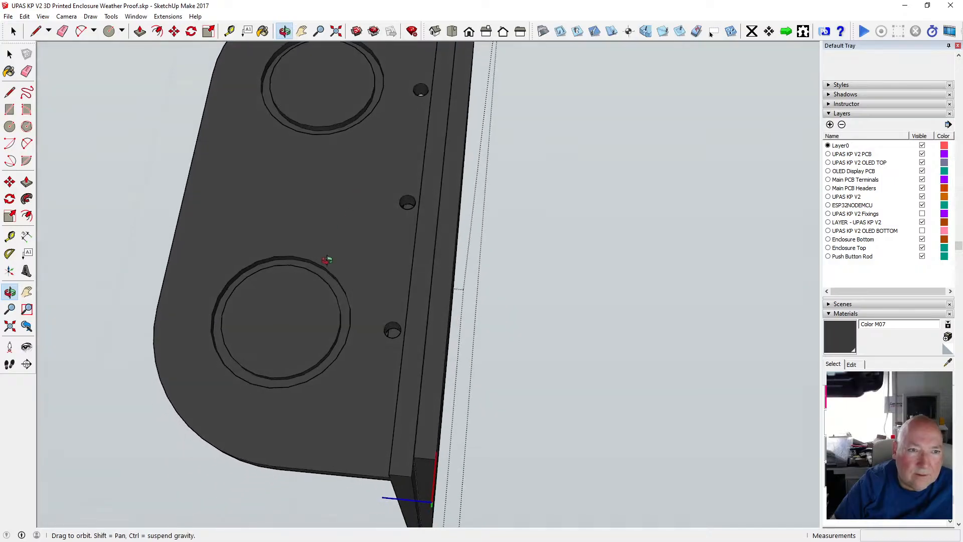
left_click(262, 31)
scroll(296, 226, "up", 2)
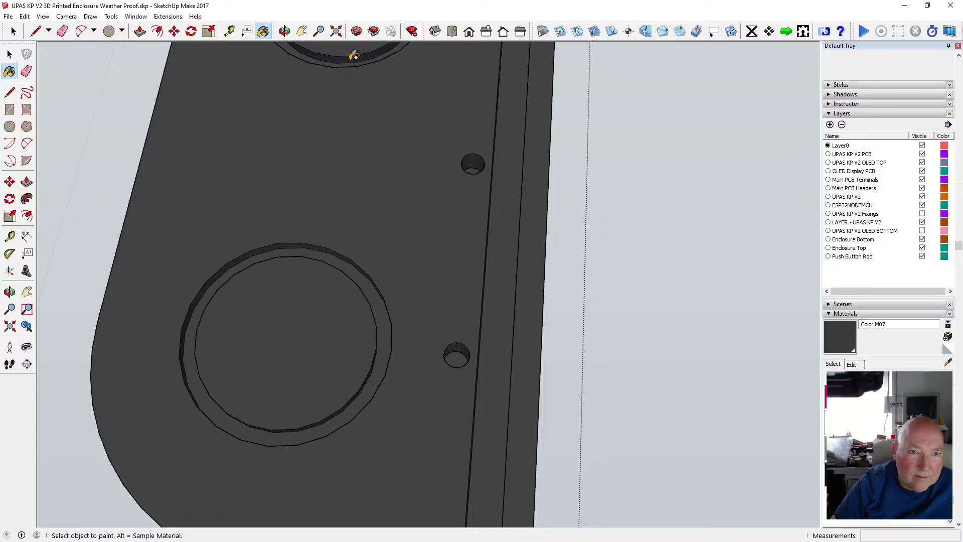
scroll(358, 413, "up", 4)
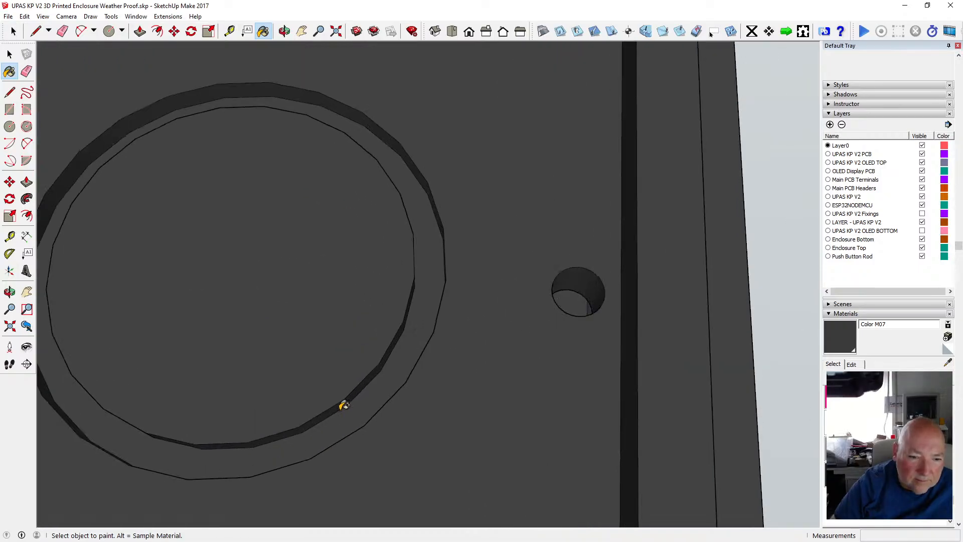
scroll(348, 395, "down", 5)
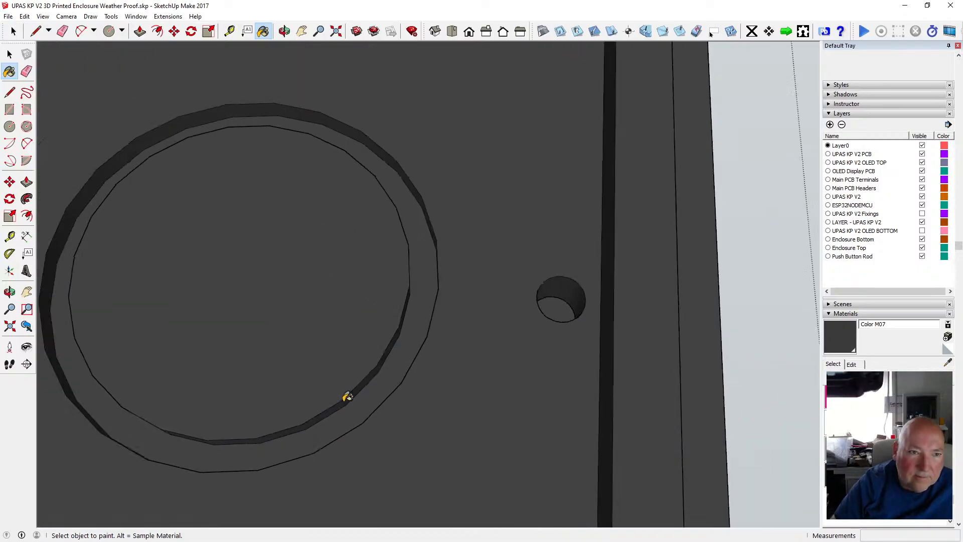
scroll(348, 351, "down", 2)
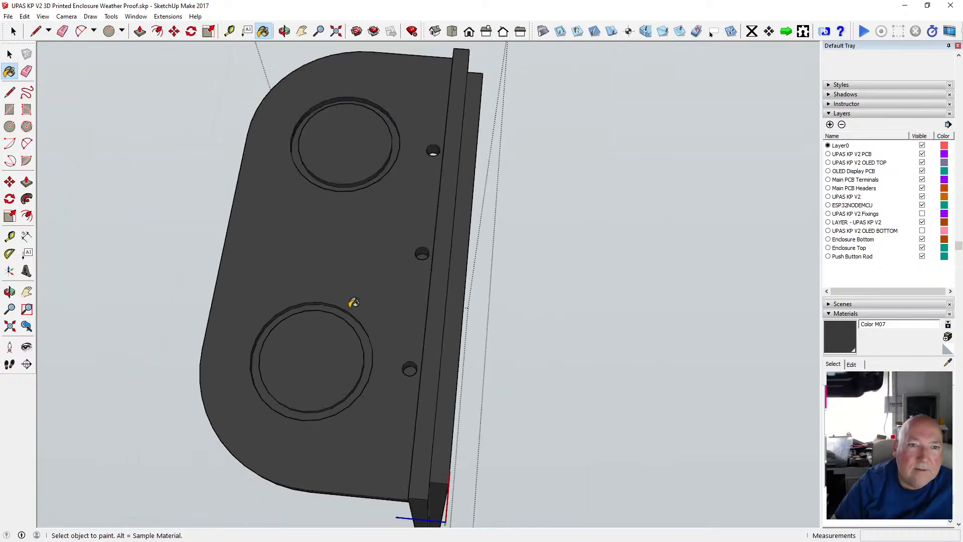
scroll(360, 155, "up", 5)
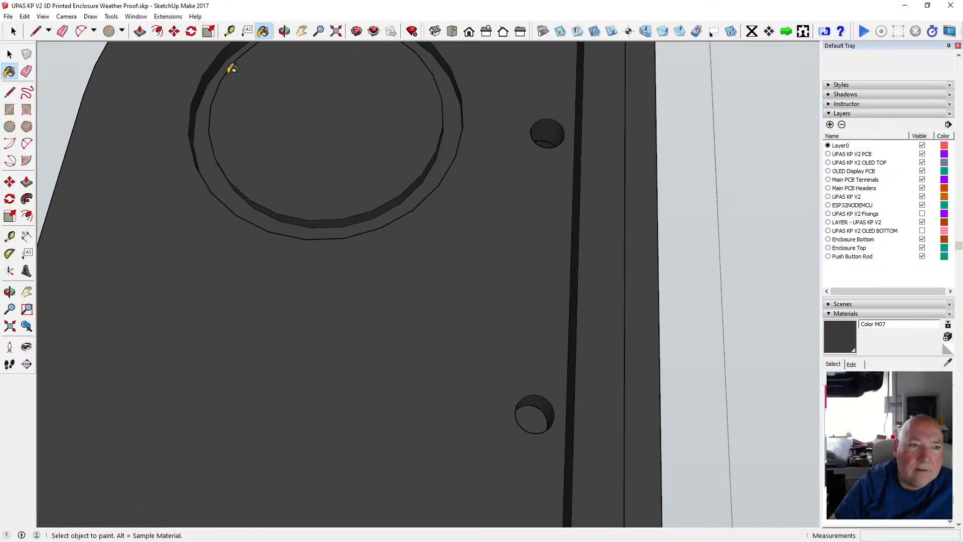
Stop painting and close the base plate's group so the whole enclosure can be worked on.
key("space")
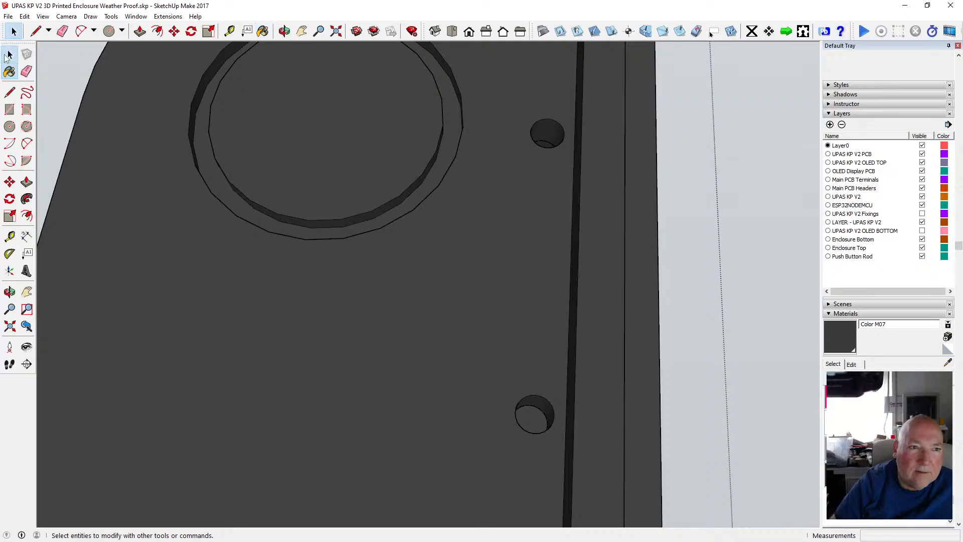
scroll(345, 241, "down", 4)
scroll(345, 240, "down", 4)
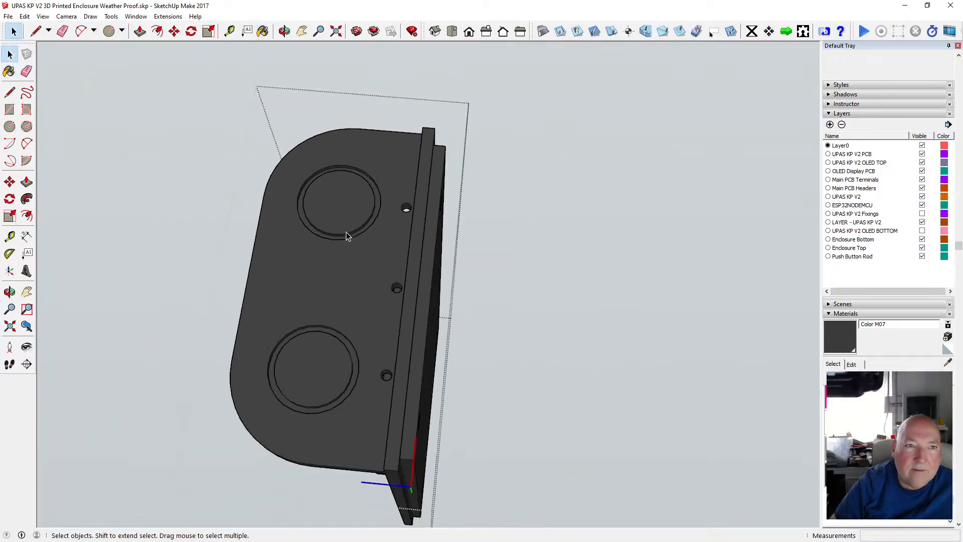
left_click(246, 90)
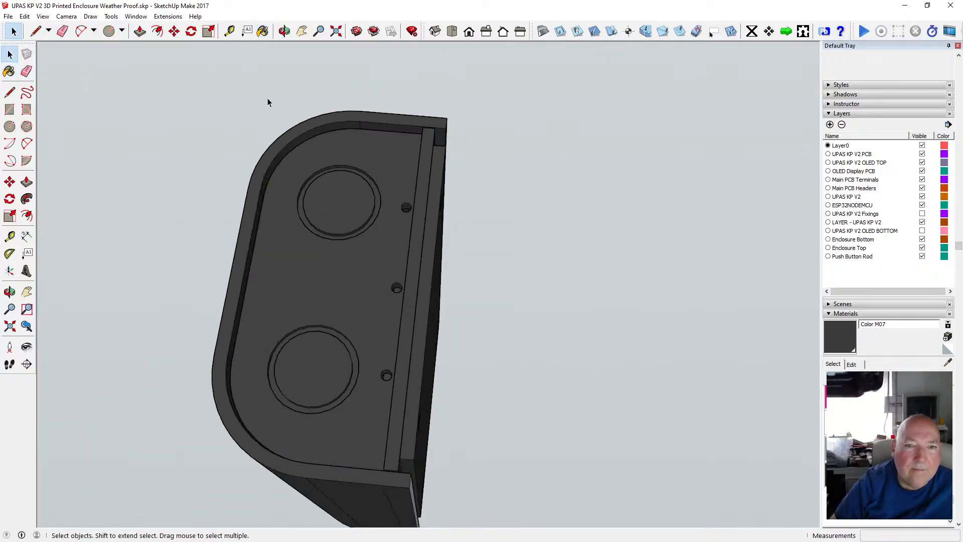
Delete the unneeded lengthwise line close to the back edge on each outer side of the cover.
left_click(284, 31)
left_click_drag(312, 104, 301, 168)
left_click(9, 53)
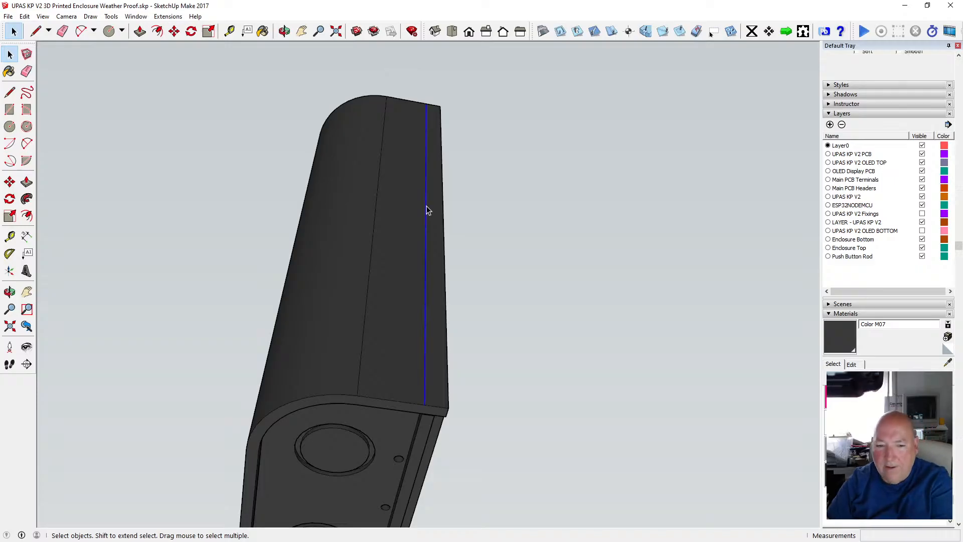
key("Delete")
left_click(284, 32)
left_click_drag(326, 249, 336, 260)
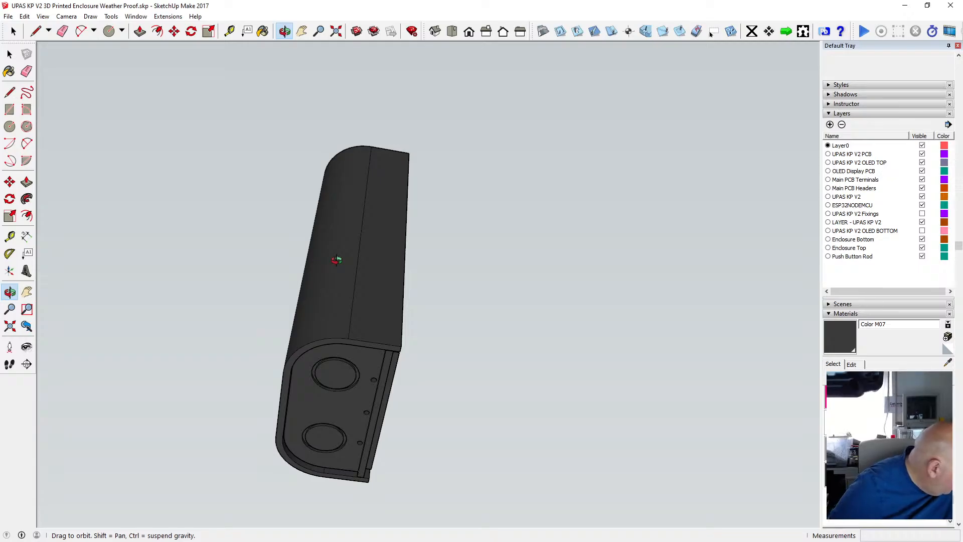
left_click_drag(321, 273, 273, 218)
left_click(10, 54)
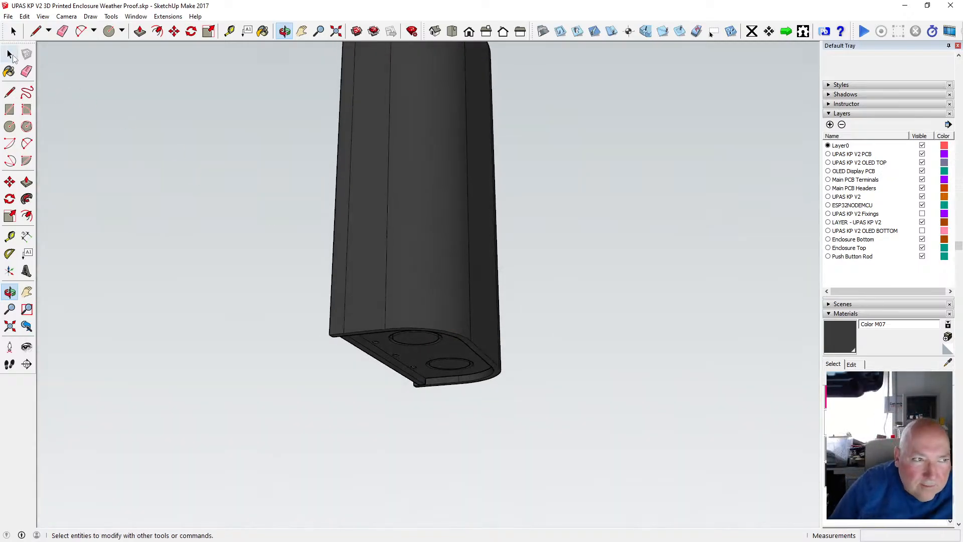
left_click(349, 222)
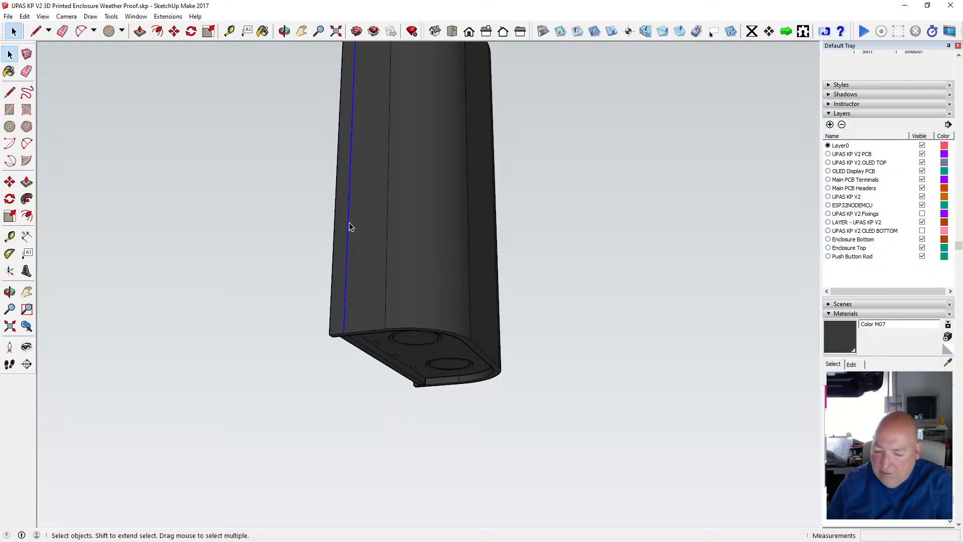
key("Delete")
Paint the two long white end faces along the cover's back edges with Color M07.
left_click(284, 31)
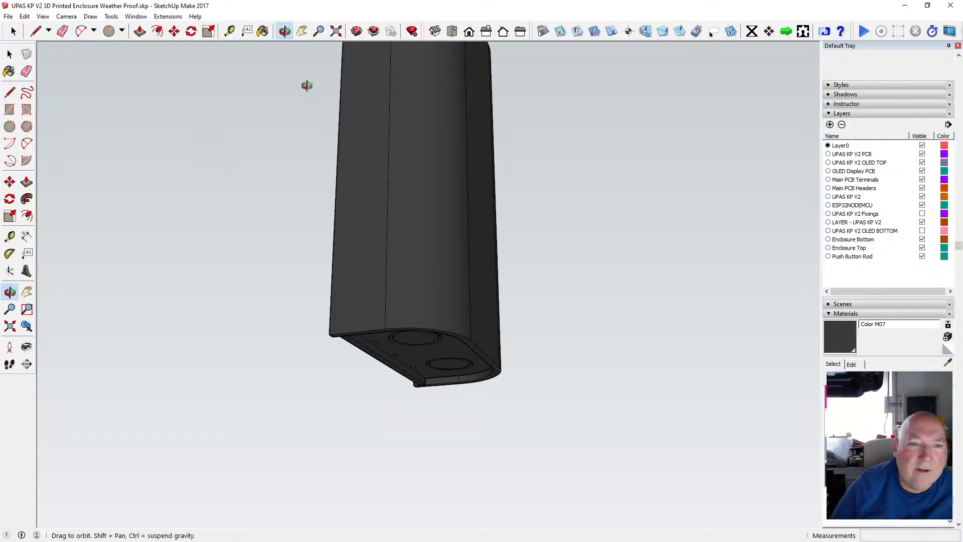
left_click_drag(306, 86, 369, 307)
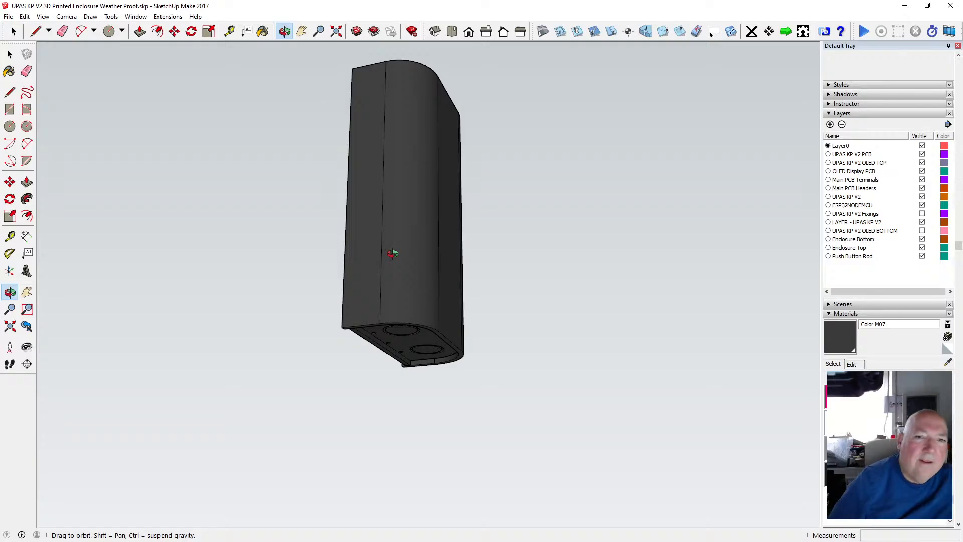
mouse_move(425, 198)
left_mouse_down()
mouse_move(166, 412)
mouse_move(296, 341)
mouse_move(326, 270)
mouse_move(319, 190)
mouse_move(500, 191)
mouse_move(527, 249)
mouse_move(400, 221)
mouse_move(361, 240)
mouse_move(322, 232)
left_mouse_up()
scroll(326, 230, "down", 2)
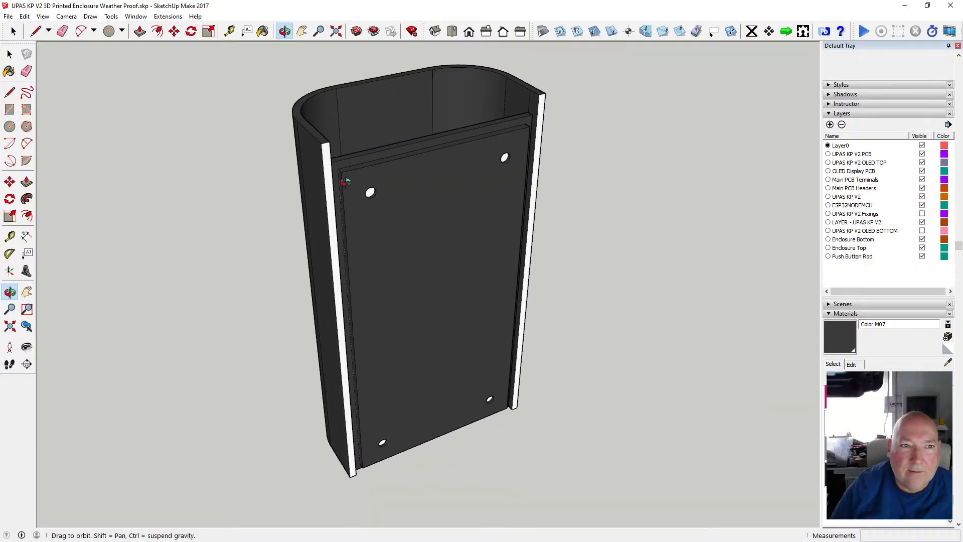
left_click(263, 31)
left_click(326, 147)
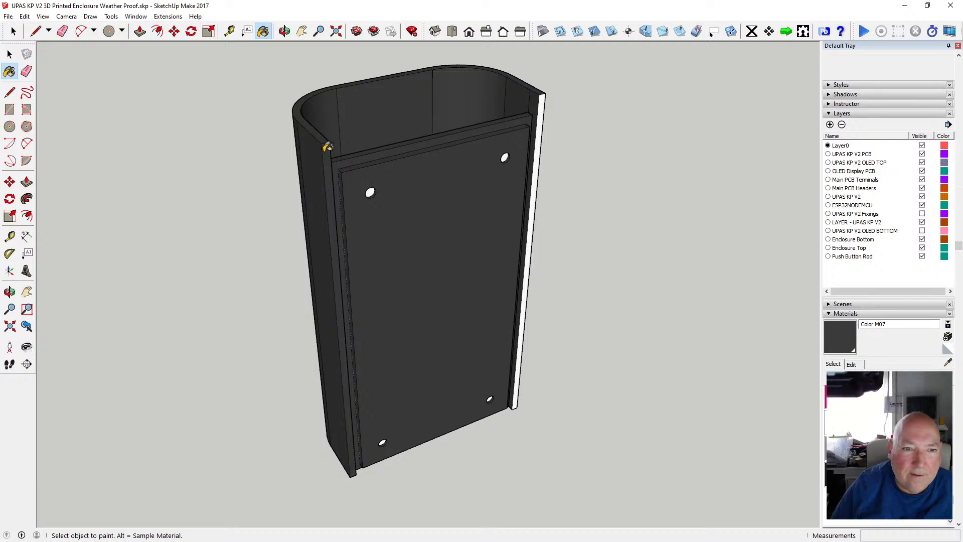
left_click(541, 120)
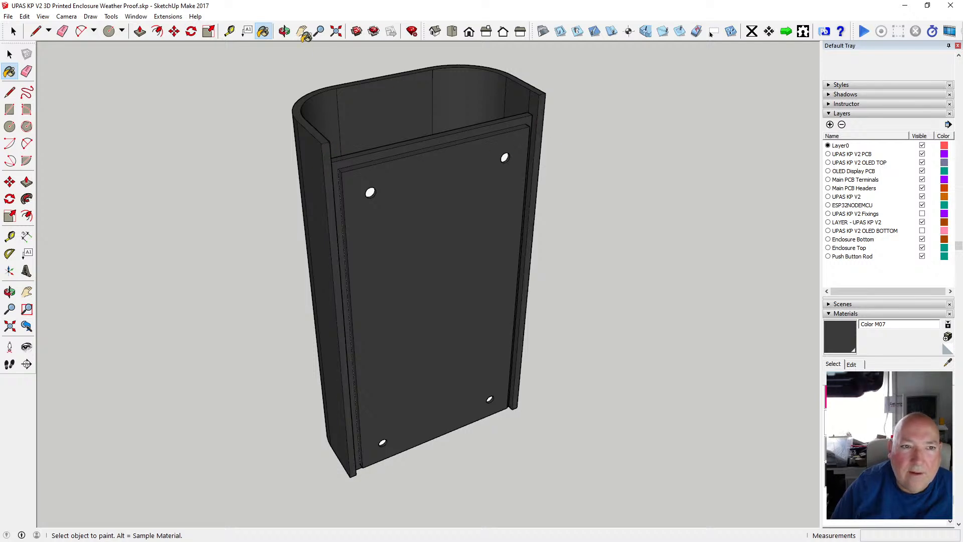
Examine the painted enclosure from the back, front and underside for its overall shape and colouring.
left_click(284, 31)
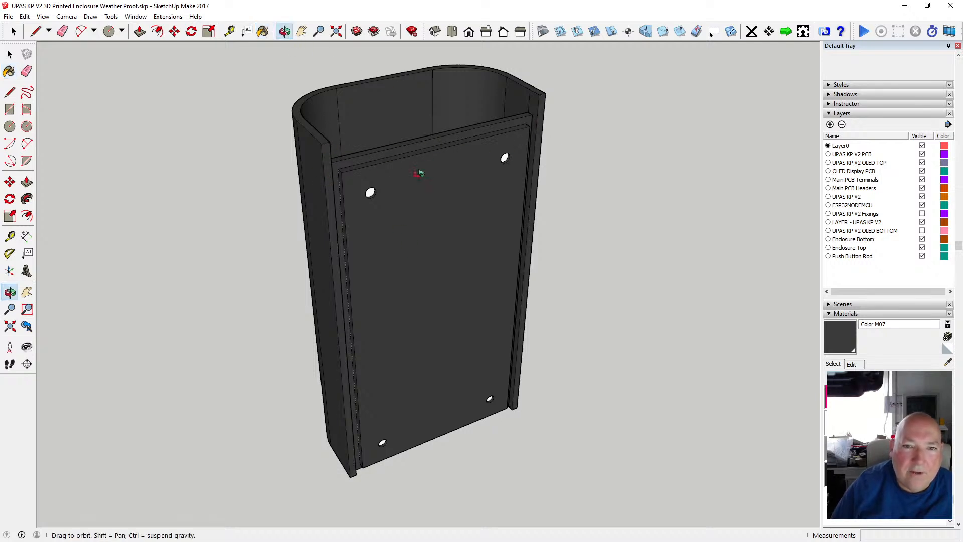
left_click_drag(419, 173, 406, 271)
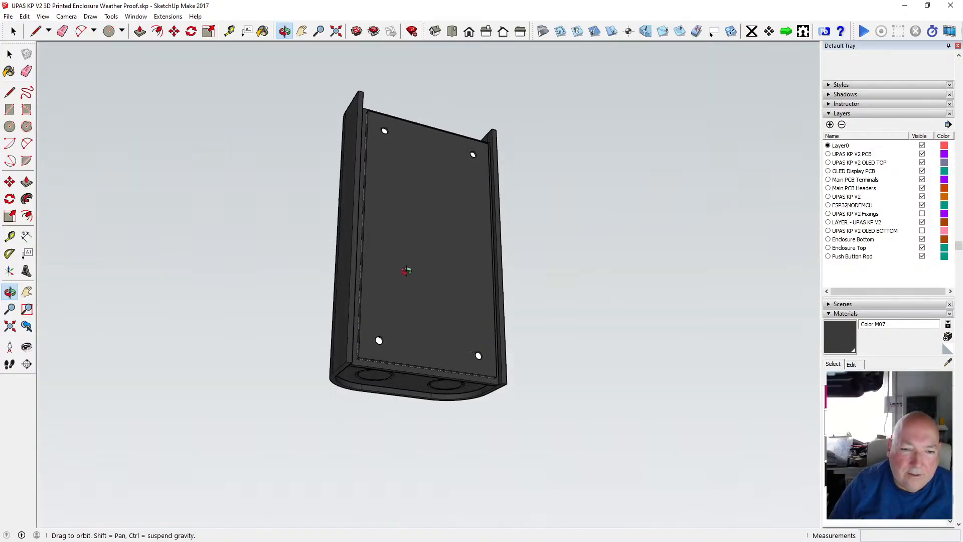
left_click_drag(383, 327, 440, 264)
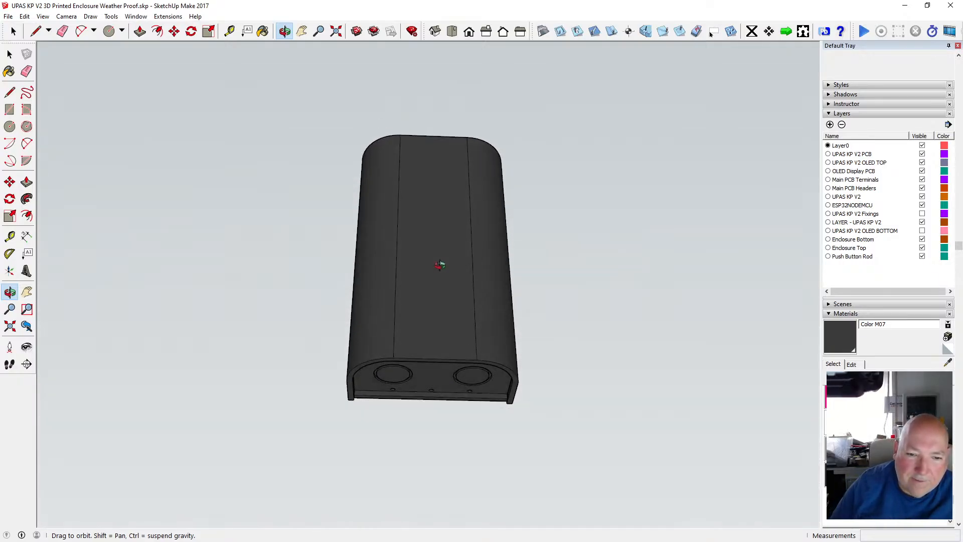
left_click_drag(406, 348, 387, 309)
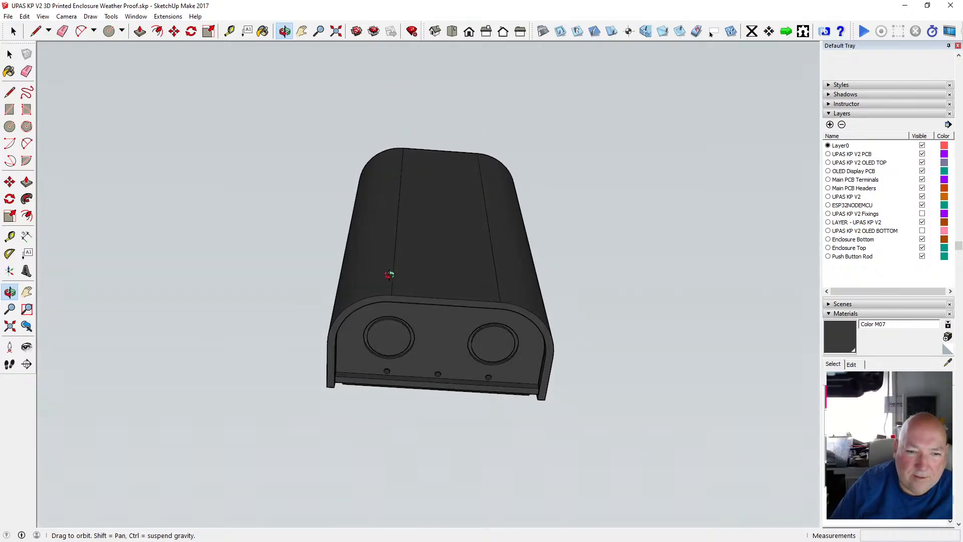
scroll(391, 280, "up", 3)
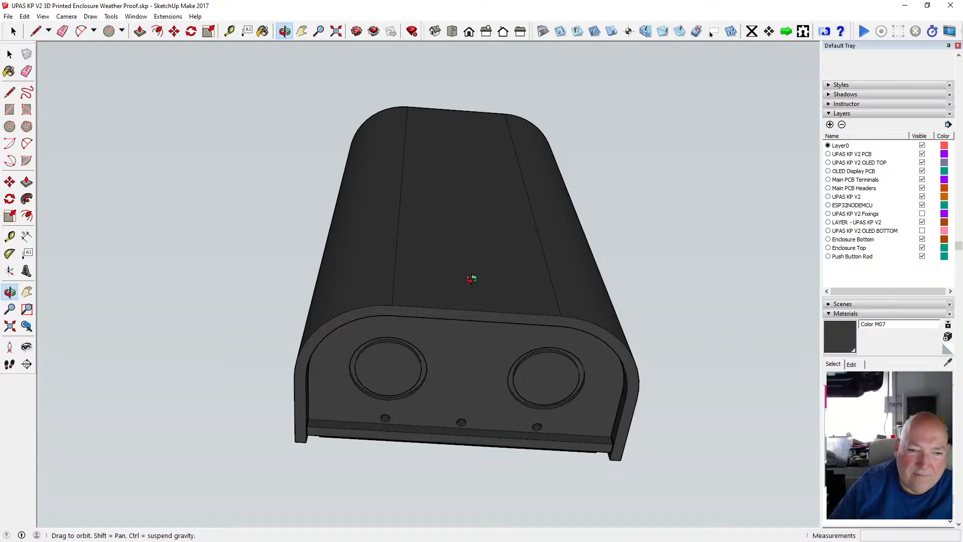
left_click_drag(476, 246, 462, 256)
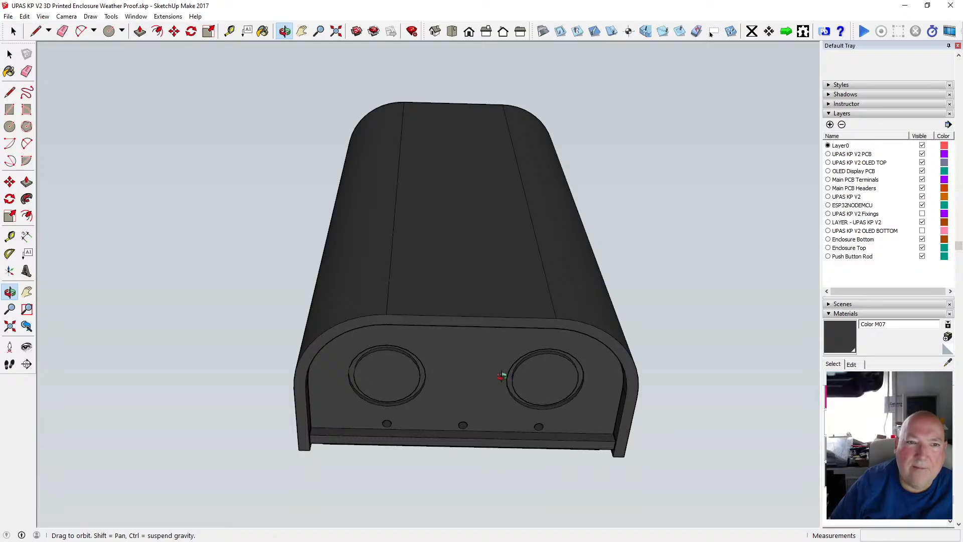
left_click_drag(501, 228, 456, 181)
left_click_drag(455, 236, 519, 158)
left_click_drag(420, 235, 384, 357)
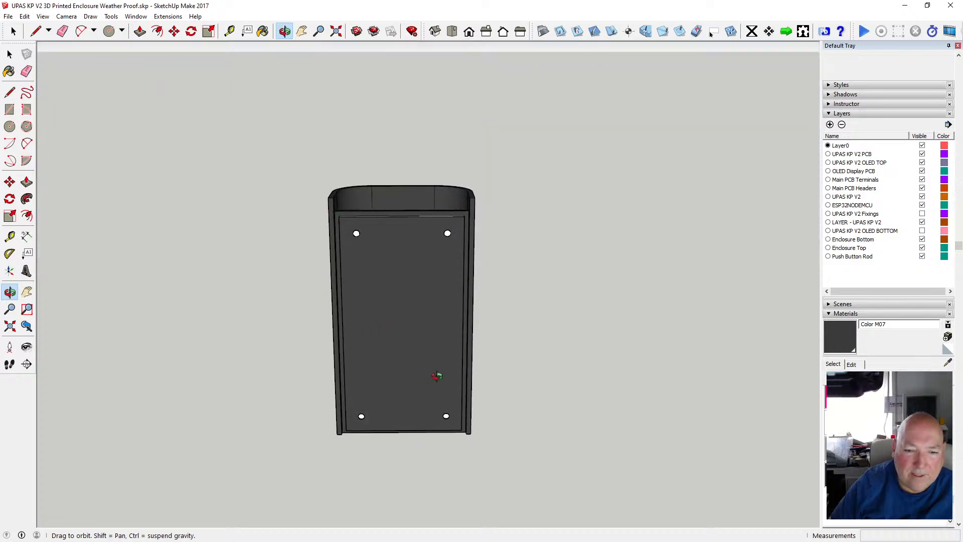
Examine the back of the enclosure up close, around the upper mounting holes and the base plate's fit in the cover.
scroll(393, 405, "up", 3)
left_click_drag(406, 398, 397, 309)
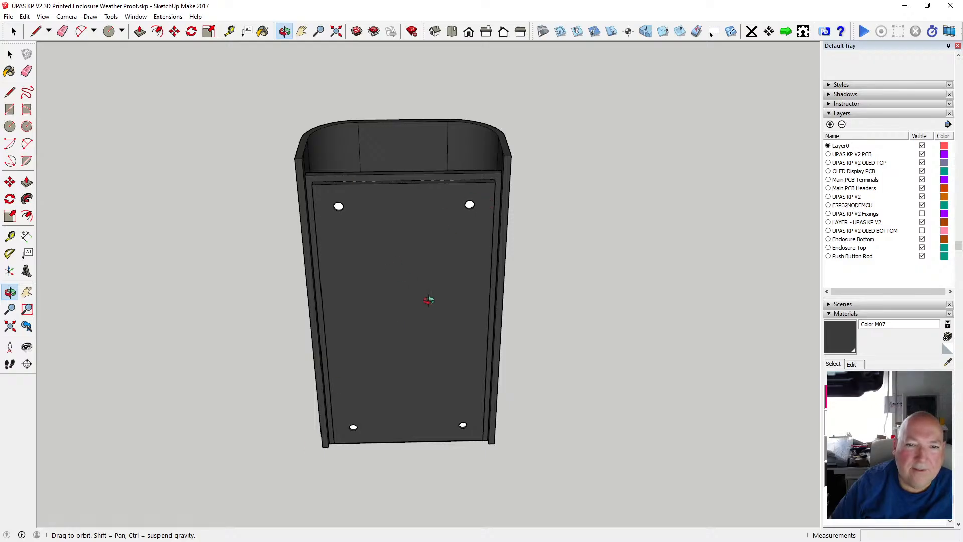
scroll(420, 233, "up", 3)
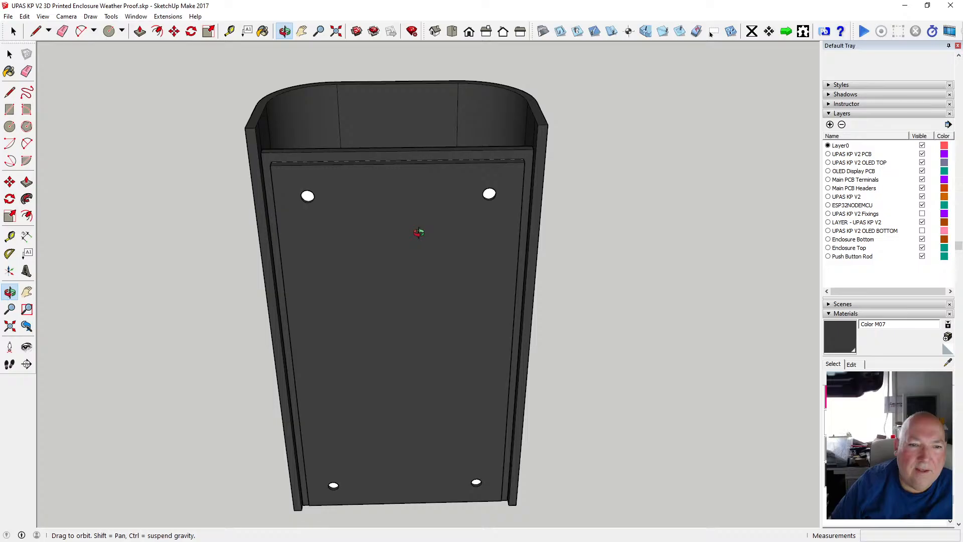
scroll(302, 200, "up", 4)
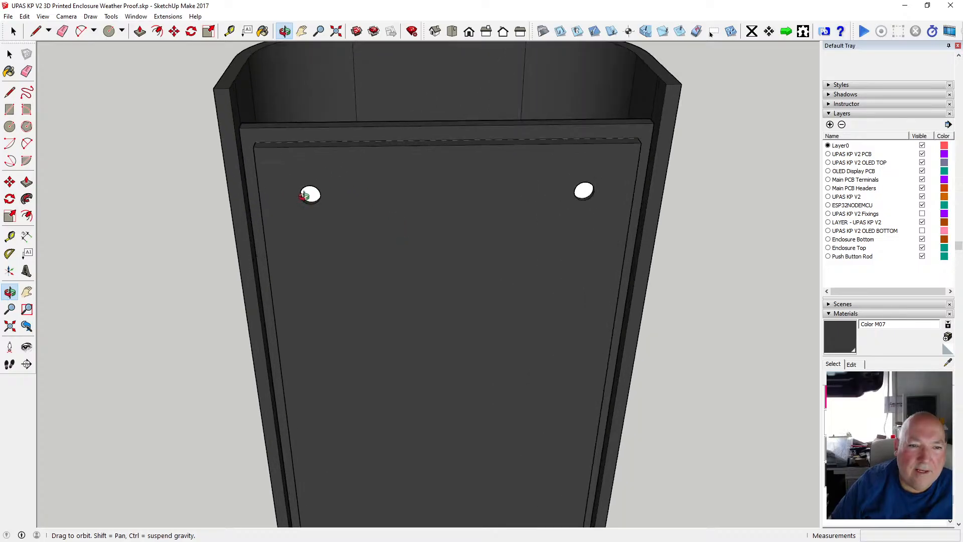
left_click_drag(318, 221, 510, 178)
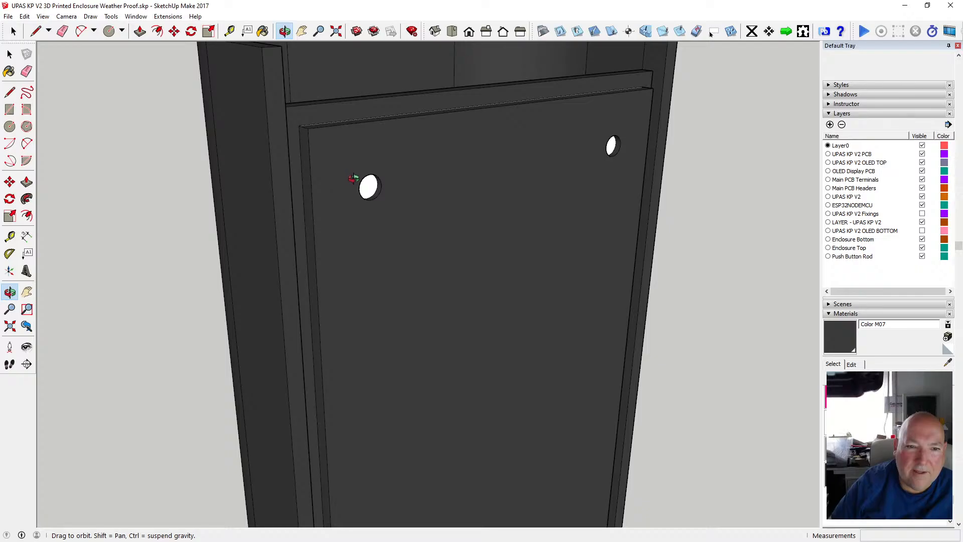
left_click_drag(354, 212, 436, 299)
scroll(485, 206, "down", 5)
left_click_drag(466, 244, 321, 174)
scroll(525, 176, "up", 4)
scroll(350, 121, "up", 3)
left_click_drag(220, 138, 230, 164)
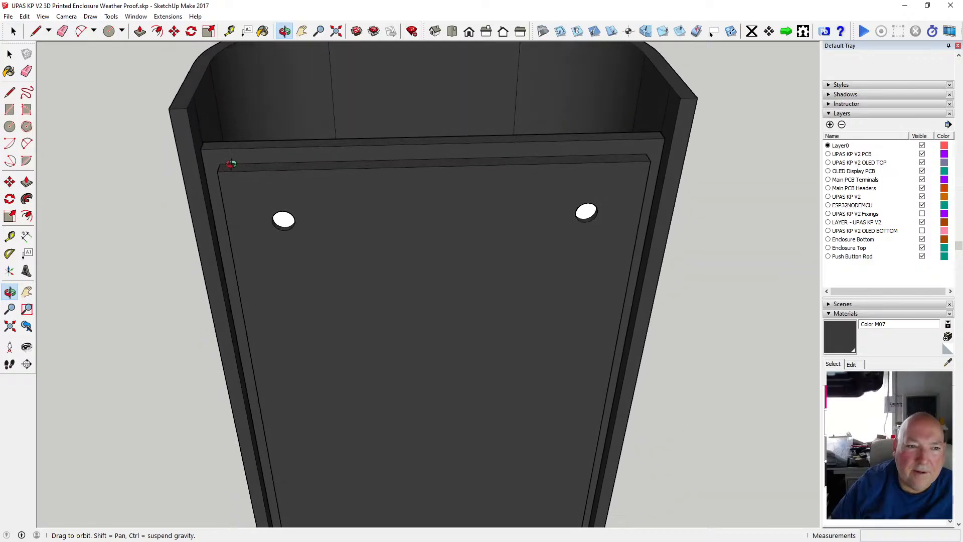
Try to draw a line across the cover's back opening, level with the upper edge of the base plate's raised back panel.
left_click(10, 93)
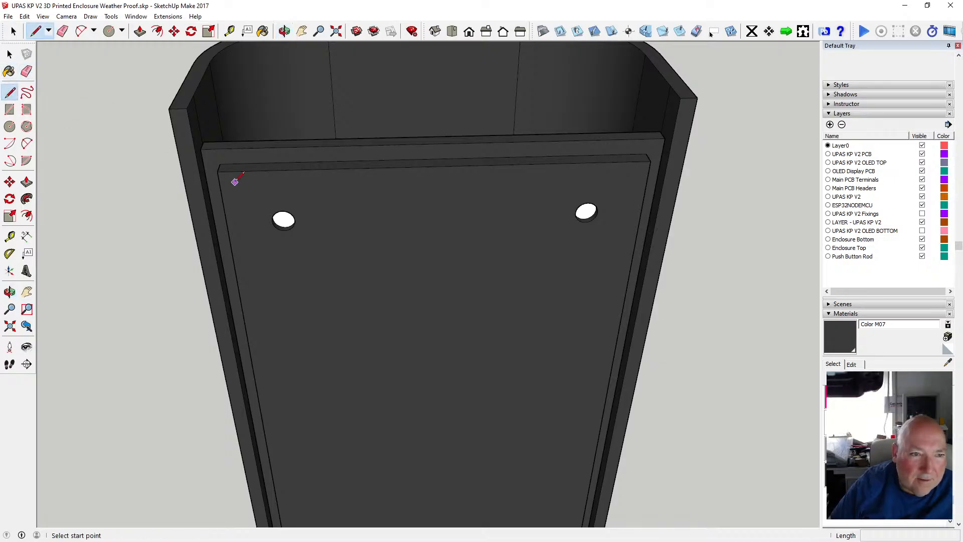
left_click(199, 171)
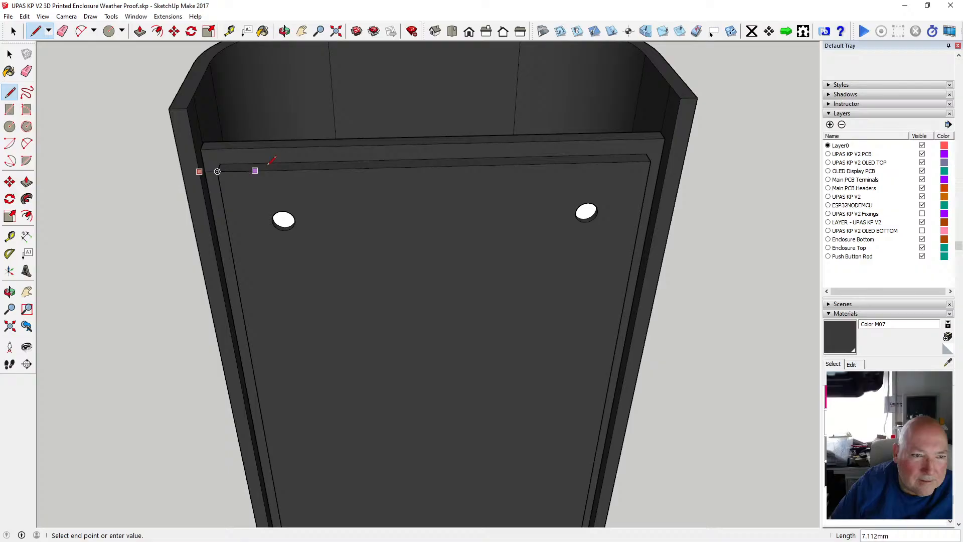
left_click(668, 159)
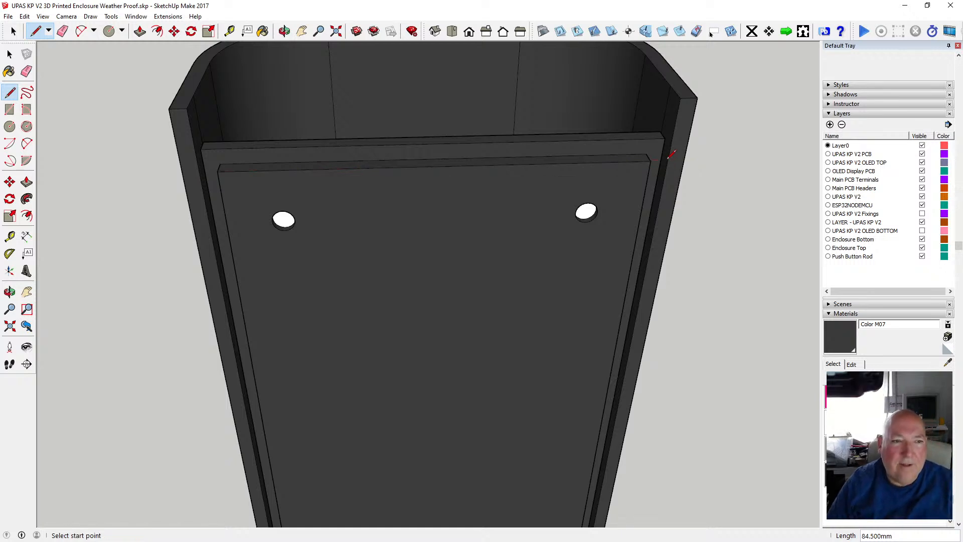
Place a horizontal guide 0.25 mm above the upper edge of the base plate's raised back panel with the Tape Measure.
left_click(230, 32)
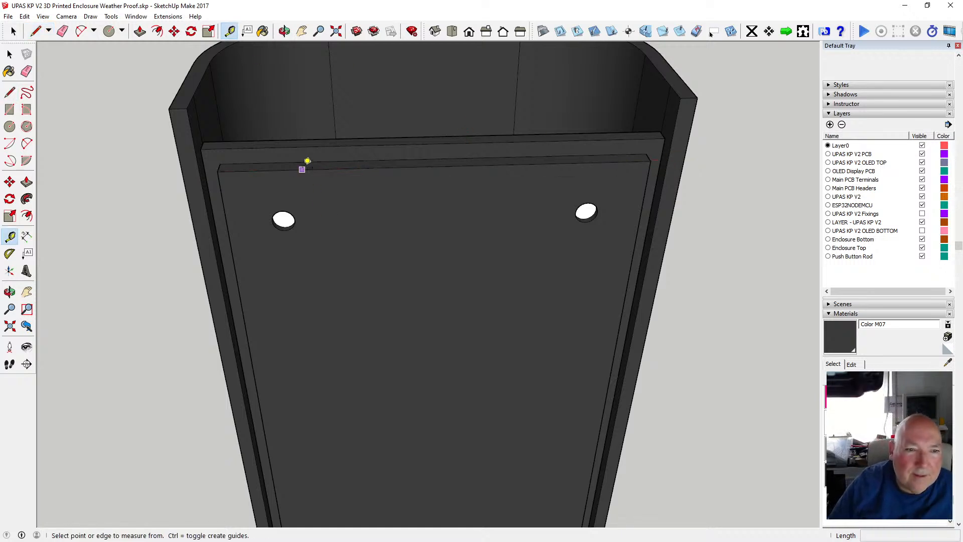
left_click(307, 160)
scroll(299, 160, "down", 2)
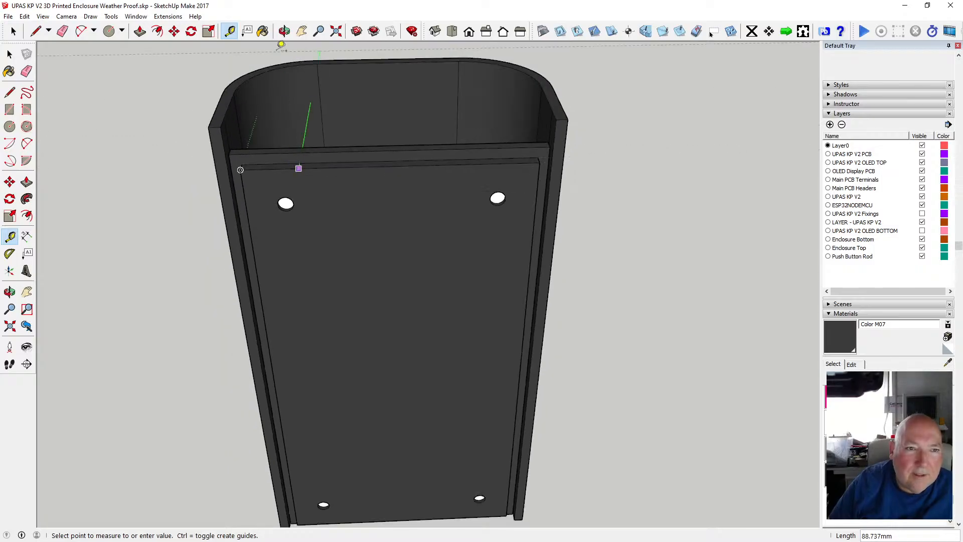
scroll(308, 238, "down", 2)
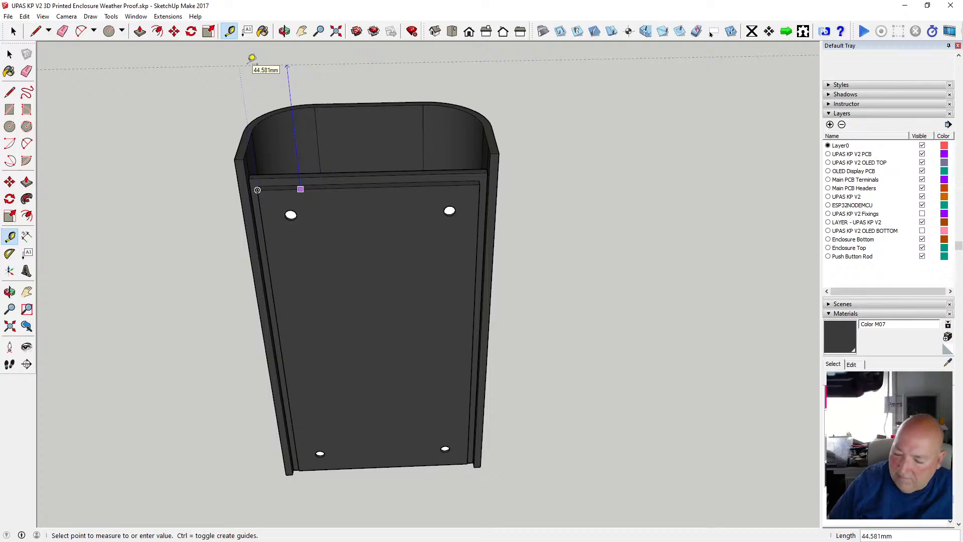
key("Return")
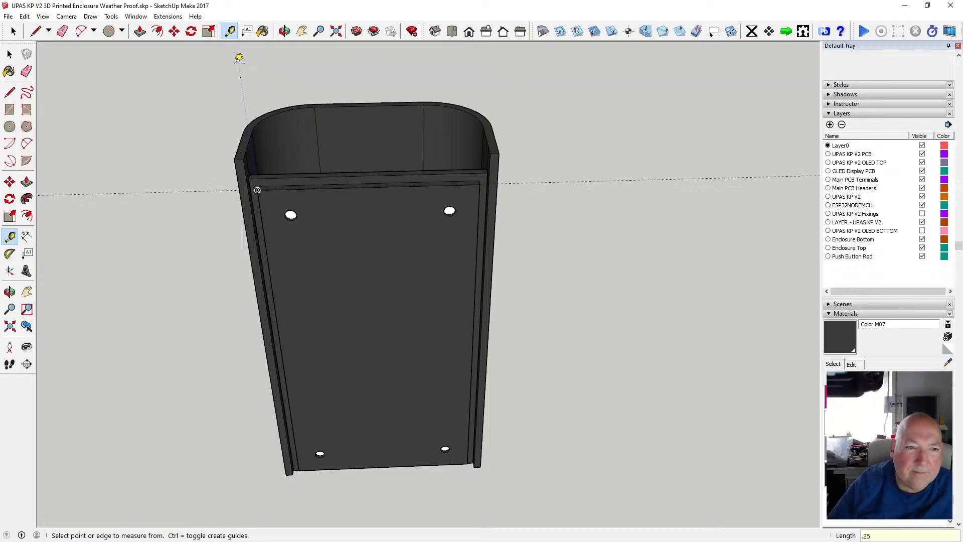
Draw a line along the guide across the back opening between the cover's inner edges, and delete the guide.
key("l")
scroll(254, 201, "up", 5)
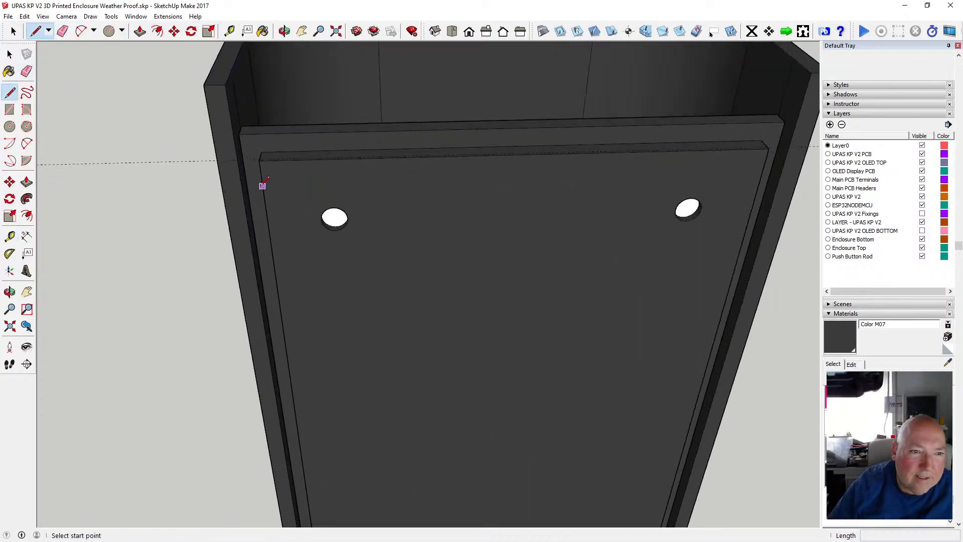
left_click(231, 153)
scroll(231, 153, "down", 3)
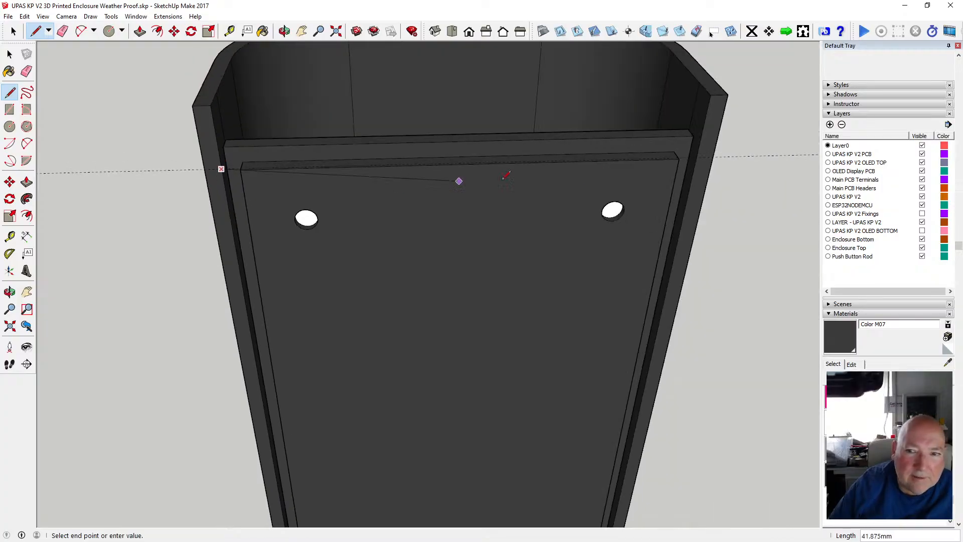
left_click(697, 157)
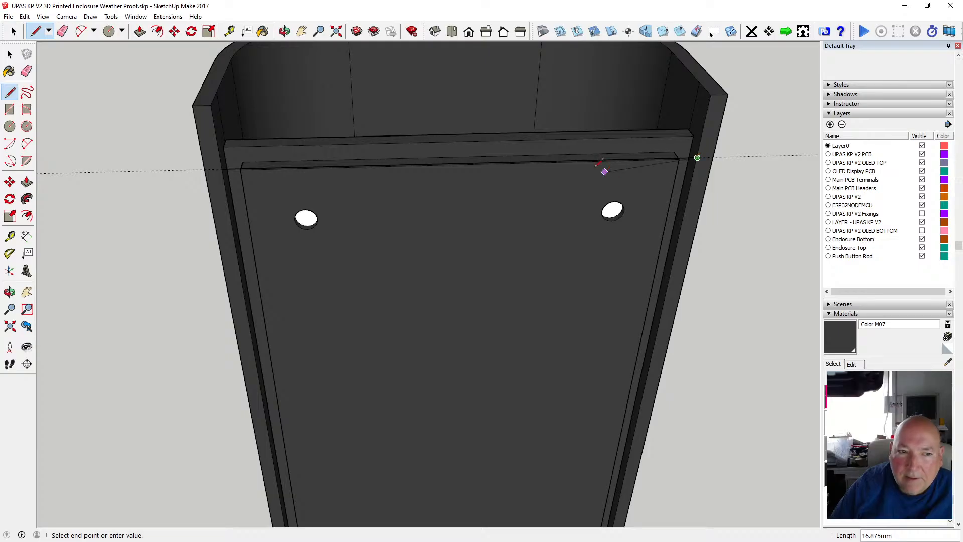
left_click(13, 31)
left_click(123, 173)
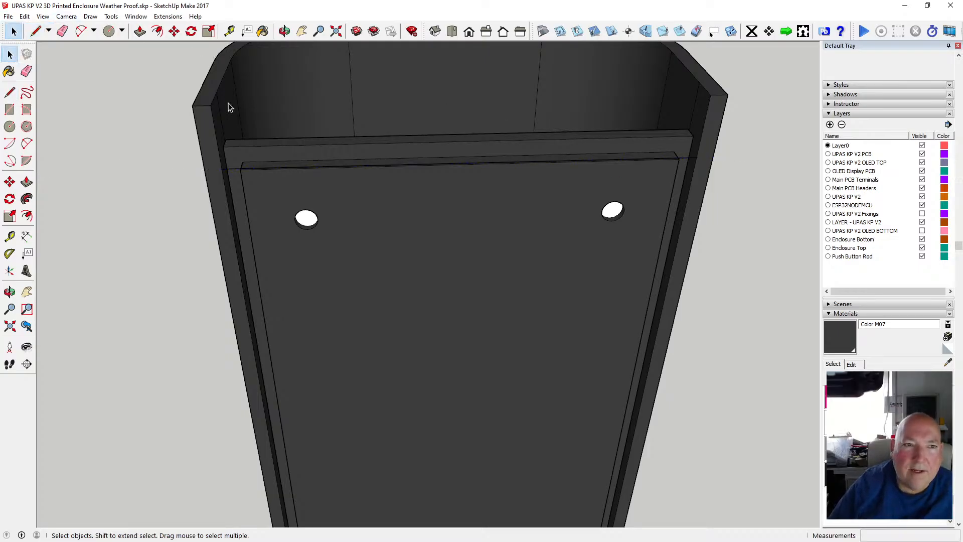
Examine the back and open top of the enclosure around the line across the opening and the gap between cover and base plate.
left_click(284, 31)
left_click_drag(280, 168, 258, 165)
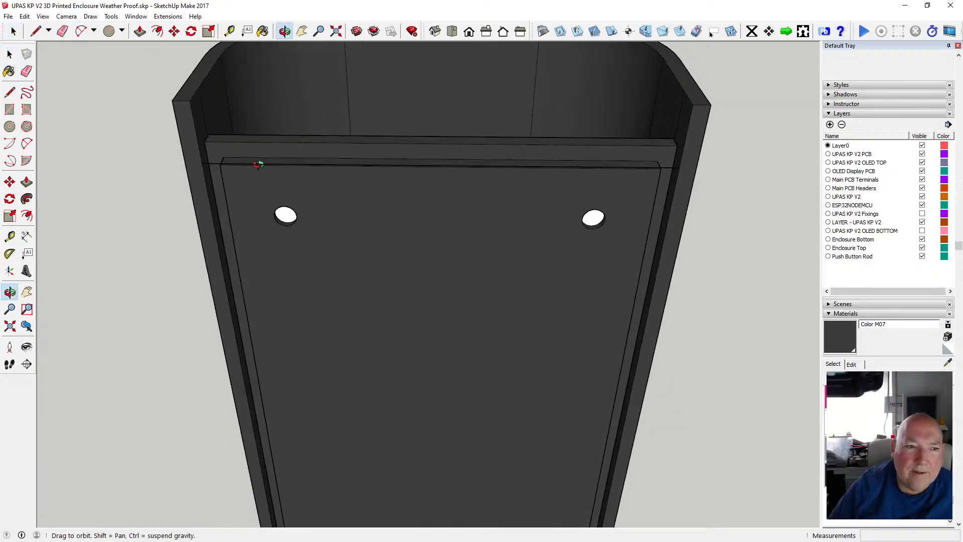
scroll(258, 164, "up", 2)
left_click_drag(248, 121, 243, 227)
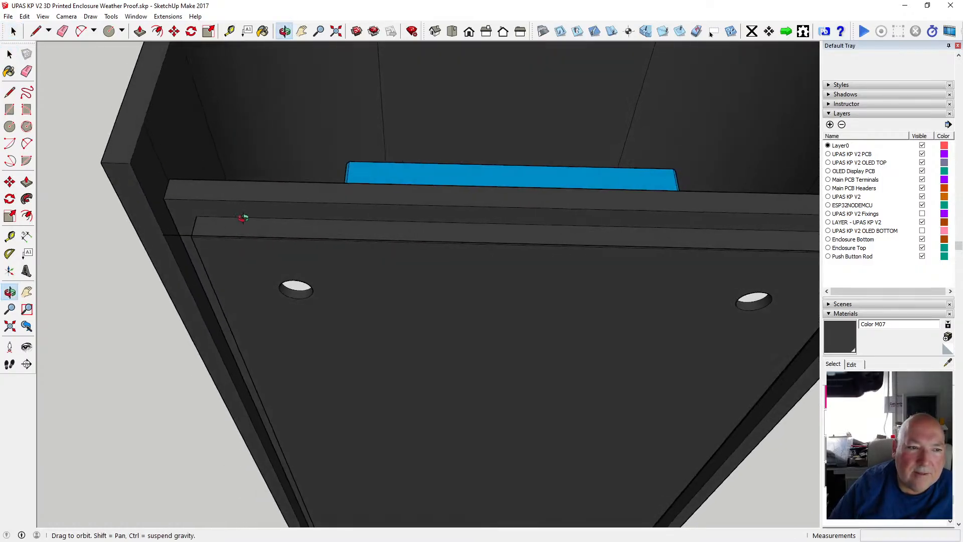
scroll(244, 215, "down", 4)
key("space")
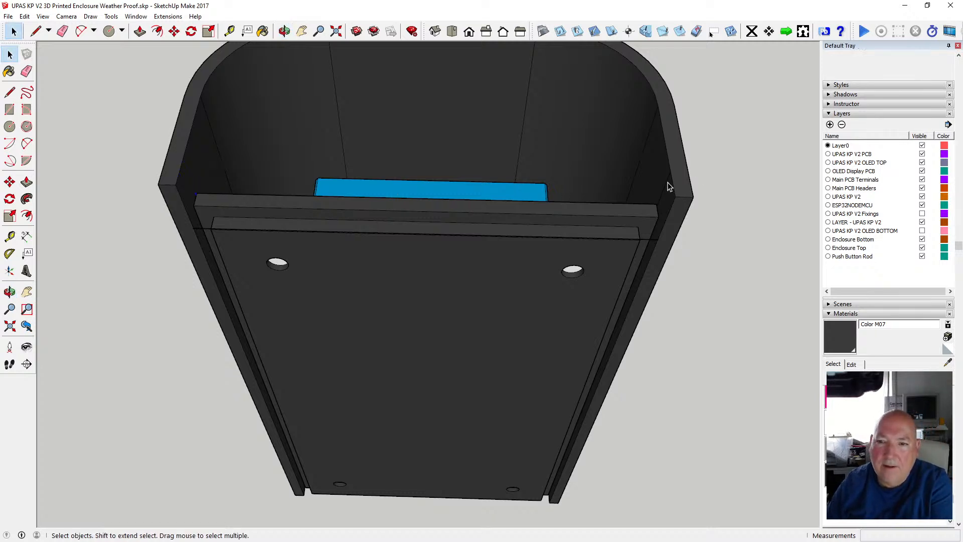
left_click(284, 31)
left_click_drag(416, 131, 483, 149)
scroll(449, 220, "down", 6)
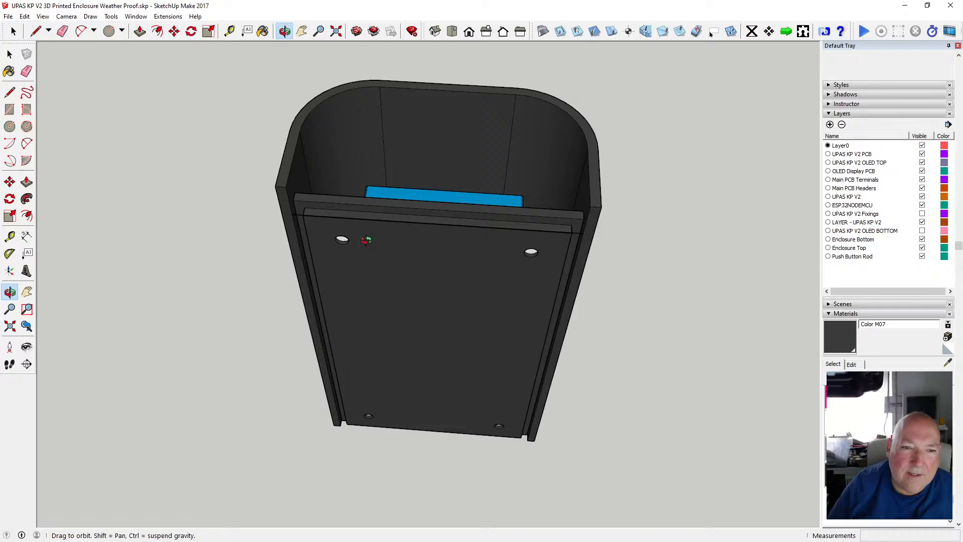
left_click_drag(366, 240, 570, 191)
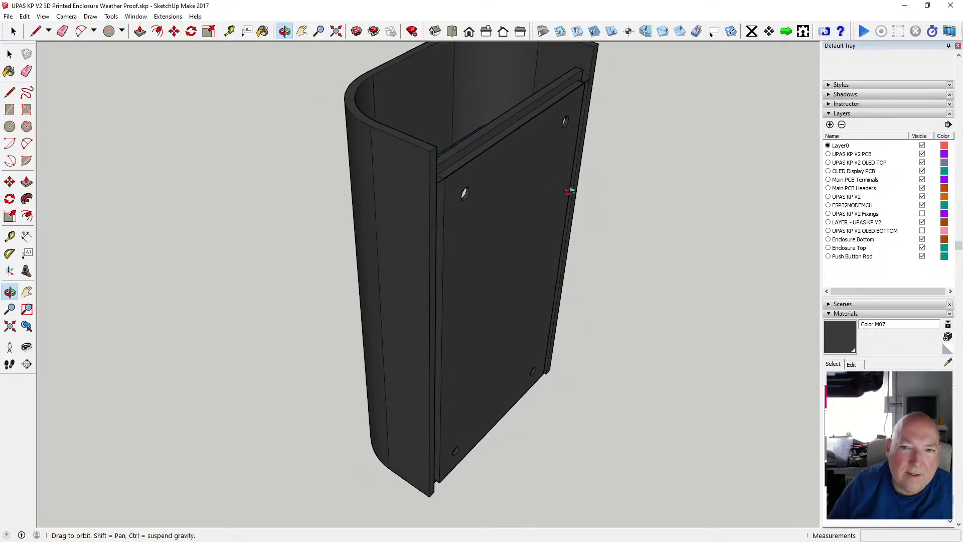
left_click_drag(478, 145, 468, 197)
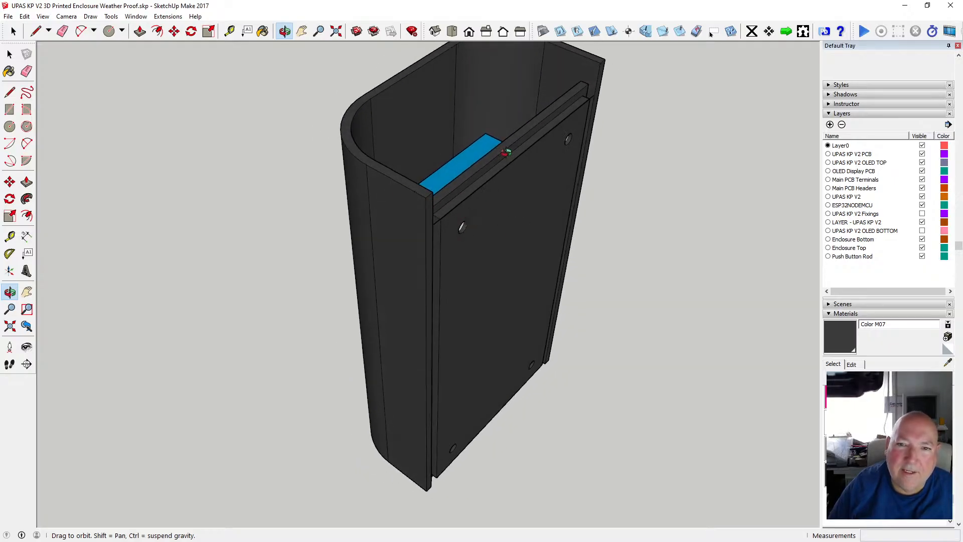
left_click_drag(616, 74, 454, 168)
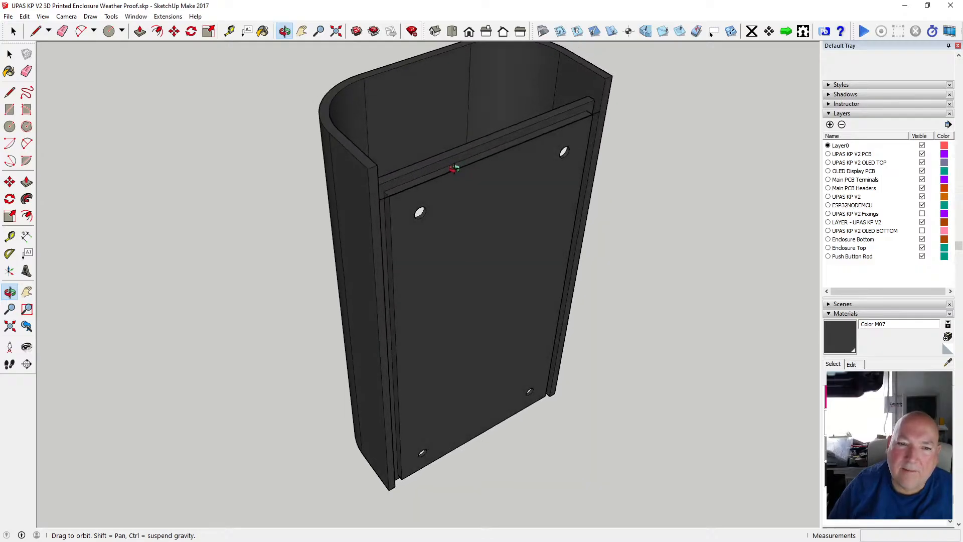
left_click_drag(449, 214, 490, 269)
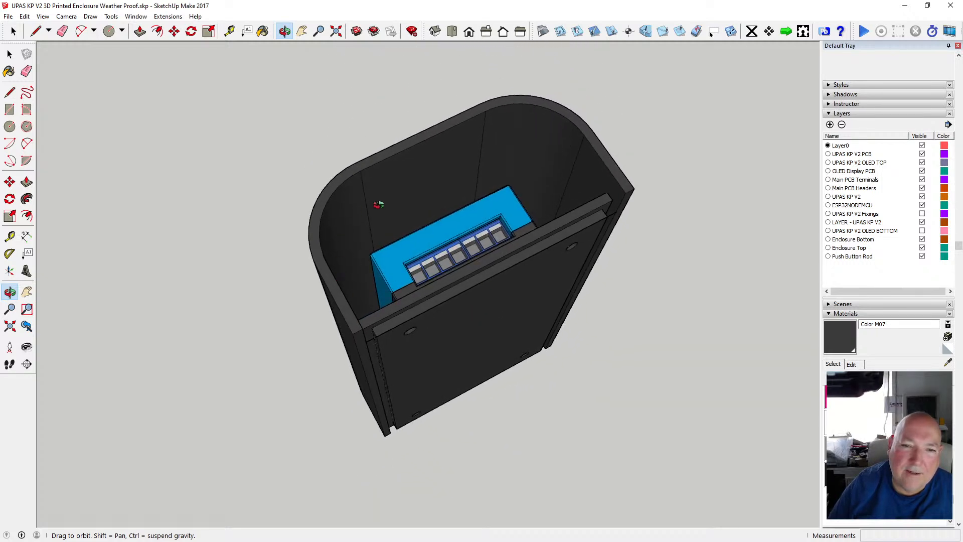
left_click_drag(458, 307, 414, 397)
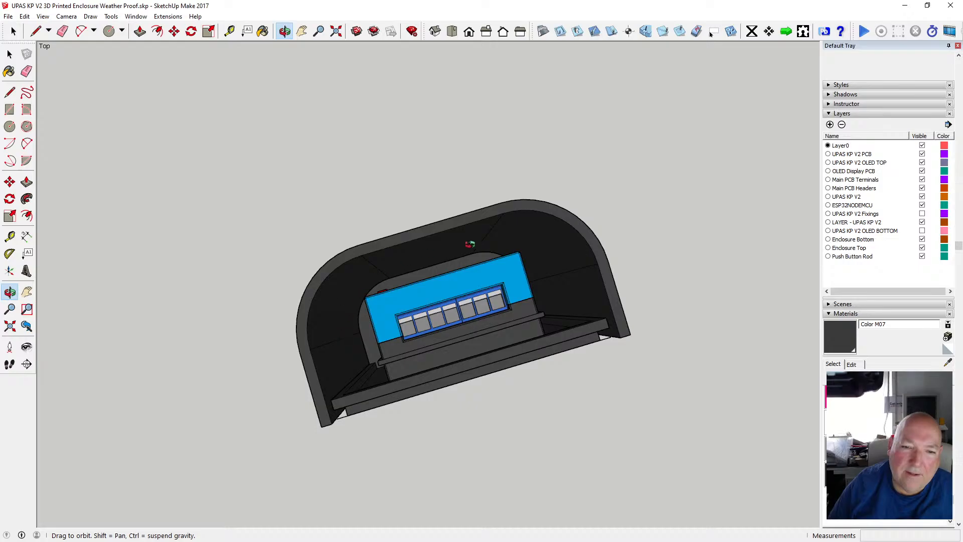
Place a horizontal guide 0.25 mm behind the base plate's upper back edge with the Tape Measure.
left_click_drag(444, 363, 361, 263)
scroll(434, 219, "up", 3)
scroll(226, 241, "up", 4)
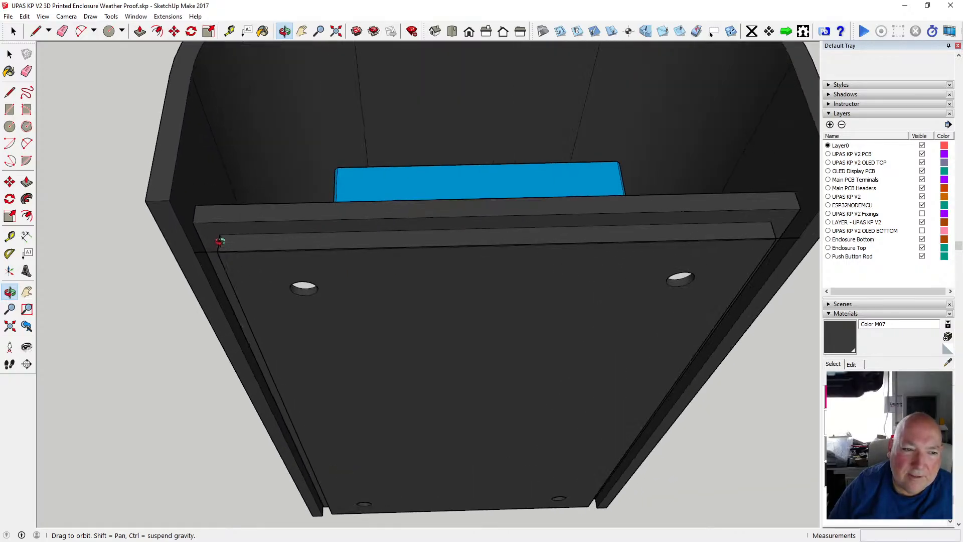
left_click(230, 31)
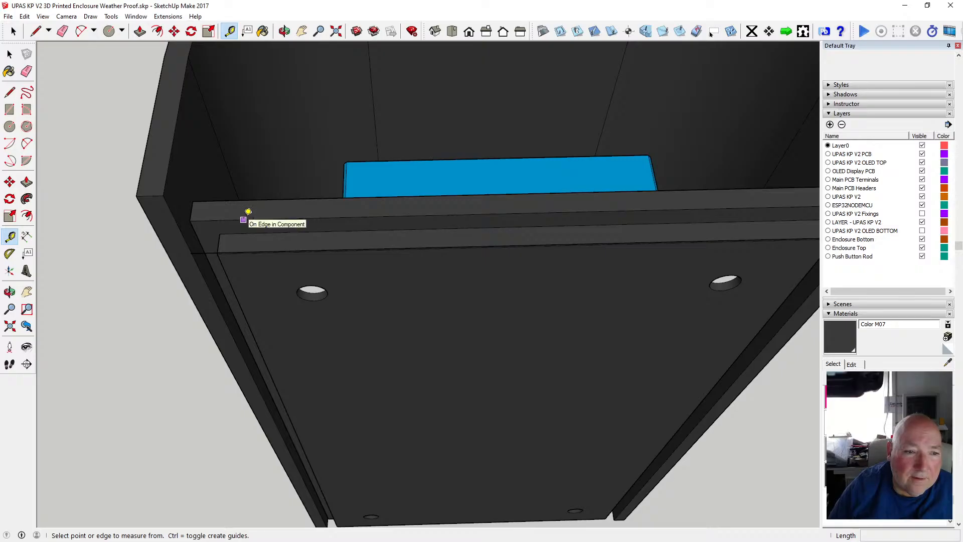
left_click(243, 220)
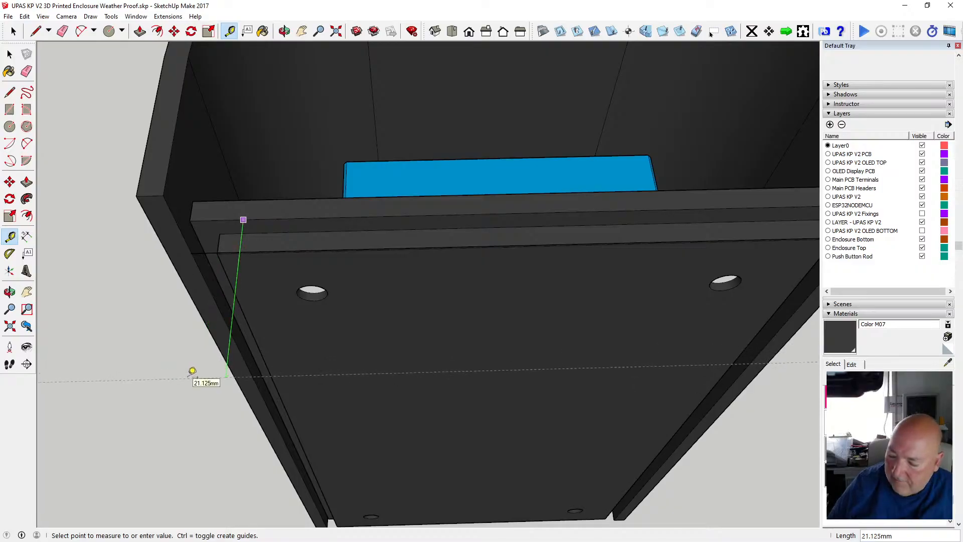
type(".25")
key("Return")
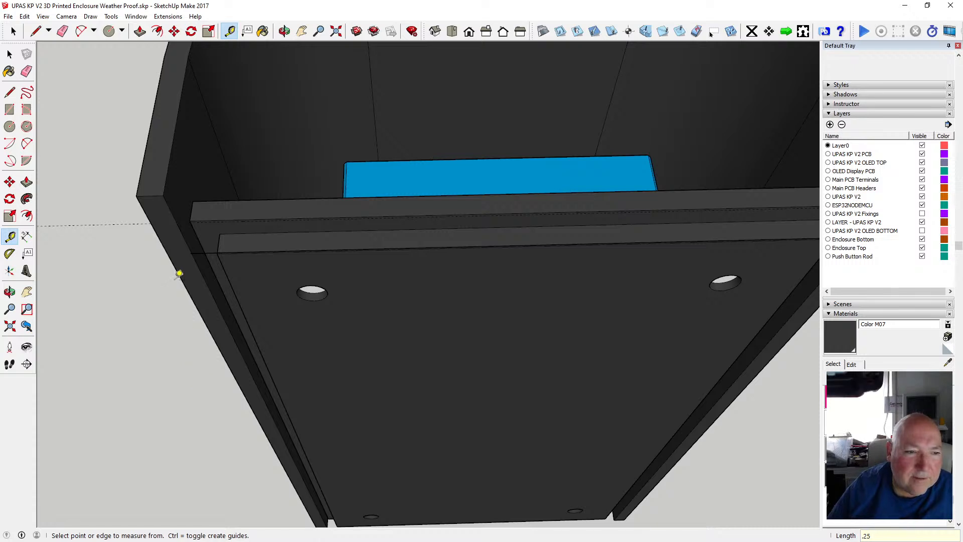
scroll(189, 261, "up", 2)
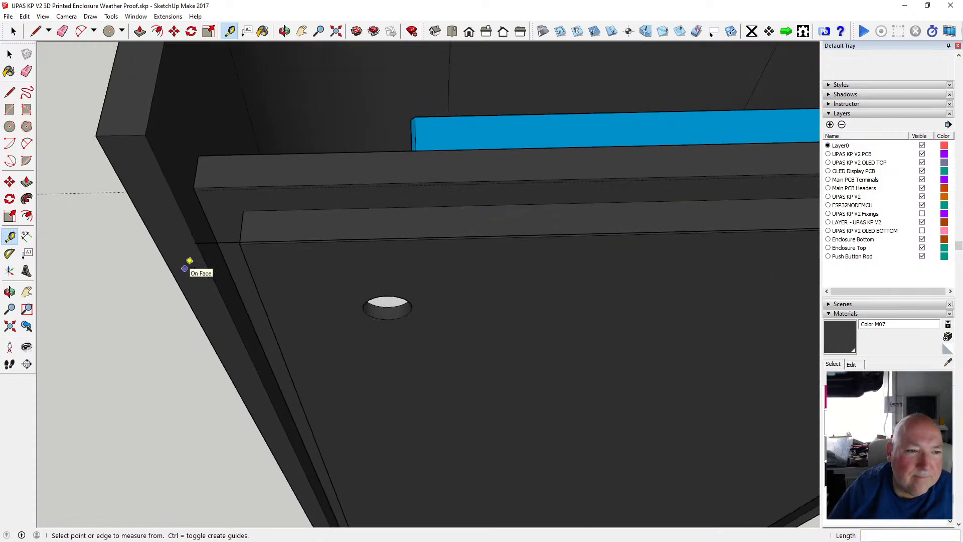
Place a second horizontal guide 0.25 mm above the raised panel's inner upper edge, where it meets the base plate.
left_click(285, 31)
left_click_drag(281, 150, 292, 117)
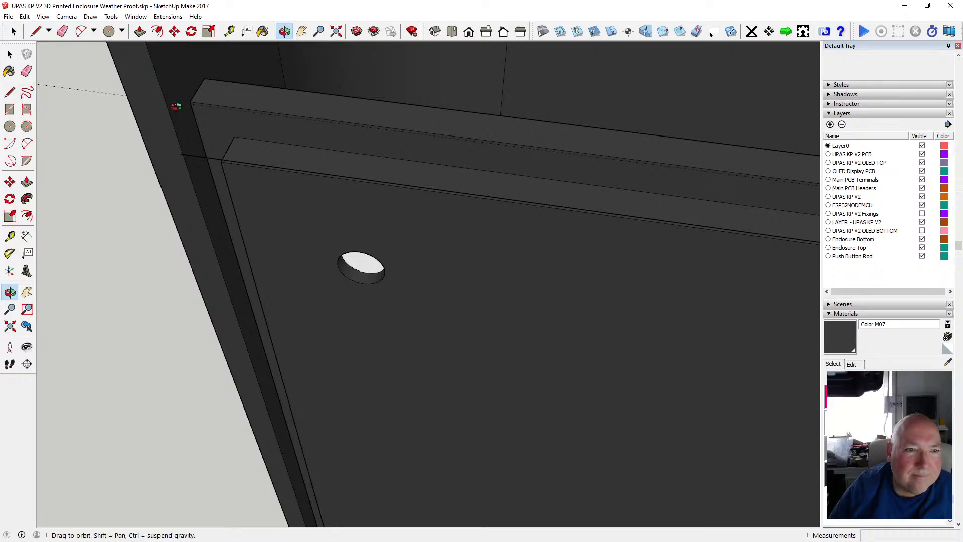
left_click(230, 31)
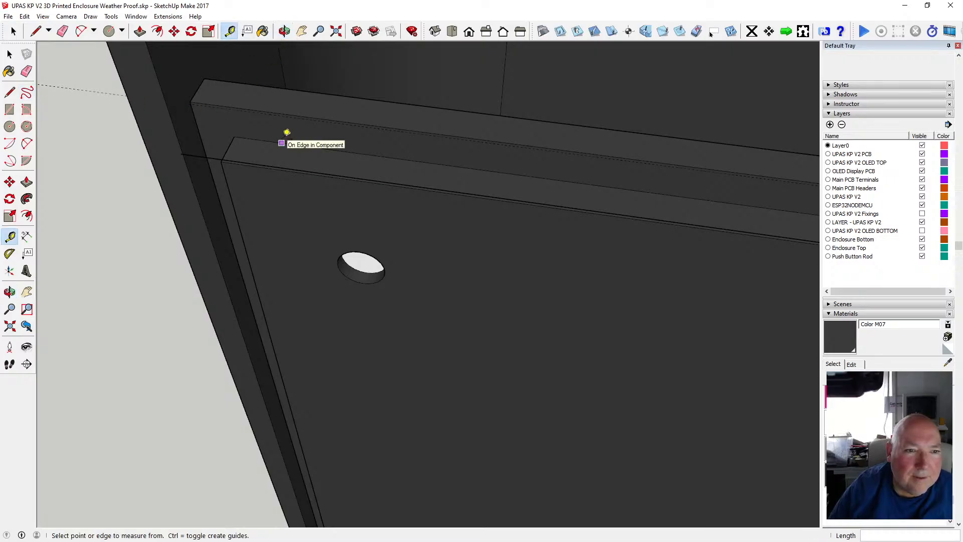
left_click(282, 143)
type(".")
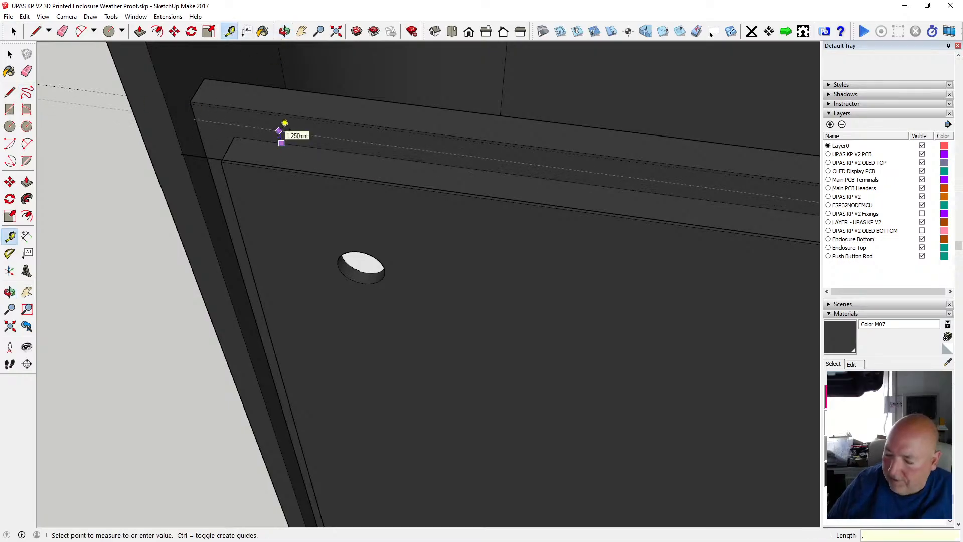
type("25")
key("Return")
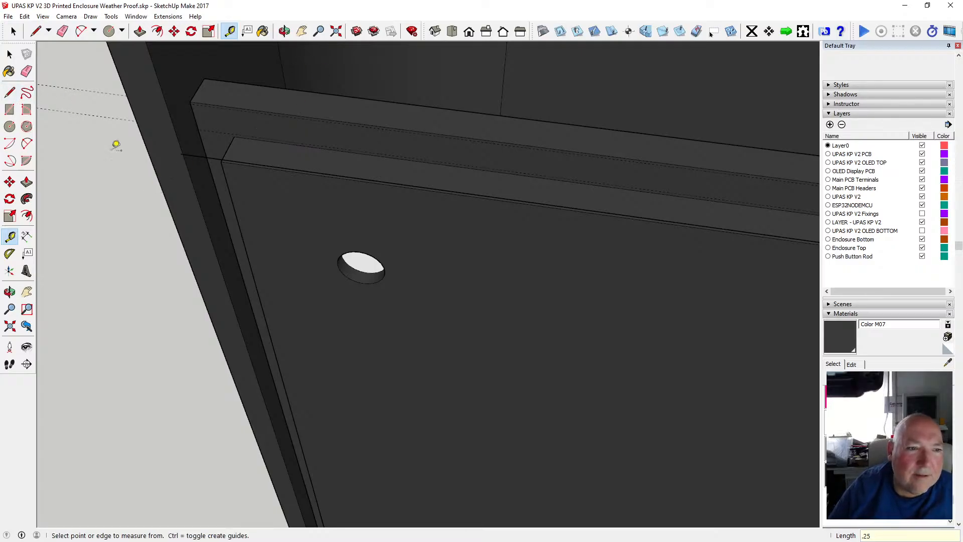
Move the line across the cover's back opening 0.25 mm inward along the green axis.
left_click(9, 92)
scroll(195, 151, "up", 3)
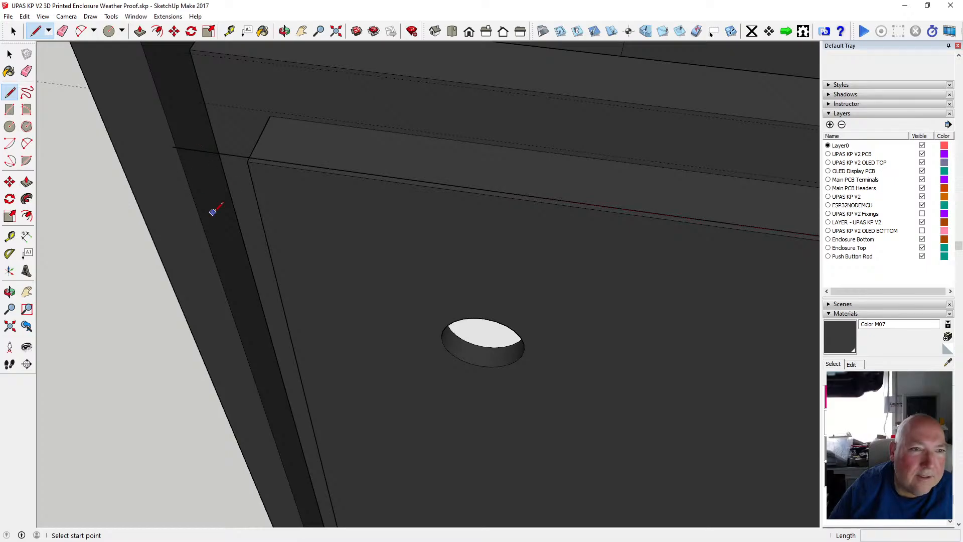
left_click(284, 31)
left_click_drag(177, 149, 402, 334)
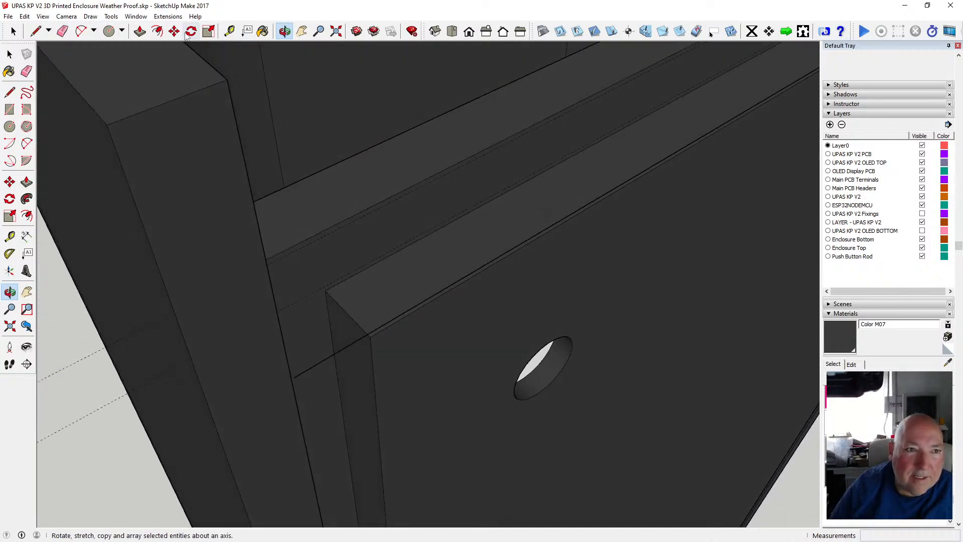
key("m")
left_click(350, 344)
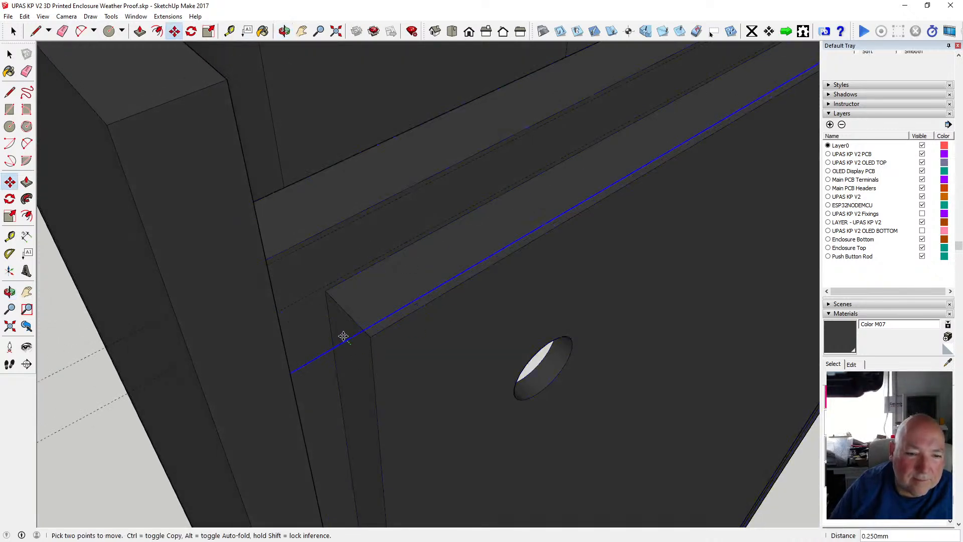
type(".25")
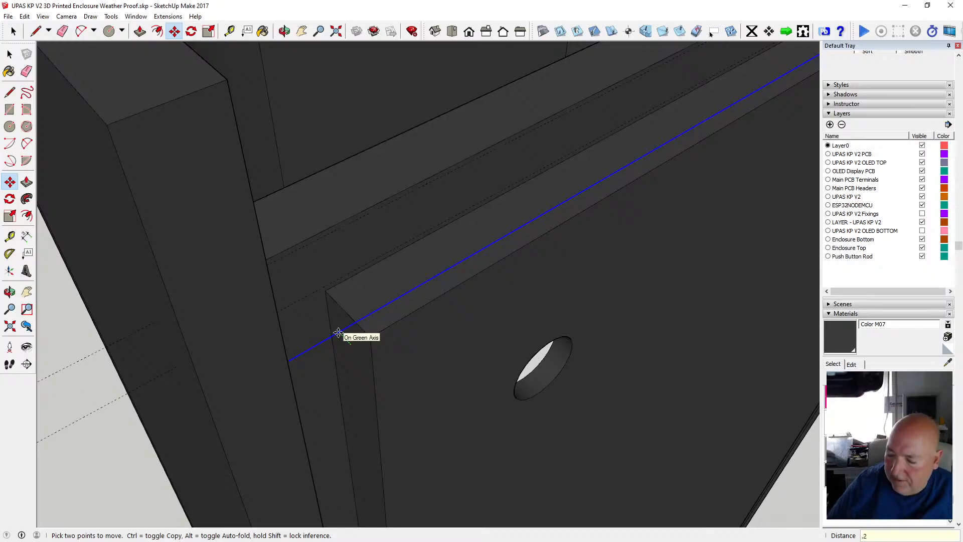
key("Return")
Draw a line about 2.75 mm long inward on the cover's inner side wall from the end of the line across the opening.
left_click(284, 32)
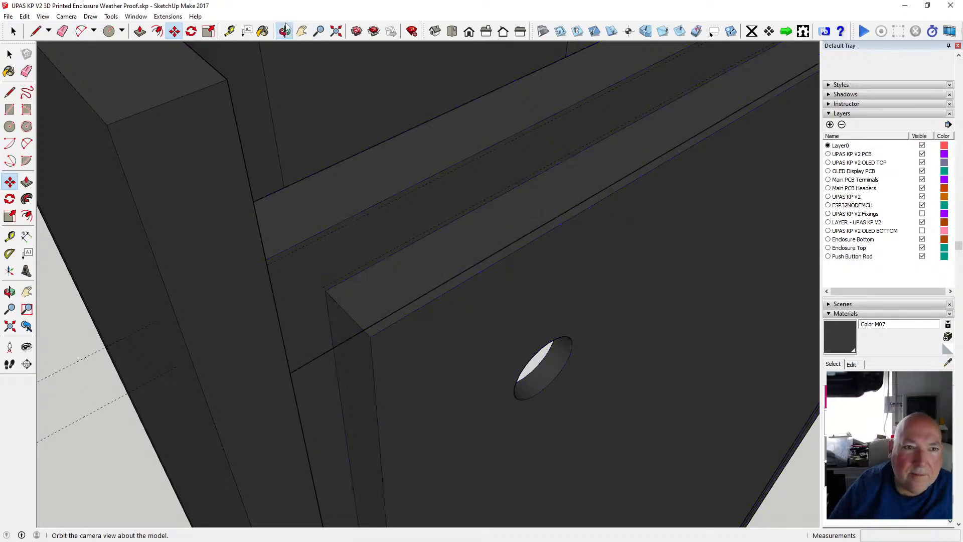
left_click_drag(456, 288, 255, 313)
left_click_drag(255, 302, 262, 281)
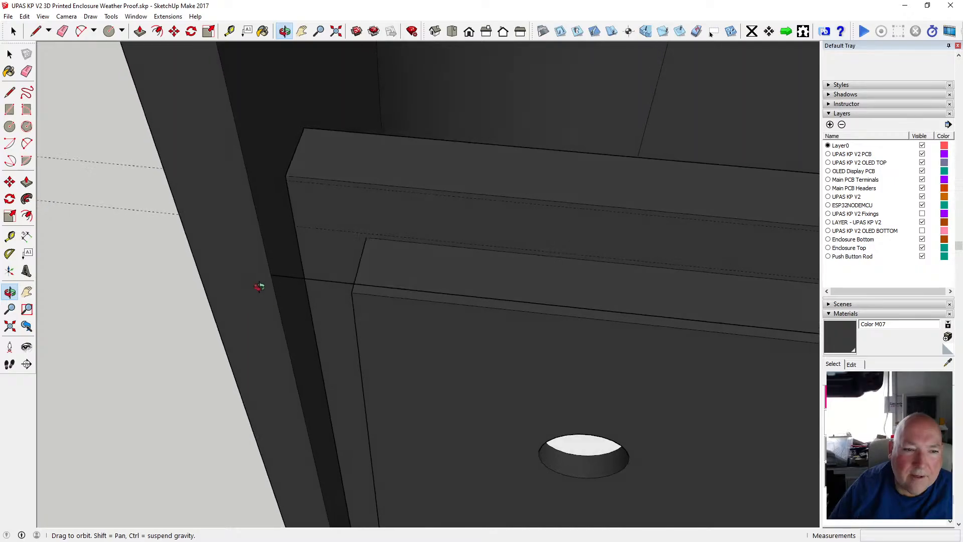
key("l")
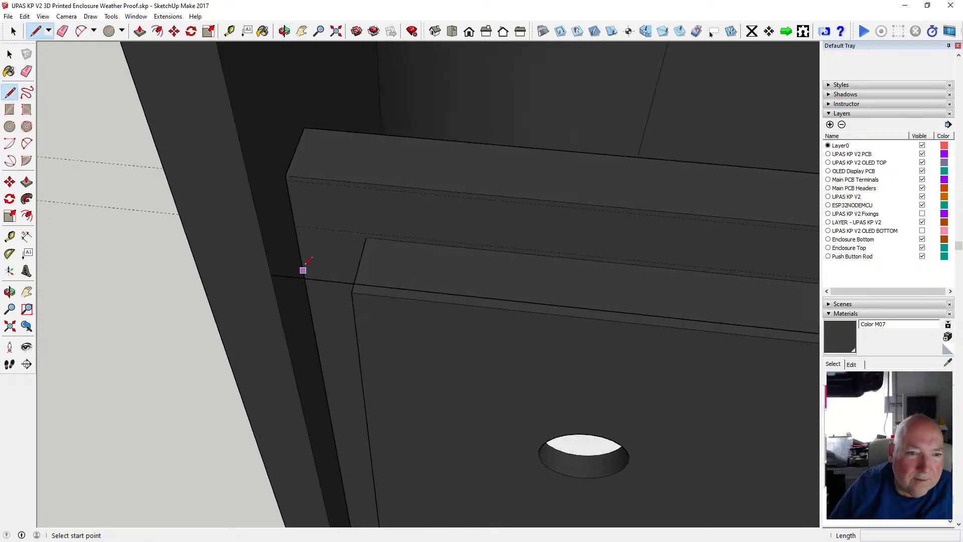
left_click(271, 274)
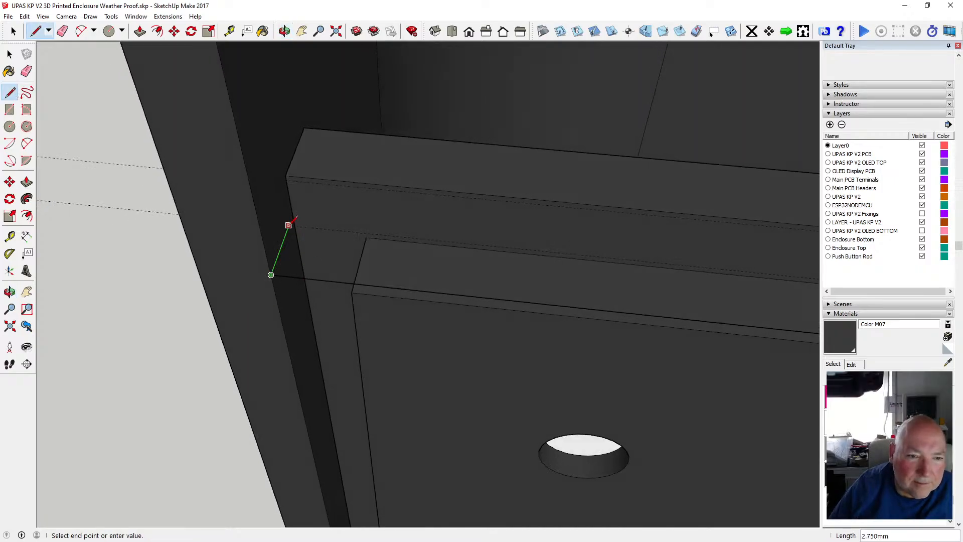
left_click(288, 225)
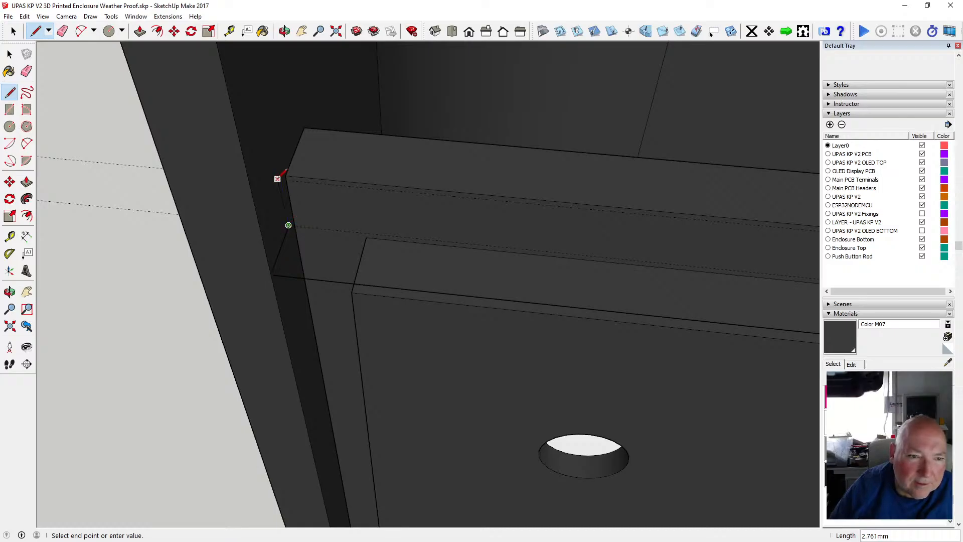
Try to draw a vertical line on the cover's inner side wall between the levels of the two guides.
scroll(301, 224, "up", 3)
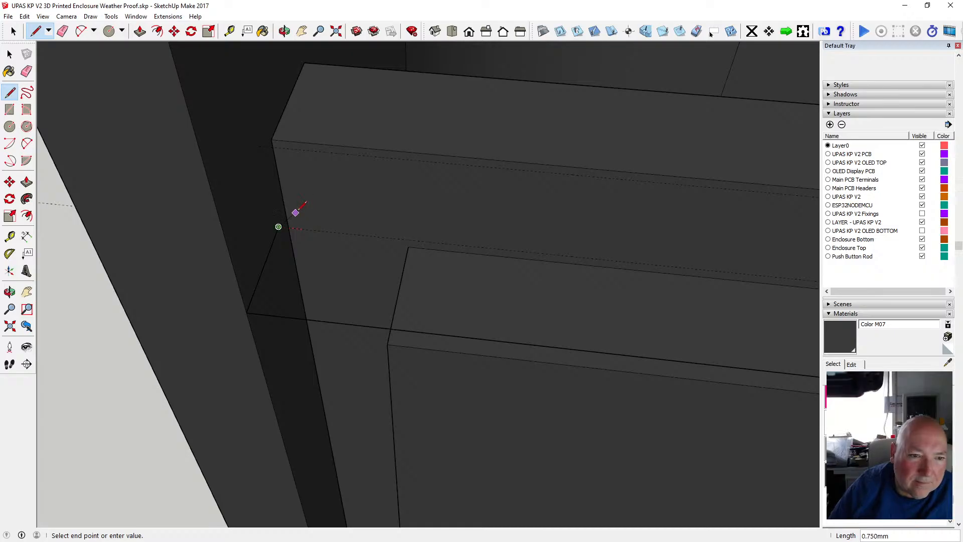
key("Escape")
scroll(301, 211, "up", 2)
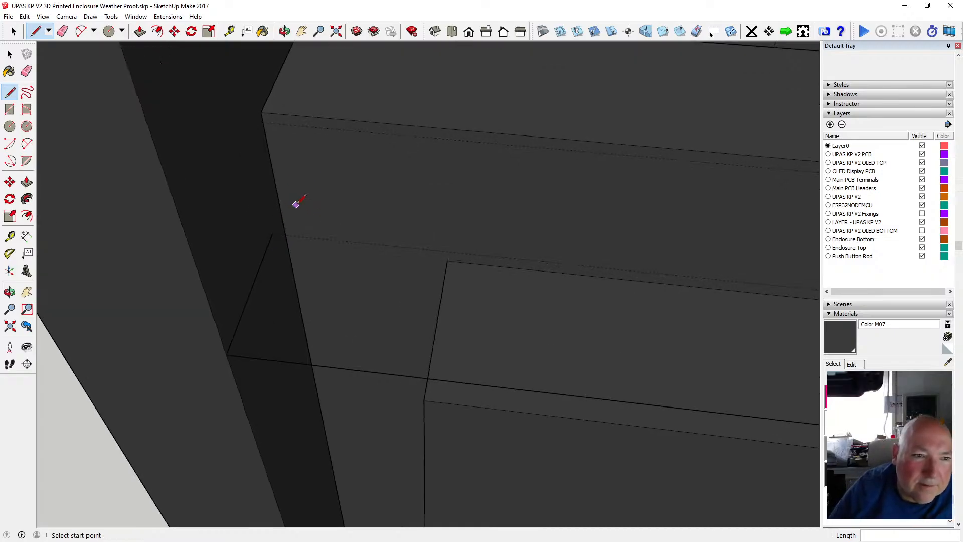
left_click(240, 121)
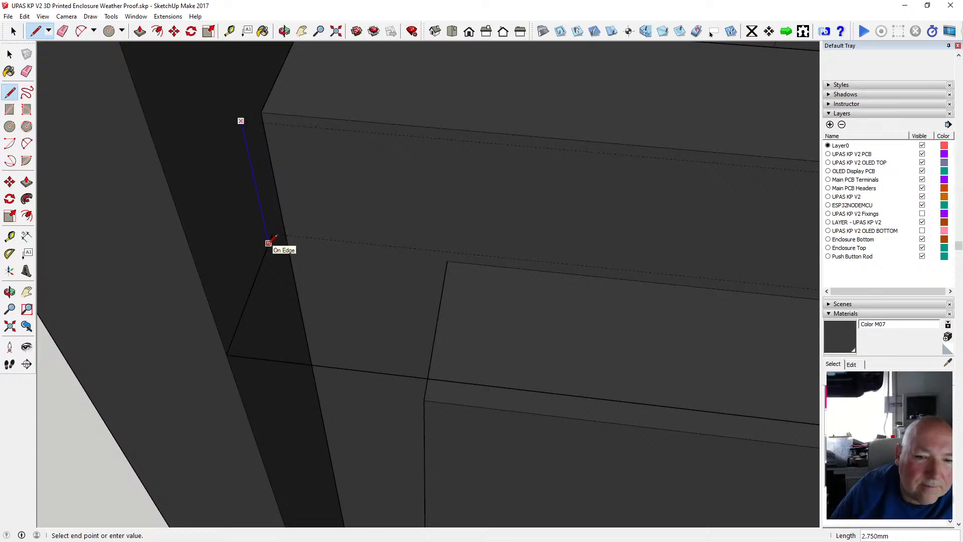
key("space")
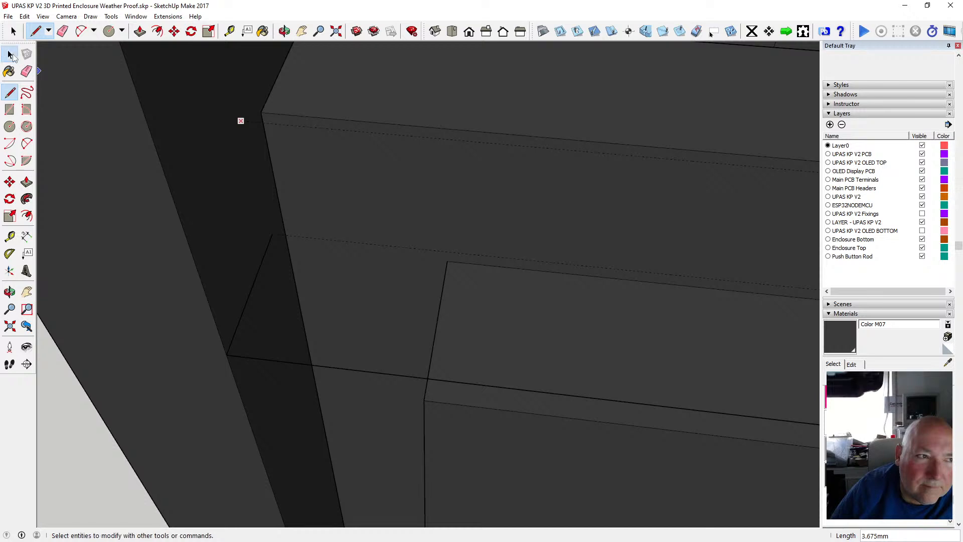
Delete the short inward line on the cover's inner side wall.
middle_click_drag(458, 161, 498, 204)
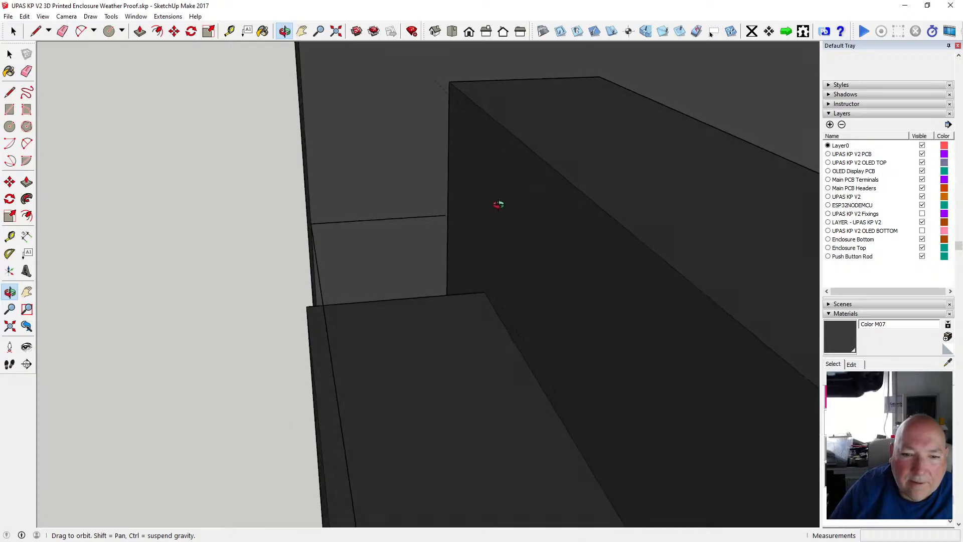
middle_click_drag(334, 170, 334, 170)
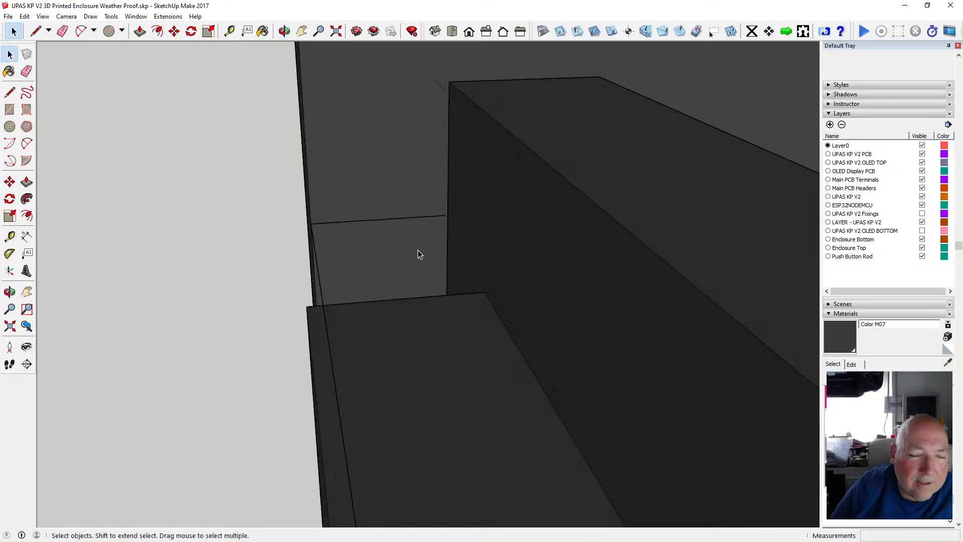
left_click(412, 217)
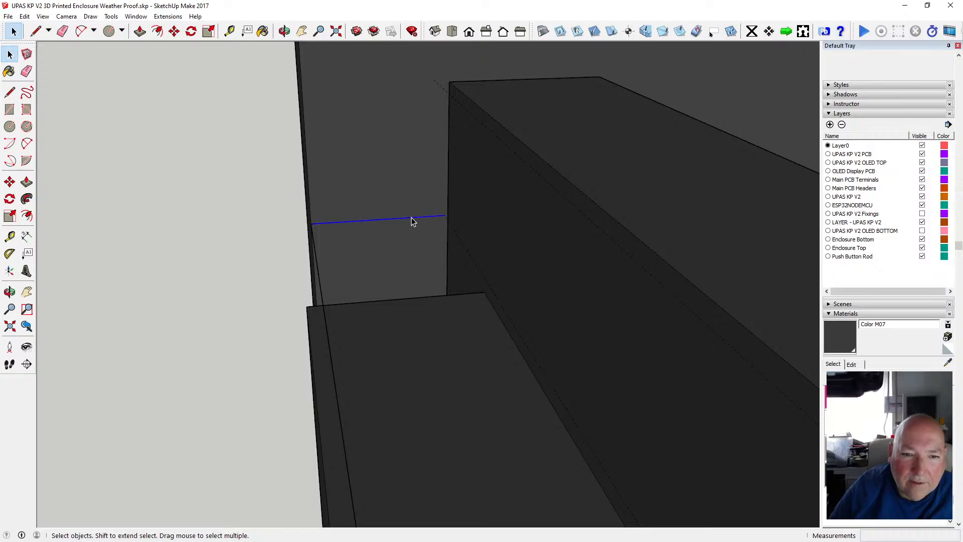
key("Delete")
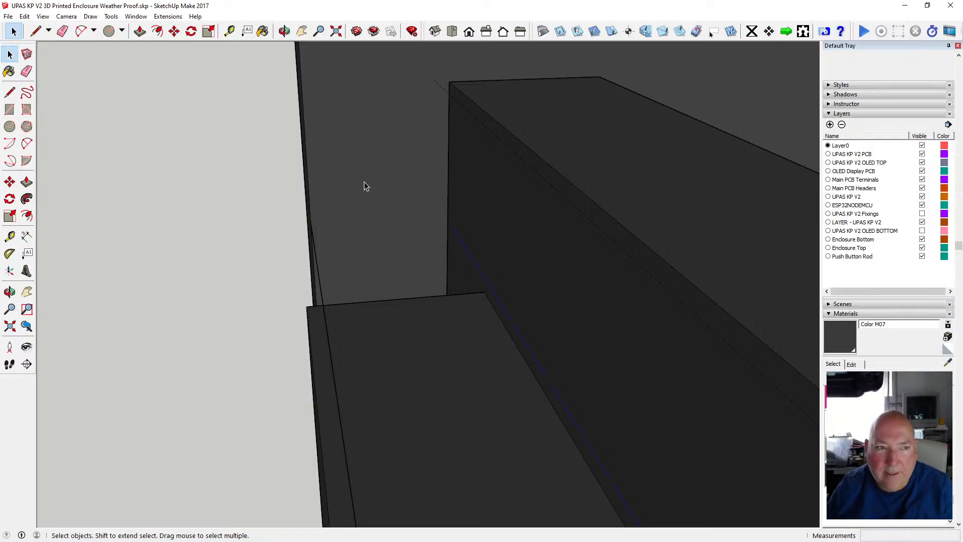
Move the lower guide 0.25 mm outward along the green axis, away from the base plate's raised panel.
left_click(174, 31)
left_click(468, 255)
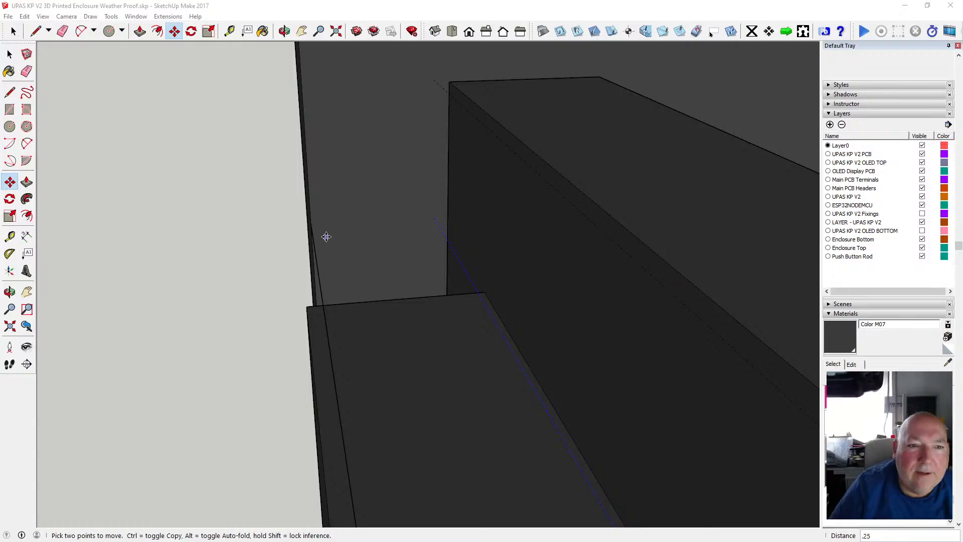
scroll(326, 236, "up", 3)
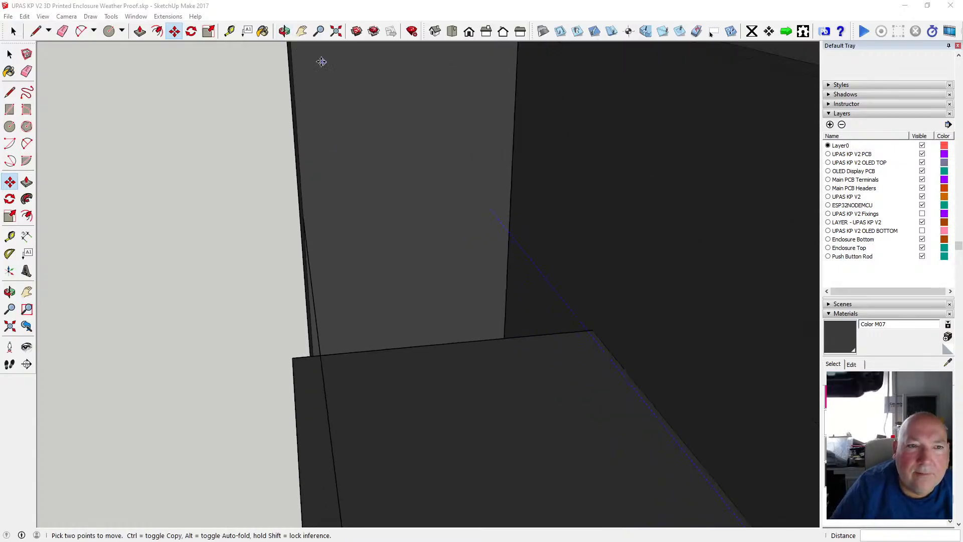
Draw a line 2.5 mm long inward on the cover's inner side wall from the opening line's end to the lower guide.
left_click(284, 31)
left_click_drag(350, 157, 432, 235)
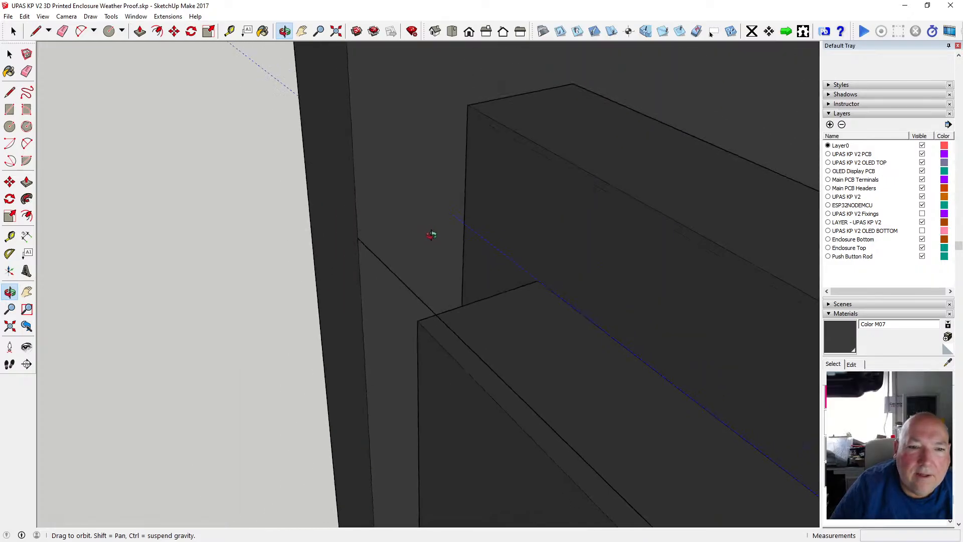
left_click(9, 92)
left_click(358, 237)
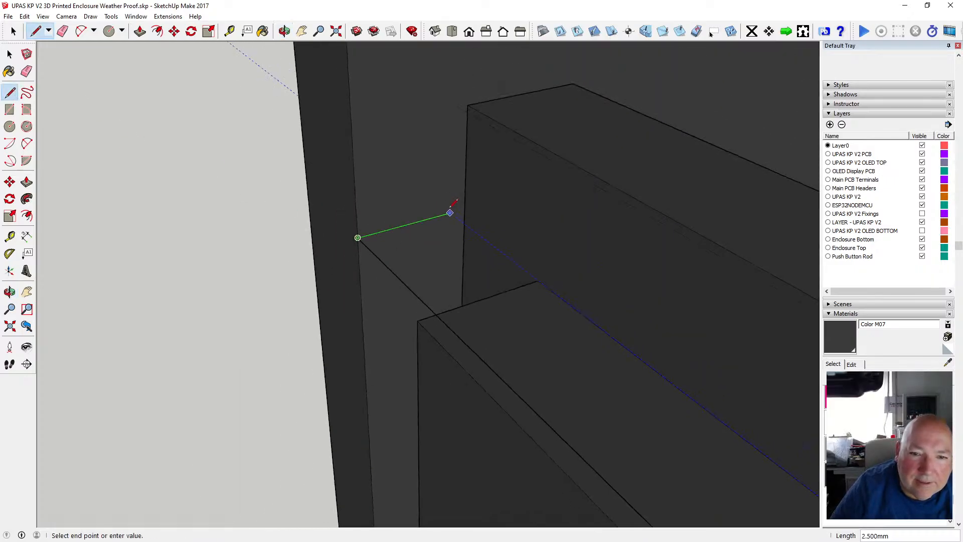
left_click(450, 213)
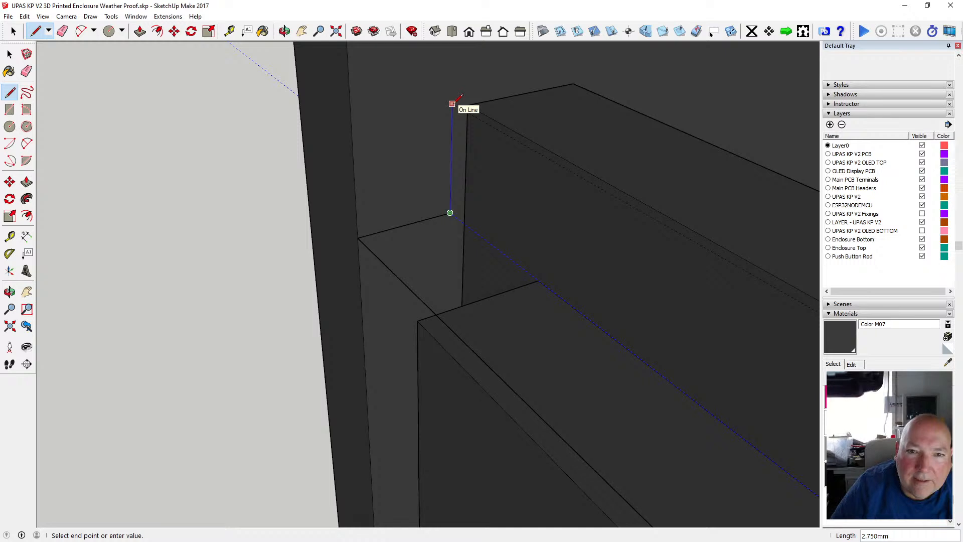
left_click(10, 53)
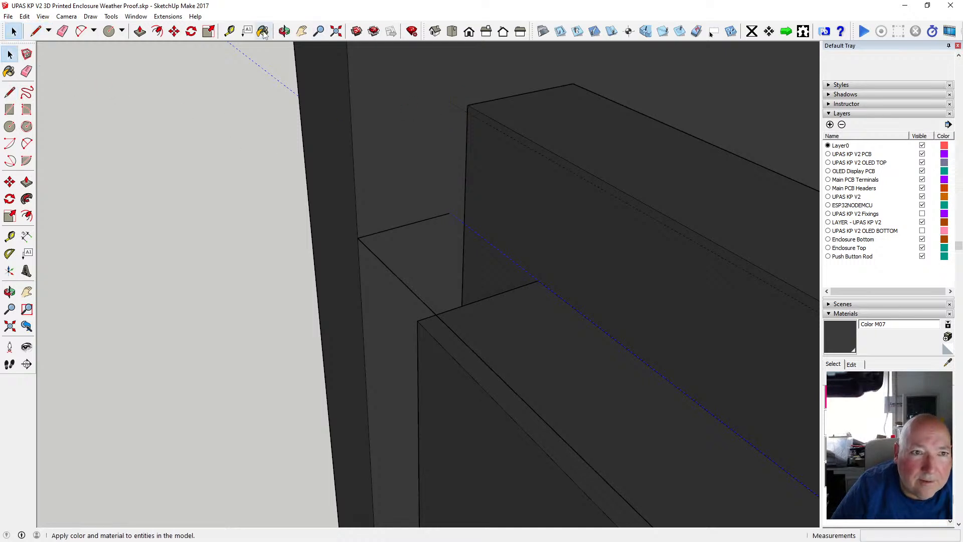
Move the upper guide 0.25 mm upward, above the base plate's raised panel.
left_click(284, 32)
left_click_drag(431, 206, 473, 157)
key("space")
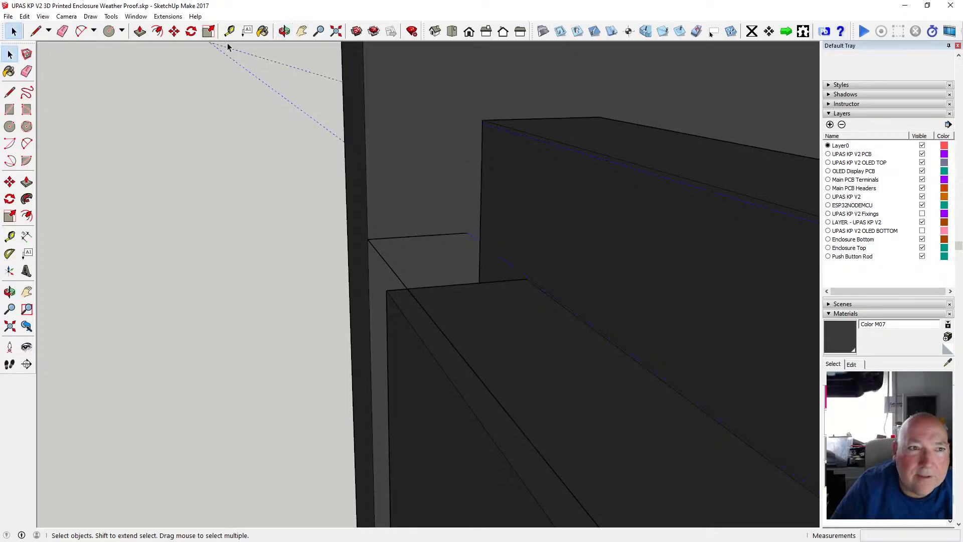
left_click(174, 31)
left_click(473, 120)
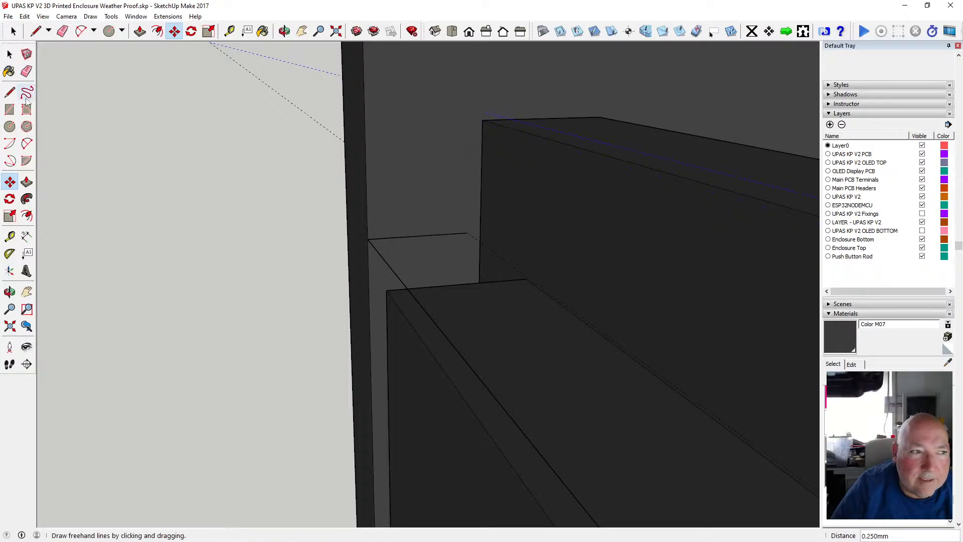
Draw a vertical line about 3 mm long on the cover's inner side wall from the short line's inner end to the upper guide's level.
key("l")
left_click(467, 233)
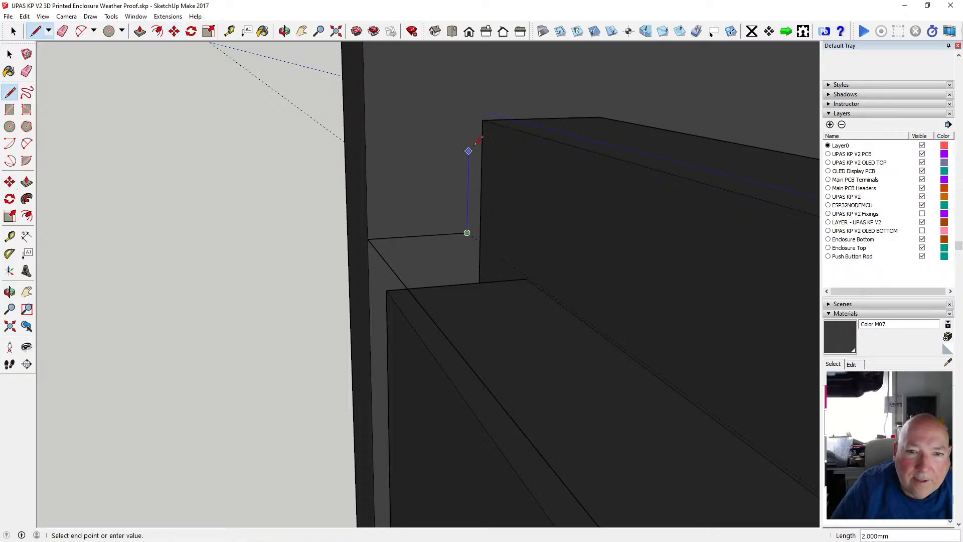
left_click(469, 109)
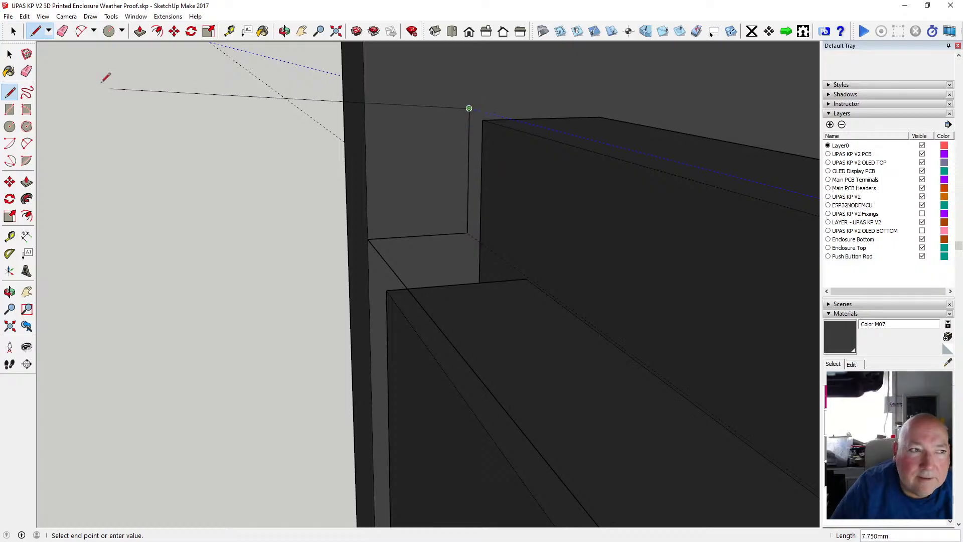
left_click(285, 31)
left_click_drag(341, 176, 355, 222)
key("space")
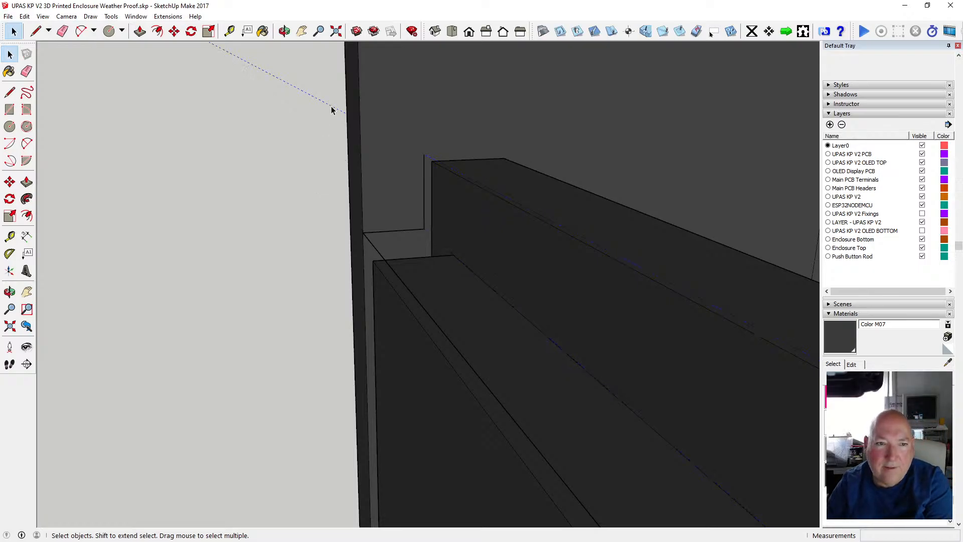
Draw an 84.5 mm line across the opening from the short line's inner end and join it to the outer line to form a narrow strip face.
key("o")
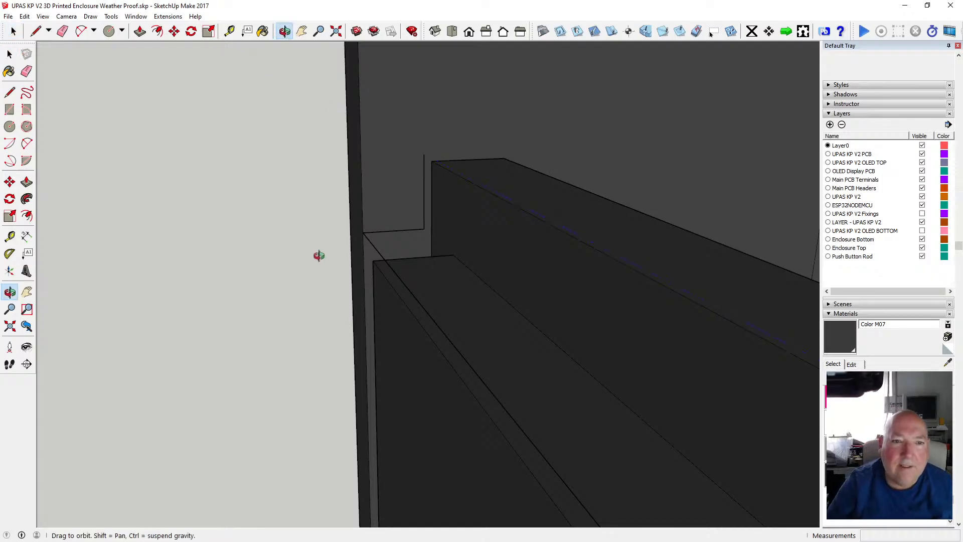
left_click_drag(318, 254, 470, 318)
scroll(473, 308, "up", 4)
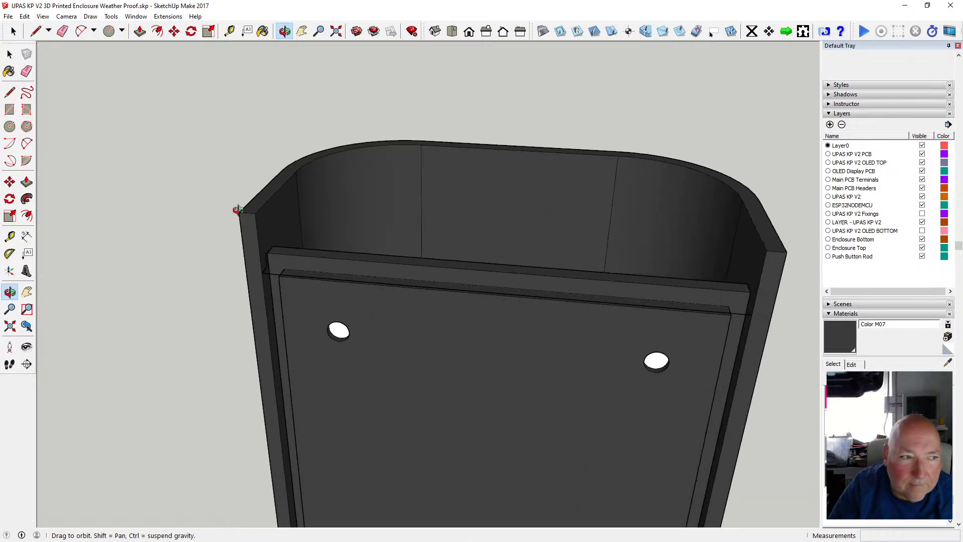
key("l")
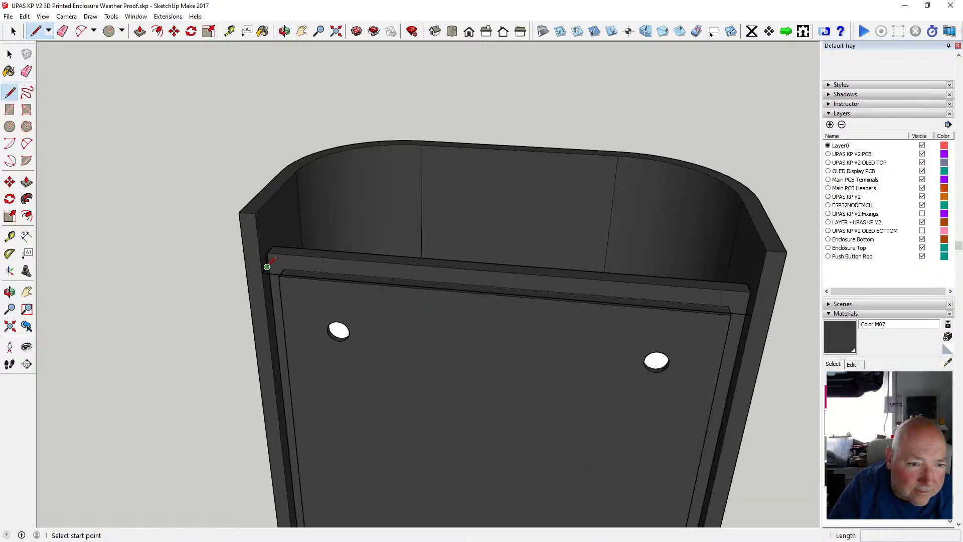
left_click(267, 267)
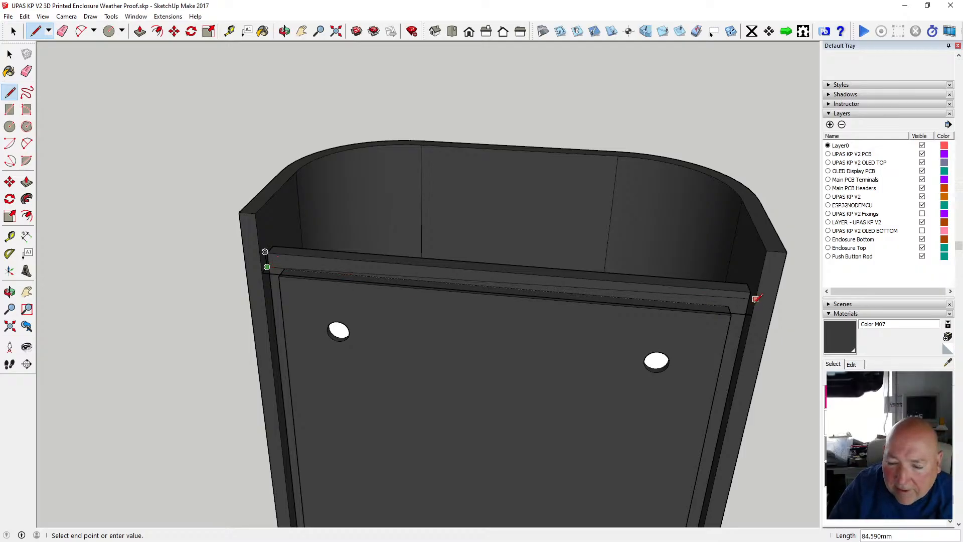
scroll(756, 299, "up", 3)
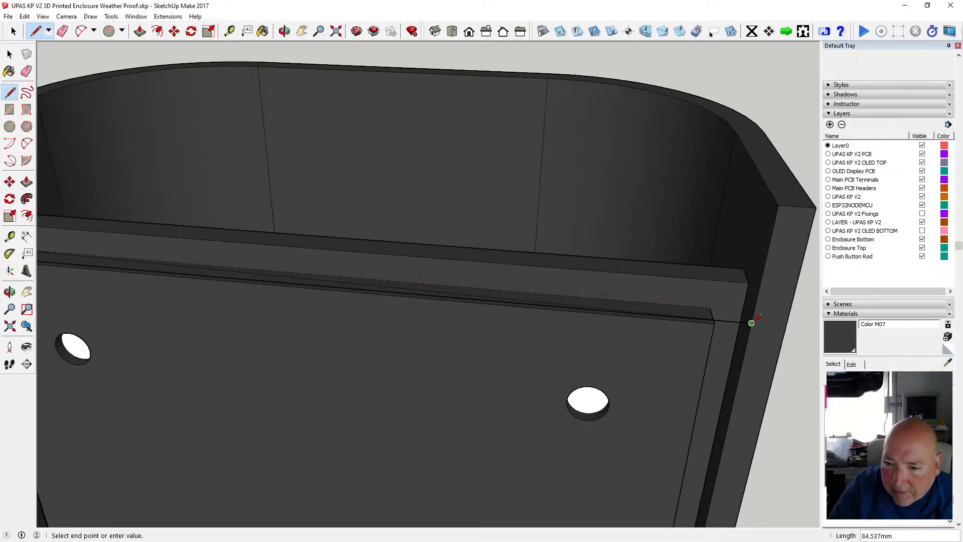
scroll(753, 313, "up", 4)
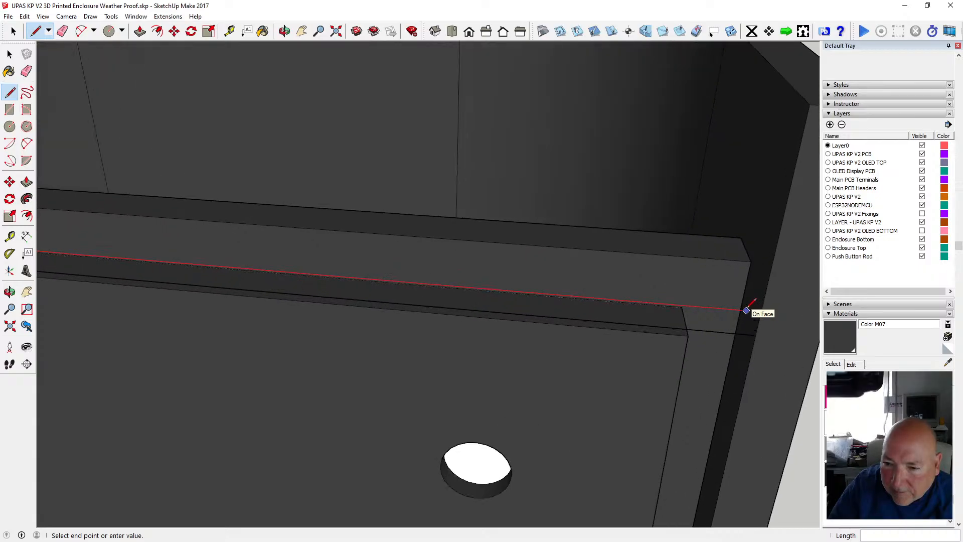
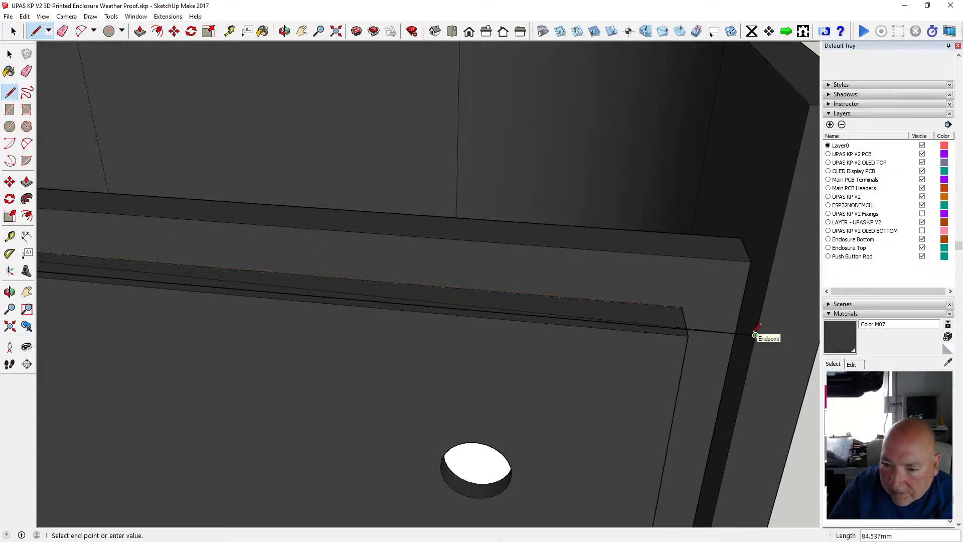
scroll(754, 335, "up", 3)
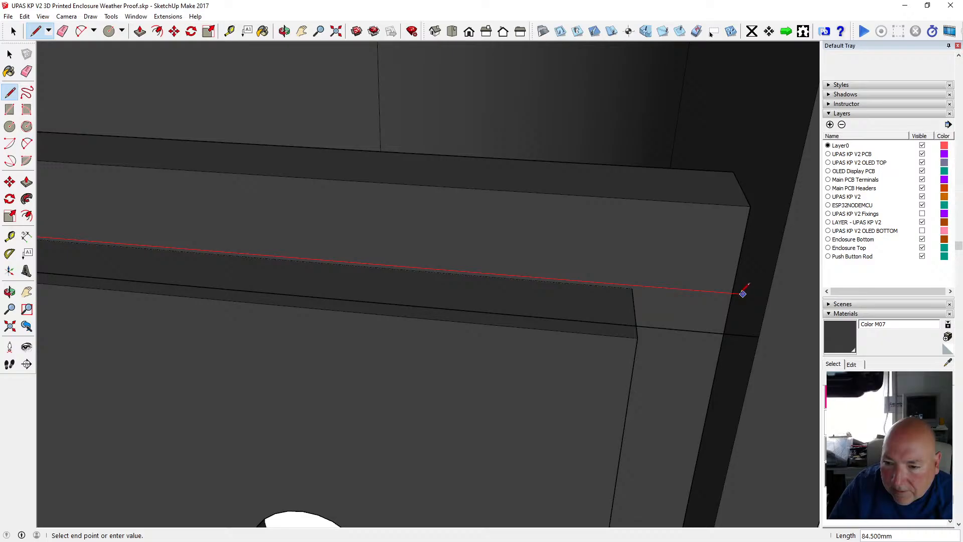
scroll(743, 293, "up", 3)
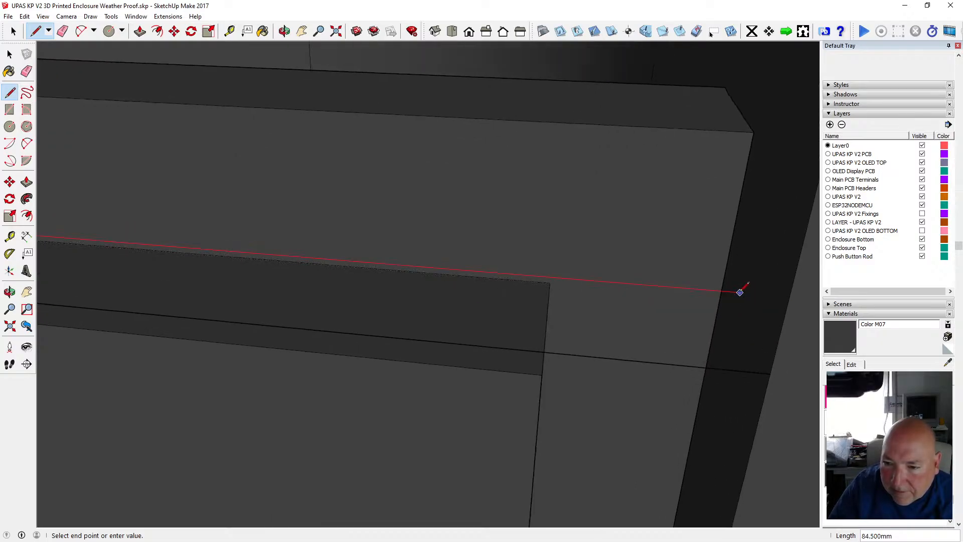
left_click(740, 292)
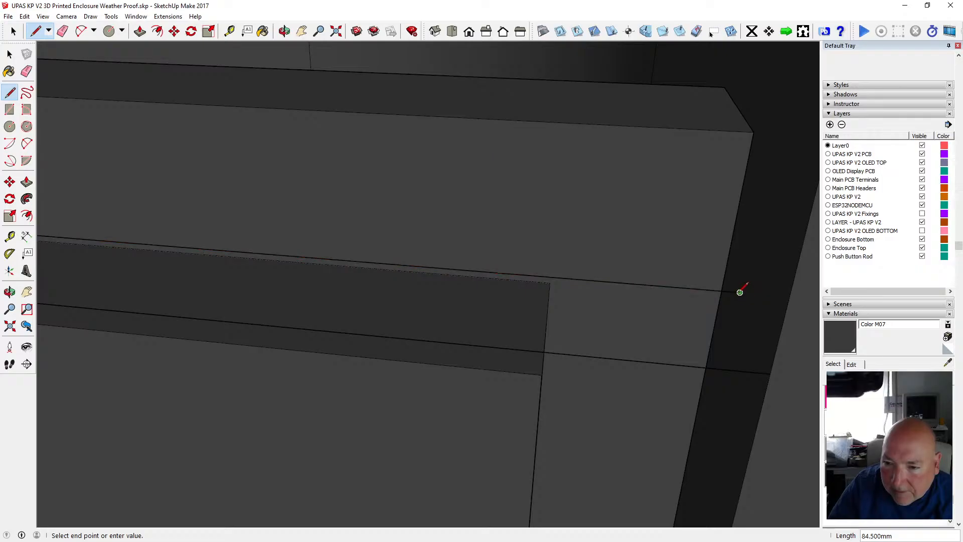
left_click(770, 374)
middle_click_drag(769, 374, 753, 372)
scroll(753, 372, "down", 8)
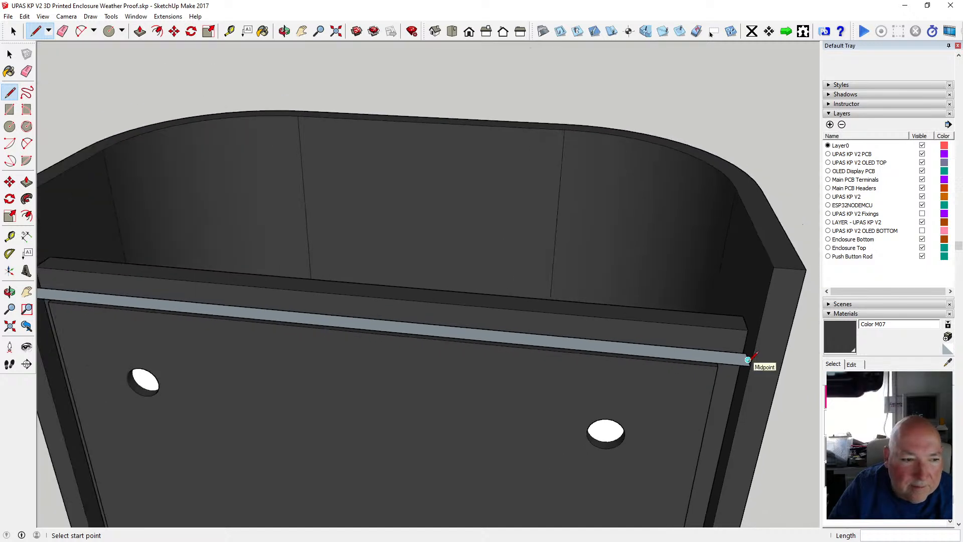
Close the upright strip face with an 84.5 mm line across from the vertical line's upper end and a 3 mm line down the opposite wall.
scroll(254, 306, "up", 5)
scroll(254, 306, "up", 1)
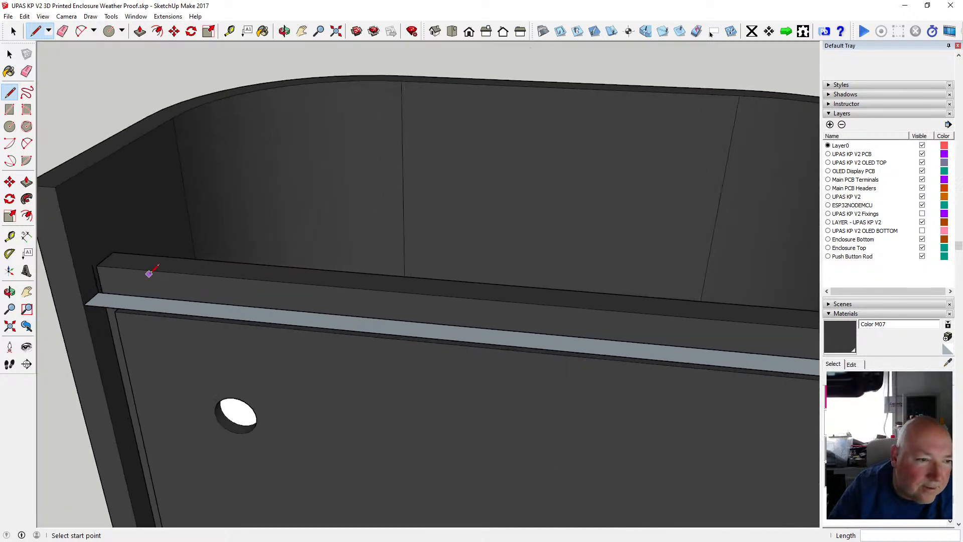
left_click(92, 264)
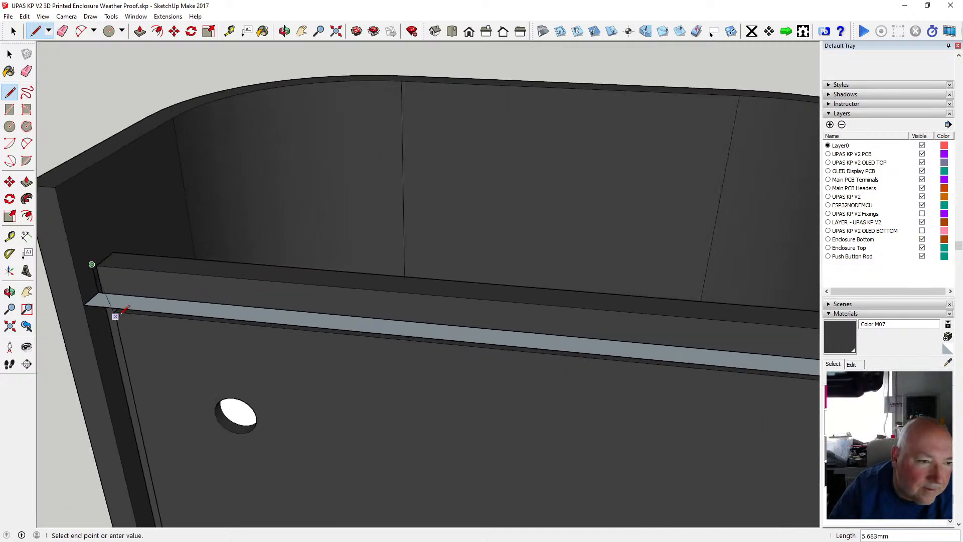
scroll(100, 282, "down", 4)
scroll(604, 294, "up", 4)
scroll(672, 328, "up", 3)
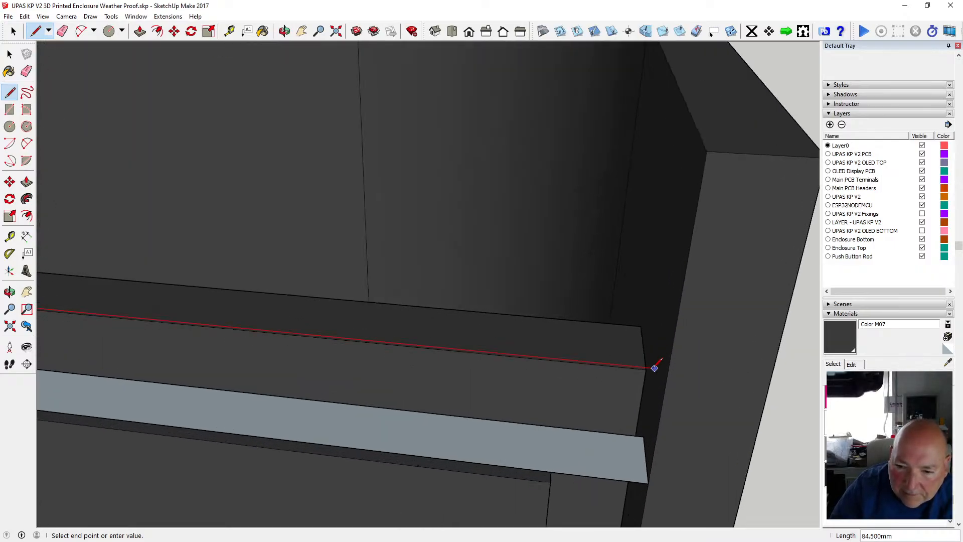
left_click(655, 368)
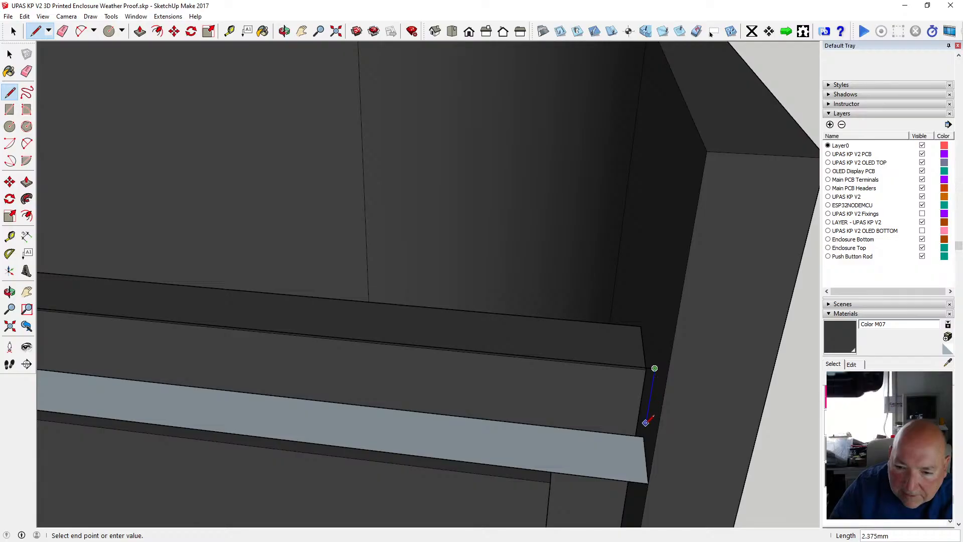
left_click(644, 435)
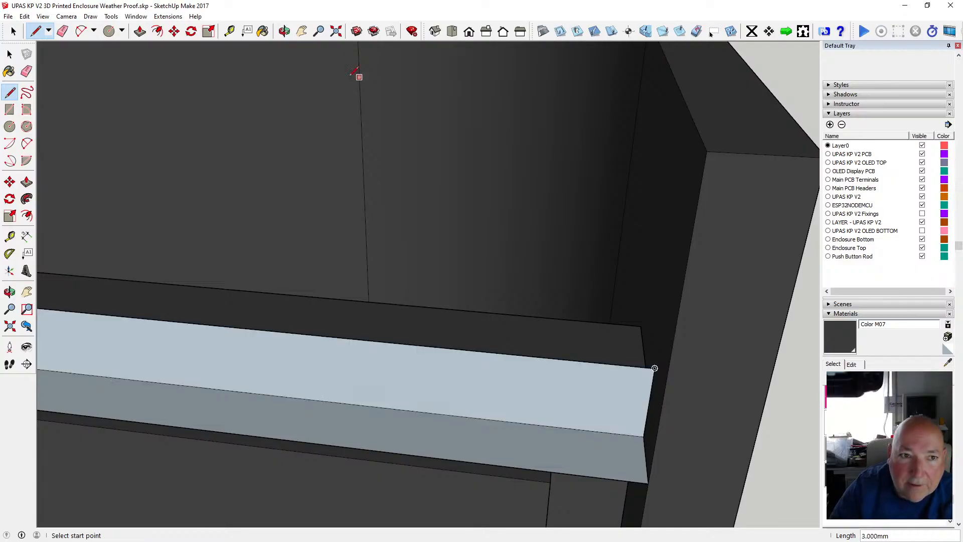
Place a guide parallel to the raised panel's inner upper edge, offset 0.25 mm inward along the green axis.
left_click(284, 31)
left_click_drag(527, 321, 556, 342)
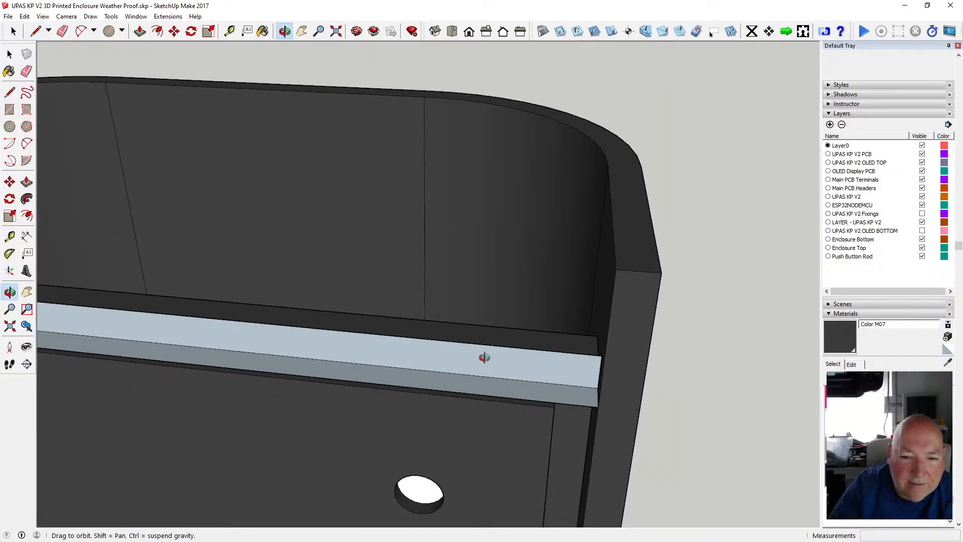
left_click_drag(484, 358, 60, 260)
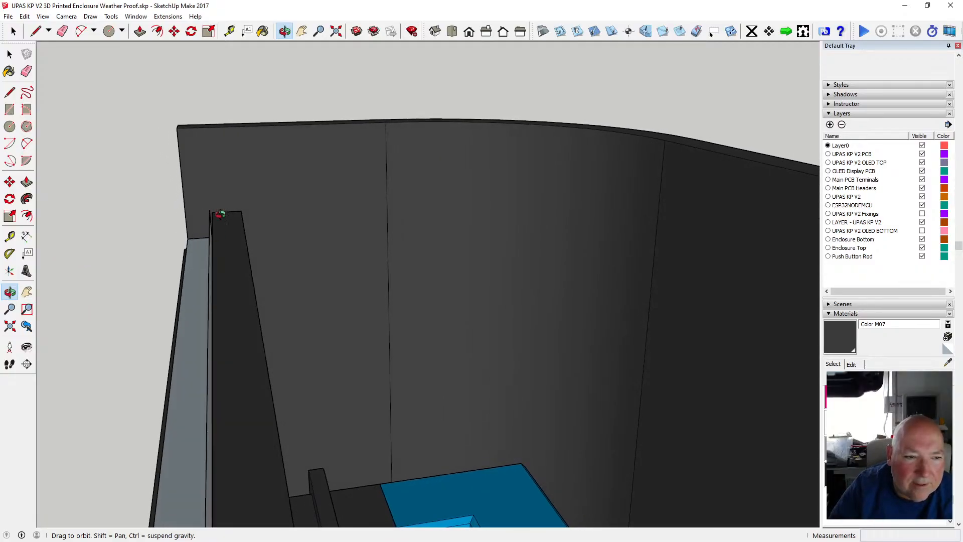
left_click_drag(257, 240, 235, 219)
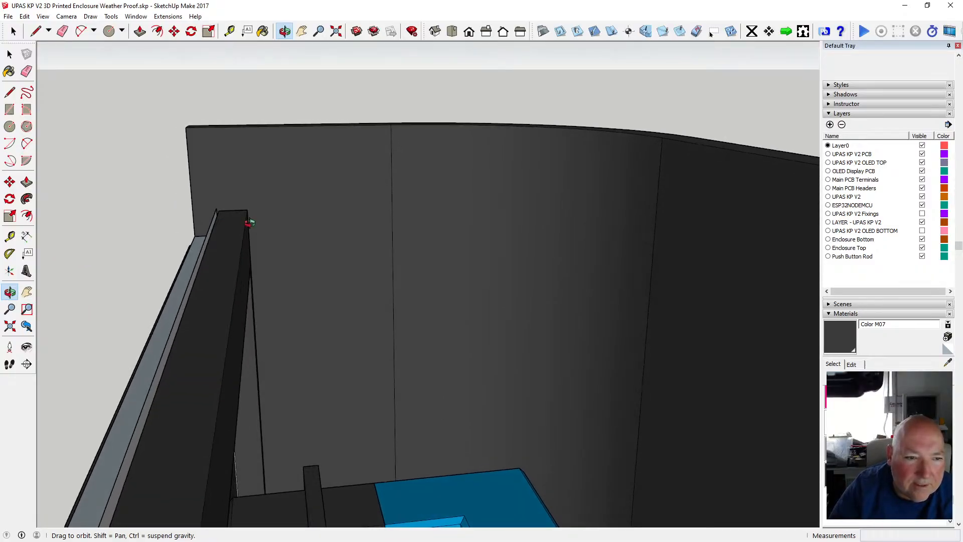
scroll(225, 210, "up", 5)
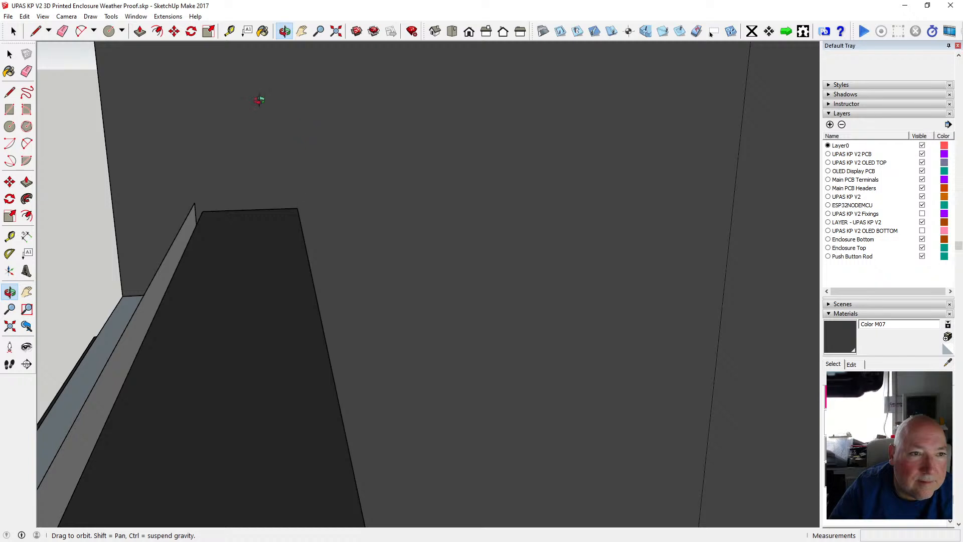
left_click(229, 31)
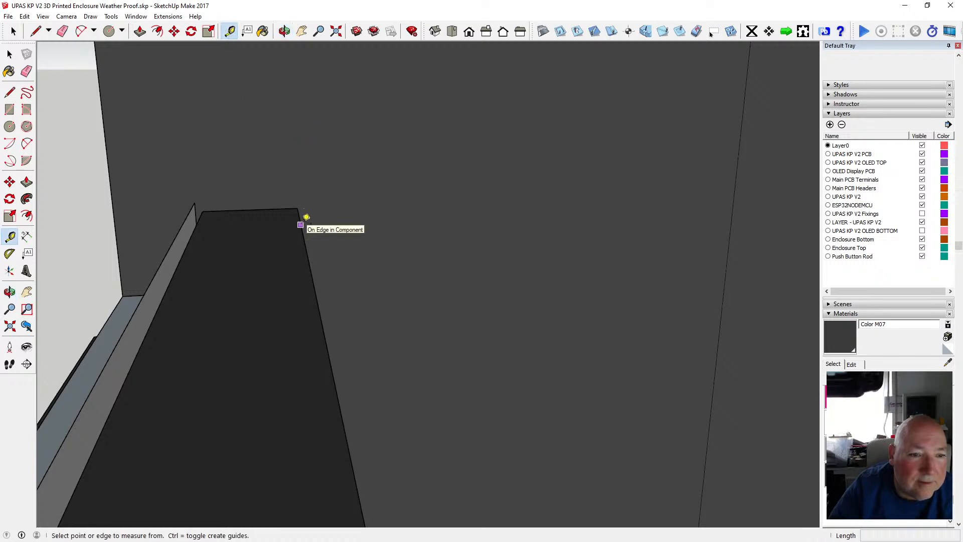
left_click(300, 225)
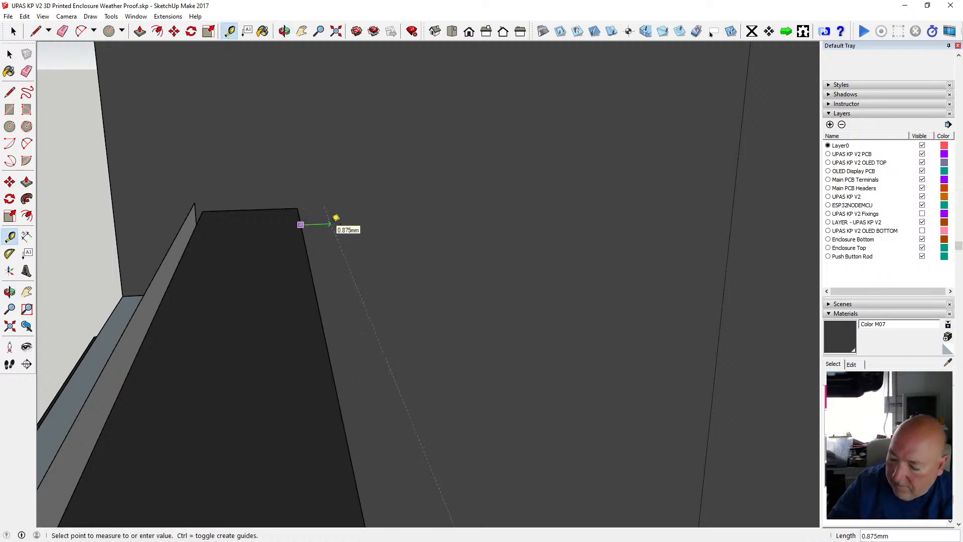
type(".25")
key("Return")
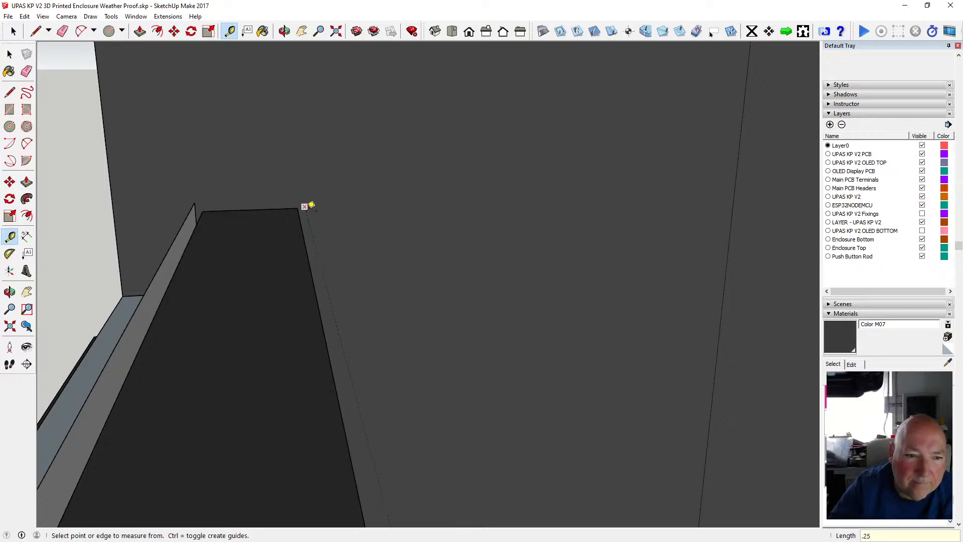
Place a second guide parallel to the first one beside the raised panel's inner edge, offset 0.25 mm upward along the blue axis.
left_click(305, 205)
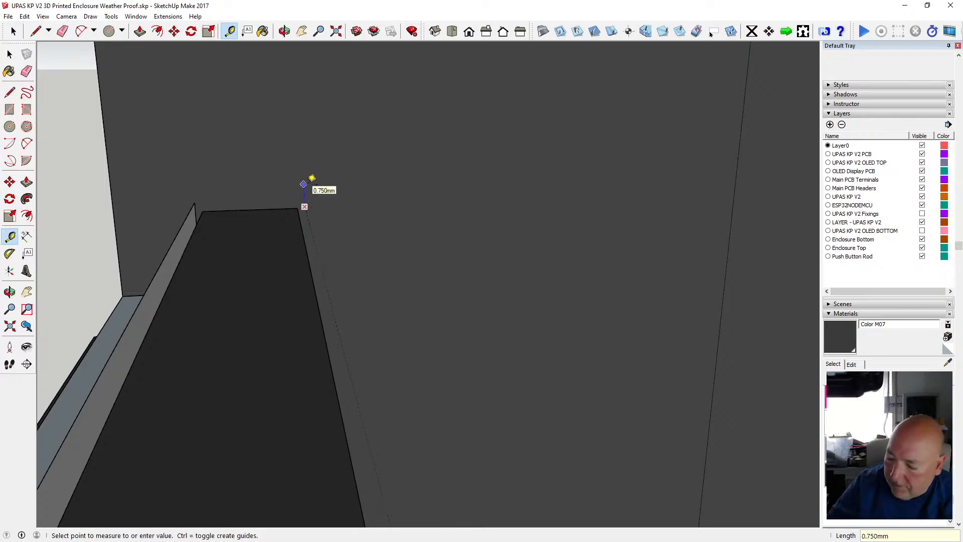
key("Escape")
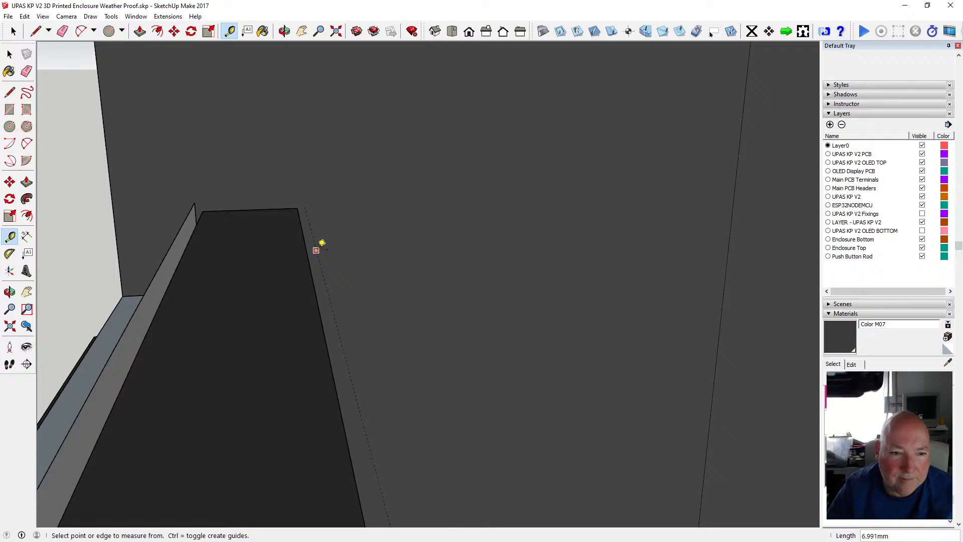
left_click(322, 243)
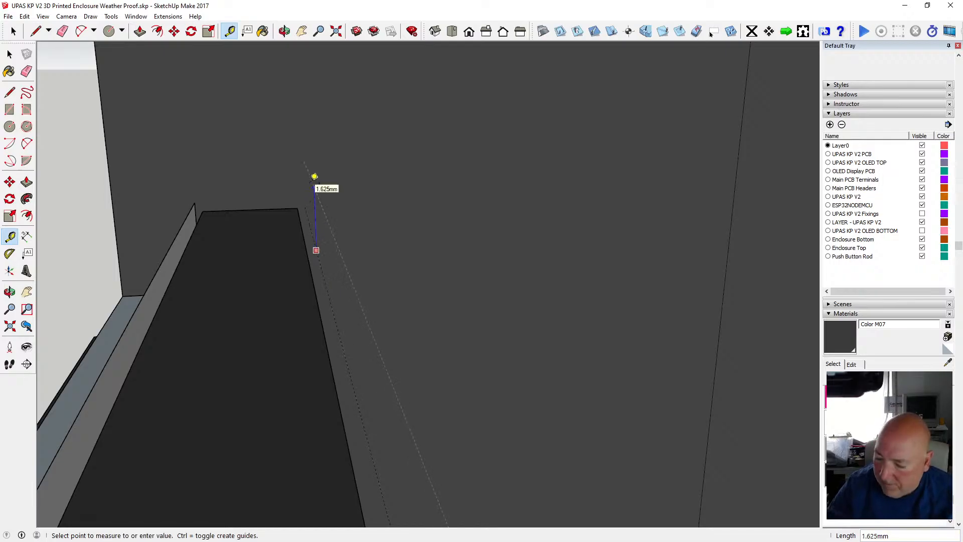
key("Return")
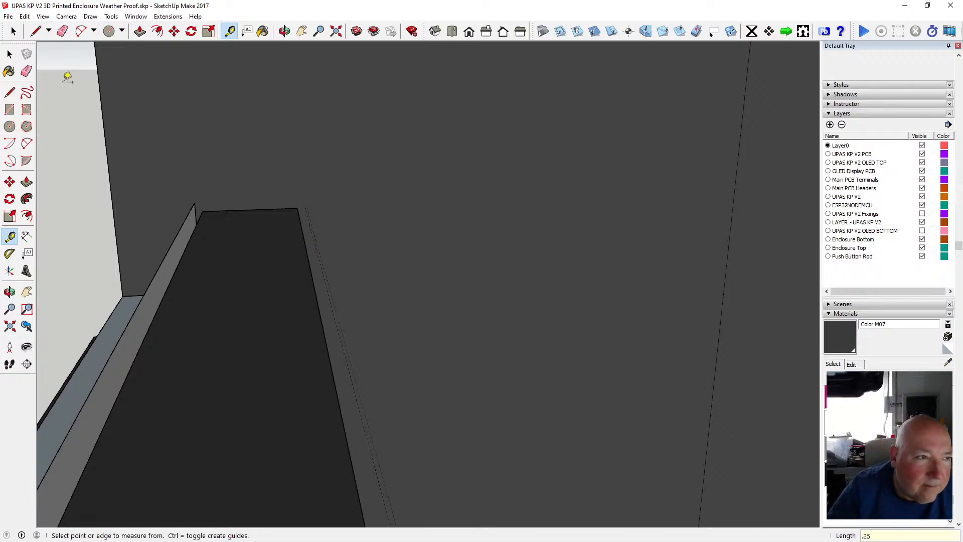
Draw a 3.5 mm line along the green axis from the upright strip's upper corner to the end of the second guide.
left_click(8, 96)
left_click(195, 203)
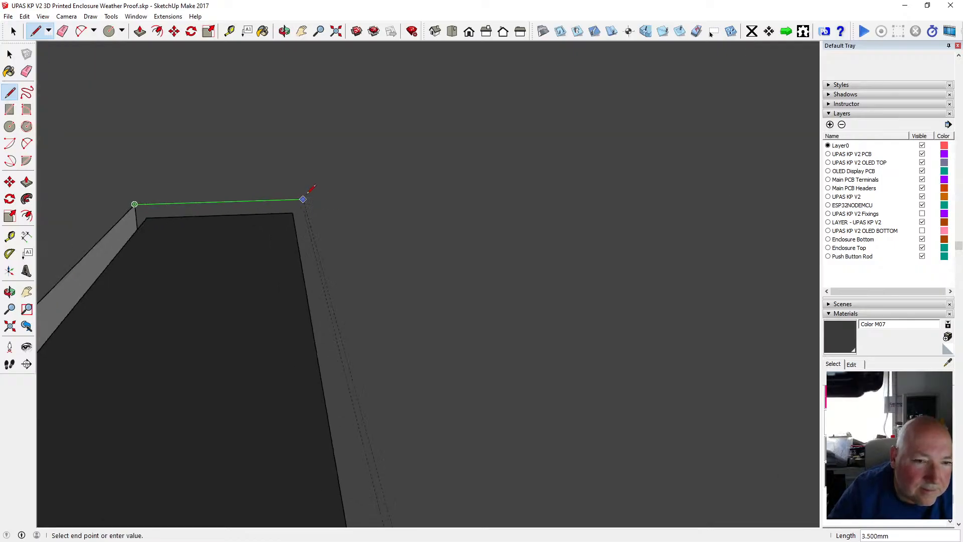
scroll(303, 200, "up", 2)
left_click(302, 200)
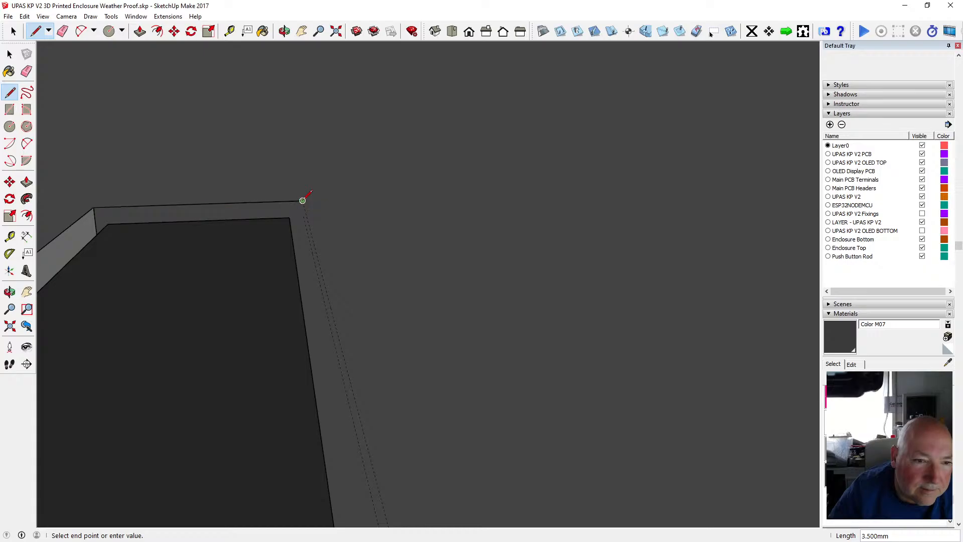
Delete the two 0.25 mm offset guides beside the raised panel's inner edge.
scroll(302, 200, "down", 2)
left_click(285, 31)
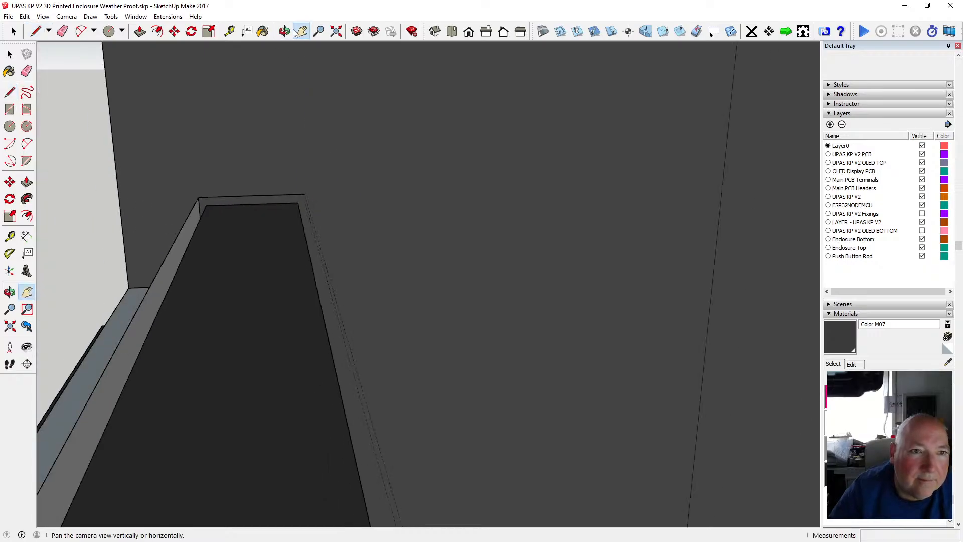
left_click_drag(304, 95, 310, 118)
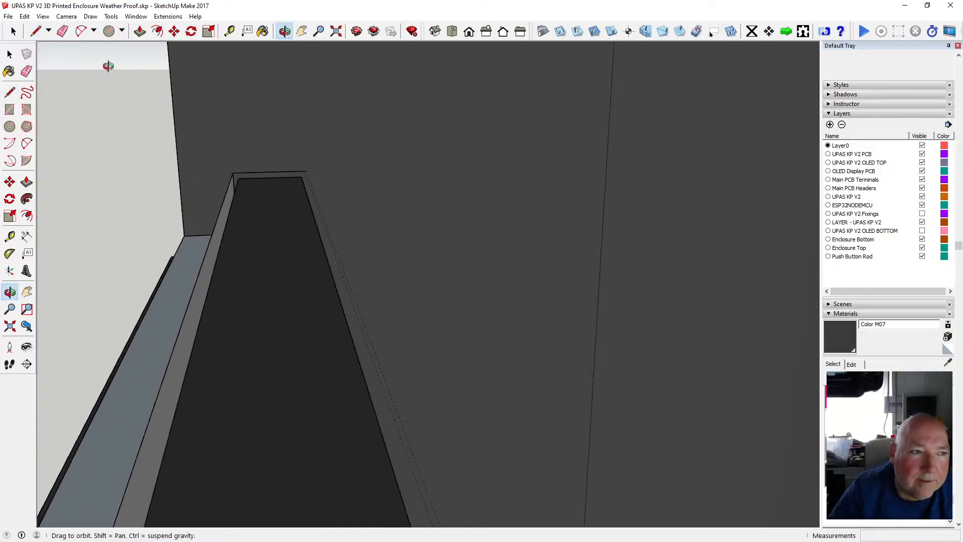
left_click(9, 54)
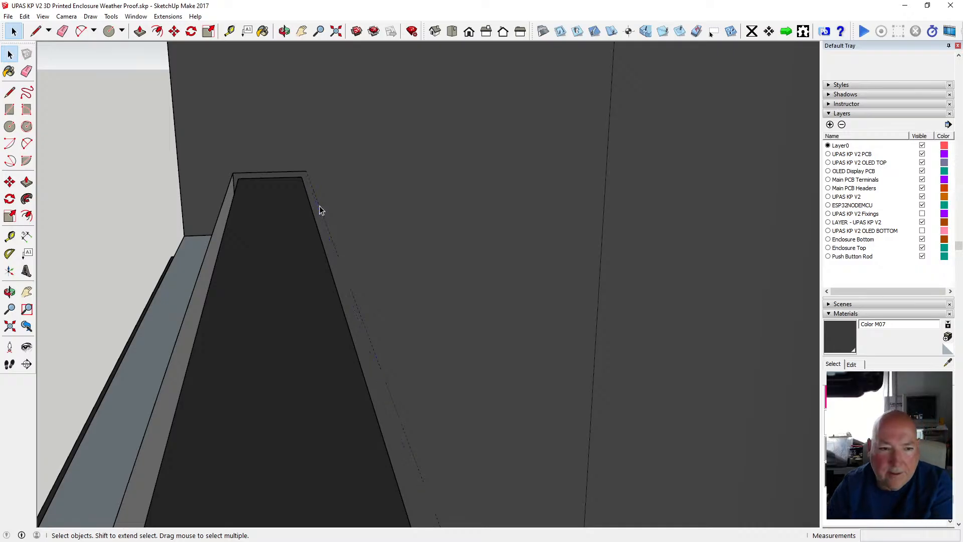
Draw an 84.5 mm line across the opening from the 3.5 mm line's inner end and close the lip's top face with a 3.5 mm line.
left_click(285, 31)
left_click_drag(351, 201, 323, 207)
left_click_drag(546, 237, 220, 357)
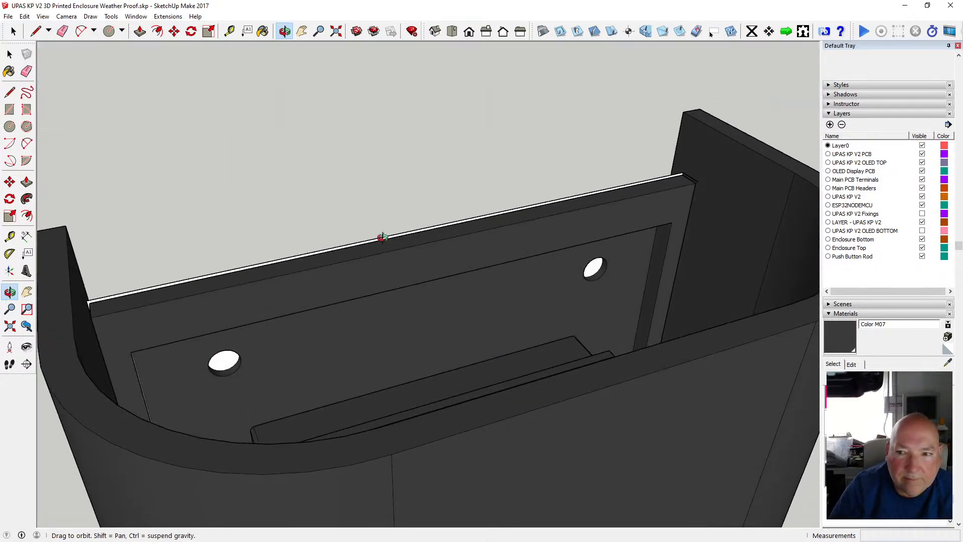
left_click(9, 93)
scroll(556, 226, "up", 4)
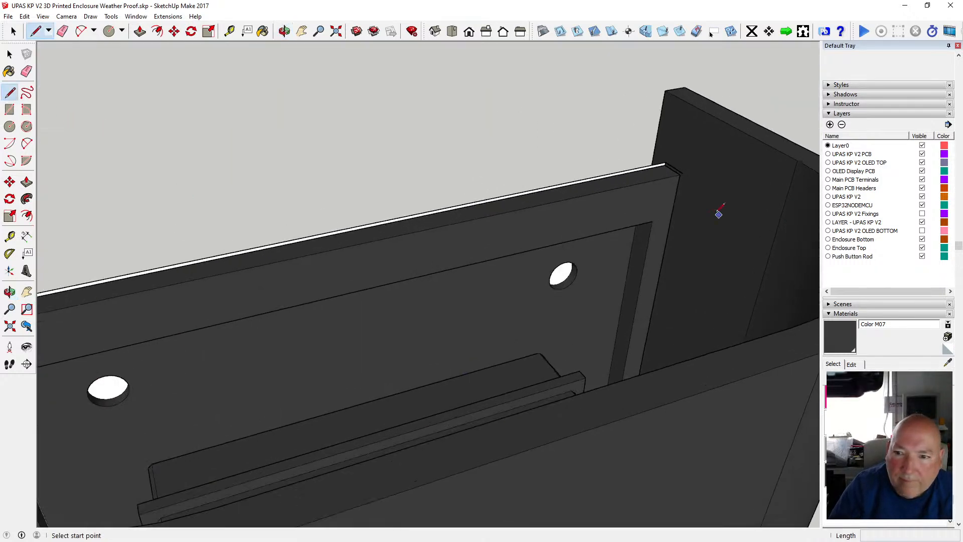
left_click(684, 163)
scroll(692, 215, "down", 3)
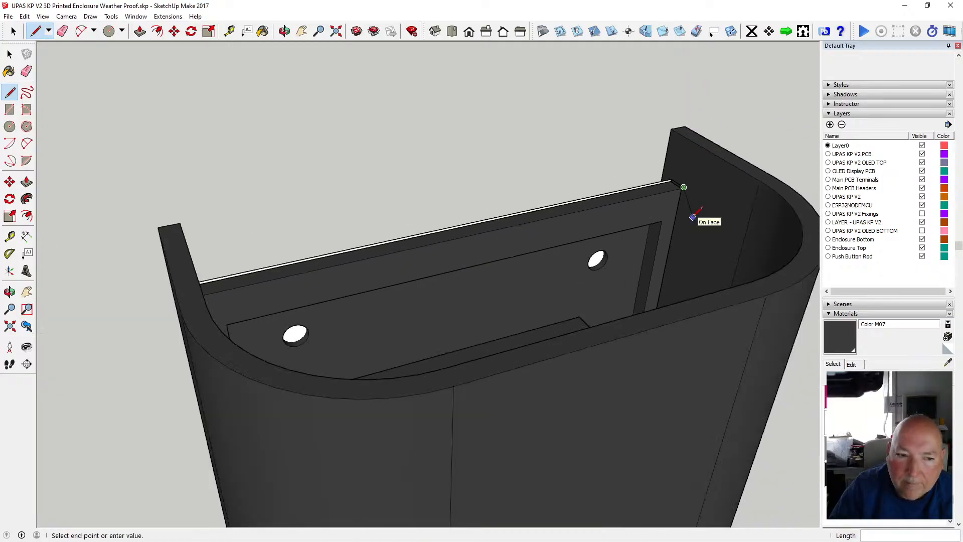
left_click(284, 31)
left_click_drag(442, 251, 310, 206)
scroll(309, 206, "up", 3)
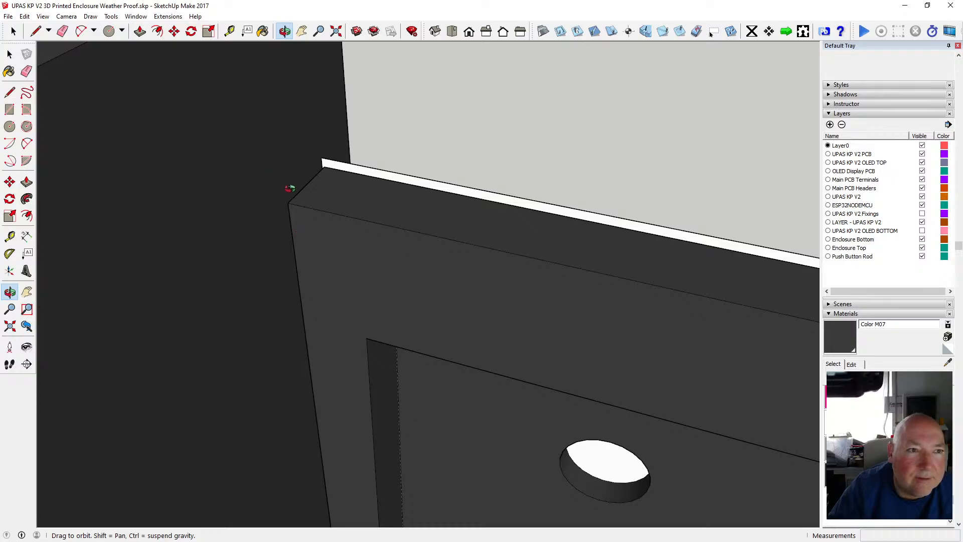
key("Escape")
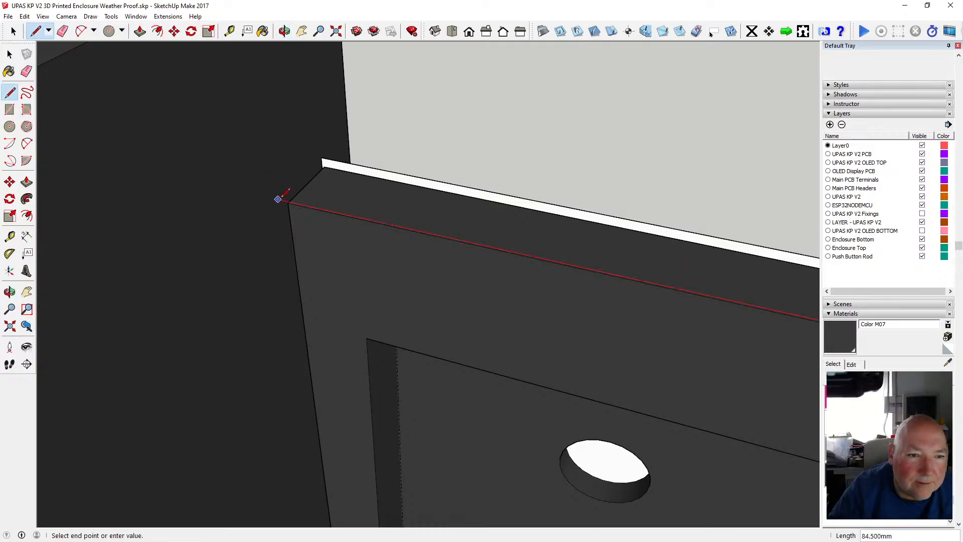
left_click(278, 199)
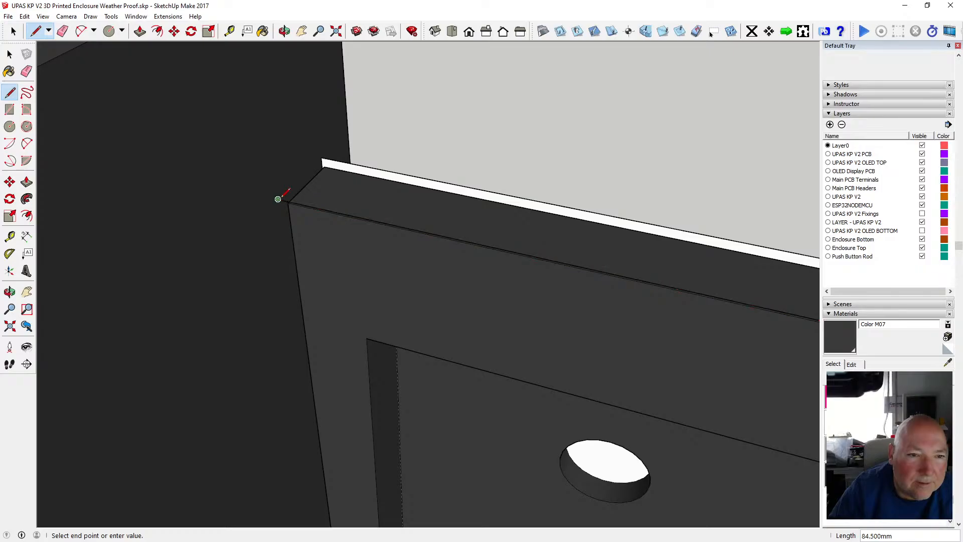
left_click(323, 154)
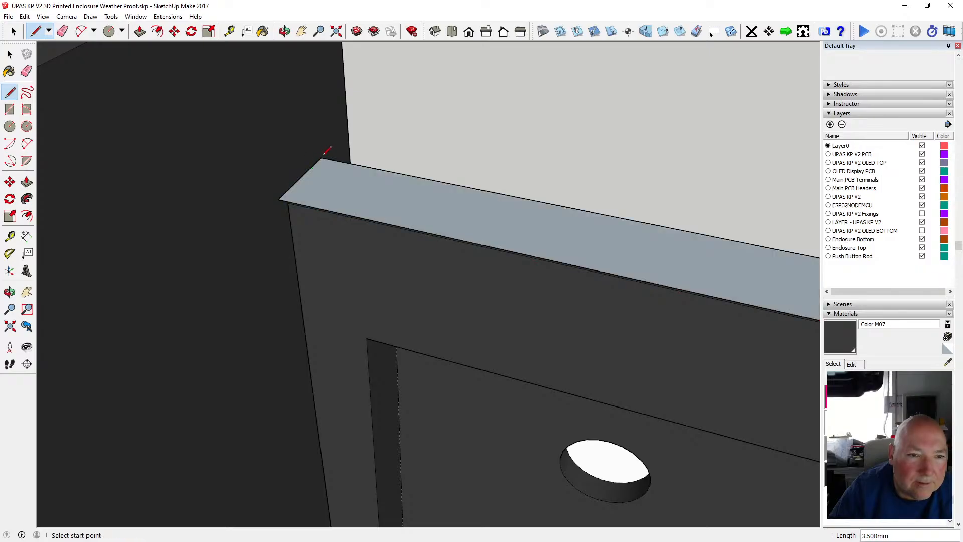
Examine the stepped lip faces and their clearance to the base plate's raised panel from inside and behind the cover.
left_click(284, 31)
left_click_drag(311, 211, 412, 300)
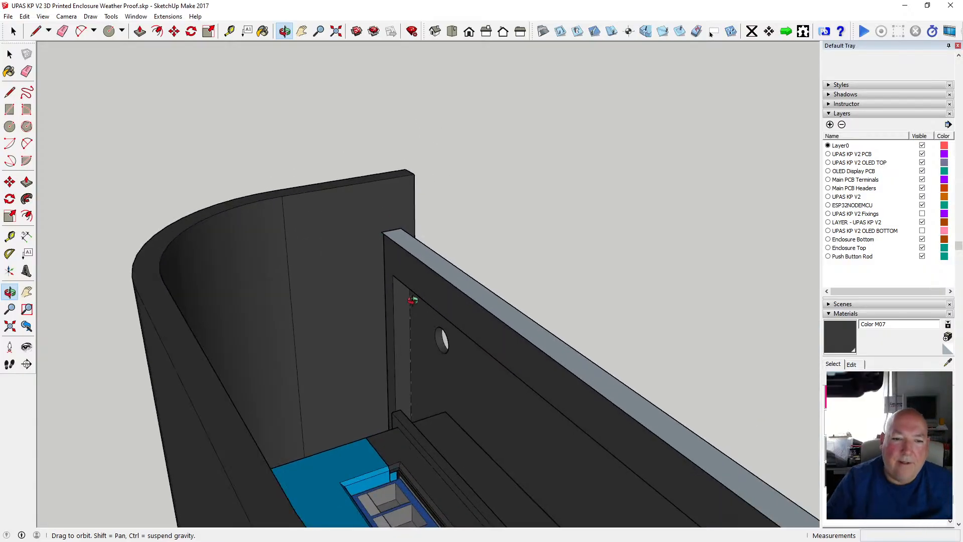
scroll(387, 239, "up", 4)
left_click_drag(469, 295, 366, 252)
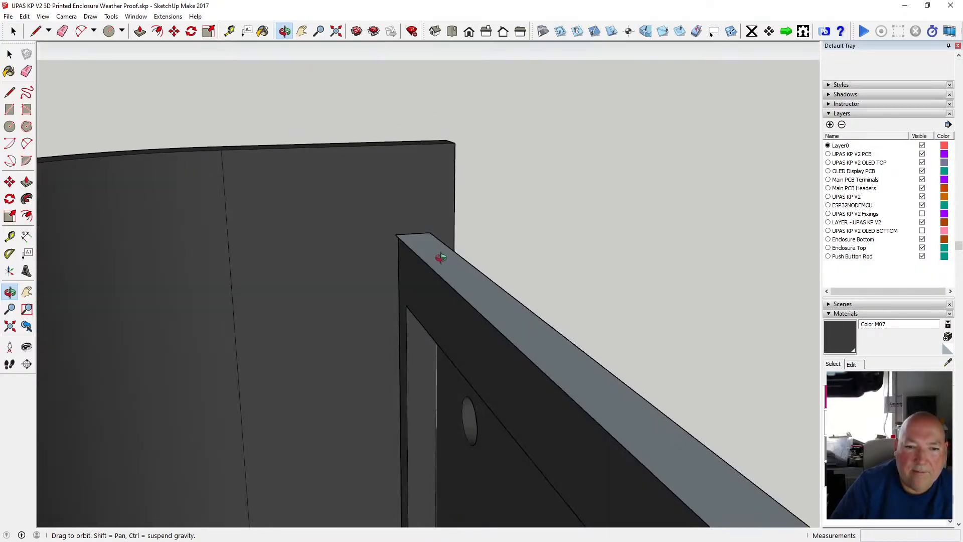
scroll(399, 259, "up", 3)
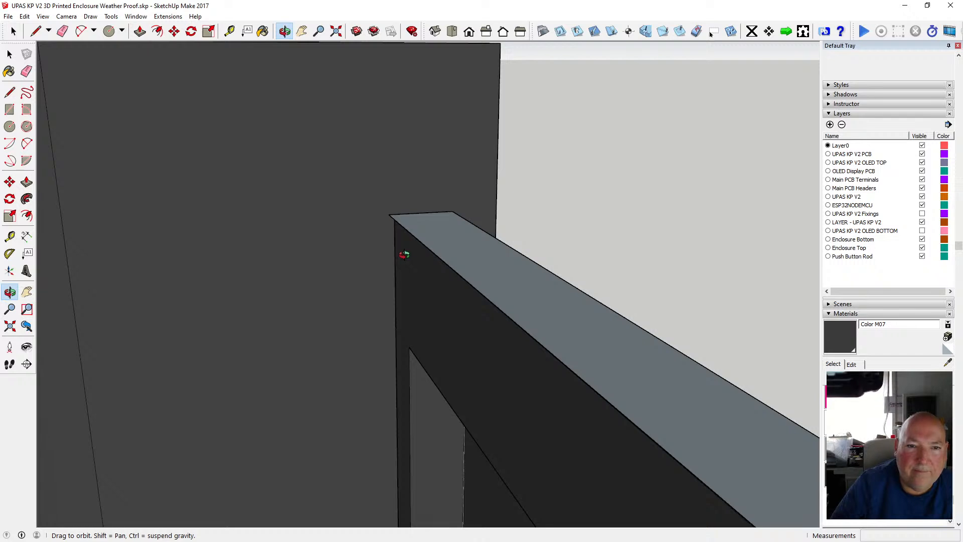
scroll(405, 255, "down", 3)
left_click_drag(456, 303, 380, 238)
left_click(336, 32)
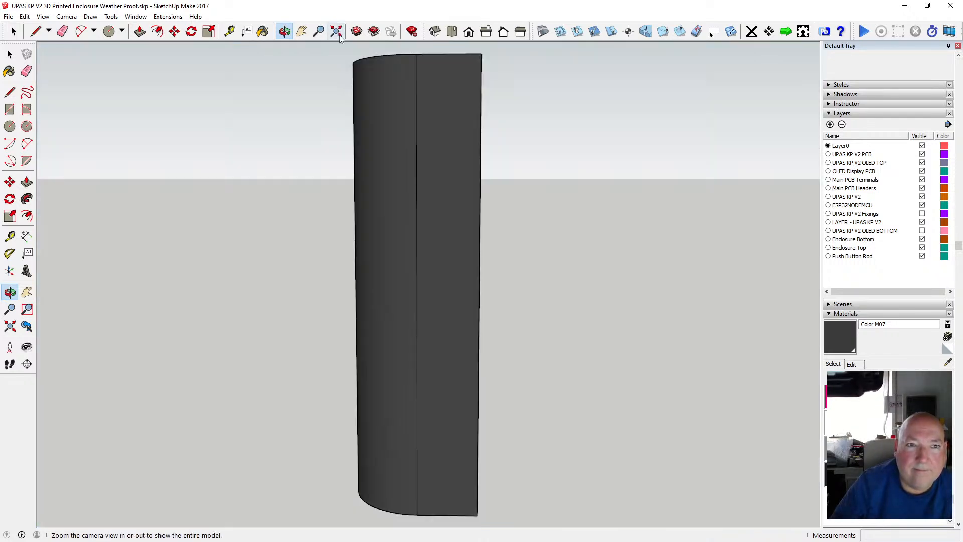
left_click_drag(428, 142, 189, 232)
scroll(422, 134, "up", 3)
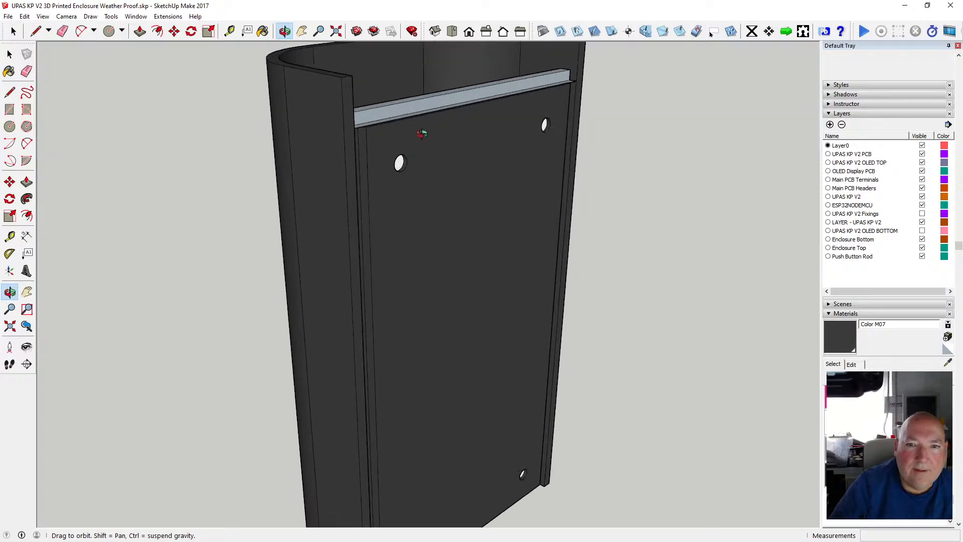
scroll(296, 198, "down", 3)
scroll(311, 120, "up", 5)
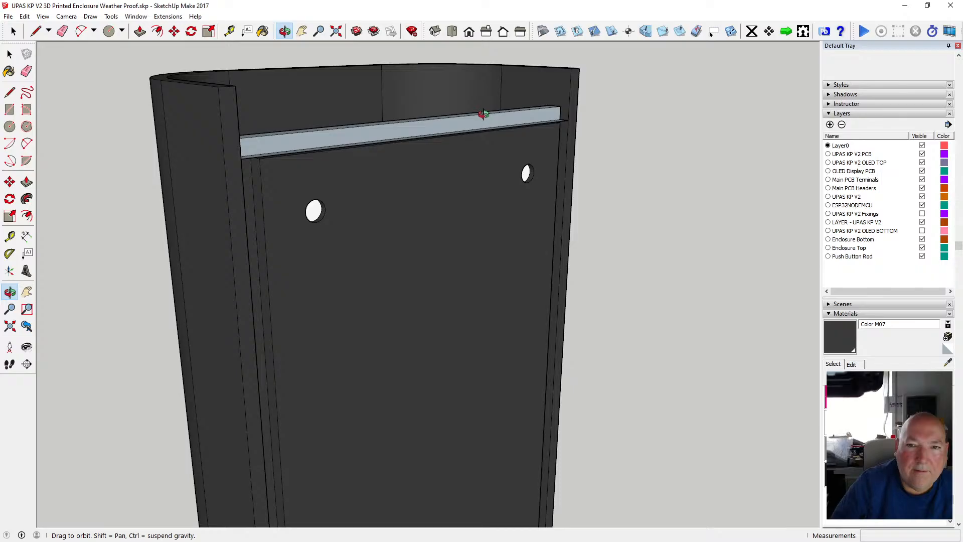
scroll(558, 112, "up", 6)
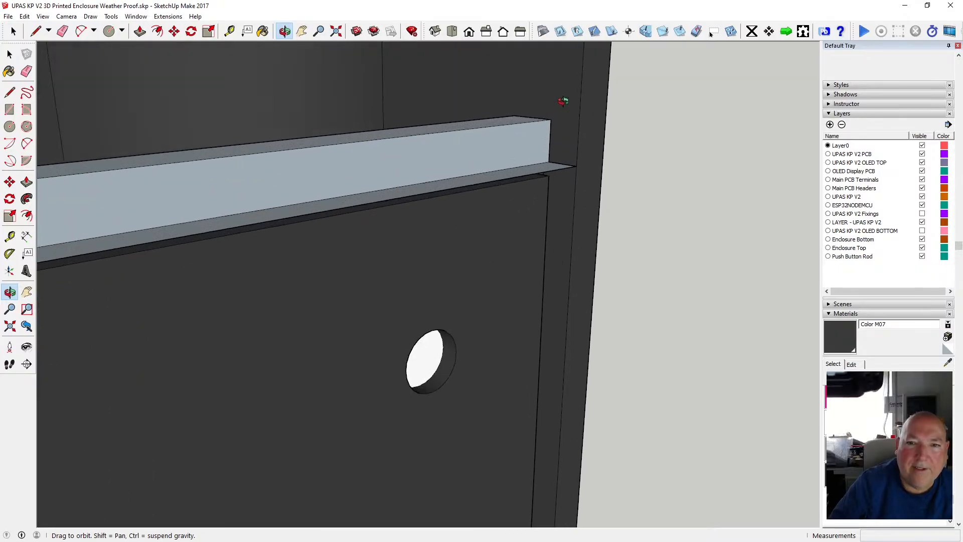
Place a guide 3 mm above the lip's short top edge at the cover's side wall, parallel to that edge.
left_click_drag(462, 163, 483, 217)
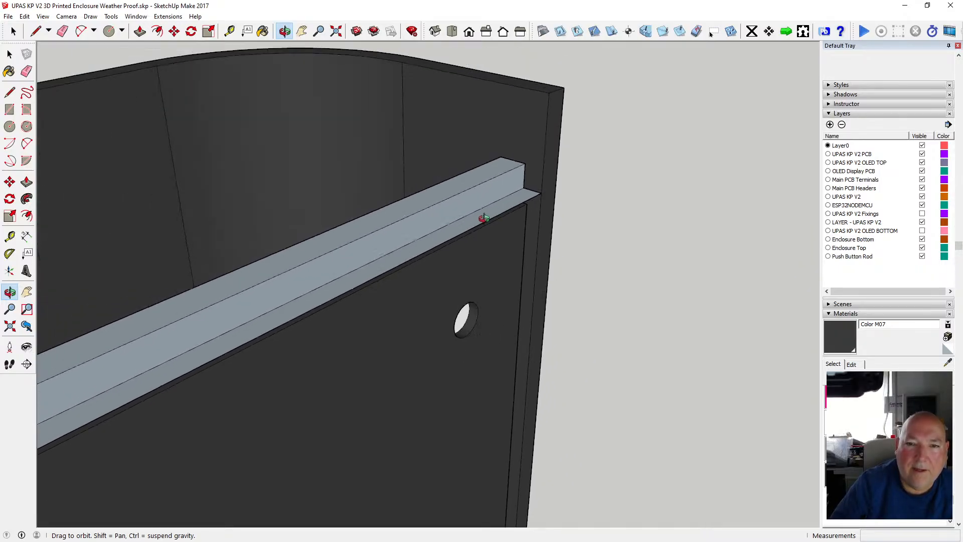
left_click(230, 31)
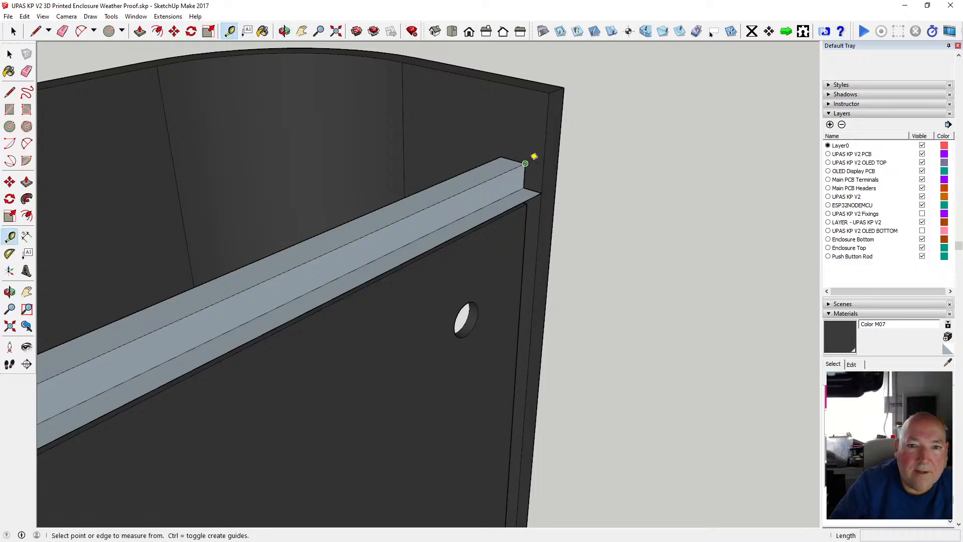
left_click(512, 159)
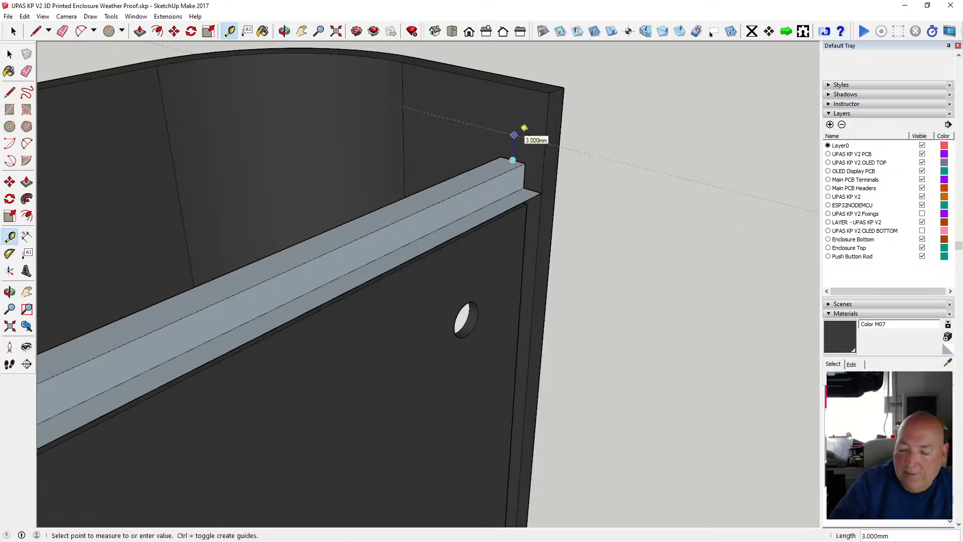
key("Return")
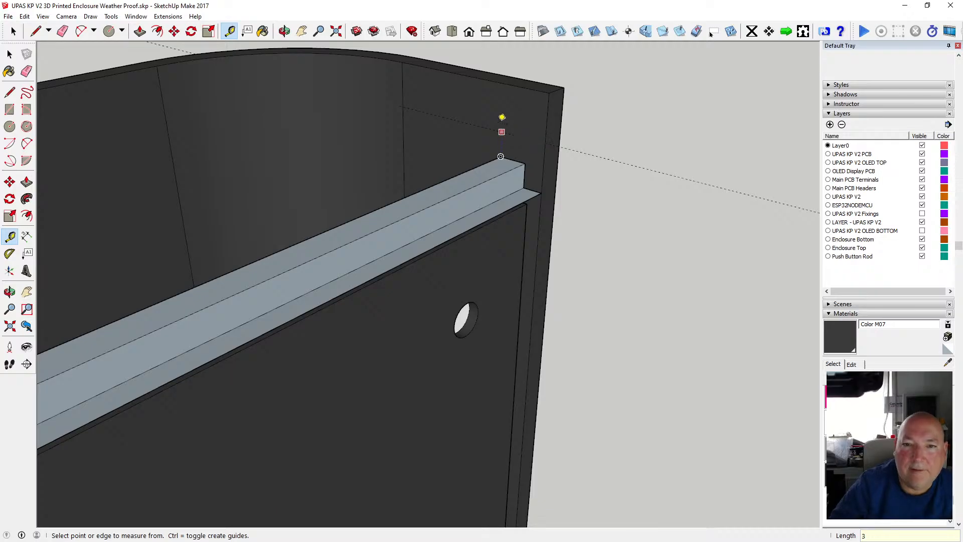
key("space")
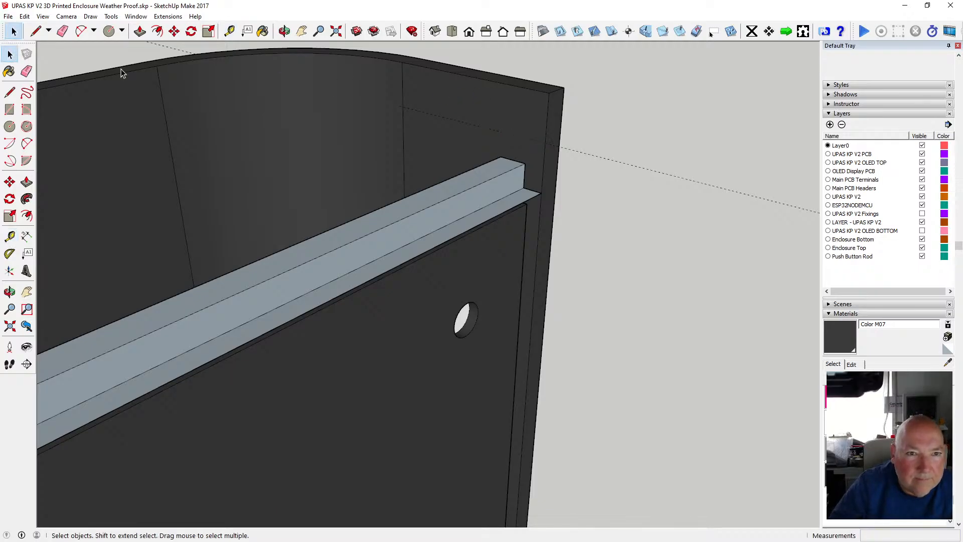
Push the cover's top rim face down to the level of the guide above the lip, and delete the guide.
left_click(140, 31)
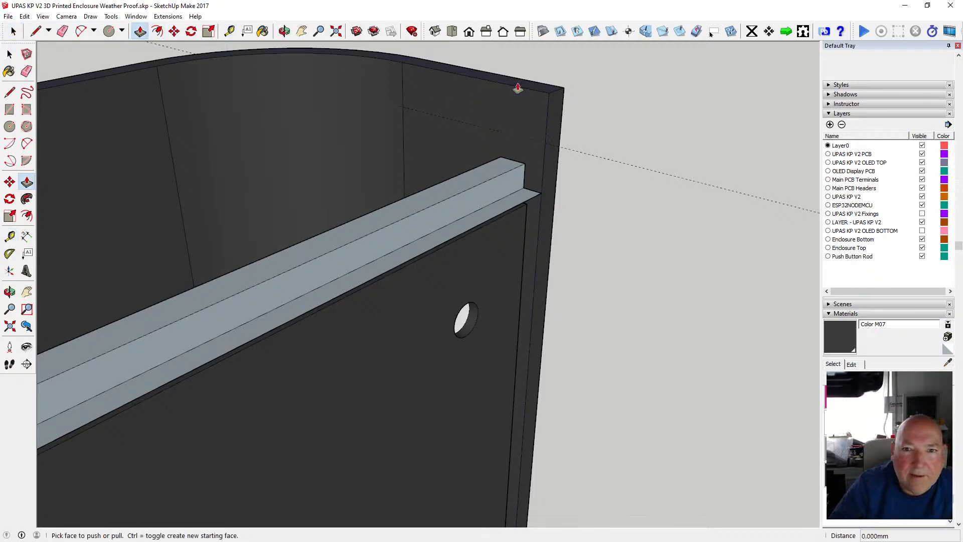
left_click(517, 88)
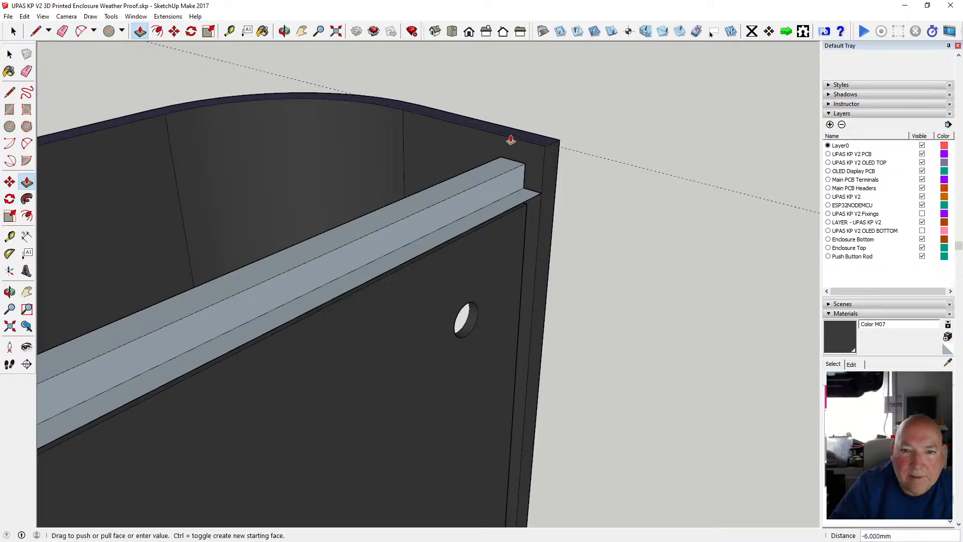
left_click(567, 150)
key("space")
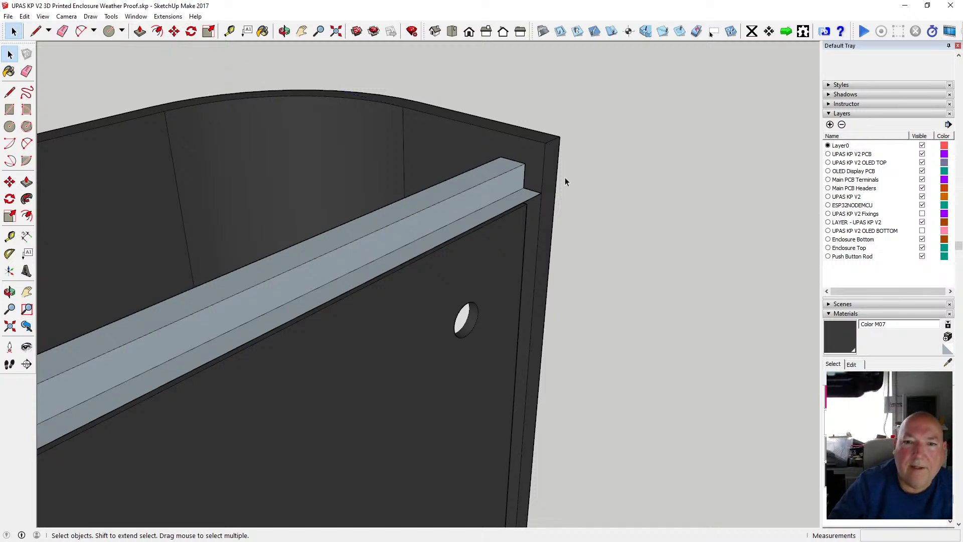
Draw an 84.5 mm line across the cover's open back between the inner top corners, closing the back strip and top faces.
scroll(565, 176, "down", 4)
middle_click_drag(564, 176, 507, 155)
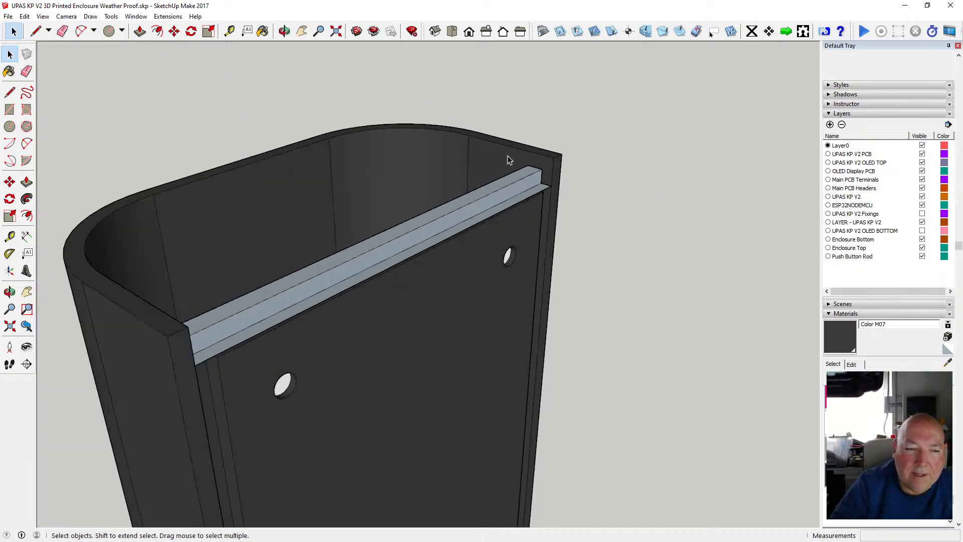
left_click(285, 31)
left_click_drag(506, 190, 176, 198)
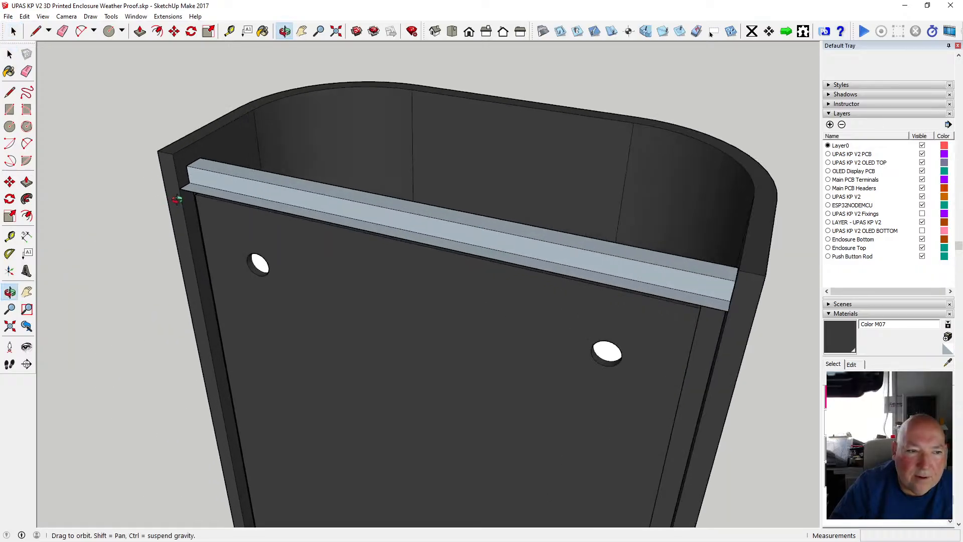
left_click(10, 92)
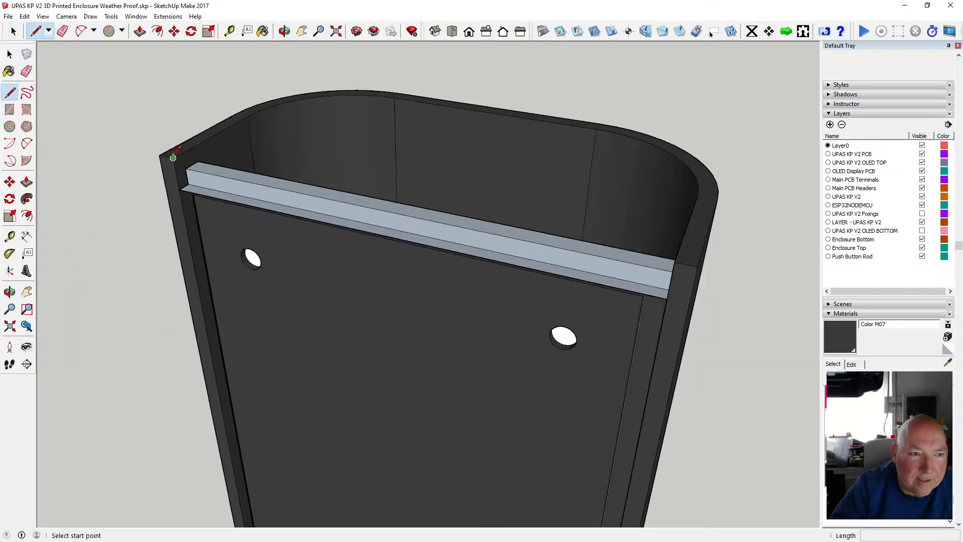
left_click(173, 158)
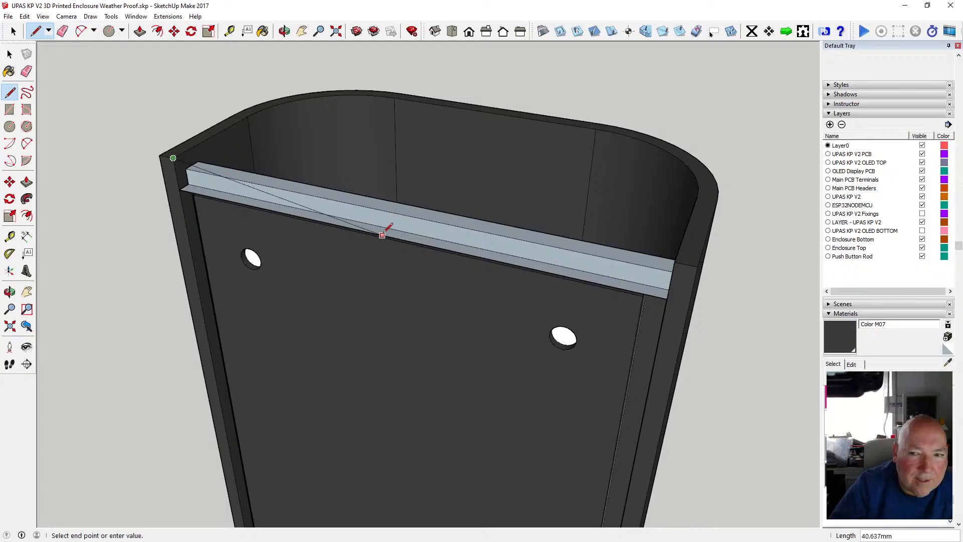
left_click(674, 262)
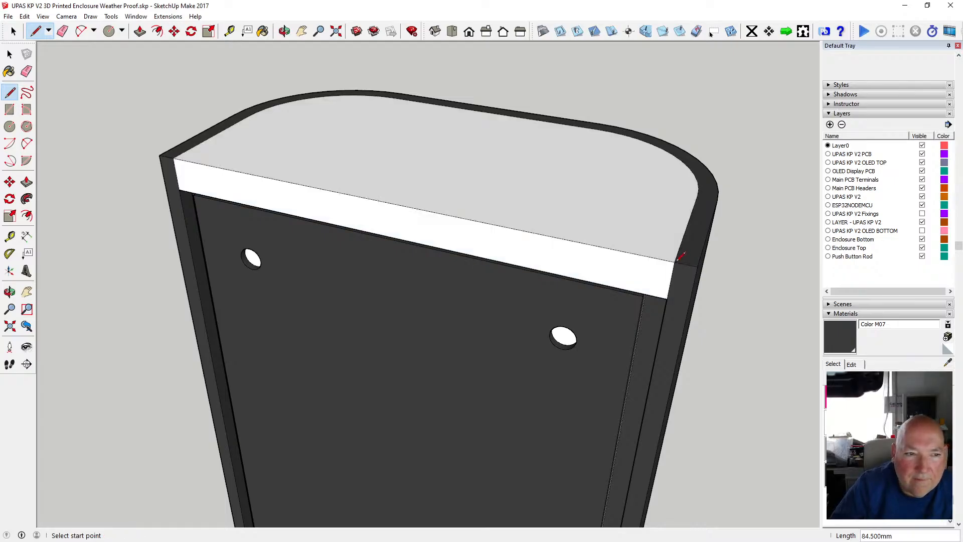
Paint the new back strip and the lip's underside beneath it with Color M07.
left_click(284, 31)
left_click_drag(452, 200, 511, 114)
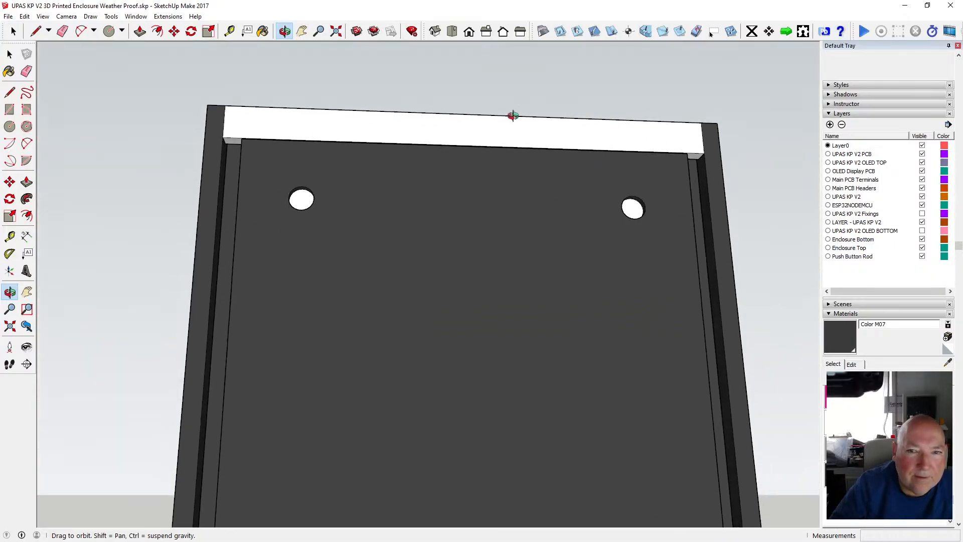
left_click(262, 31)
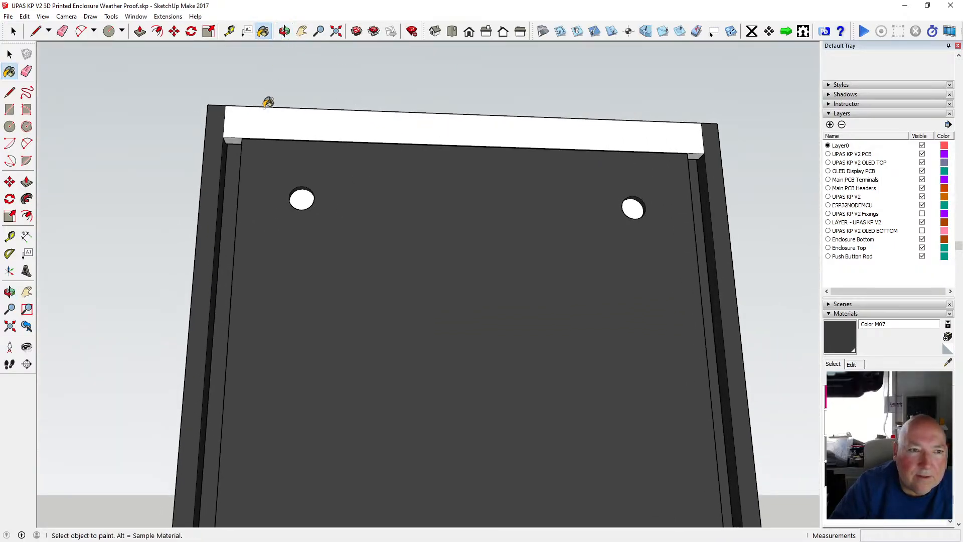
scroll(236, 136, "up", 2)
left_click(236, 134)
left_click(260, 122)
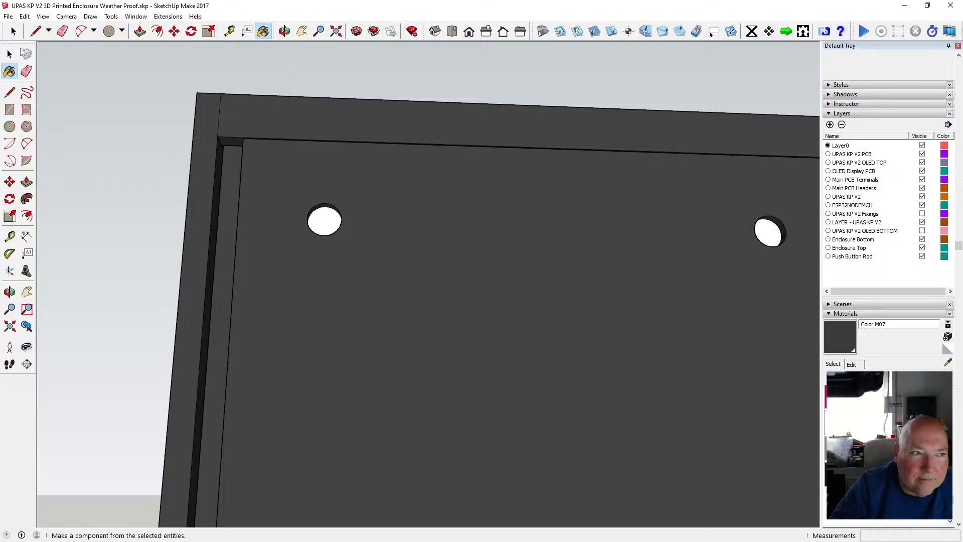
Try erasing the short vertical edge between the back strip and the cover's side wall, and undo the last erase.
left_click(9, 54)
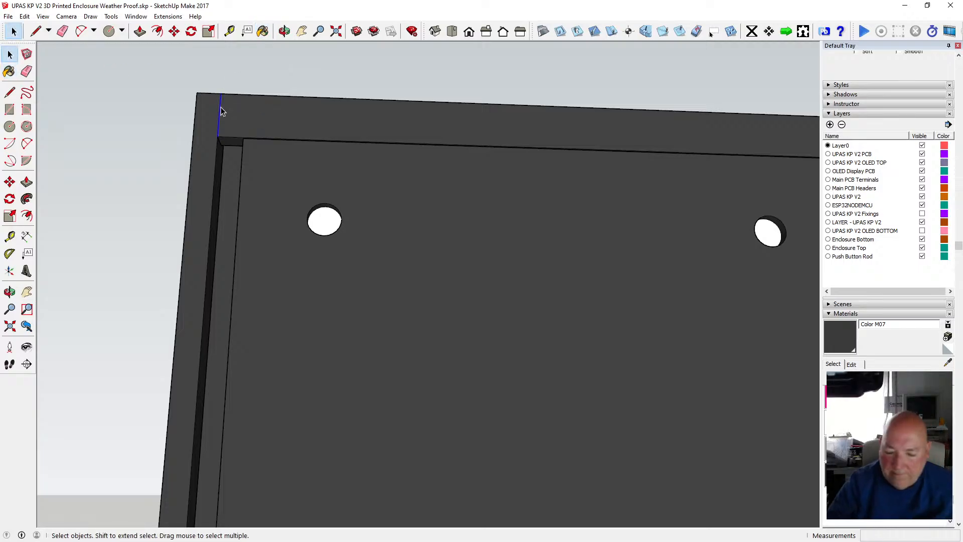
scroll(154, 158, "down", 3)
scroll(191, 161, "up", 5)
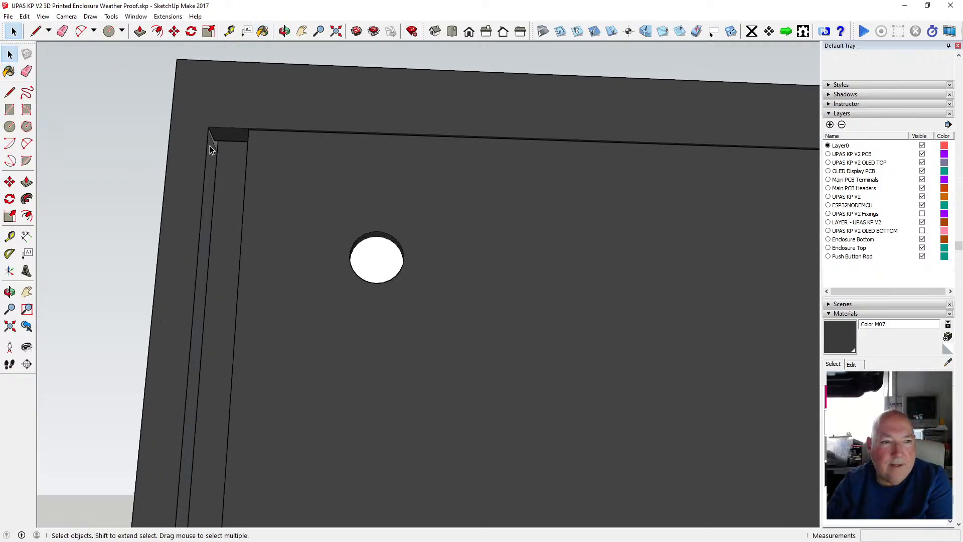
left_click(284, 31)
left_click_drag(296, 137, 274, 125)
left_click(25, 16)
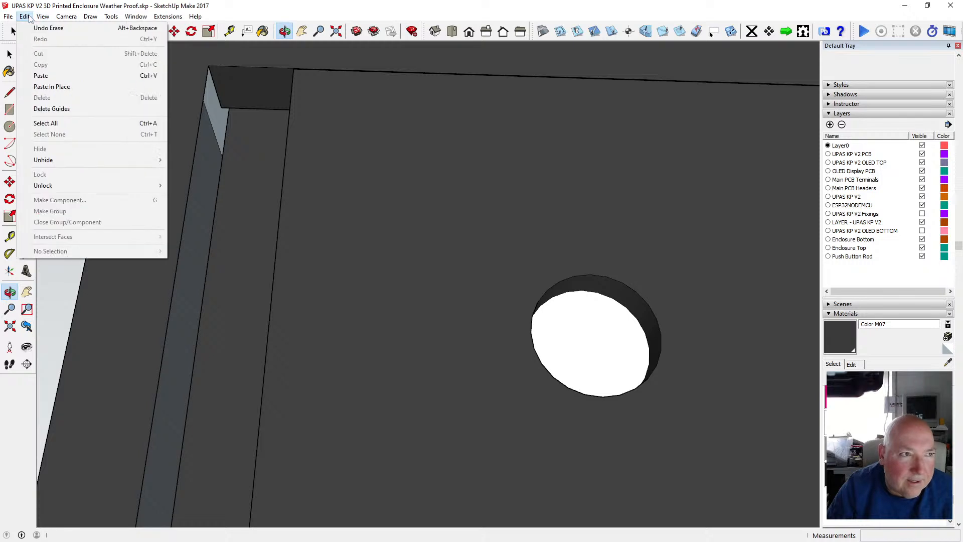
left_click(271, 150)
scroll(271, 148, "up", 2)
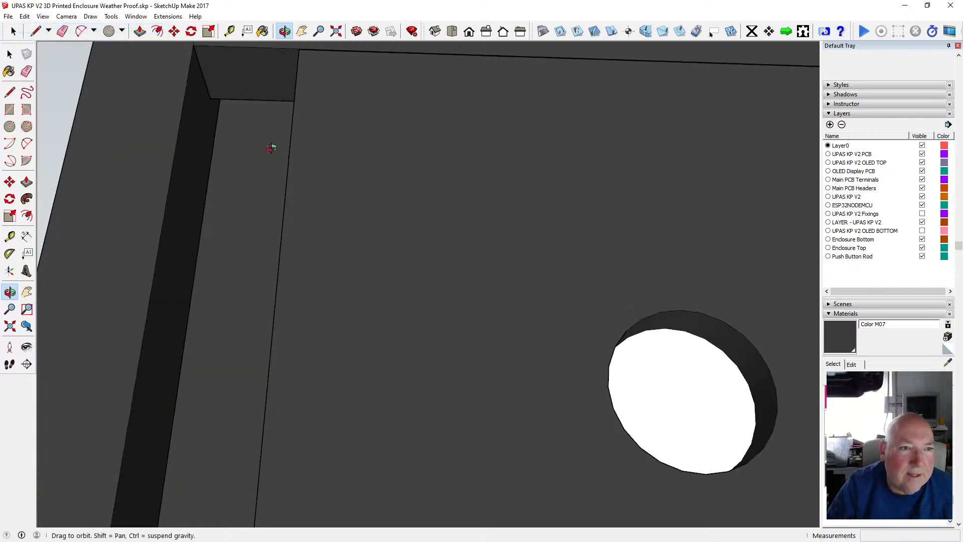
Delete the large face closing the cover's top opening.
scroll(395, 146, "down", 3)
mouse_move(449, 152)
left_mouse_down()
mouse_move(414, 162)
mouse_move(364, 150)
mouse_move(390, 116)
mouse_move(409, 112)
mouse_move(333, 232)
mouse_move(413, 196)
mouse_move(401, 181)
left_mouse_up()
left_click_drag(229, 178, 256, 321)
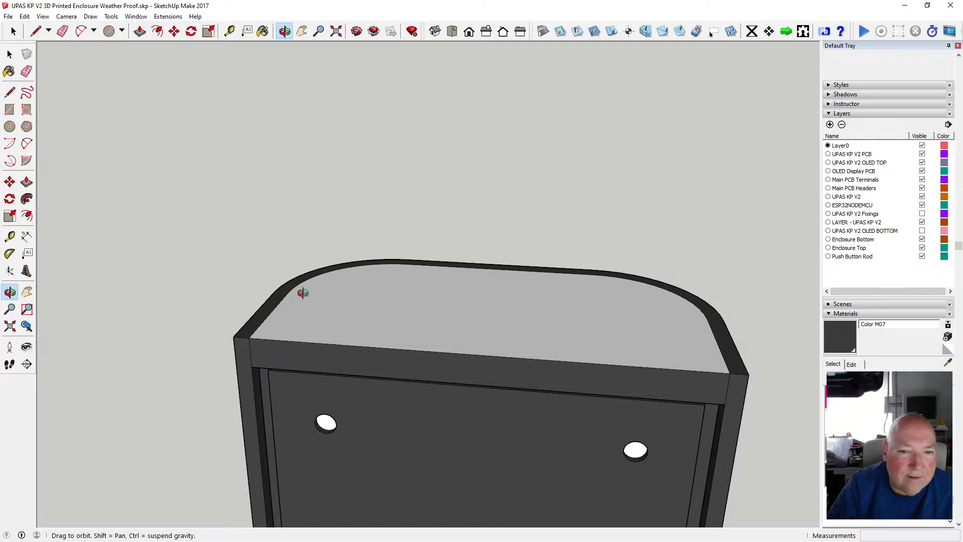
left_click_drag(557, 350, 461, 380)
key("space")
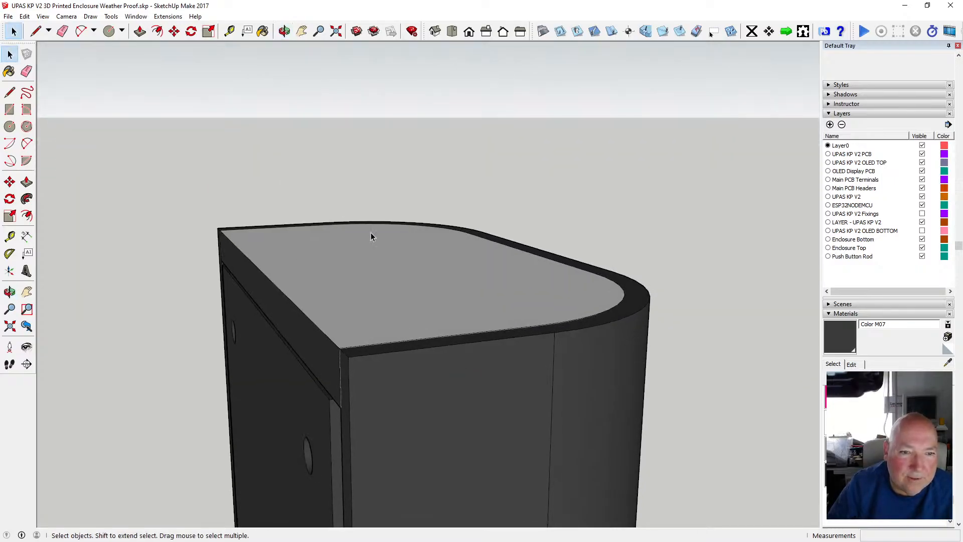
left_click(380, 255)
key("Delete")
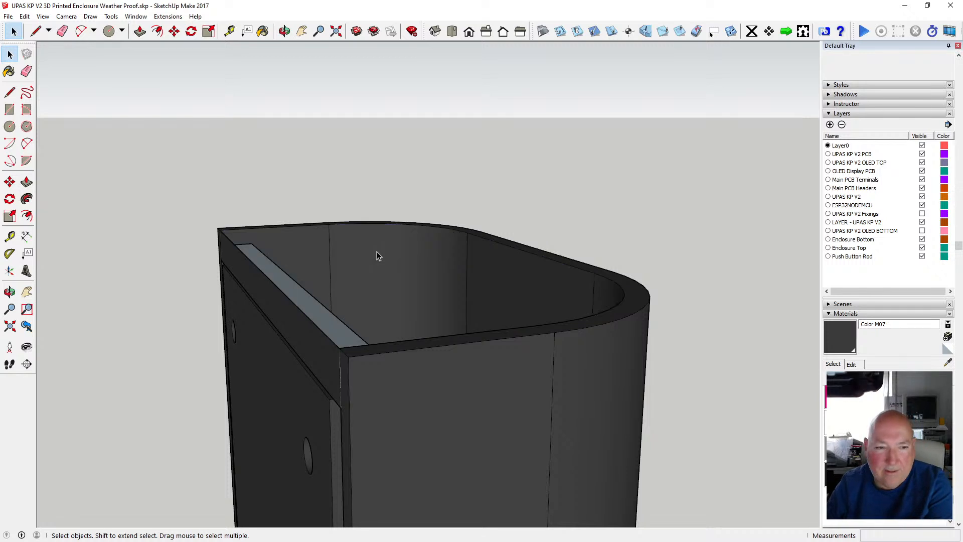
Paint the lip's narrow horizontal face just above the raised panel, inside the cover, with Color M07.
left_click(284, 31)
left_click_drag(502, 245, 204, 268)
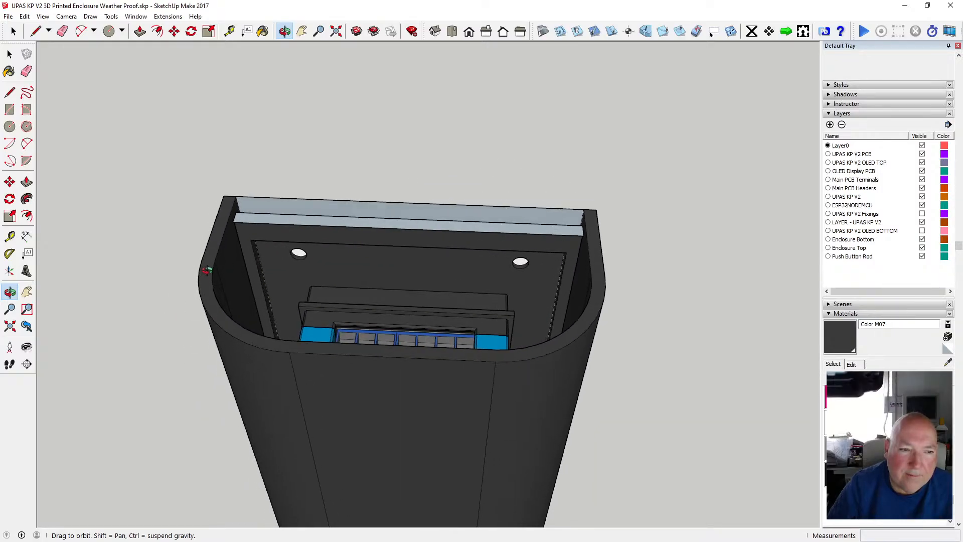
scroll(280, 243, "up", 5)
left_click_drag(377, 239, 336, 163)
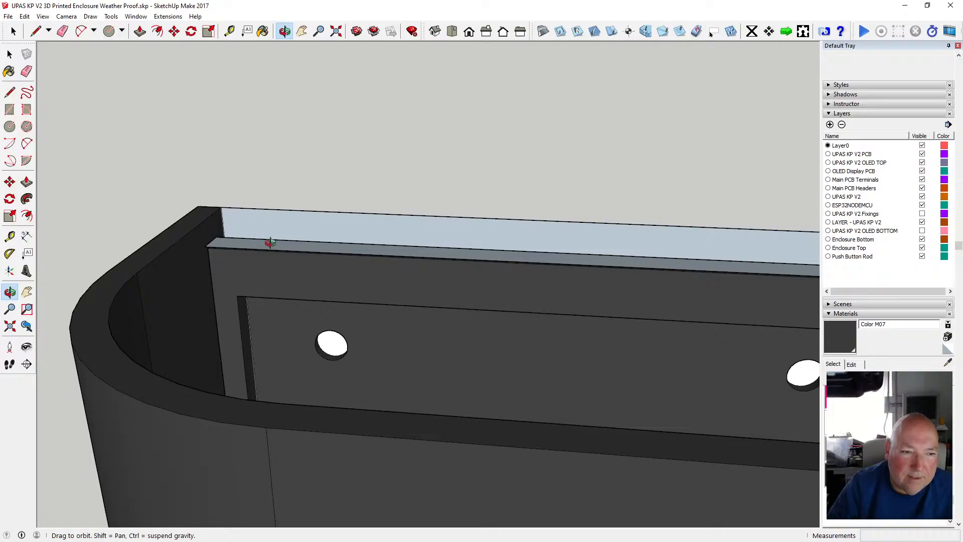
scroll(269, 242, "up", 6)
left_click_drag(274, 271, 318, 164)
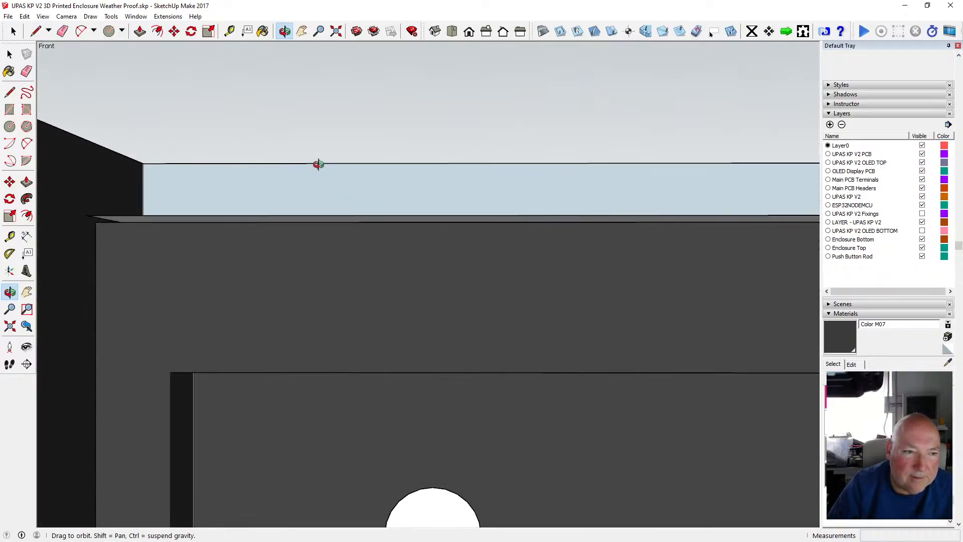
left_click(263, 31)
left_click(137, 216)
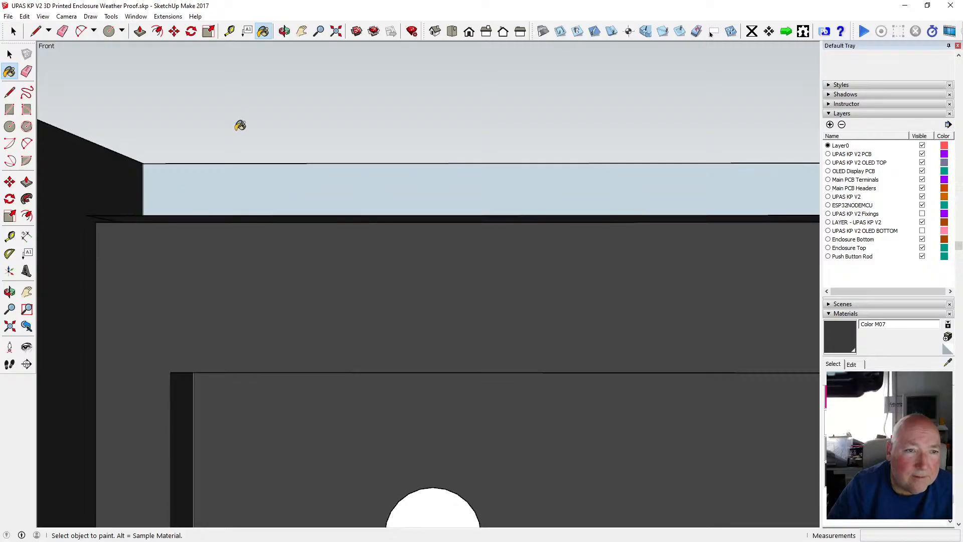
Examine the stepped lip and the back strip from above and inside the cover.
left_click(284, 31)
left_click_drag(318, 76, 122, 217)
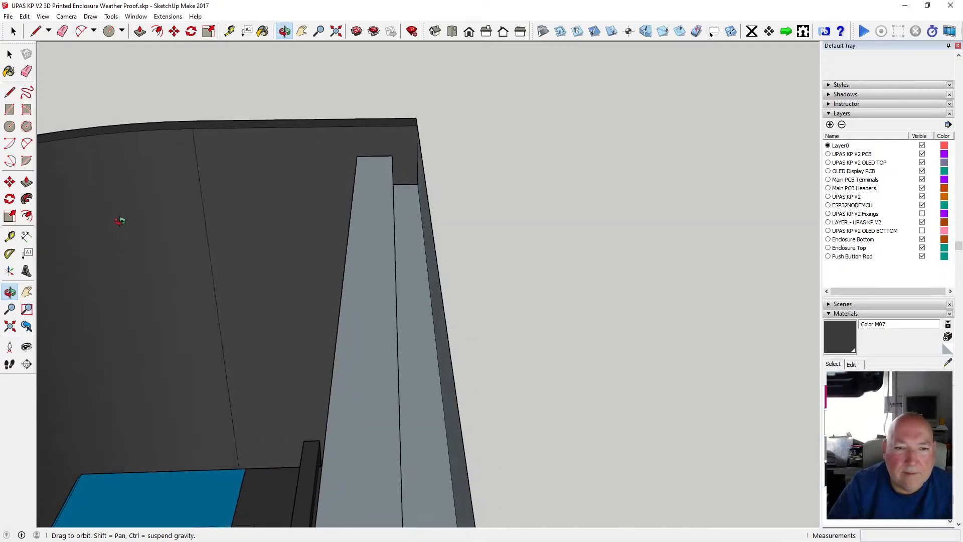
left_click_drag(379, 280, 441, 205)
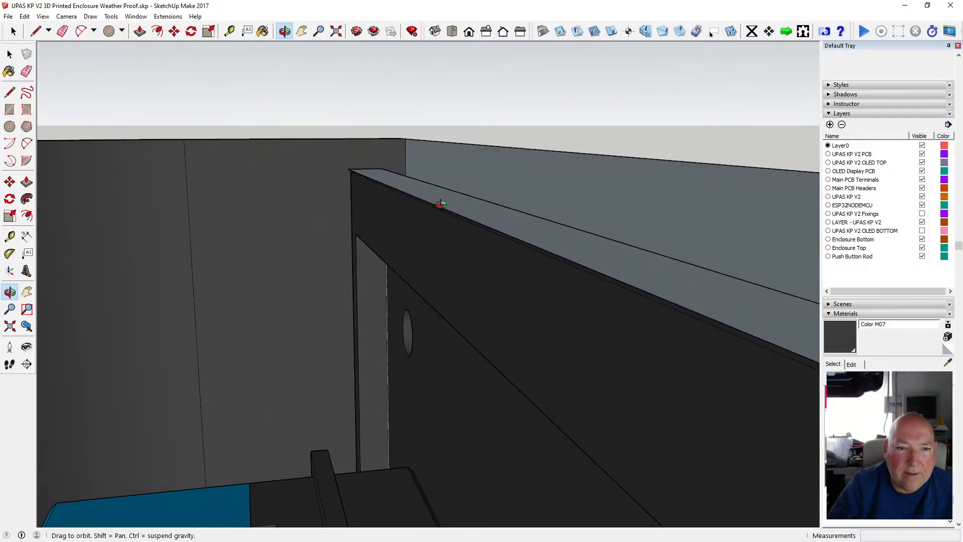
left_click_drag(409, 235, 382, 208)
scroll(362, 216, "up", 3)
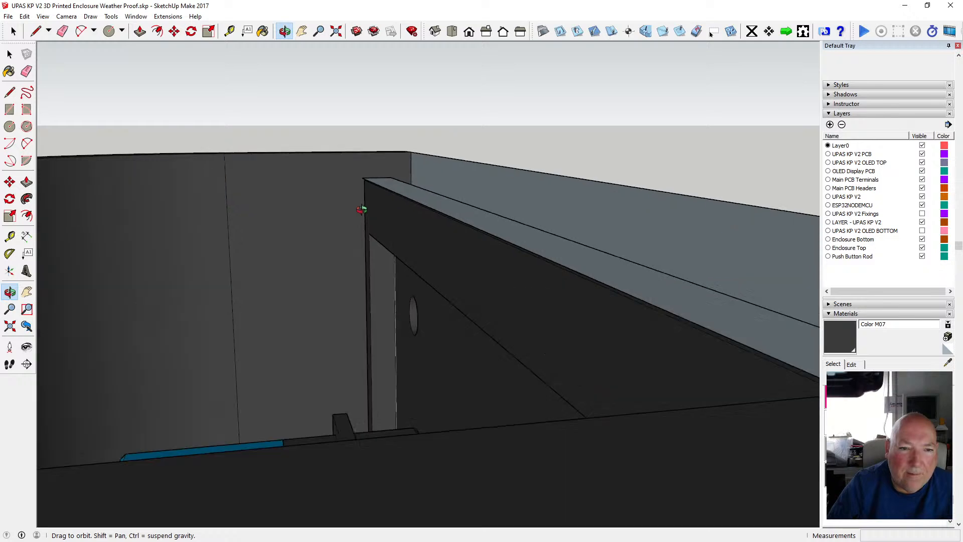
left_click_drag(465, 222, 450, 274)
scroll(426, 220, "down", 4)
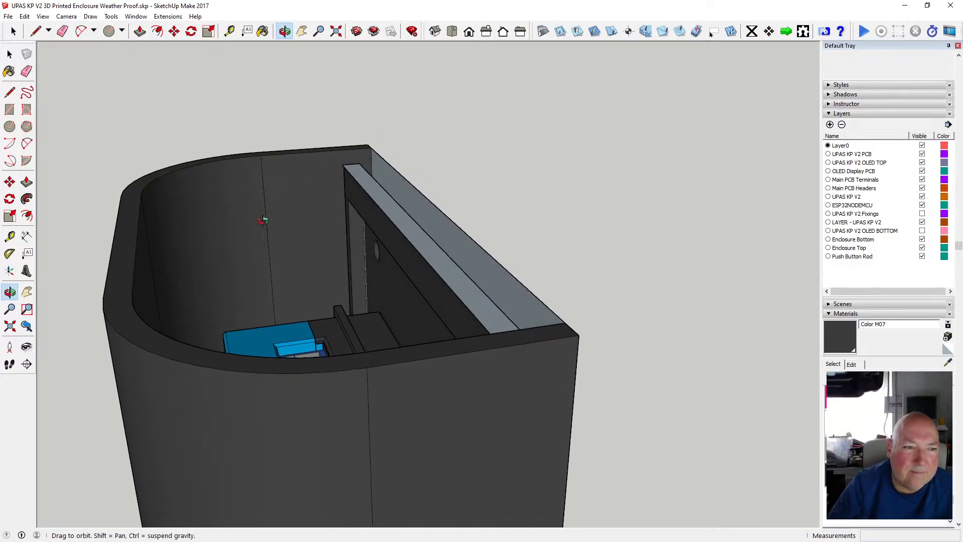
Copy the cover's inner top rim edges 3 mm straight down the inside walls.
key("space")
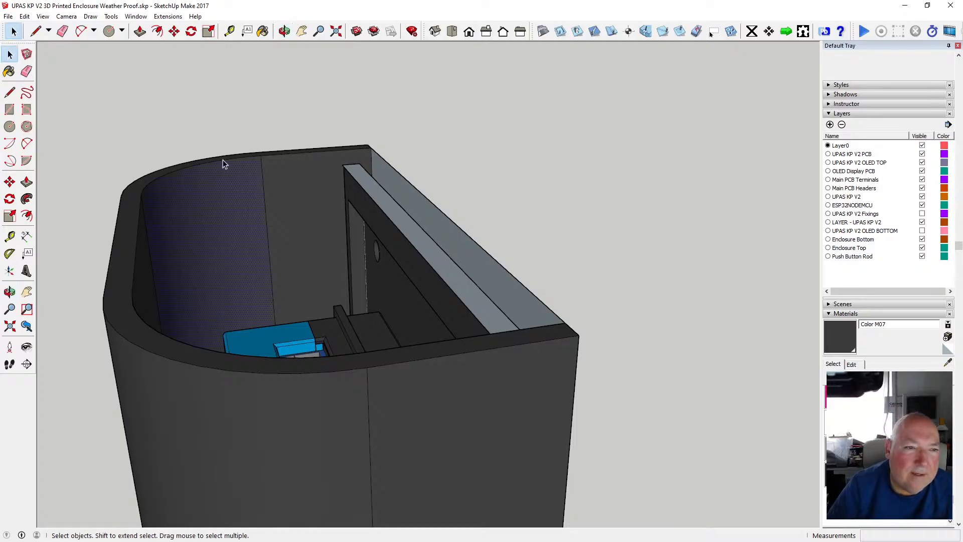
left_click(277, 155, "shift")
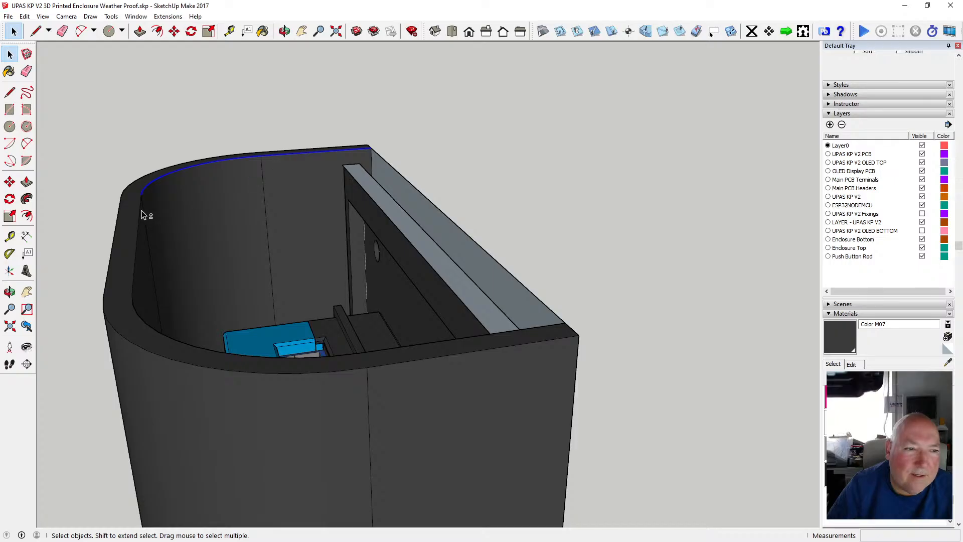
left_click(160, 336, "shift")
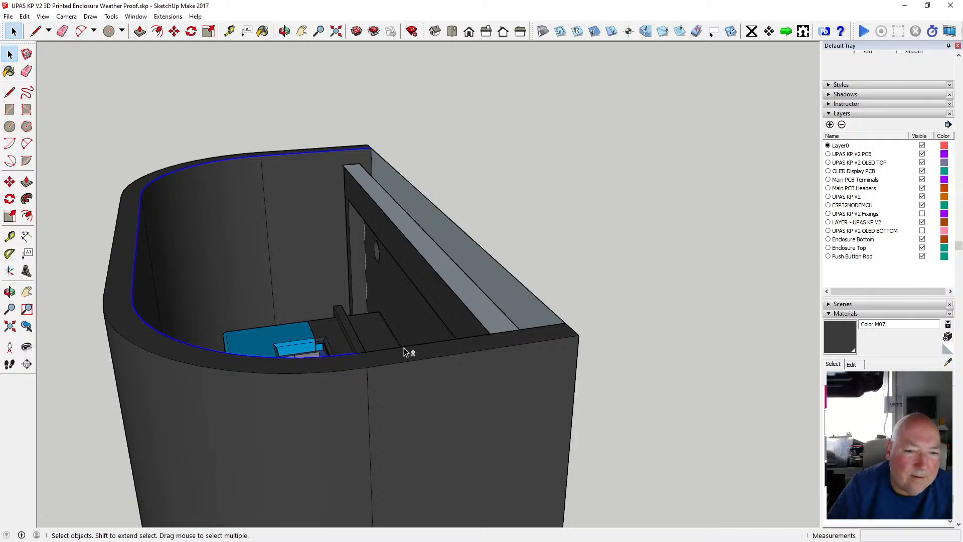
key("m")
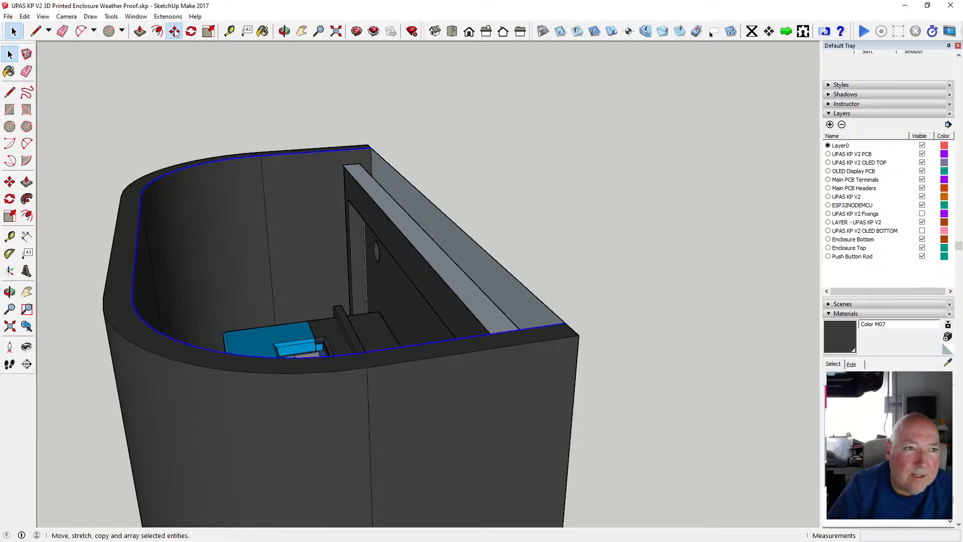
left_click(278, 155)
key("ctrl")
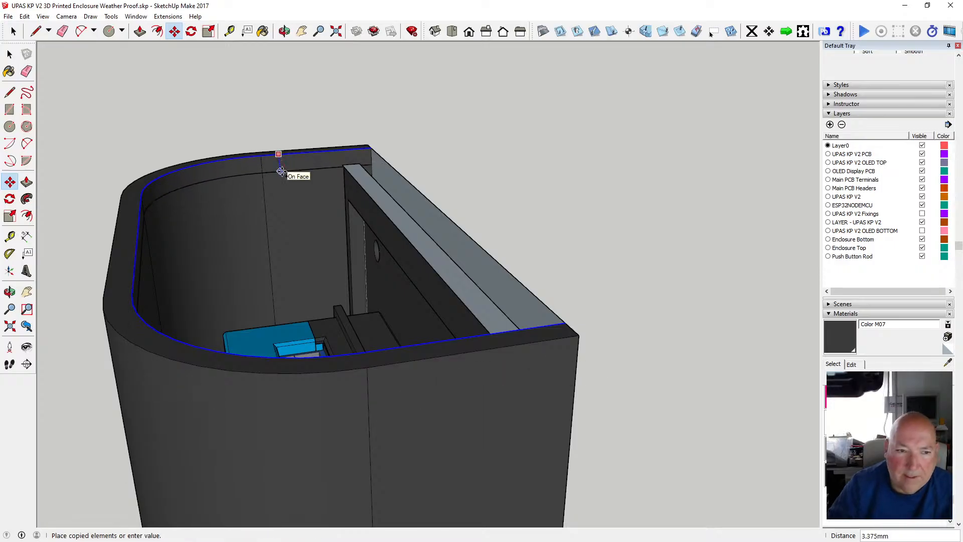
type("3")
key("Return")
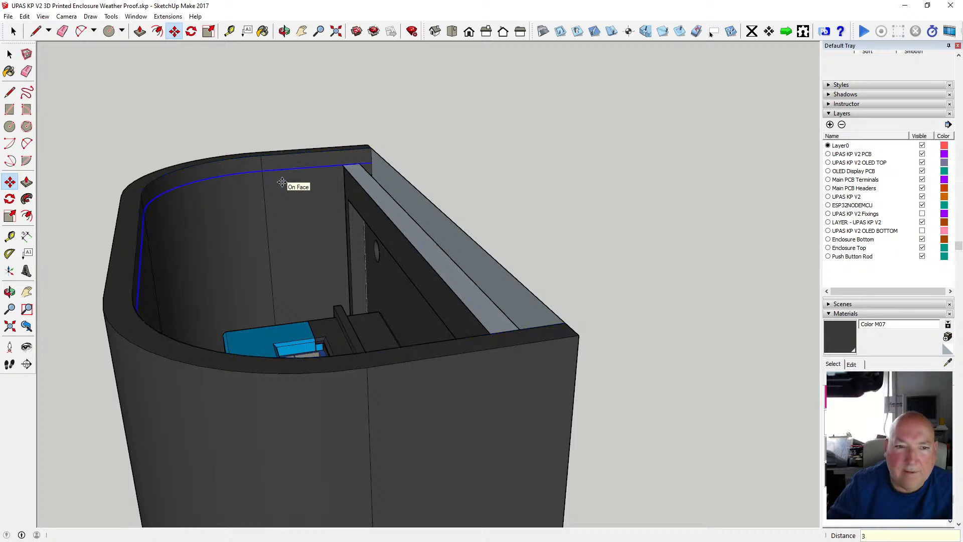
key("space")
Try deleting the lip's top face, and undo the erase.
scroll(366, 171, "up", 5)
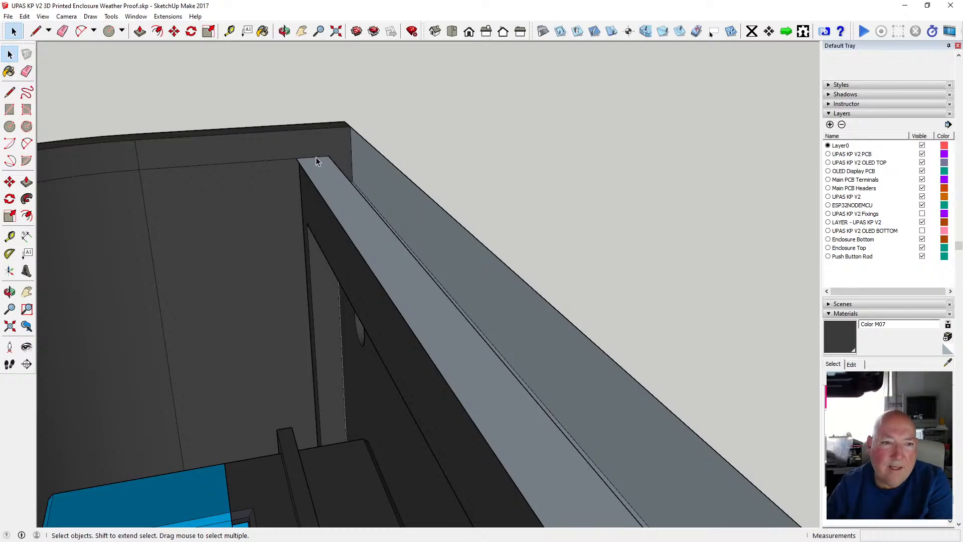
key("Delete")
left_click(24, 17)
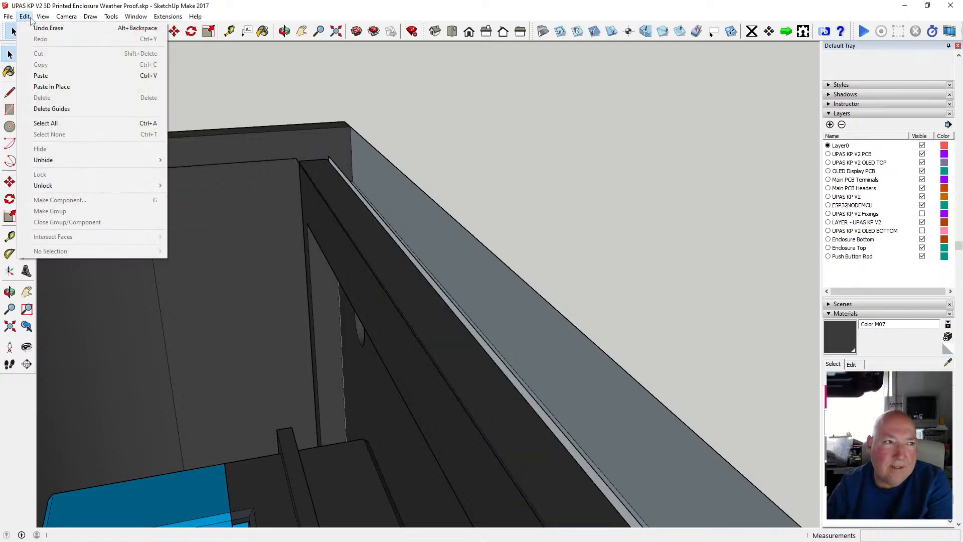
left_click(36, 28)
scroll(316, 182, "down", 5)
scroll(316, 182, "down", 1)
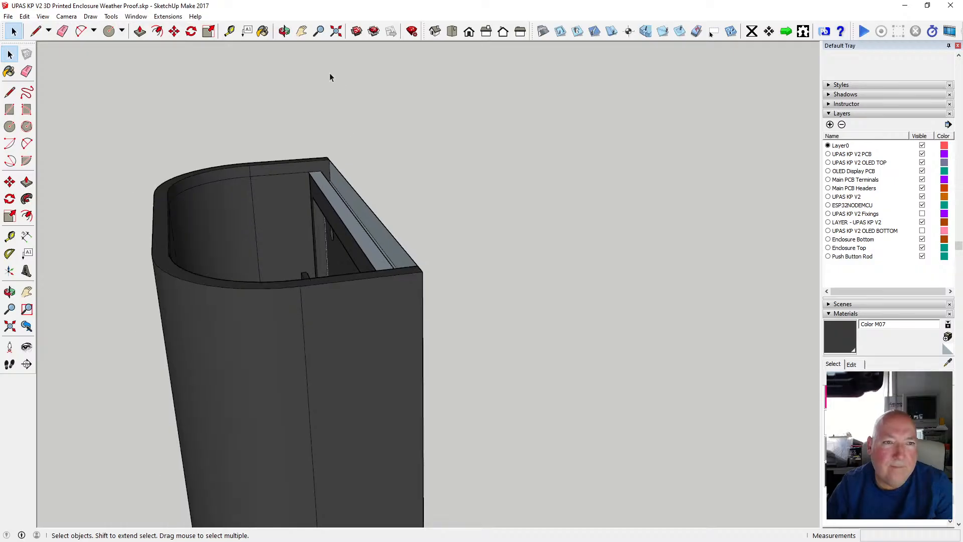
Examine the copied rim line and the lip around the cover's open top from the opposite side and the front.
left_click(284, 31)
left_click_drag(328, 146, 501, 271)
left_click(10, 54)
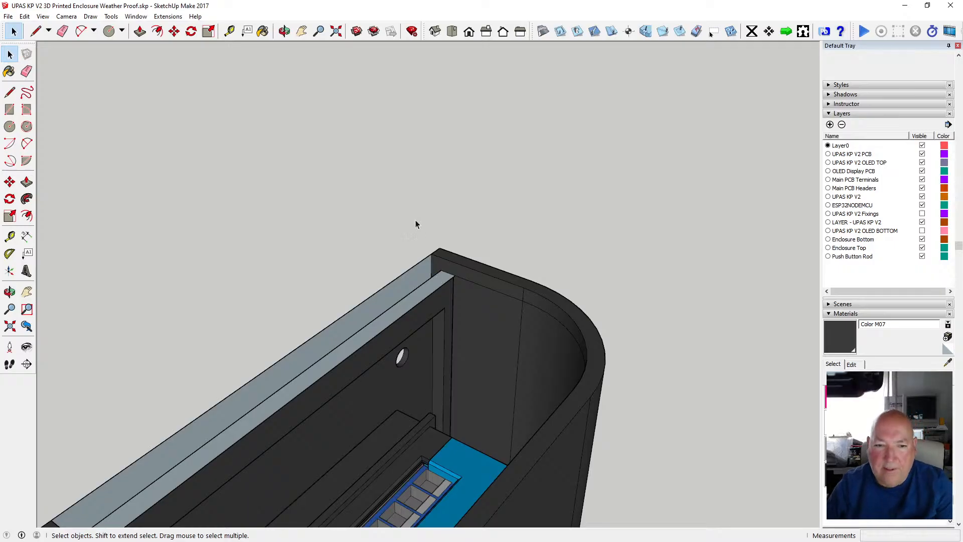
scroll(415, 209, "down", 3)
scroll(456, 272, "up", 3)
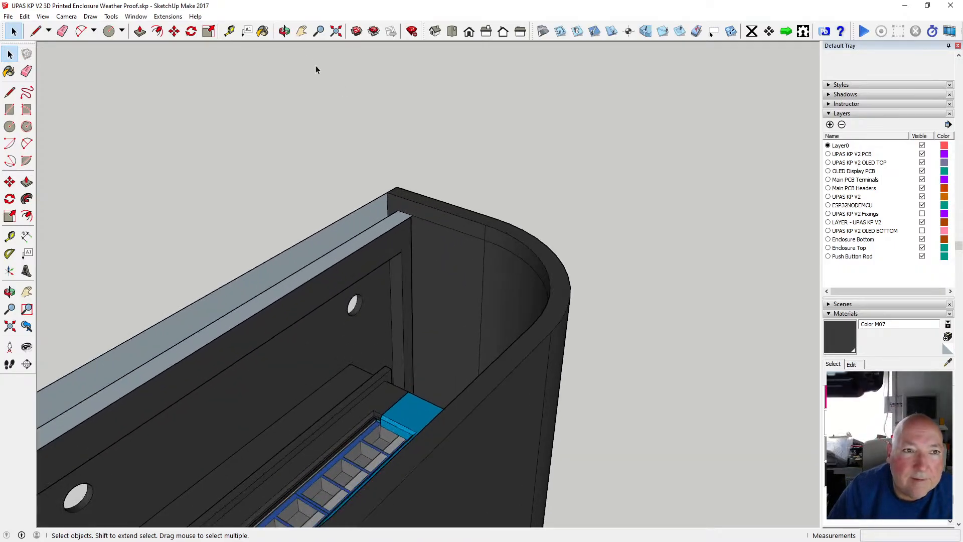
key("o")
left_click_drag(416, 174, 395, 231)
left_click_drag(452, 229, 304, 292)
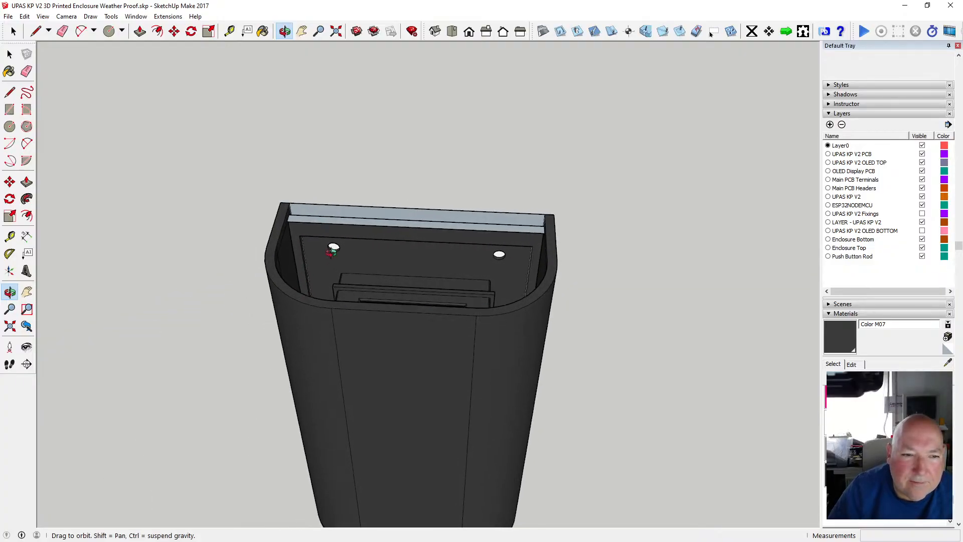
Draw an 84.5 mm line along the lip's front edge between both side walls to close the recessed top opening with a face.
scroll(333, 243, "up", 5)
mouse_move(334, 243)
left_mouse_down()
mouse_move(514, 224)
mouse_move(379, 210)
mouse_move(352, 186)
mouse_move(542, 240)
mouse_move(630, 308)
mouse_move(424, 263)
left_mouse_up()
left_click(10, 92)
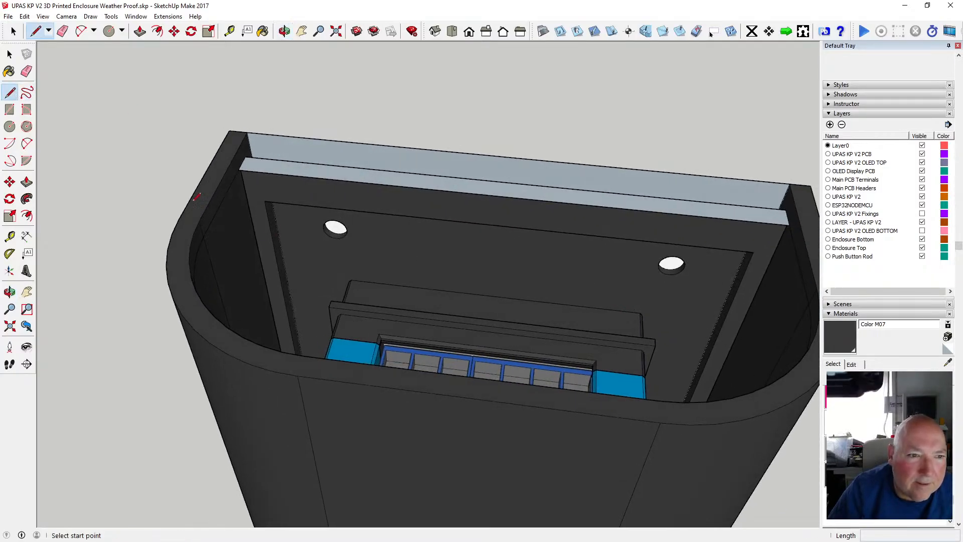
left_click(239, 169)
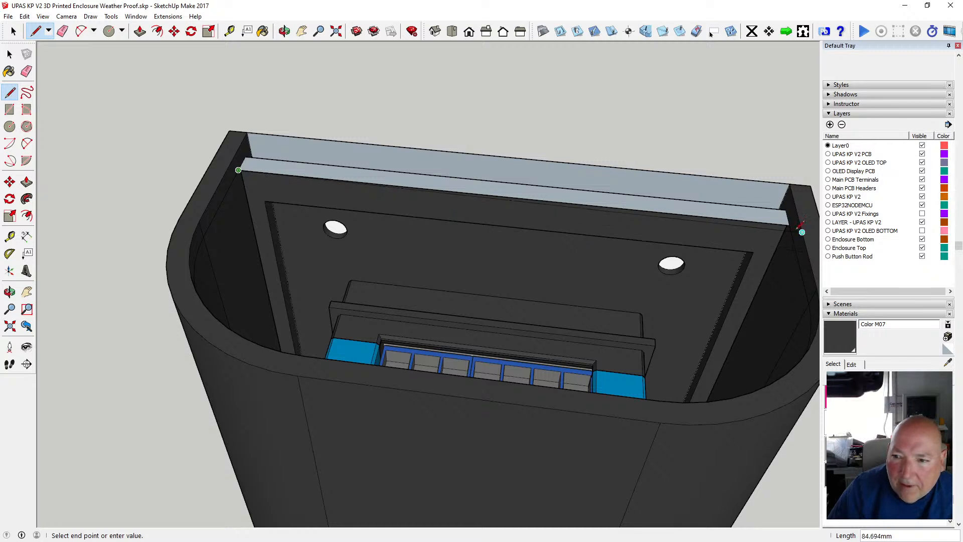
left_click(789, 225)
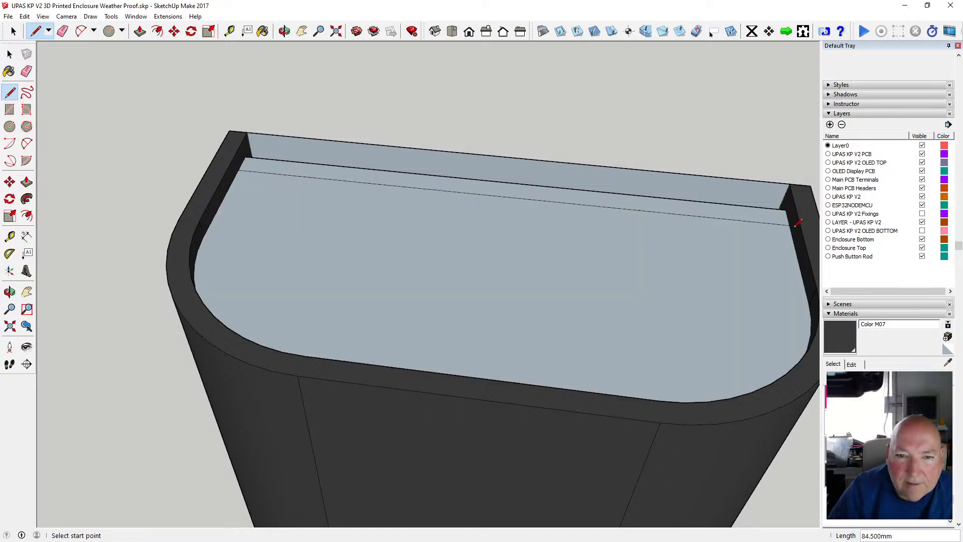
Delete the dividing line between the lip and the new recessed face.
left_click(9, 54)
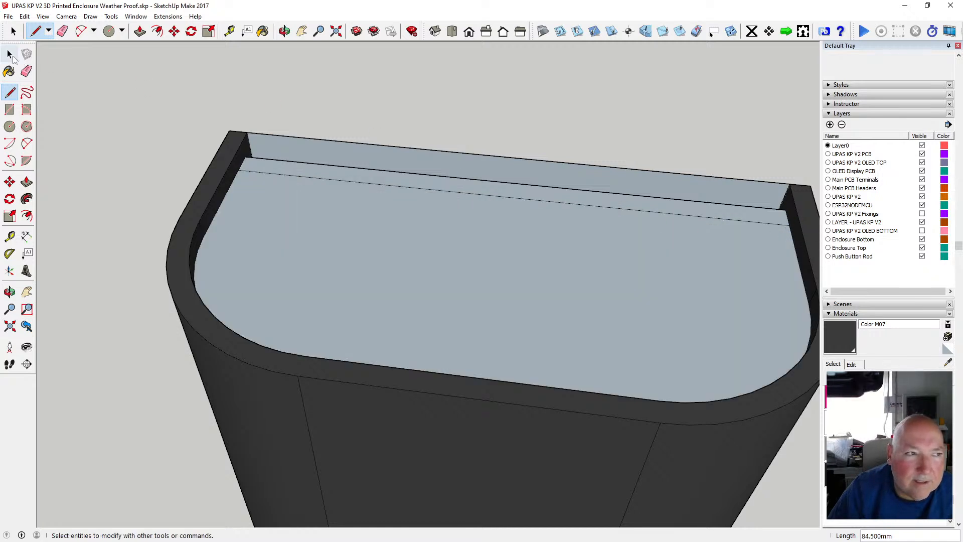
left_click(252, 176)
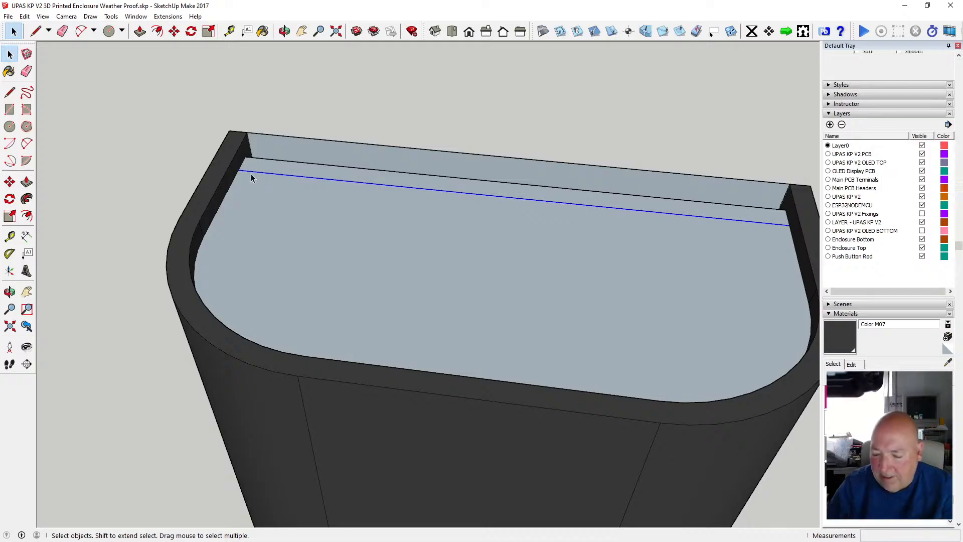
key("Delete")
Select the cover's top geometry, including the rim and back strip, and apply Soften/Smooth Edges.
left_click(284, 31)
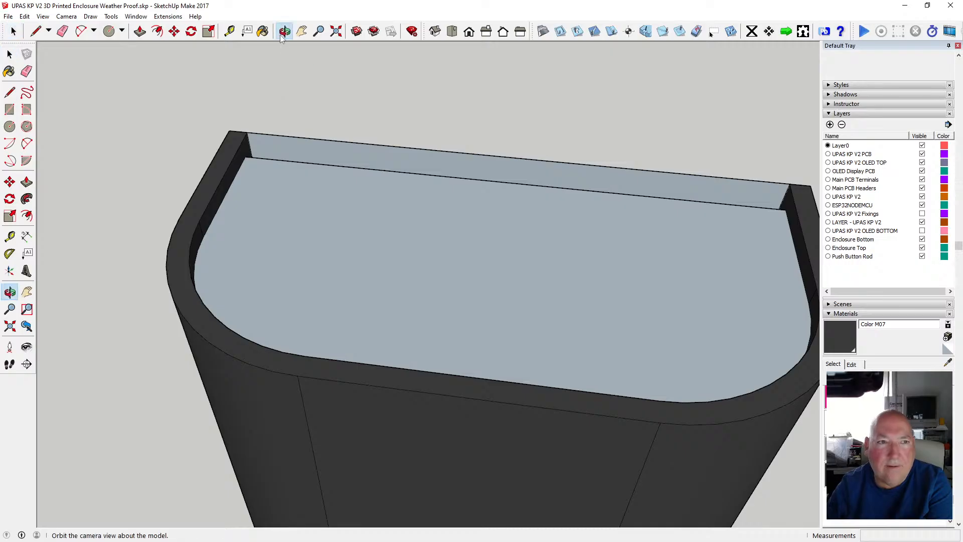
left_click_drag(221, 113, 205, 196)
key("space")
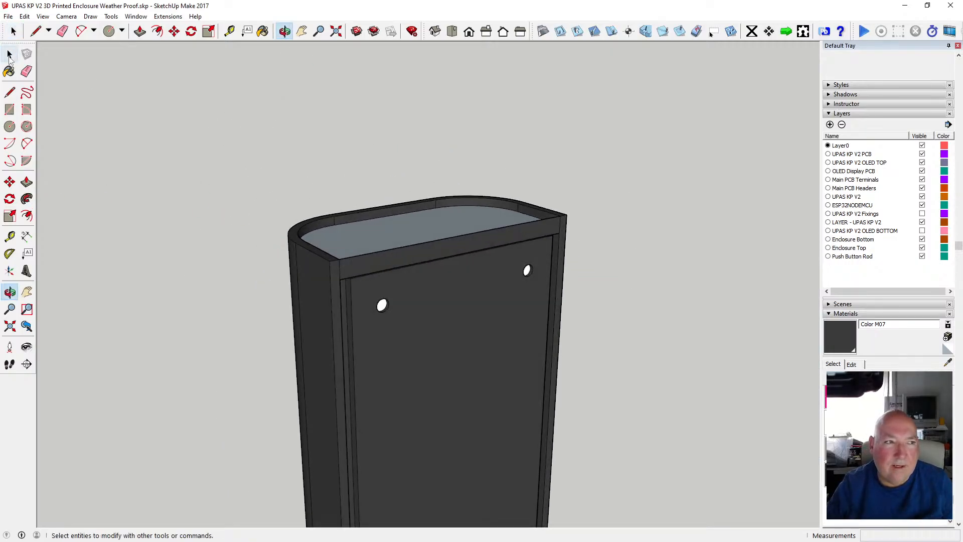
left_click_drag(203, 126, 587, 279)
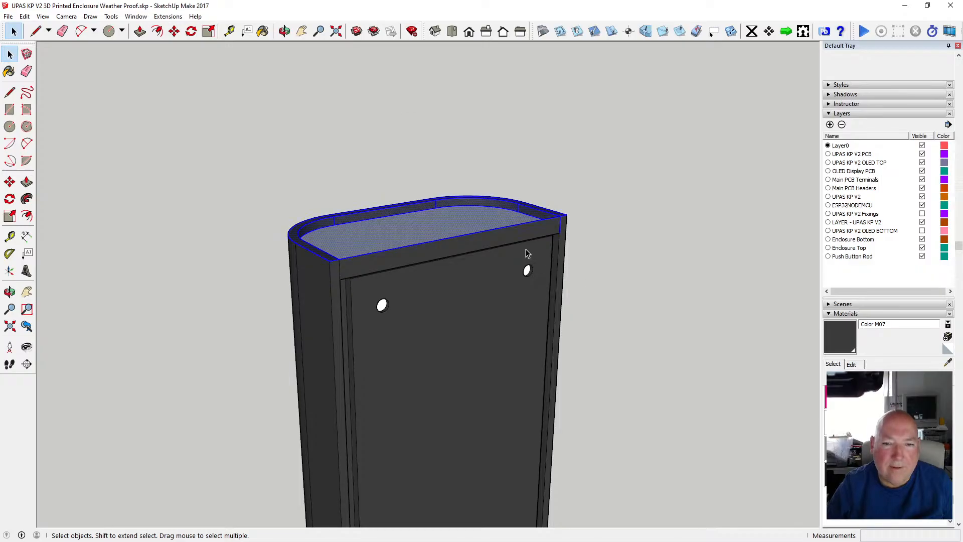
right_click(513, 234)
left_click_drag(273, 181, 660, 290)
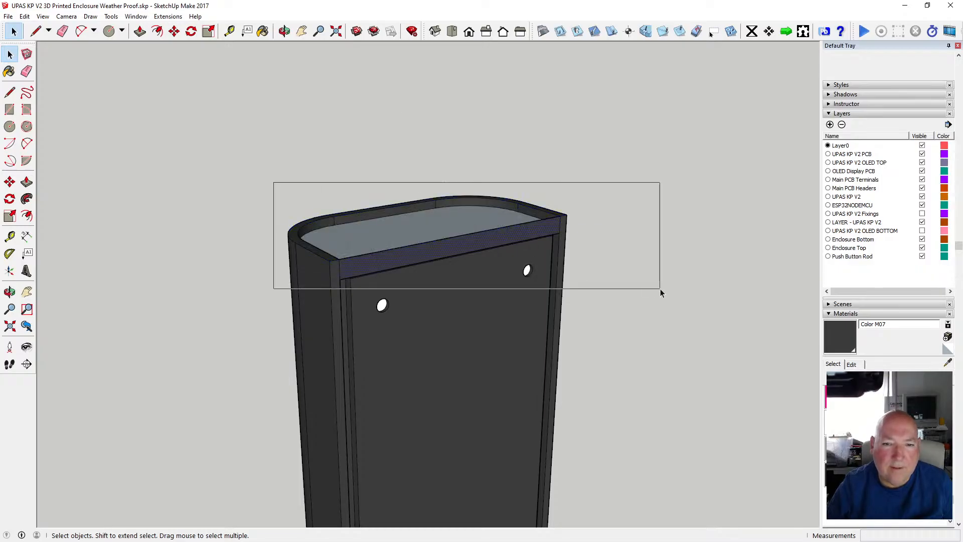
right_click(554, 220)
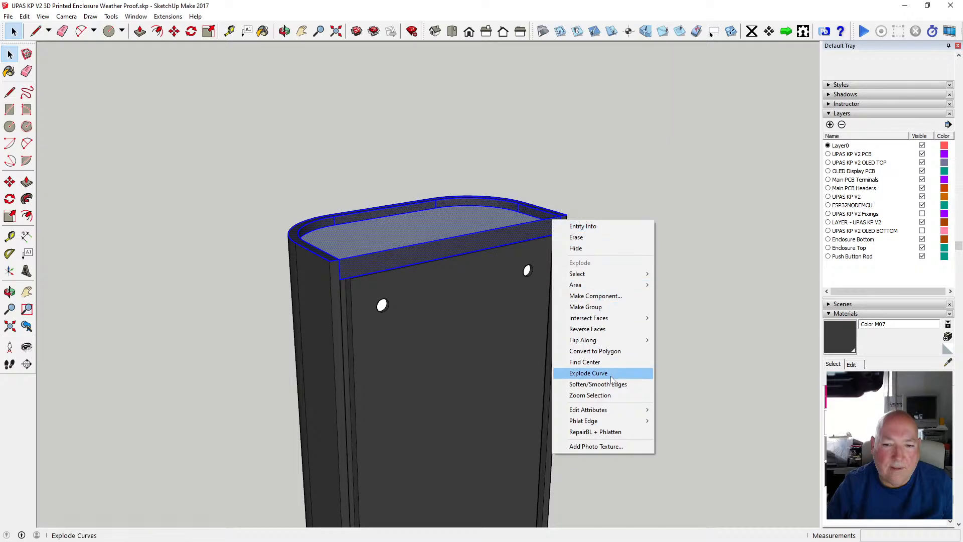
left_click(615, 386)
left_click(547, 188)
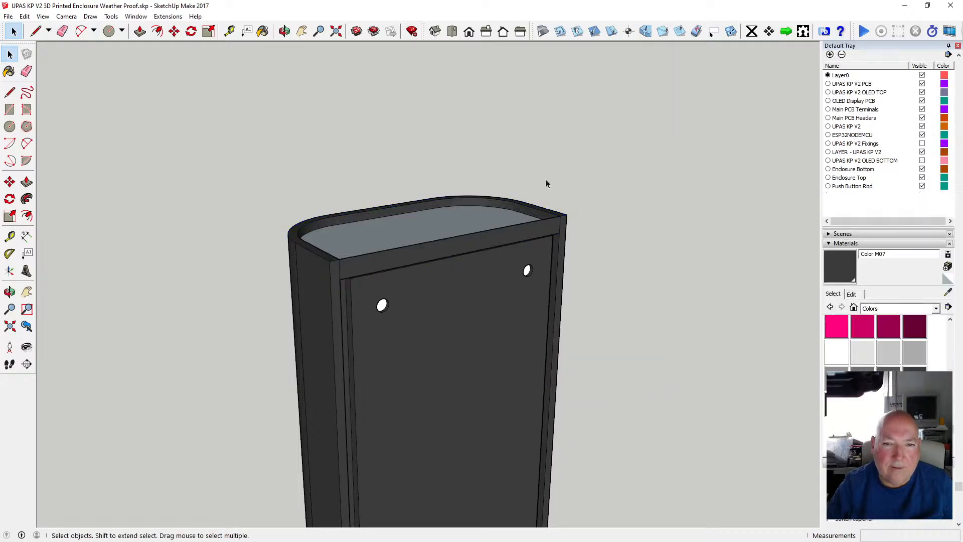
Try deleting the vertical seam between the back strip and the side wall at one upper corner, and undo the erase.
key("o")
left_click_drag(471, 224, 270, 253)
scroll(284, 249, "up", 5)
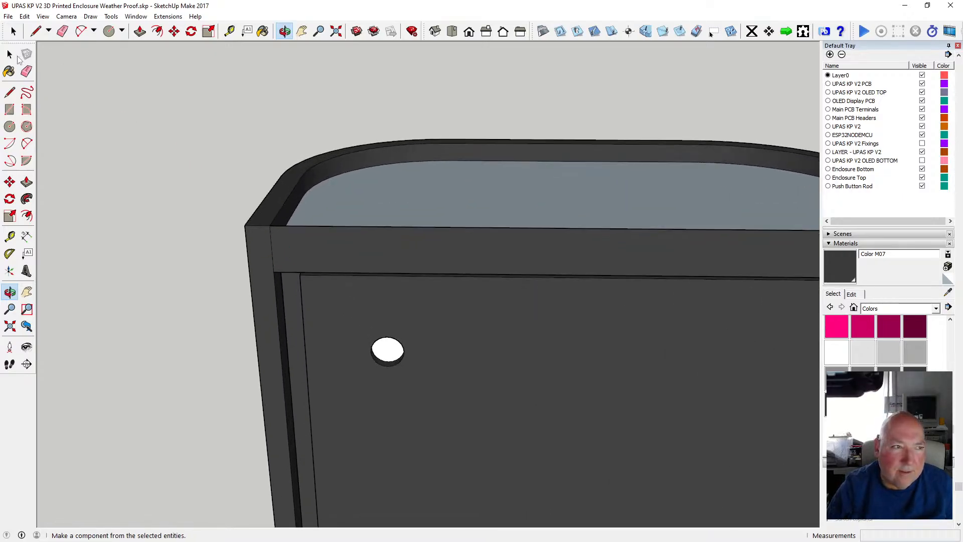
left_click(11, 55)
left_click(272, 244)
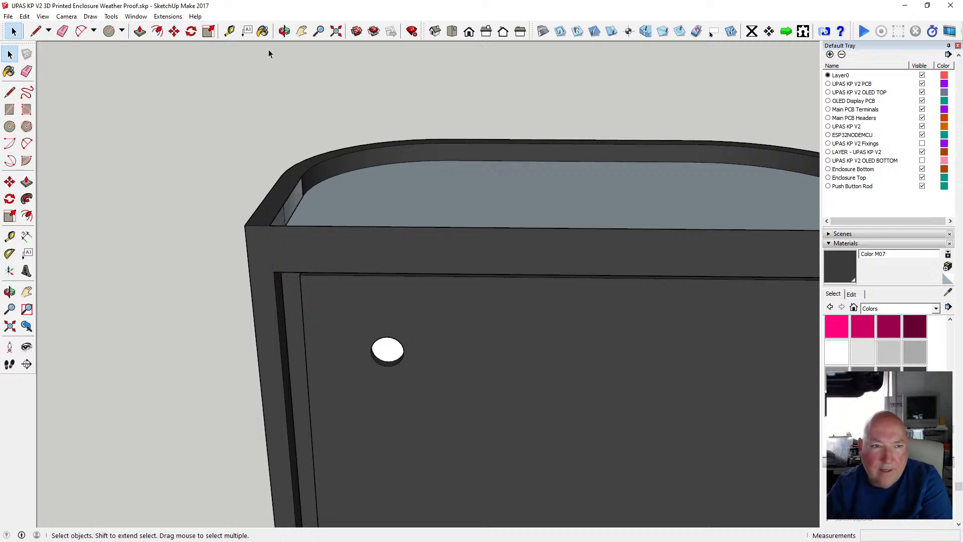
left_click(284, 29)
scroll(294, 315, "up", 4)
left_click_drag(300, 299, 177, 302)
left_click_drag(242, 299, 402, 279)
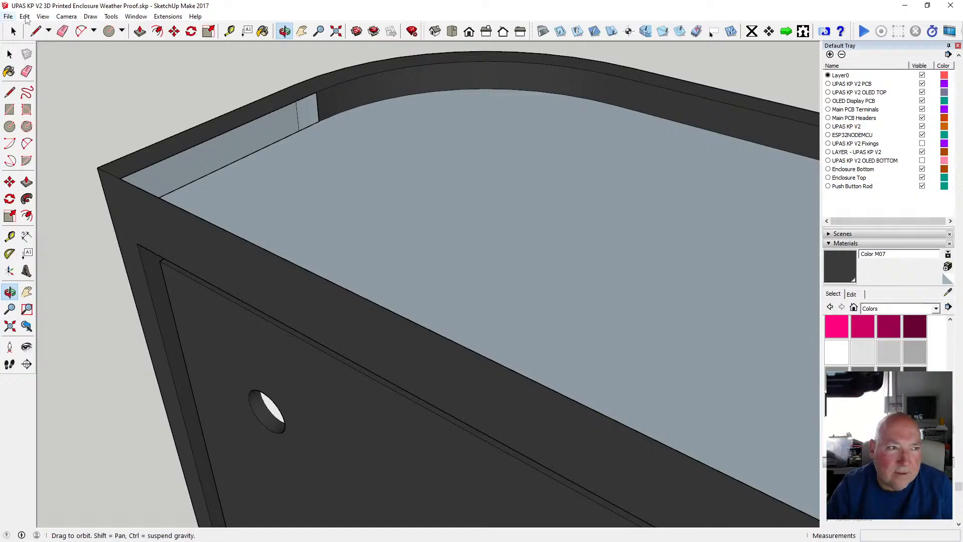
left_click(25, 16)
left_click(42, 28)
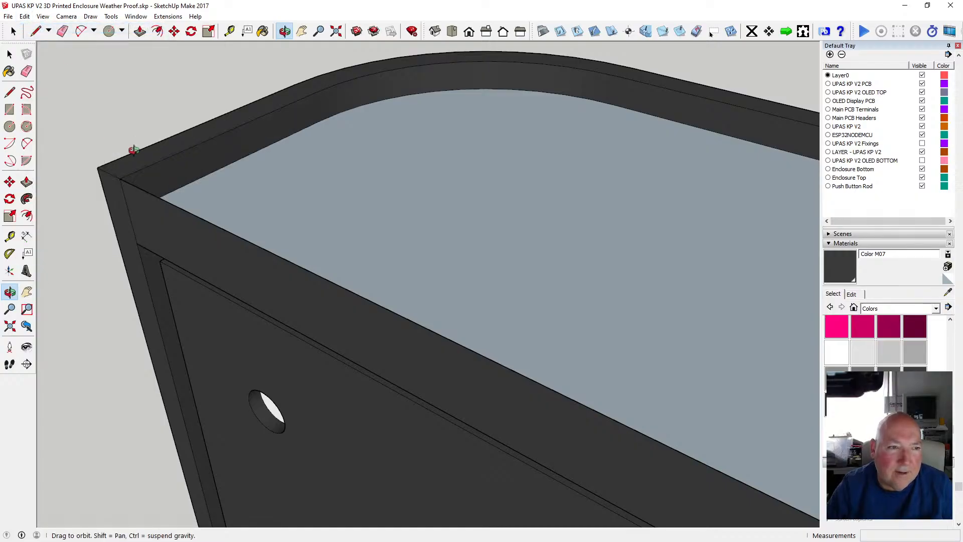
Draw an 84.5 mm line between the rim's two inner back corners to cap the cover's top with an outer face.
scroll(133, 149, "down", 3)
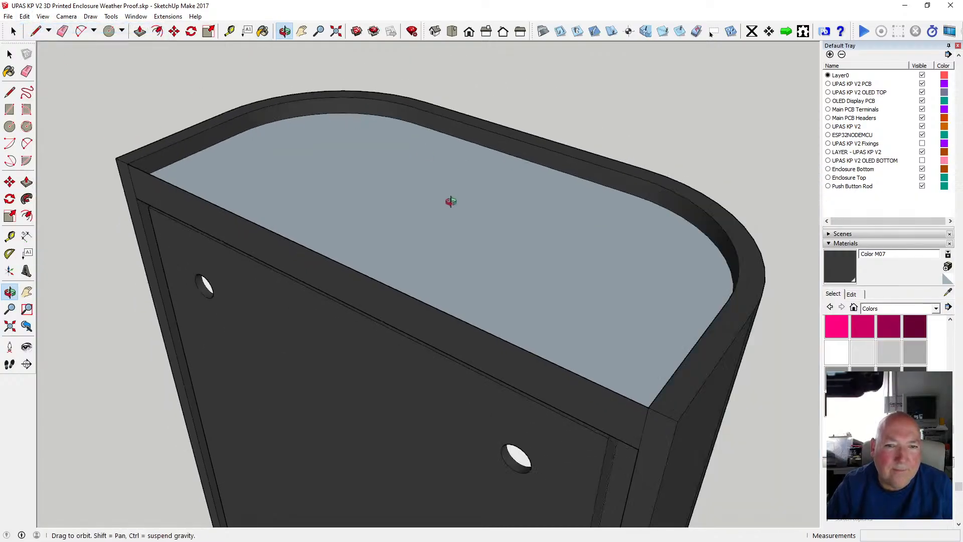
left_click_drag(451, 202, 167, 246)
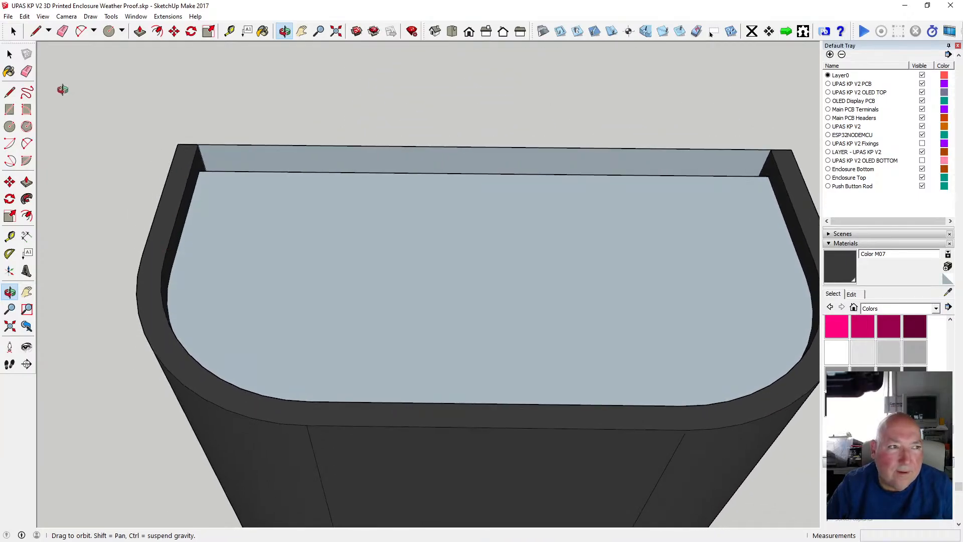
left_click(9, 92)
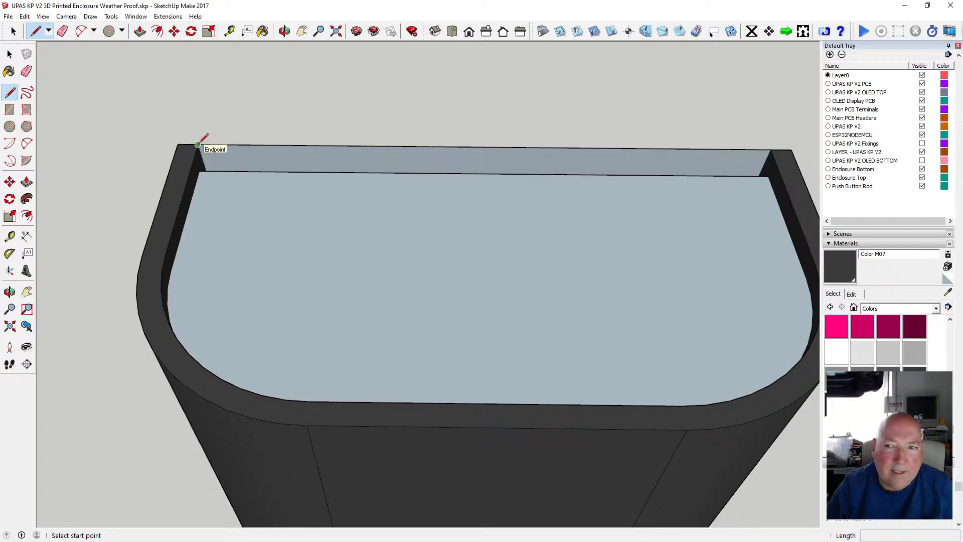
left_click(197, 145)
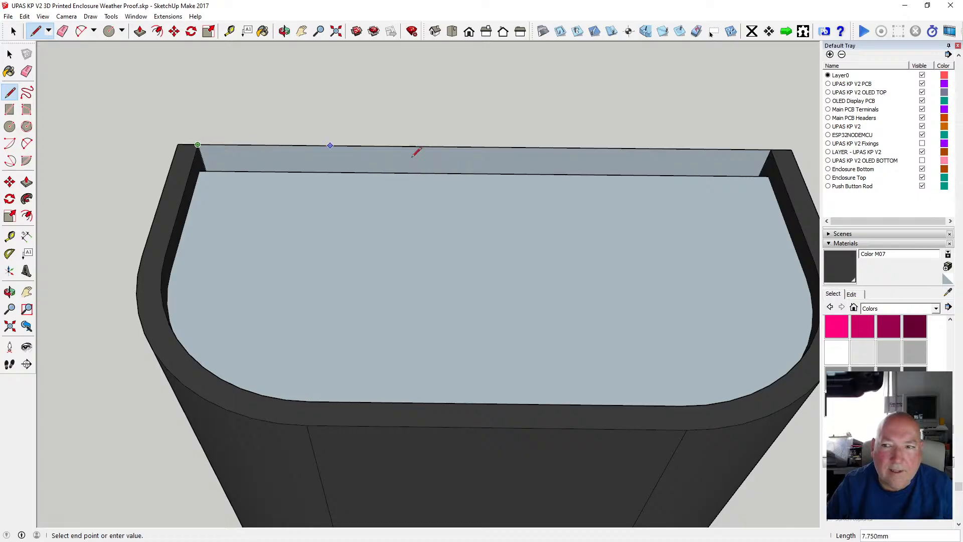
left_click(771, 149)
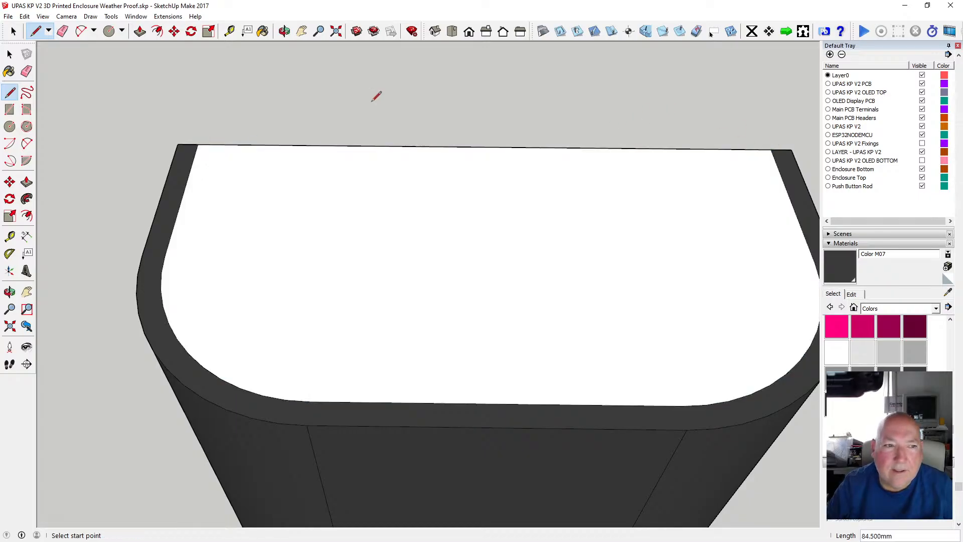
Delete the rim face and the inner rim edges to leave one continuous face across the cover's top.
left_click(10, 53)
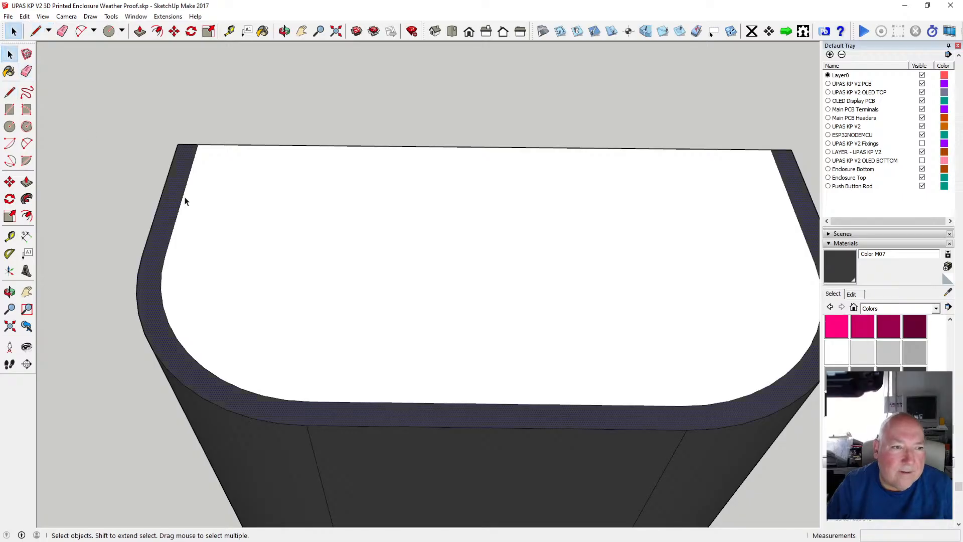
key("Delete")
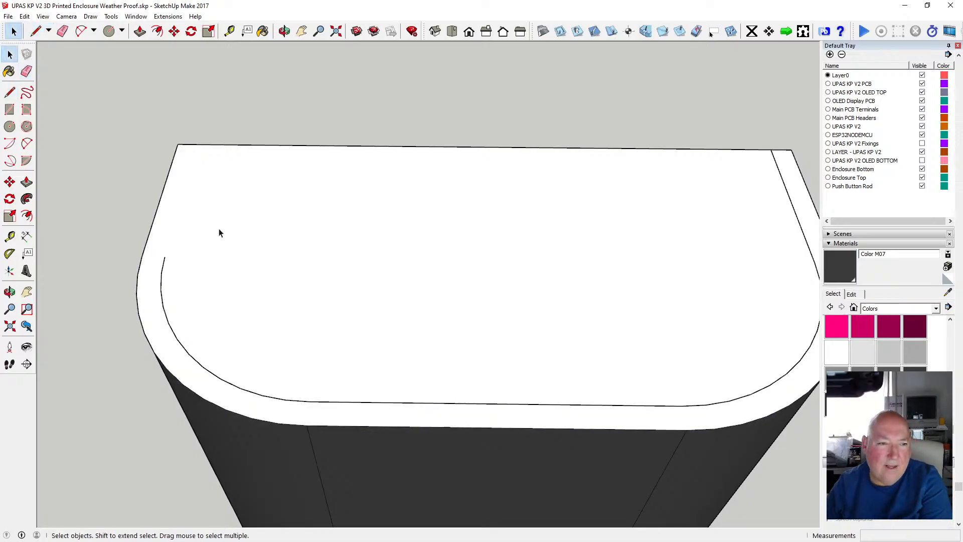
left_click(335, 403)
key("Delete")
left_click(714, 406)
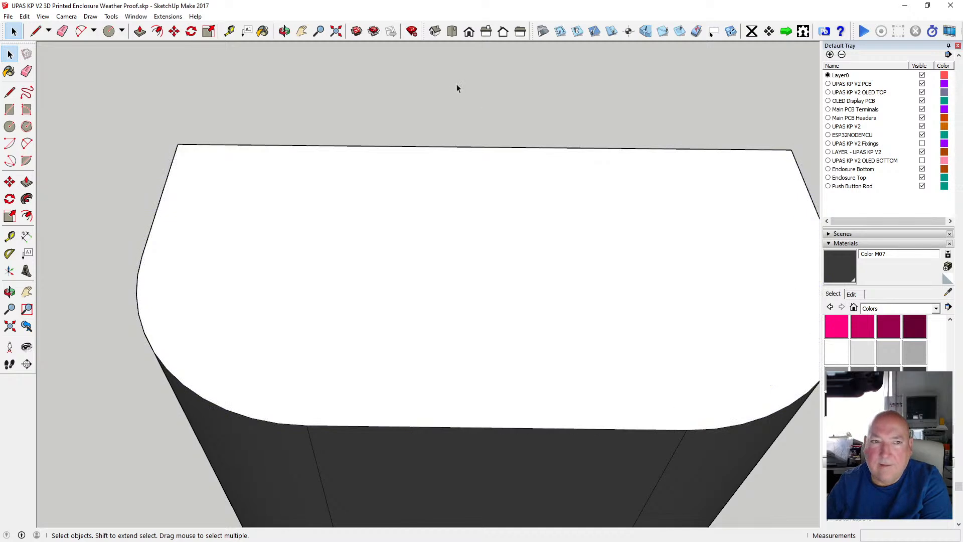
Delete the vertical seam lines at both ends of the back strip to merge it with the cover's back edges.
left_click(285, 37)
left_click_drag(381, 215, 200, 315)
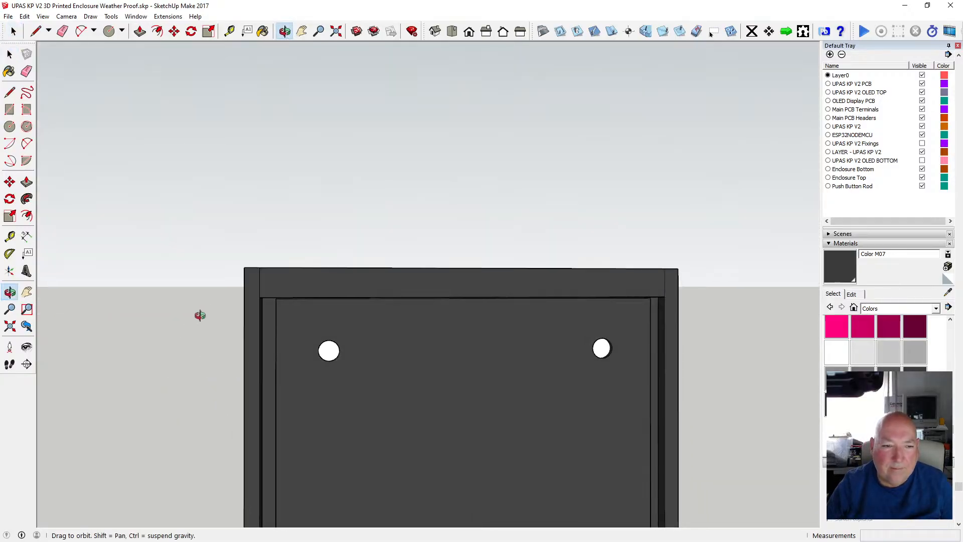
key("space")
scroll(297, 299, "up", 3)
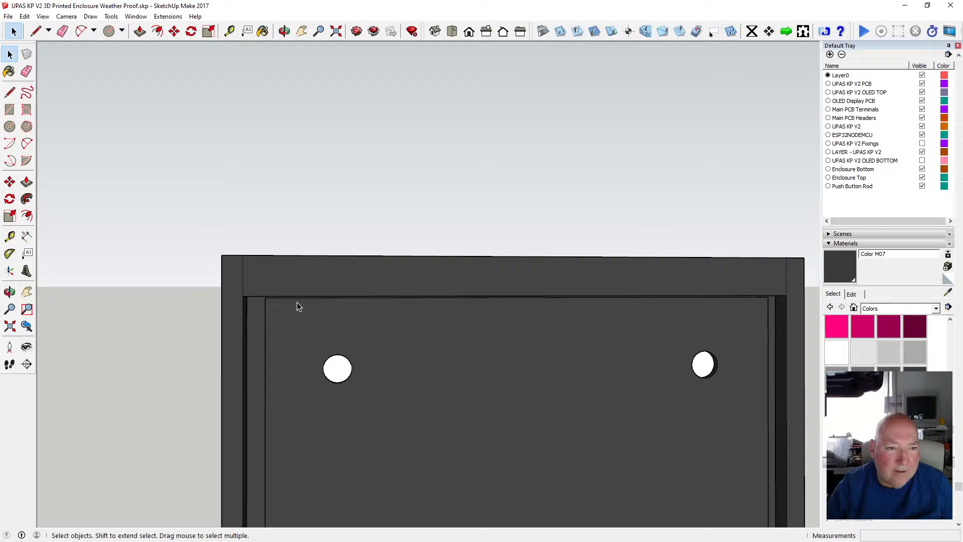
left_click(240, 278)
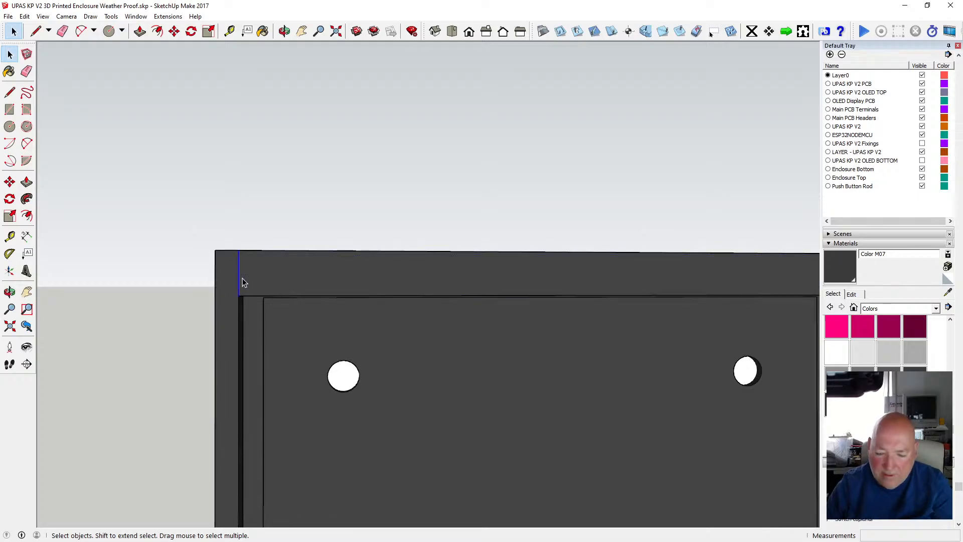
scroll(202, 303, "down", 2)
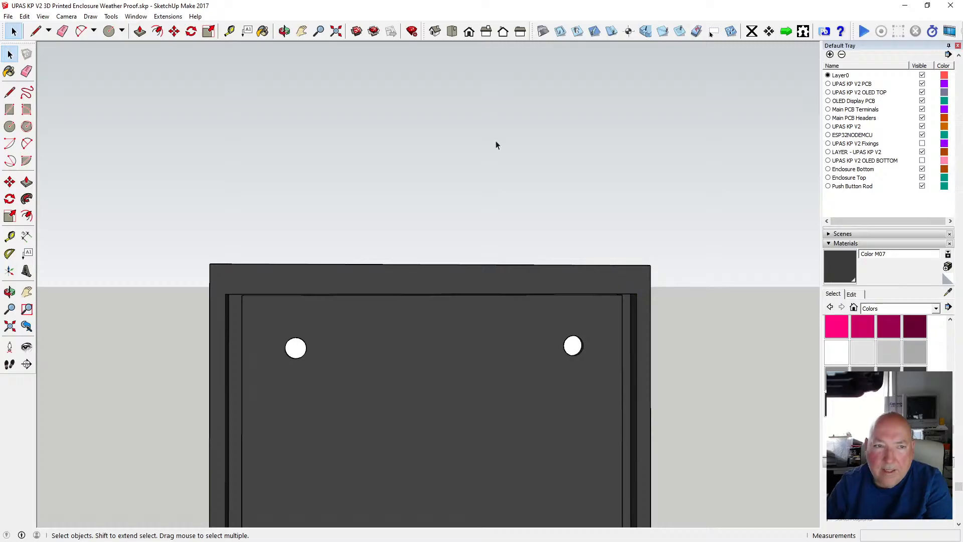
Examine the closed cover's back, the gaps around the base plate, and the mounting holes from several angles.
middle_click_drag(496, 145, 539, 286)
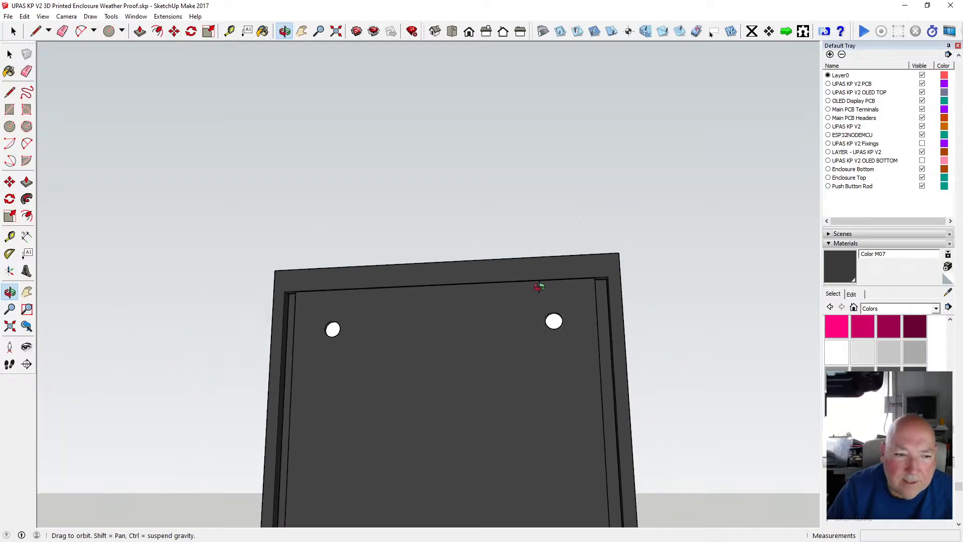
scroll(539, 286, "down", 1)
middle_click_drag(511, 341, 539, 352)
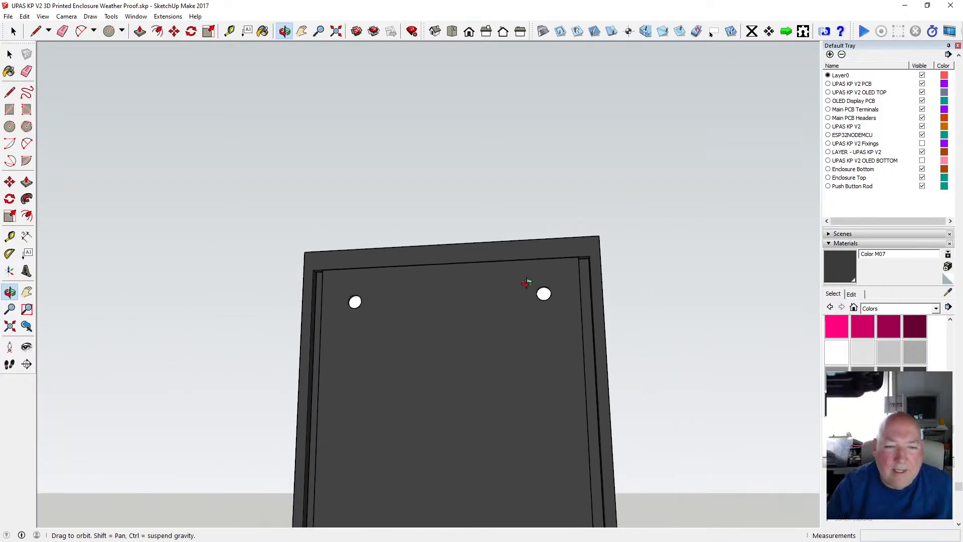
middle_click_drag(526, 283, 498, 426)
middle_click_drag(555, 271, 604, 291)
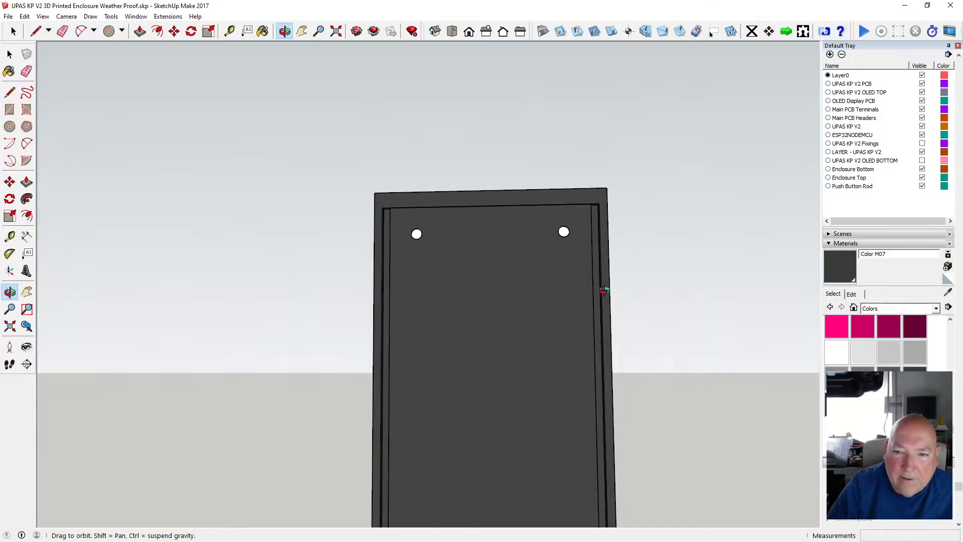
scroll(611, 219, "up", 3)
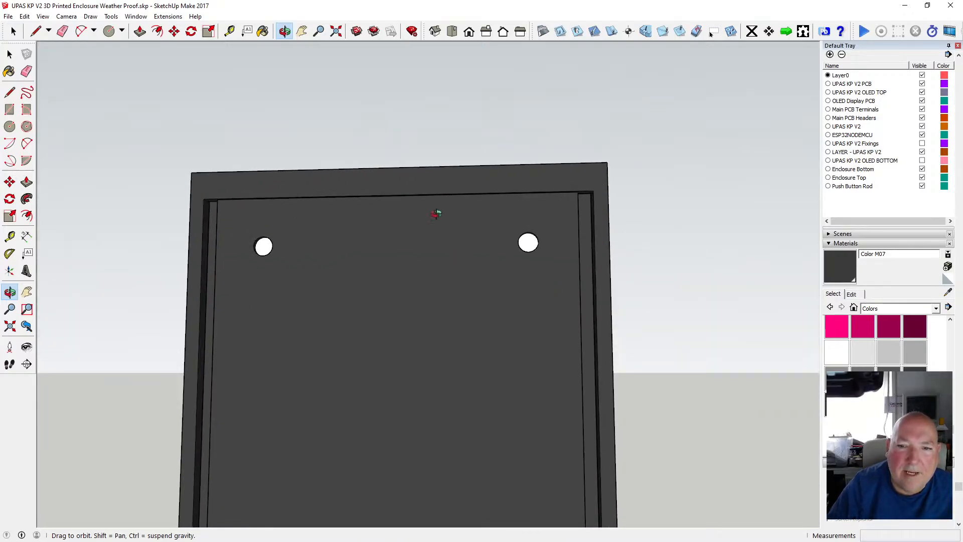
left_click_drag(437, 213, 603, 217)
left_click_drag(411, 228, 420, 275)
scroll(379, 215, "up", 2)
scroll(404, 228, "down", 6)
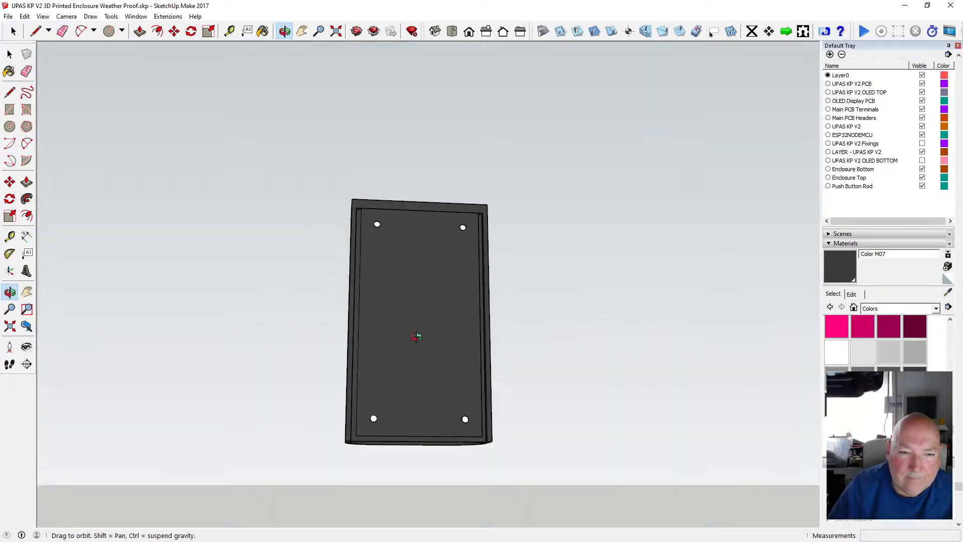
scroll(419, 301, "up", 4)
left_click_drag(419, 319, 443, 215)
scroll(404, 189, "up", 5)
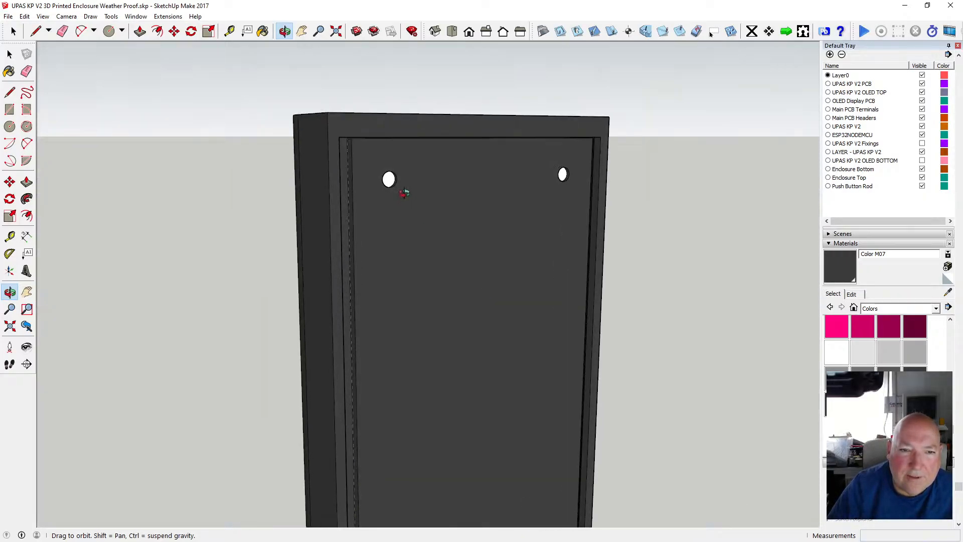
Open the base plate for editing and delete the face blocking its upper-left mounting hole.
left_click(10, 54)
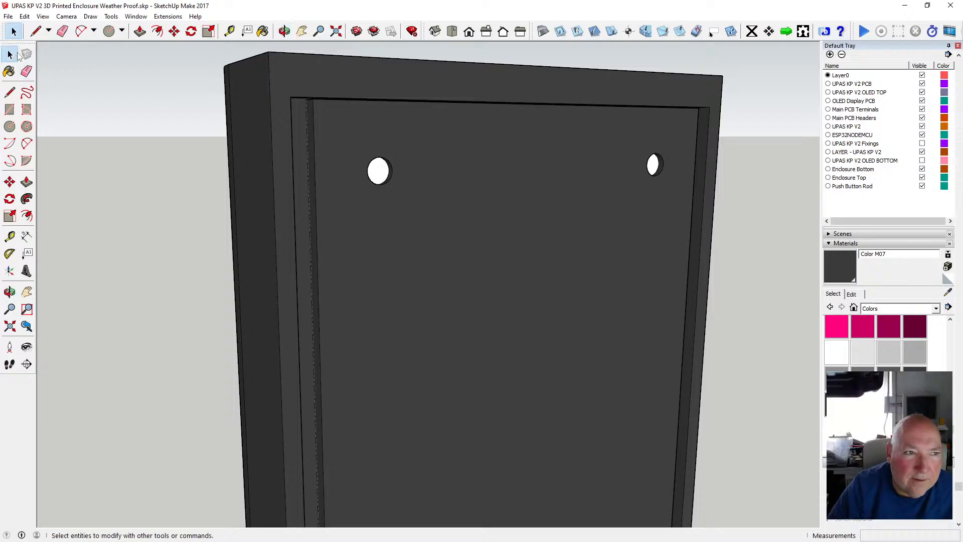
left_click(379, 173)
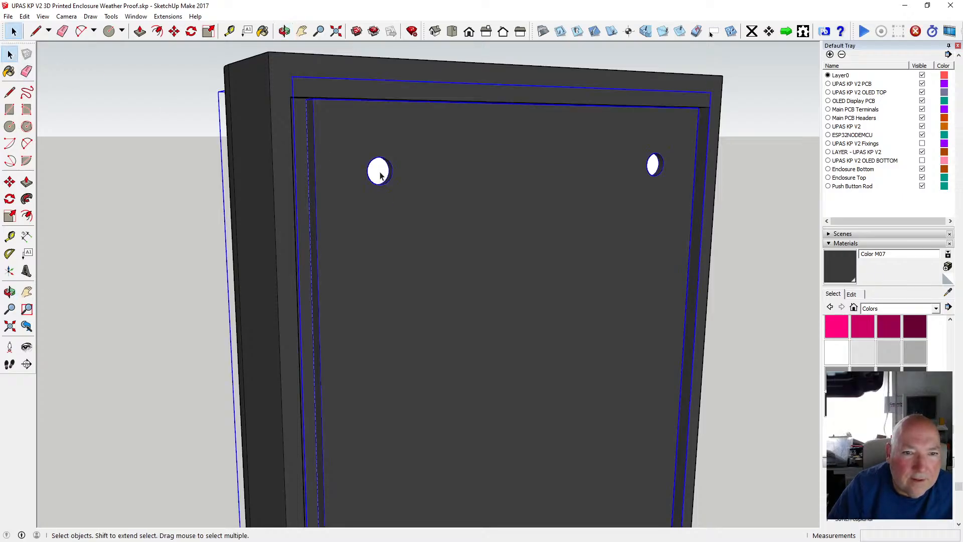
double_click(378, 172)
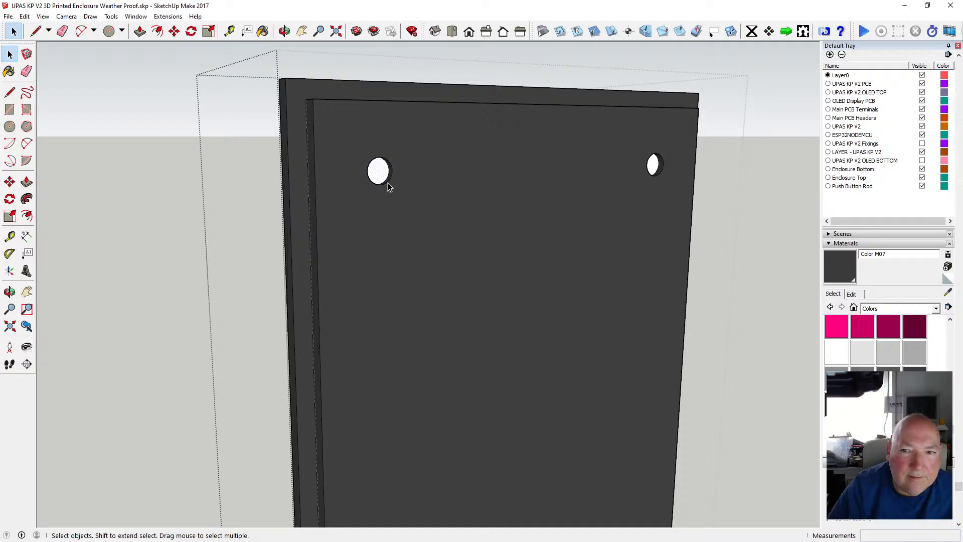
key("o")
left_click_drag(310, 57, 117, 150)
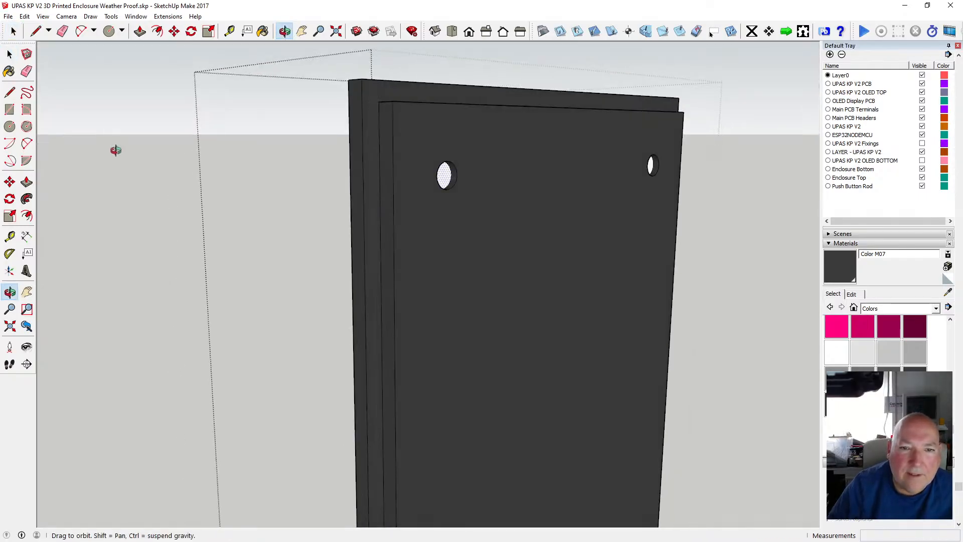
scroll(343, 175, "up", 6)
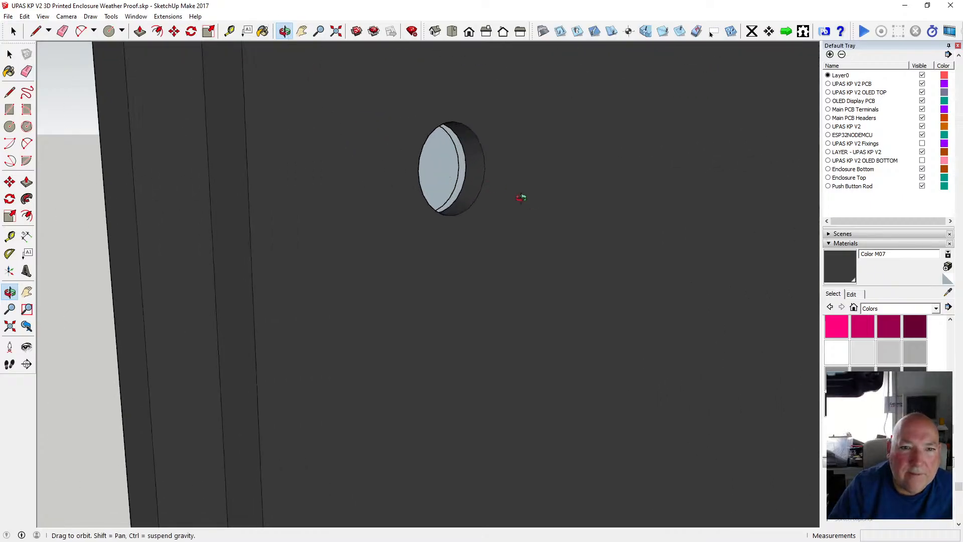
left_click_drag(522, 198, 465, 198)
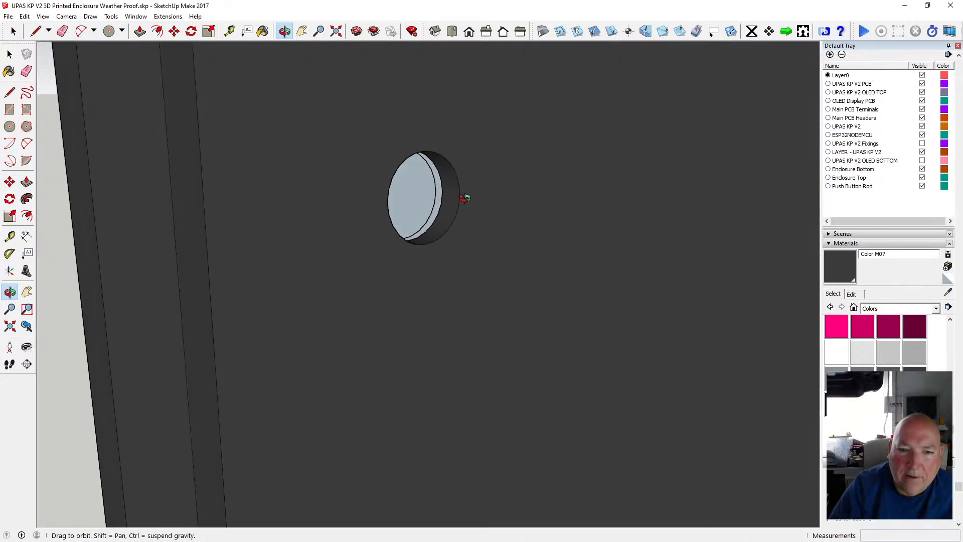
key("space")
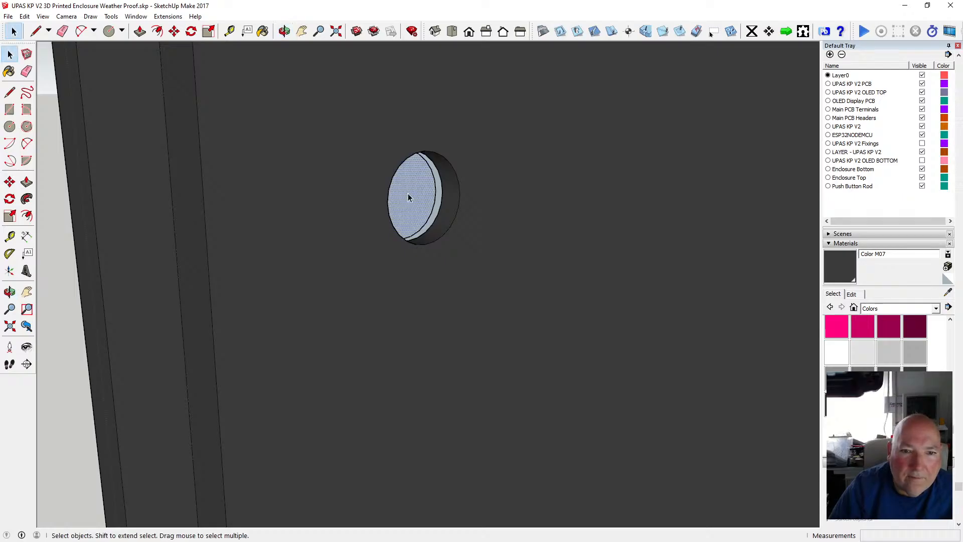
key("Delete")
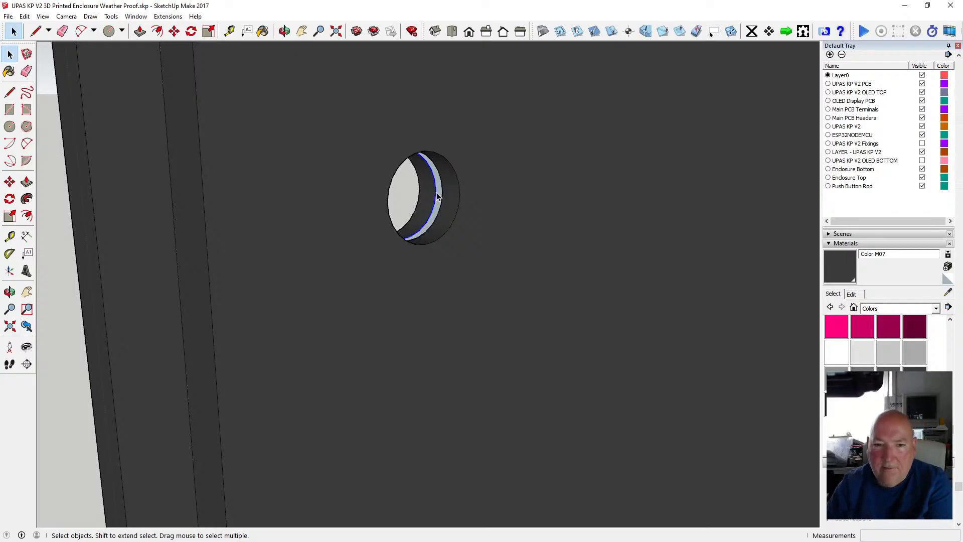
Delete the leftover ring edge inside the upper-left mounting hole and paint the hole's wall with Color M07.
left_click(442, 194)
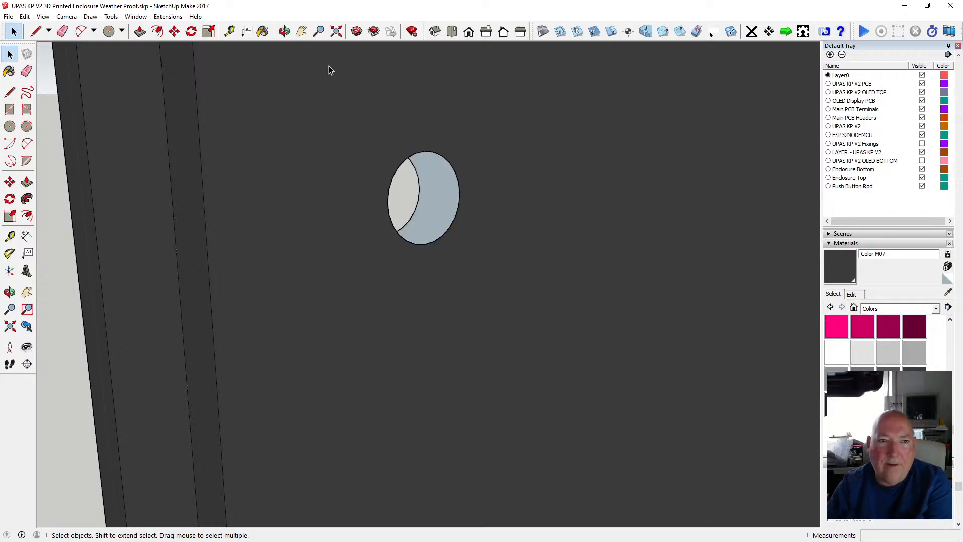
left_click(263, 31)
left_click(437, 195)
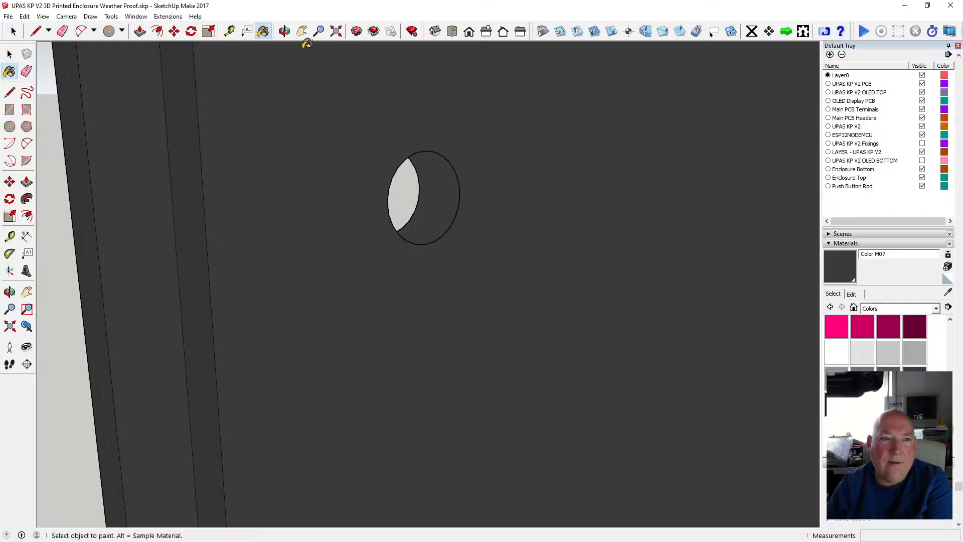
Select all of the base plate's geometry, intersect its faces with the model, and close the group.
left_click(284, 31)
left_click_drag(319, 230, 62, 208)
left_click_drag(372, 265, 428, 231)
scroll(443, 279, "down", 7)
scroll(428, 231, "down", 4)
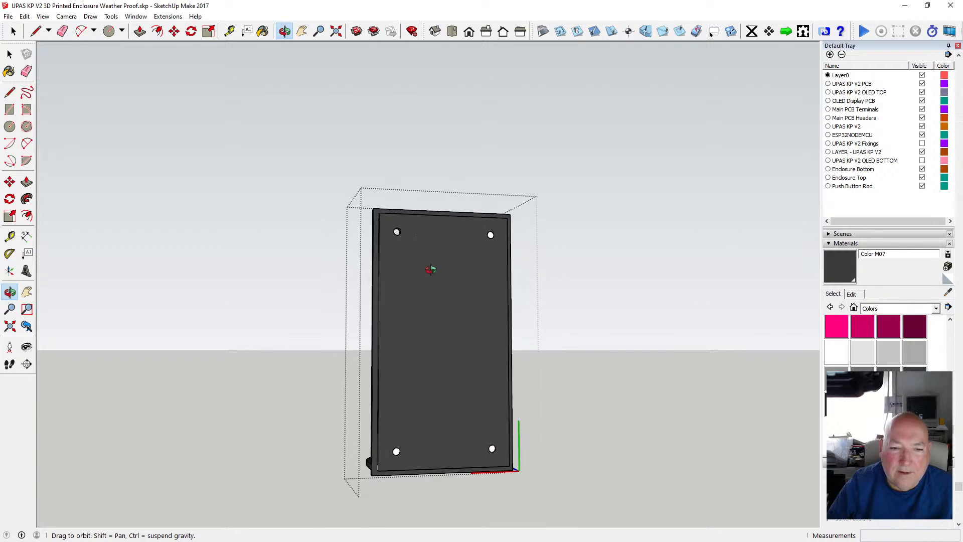
left_click(10, 55)
left_click_drag(329, 170, 529, 475)
right_click(500, 414)
mouse_move(537, 273)
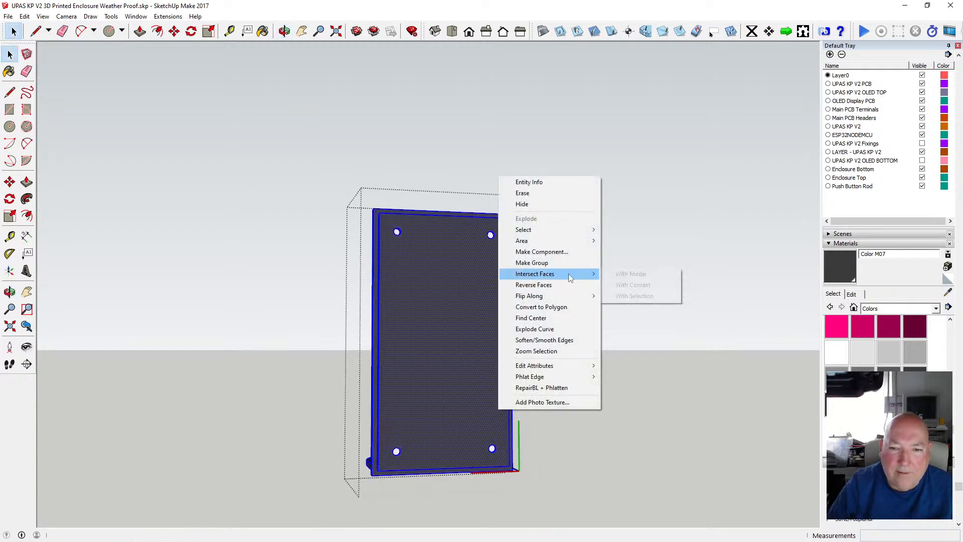
left_click(633, 273)
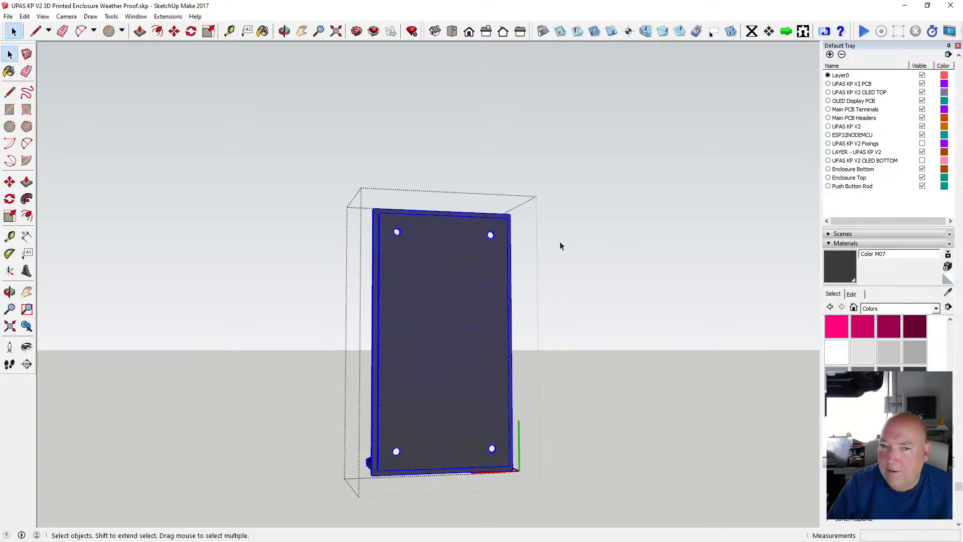
left_click(560, 242)
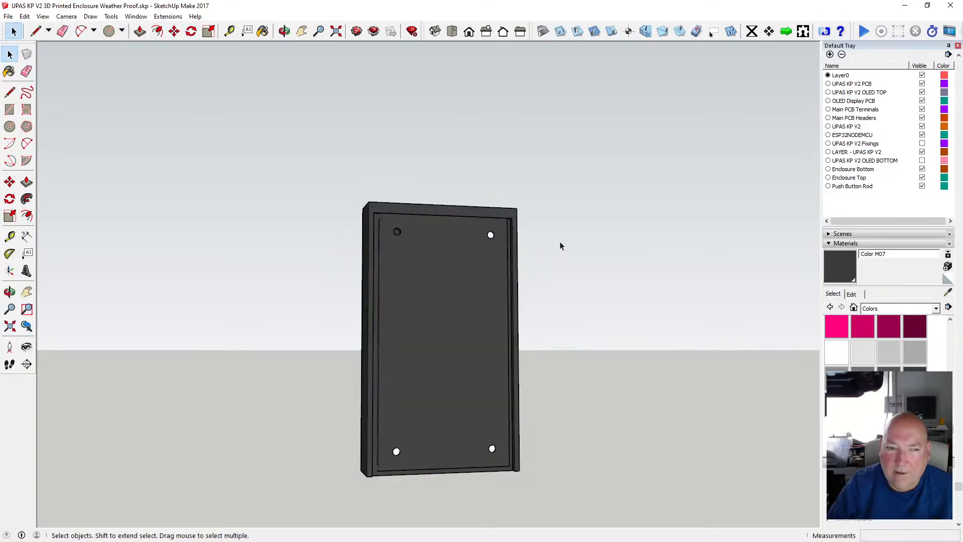
Reopen the base plate and intersect all of its faces with the model a second time.
double_click(429, 254)
left_click_drag(344, 172, 526, 489)
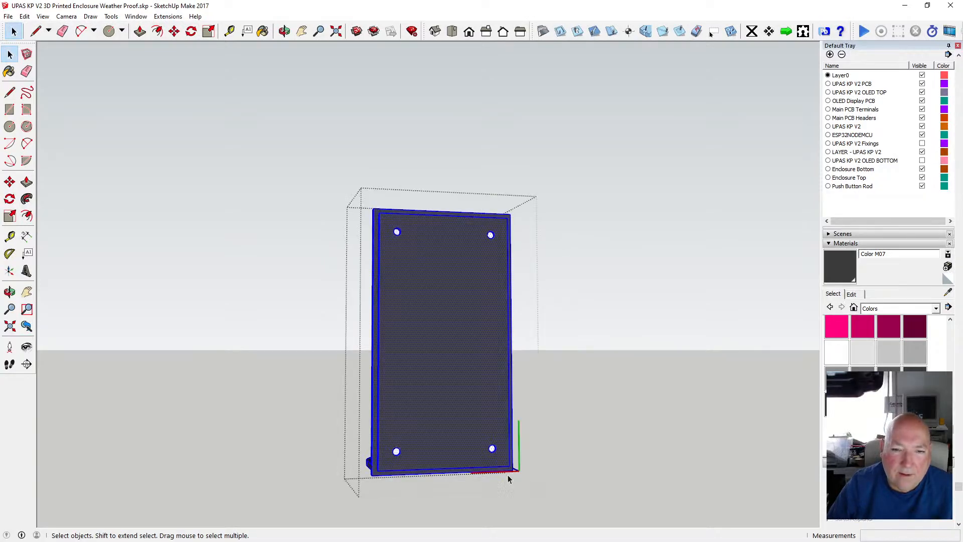
right_click(474, 417)
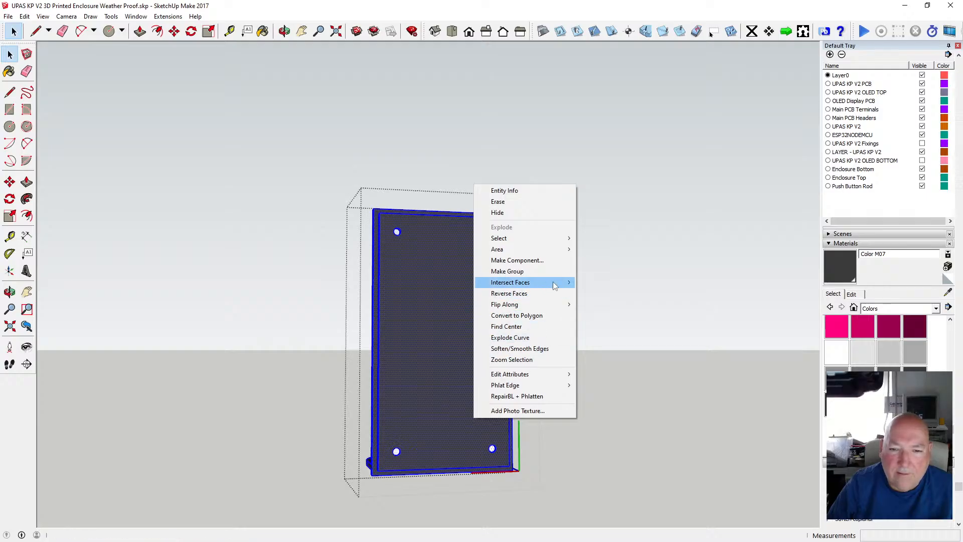
mouse_move(556, 283)
left_click(601, 284)
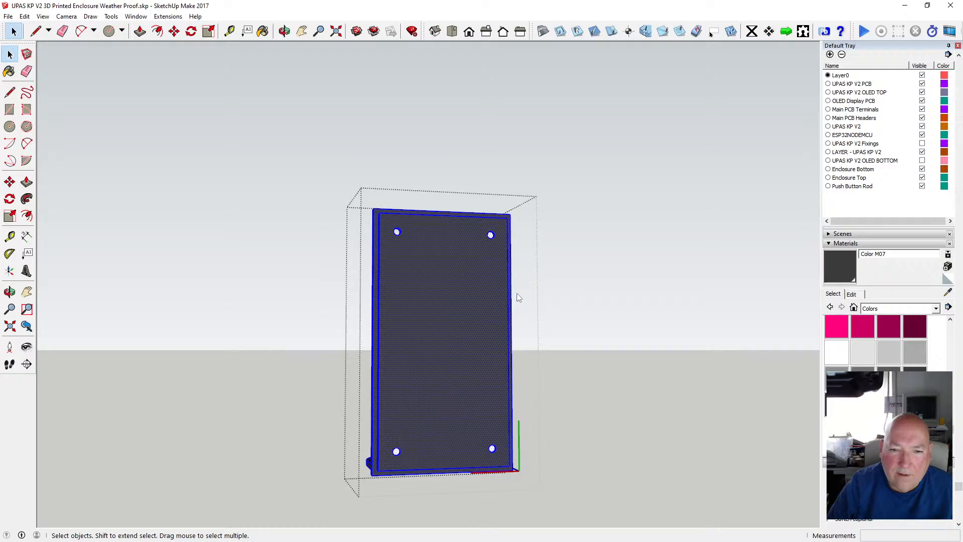
left_click(550, 286)
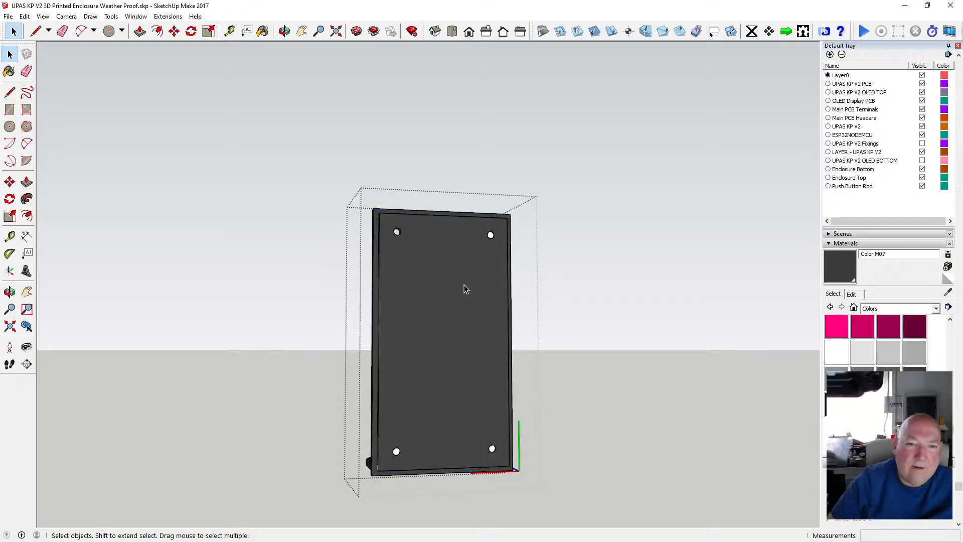
Select all of the base plate's geometry and apply Soften/Smooth Edges to it.
right_click(406, 230)
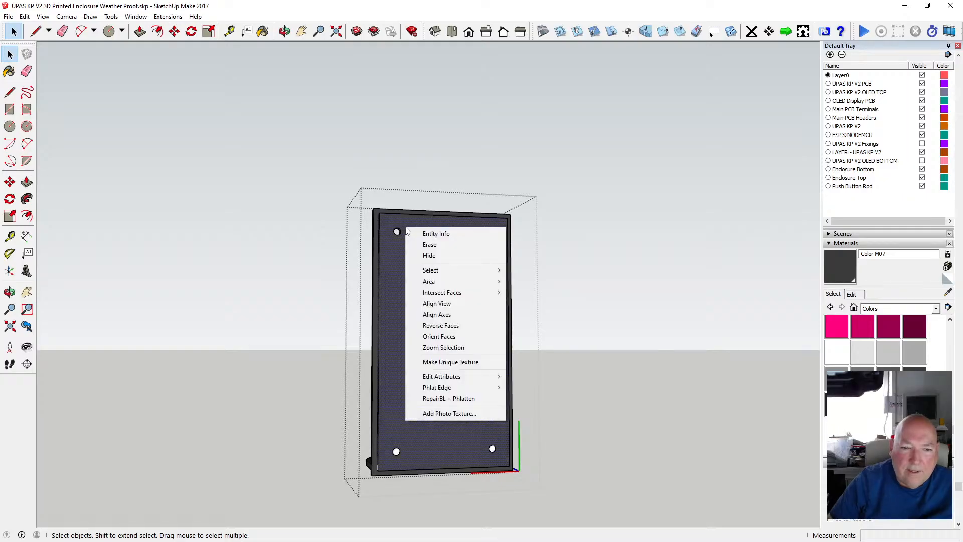
left_click_drag(351, 183, 522, 480)
right_click(471, 423)
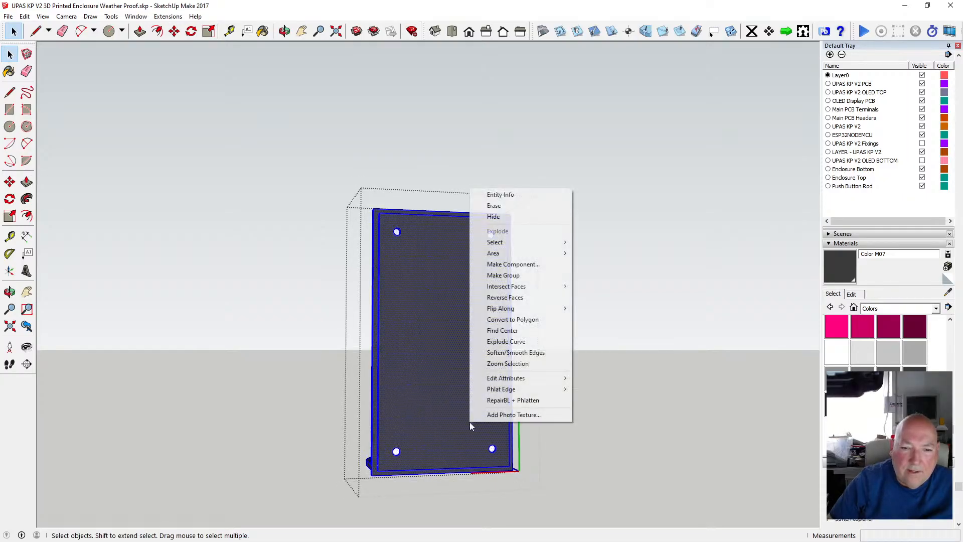
left_click(533, 351)
left_click(525, 304)
Delete the face blocking the upper-right mounting hole and the extra ring edge on the hole's wall.
scroll(399, 231, "up", 5)
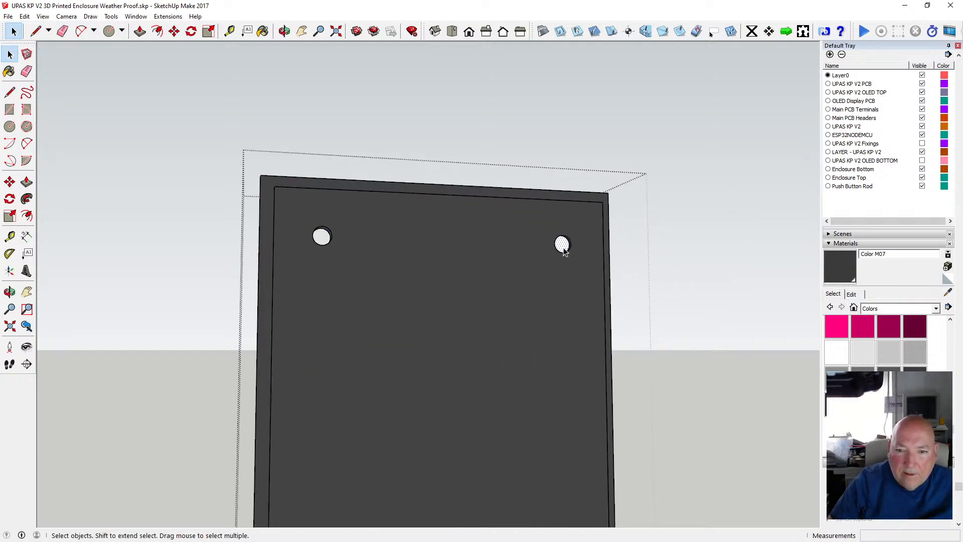
key("Delete")
scroll(564, 249, "up", 3)
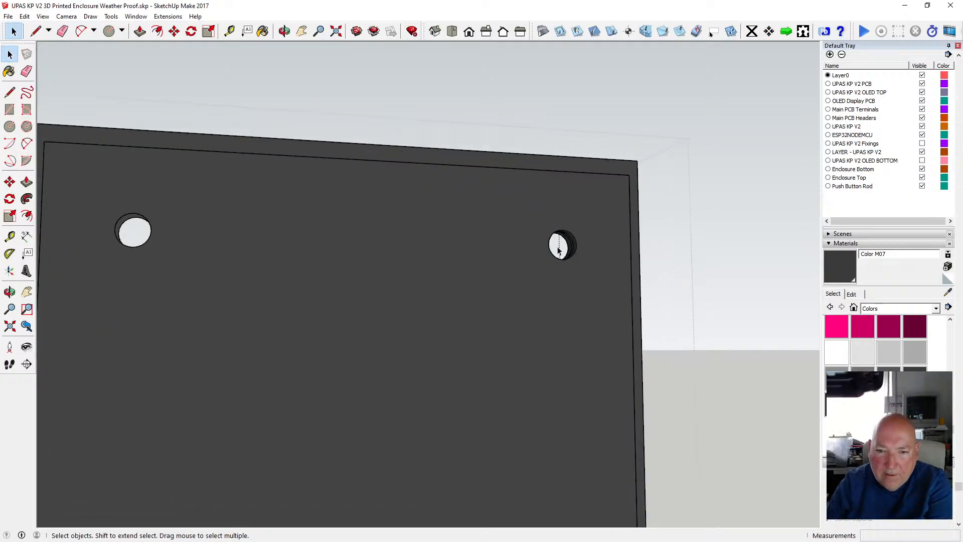
scroll(559, 249, "up", 4)
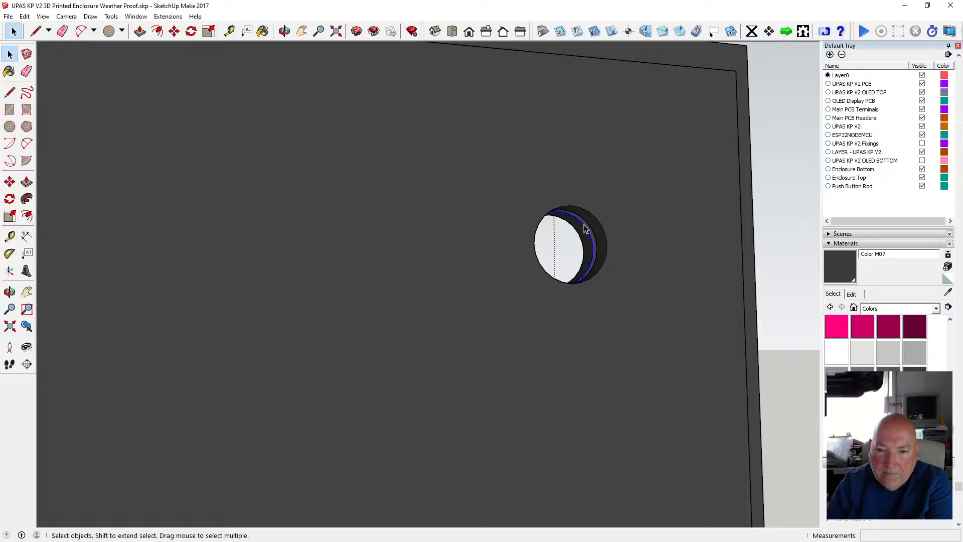
key("Escape")
scroll(589, 238, "down", 8)
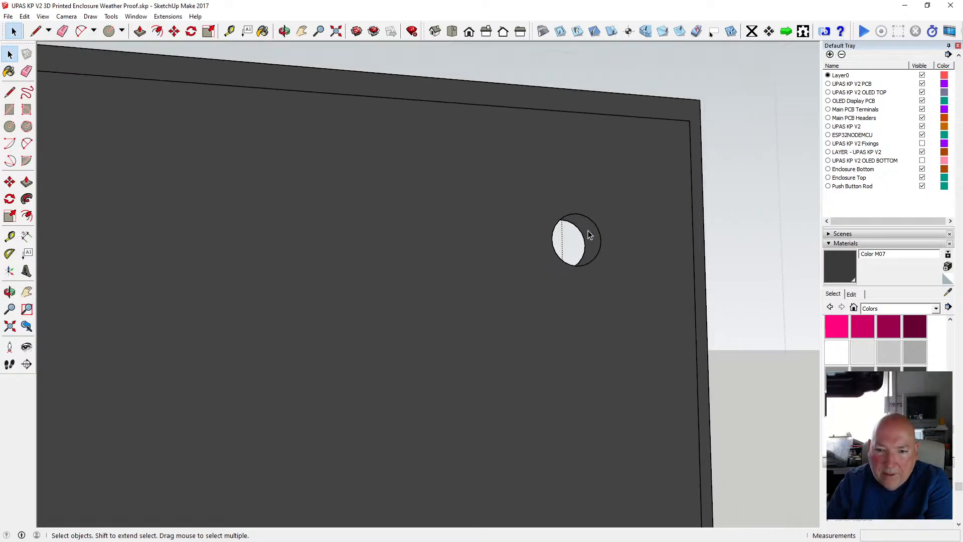
Try erasing the wall face inside the upper-left mounting hole and undo that erase.
scroll(210, 215, "up", 6)
scroll(210, 215, "up", 1)
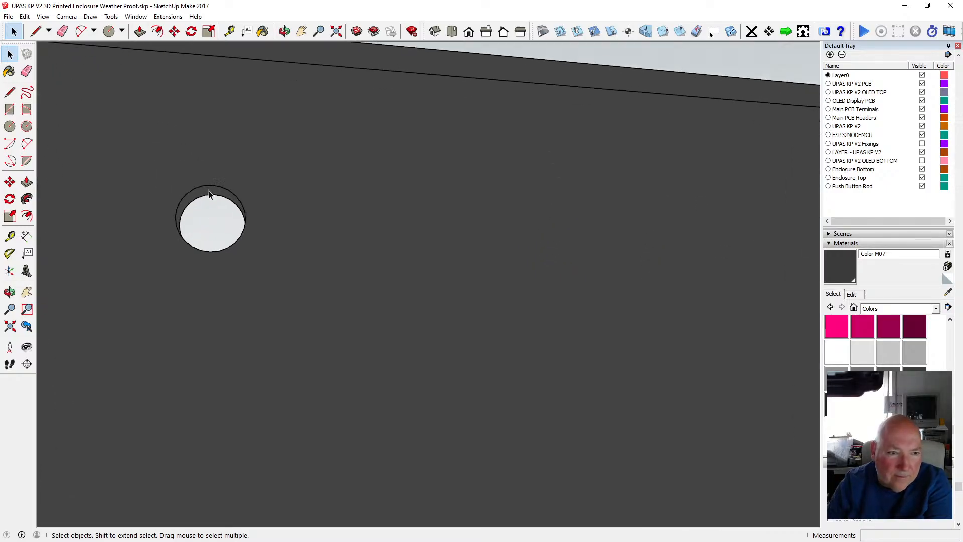
key("Escape")
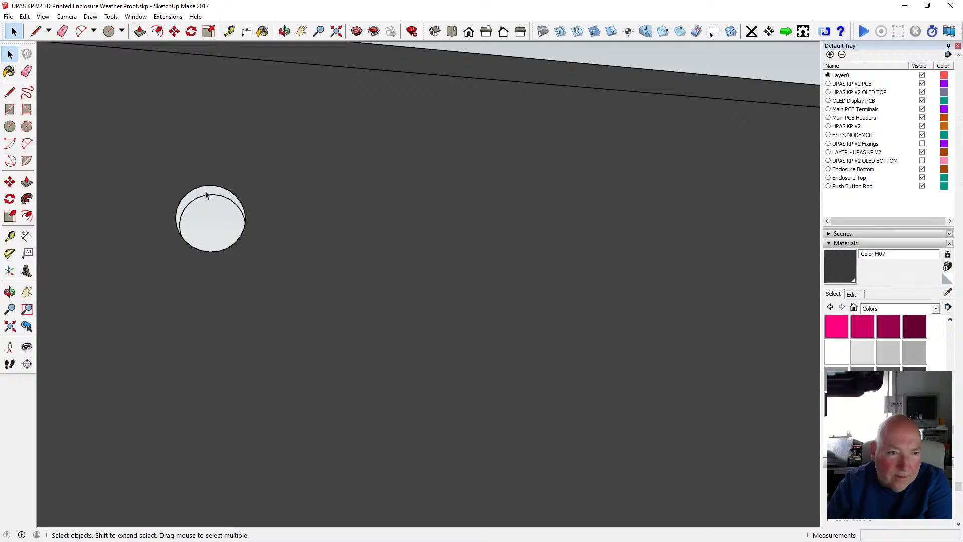
left_click(24, 16)
left_click(40, 26)
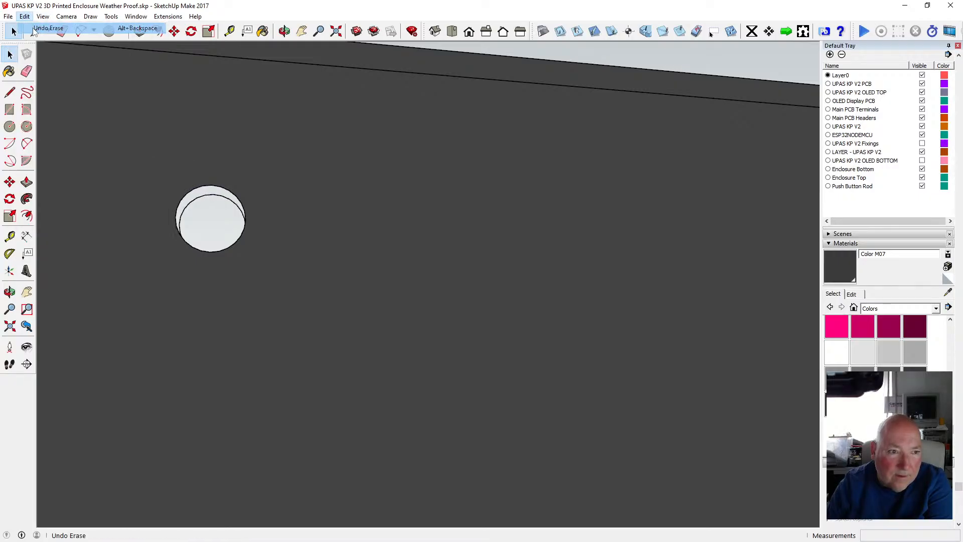
Delete the faces blocking both lower mounting holes and the extra ring edge inside the lower-right one.
scroll(258, 200, "down", 10)
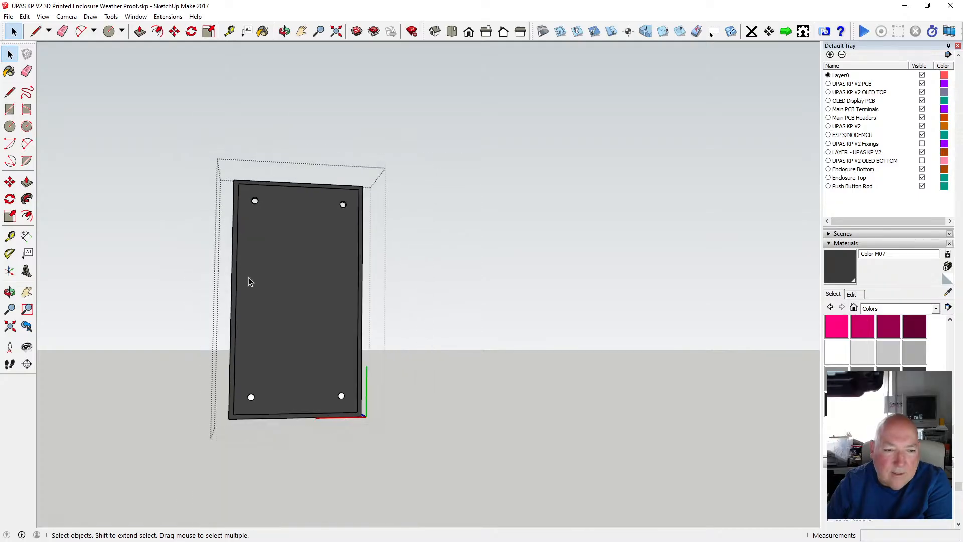
scroll(247, 427, "up", 6)
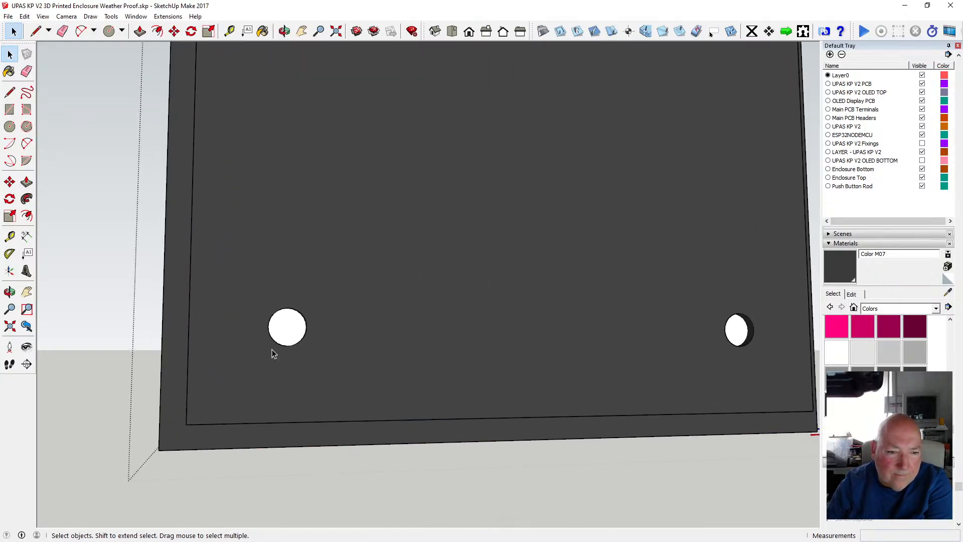
left_click(285, 329)
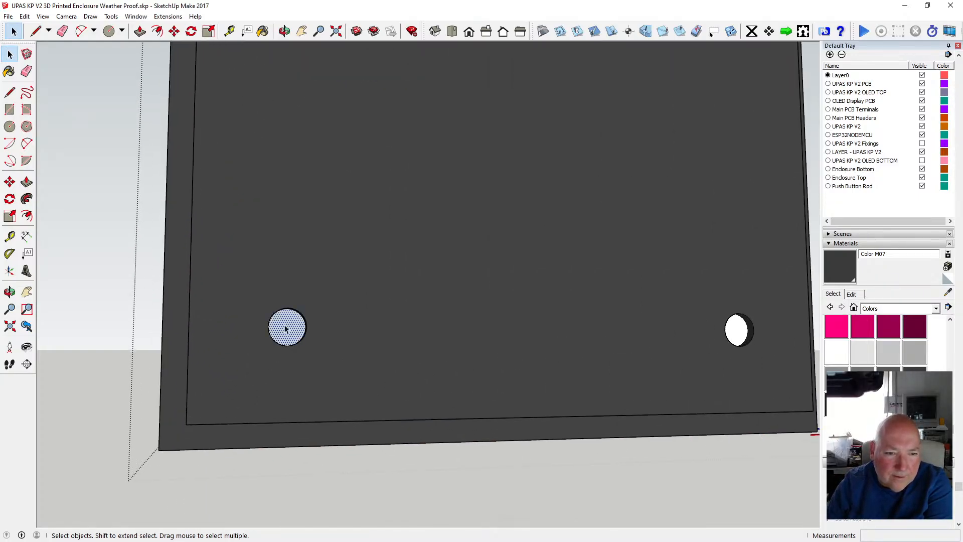
key("Delete")
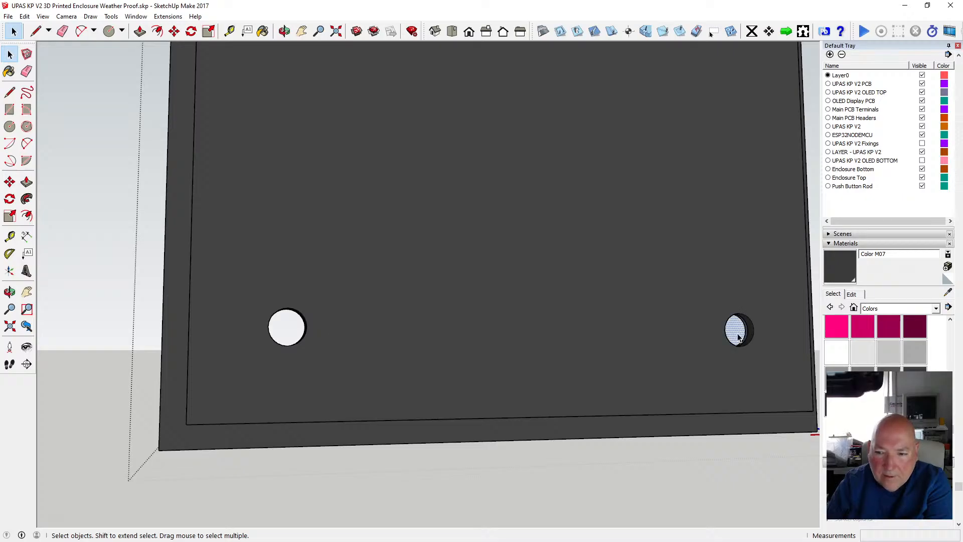
scroll(738, 339, "up", 4)
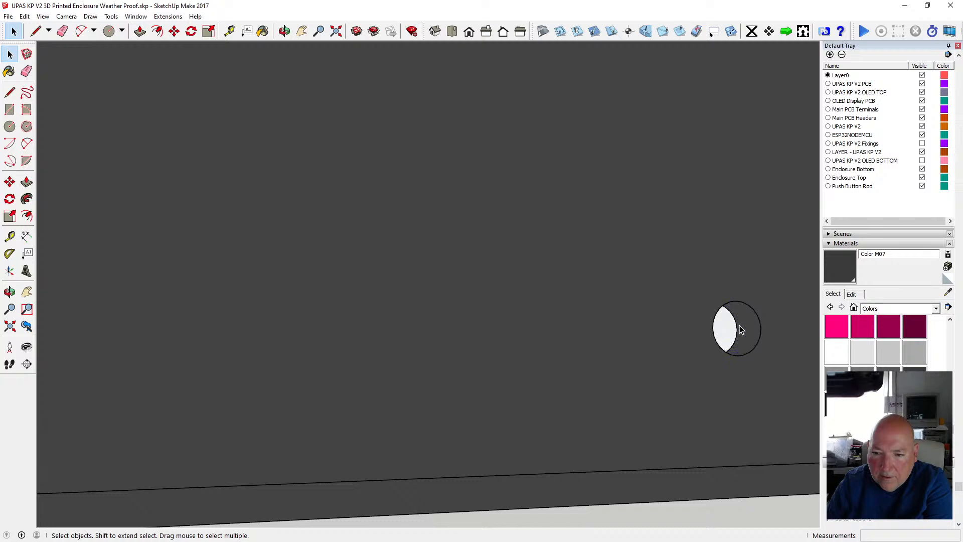
Delete the extra ring edge inside the lower-left mounting hole.
scroll(673, 303, "down", 5)
scroll(312, 302, "up", 6)
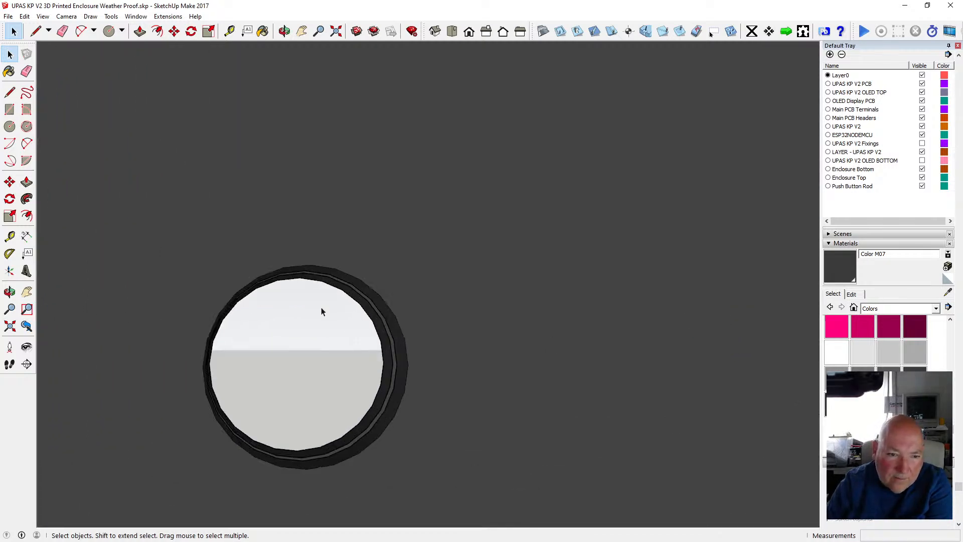
scroll(321, 311, "up", 2)
left_click(391, 305)
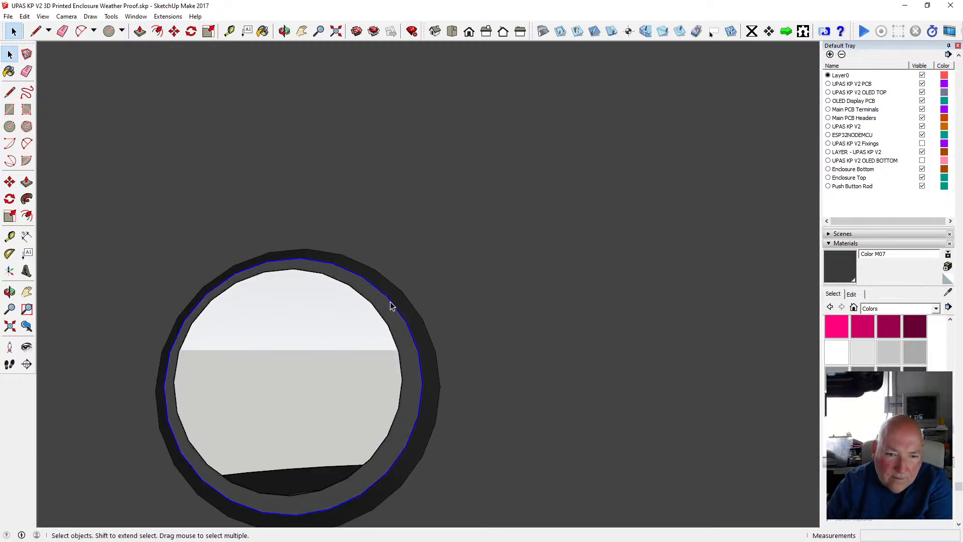
left_click(389, 301)
scroll(388, 298, "down", 4)
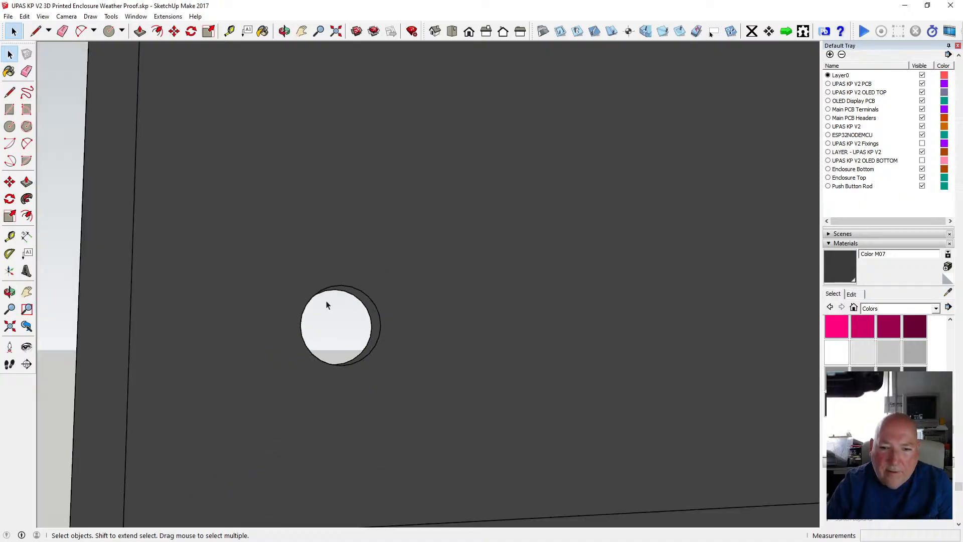
Examine the four mounting holes from the inner side of the base plate.
scroll(326, 305, "down", 8)
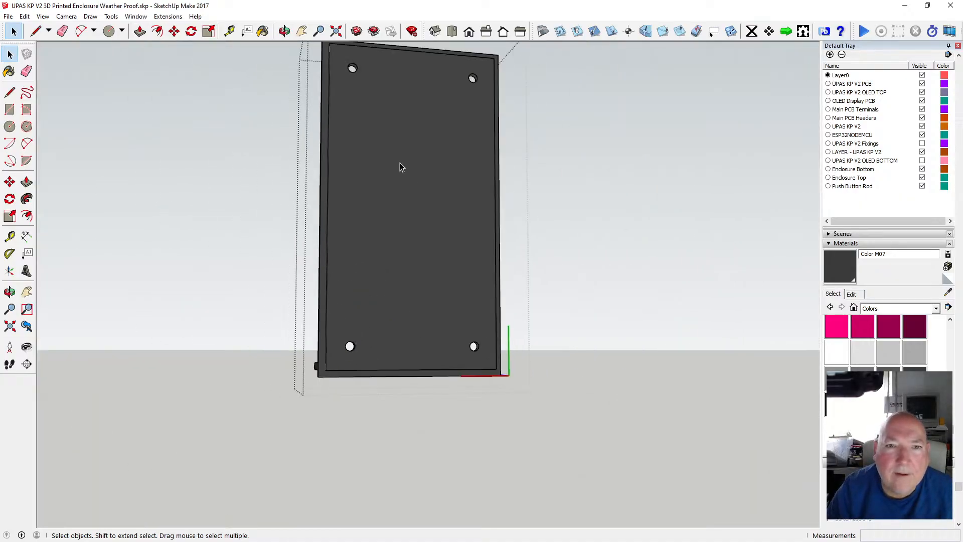
left_click(284, 31)
left_click_drag(471, 95, 185, 179)
scroll(355, 88, "up", 3)
scroll(415, 81, "up", 3)
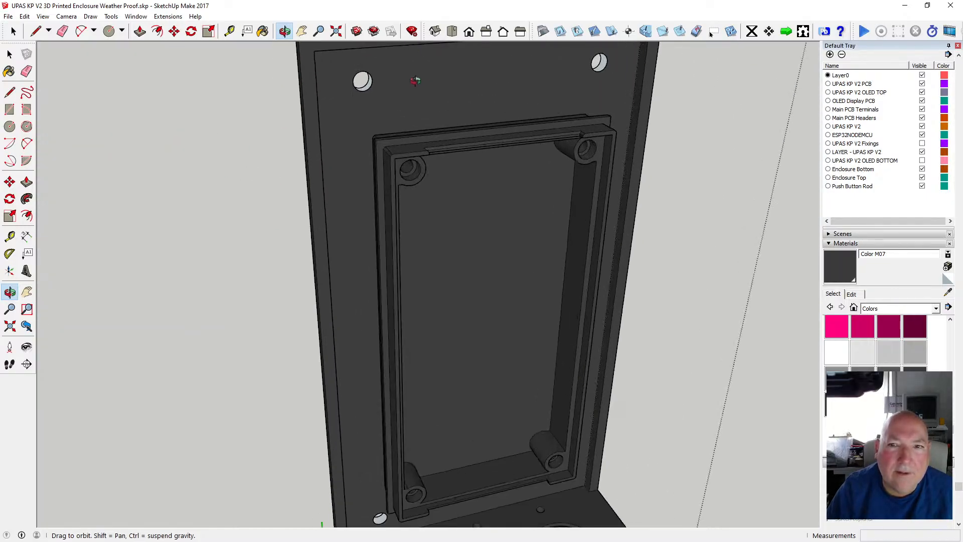
left_click(263, 31)
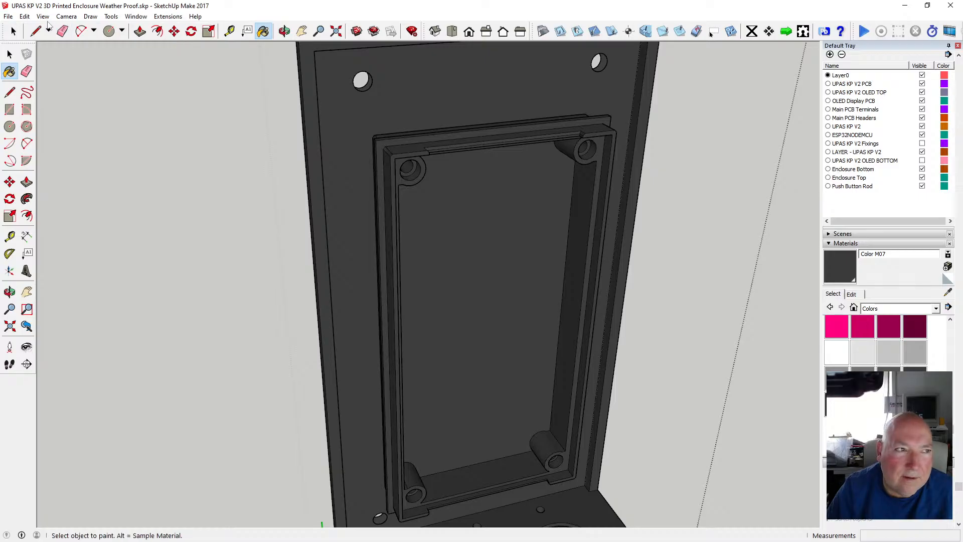
left_click(24, 16)
left_click(48, 28)
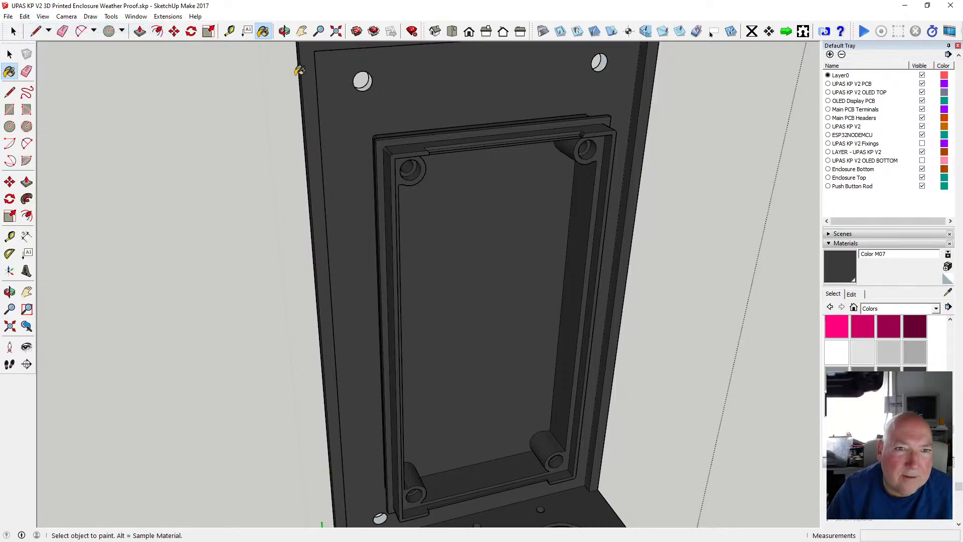
Examine the base plate's mounting holes and corner screw posts from several angles to check that they pass through.
scroll(359, 75, "up", 4)
left_click(285, 31)
left_click_drag(226, 75, 63, 279)
scroll(255, 186, "down", 3)
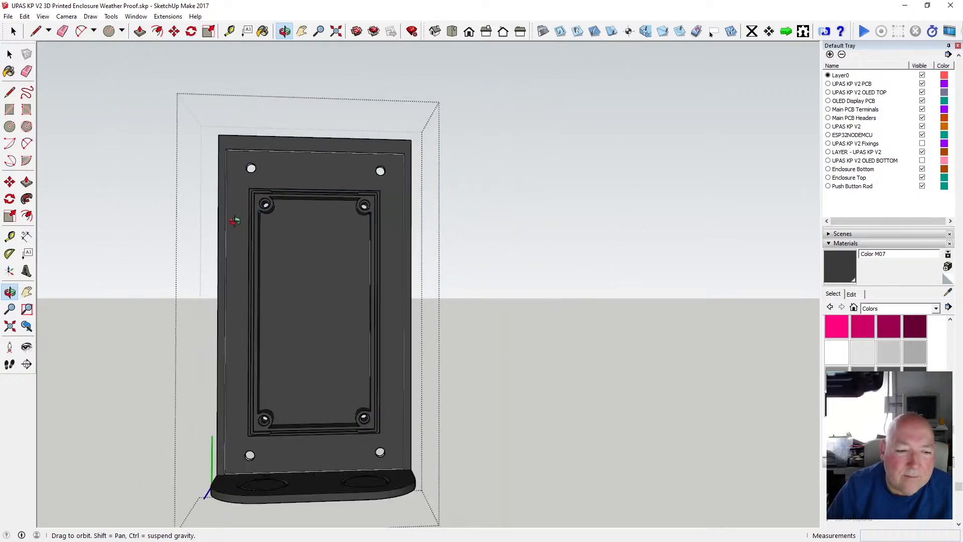
left_click(10, 54)
scroll(241, 168, "up", 3)
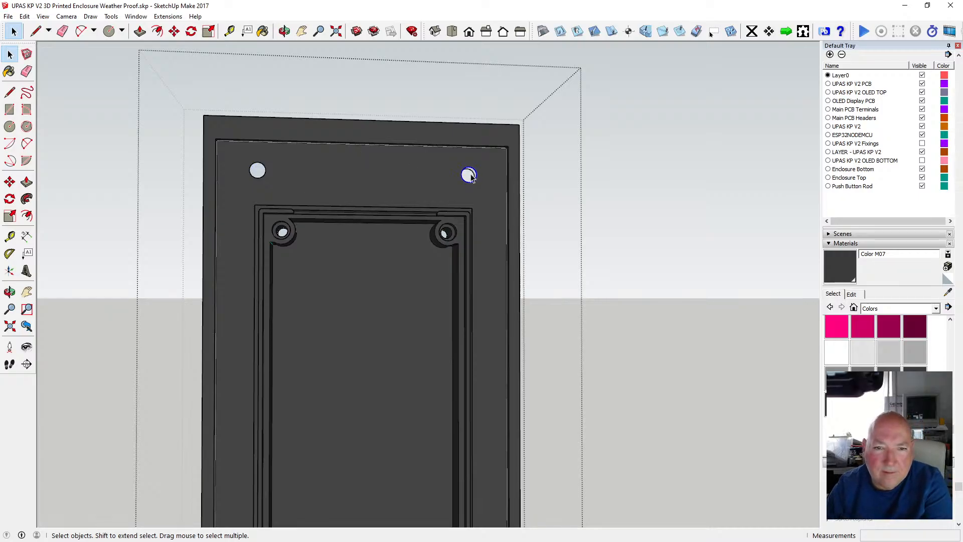
scroll(335, 145, "down", 3)
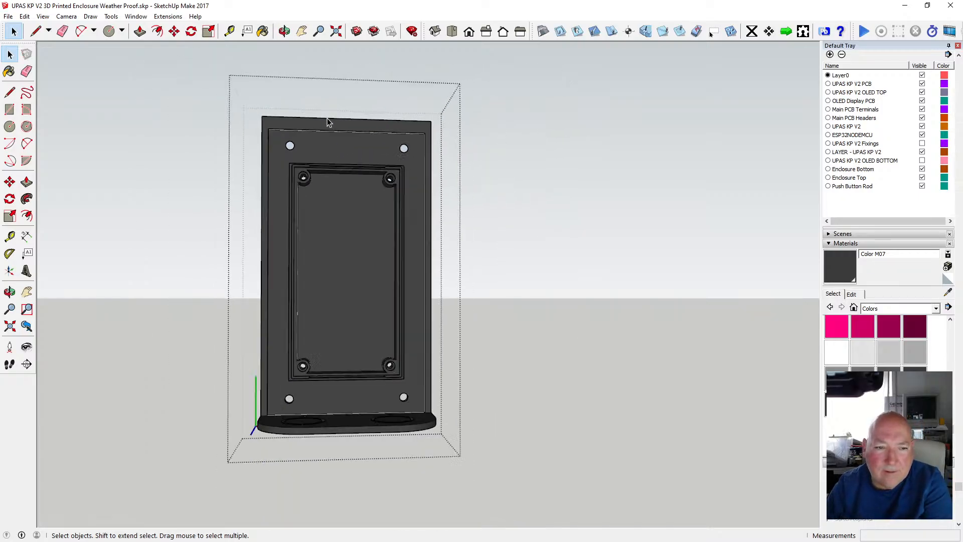
scroll(274, 411, "up", 5)
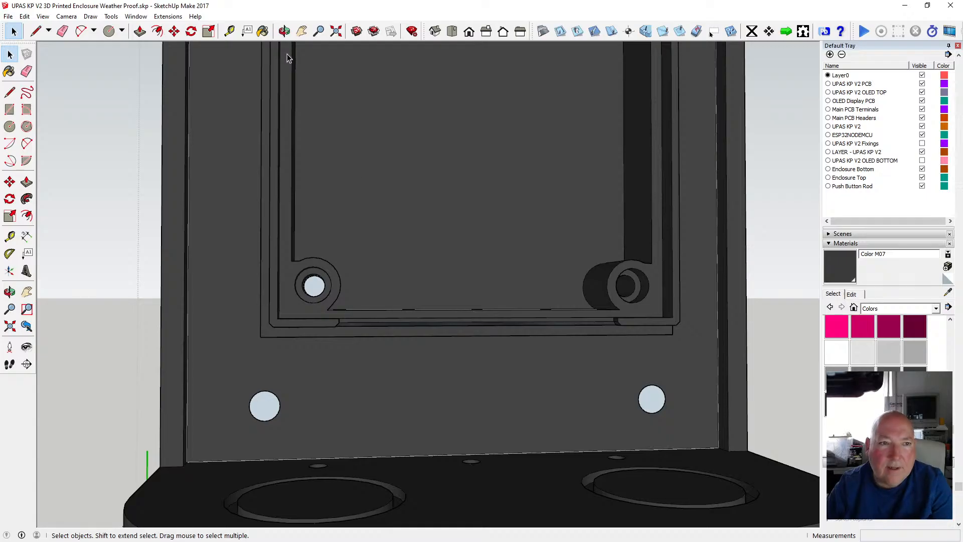
left_click(285, 32)
left_click_drag(411, 231, 213, 291)
left_click_drag(394, 286, 216, 251)
scroll(233, 258, "up", 3)
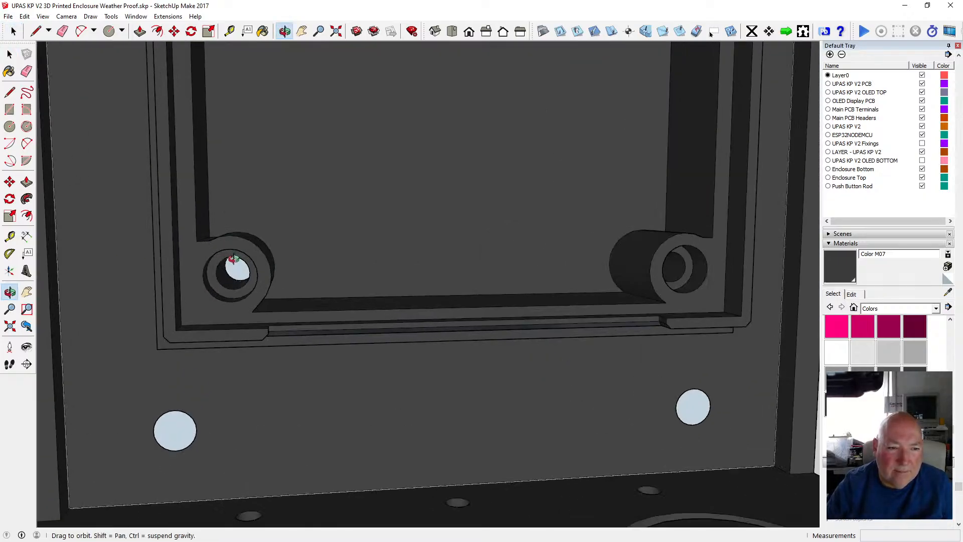
scroll(235, 235, "down", 2)
scroll(391, 271, "down", 4)
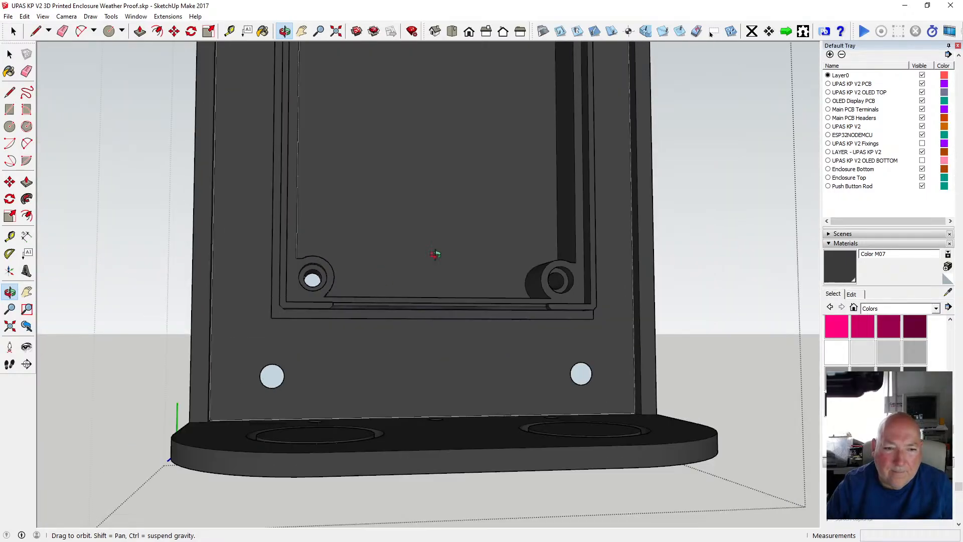
left_click_drag(435, 254, 376, 229)
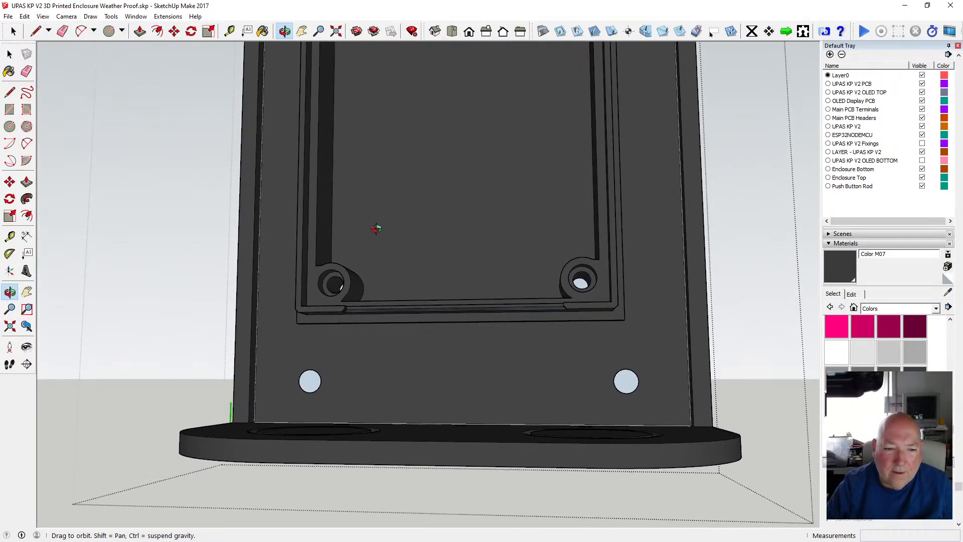
scroll(351, 340, "down", 5)
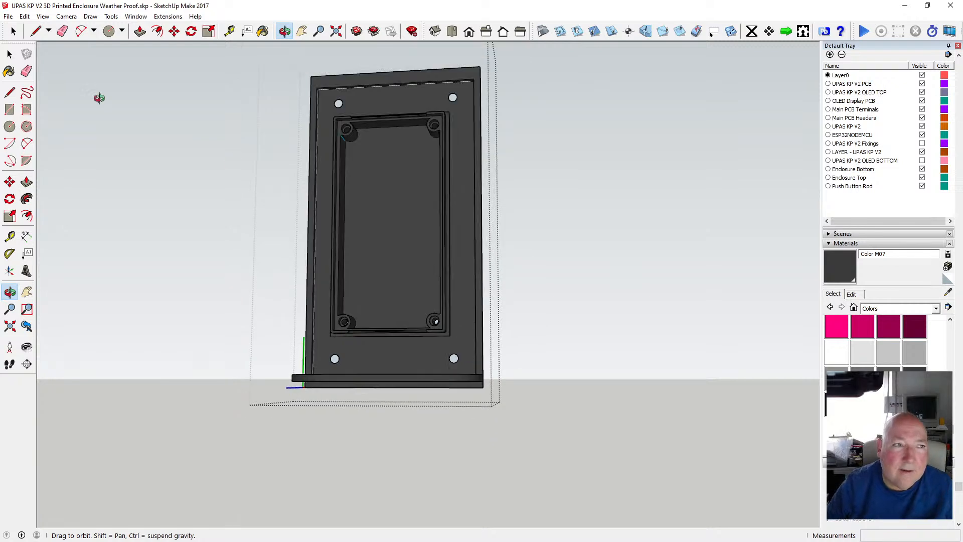
Select the four mounting-hole circles on the base plate and cut them out of it.
key("space")
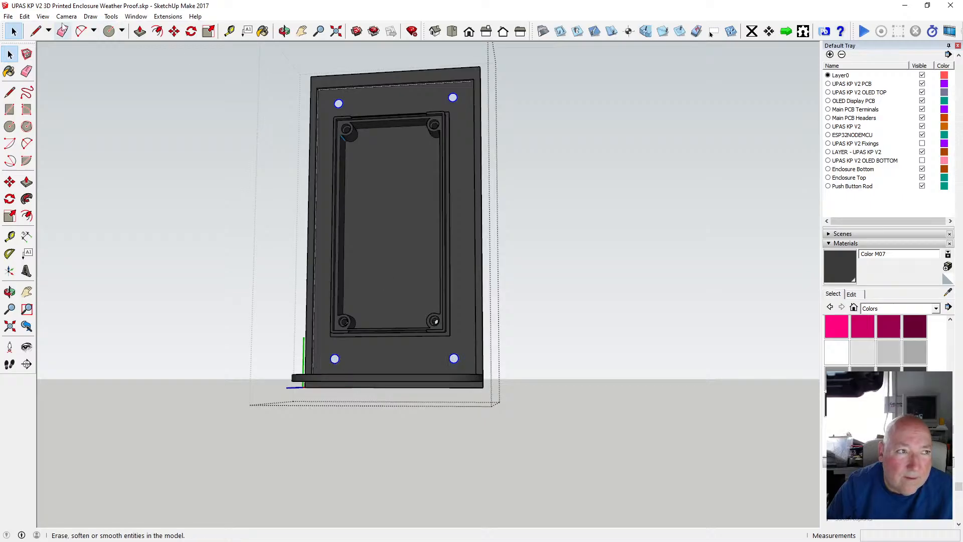
left_click(24, 16)
left_click(30, 53)
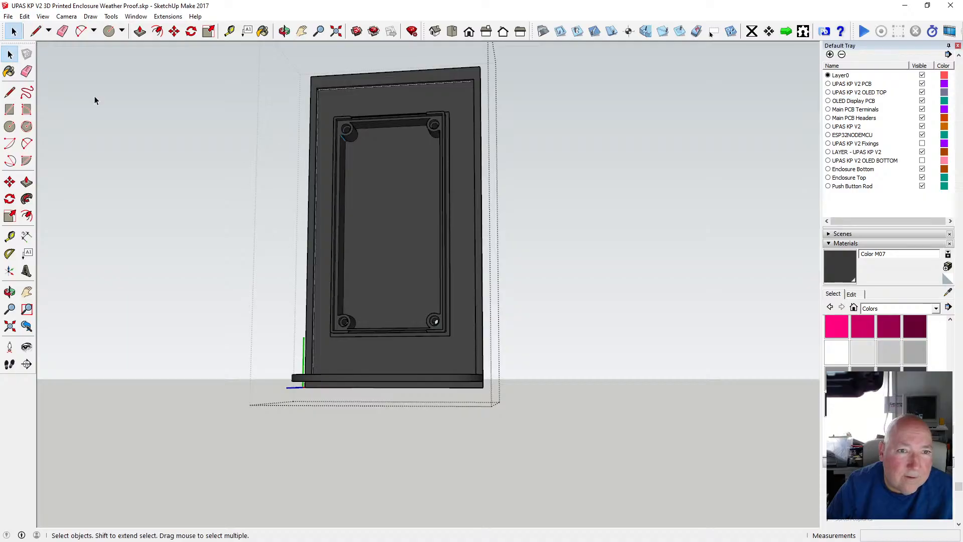
Paste the four circles in place outside the base plate group and cut them again.
left_click(24, 16)
left_click(47, 89)
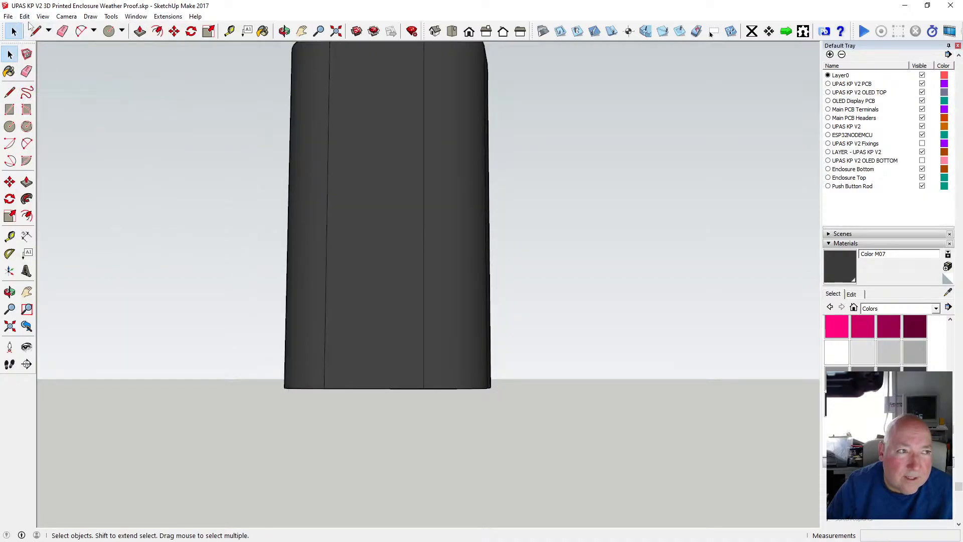
left_click(24, 16)
left_click(36, 51)
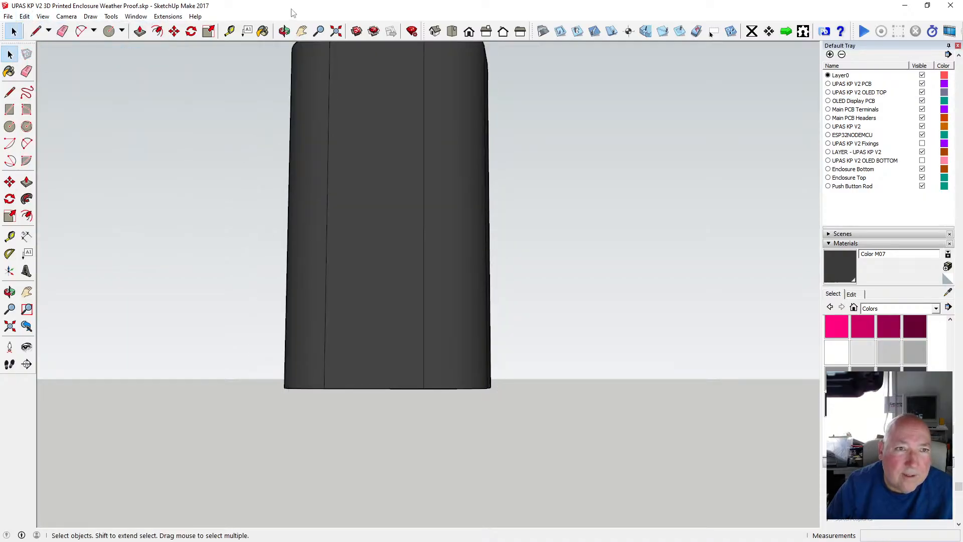
Open the base plate for editing from the underside and paste the four mounting-hole circles in place on it.
left_click(284, 31)
left_click_drag(350, 197, 354, 114)
left_click(9, 54)
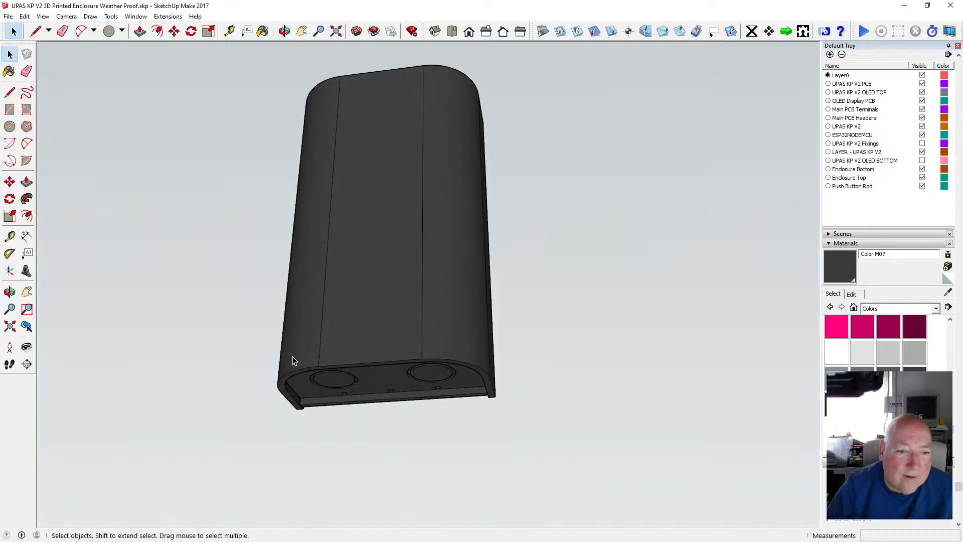
double_click(383, 385)
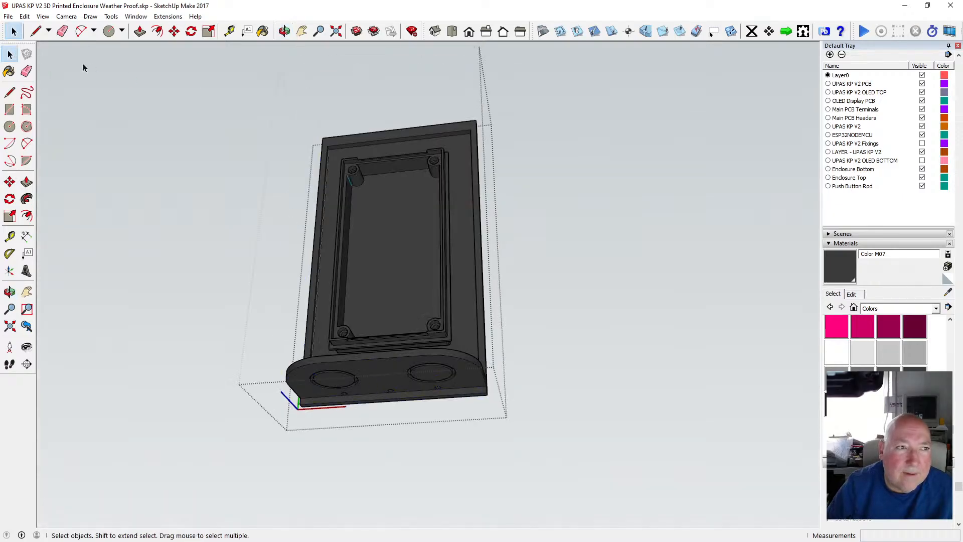
left_click(25, 17)
left_click(64, 88)
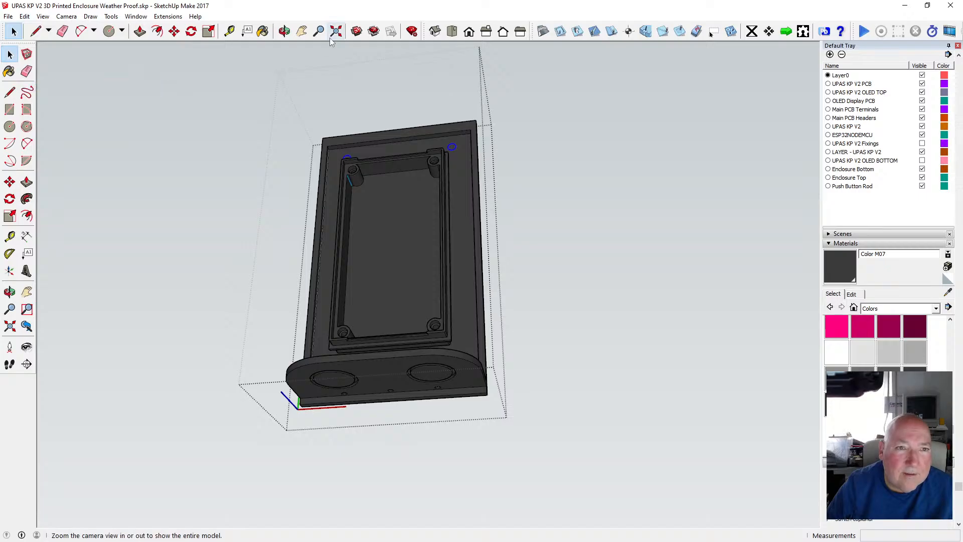
Push the upper-left mounting-hole circle 3 mm through the base plate.
left_click(285, 31)
left_click_drag(342, 136, 375, 250)
scroll(322, 104, "up", 5)
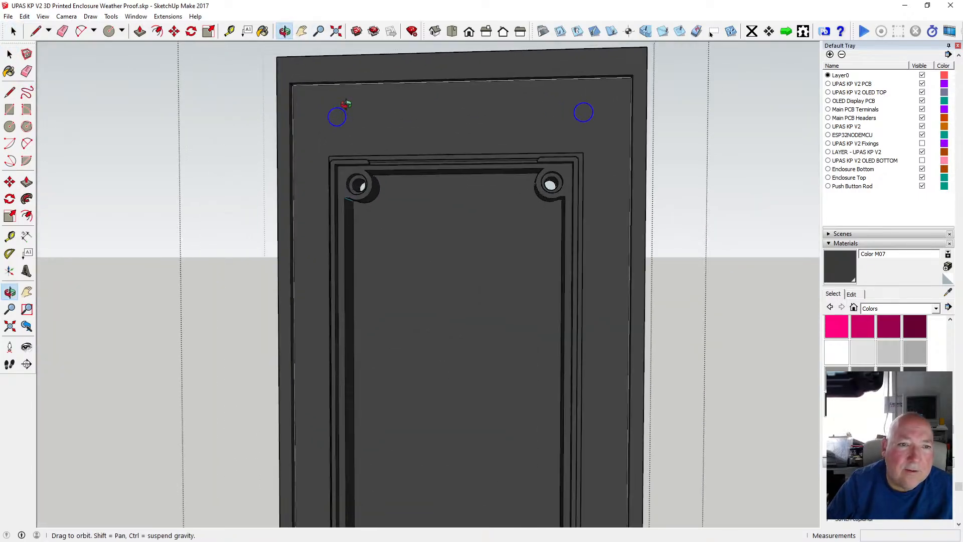
scroll(346, 104, "up", 3)
left_click(140, 32)
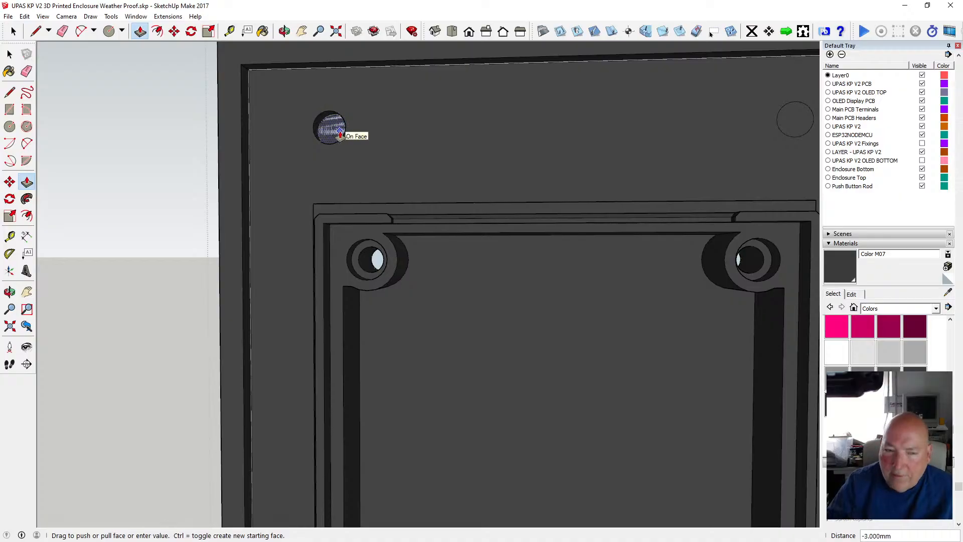
type("3")
key("Return")
Push the upper-right and both lower mounting-hole circles 3 mm through the base plate.
key("o")
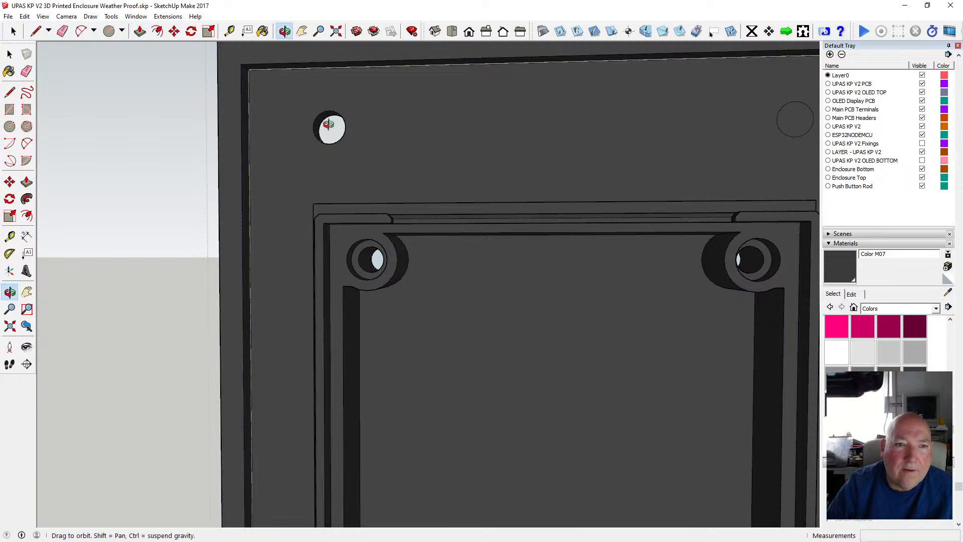
left_click_drag(311, 55, 649, 179)
left_click_drag(398, 172, 306, 146)
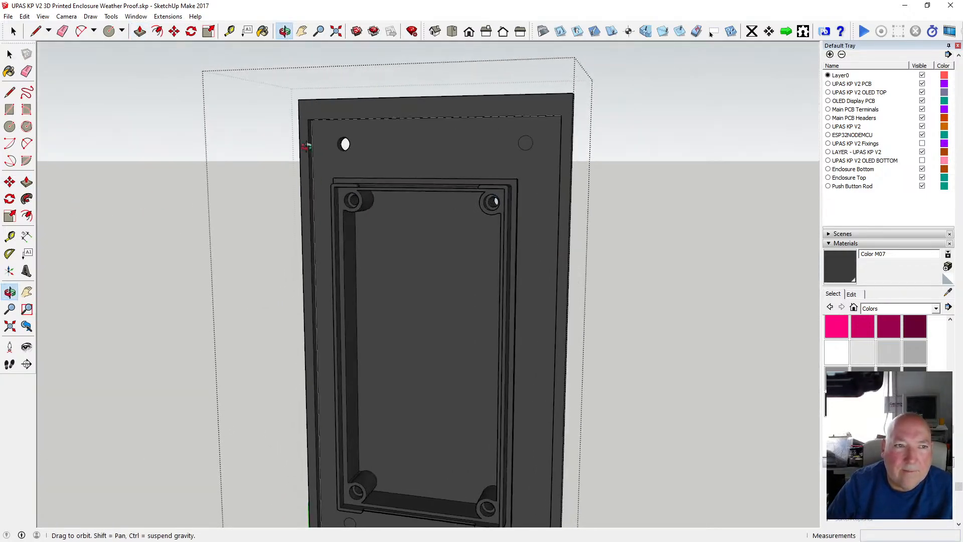
left_click(140, 30)
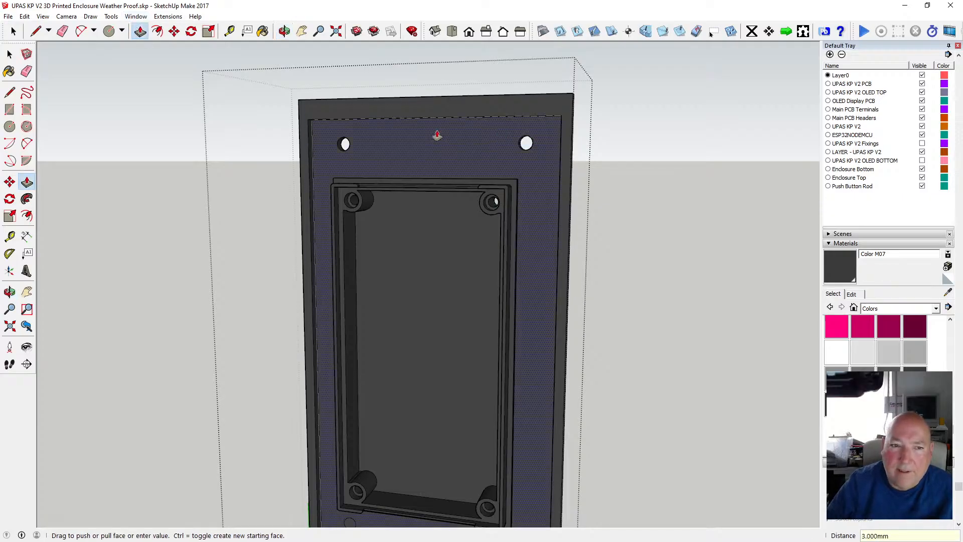
scroll(437, 135, "down", 3)
scroll(394, 420, "up", 4)
left_click(371, 409)
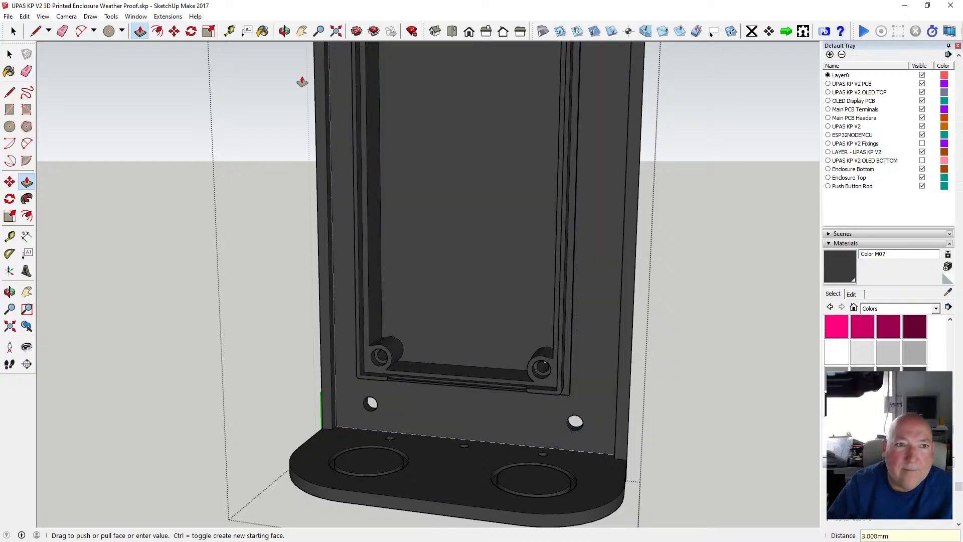
Try to delete the face visible through the lower-left screw post hole of the enclosure base.
left_click(285, 31)
left_click_drag(393, 190, 524, 177)
scroll(376, 392, "up", 5)
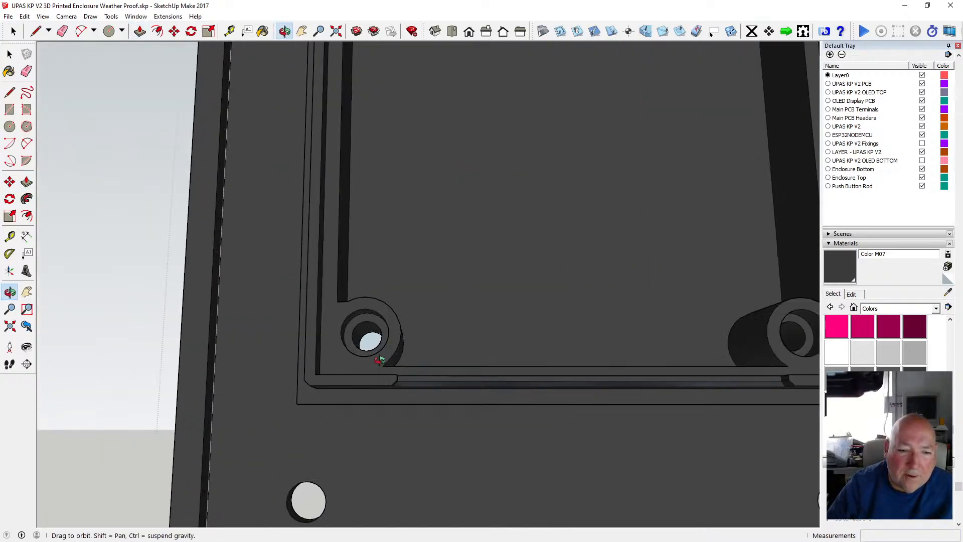
scroll(380, 360, "up", 8)
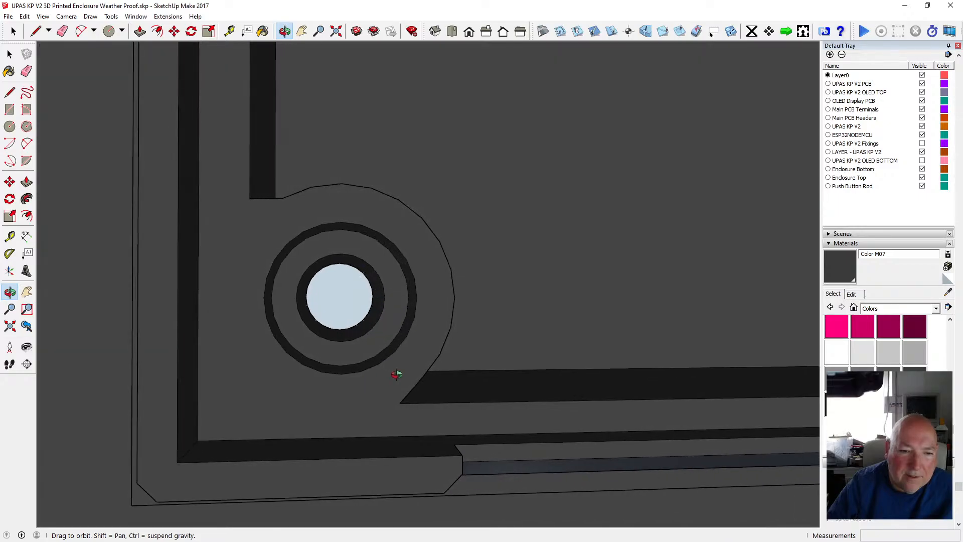
mouse_move(396, 375)
left_mouse_down()
mouse_move(355, 382)
mouse_move(383, 357)
mouse_move(386, 395)
mouse_move(329, 407)
mouse_move(179, 406)
mouse_move(379, 372)
mouse_move(386, 354)
mouse_move(381, 365)
left_mouse_up()
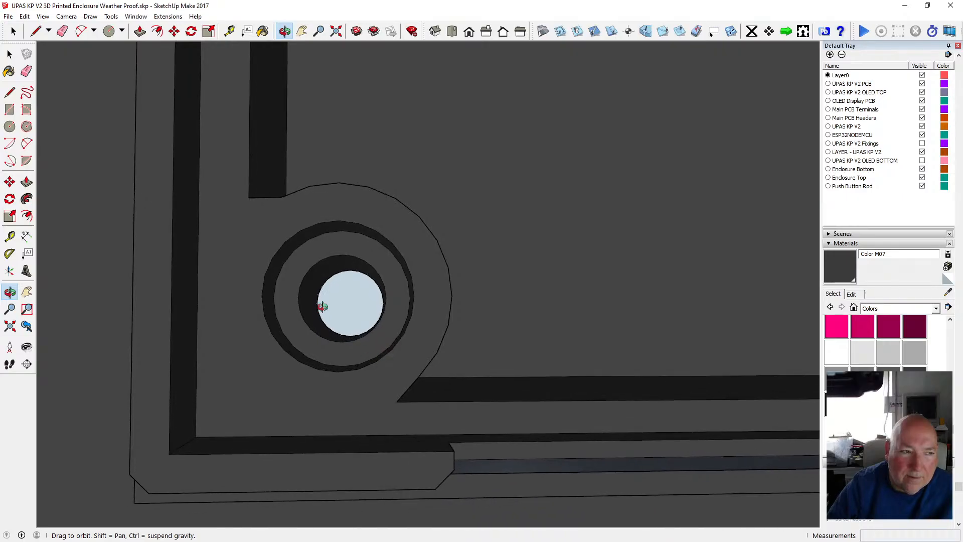
left_click(10, 54)
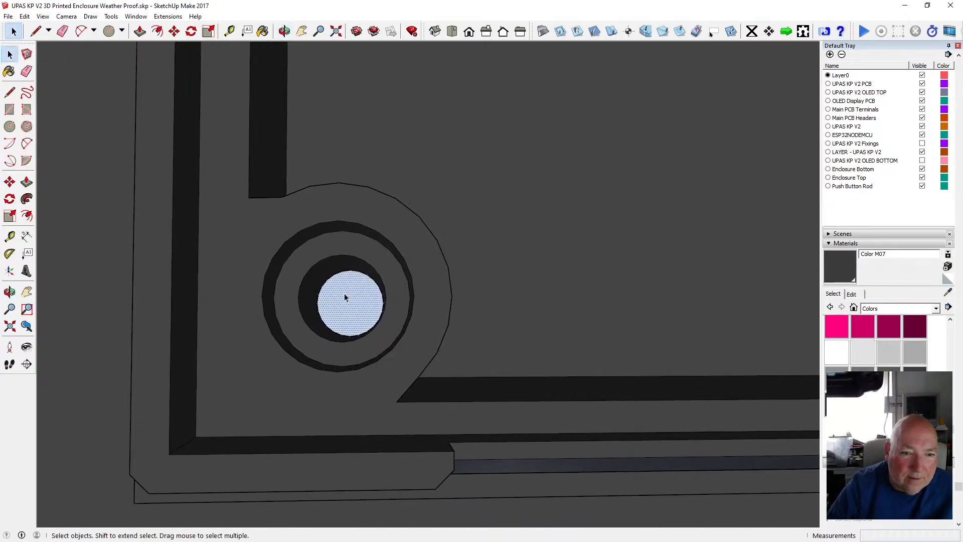
key("Delete")
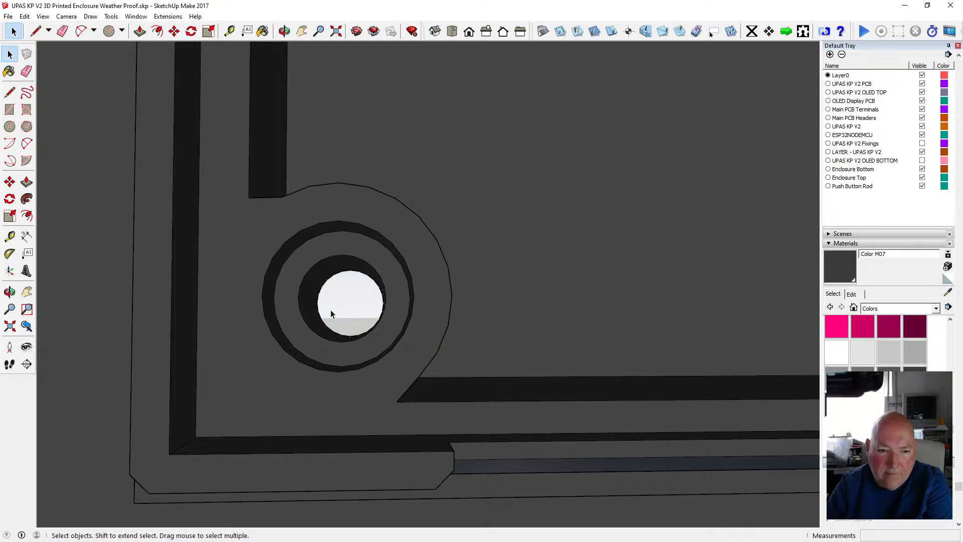
Check the enclosure's rear side and undo the deletion of the face behind the screw post hole.
left_click(284, 33)
scroll(334, 249, "down", 6)
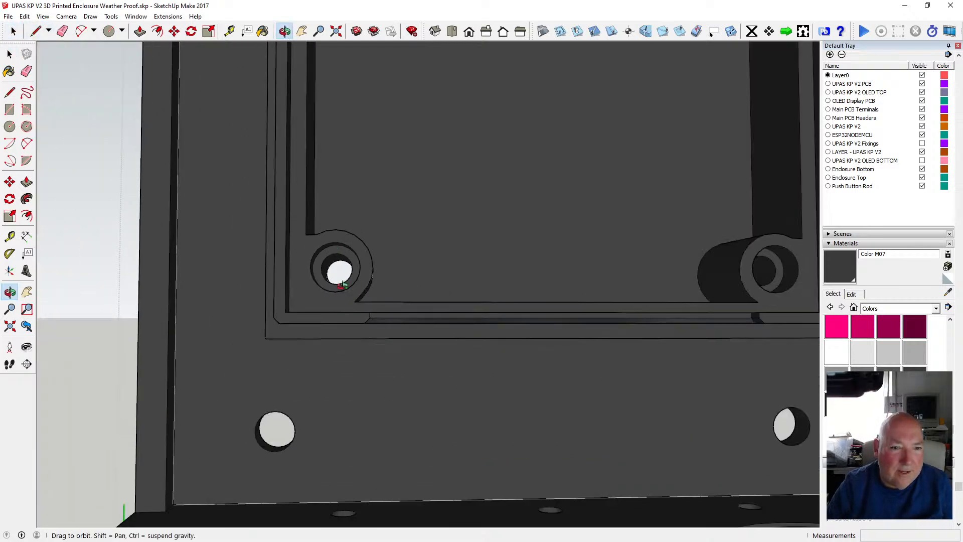
scroll(343, 270, "up", 6)
left_click_drag(224, 251, 407, 238)
scroll(441, 243, "down", 8)
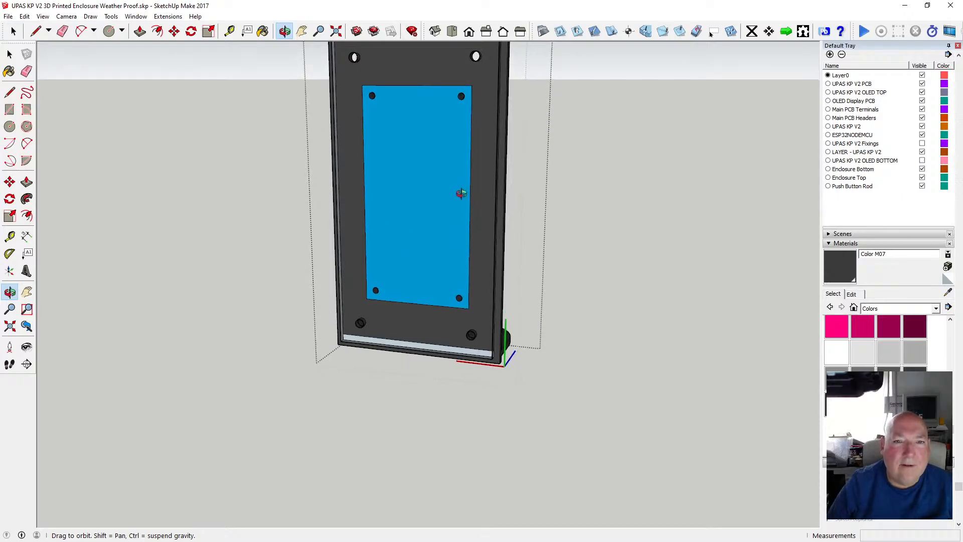
left_click_drag(461, 193, 430, 138)
scroll(428, 132, "up", 3)
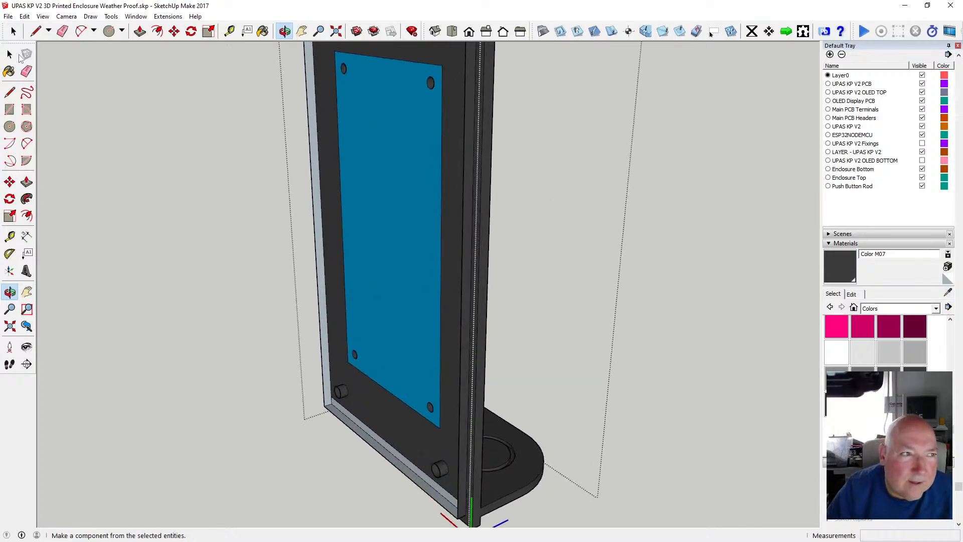
left_click(41, 16)
left_click(32, 29)
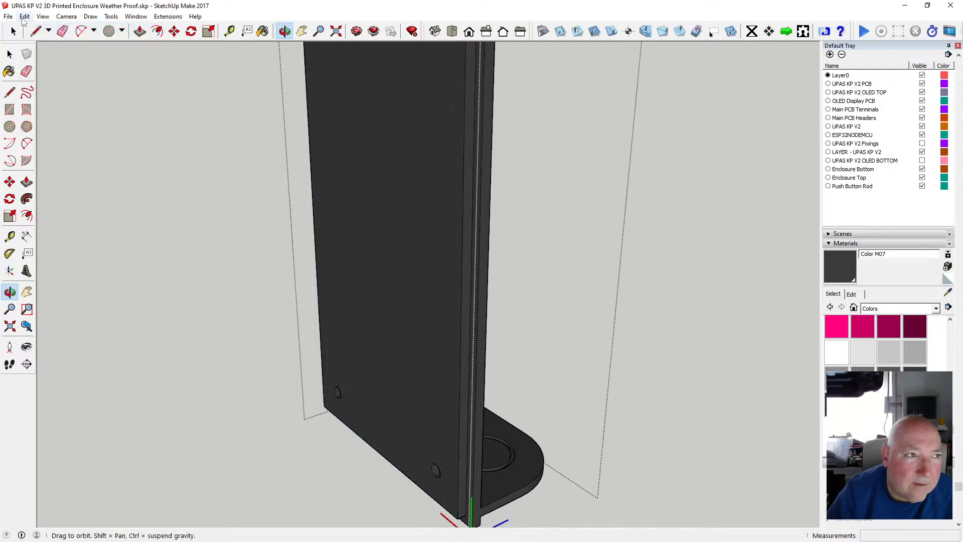
Redo the rear face deletion for comparison and undo it again.
left_click(25, 16)
left_click(35, 38)
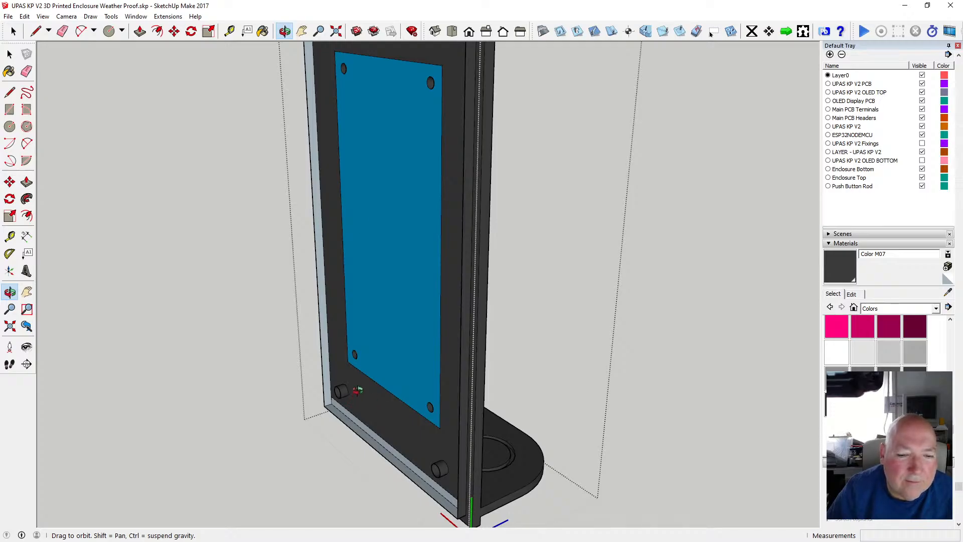
left_click(24, 17)
left_click(33, 29)
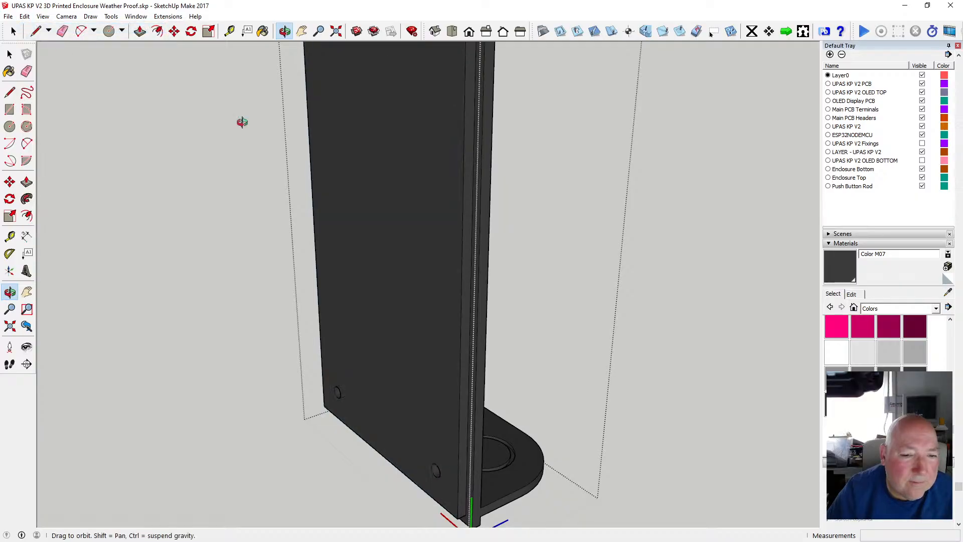
Select the circular edges at the far ends of the two lower screw post holes.
left_click_drag(537, 322, 339, 381)
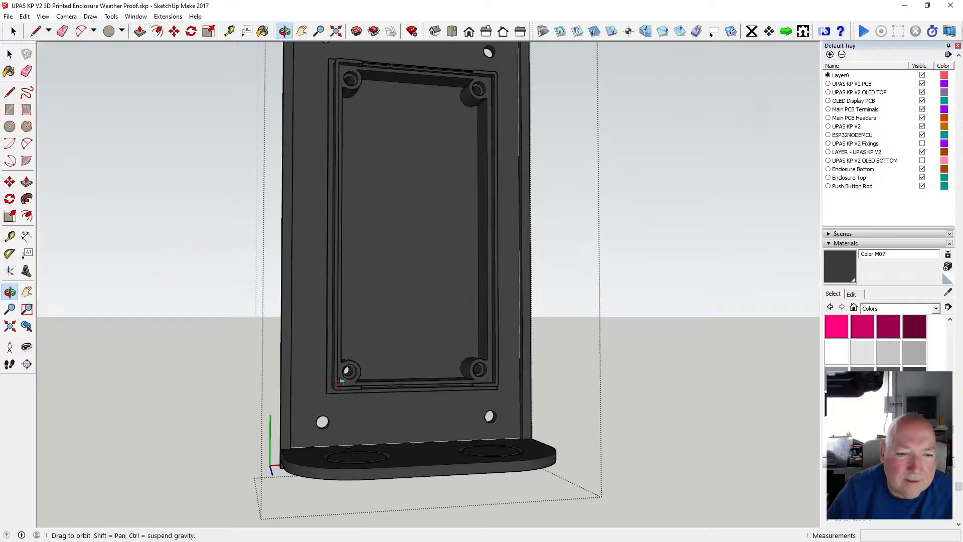
scroll(363, 379, "up", 5)
scroll(363, 379, "up", 6)
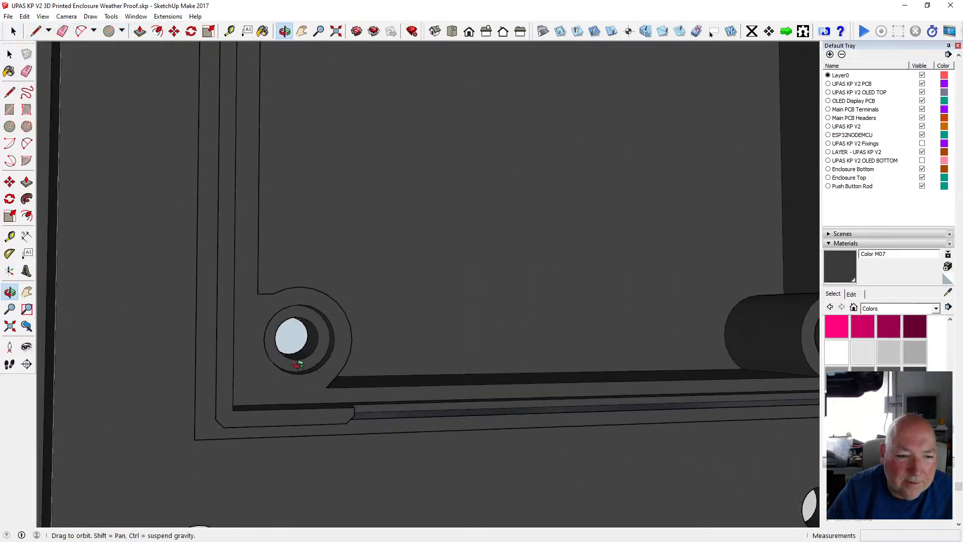
scroll(312, 357, "up", 6)
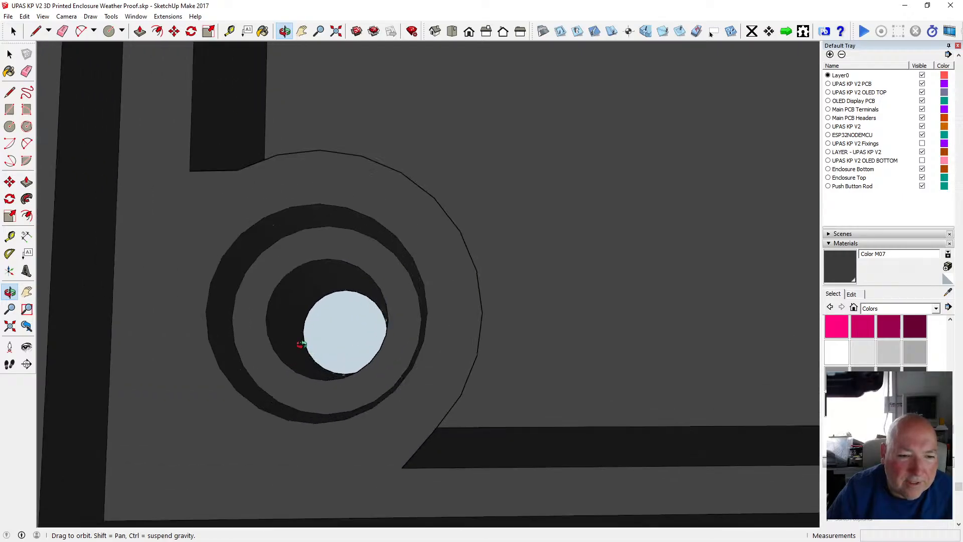
left_click_drag(311, 335, 303, 359)
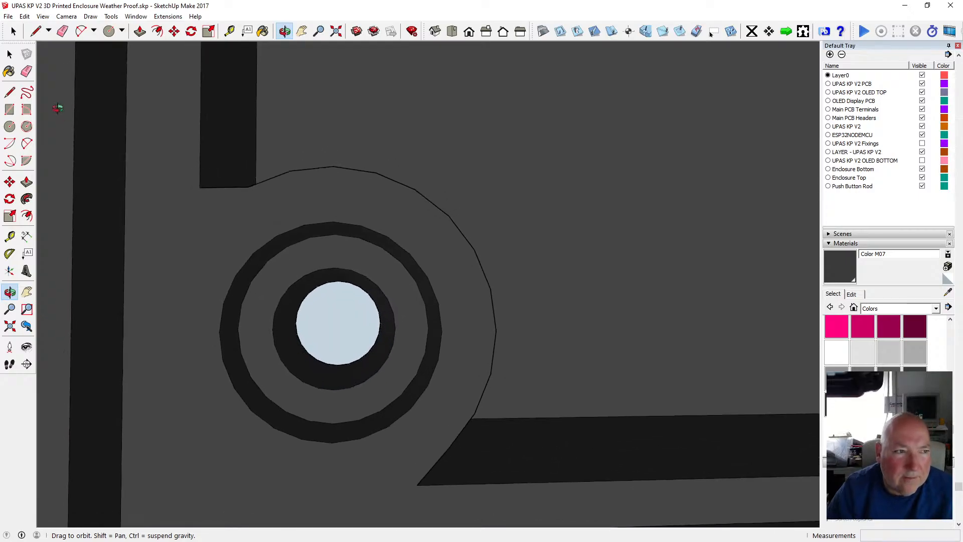
left_click(10, 54)
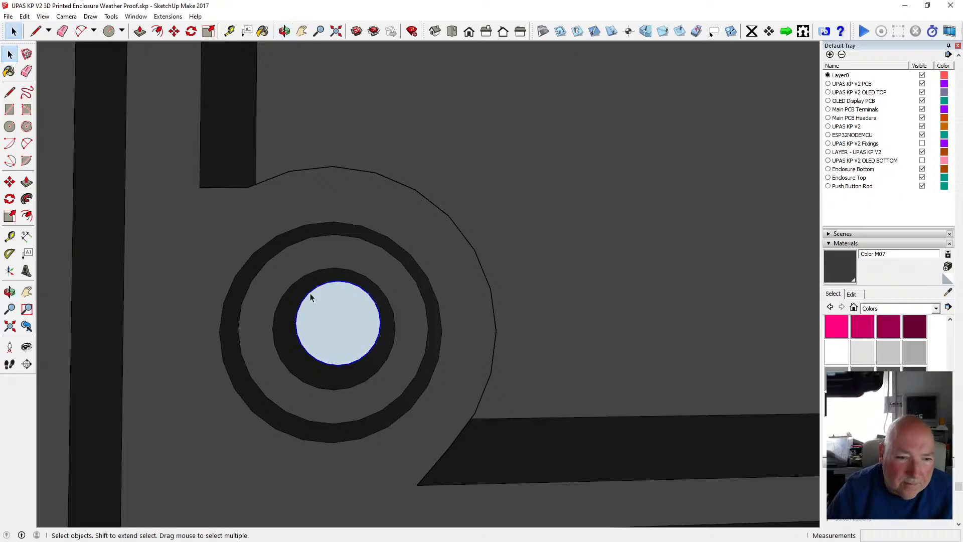
scroll(266, 325, "down", 6)
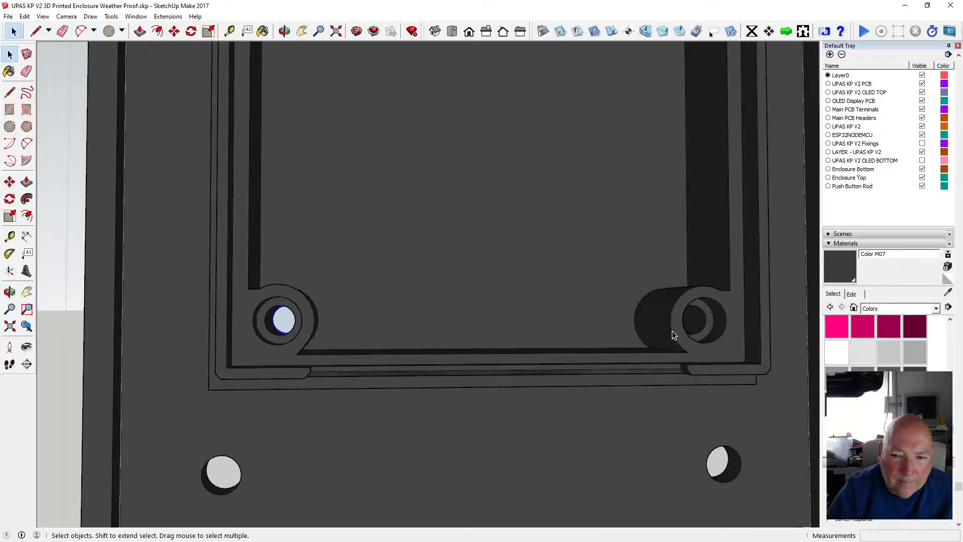
scroll(672, 332, "down", 3)
scroll(639, 320, "up", 5)
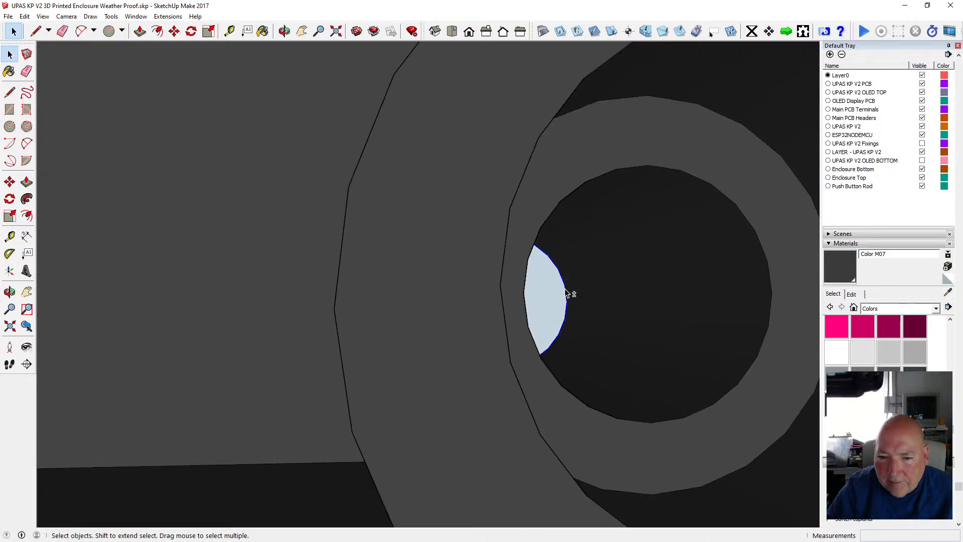
scroll(567, 294, "down", 10)
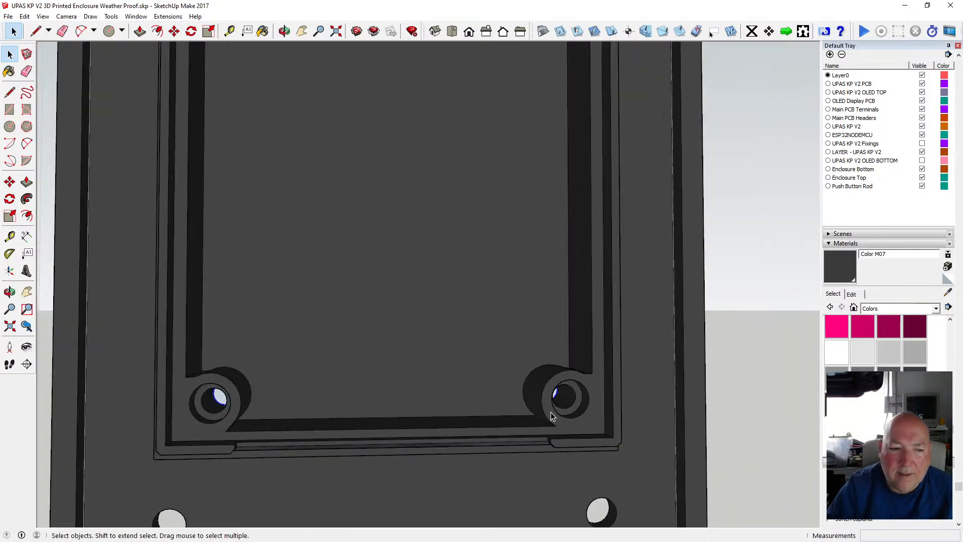
Check the upper mounting holes and turn on the X-ray display for the enclosure.
scroll(551, 416, "down", 8)
scroll(496, 157, "up", 6)
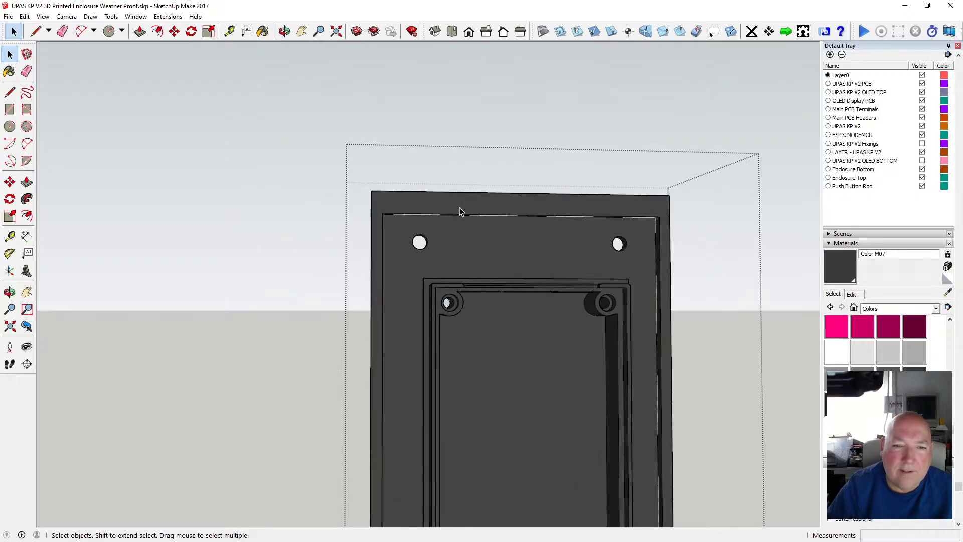
scroll(419, 243, "up", 6)
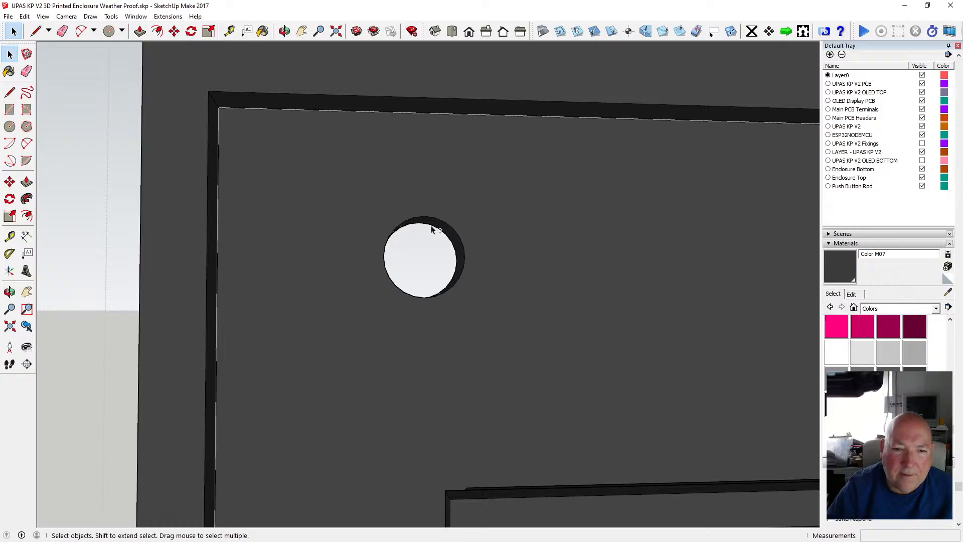
scroll(432, 229, "down", 10)
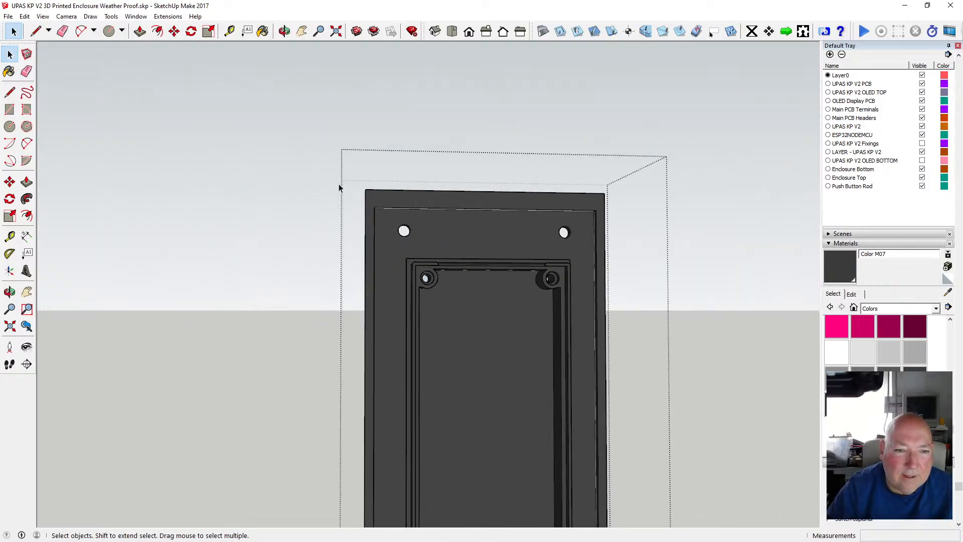
scroll(339, 188, "down", 2)
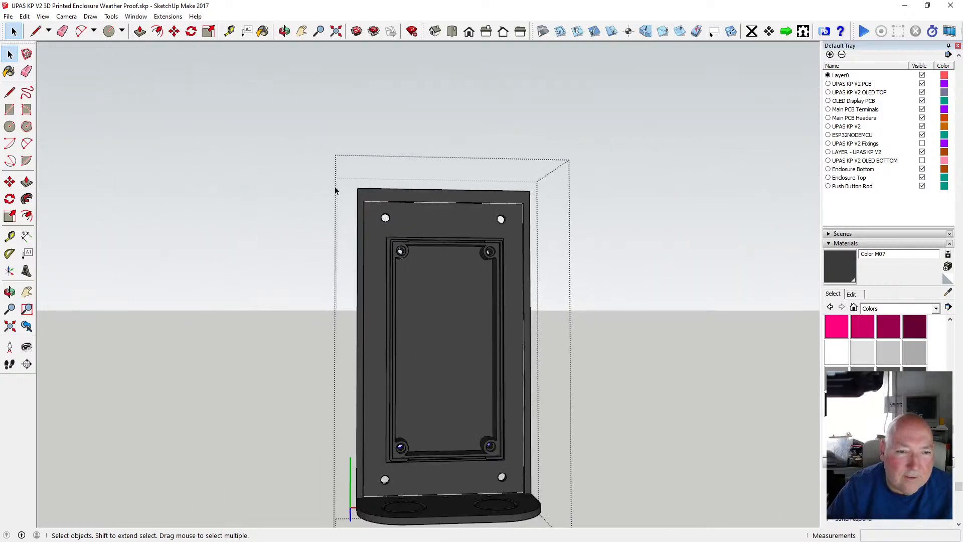
left_click(44, 16)
mouse_move(108, 146)
left_click(147, 149)
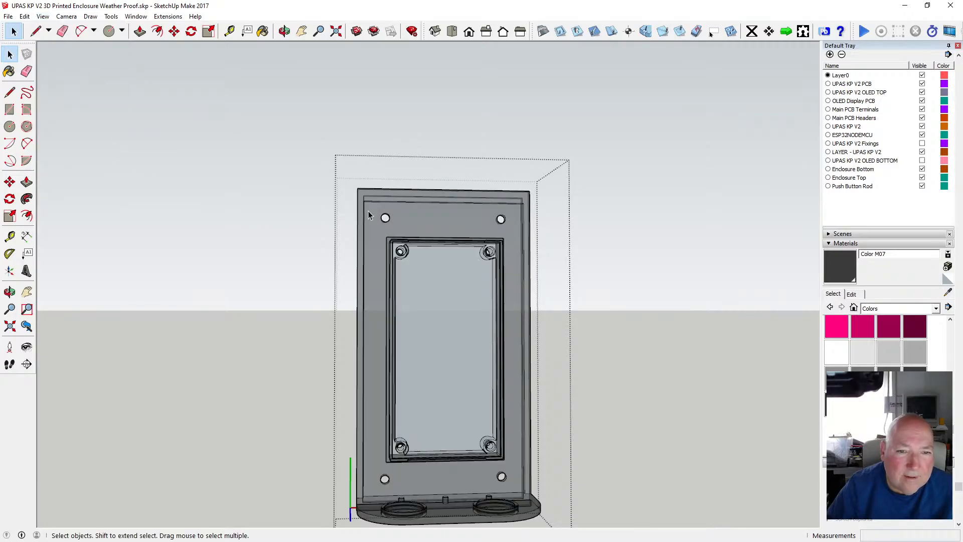
Examine the upper screw posts through the transparent faces and turn the X-ray display off.
left_click(284, 31)
left_click_drag(387, 312, 518, 280)
scroll(364, 255, "up", 6)
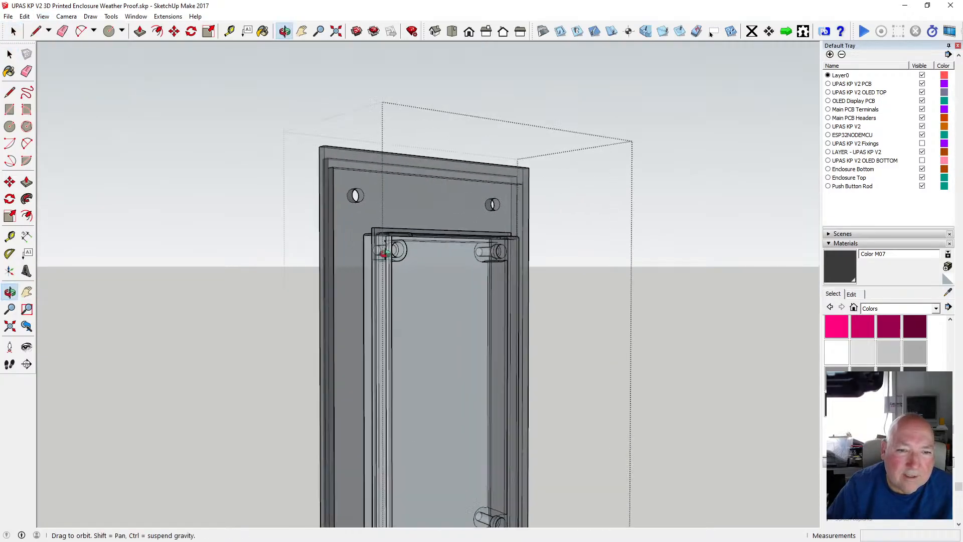
left_click_drag(363, 254, 171, 216)
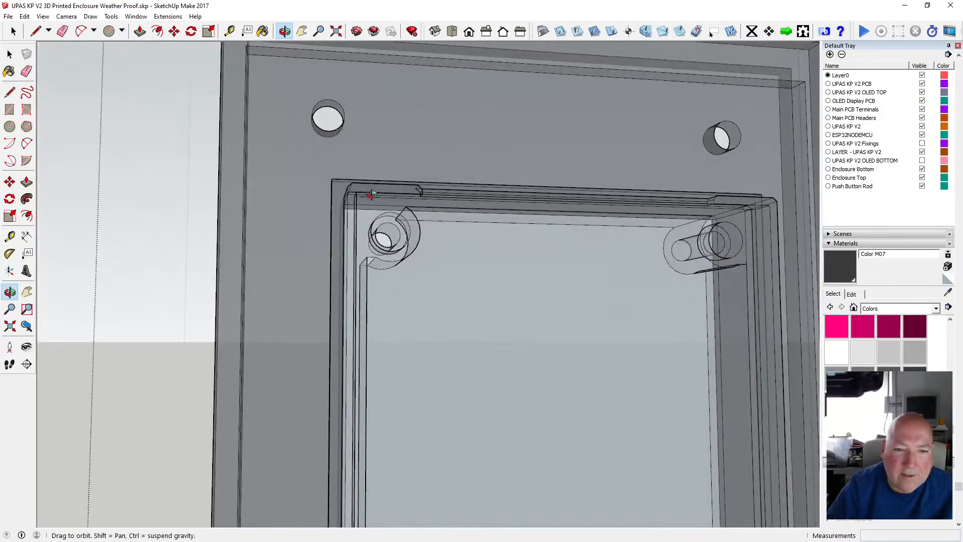
scroll(371, 195, "down", 3)
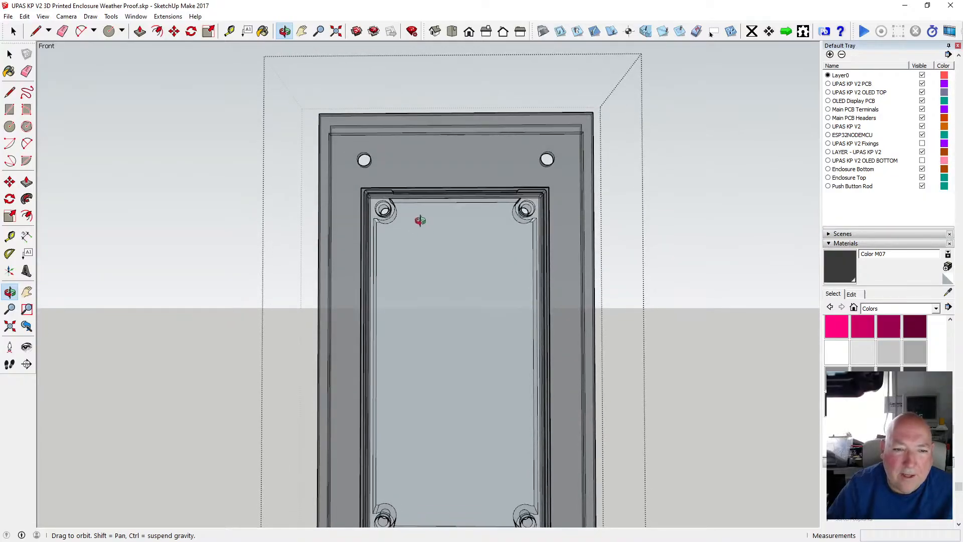
scroll(421, 221, "down", 2)
left_click(10, 55)
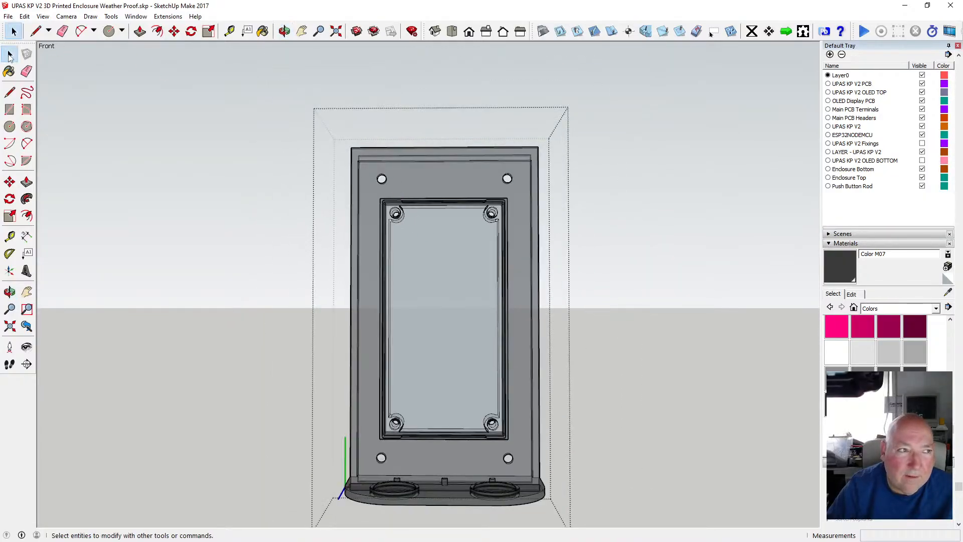
left_click(42, 17)
left_click(191, 149)
Paint the light face visible through the screw post holes with the dark grey Color M07 material.
scroll(404, 213, "up", 5)
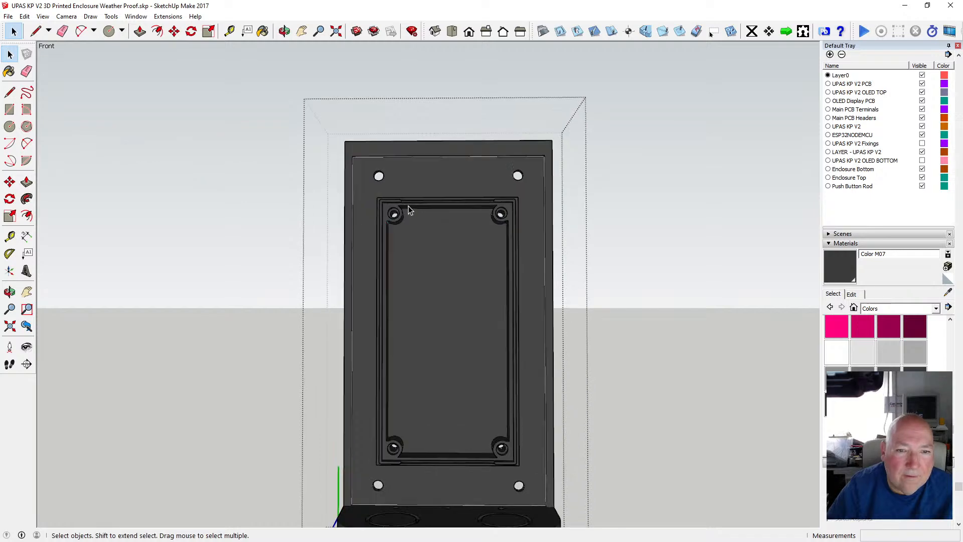
scroll(386, 228, "up", 2)
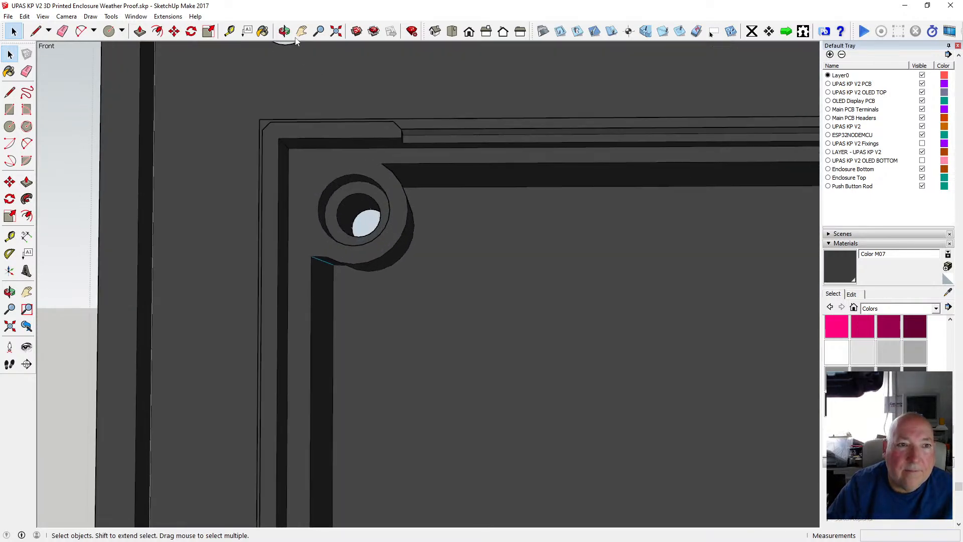
left_click(261, 31)
scroll(238, 193, "down", 2)
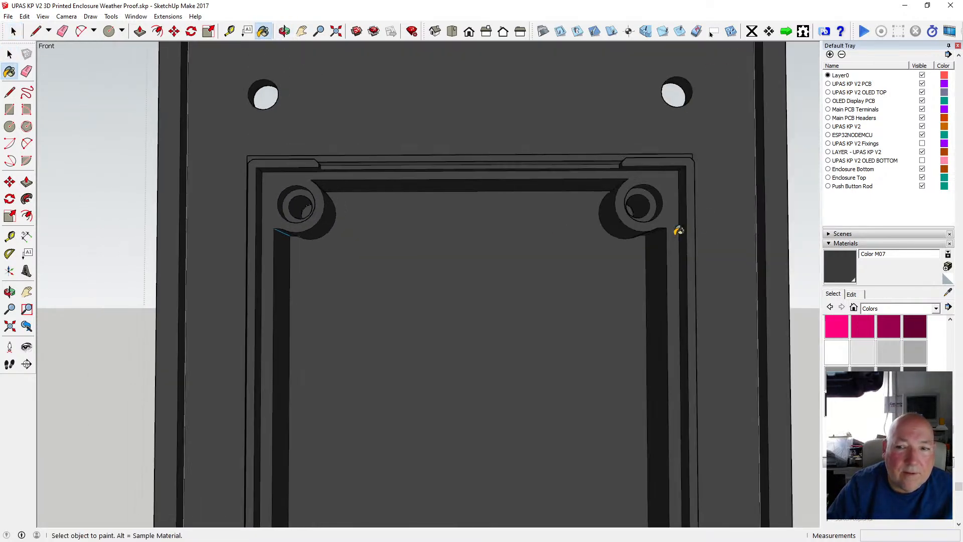
scroll(473, 147, "down", 5)
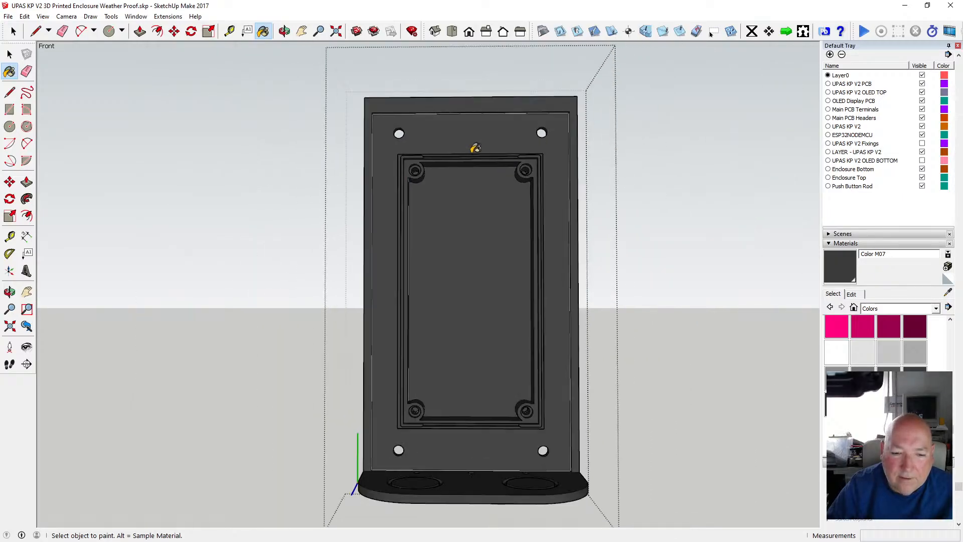
scroll(416, 126, "up", 4)
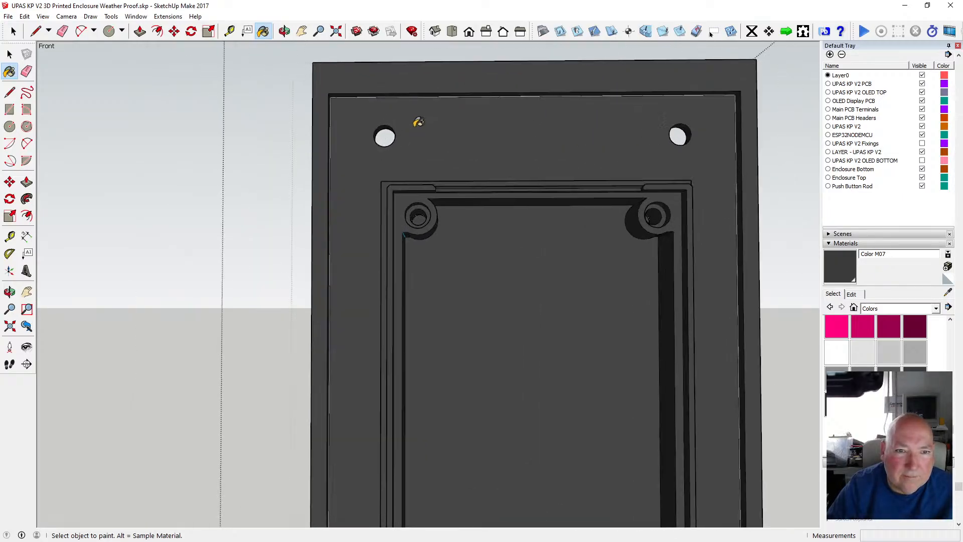
Save the enclosure model.
left_click(285, 32)
left_click_drag(321, 48, 344, 266)
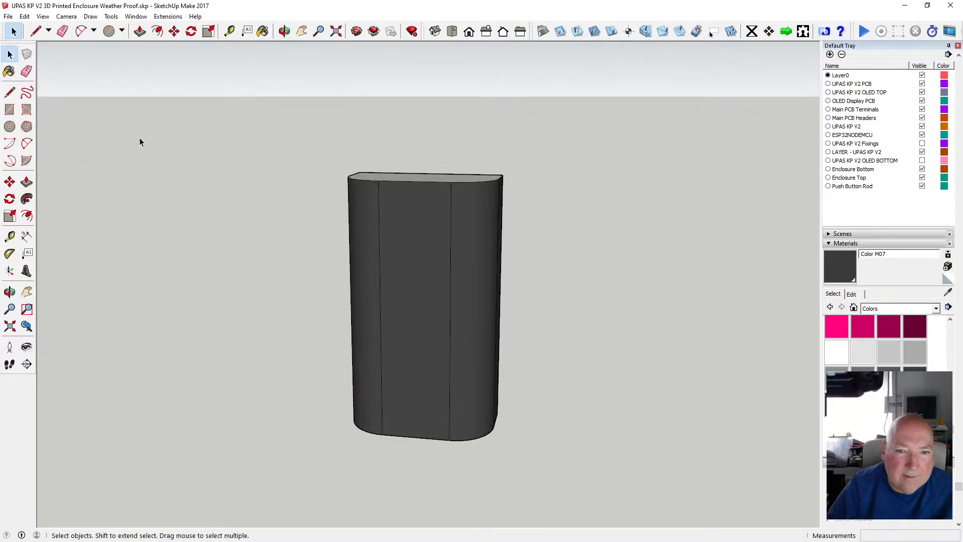
left_click(8, 17)
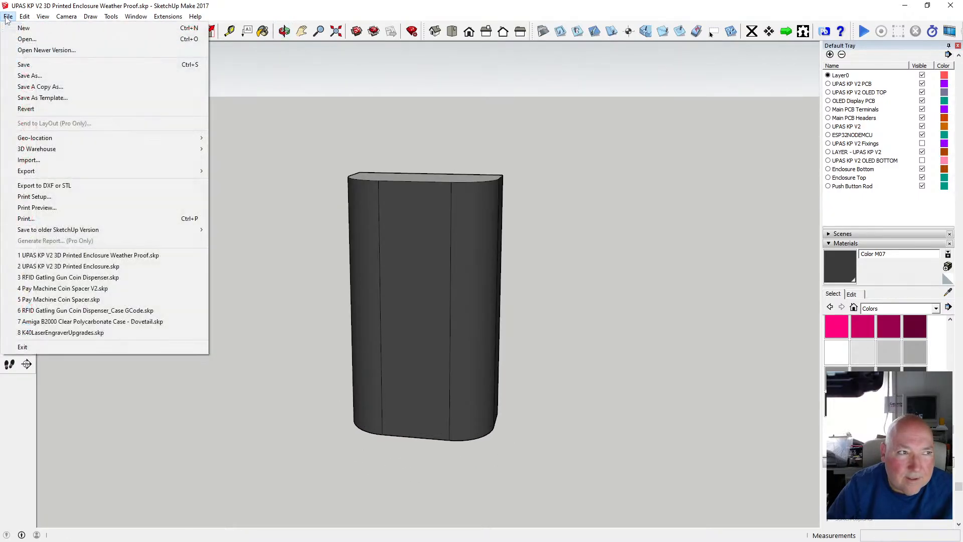
left_click(33, 65)
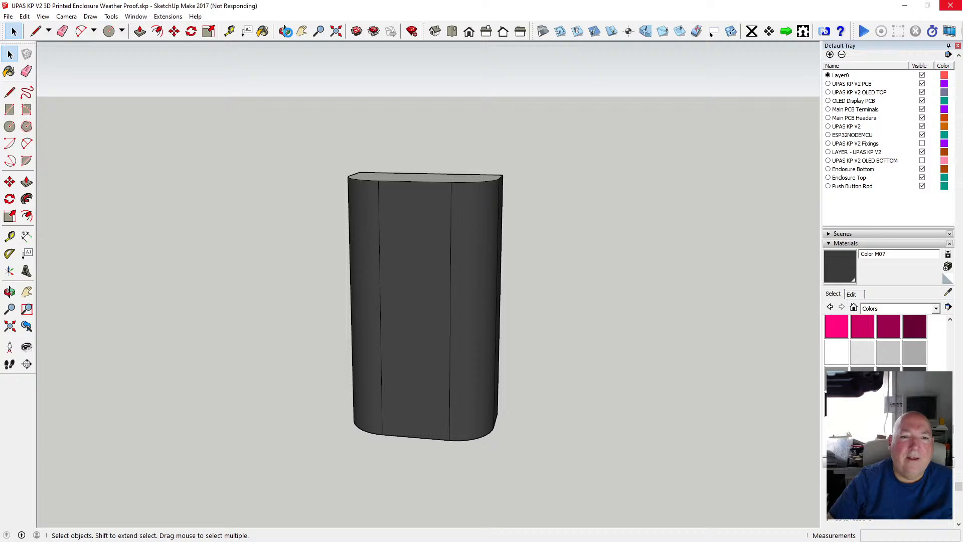
Paint the light top end face of the enclosure with the Color M07 material.
left_click_drag(508, 201, 200, 203)
scroll(429, 211, "up", 4)
left_click_drag(486, 166, 365, 188)
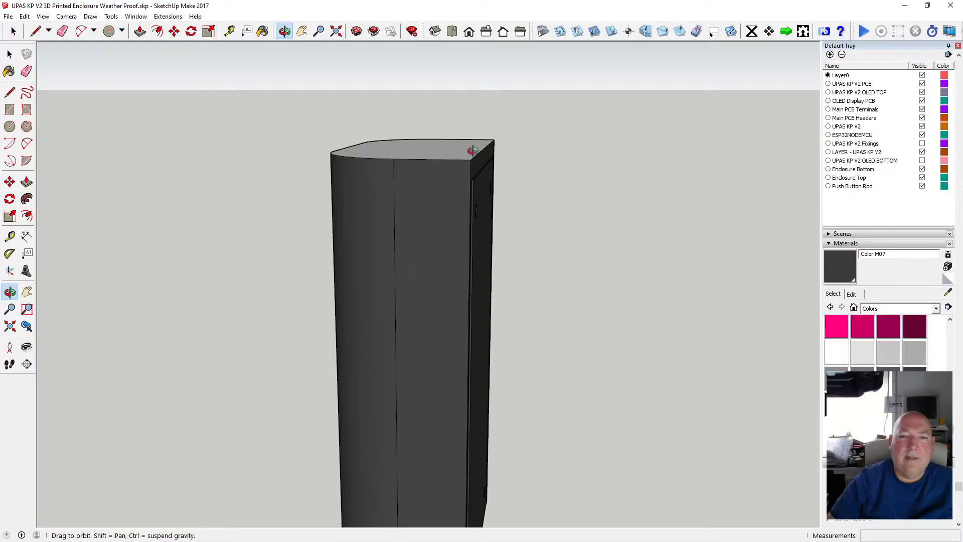
left_click_drag(397, 216, 545, 269)
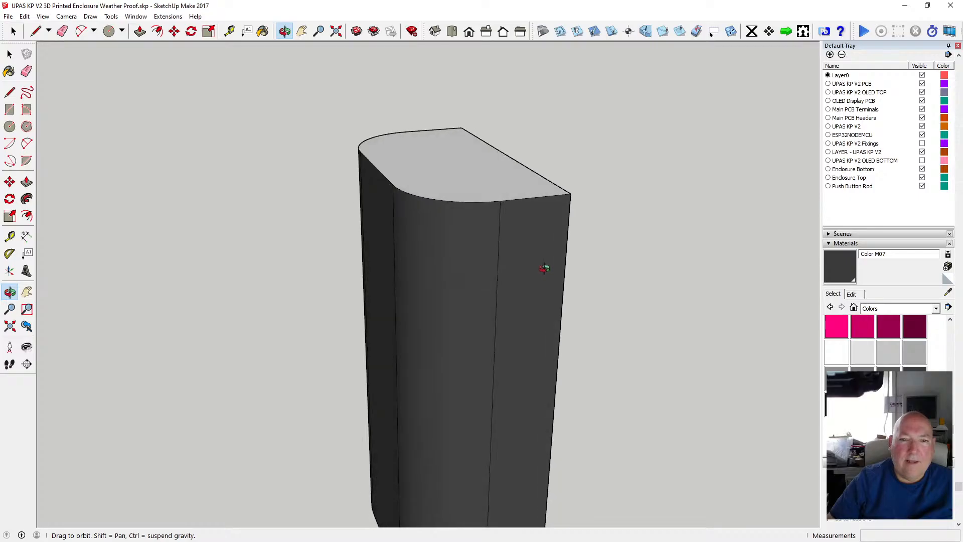
left_click(263, 31)
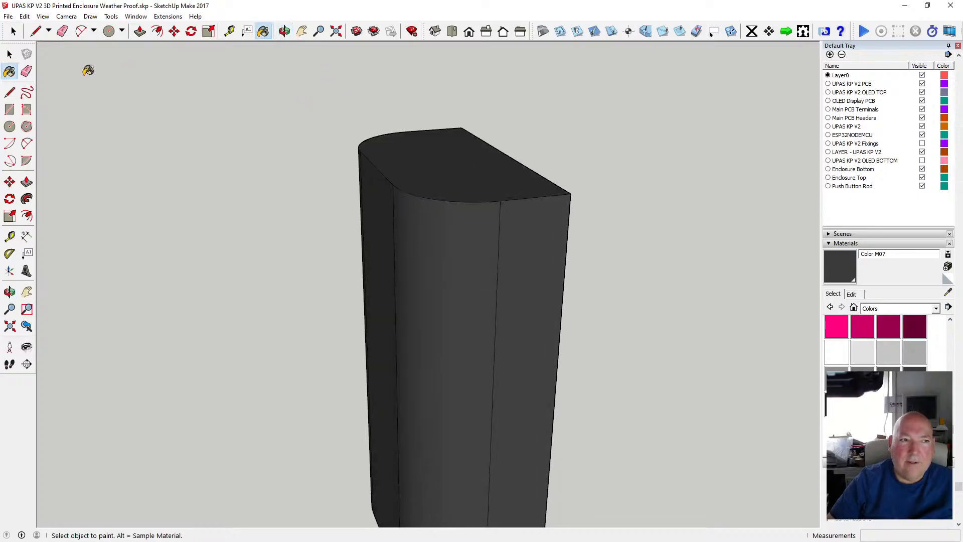
Turn on the X-ray display and view the enclosure's upper end from the side.
left_click(43, 16)
mouse_move(100, 149)
left_click(193, 149)
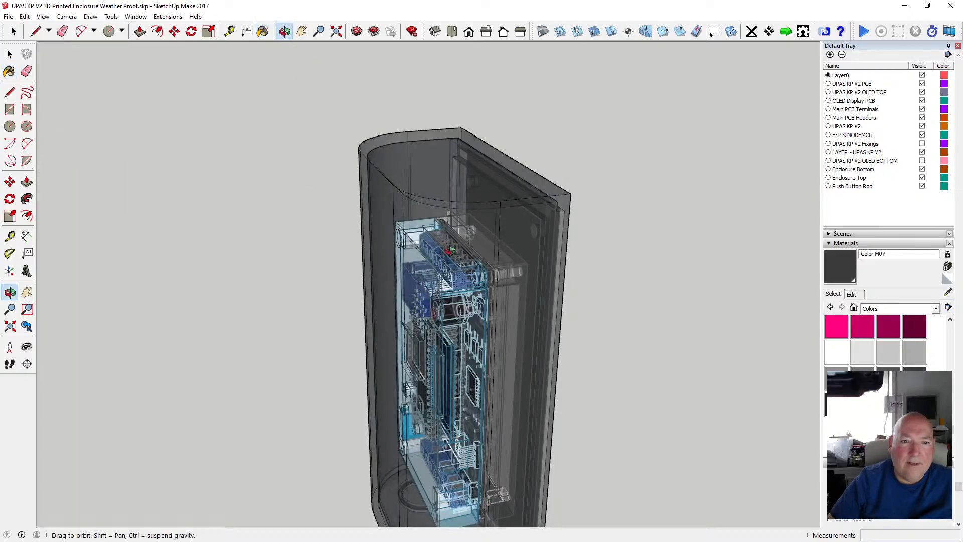
left_click_drag(450, 250, 318, 167)
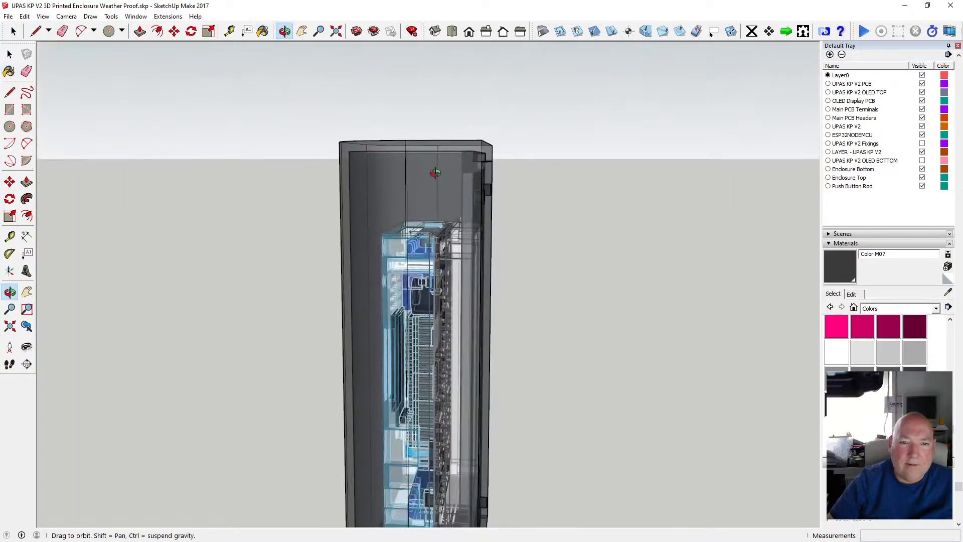
left_click_drag(435, 173, 526, 195)
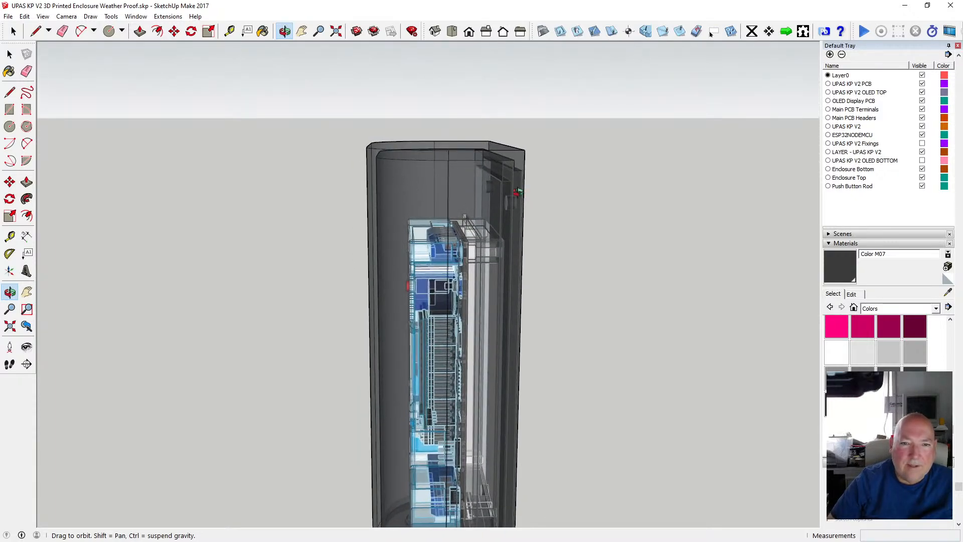
key("space")
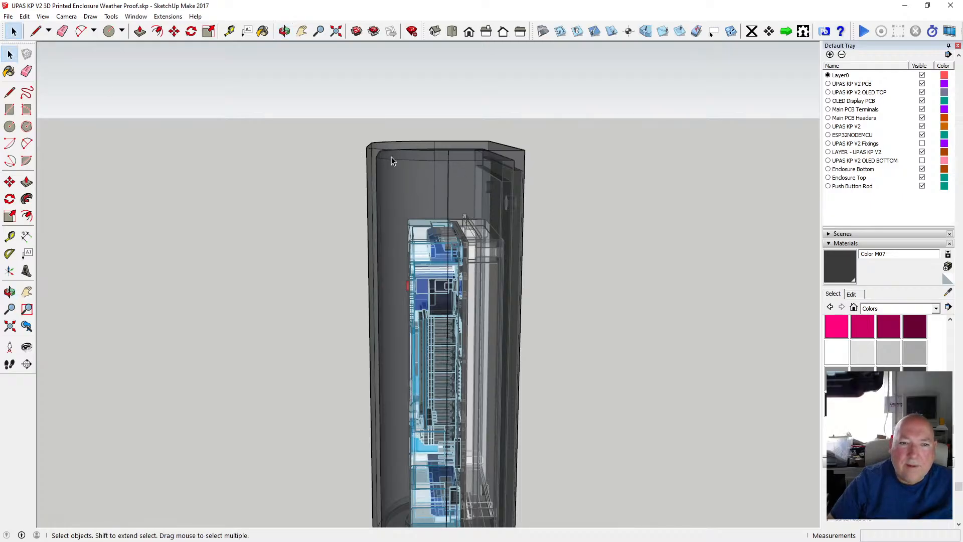
left_click_drag(342, 118, 466, 179)
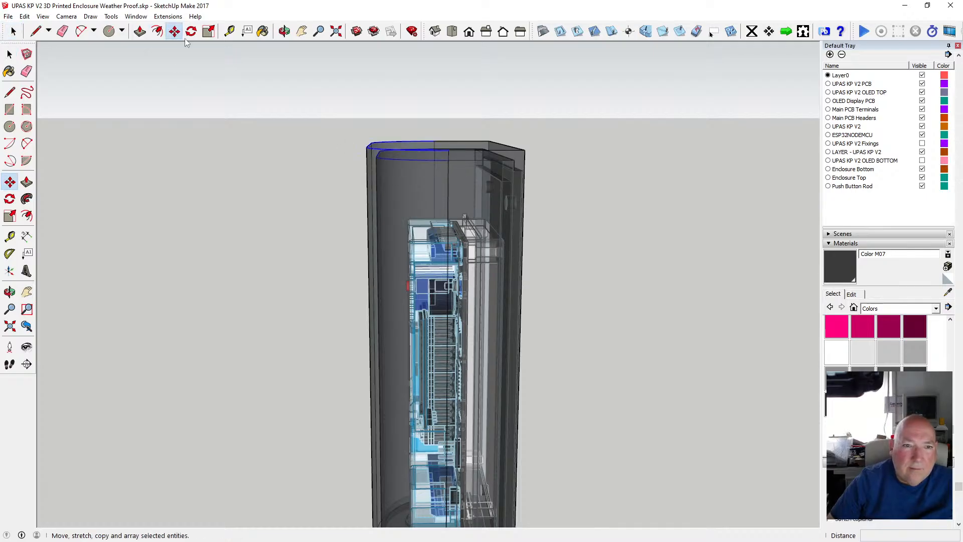
left_click(368, 146)
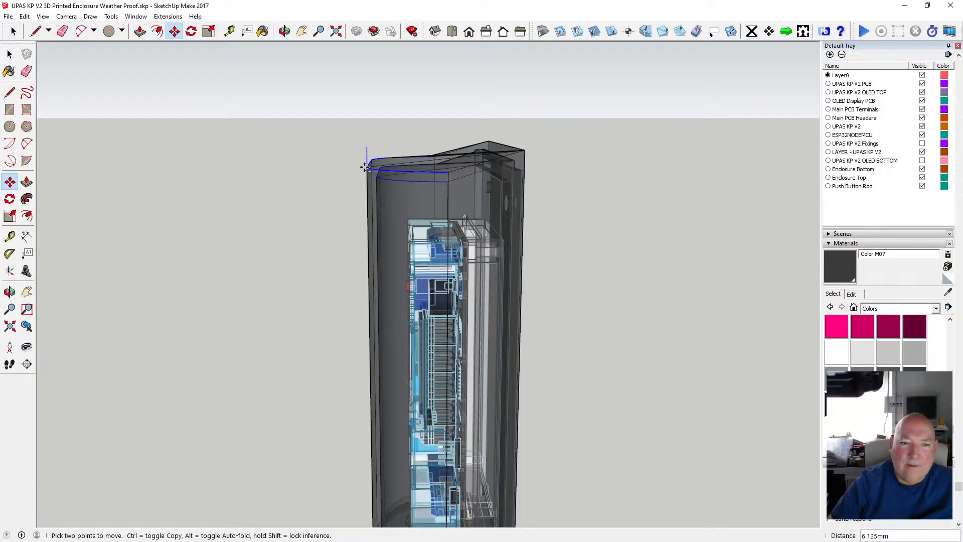
key("Escape")
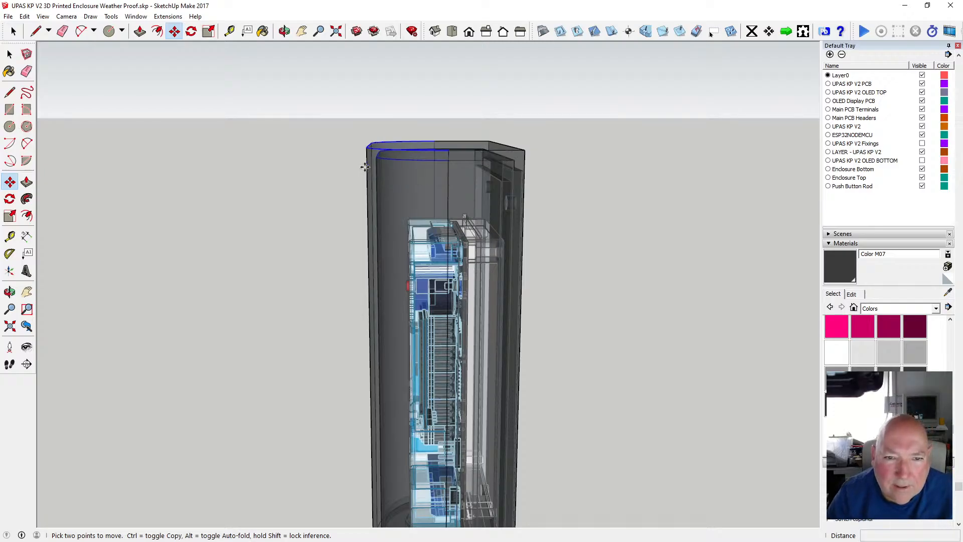
Move the straight front edges at the enclosure's top 6 mm down along the blue axis.
left_click(9, 55)
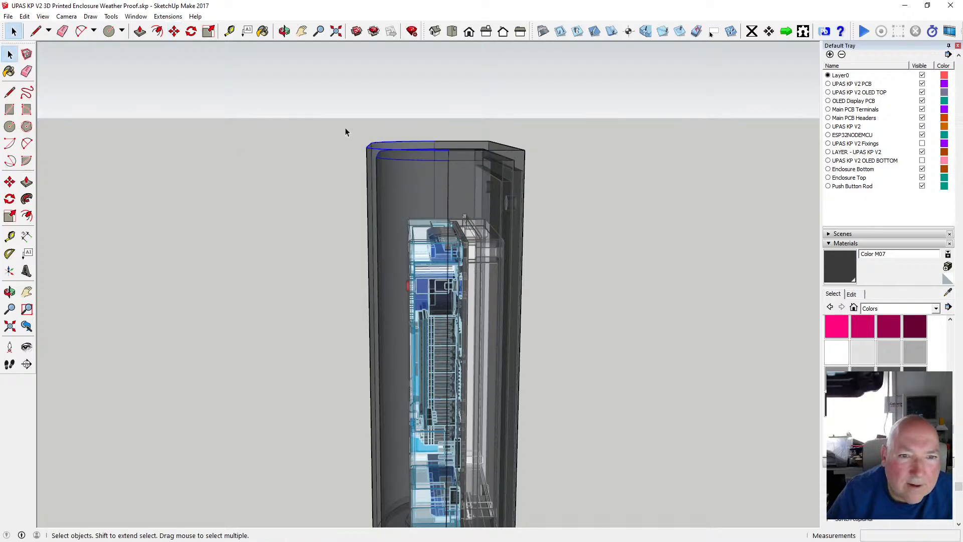
left_click_drag(395, 169, 396, 170)
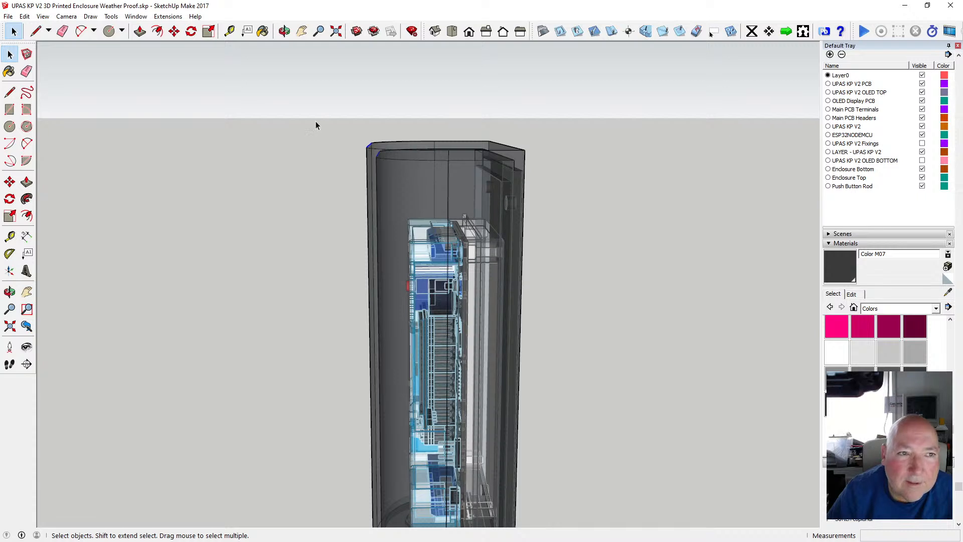
left_click(174, 31)
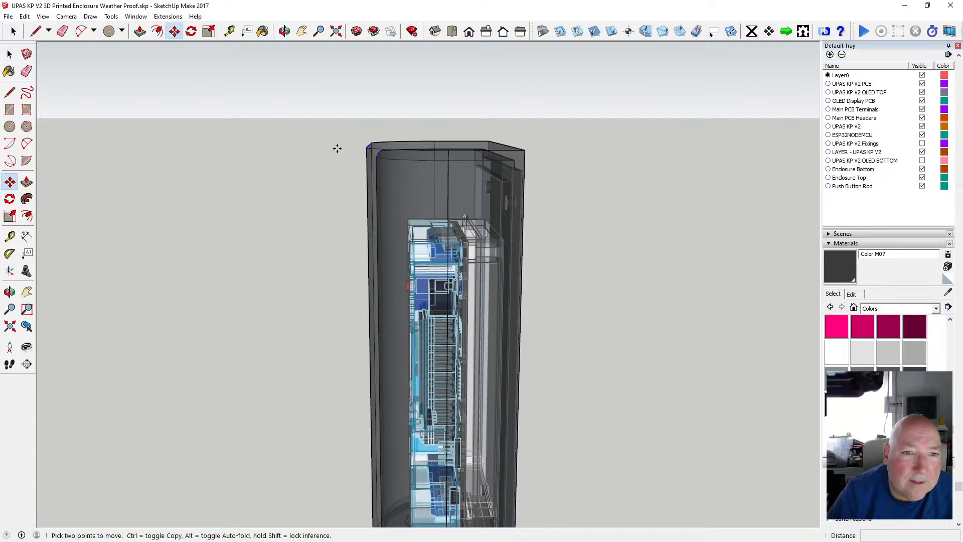
left_click(365, 145)
key("Up")
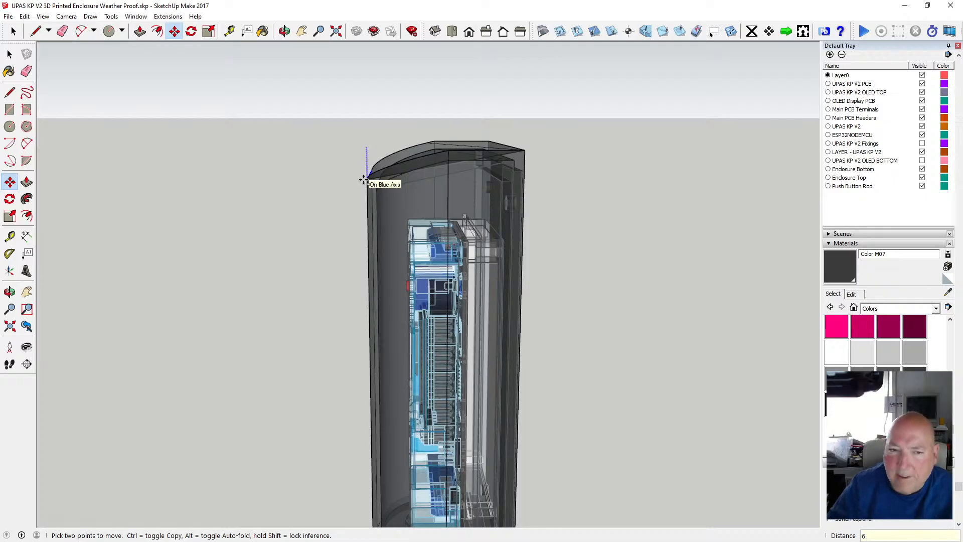
key("Return")
Move the short edge segments partway along the curved side of the enclosure's top 3 mm down.
left_click(284, 31)
left_click_drag(301, 91, 596, 144)
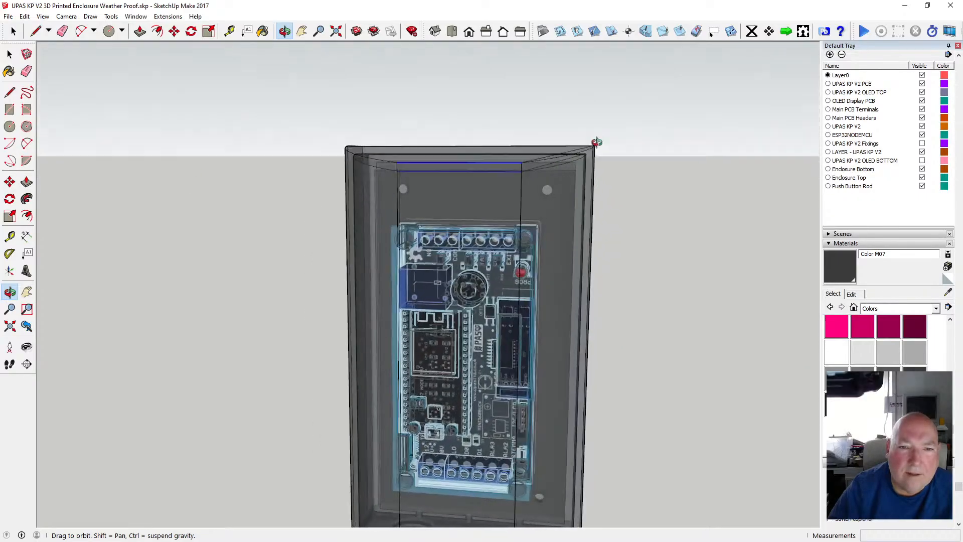
scroll(493, 168, "up", 5)
left_click_drag(492, 165, 425, 191)
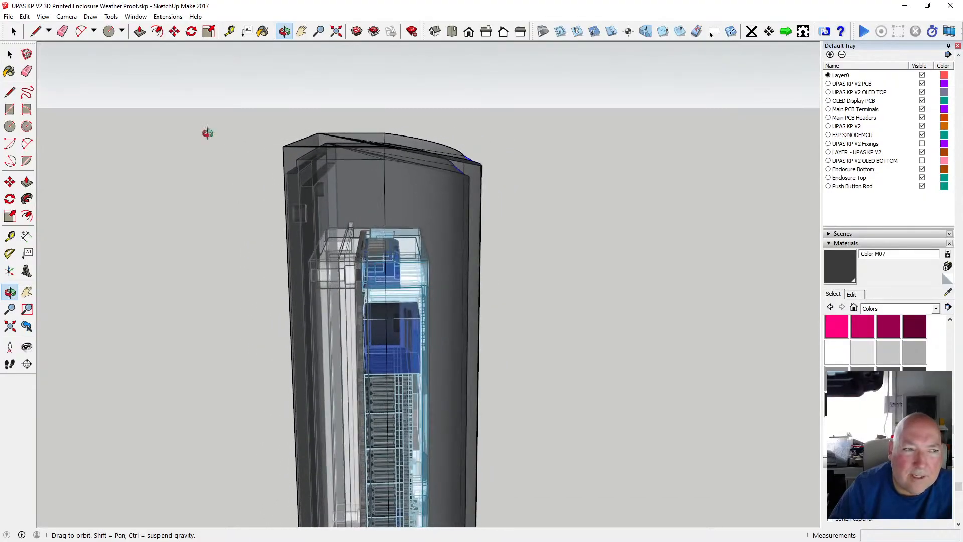
left_click(10, 55)
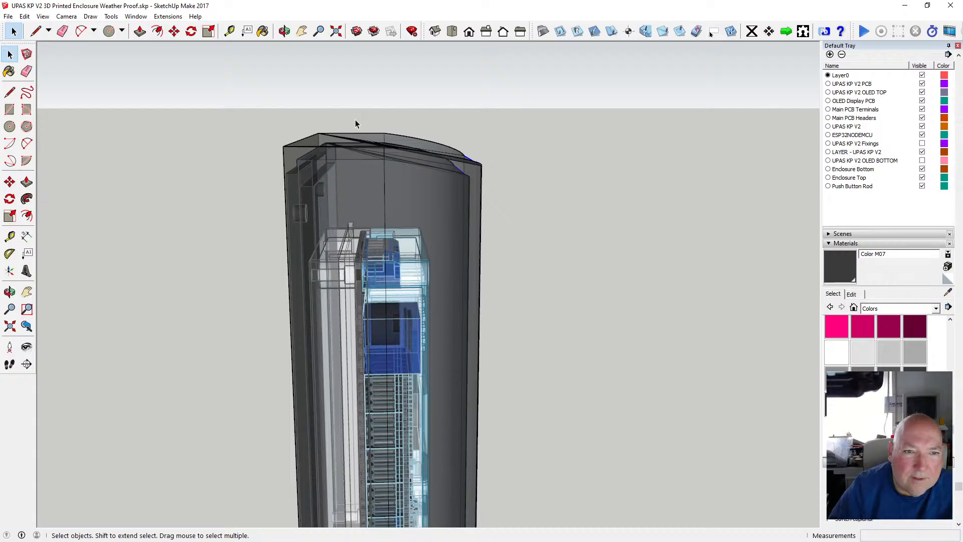
left_click_drag(355, 120, 400, 171)
key("m")
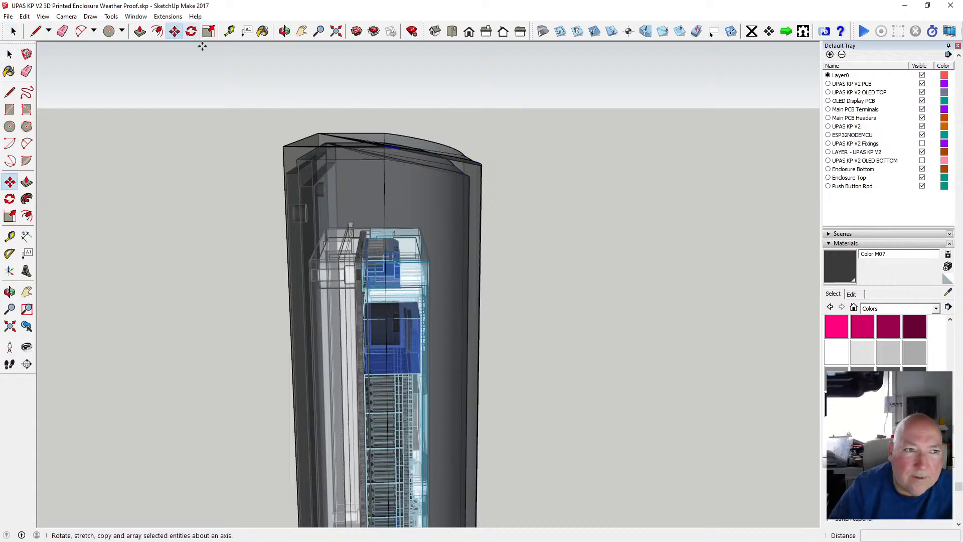
left_click(383, 148)
type("3")
key("Return")
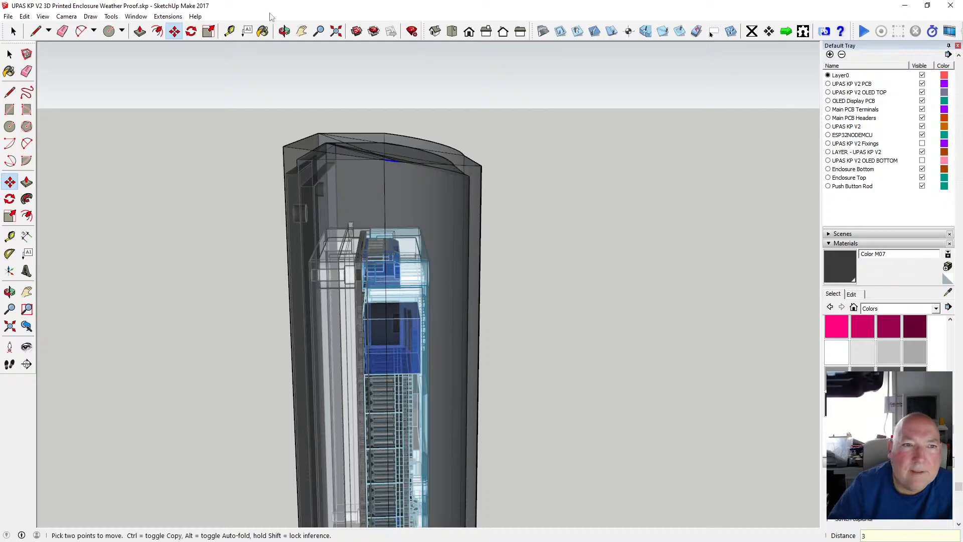
Undo the downward edge moves at the top of the enclosure.
left_click(285, 31)
left_click_drag(386, 156, 298, 136)
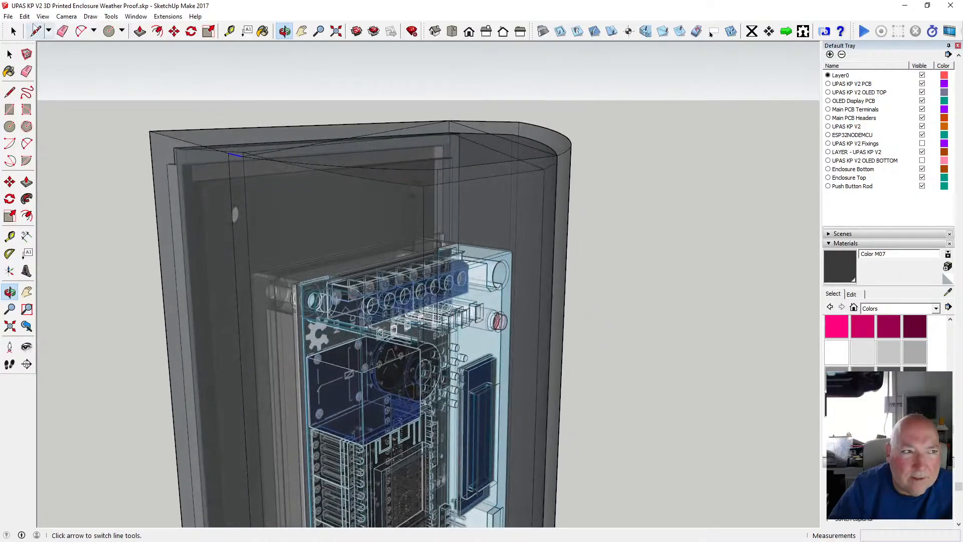
left_click(24, 16)
left_click(31, 29)
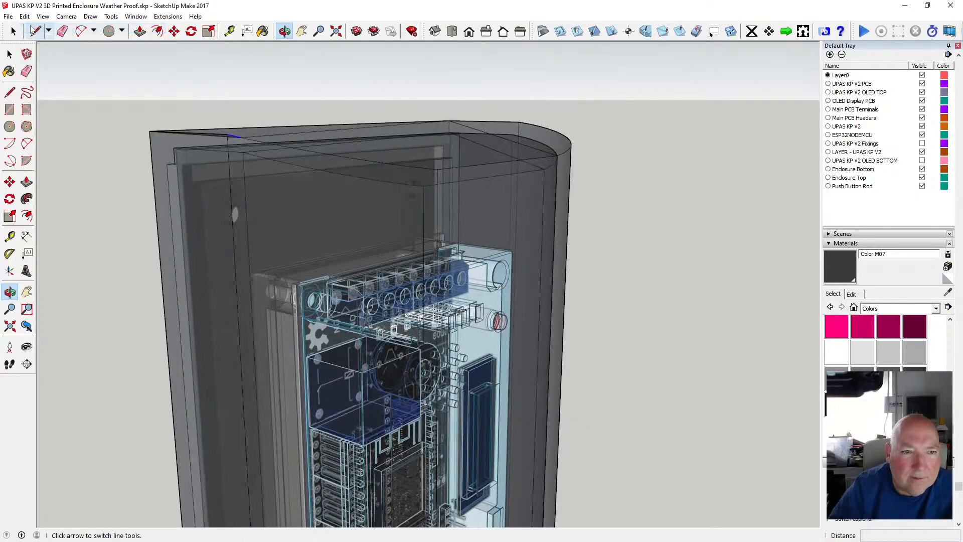
left_click(285, 31)
left_click_drag(236, 71, 225, 110)
scroll(210, 157, "up", 5)
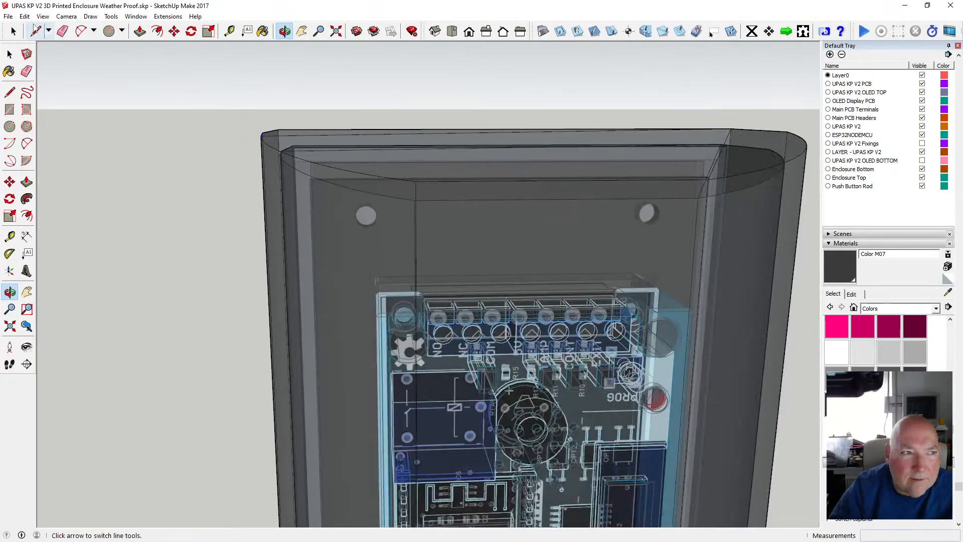
left_click(24, 16)
left_click(35, 29)
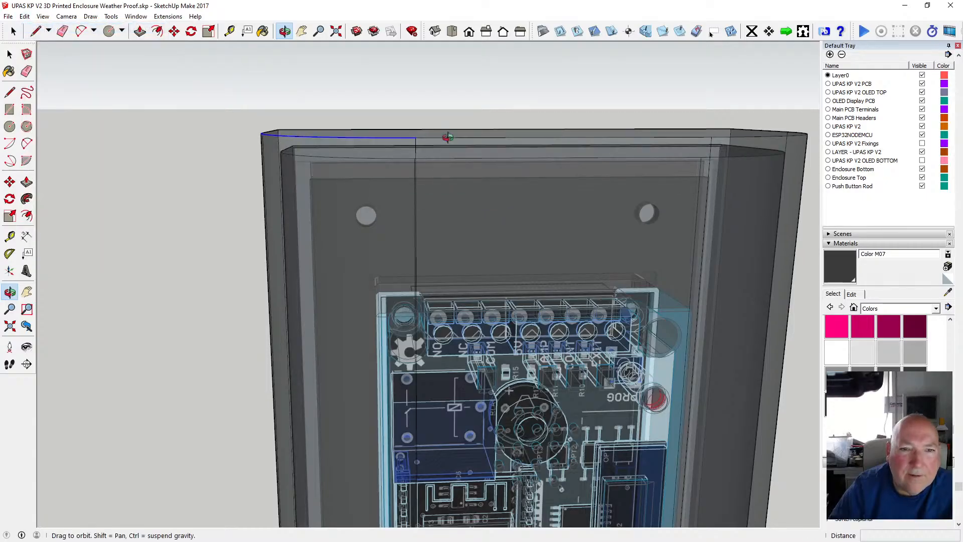
Select the outer outline edges of the enclosure's top face.
left_click_drag(315, 173, 440, 160)
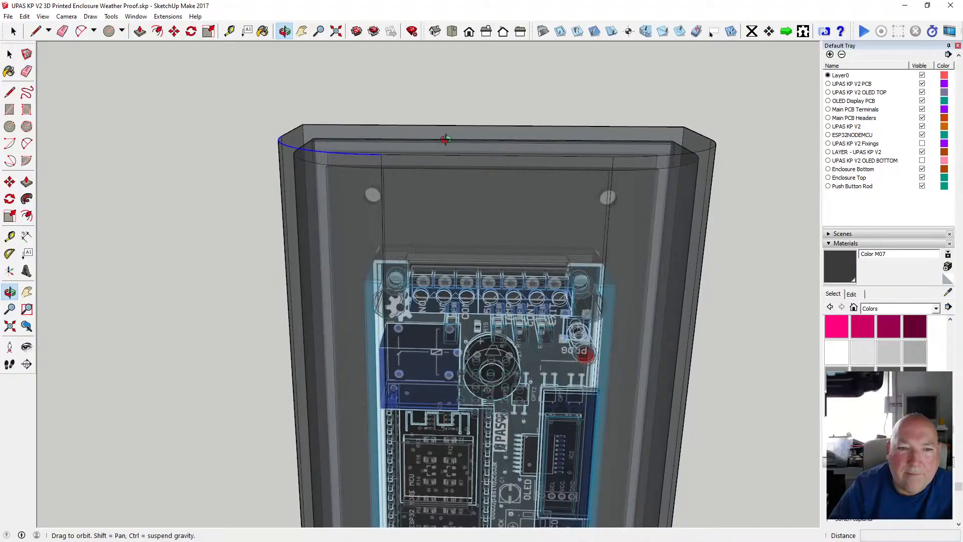
left_click(9, 54)
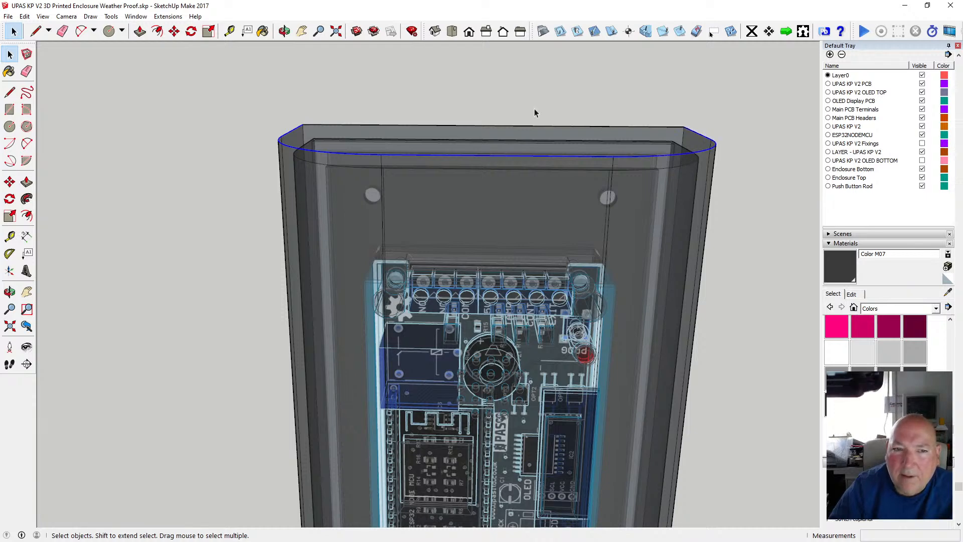
left_click(284, 32)
left_click_drag(612, 151, 387, 198)
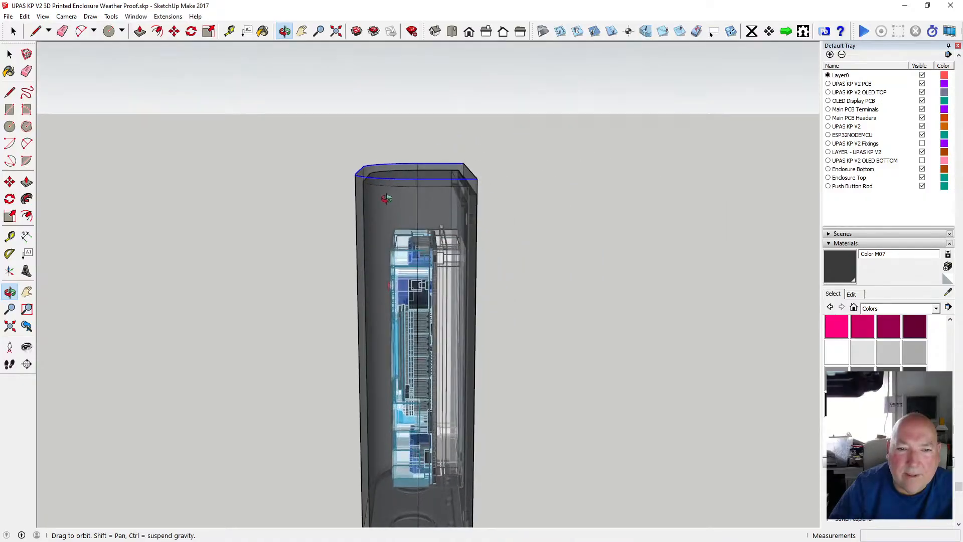
left_click_drag(465, 193, 217, 50)
left_click(191, 31)
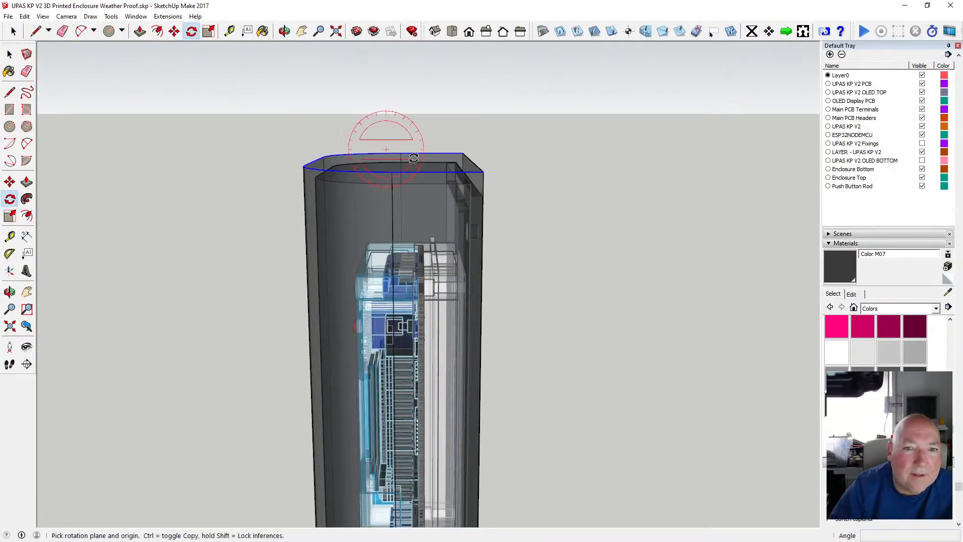
left_click(483, 172)
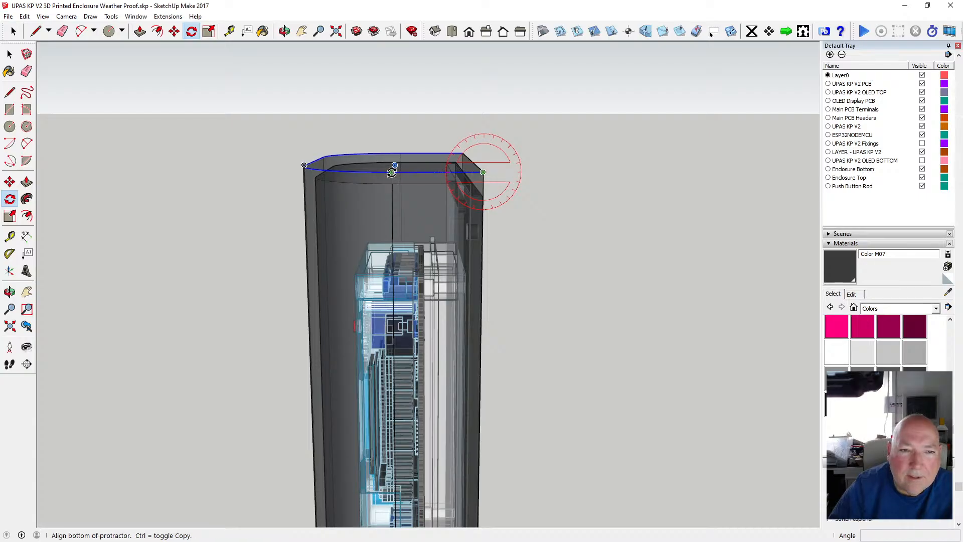
left_click(392, 173)
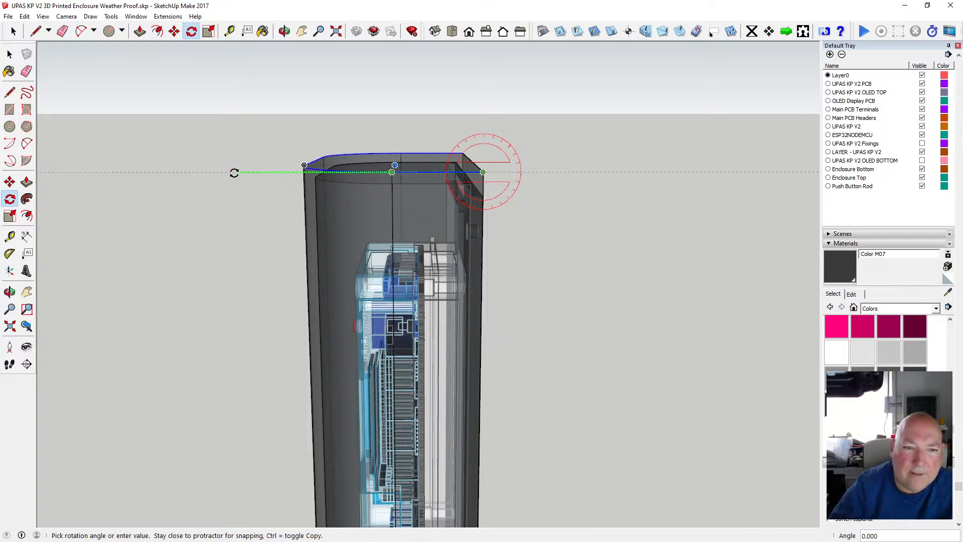
key("Escape")
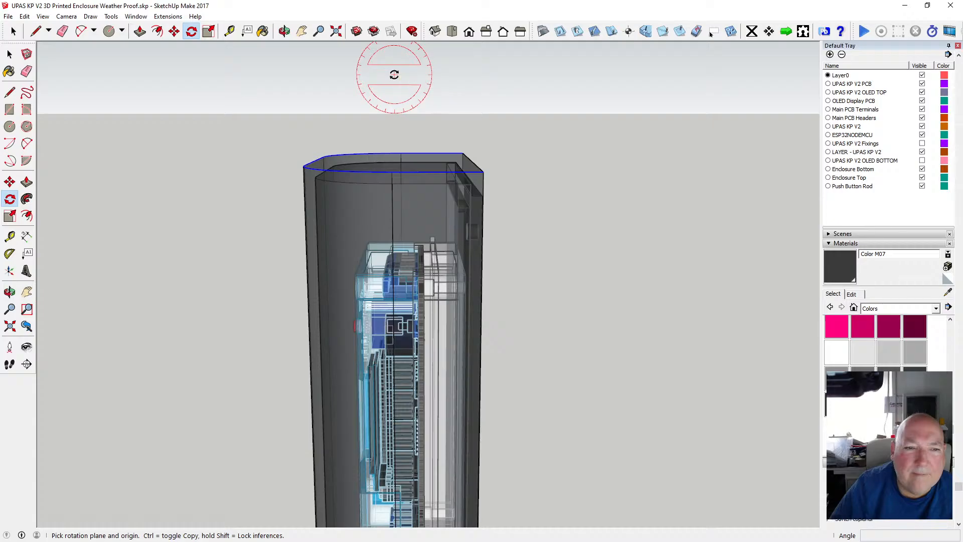
Place a guide line 10 mm below the straight front edge of the enclosure's top.
left_click(284, 31)
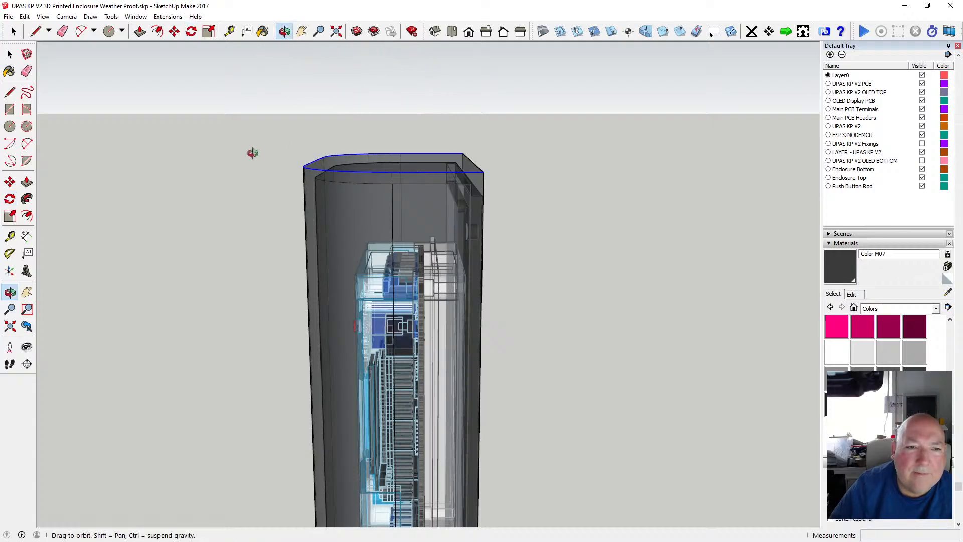
left_click_drag(249, 153, 421, 160)
left_click(229, 31)
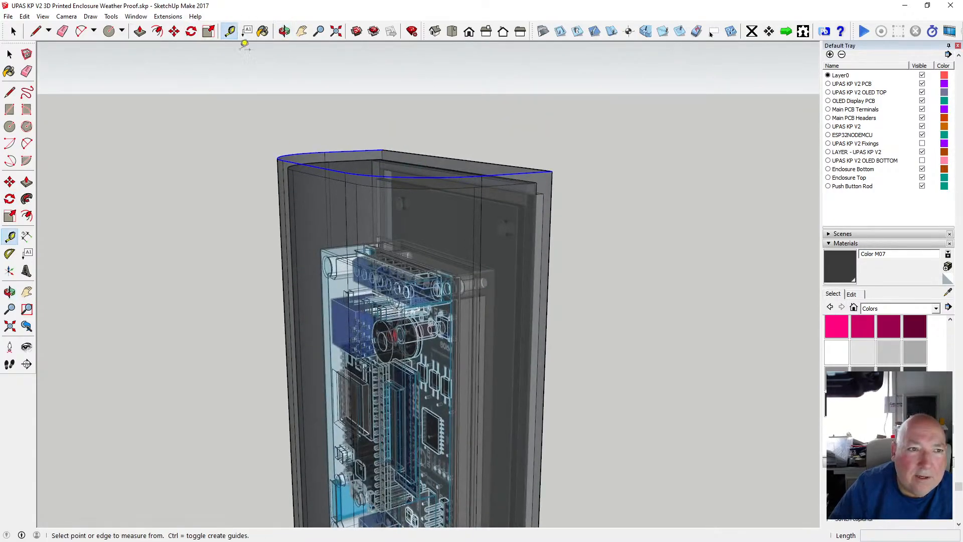
scroll(314, 163, "up", 2)
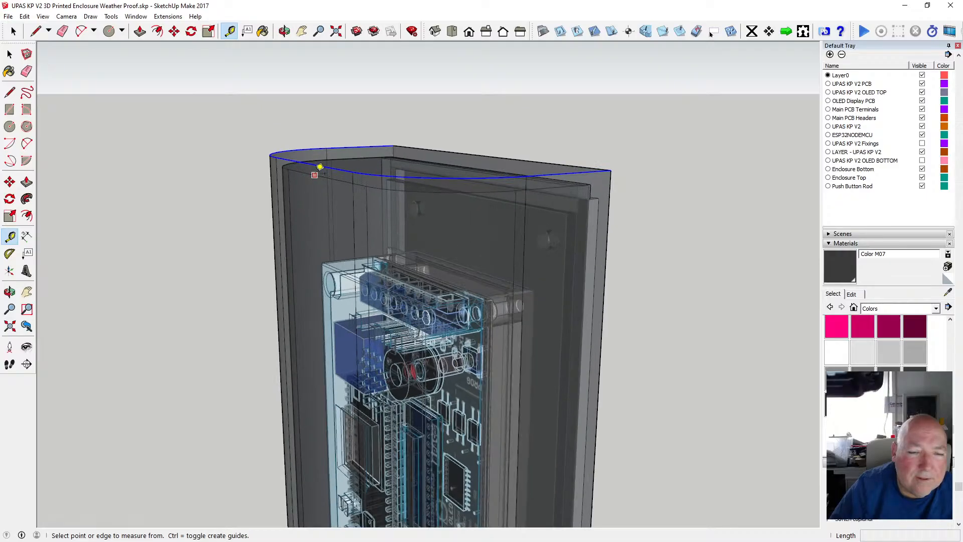
left_click(325, 161)
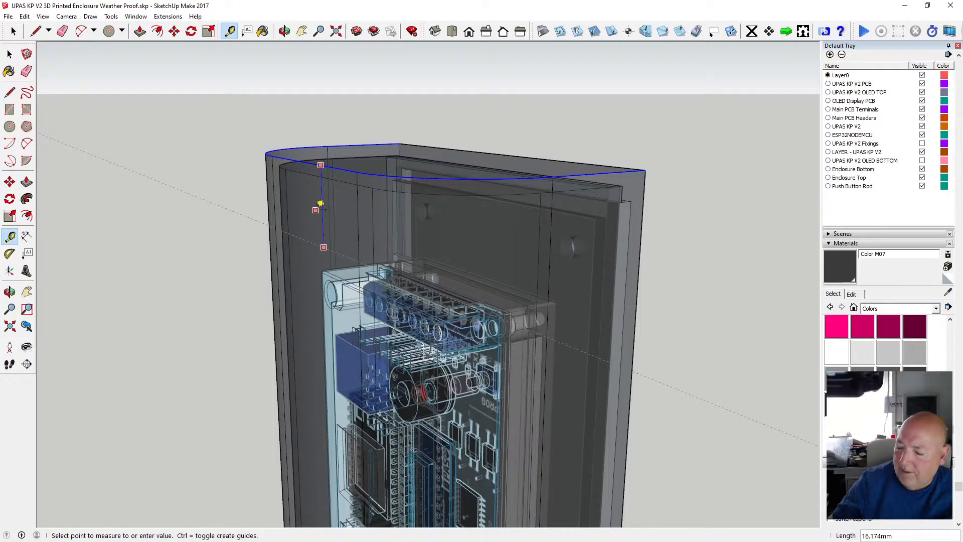
key("Return")
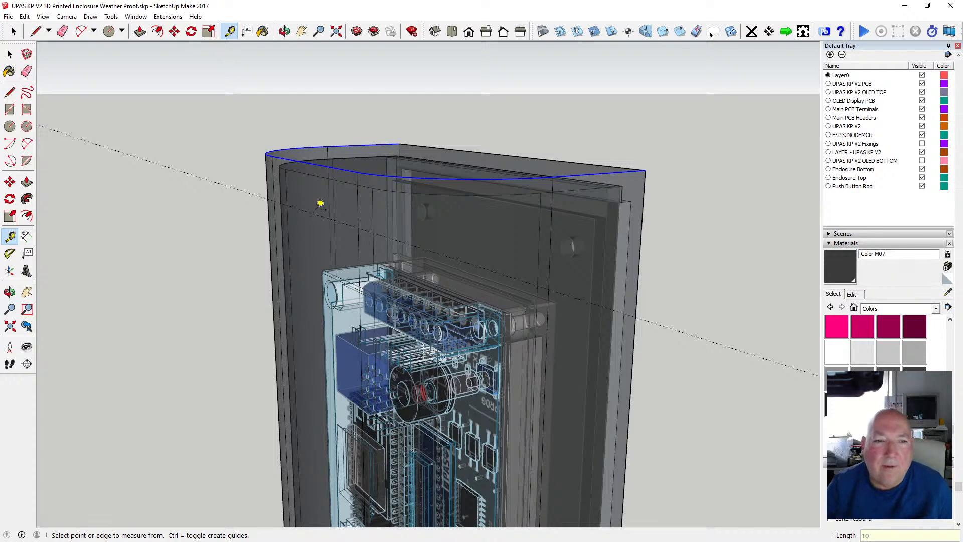
key("space")
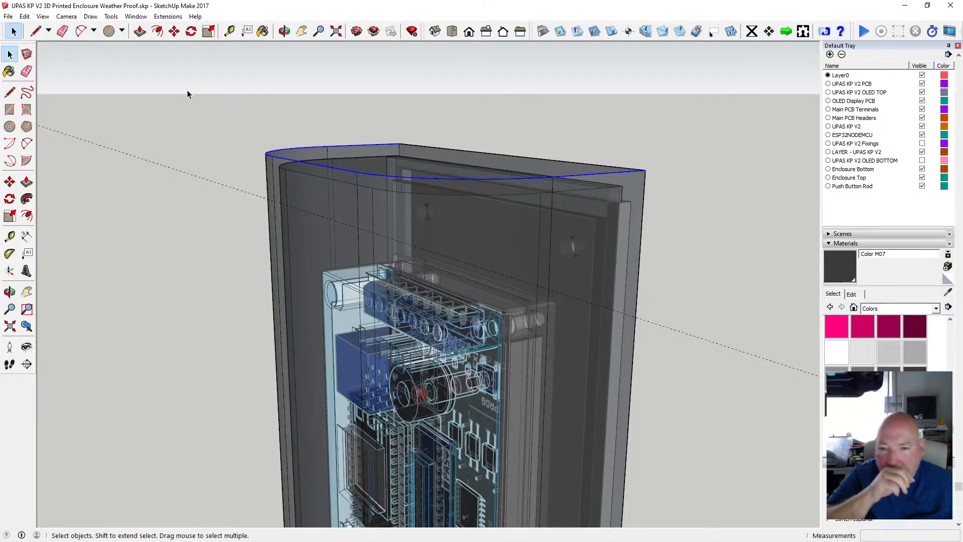
left_click(284, 31)
left_click_drag(281, 210, 300, 198)
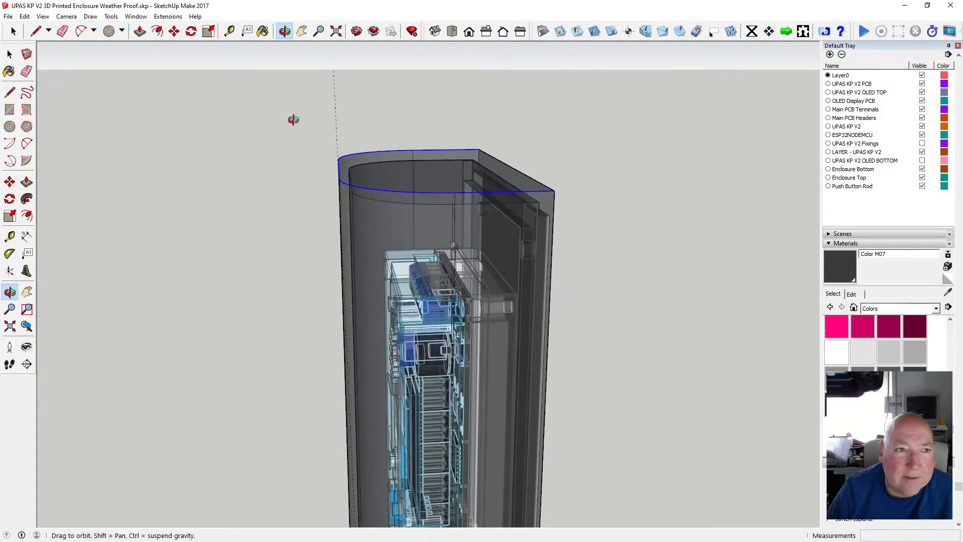
left_click(191, 31)
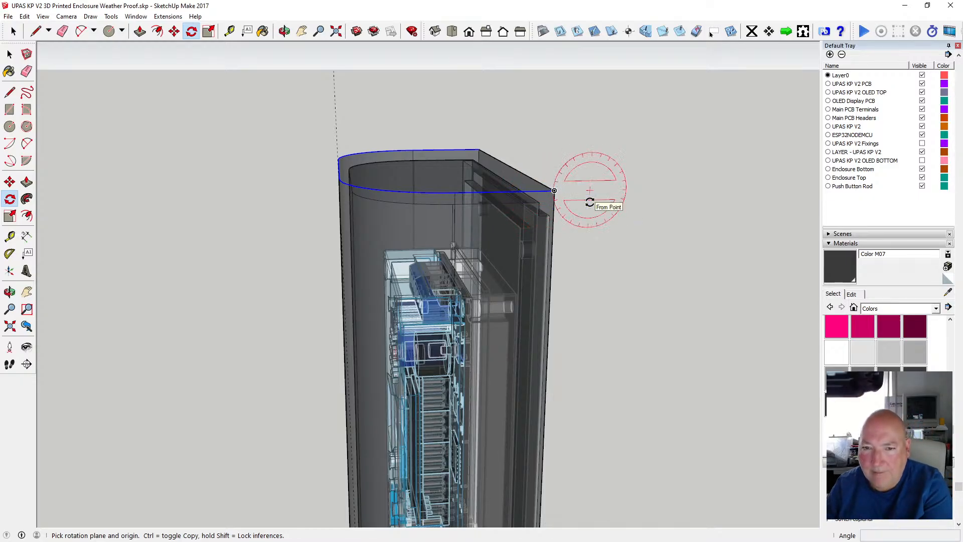
left_click(554, 191)
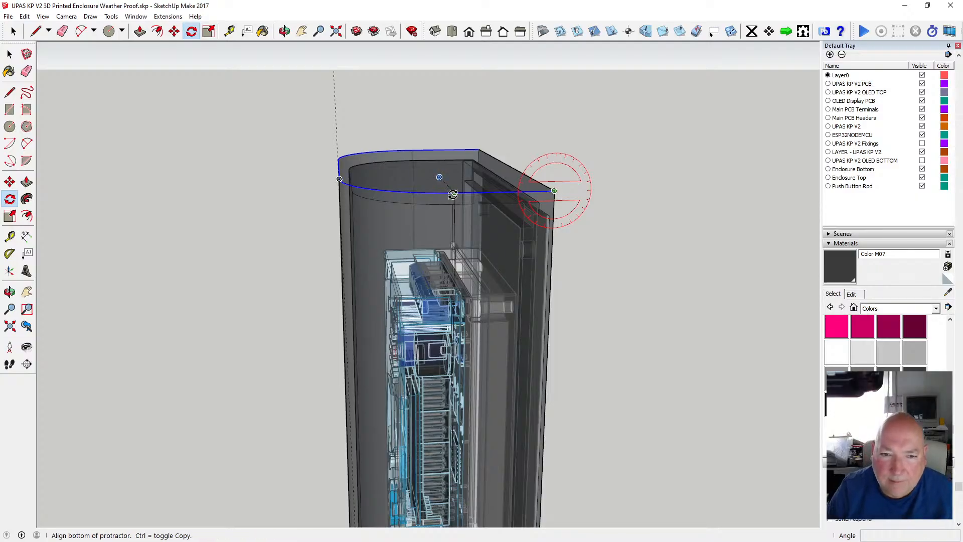
left_click(451, 193)
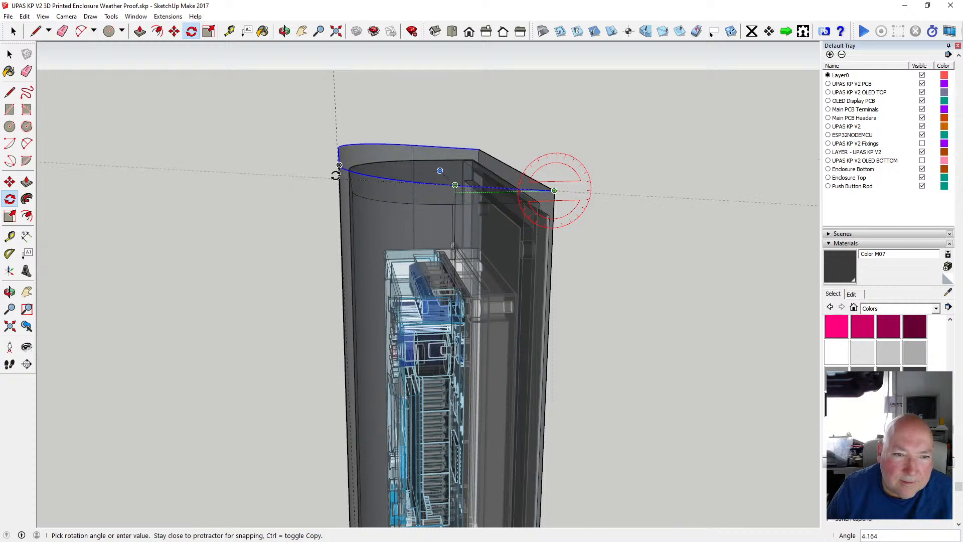
scroll(350, 232, "up", 5)
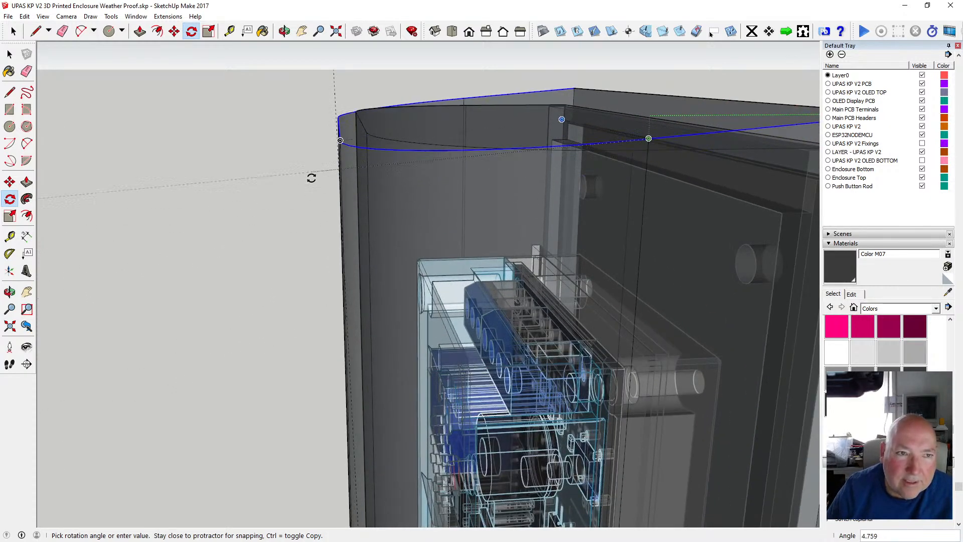
left_click(285, 31)
left_click_drag(269, 77, 318, 101)
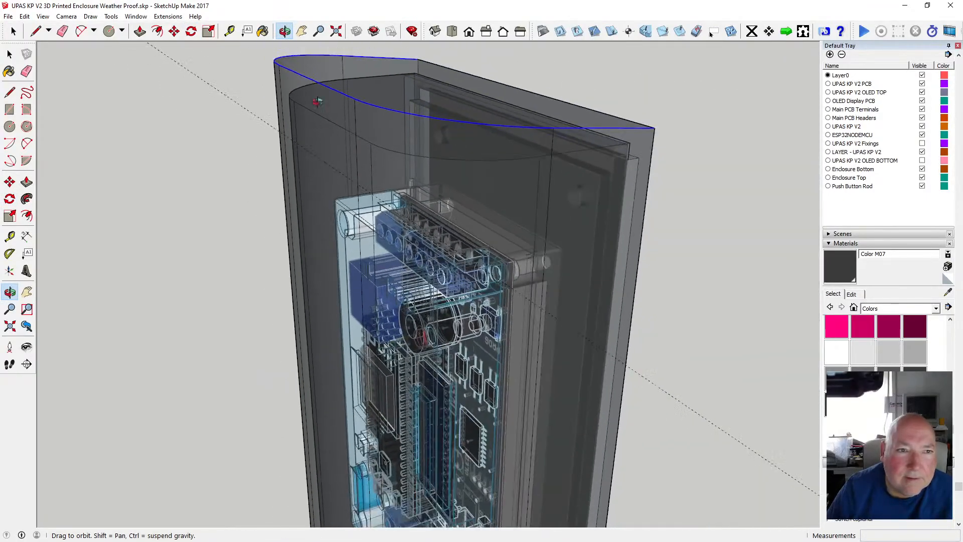
left_click(192, 31)
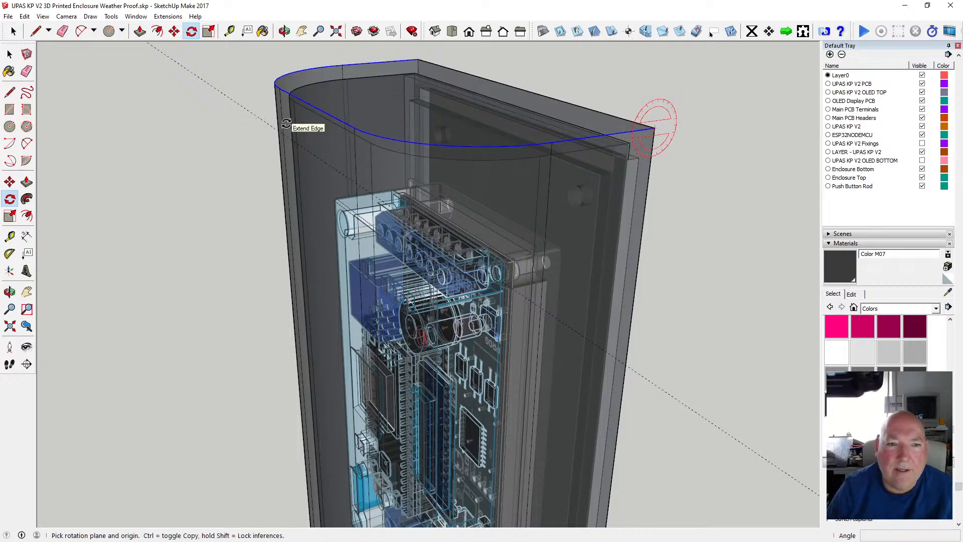
key("Escape")
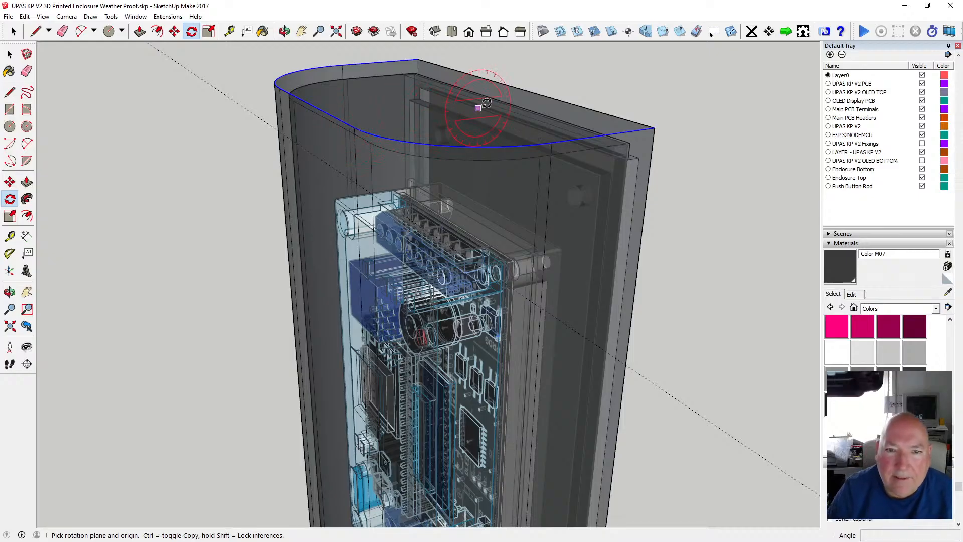
Rotate the selected top outline 15 degrees about the midpoint of the rear top edge, tilting its front side downward.
left_click(569, 102)
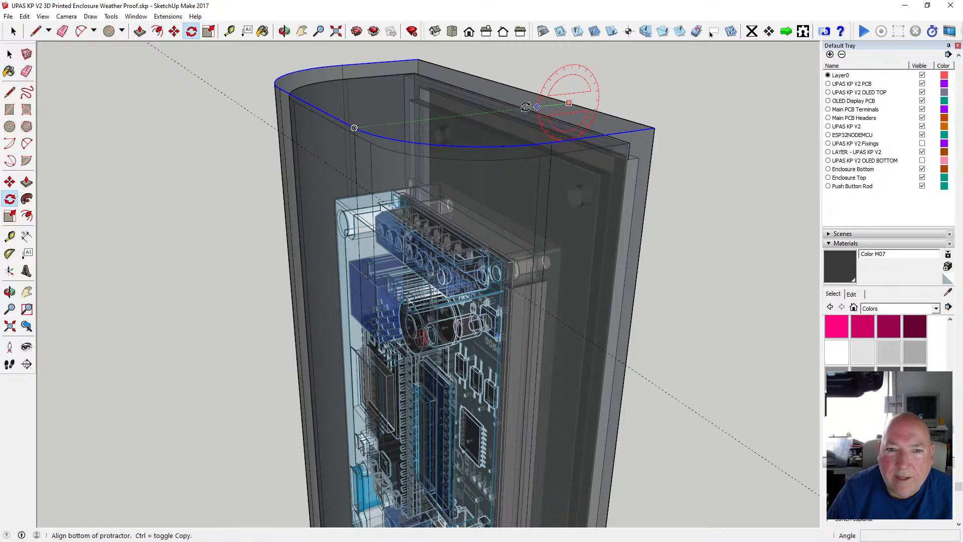
left_click(353, 128)
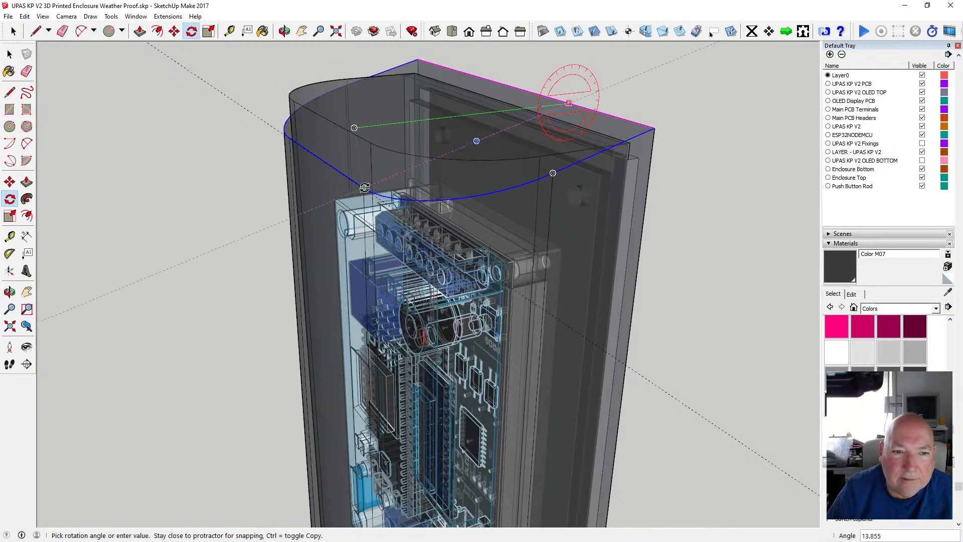
scroll(364, 188, "up", 3)
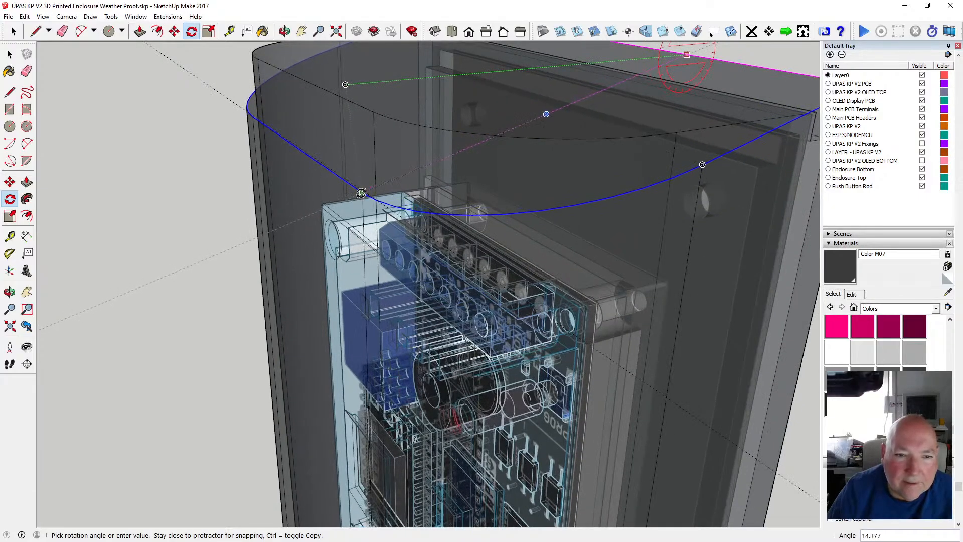
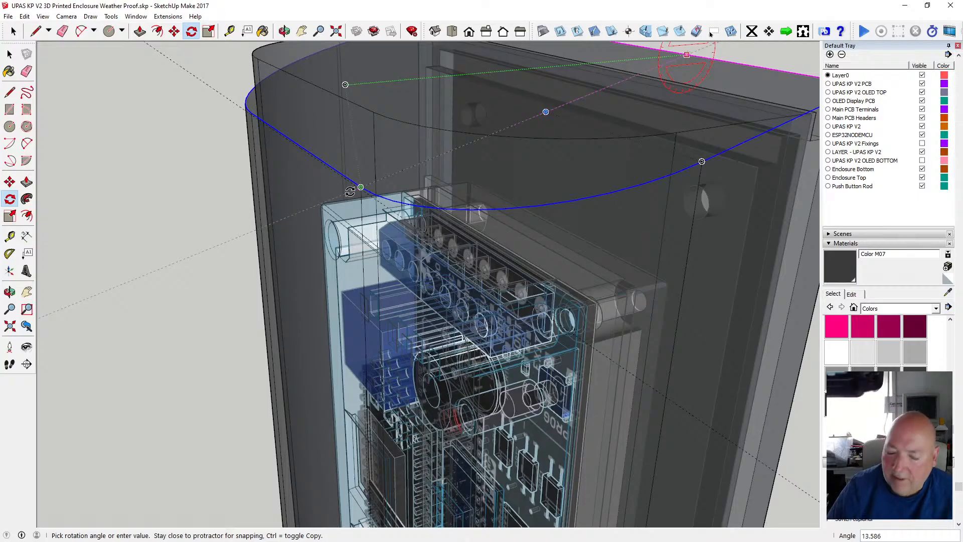
key("Return")
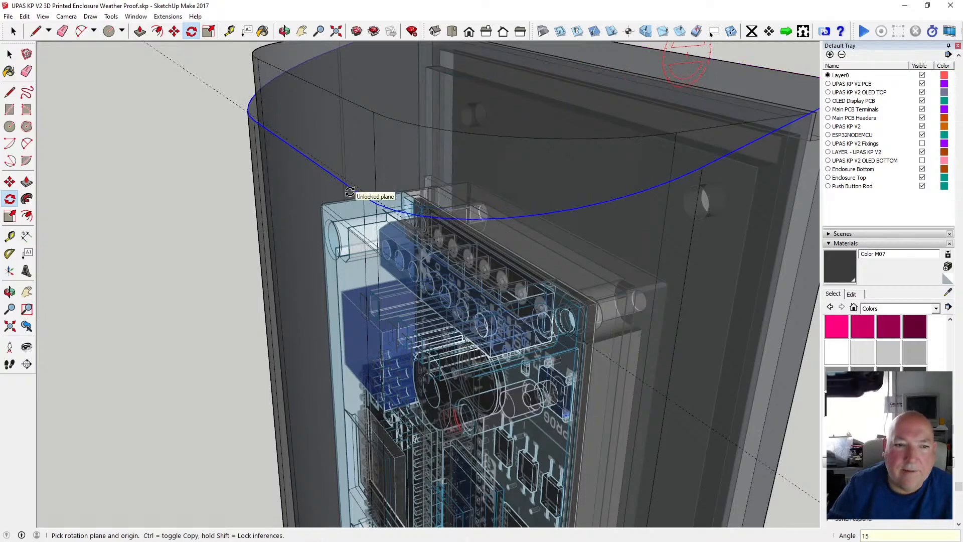
key("o")
left_click_drag(362, 242, 318, 185)
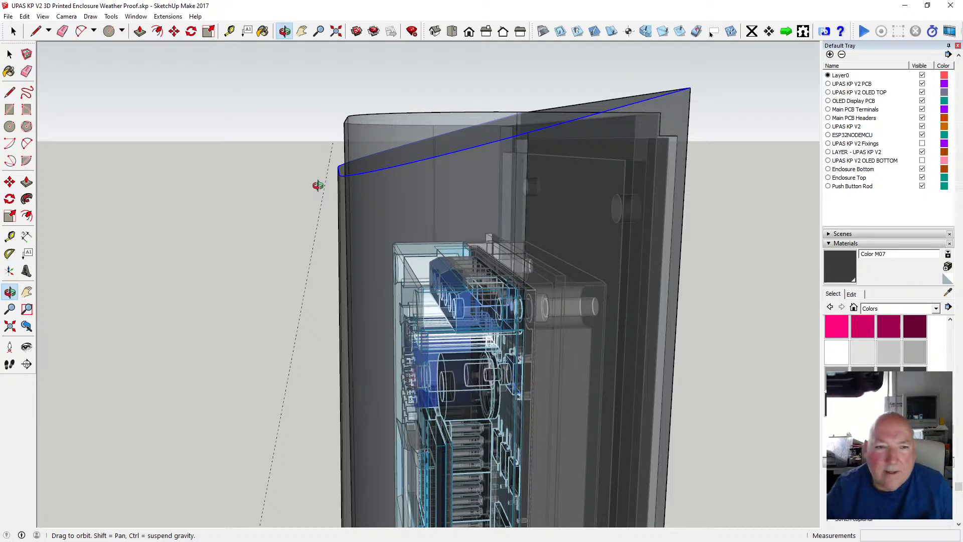
scroll(324, 186, "up", 3)
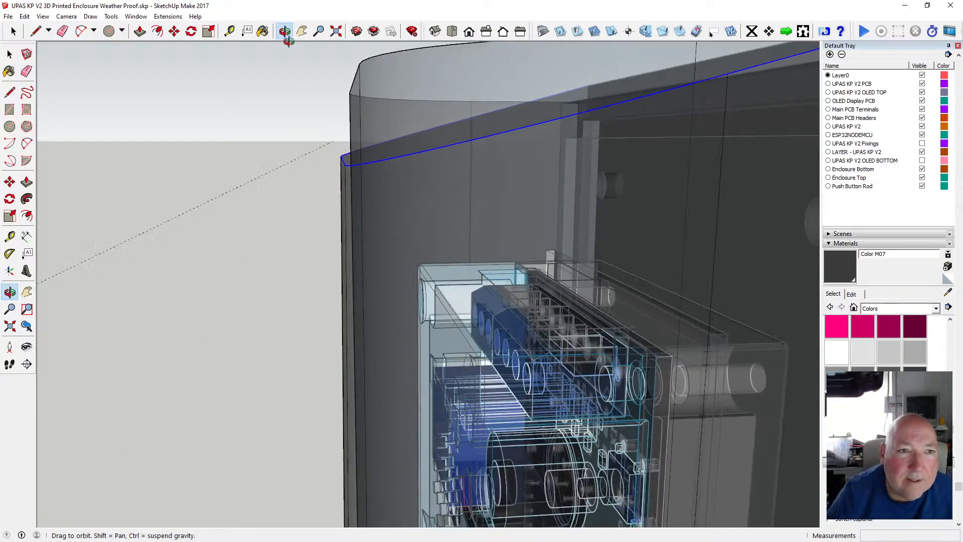
left_click_drag(308, 134, 339, 166)
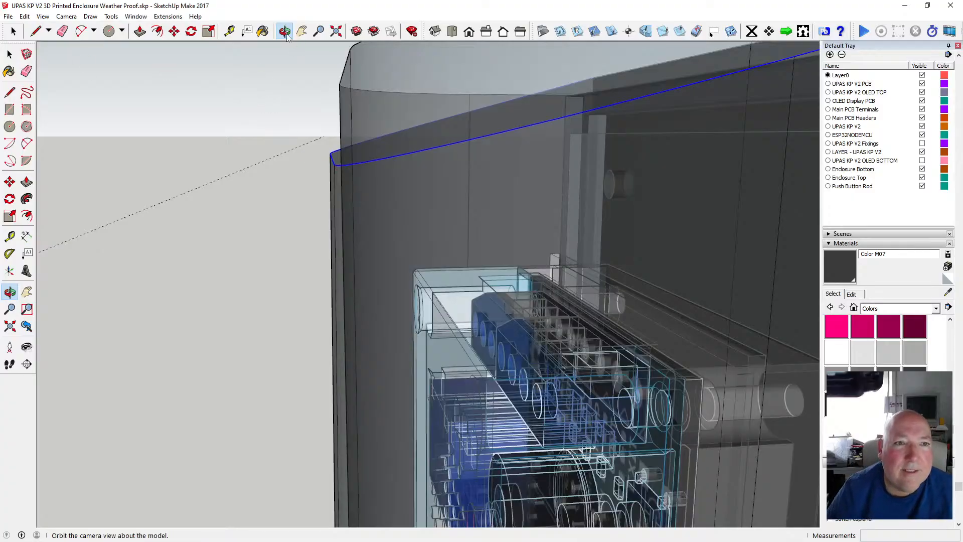
left_click_drag(310, 120, 348, 148)
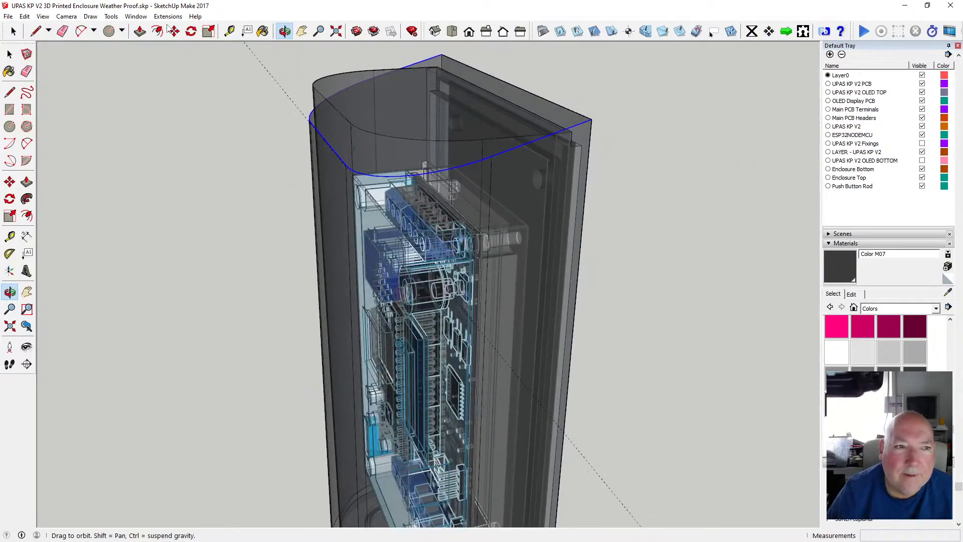
left_click(10, 54)
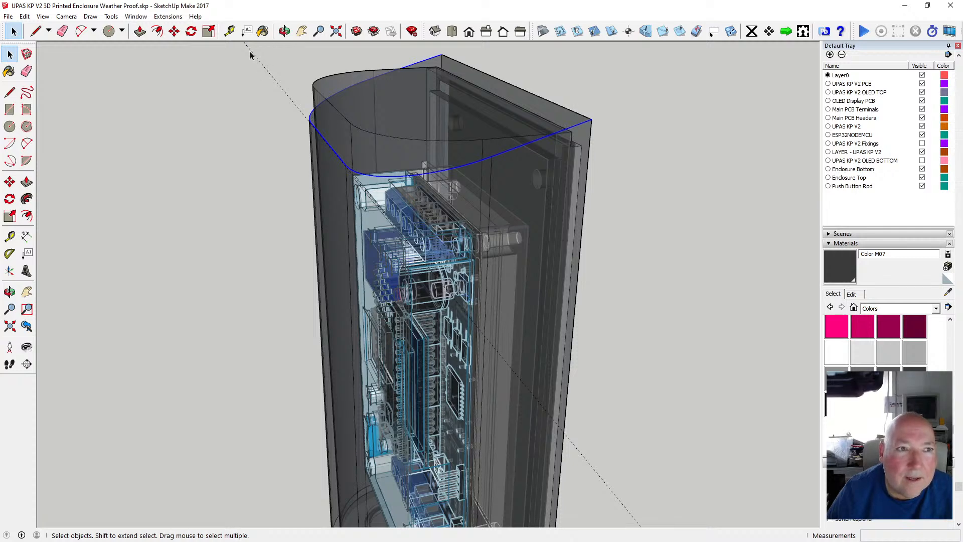
scroll(317, 156, "up", 6)
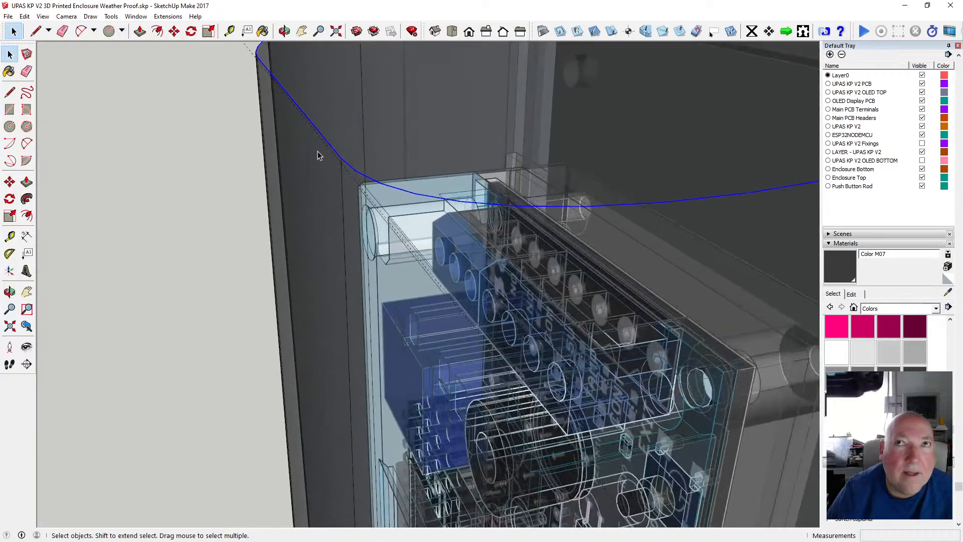
mouse_move(277, 48)
middle_mouse_down()
mouse_move(279, 75)
mouse_move(281, 63)
middle_mouse_up()
left_click_drag(282, 69, 282, 78)
key("m")
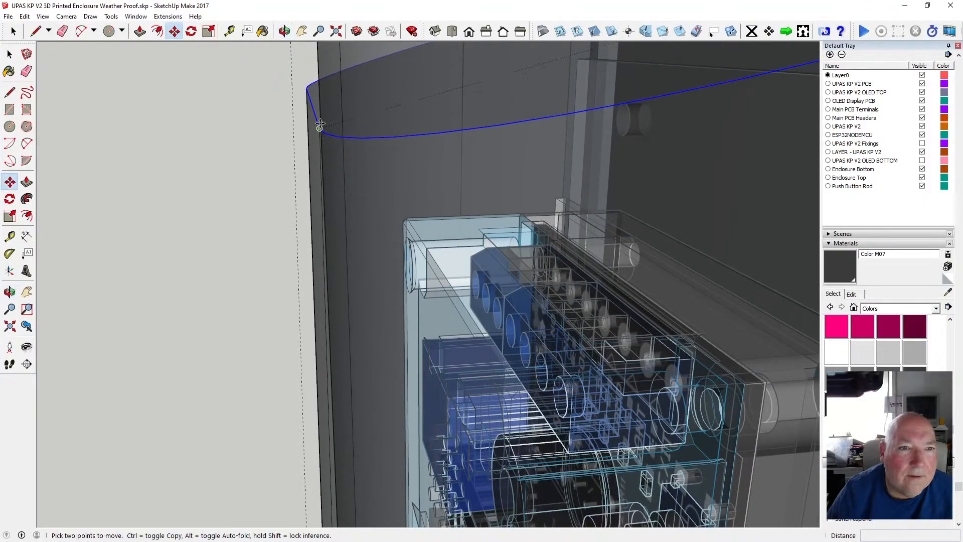
left_click(310, 104)
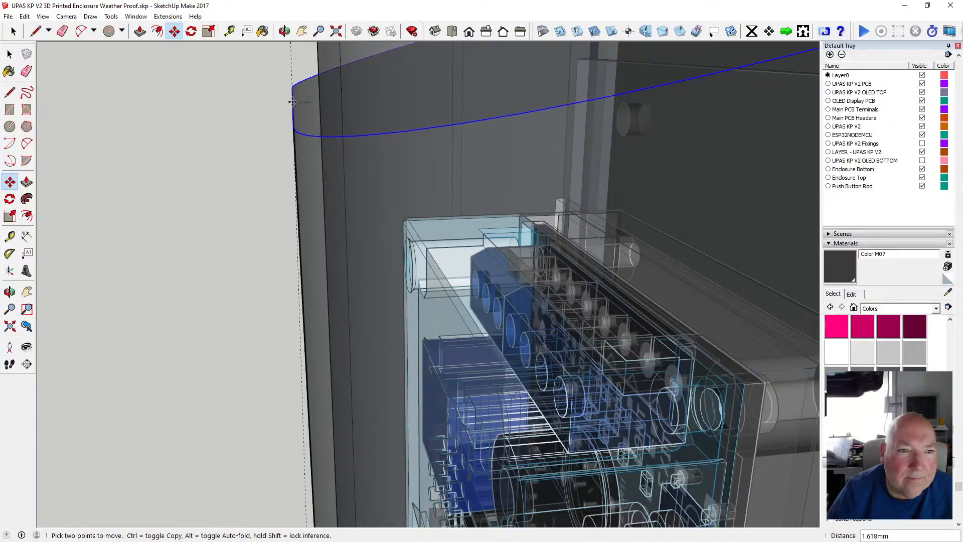
key("Escape")
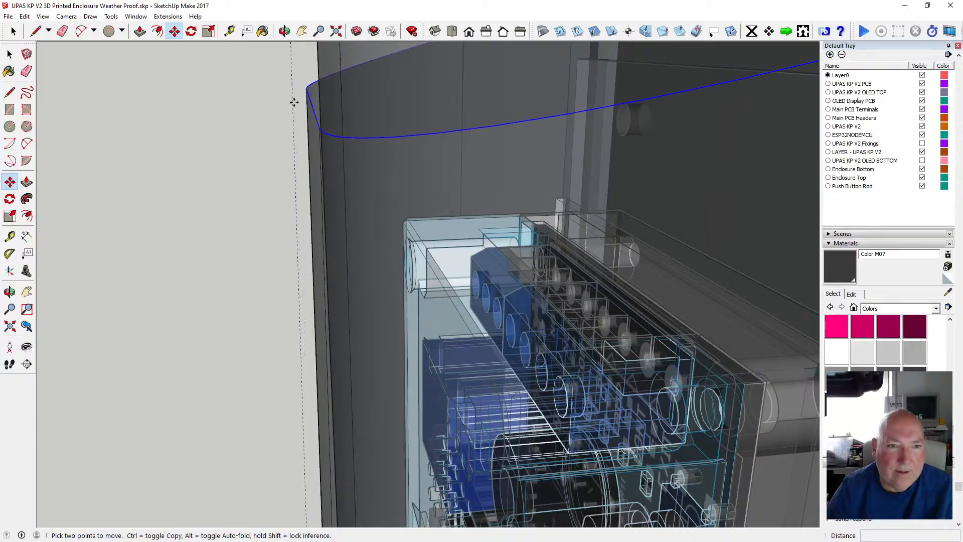
Draw a line about 12 mm long outward along the green axis from the midpoint of the tilted outline's front edge.
left_click(284, 32)
left_click_drag(280, 118, 221, 144)
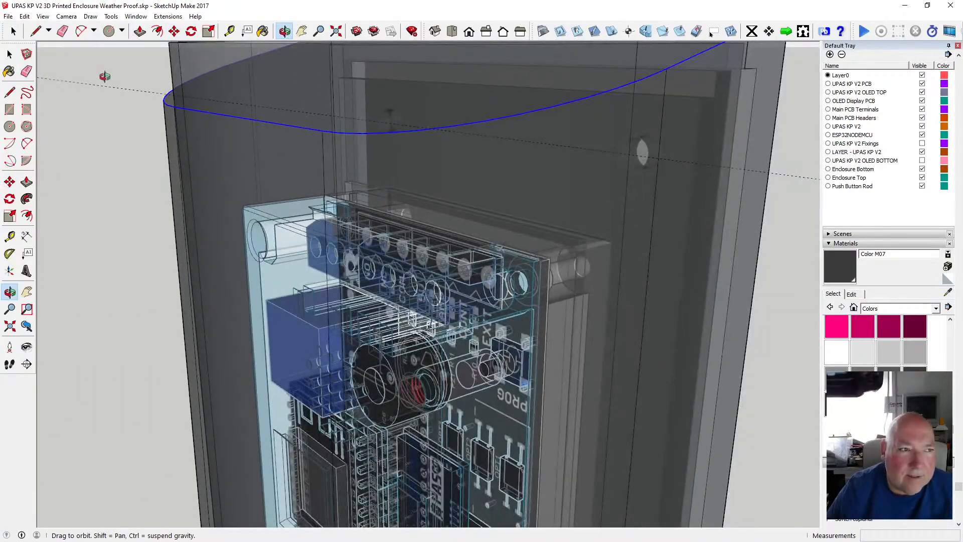
key("l")
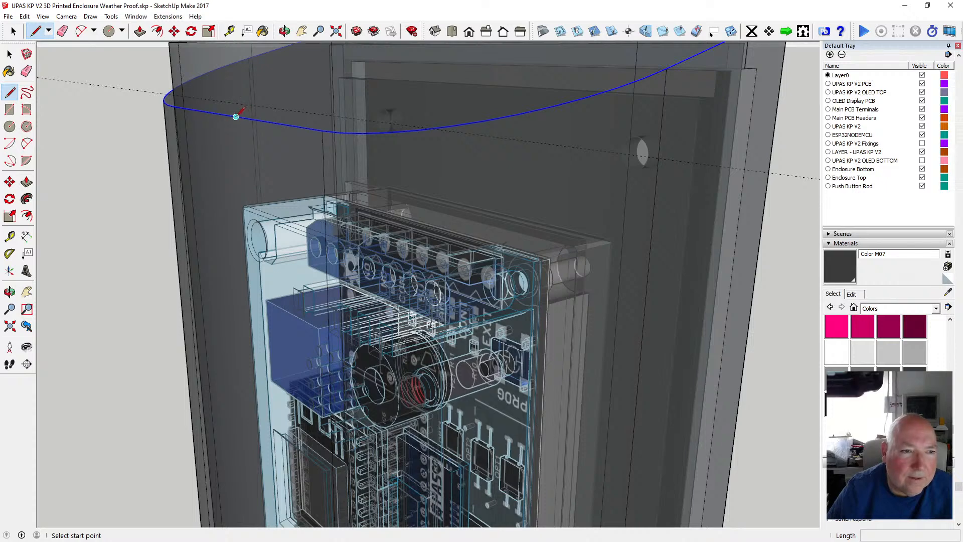
left_click(236, 117)
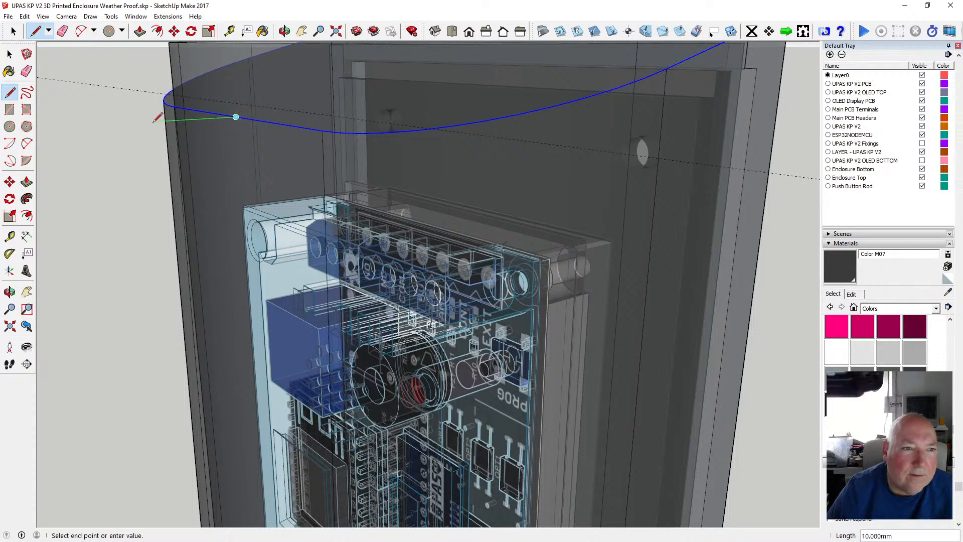
left_click(140, 123)
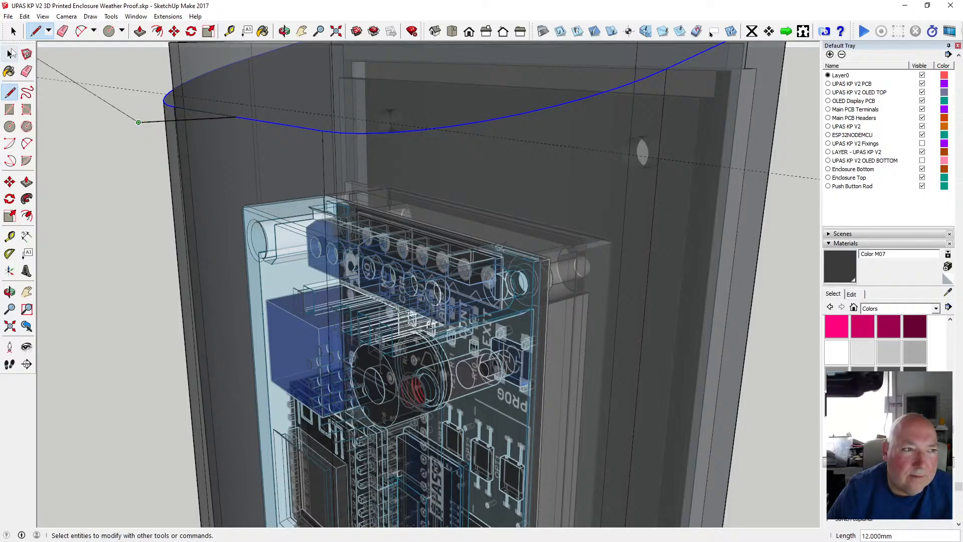
key("space")
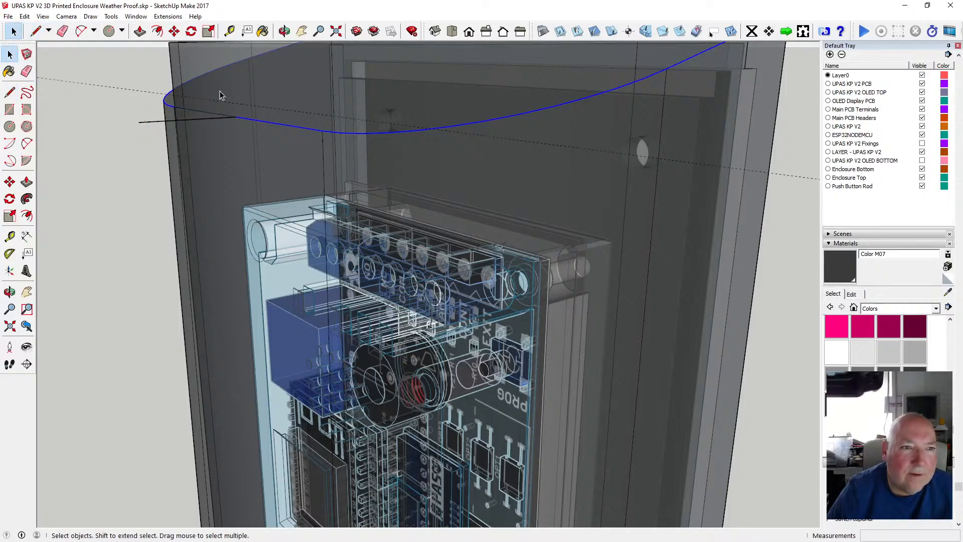
left_click(285, 31)
mouse_move(231, 88)
left_mouse_down()
mouse_move(174, 96)
mouse_move(176, 80)
mouse_move(212, 86)
left_mouse_up()
left_click(10, 92)
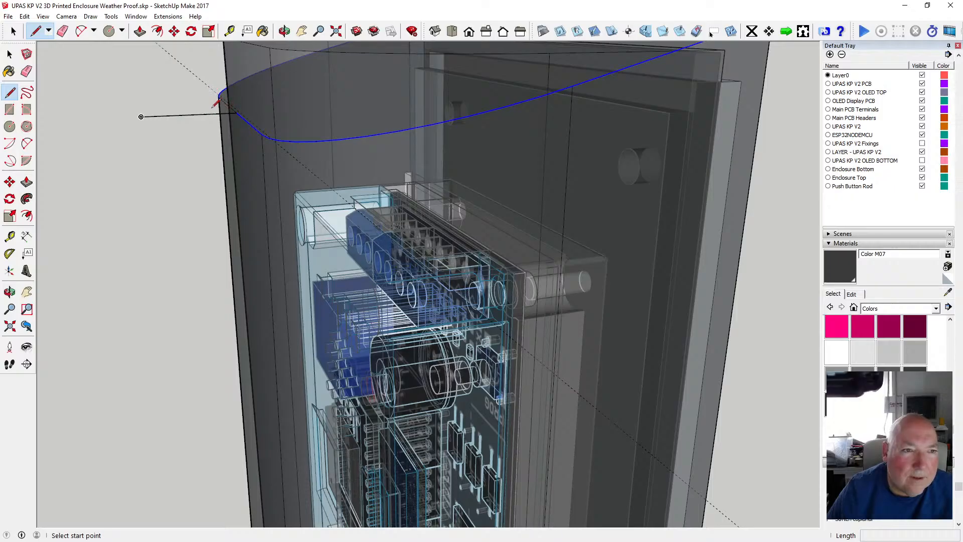
left_click(284, 31)
left_click_drag(276, 91, 469, 123)
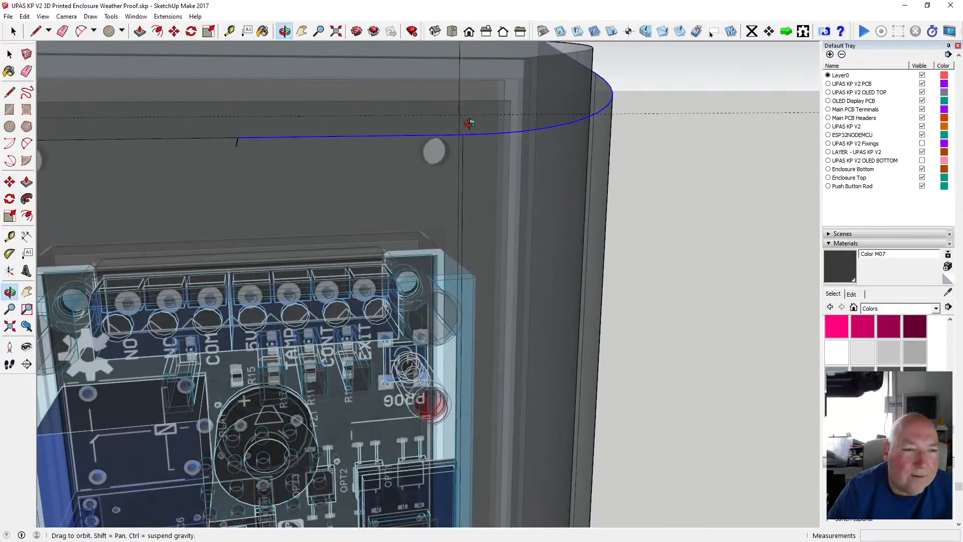
Try to draw a vertical line from the front guide line down to the short outward line at the tilted outline's front edge.
left_click(10, 92)
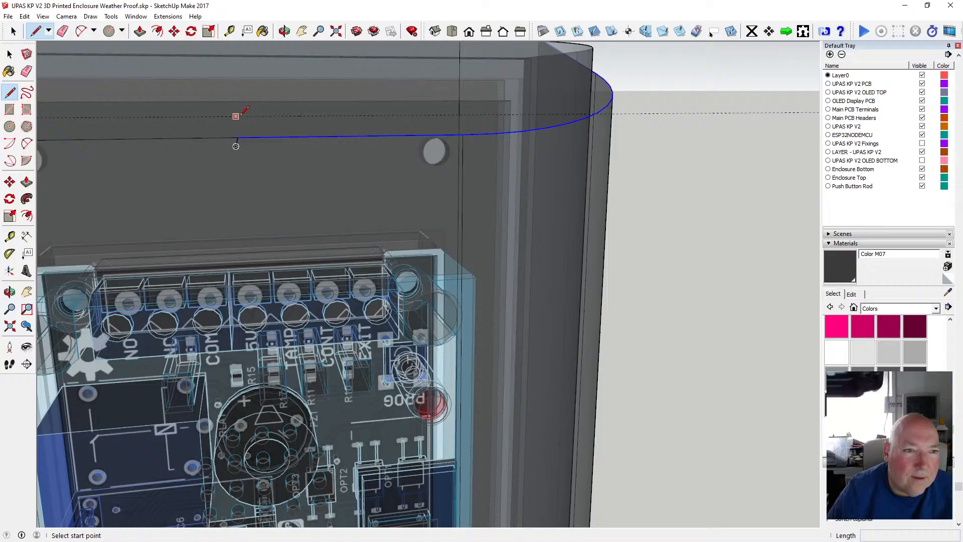
left_click(236, 115)
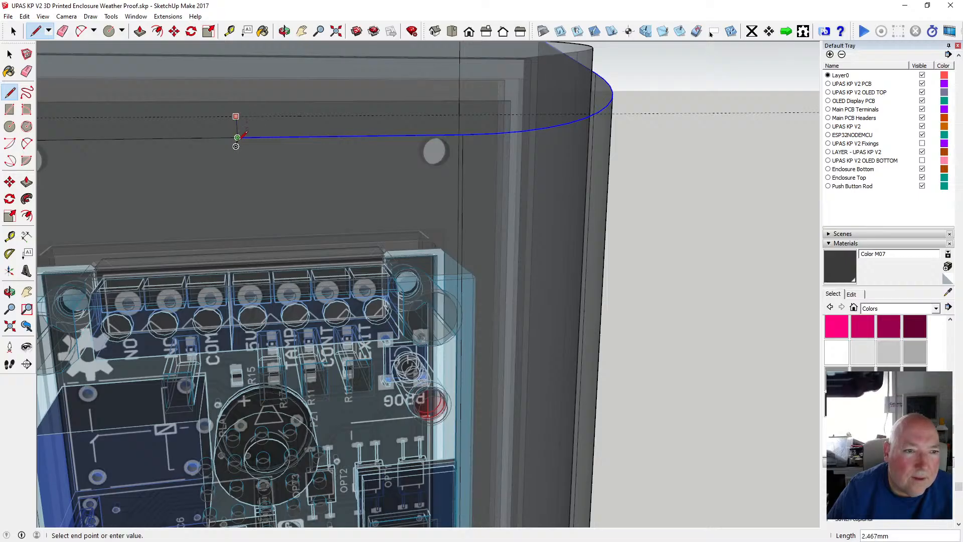
scroll(236, 147, "up", 5)
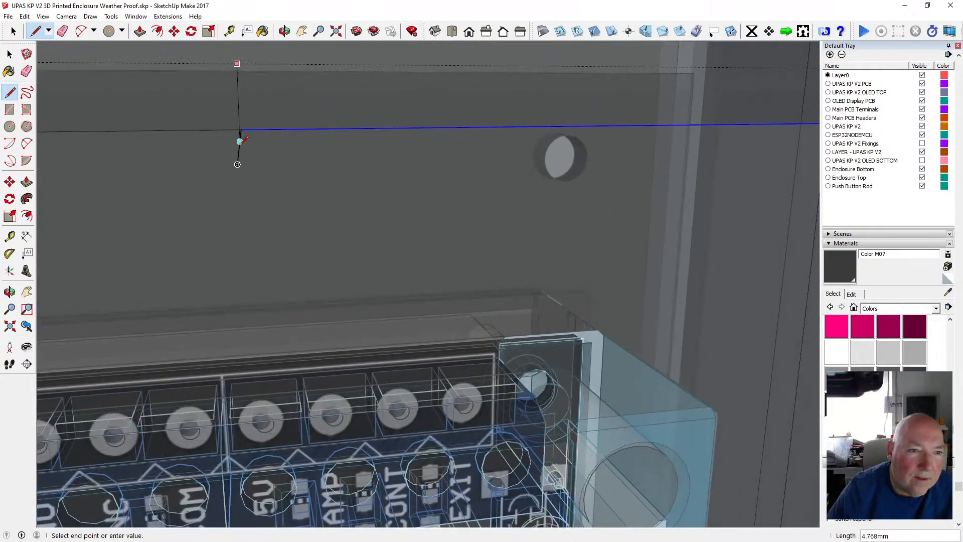
left_click(285, 31)
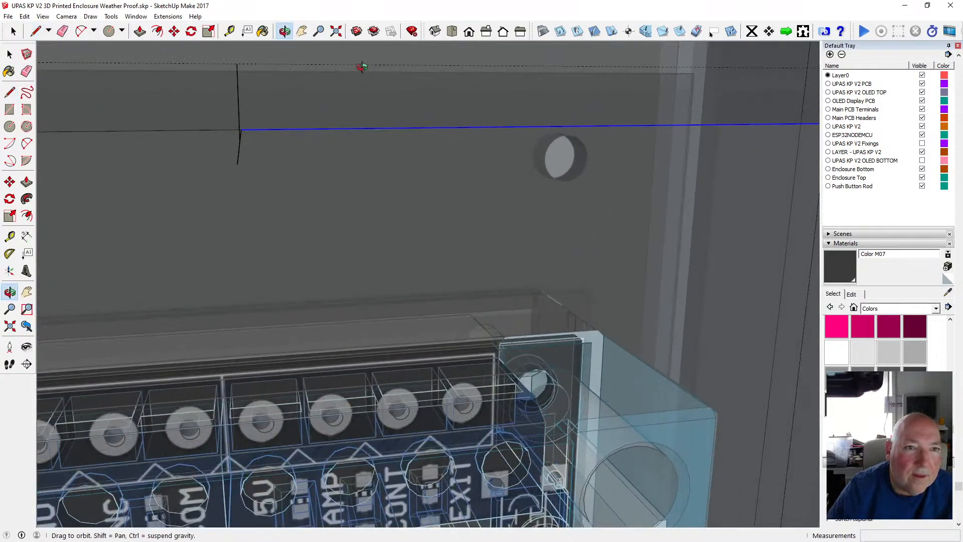
left_click_drag(362, 64, 280, 105)
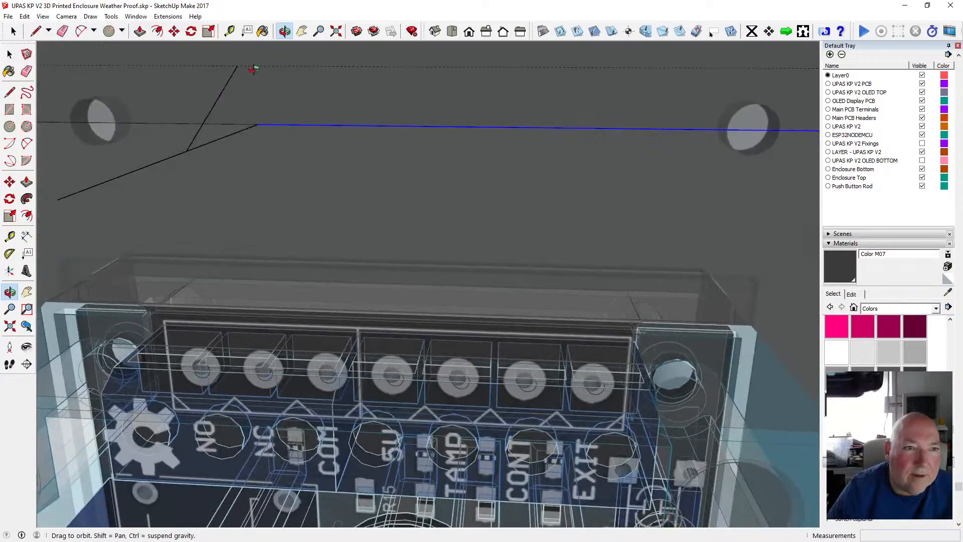
Draw a vertical line about 1.9 mm long from the guide line down to the outward line.
left_click(10, 93)
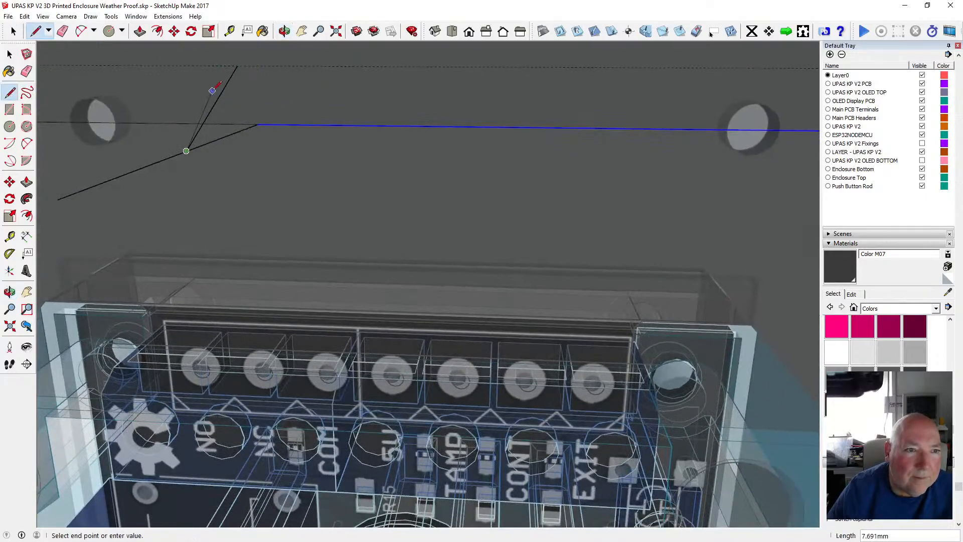
left_click(237, 66)
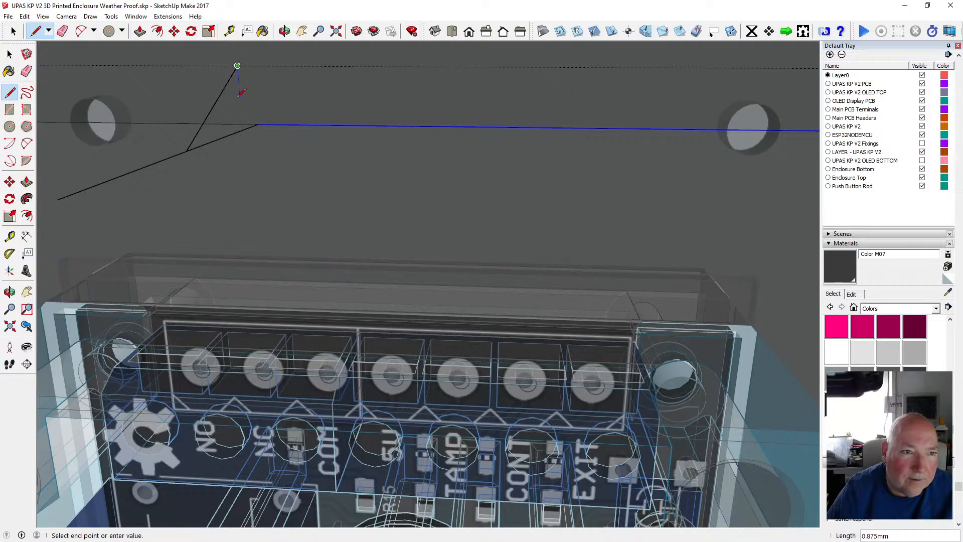
left_click(243, 130)
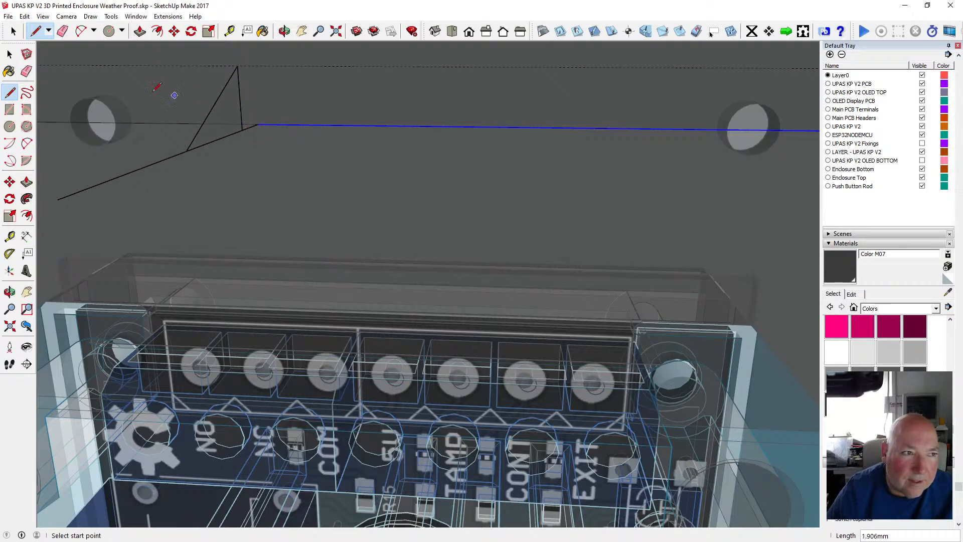
Delete the slanted line and the leftover outward line segments, keeping only the short vertical line.
key("space")
left_click(219, 104)
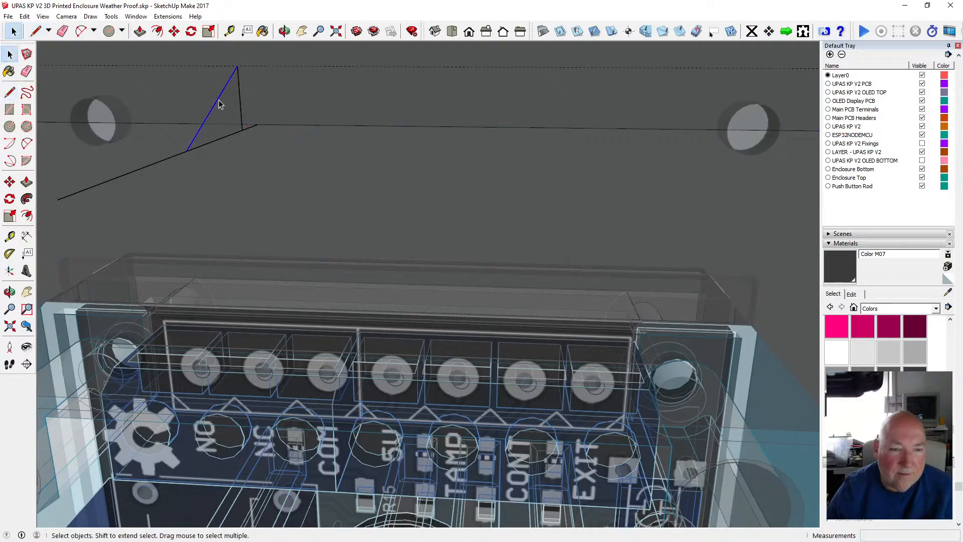
left_click(225, 137)
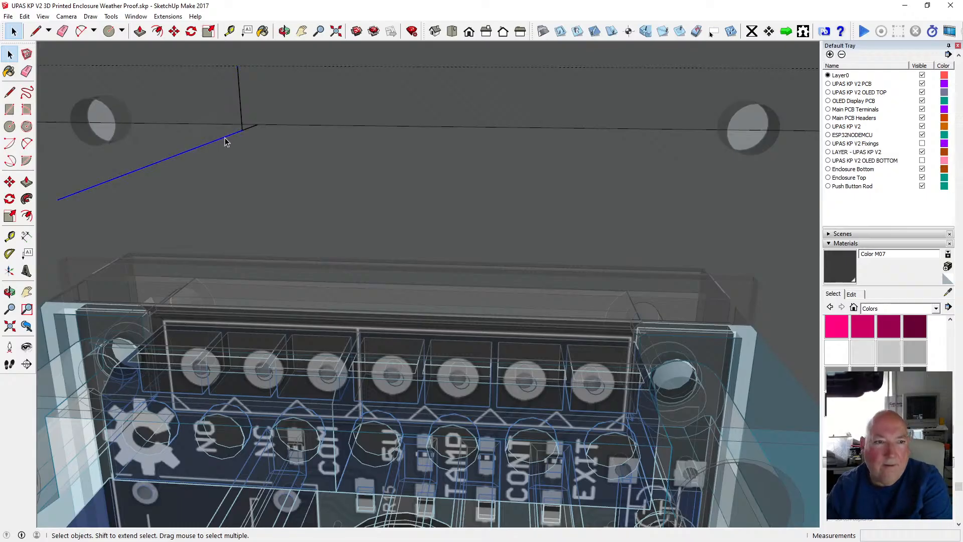
key("Delete")
left_click(251, 128)
Select the edges of the tilted outer outline on the enclosure's top.
left_click(284, 32)
left_click_drag(326, 124, 380, 115)
left_click_drag(483, 194, 211, 178)
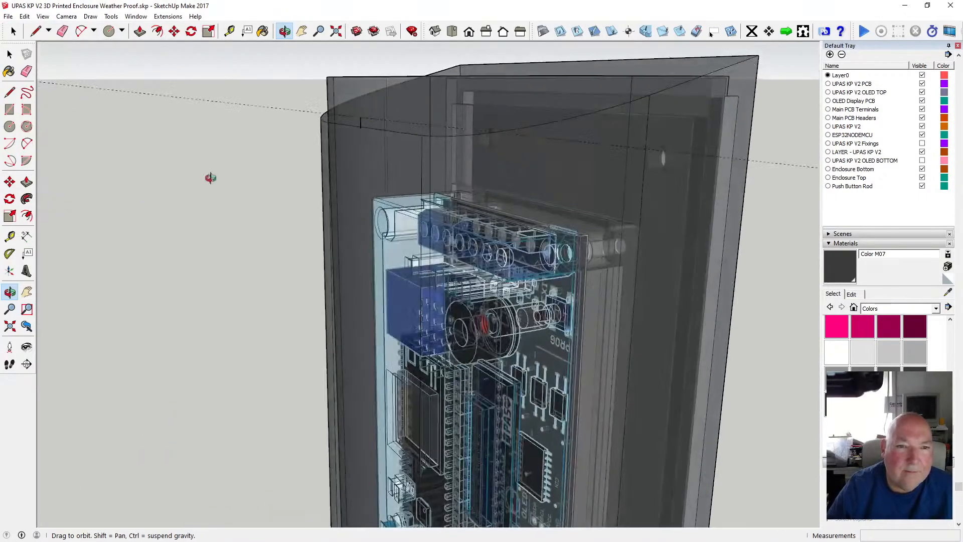
left_click_drag(423, 199, 421, 161)
scroll(352, 179, "down", 5)
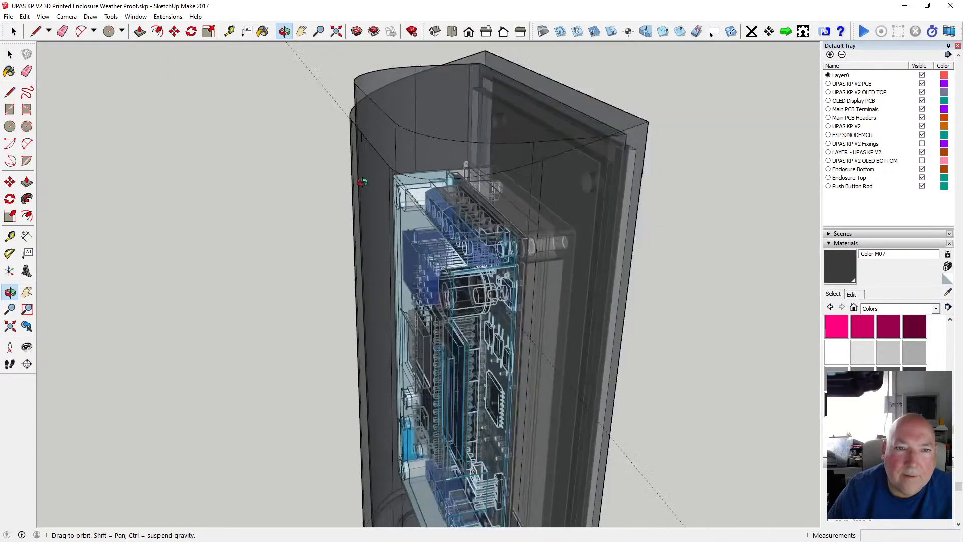
left_click(10, 55)
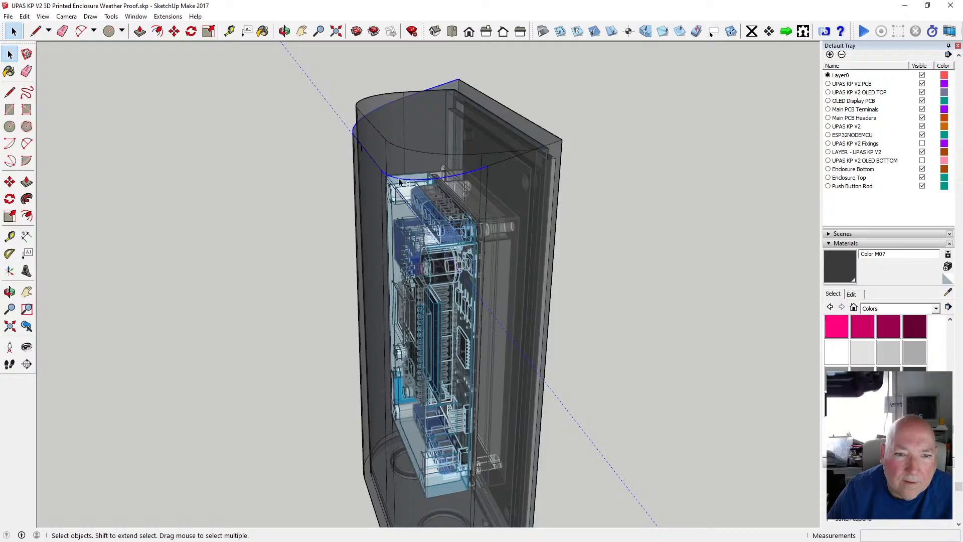
scroll(368, 162, "up", 8)
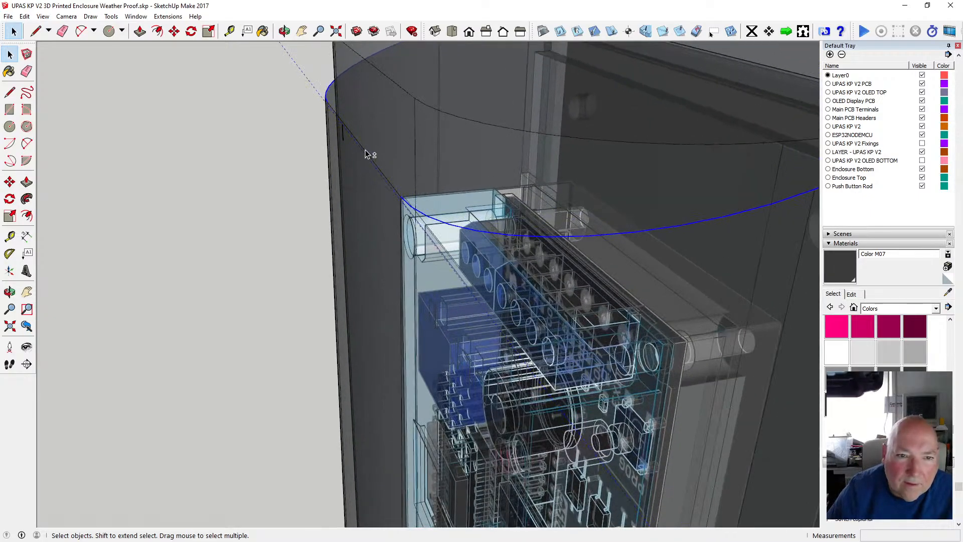
scroll(338, 127, "up", 2)
scroll(339, 128, "up", 3)
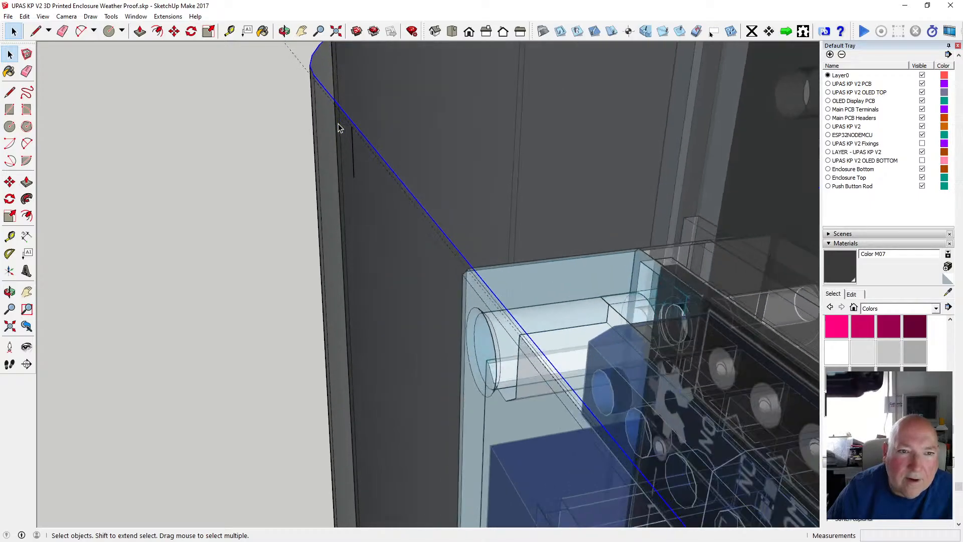
Move the selected tilted outline about 1.6 mm from its front edge to the lower endpoint of the short vertical line.
left_click(174, 31)
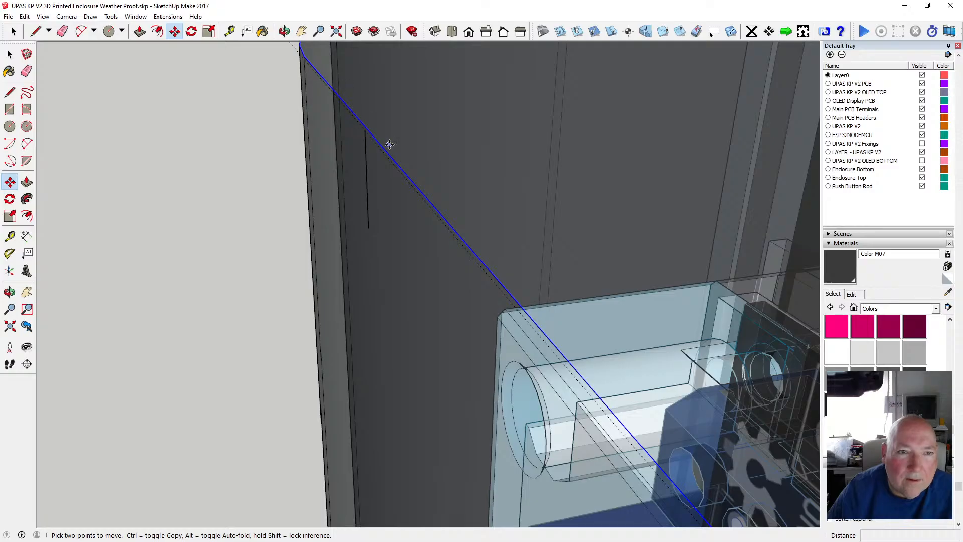
left_click(284, 32)
left_click_drag(362, 106, 334, 110)
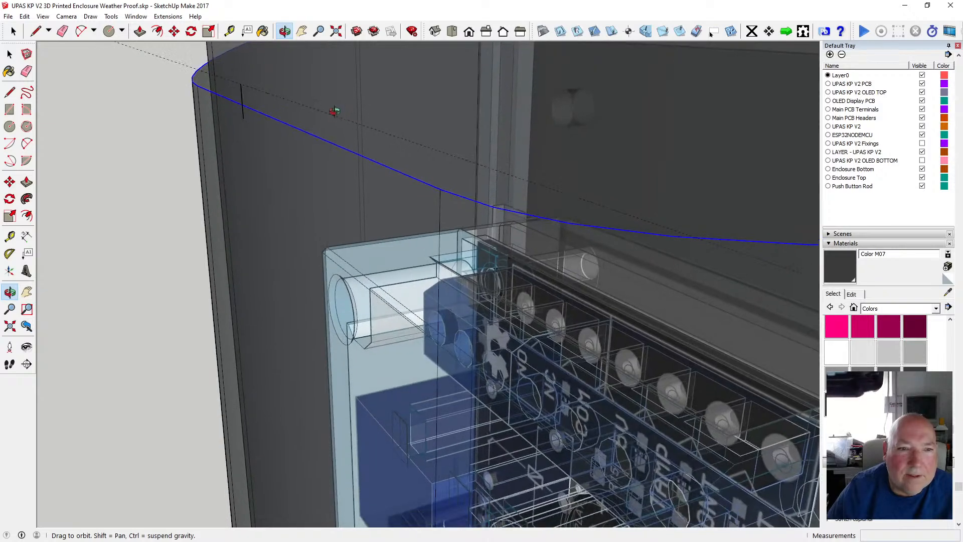
key("m")
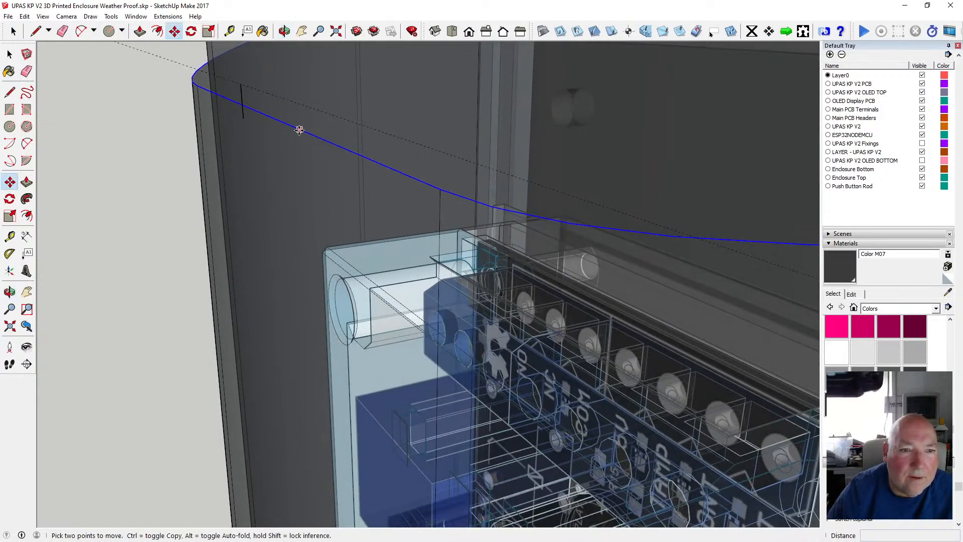
left_click(271, 117)
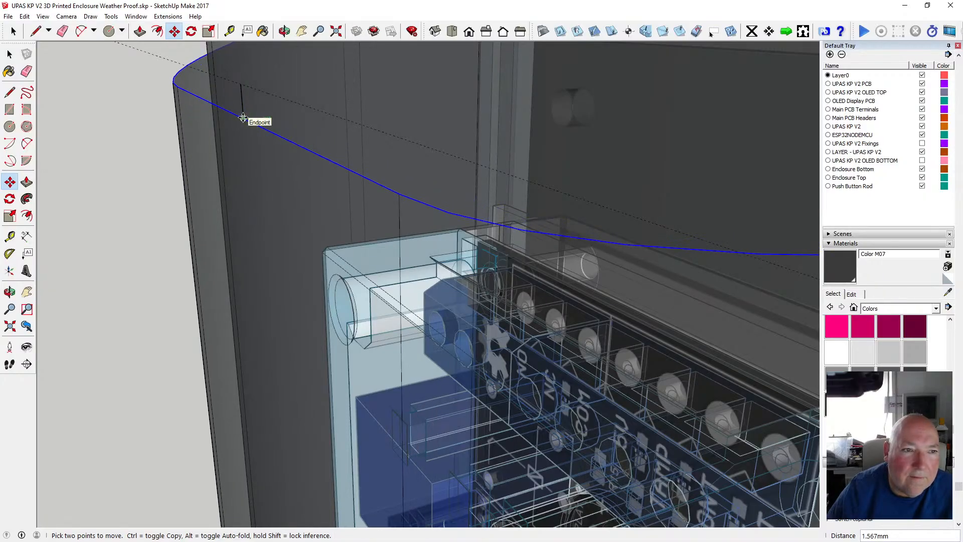
left_click(243, 117)
Select the curved and straight front edges of the enclosure's flat inner top outline.
left_click(284, 31)
left_click_drag(285, 122, 348, 135)
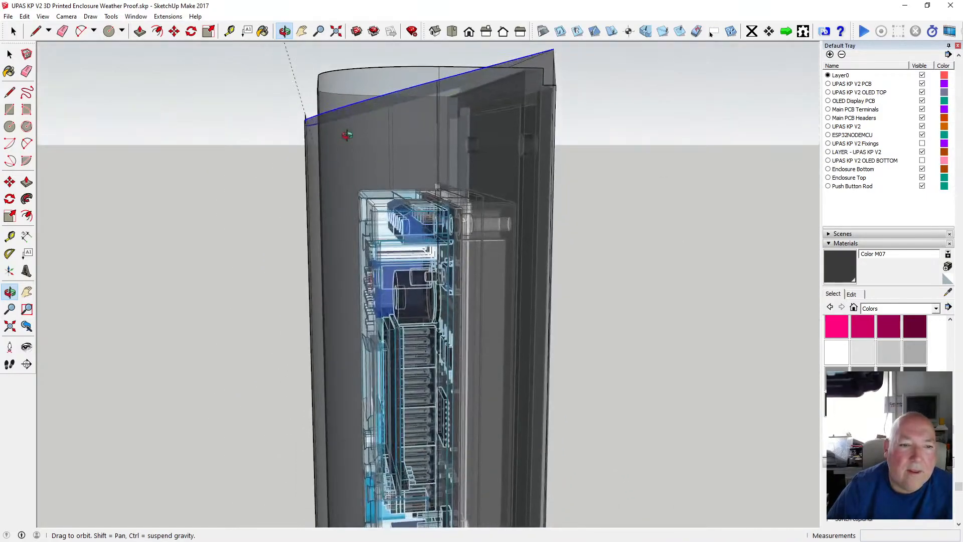
scroll(361, 176, "down", 6)
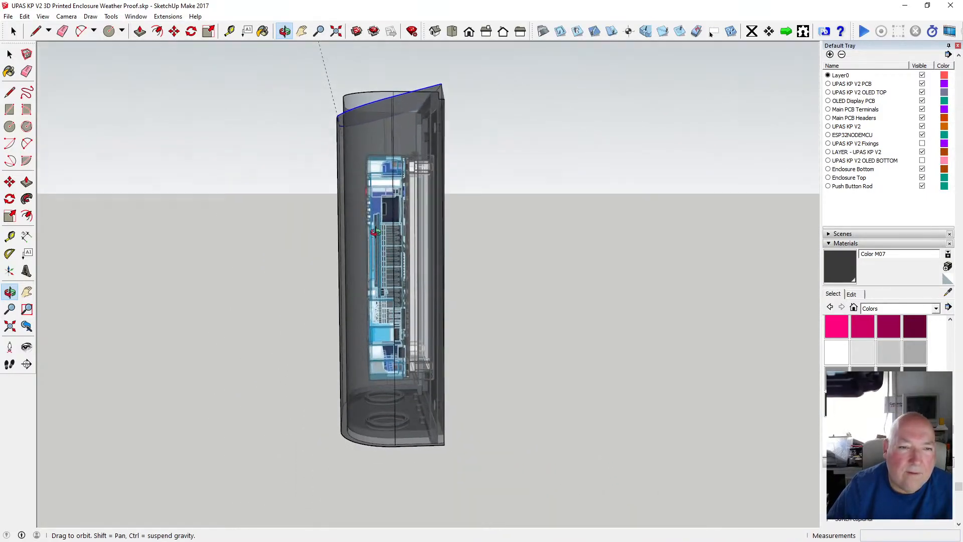
left_click_drag(376, 231, 417, 292)
scroll(356, 117, "up", 3)
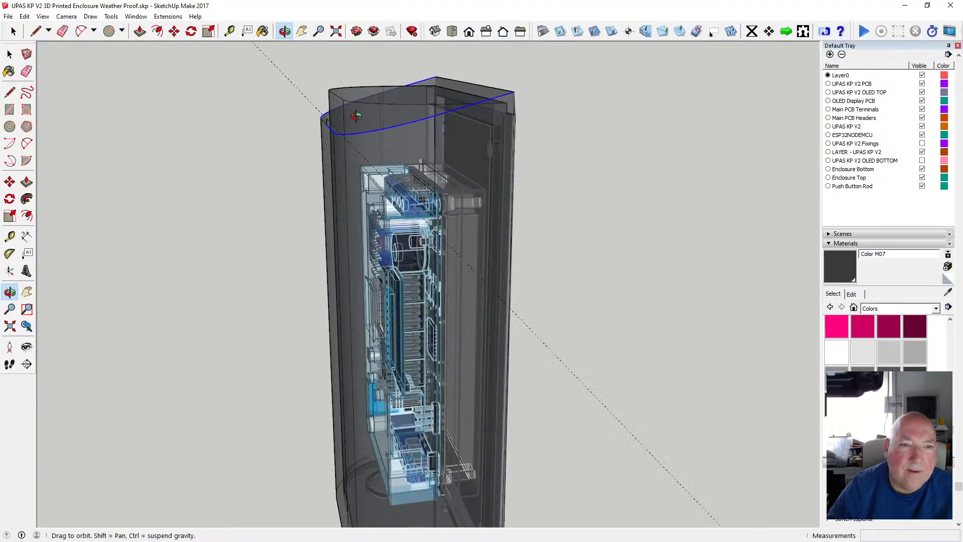
scroll(356, 116, "up", 4)
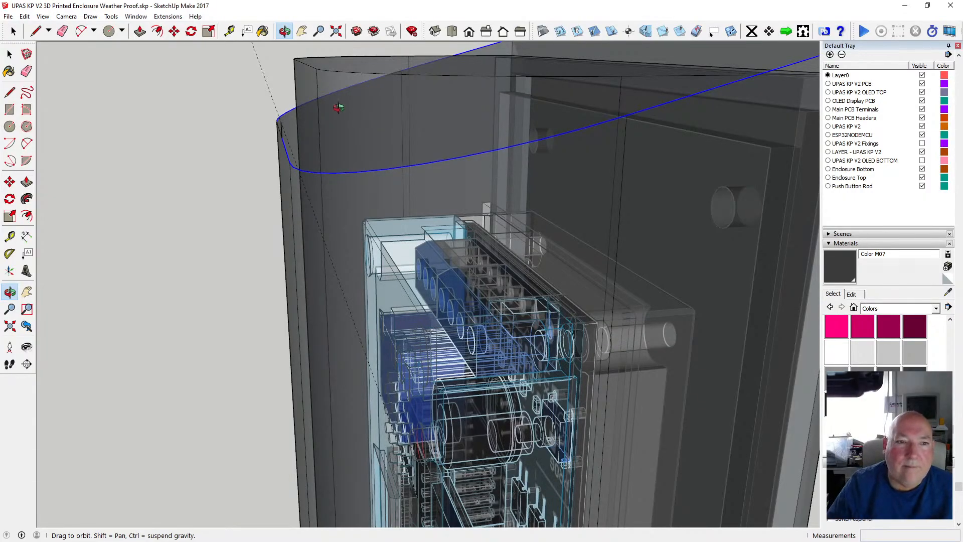
left_click(10, 54)
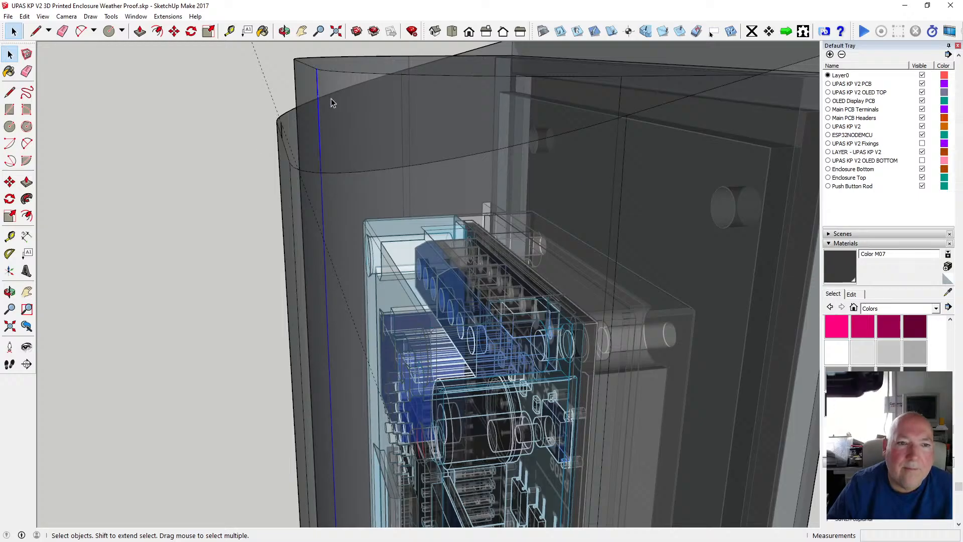
scroll(287, 207, "down", 3)
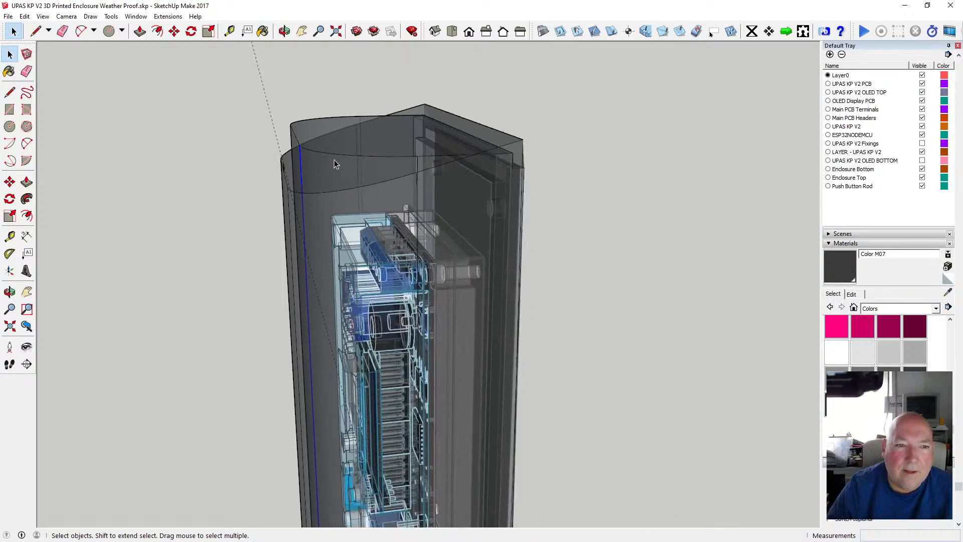
scroll(334, 158, "up", 2)
scroll(297, 151, "up", 2)
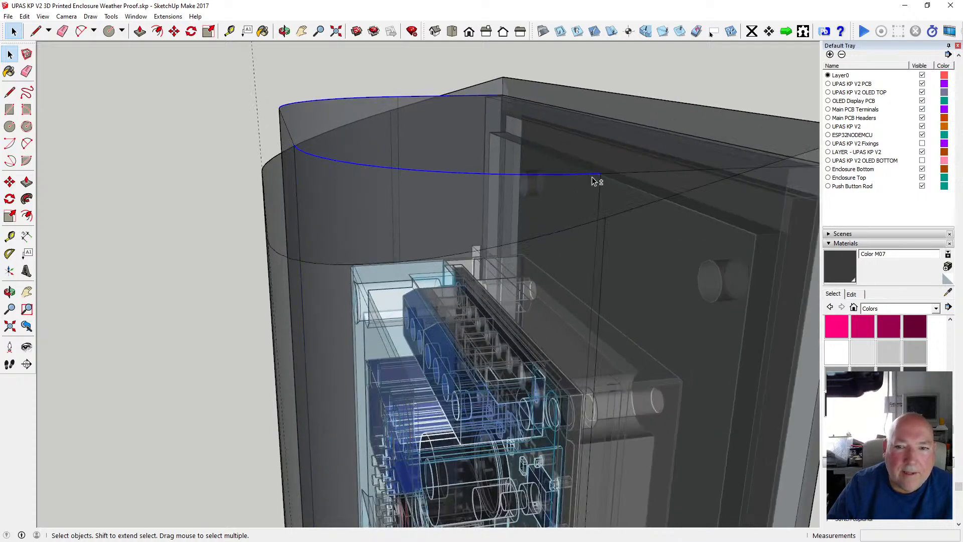
left_click(289, 140)
left_click(285, 141, "shift")
scroll(282, 130, "up", 2)
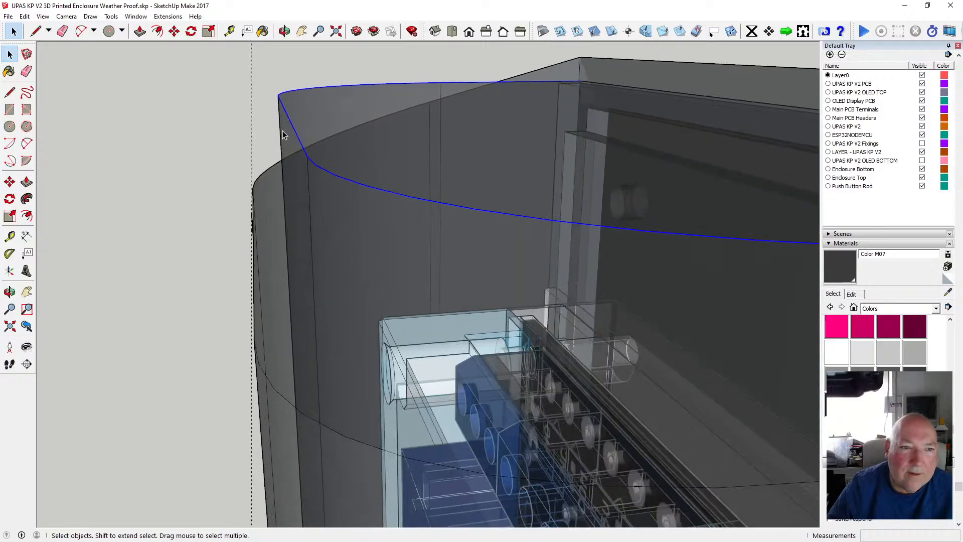
Rotate the selected inner outline 15 degrees about the midpoint of its rear edge, tilting its front side downward.
left_click(175, 31)
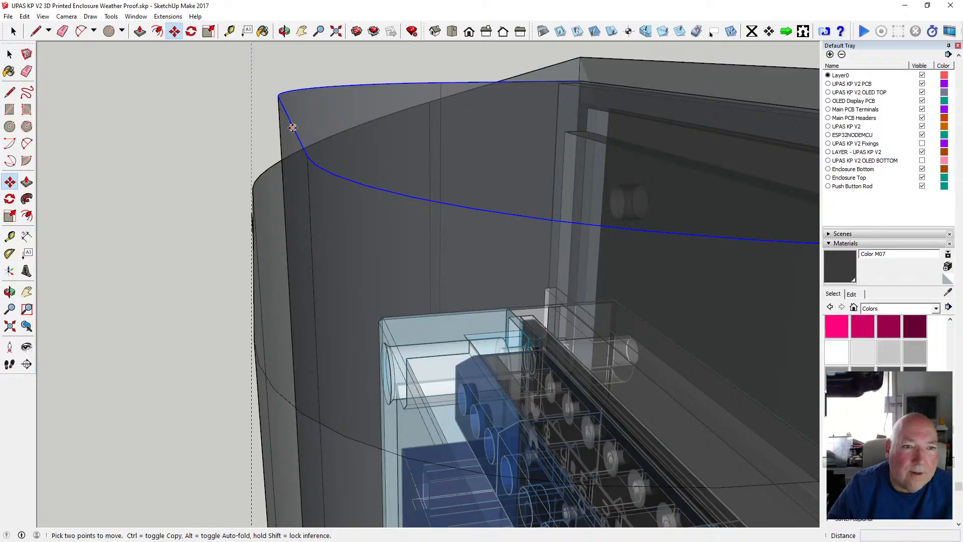
scroll(229, 152, "down", 4)
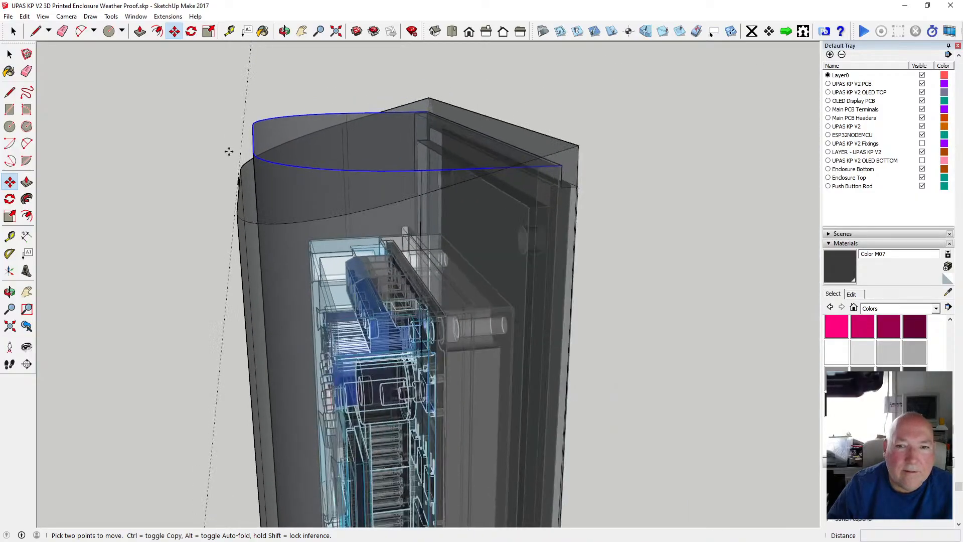
left_click(191, 31)
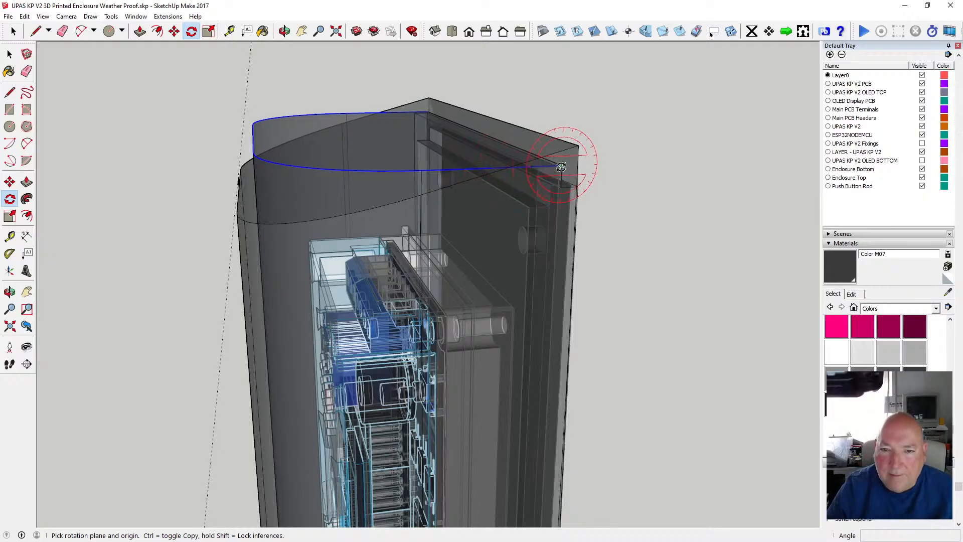
scroll(248, 138, "up", 3)
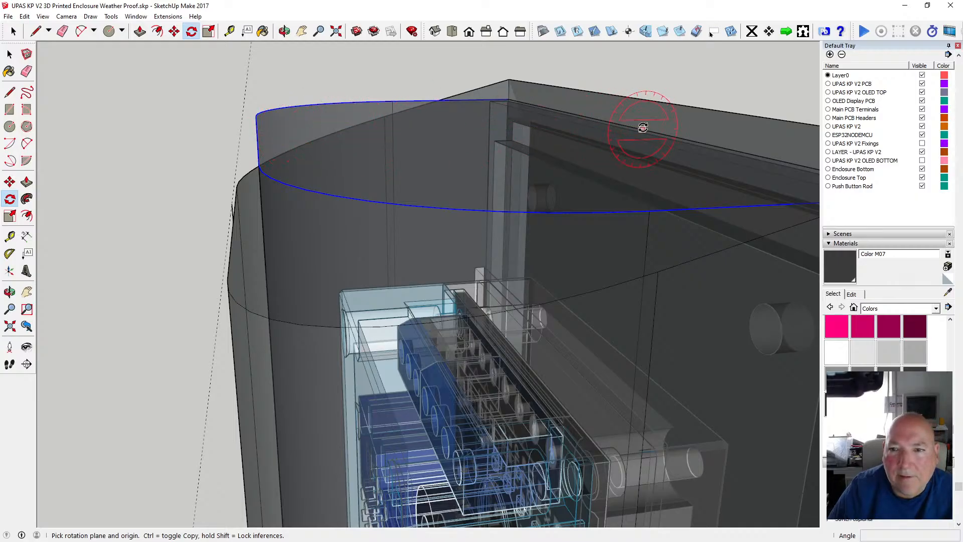
left_click(627, 125)
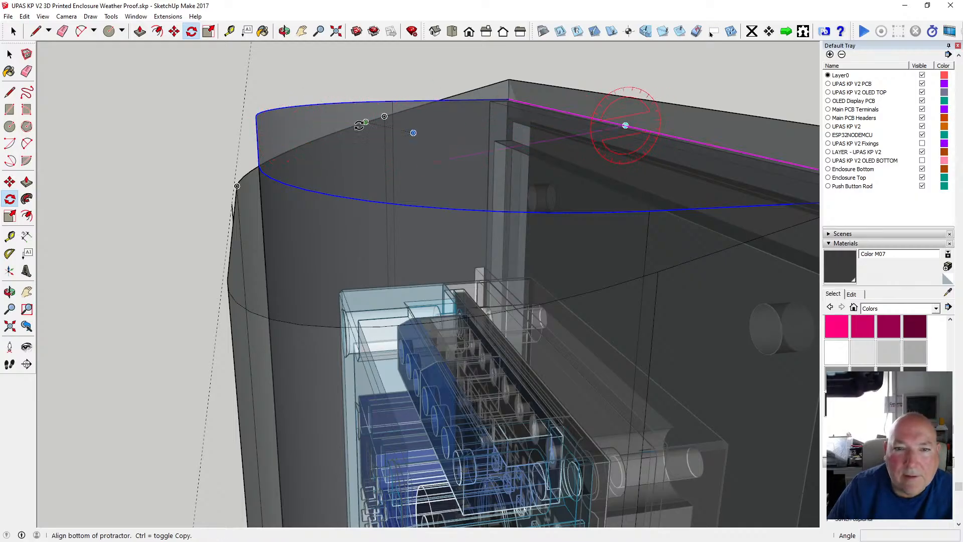
left_click(255, 136)
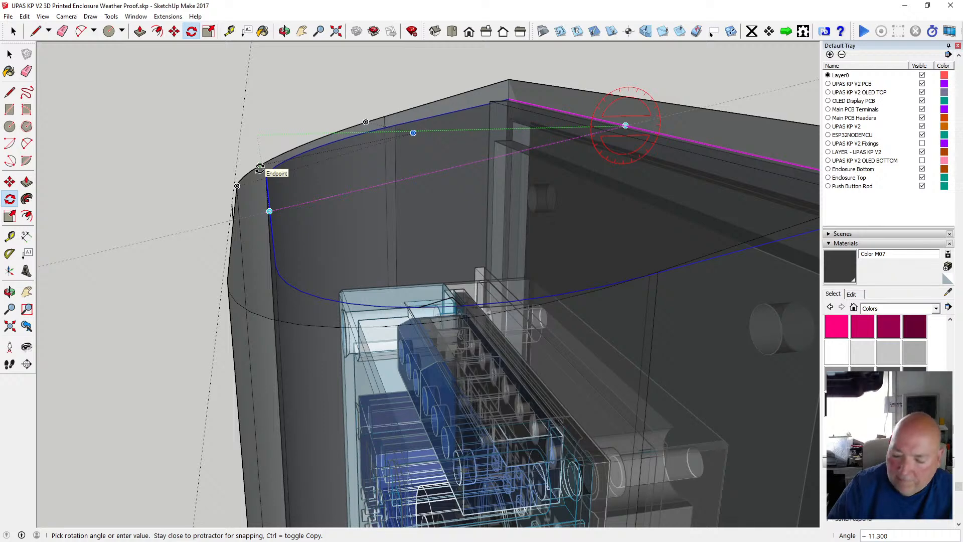
left_click(260, 168)
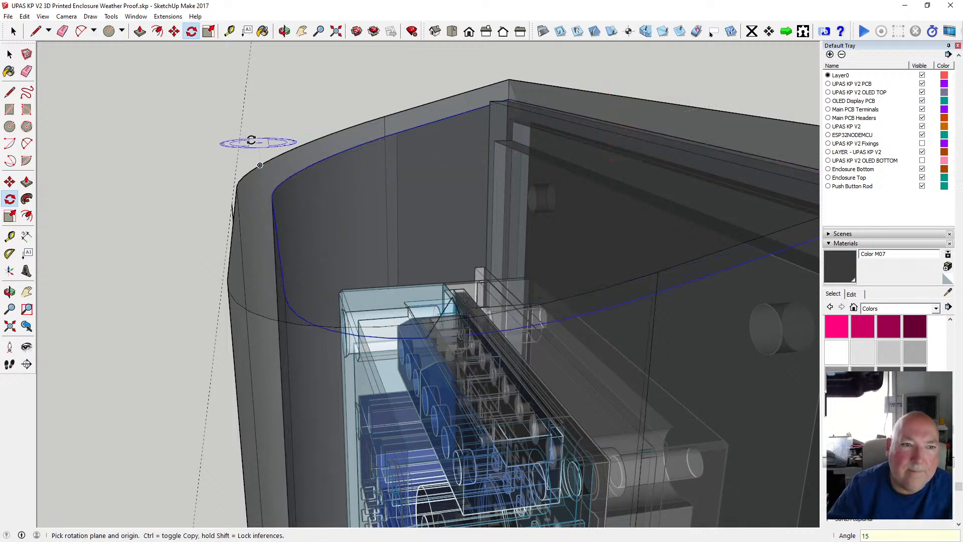
left_click(285, 31)
left_click_drag(292, 275, 420, 262)
scroll(285, 236, "up", 5)
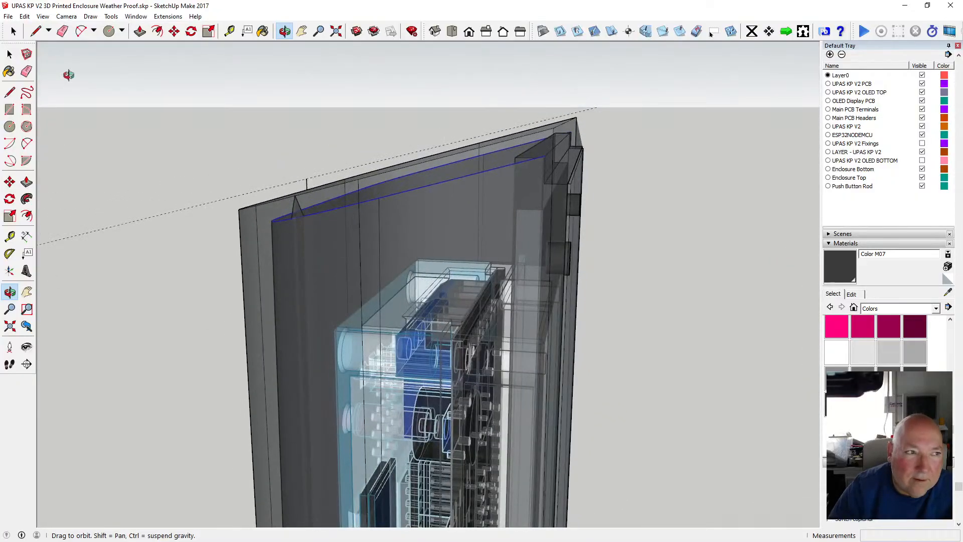
Select the edges of the enclosure's tilted inner top outline, including its curved sides and front edges.
left_click(9, 54)
left_click(293, 205)
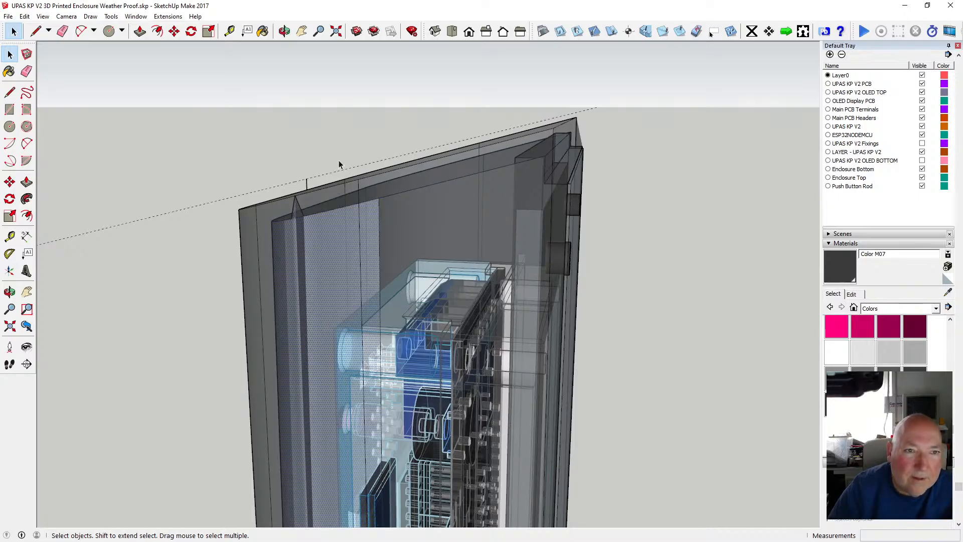
left_click(284, 32)
left_click_drag(291, 131, 281, 214)
left_click_drag(276, 236, 341, 242)
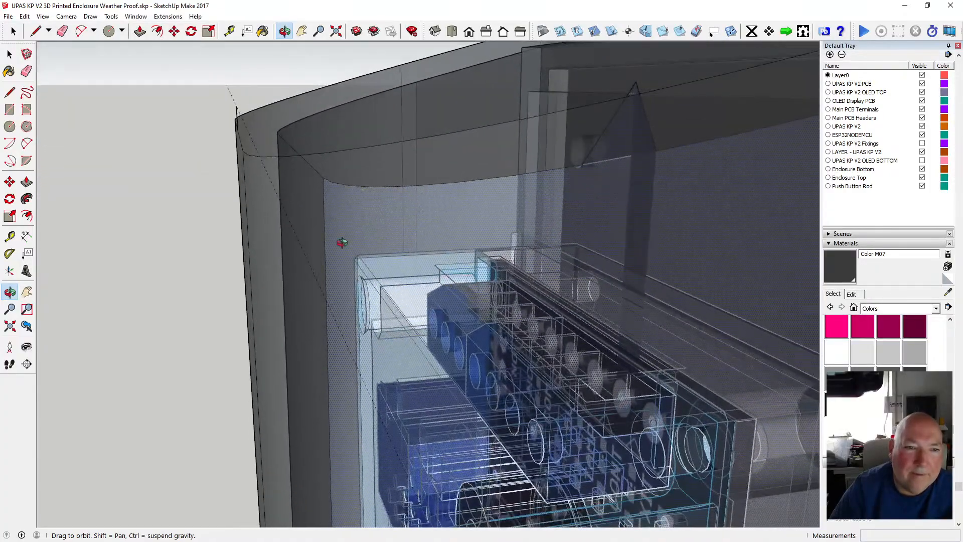
left_click_drag(292, 223, 292, 203)
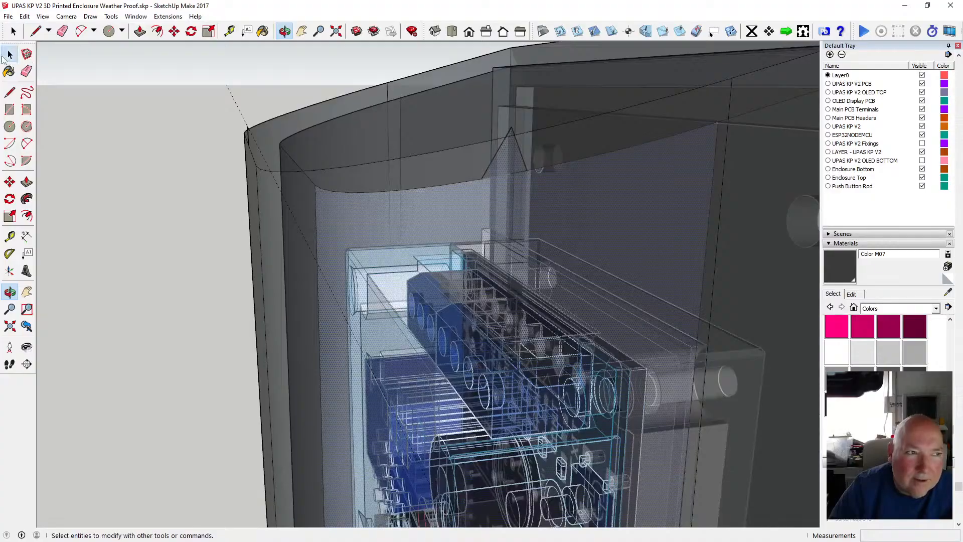
left_click(6, 56)
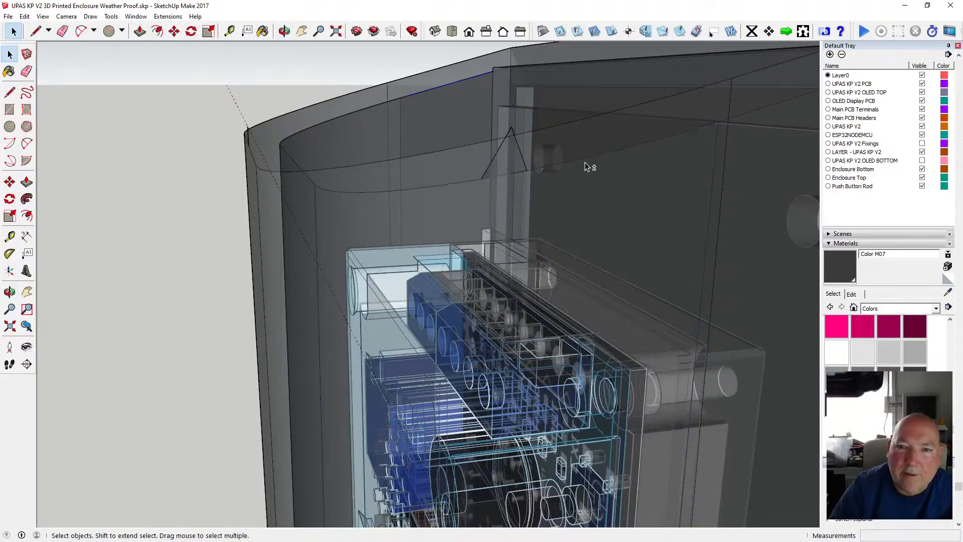
left_click(587, 158, "shift")
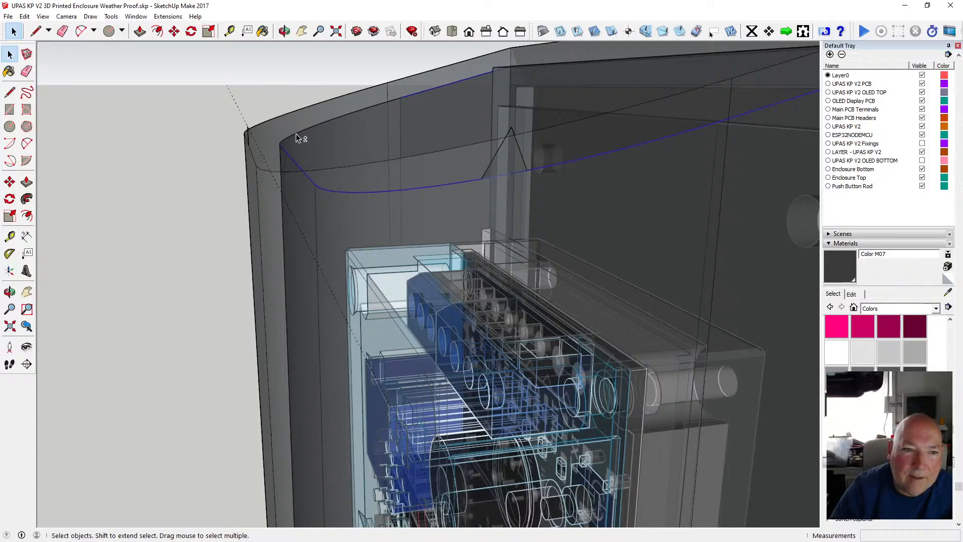
scroll(280, 151, "down", 3)
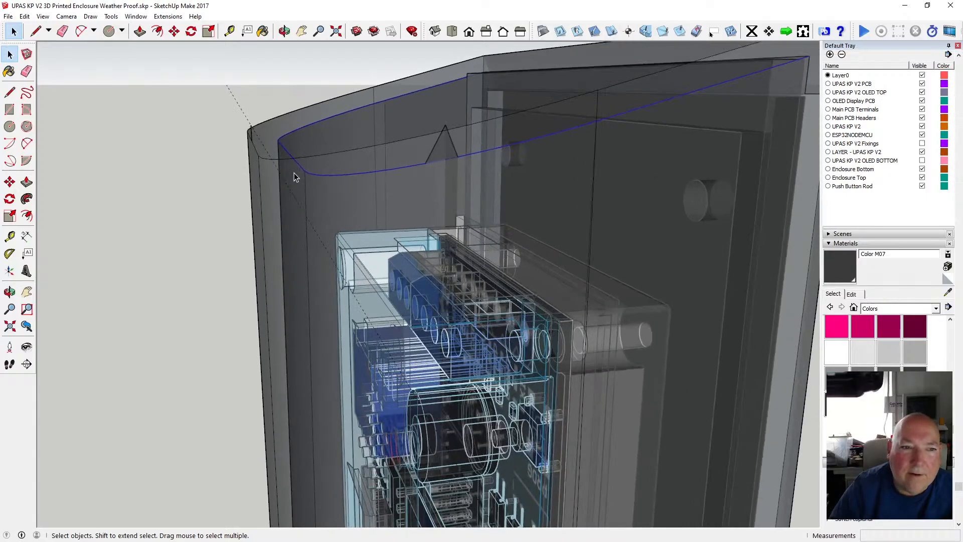
scroll(240, 143, "up", 3)
left_click(177, 33)
scroll(252, 131, "up", 2)
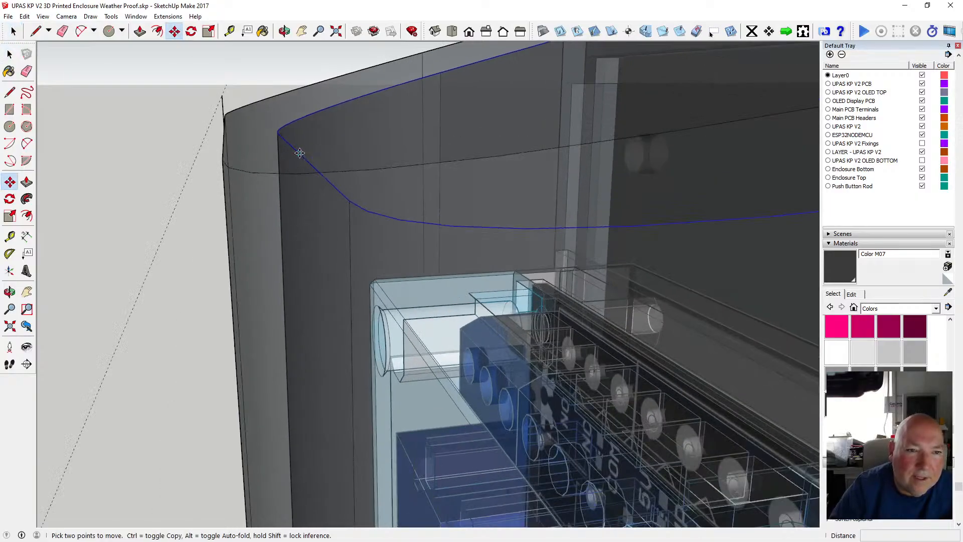
left_click(299, 153)
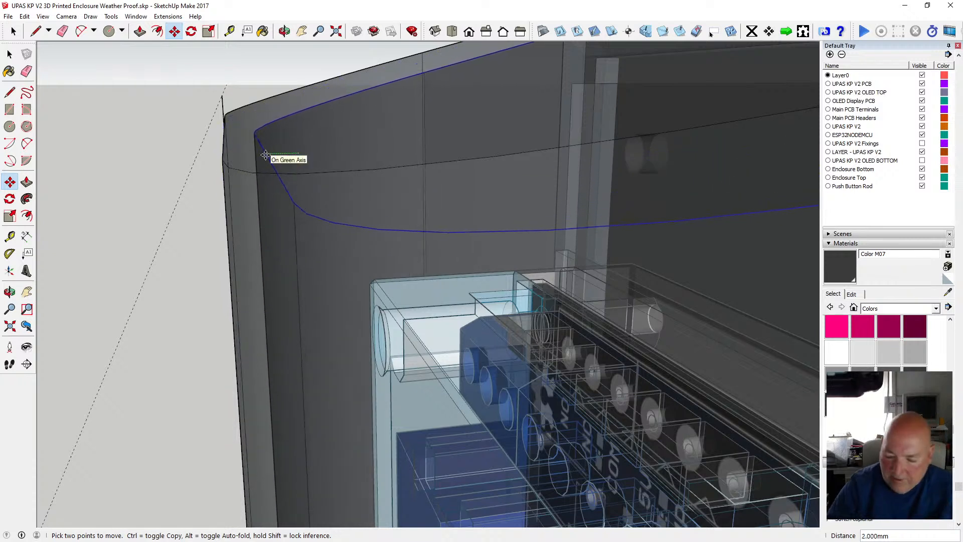
key("Up")
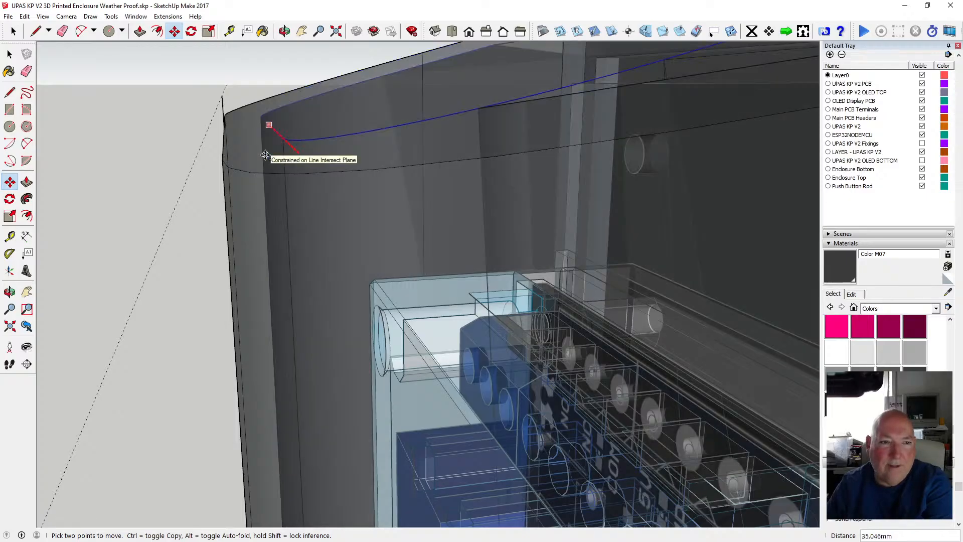
key("Right")
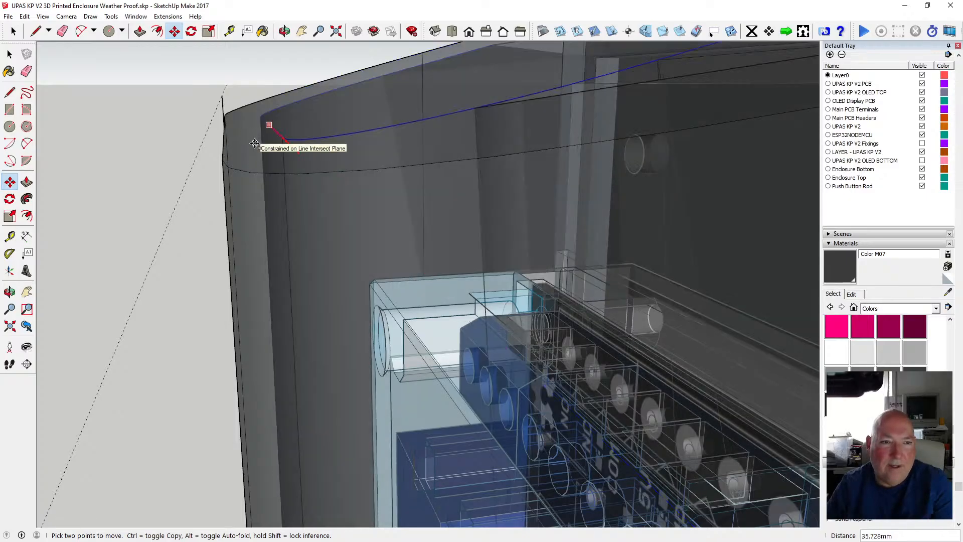
key("Left")
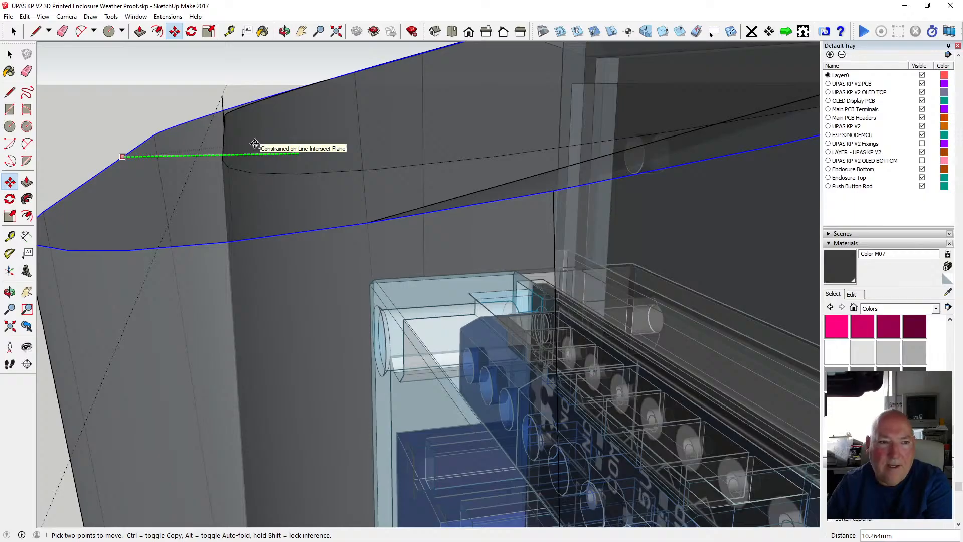
key("Right")
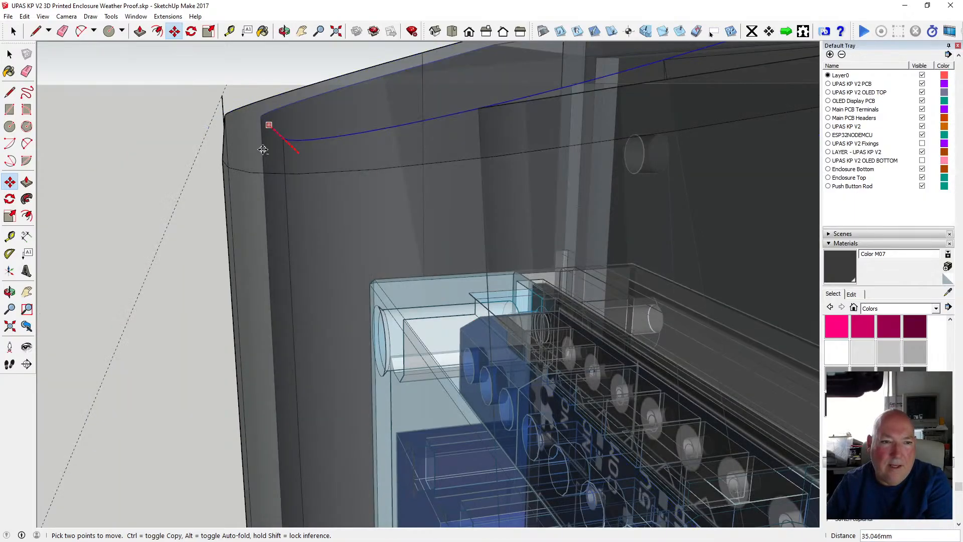
key("Escape")
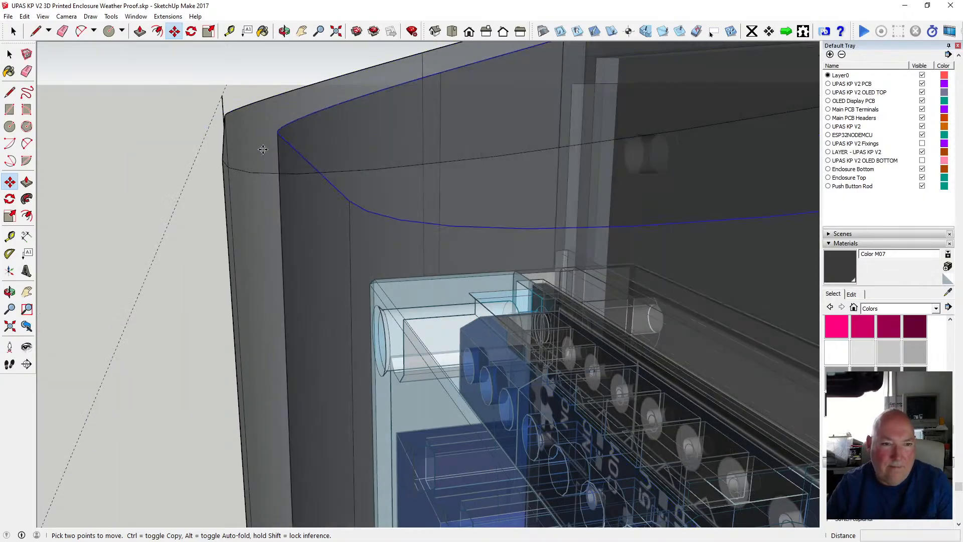
Draw a horizontal construction line from the inner outline's front edge outward through the enclosure's front wall.
left_click(284, 31)
scroll(315, 149, "down", 1)
mouse_move(315, 149)
left_mouse_down()
mouse_move(273, 155)
mouse_move(271, 166)
mouse_move(303, 154)
left_mouse_up()
left_click(9, 91)
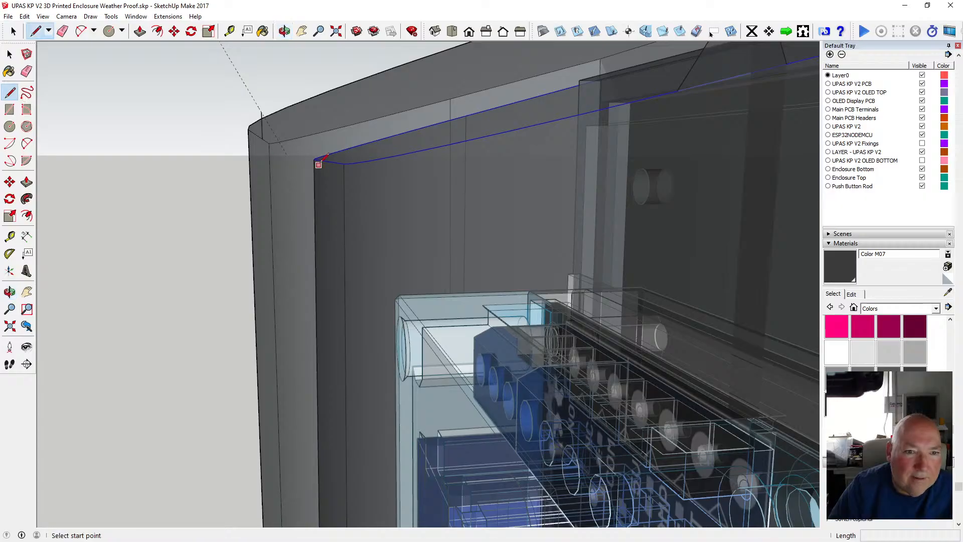
left_click(324, 160)
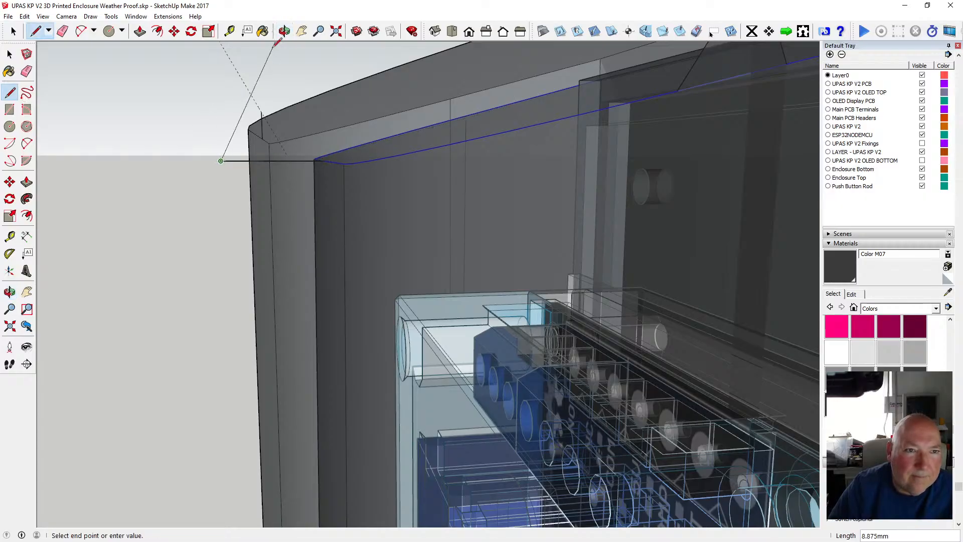
Try drawing a line down from the short vertical line toward the horizontal construction line, and undo it.
left_click(284, 30)
left_click_drag(232, 193, 137, 178)
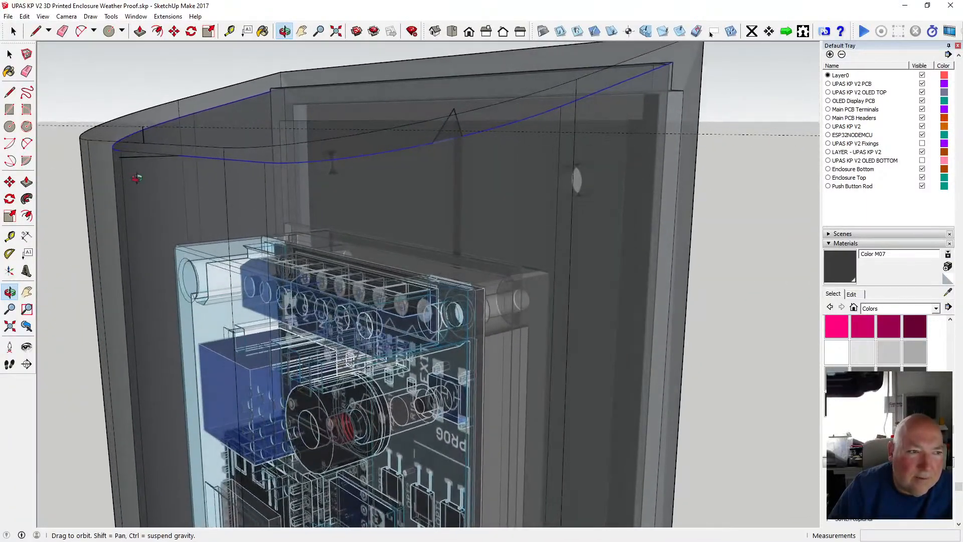
left_click(9, 92)
left_click(119, 157)
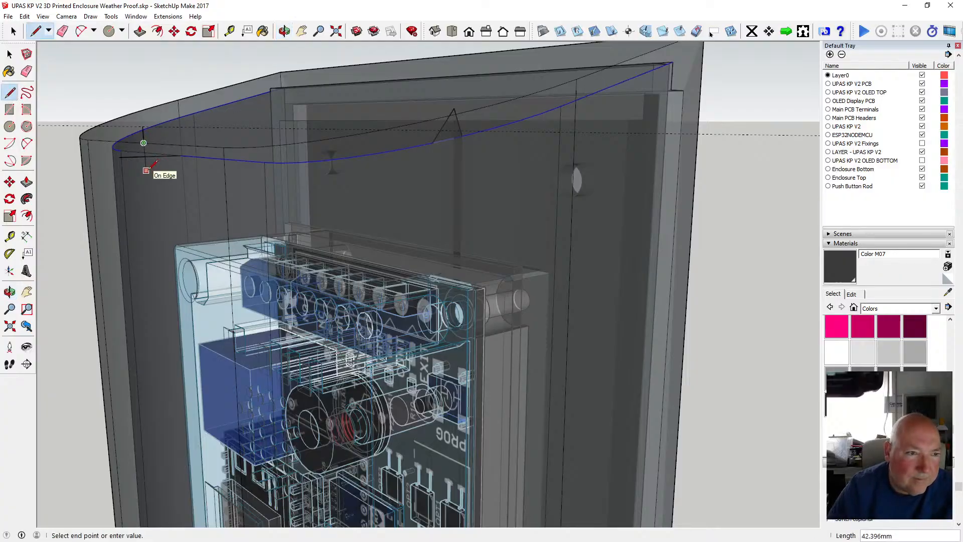
key("space")
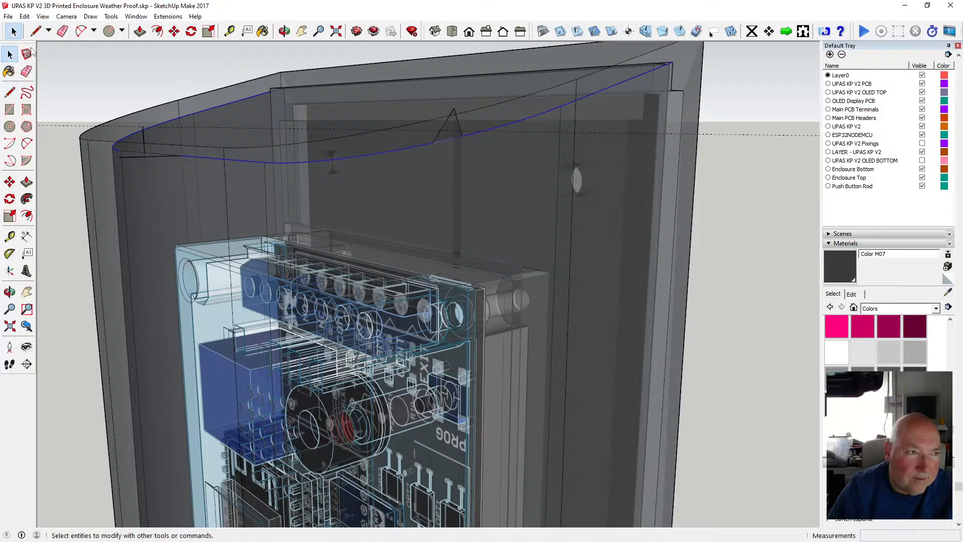
left_click(284, 31)
left_click_drag(271, 70, 279, 123)
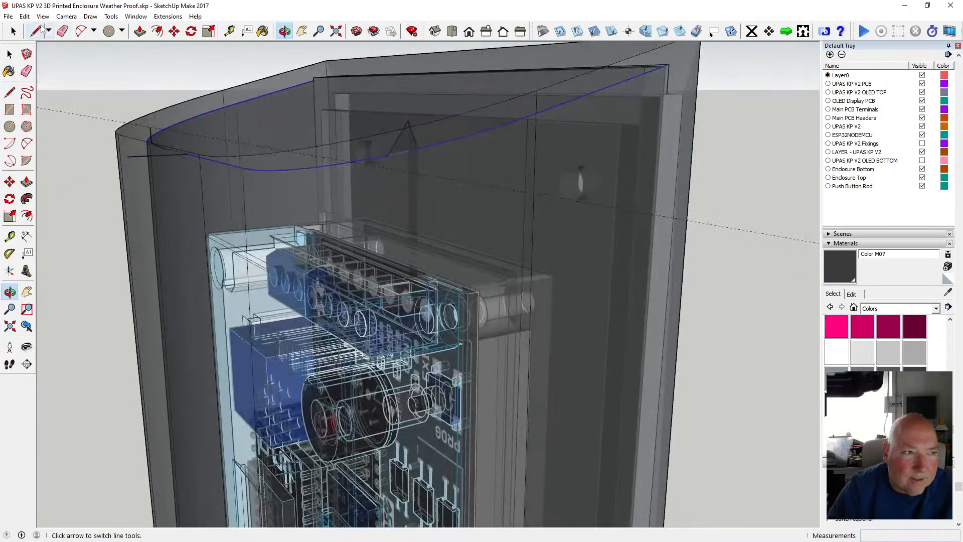
left_click(24, 17)
left_click(33, 27)
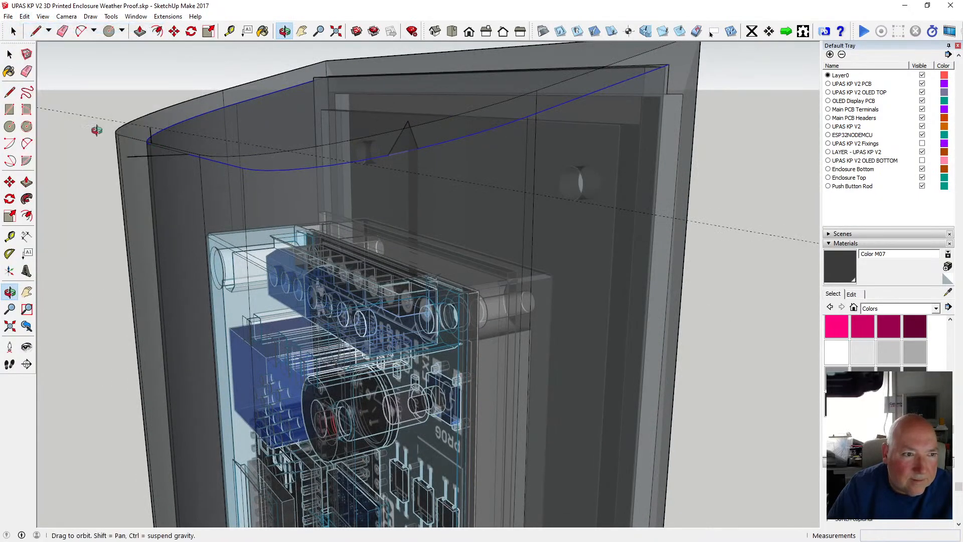
Draw a vertical line straight down from the lower endpoint of the short vertical line, crossing the horizontal construction line.
left_click(10, 92)
left_click(151, 142)
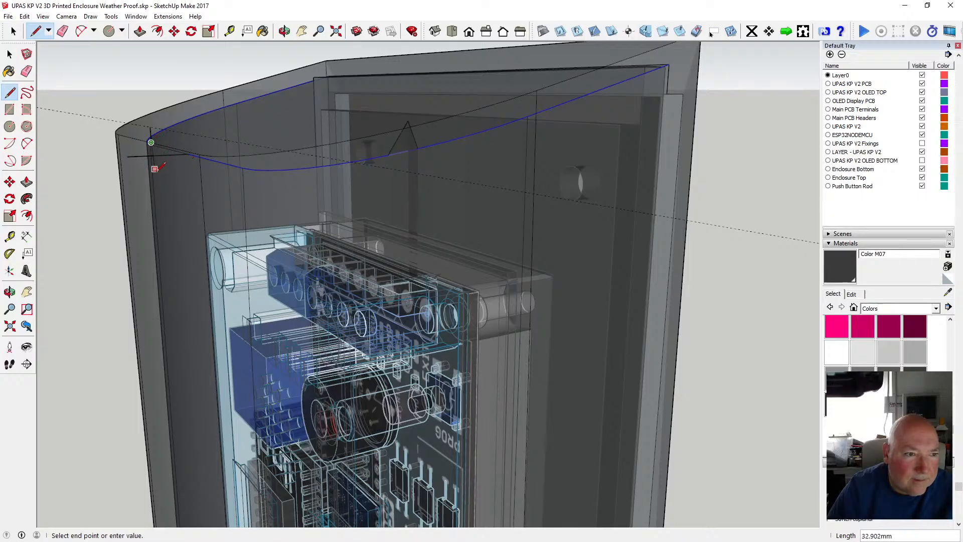
key("Up")
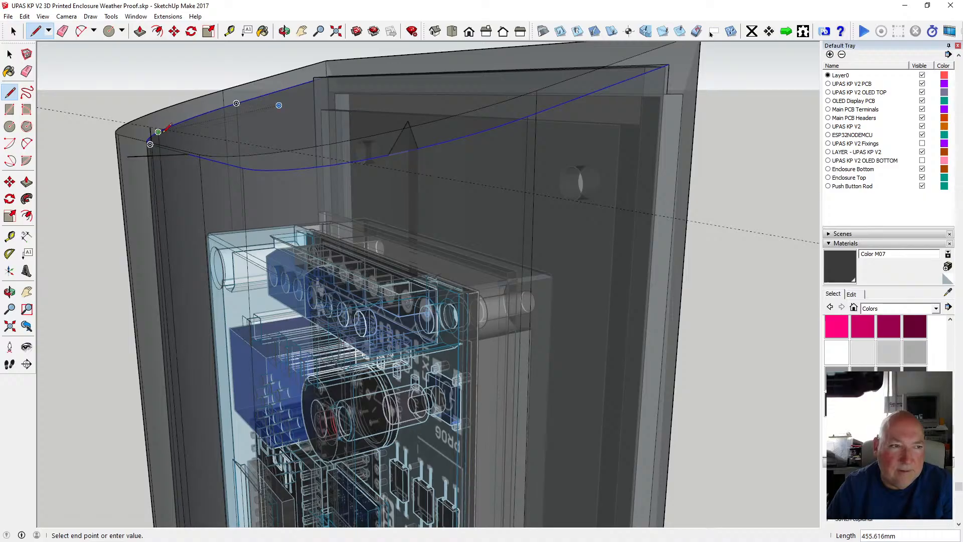
left_click(9, 54)
Place a guide point on the horizontal construction line 3 mm inward from where the vertical line crosses it.
left_click(10, 292)
scroll(262, 170, "down", 2)
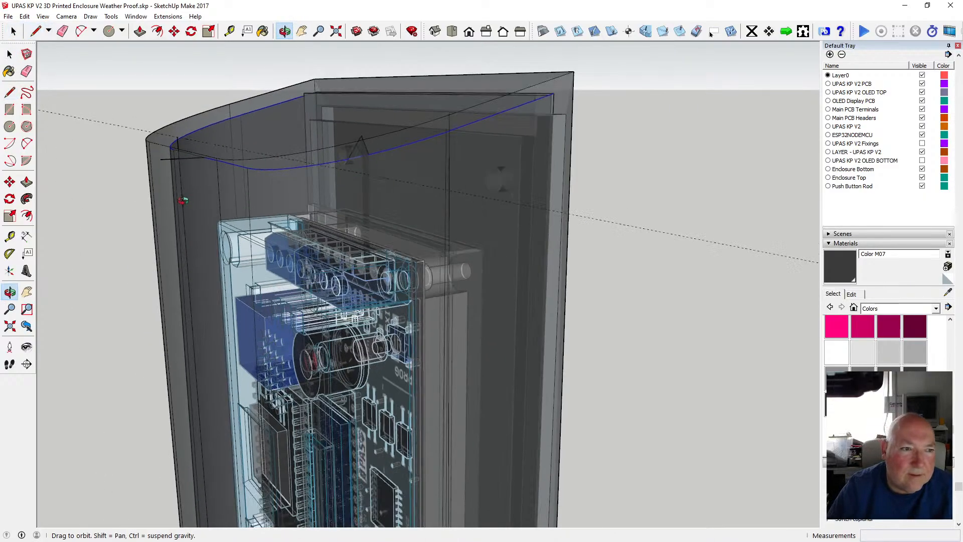
middle_click_drag(183, 201, 155, 168)
scroll(191, 155, "up", 5)
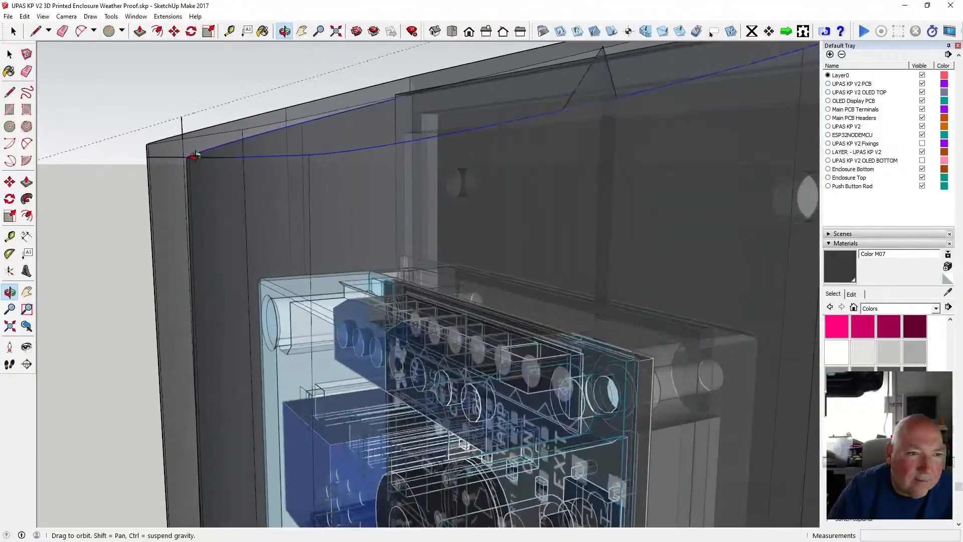
scroll(195, 156, "up", 4)
scroll(200, 163, "up", 2)
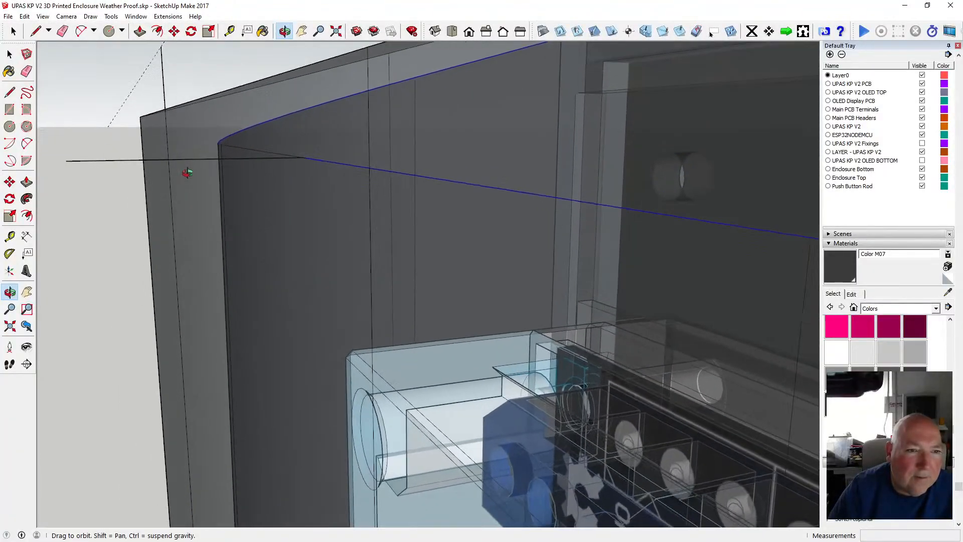
middle_click_drag(187, 172, 186, 174)
left_click(229, 31)
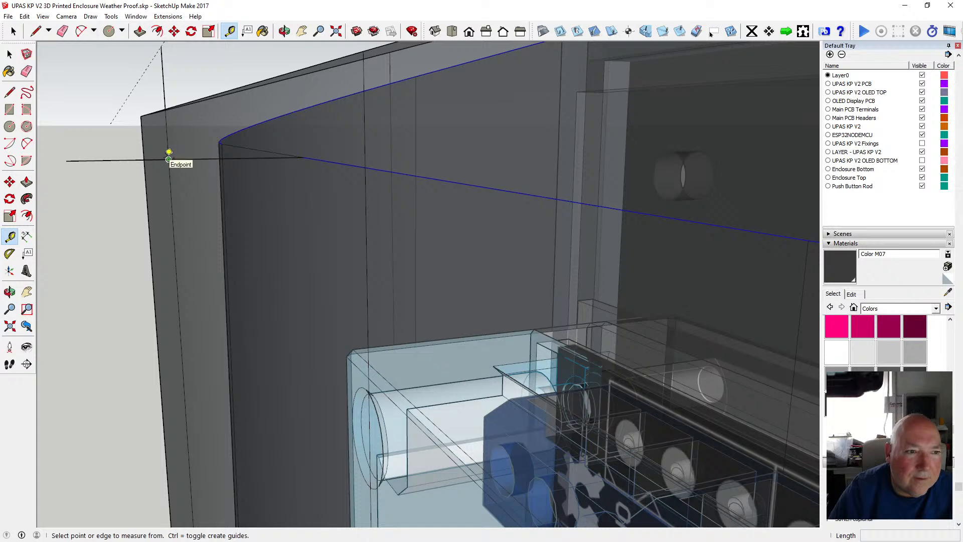
left_click(168, 159)
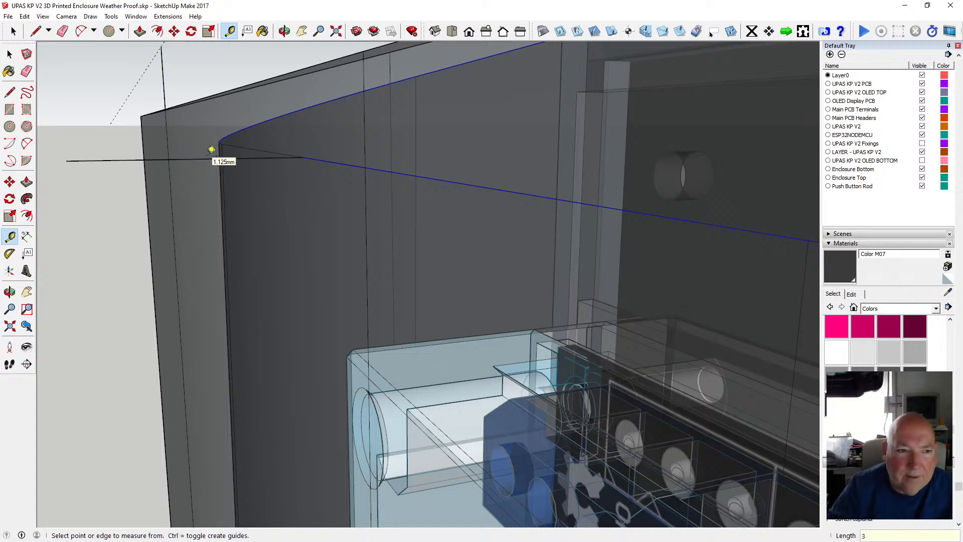
Add the missing short front edge to the selected inner outline and move it about 1.4 mm from the horizontal line's inner end to the guide point.
left_click(11, 57)
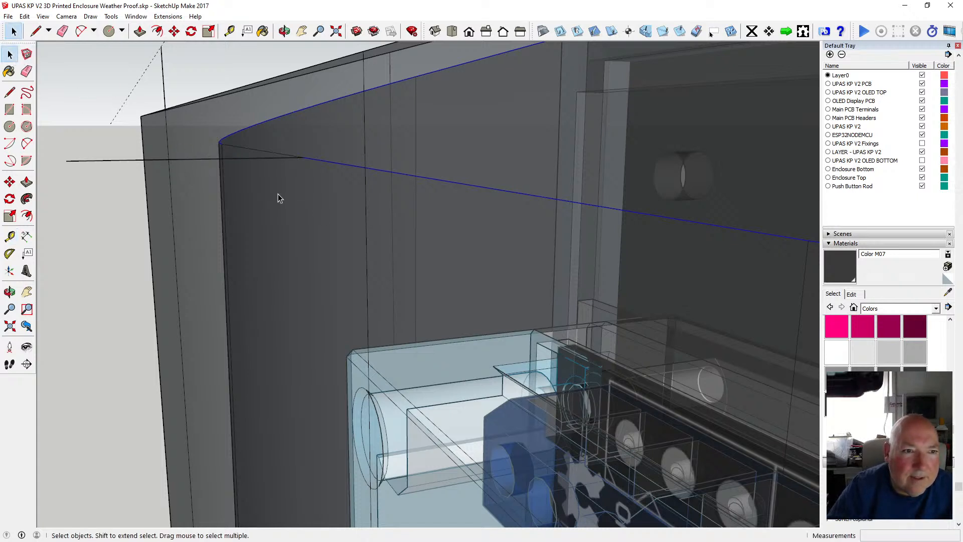
left_click(242, 149, "shift")
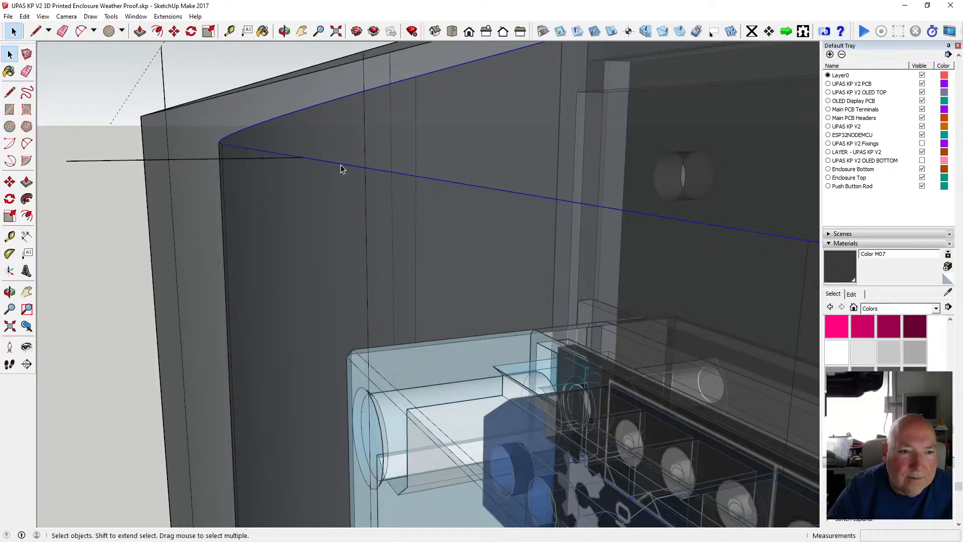
scroll(282, 197, "down", 10)
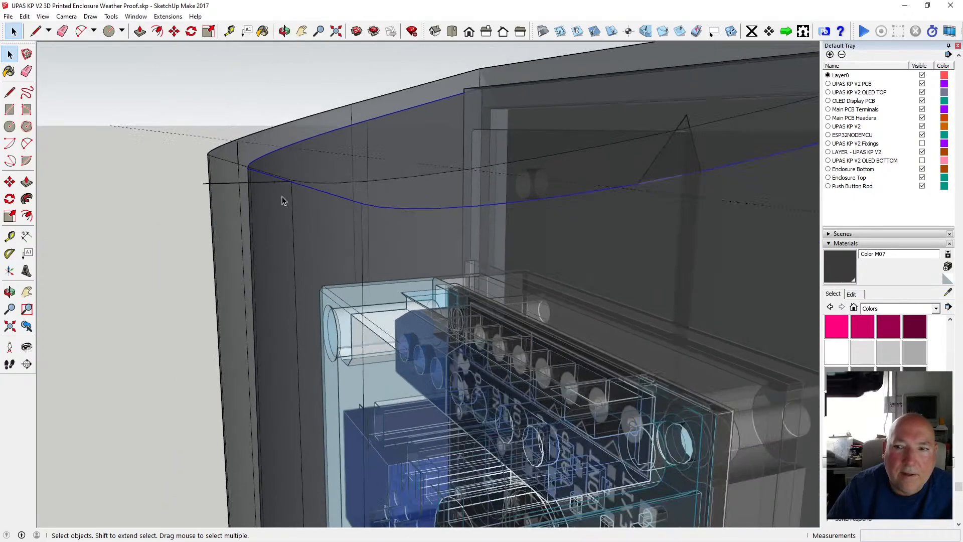
scroll(282, 197, "up", 8)
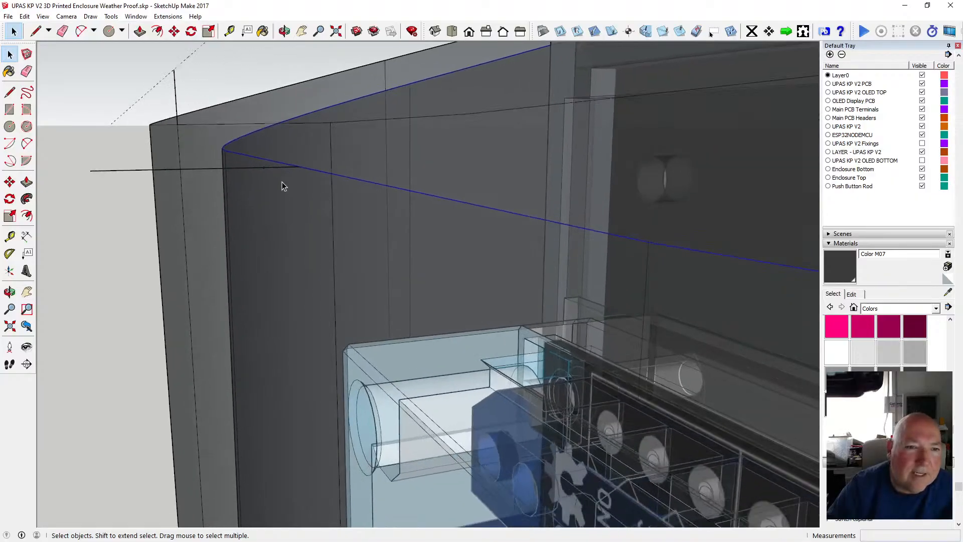
scroll(281, 166, "up", 1)
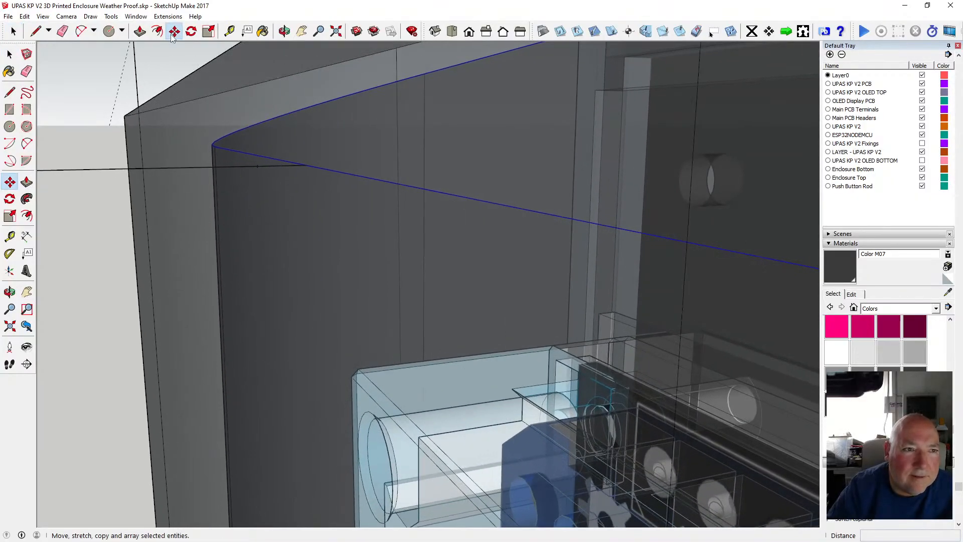
left_click(307, 164)
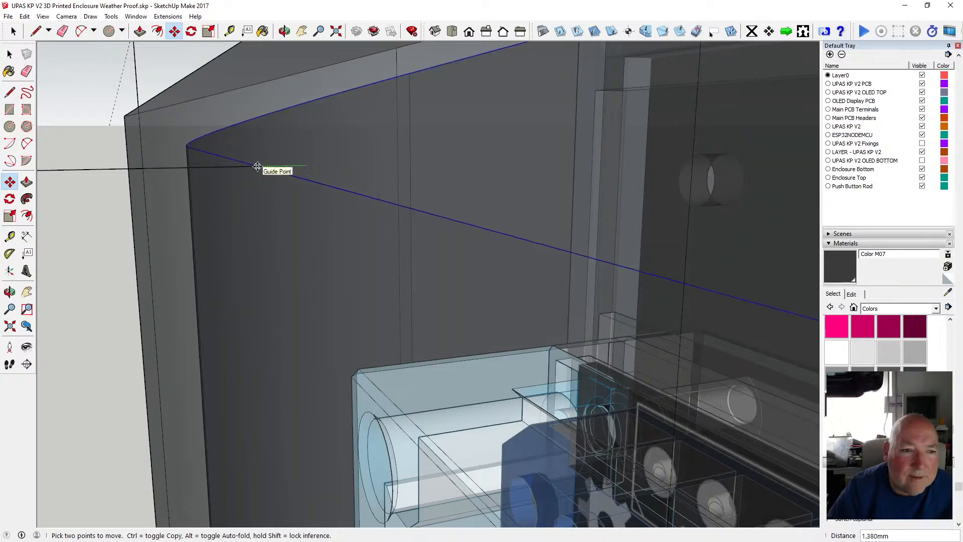
Delete the outer segment of the horizontal construction line that runs through the enclosure's front wall.
left_click(284, 31)
left_click_drag(321, 200, 394, 217)
left_click(9, 54)
scroll(221, 163, "up", 5)
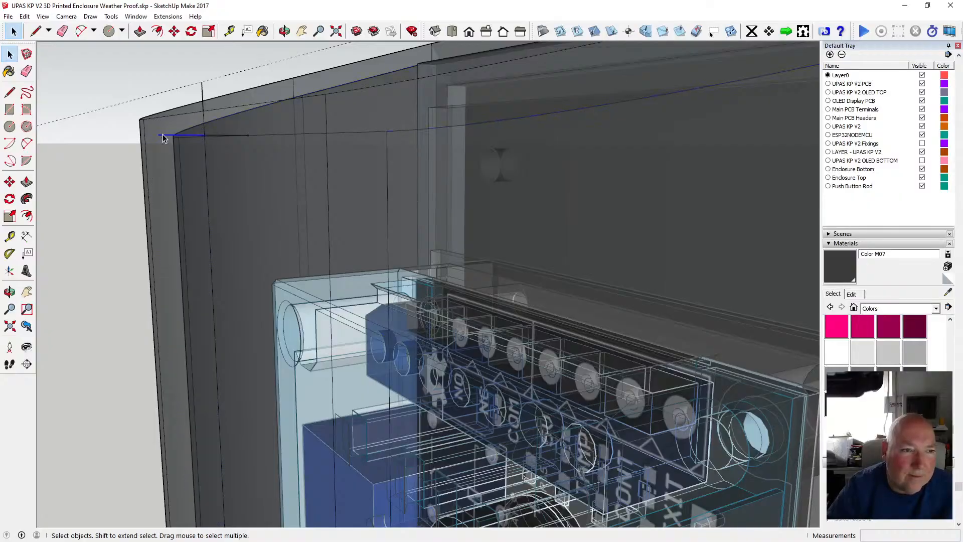
scroll(164, 138, "up", 3)
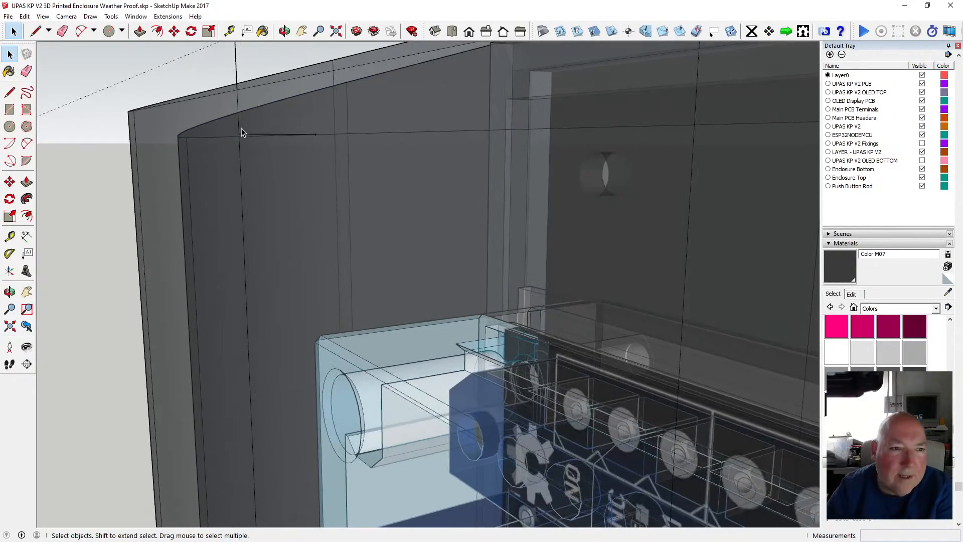
Delete the upper part of the vertical construction line and the remaining horizontal construction segment beside the enclosure's front wall.
key("Delete")
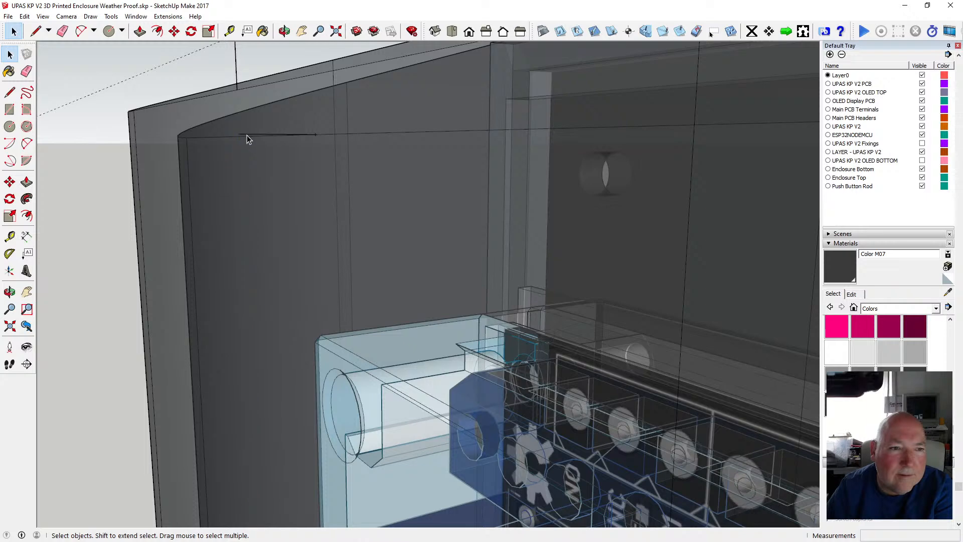
left_click(247, 134)
key("Delete")
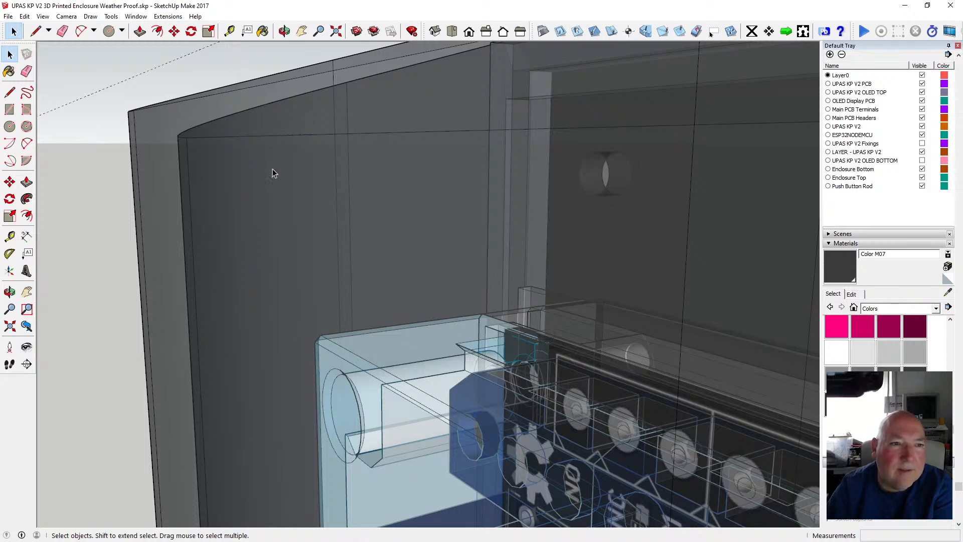
Examine the enclosure's sloped top, wall joints and rear edge from the front, side and back.
scroll(279, 186, "down", 4)
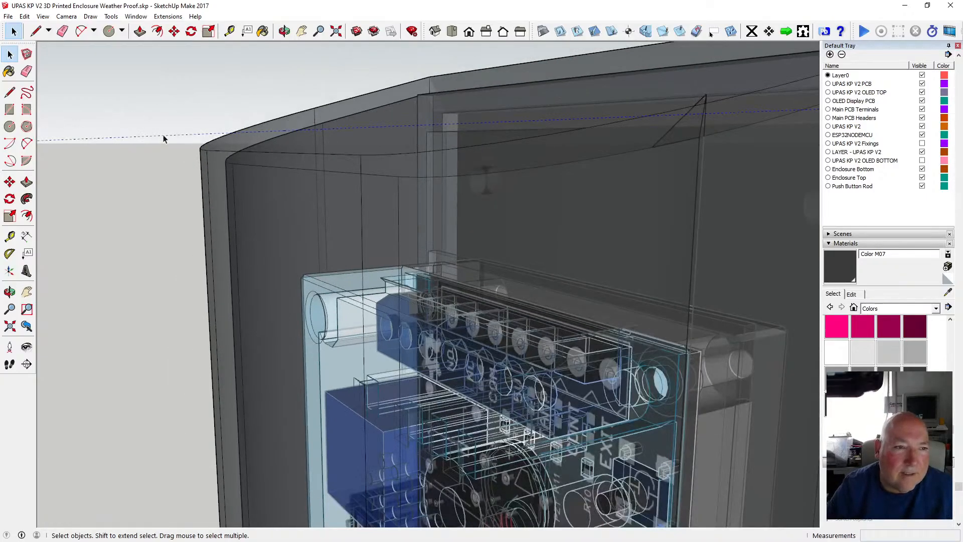
left_click(279, 33)
left_click_drag(398, 155, 326, 231)
scroll(575, 116, "up", 5)
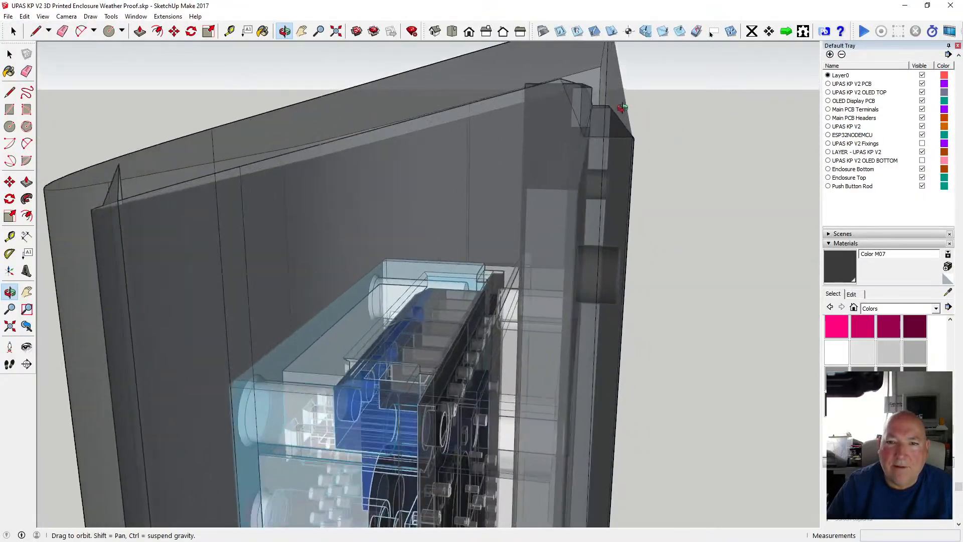
scroll(568, 99, "up", 2)
scroll(568, 99, "down", 7)
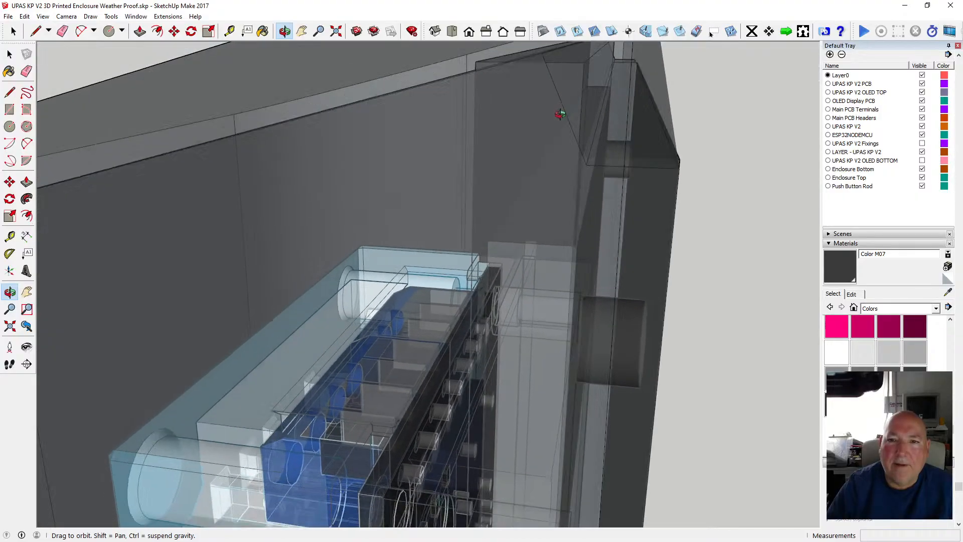
scroll(562, 105, "down", 1)
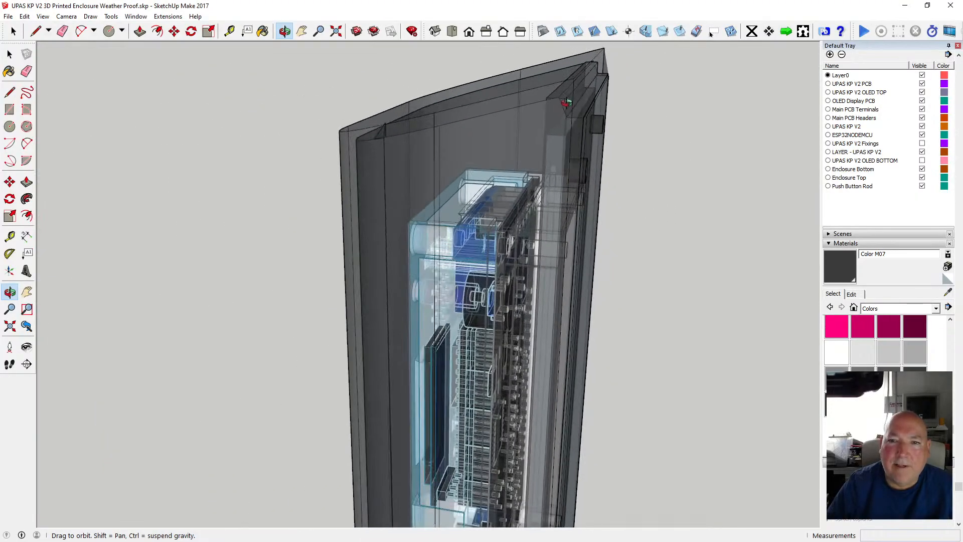
scroll(562, 105, "up", 3)
left_click_drag(176, 166, 532, 145)
left_click_drag(279, 197, 441, 190)
scroll(443, 186, "down", 5)
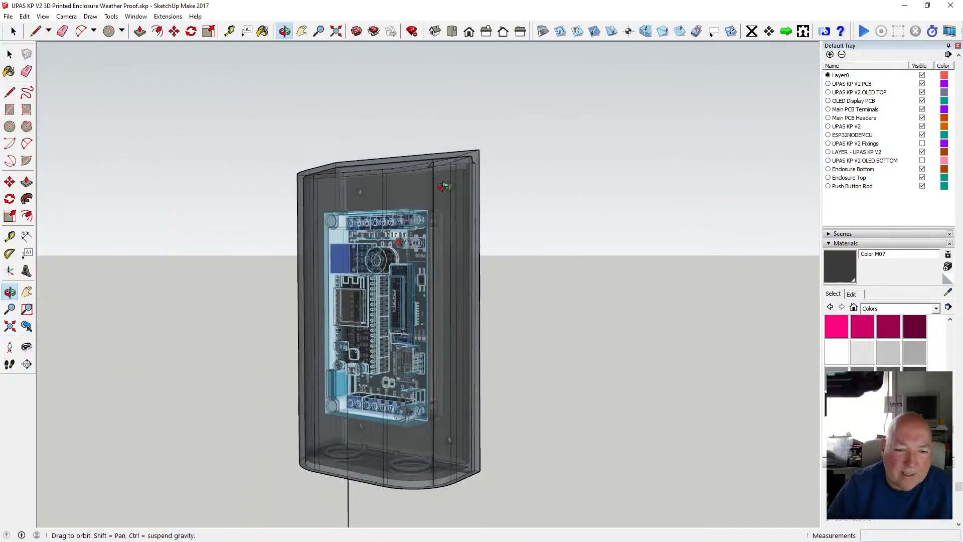
Delete the leftover vertical construction line, both below the enclosure and where it runs up through the body.
scroll(457, 402, "up", 6)
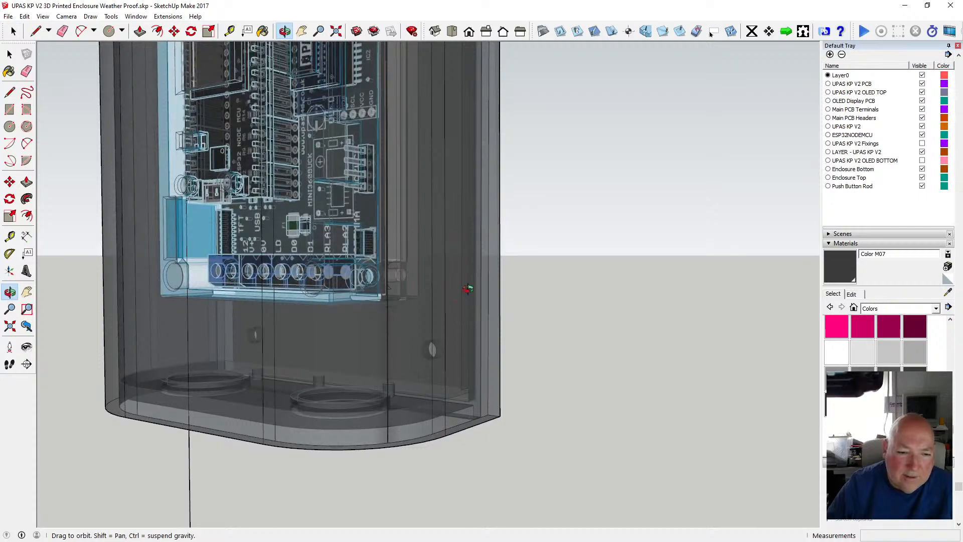
left_click_drag(468, 289, 676, 277)
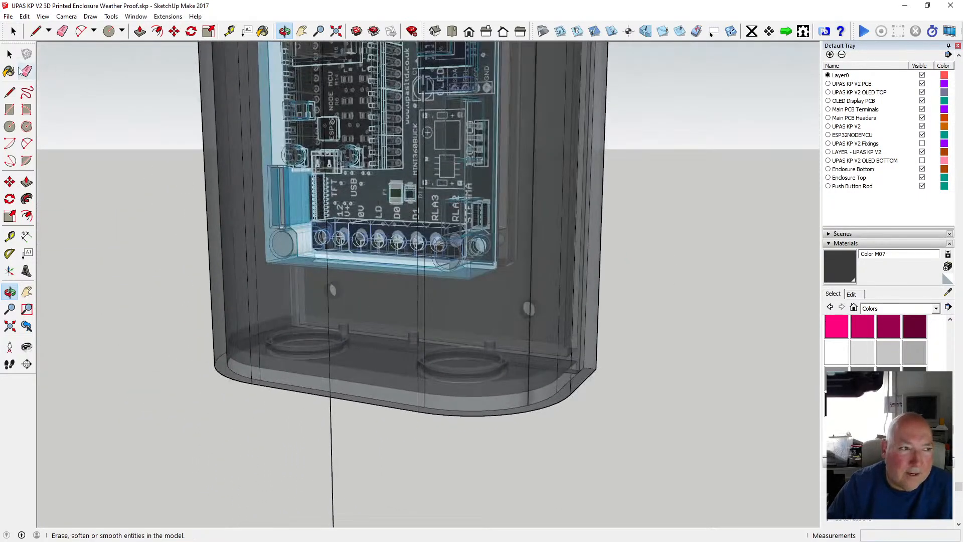
key("space")
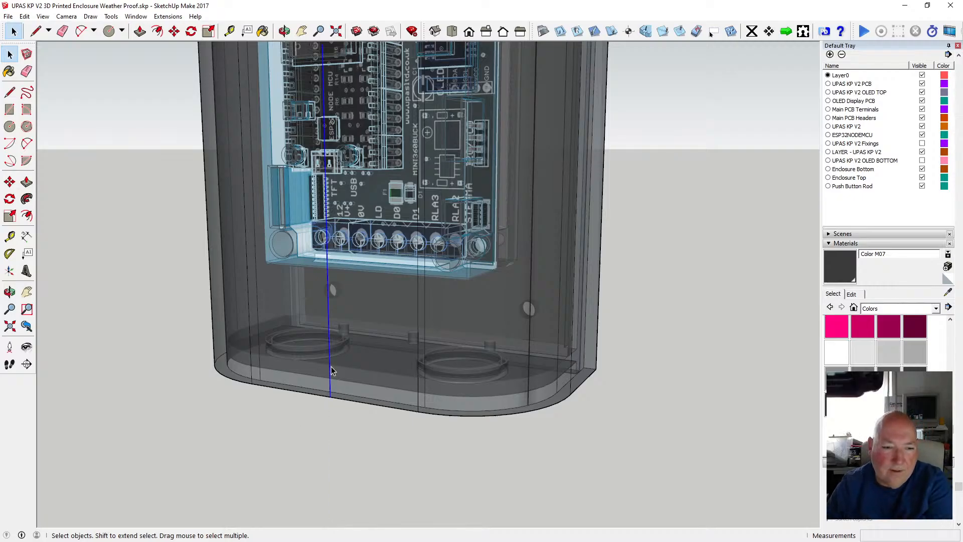
scroll(353, 375, "down", 2)
scroll(354, 373, "down", 3)
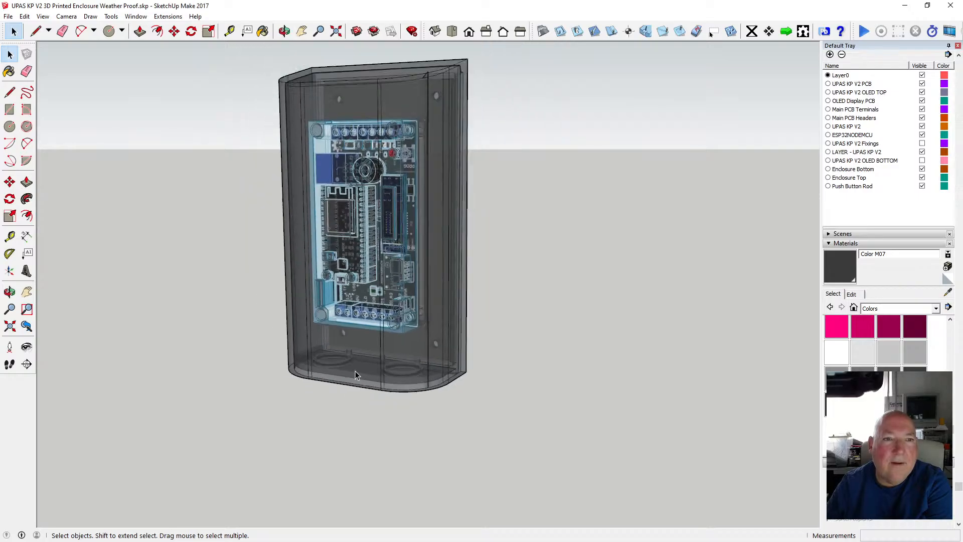
Select the rear top edge of the enclosure's sloping roof.
scroll(347, 152, "up", 5)
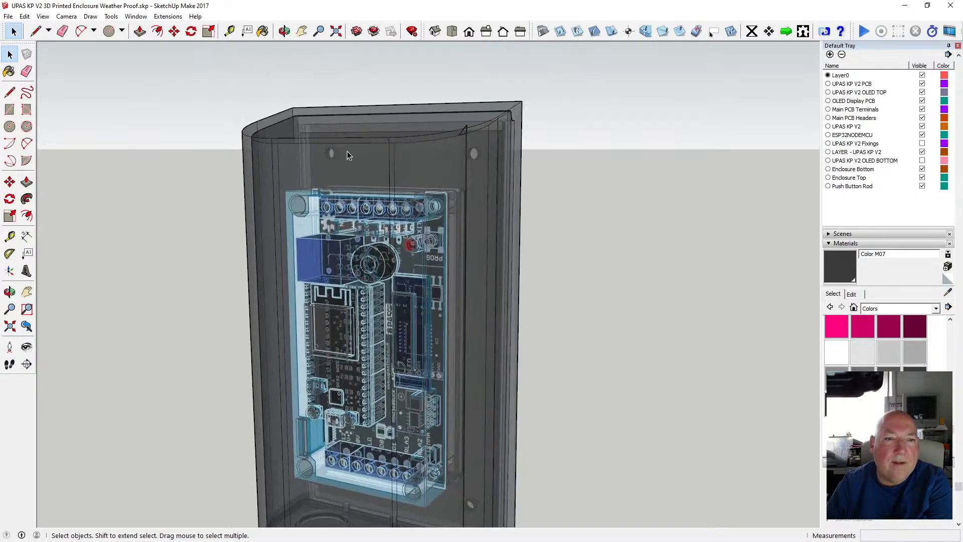
left_click(284, 31)
left_click_drag(351, 165, 434, 106)
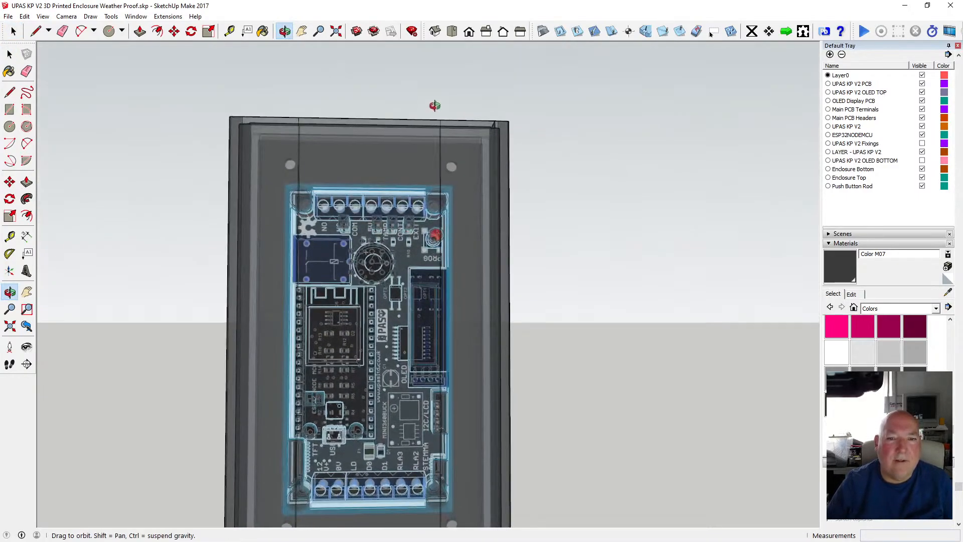
left_click_drag(356, 142, 263, 266)
scroll(423, 116, "up", 10)
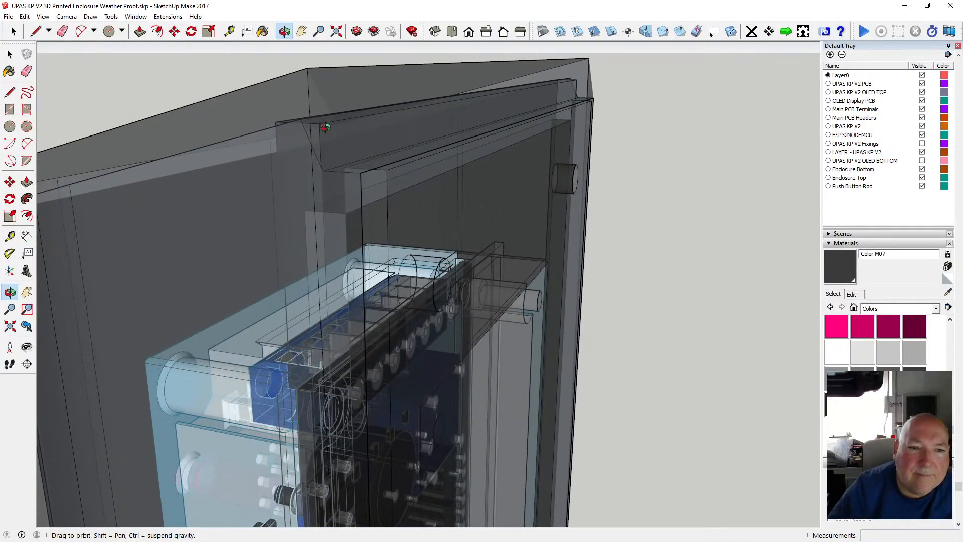
left_click_drag(325, 127, 415, 102)
left_click(11, 54)
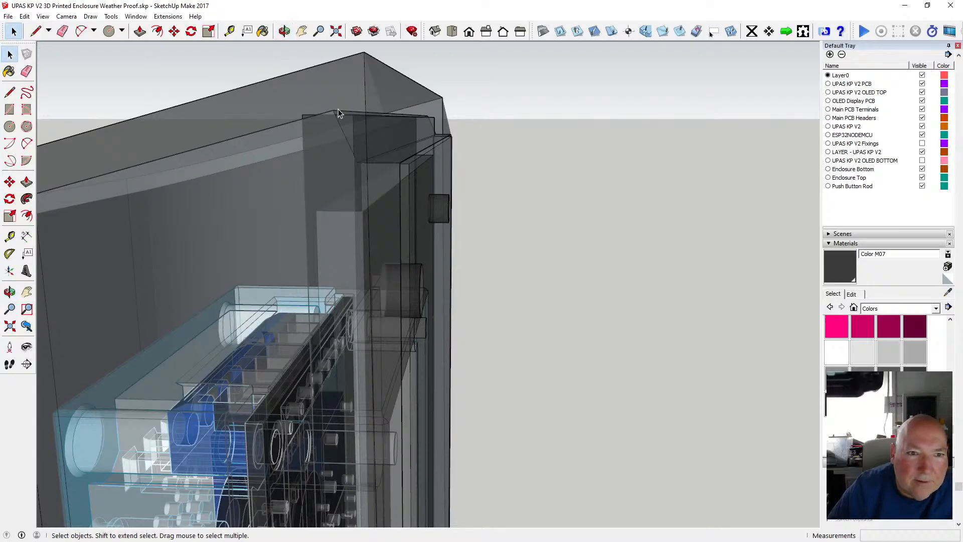
middle_click_drag(422, 134, 336, 87)
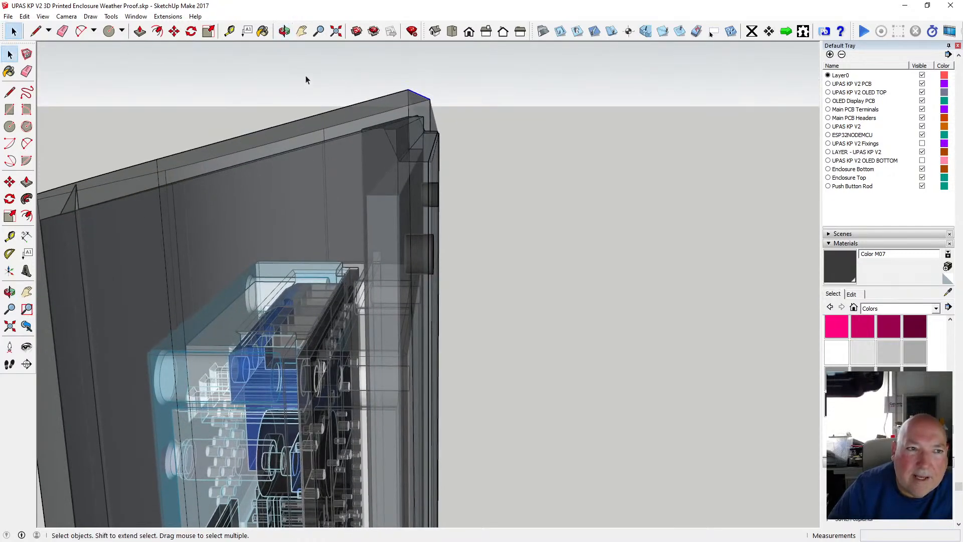
left_click(175, 33)
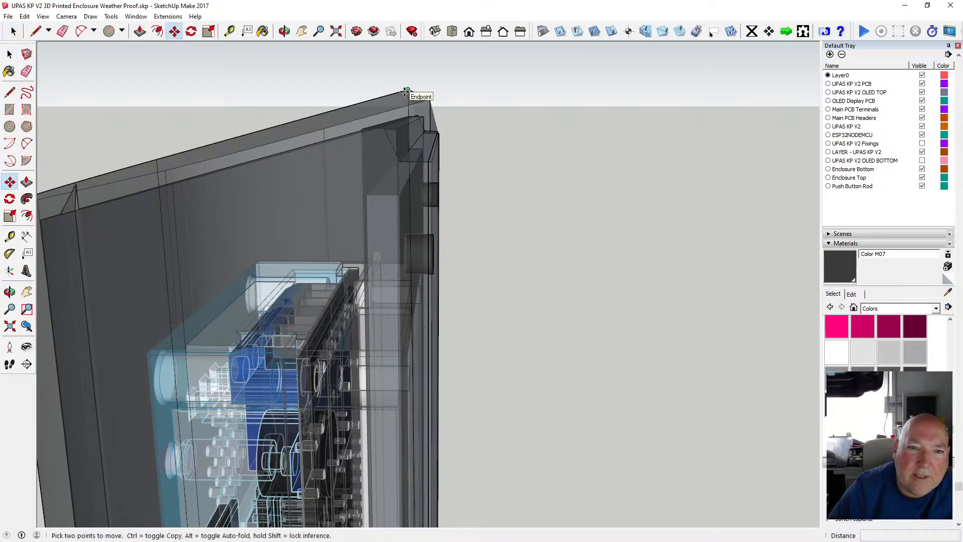
left_click(406, 91)
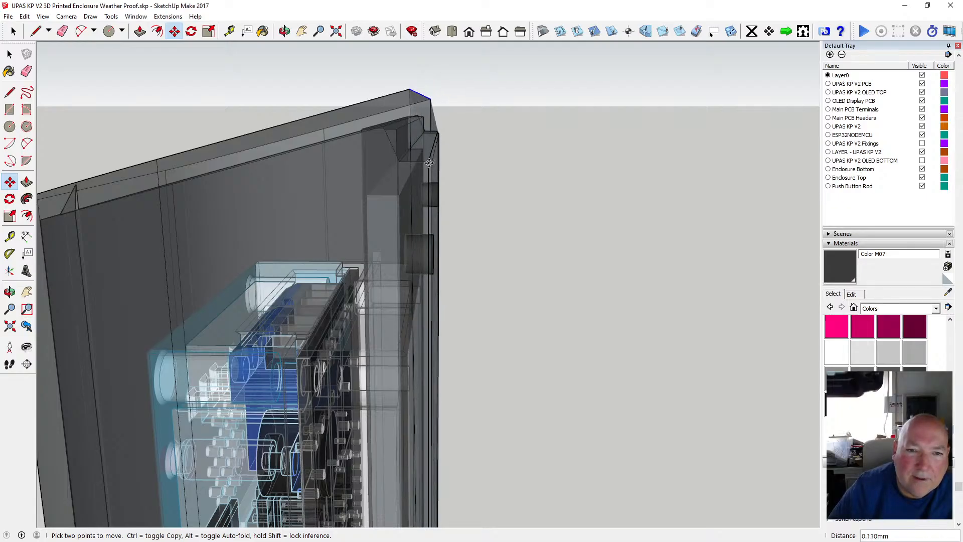
scroll(429, 166, "up", 3)
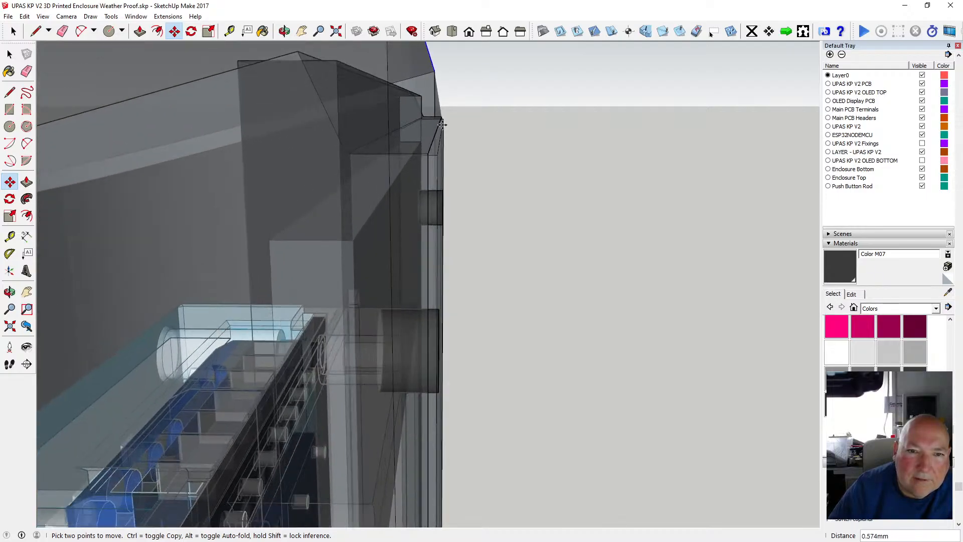
scroll(444, 138, "down", 3)
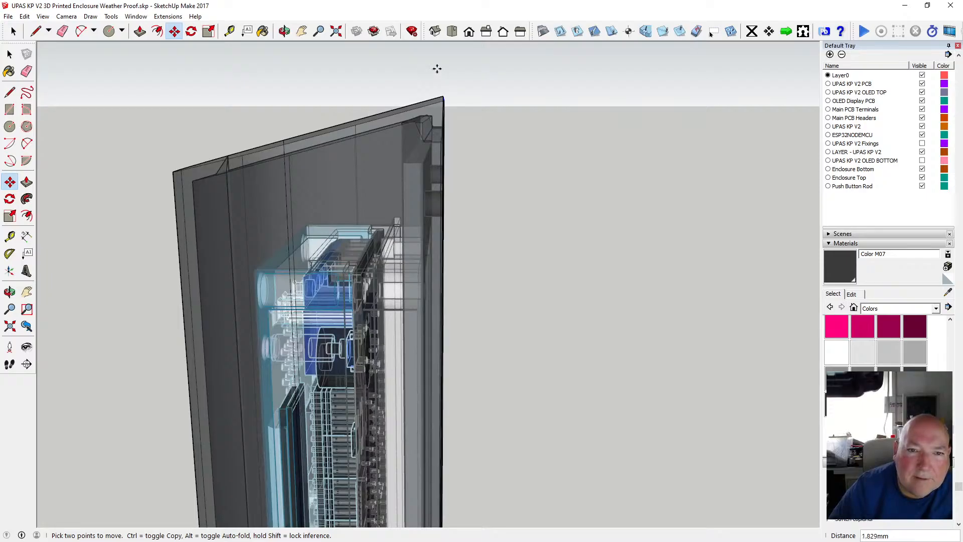
key("Escape")
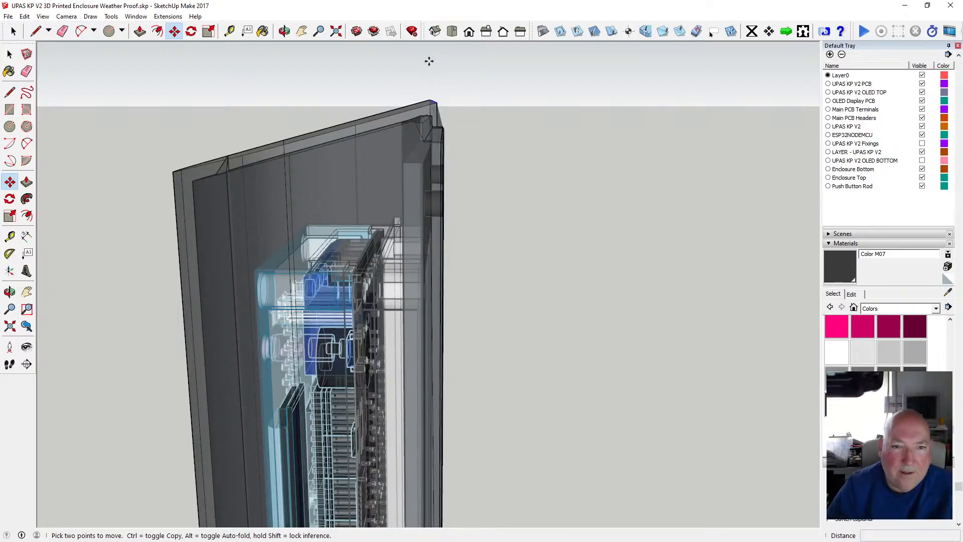
Try to move the selected rear top edge from its corner endpoint outward, aligning it with the upper corner of the back face.
left_click(284, 31)
left_click_drag(541, 123, 107, 137)
scroll(254, 120, "up", 8)
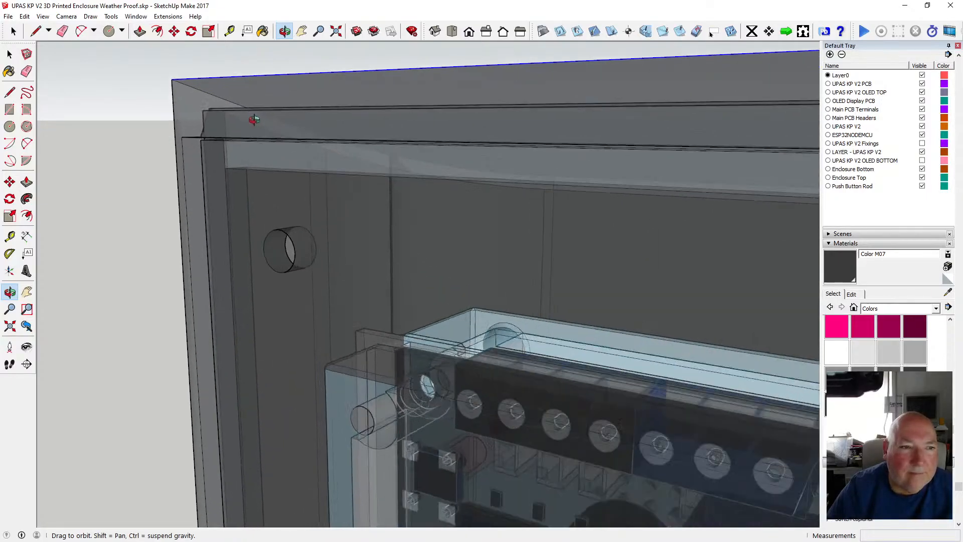
left_click_drag(303, 103, 590, 194)
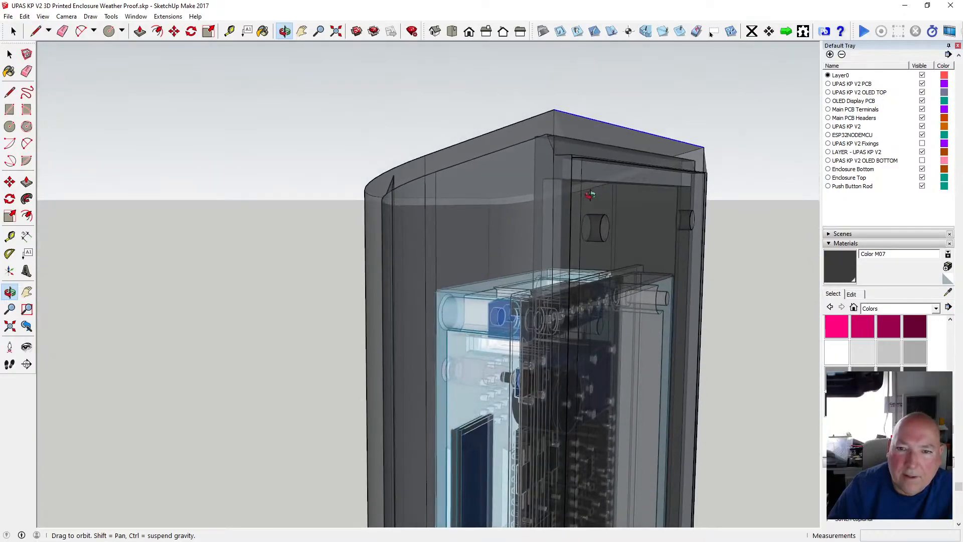
scroll(554, 120, "up", 4)
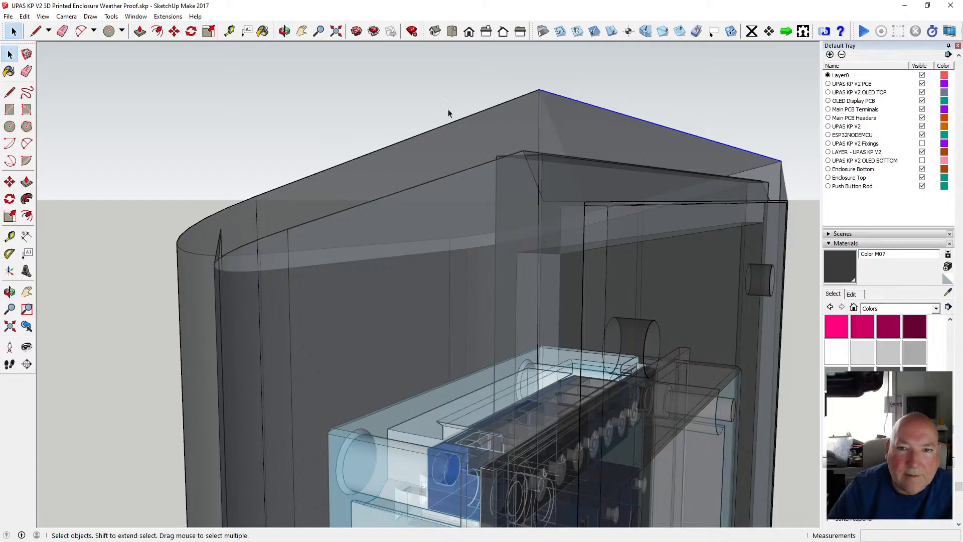
left_click(175, 31)
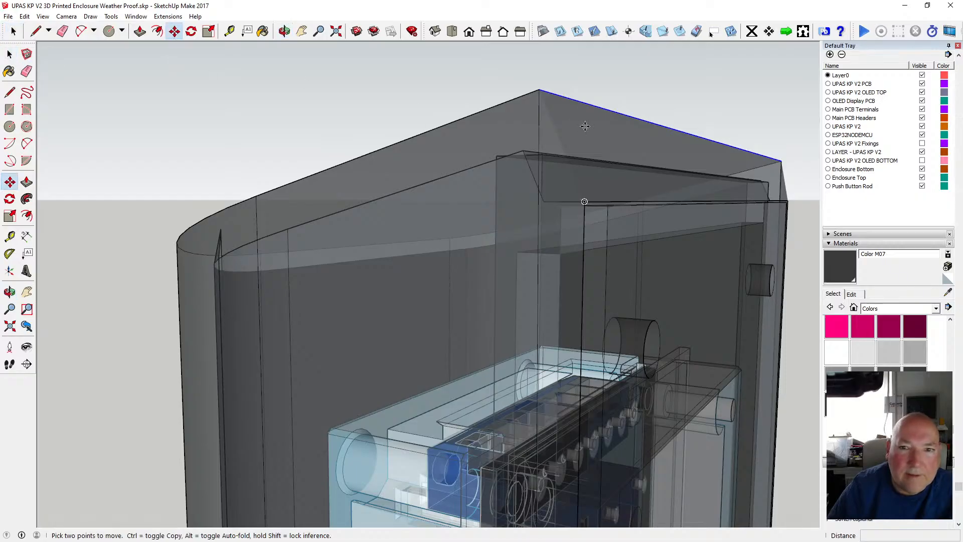
left_click(541, 88)
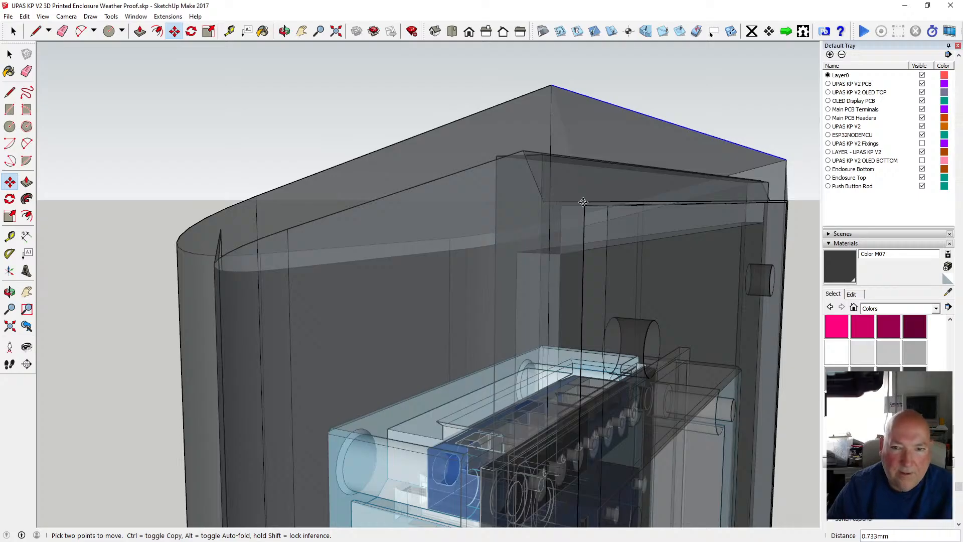
left_click(583, 202)
Draw a vertical guide about 164.6 mm long from the enclosure's rear bottom corner to above its top.
left_click(284, 31)
left_click_drag(306, 60, 346, 185)
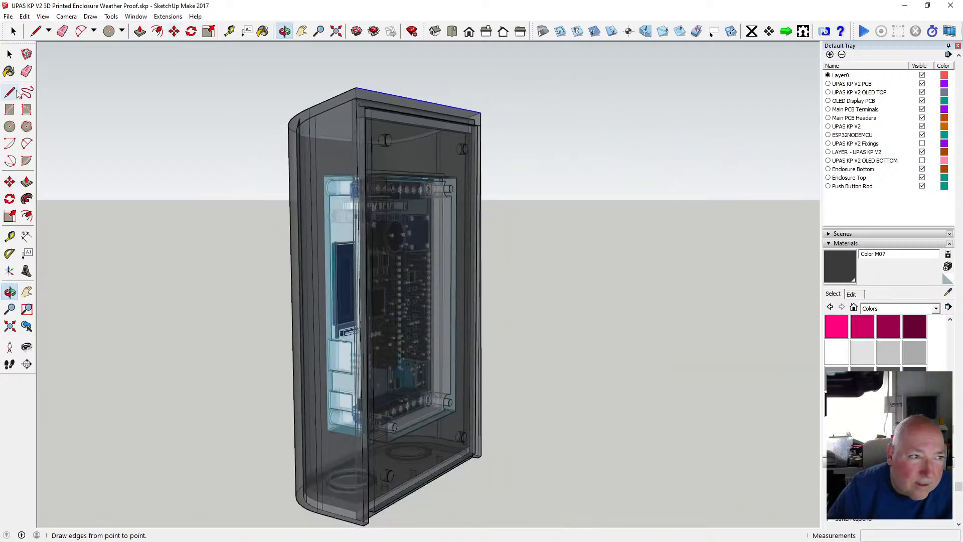
left_click(230, 31)
left_click(364, 517)
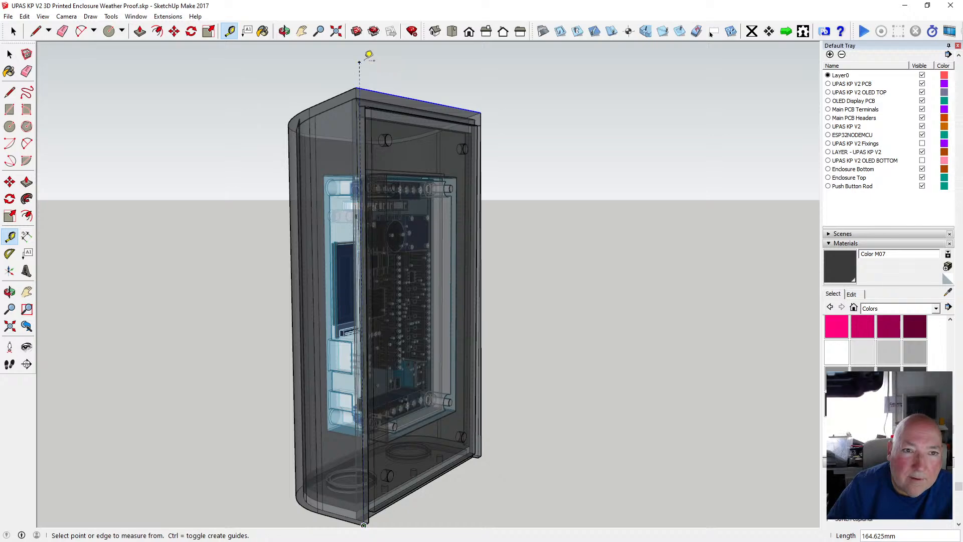
Try to move the selected rear top edge outward from its corner endpoint to meet the vertical guide.
key("o")
scroll(370, 83, "up", 8)
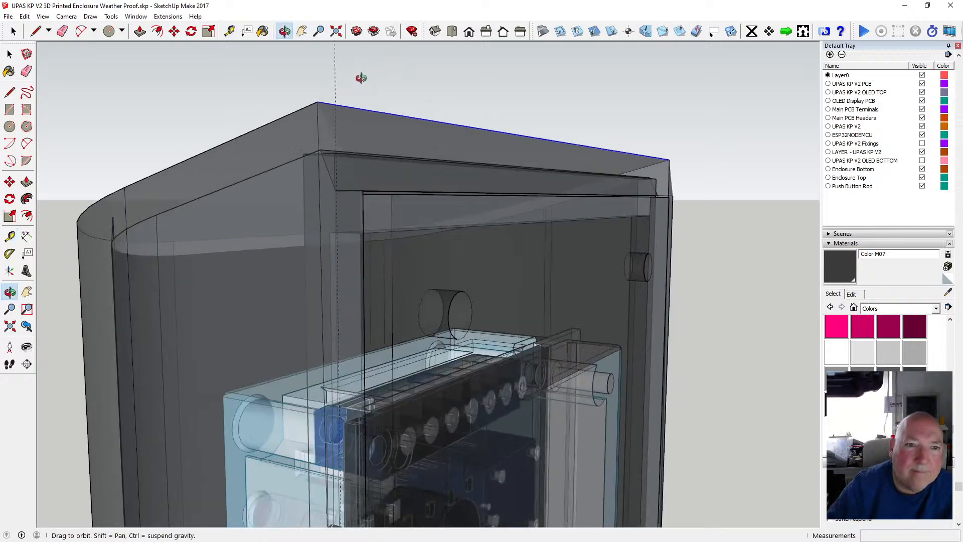
left_click_drag(336, 117, 424, 161)
key("m")
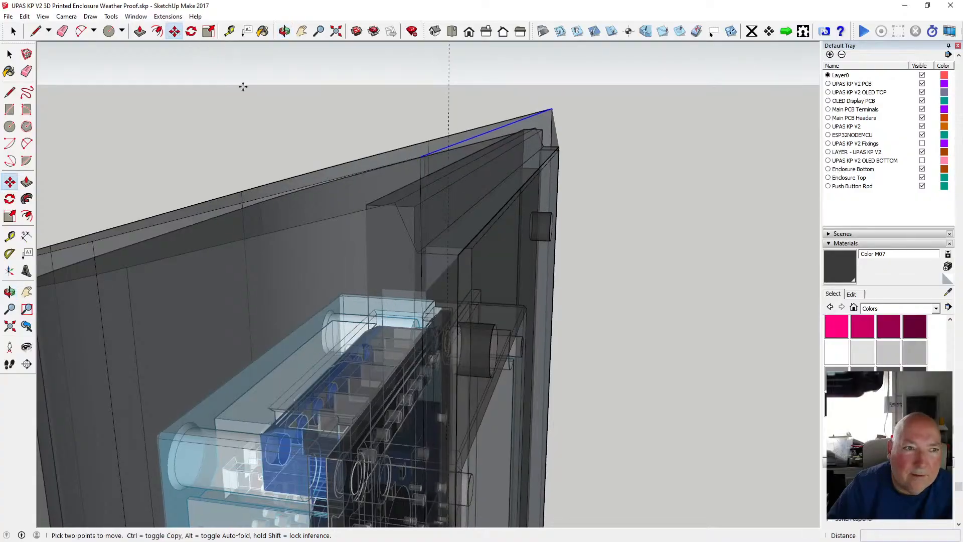
left_click(421, 157)
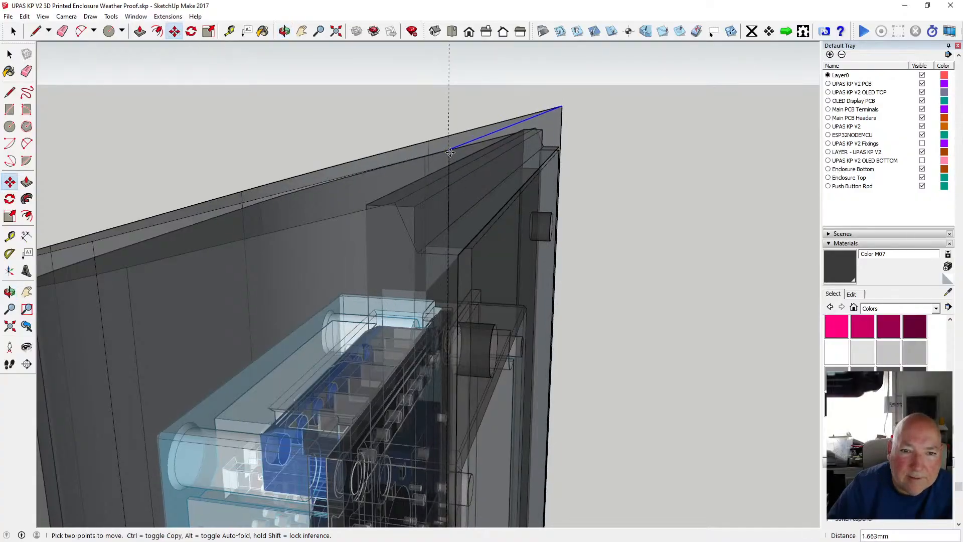
scroll(445, 146, "up", 3)
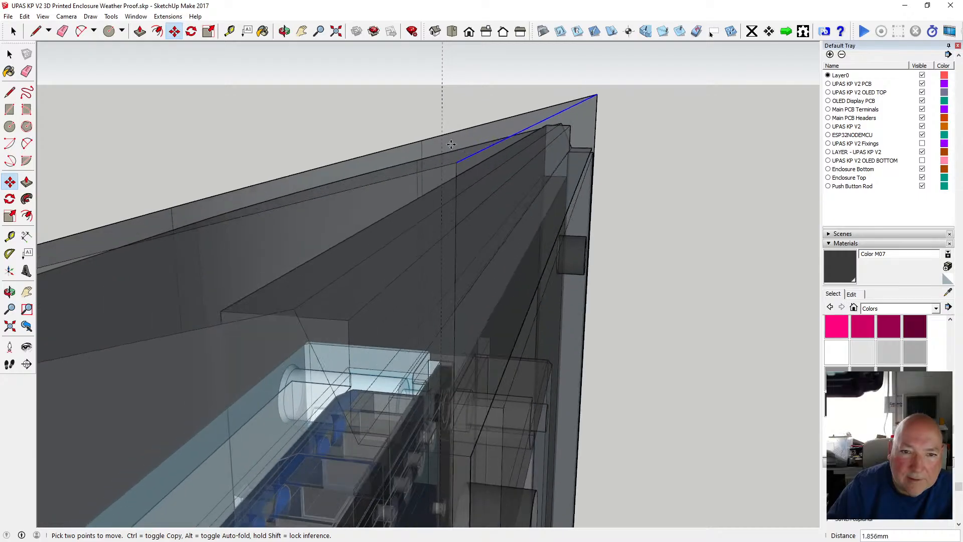
scroll(439, 161, "up", 2)
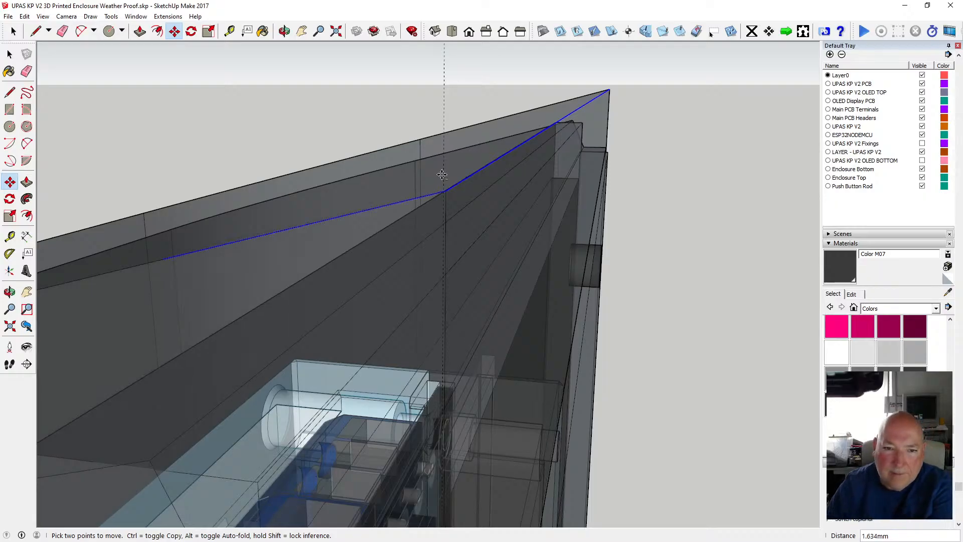
left_click(442, 161)
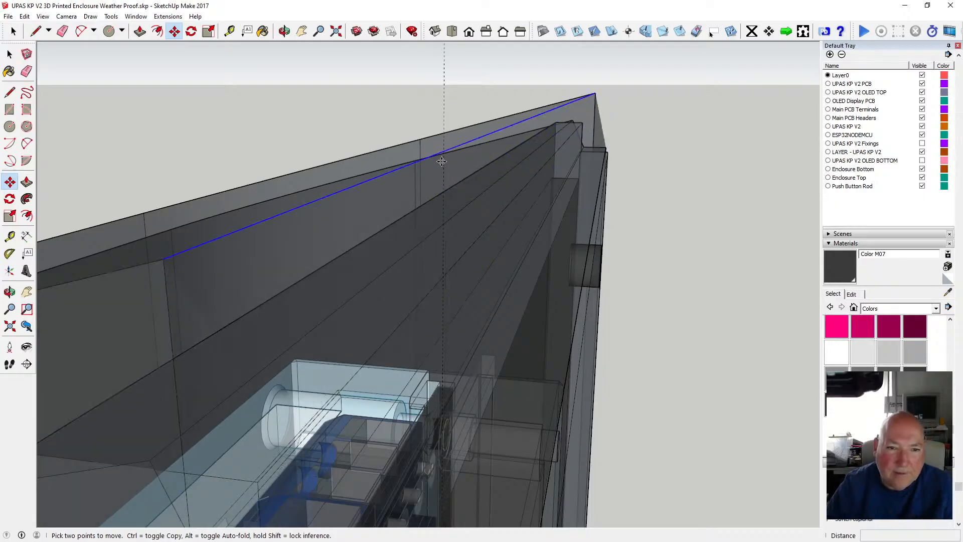
left_click(284, 31)
left_click_drag(494, 175, 589, 207)
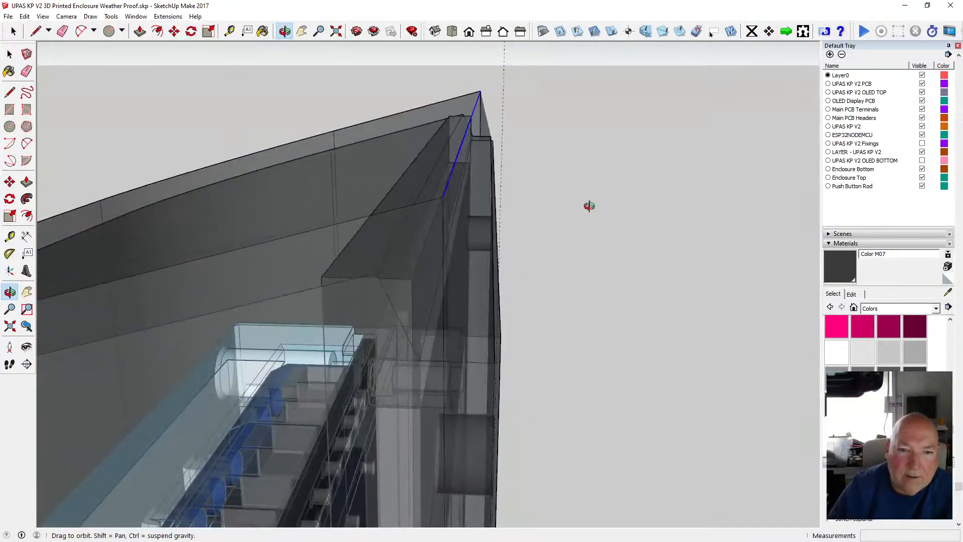
Draw a horizontal guide about 2.8 mm long outward from the endpoint of the selected rear top edge.
left_click(230, 31)
left_click(444, 195)
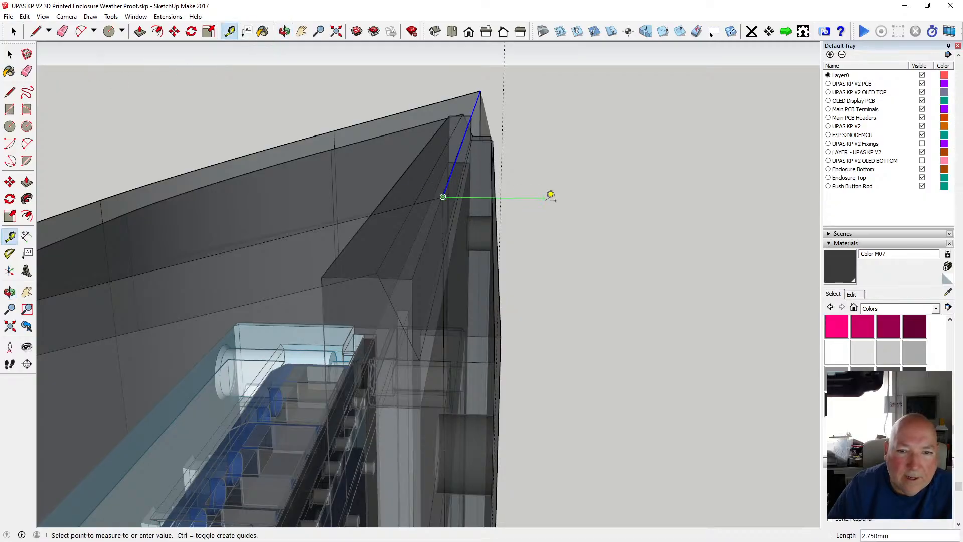
left_click(9, 54)
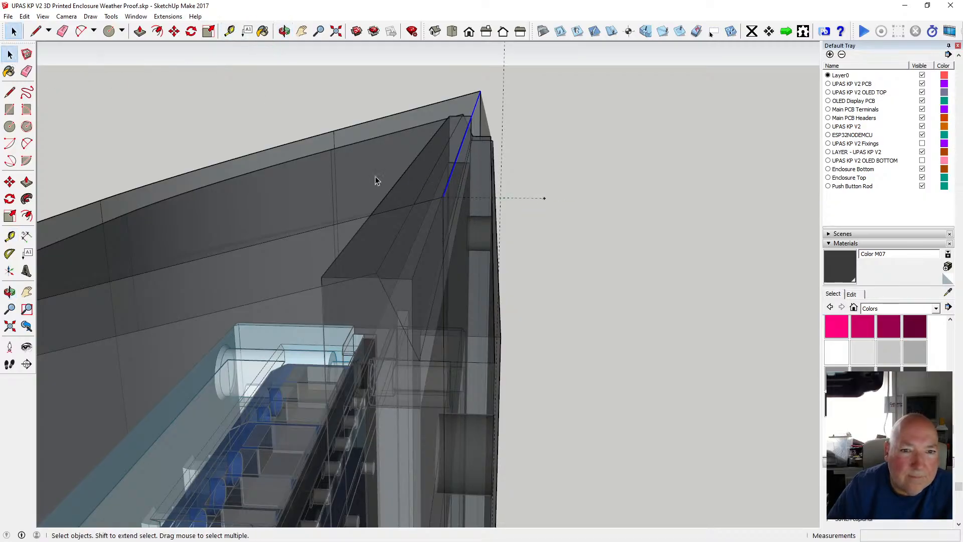
Move the selected rear top edge about 1.6 mm outward along the roof slope to the vertical guide, and clear the guides.
left_click(174, 31)
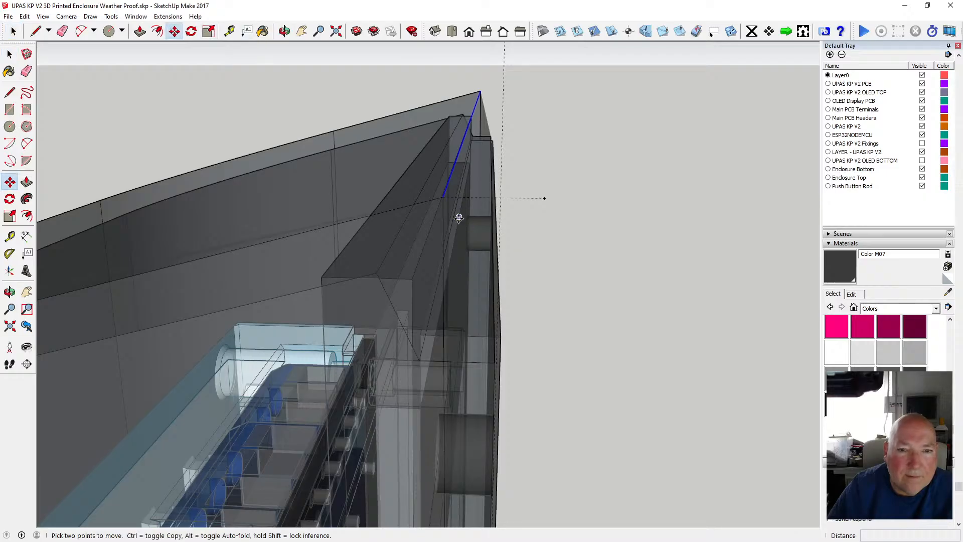
left_click(441, 196)
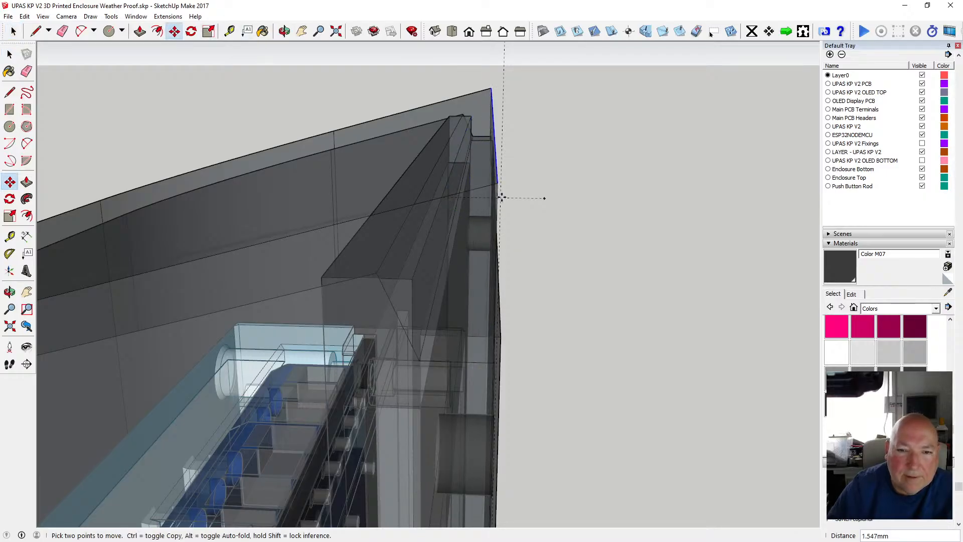
key("Escape")
scroll(503, 191, "up", 2)
scroll(503, 194, "down", 3)
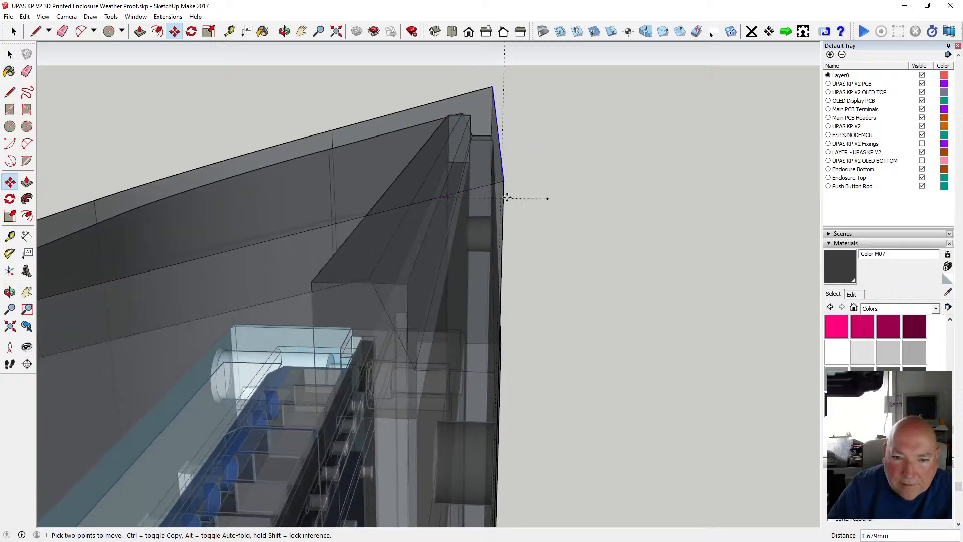
scroll(501, 182, "up", 2)
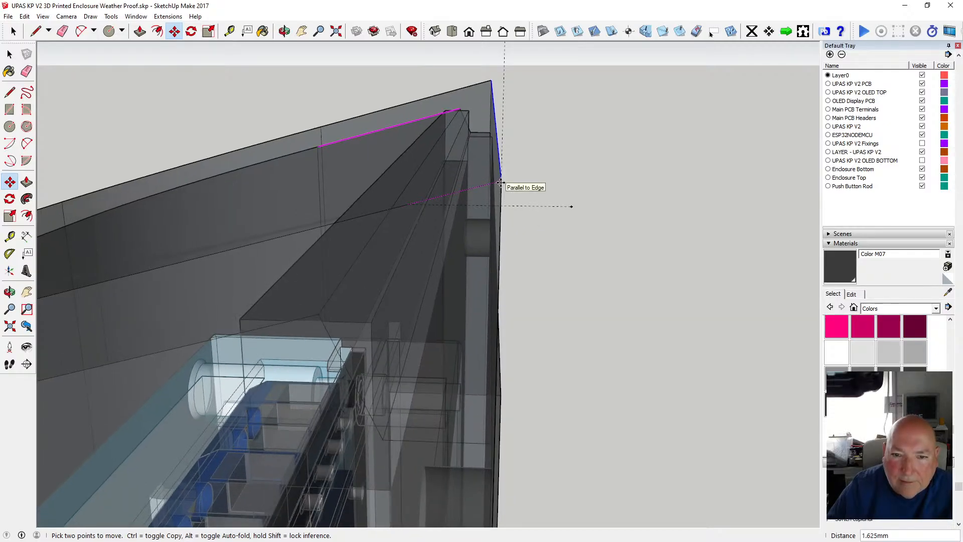
left_click(284, 31)
left_click_drag(501, 149, 352, 138)
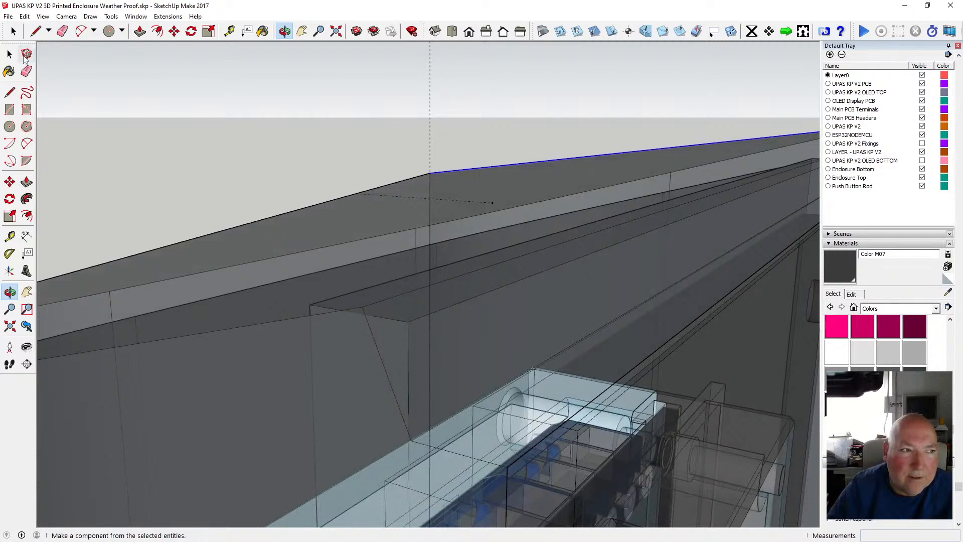
left_click(10, 54)
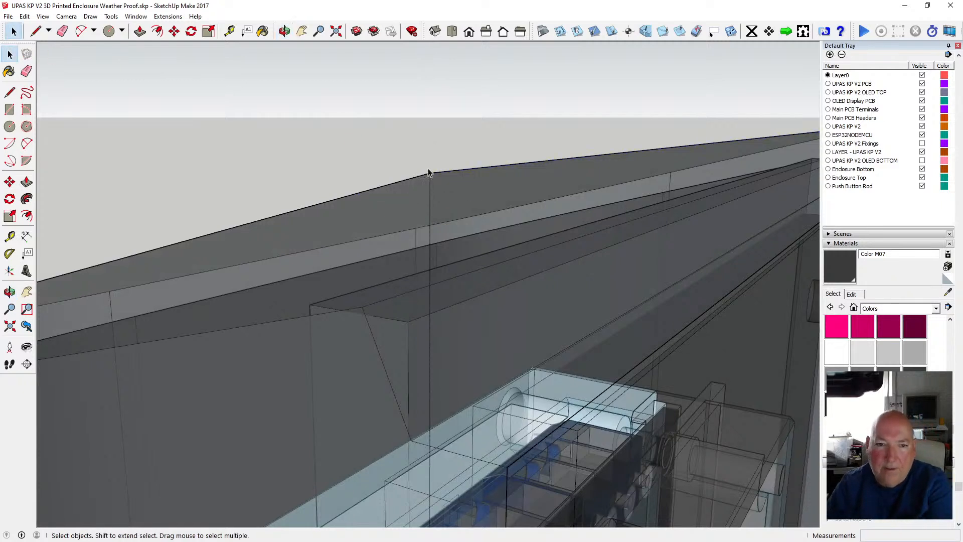
Try to move the enclosure's inner rear top edge about 1.4 mm outward, parallel to the outer roof edge.
key("o")
left_click_drag(355, 133, 520, 206)
scroll(503, 222, "up", 4)
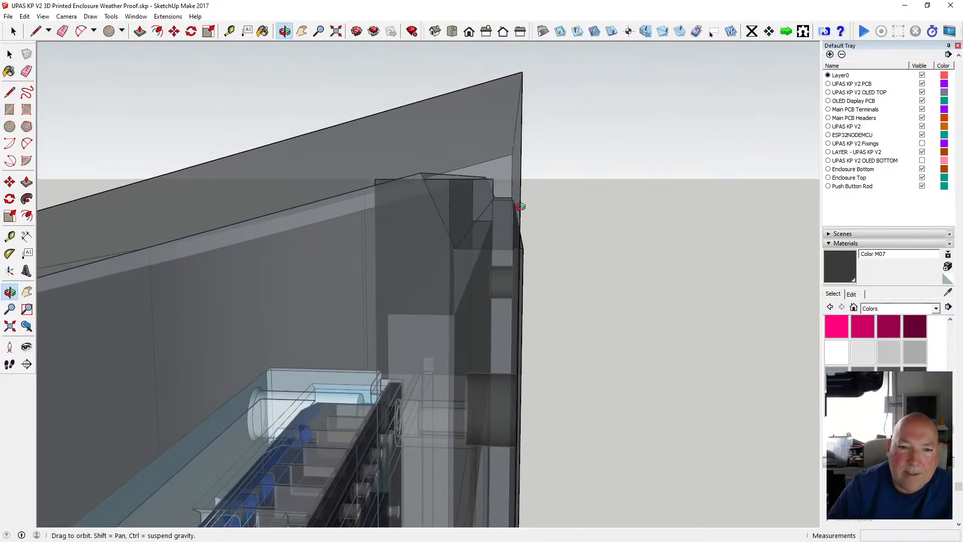
left_click(10, 54)
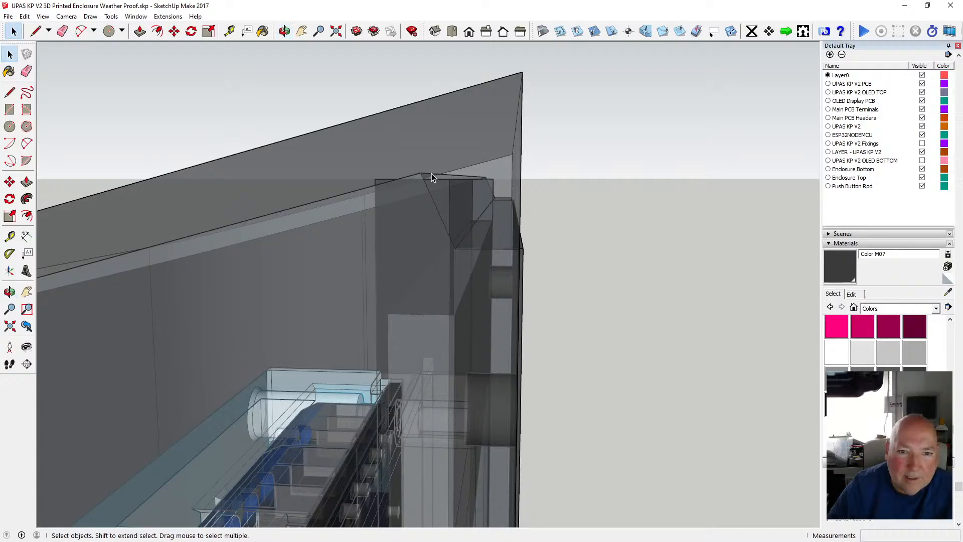
left_click(174, 33)
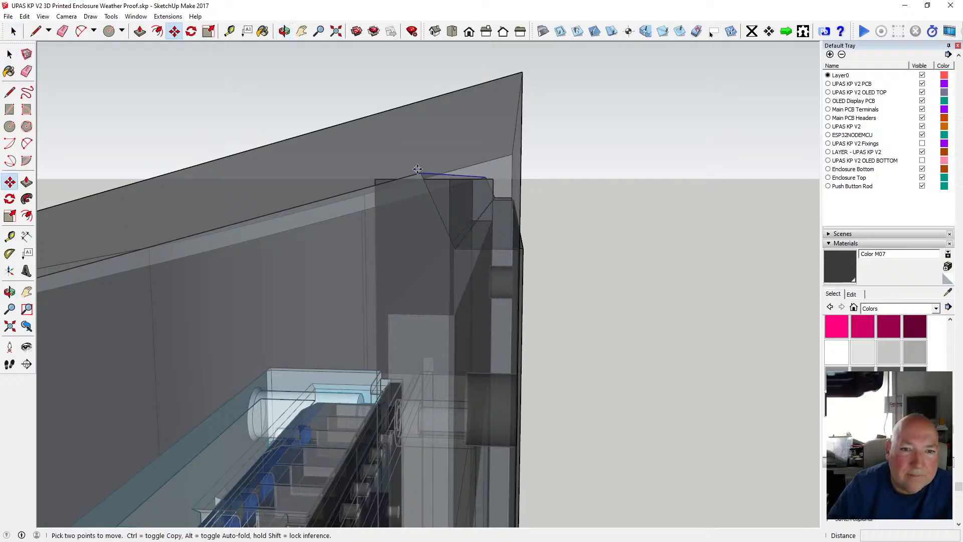
left_click(422, 171)
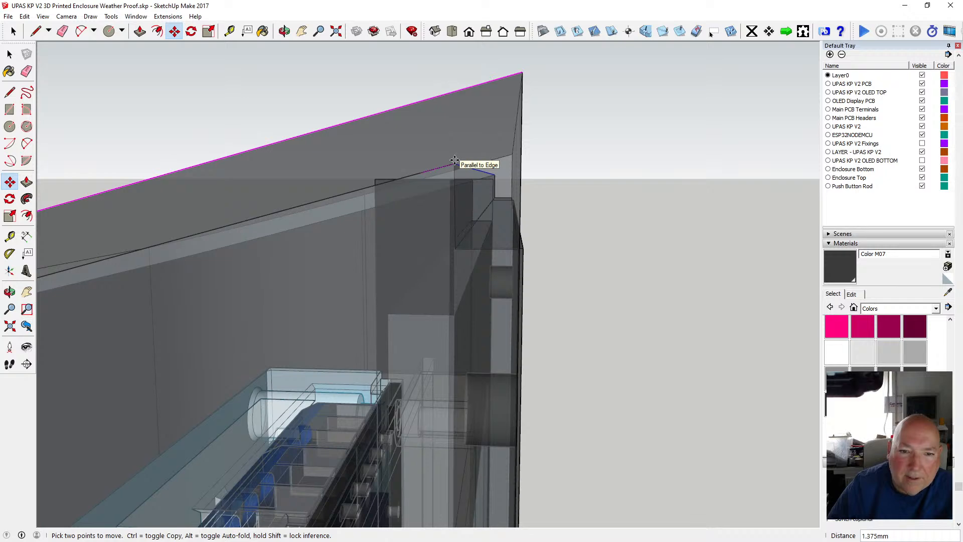
left_click(455, 160)
left_click(285, 31)
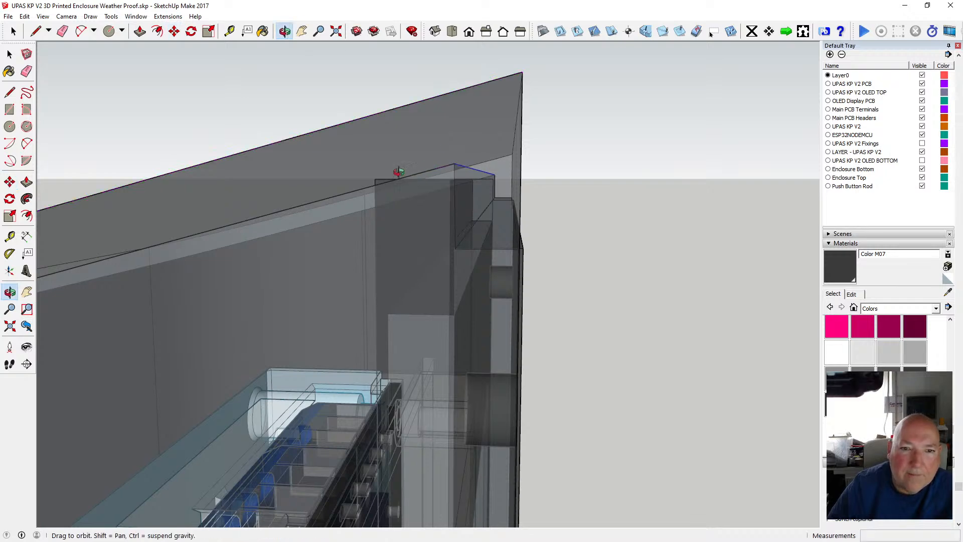
left_click_drag(395, 171, 464, 163)
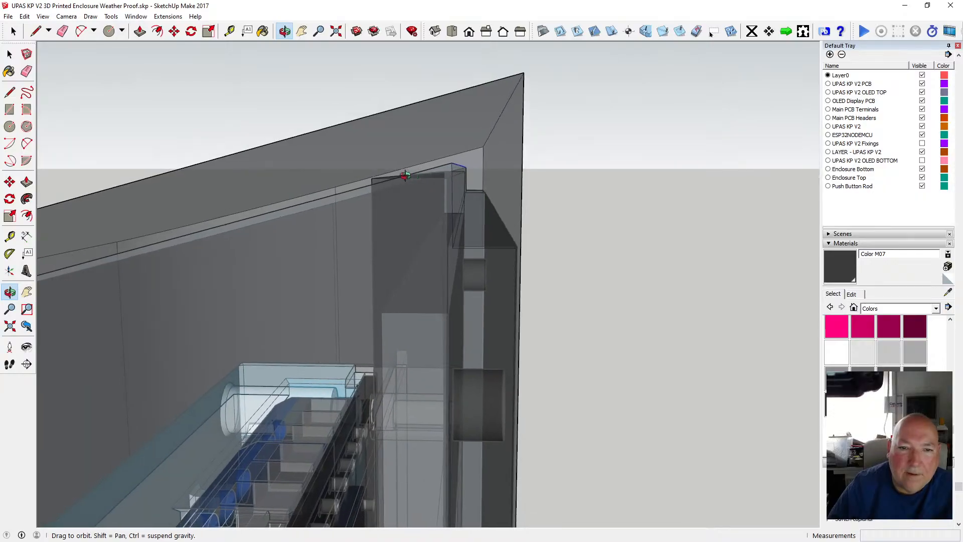
left_click(24, 16)
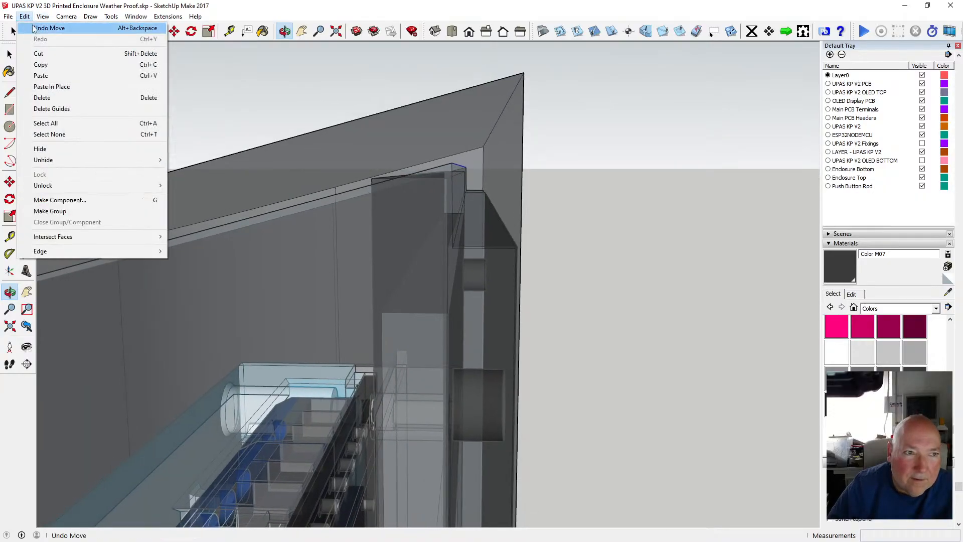
left_click(49, 28)
Move the inner rear top edge from its endpoint about 1.4 mm outward along the slope of the roof.
left_click(175, 33)
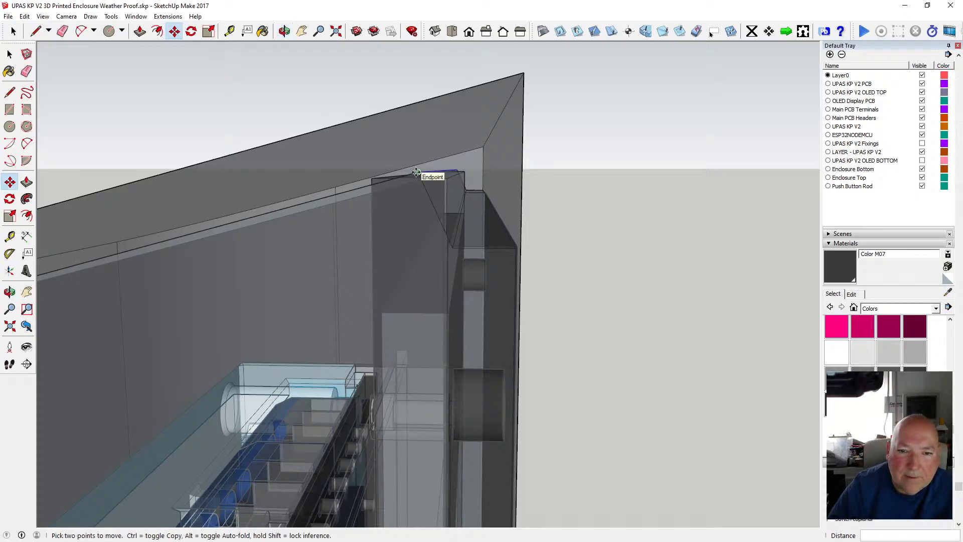
left_click(415, 172)
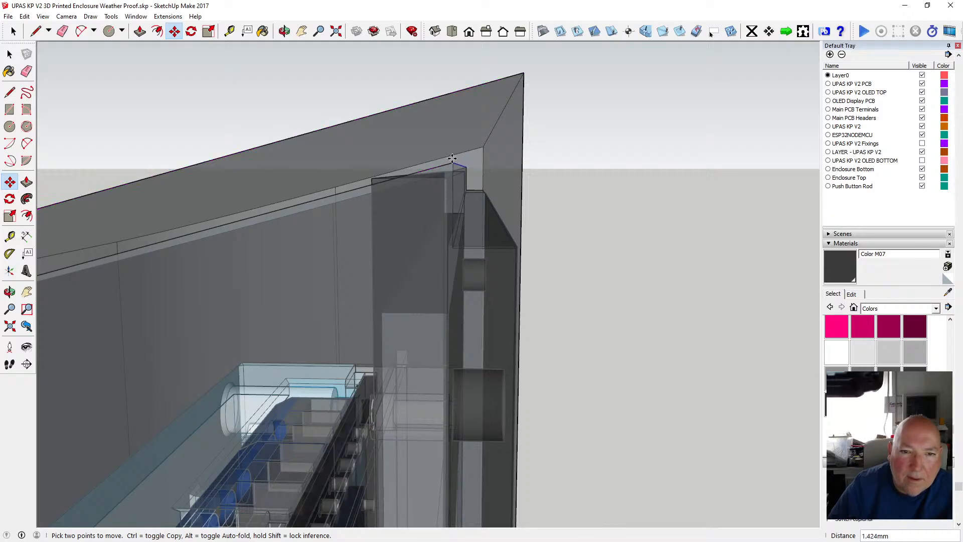
mouse_move(429, 158)
middle_mouse_down()
mouse_move(381, 181)
mouse_move(423, 183)
mouse_move(408, 203)
mouse_move(351, 224)
mouse_move(440, 158)
middle_mouse_up()
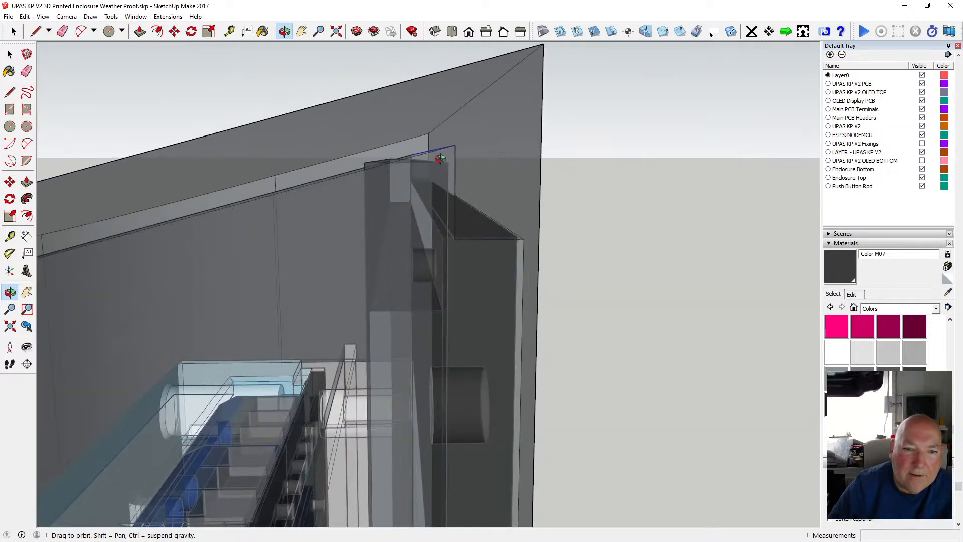
middle_click_drag(369, 191, 263, 185)
Try to clear the stray triangle at the top of the inner wall by deleting its edges, and inspect the enclosure's top.
left_click(10, 54)
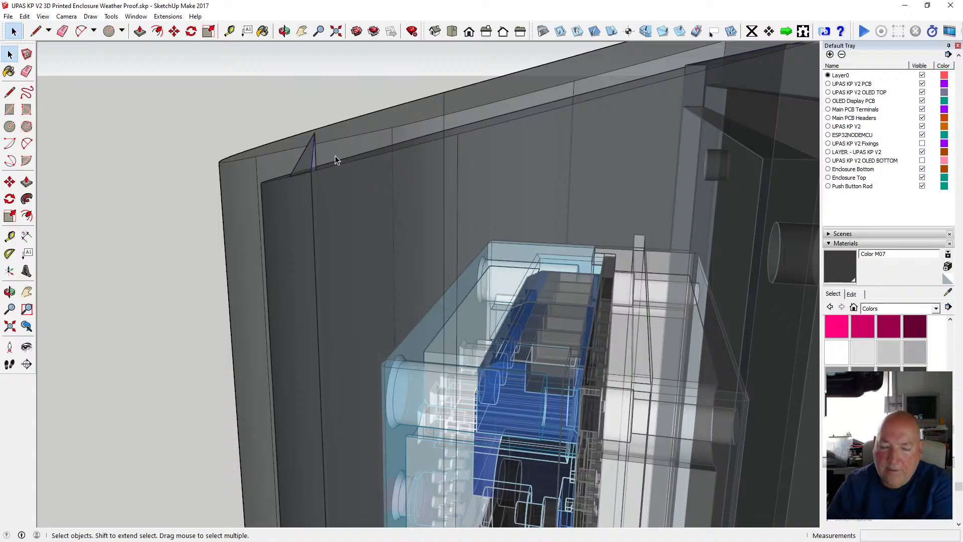
key("Delete")
left_click(318, 155)
key("Delete")
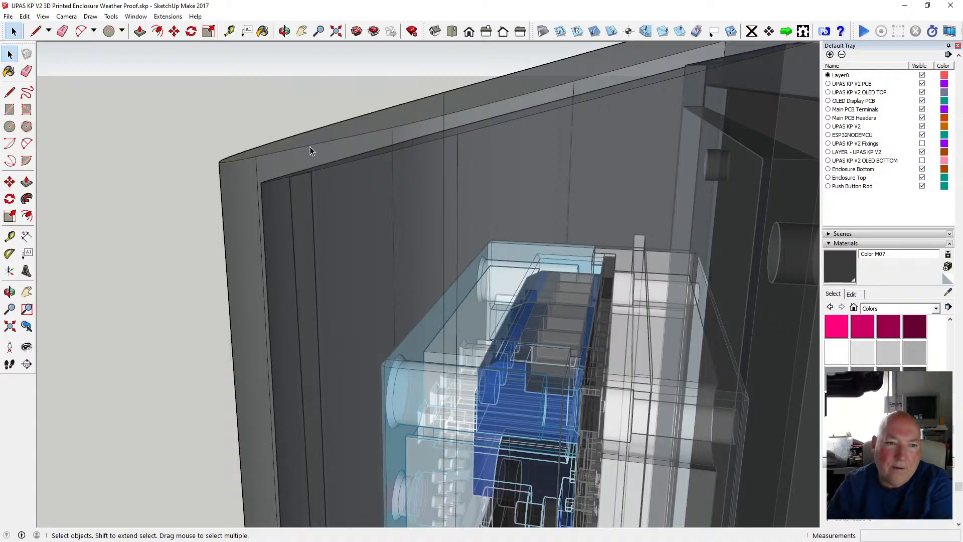
left_click(285, 32)
left_click_drag(310, 196, 371, 212)
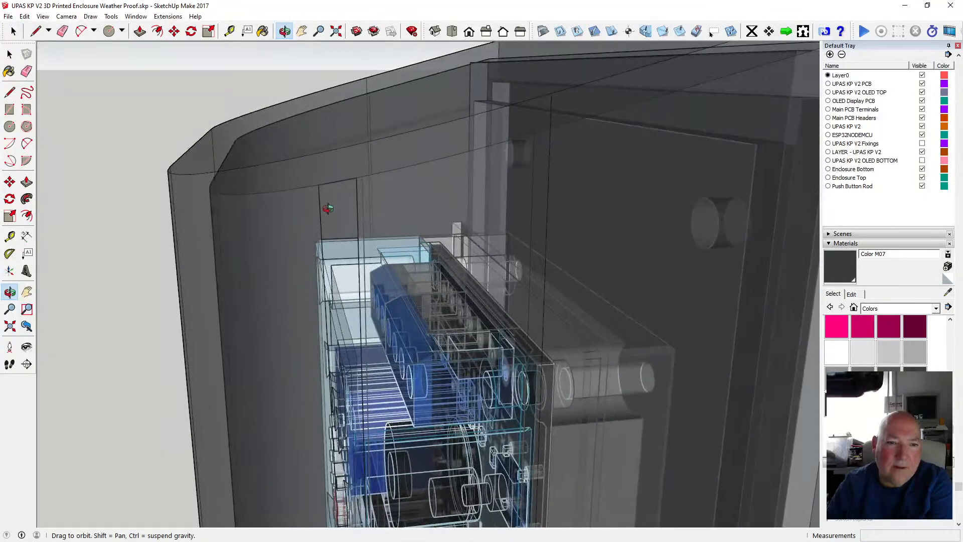
scroll(328, 208, "down", 6)
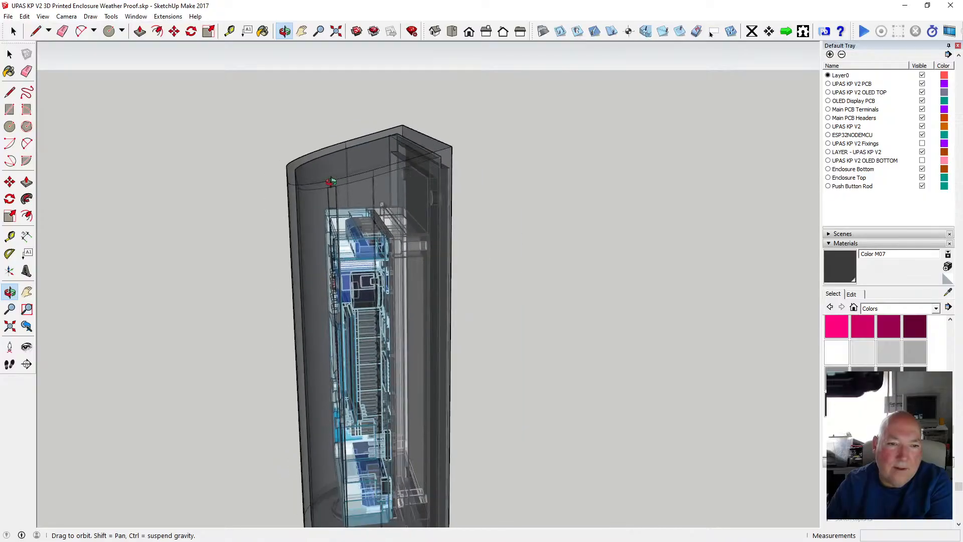
scroll(332, 183, "down", 2)
scroll(333, 201, "up", 2)
left_click_drag(320, 236, 335, 221)
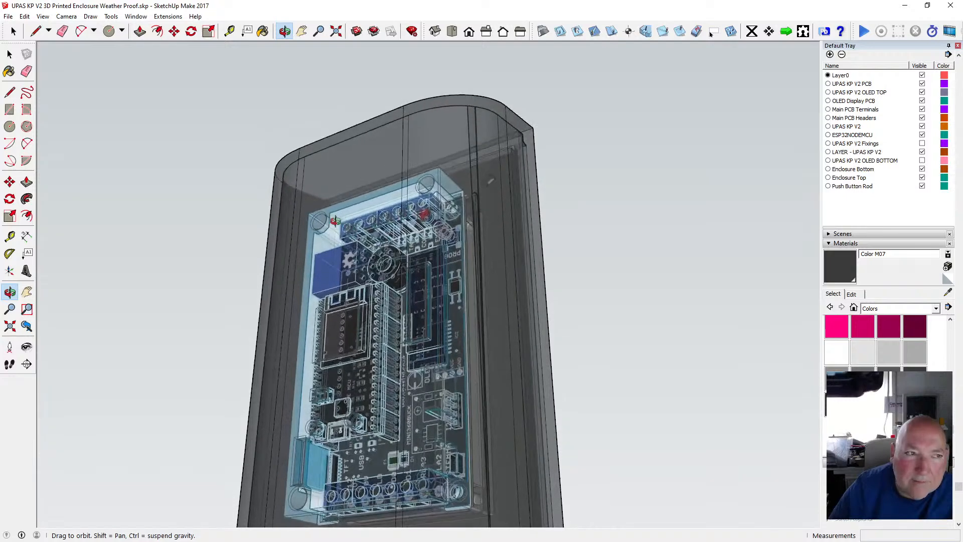
Undo the last two erasures at the top of the inner wall.
left_click(24, 16)
left_click(24, 15)
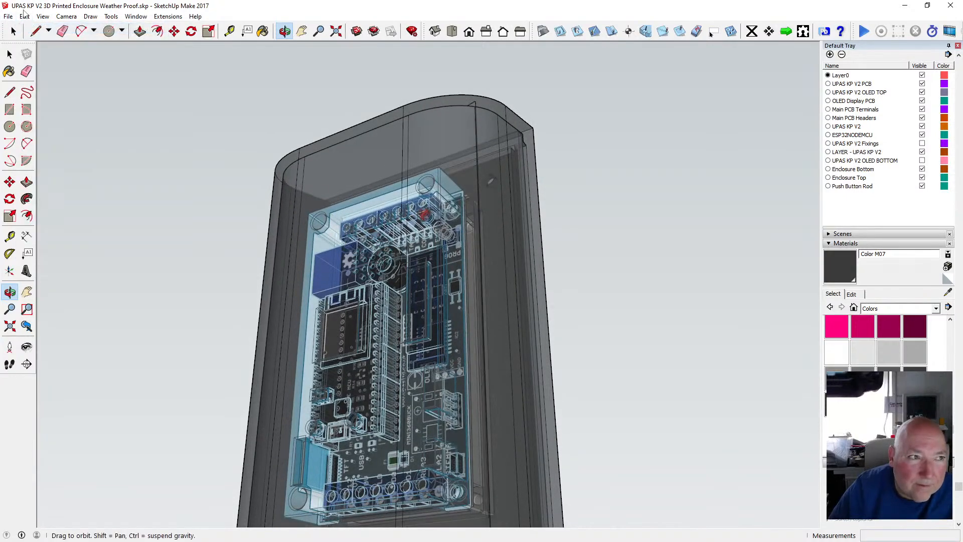
left_click(29, 18)
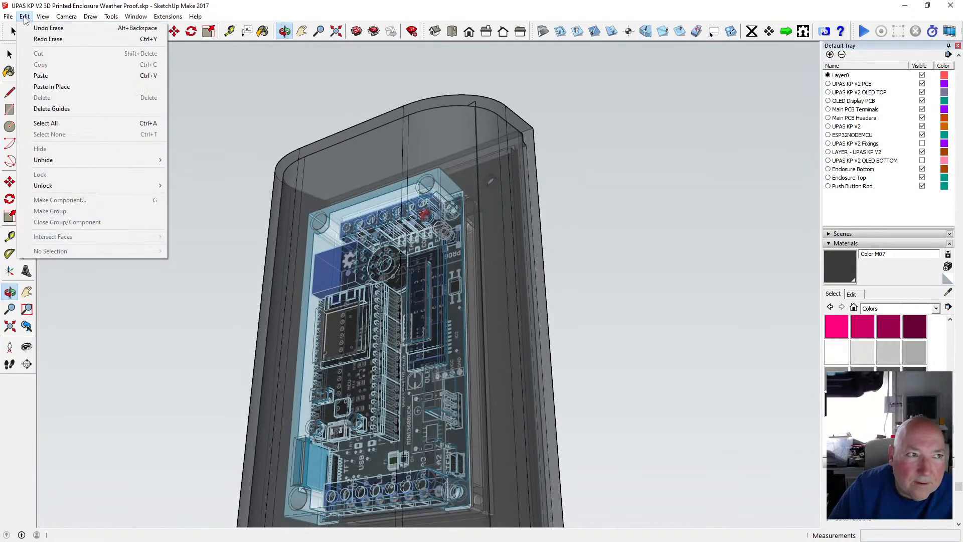
left_click(42, 28)
Delete the stray vertical edge running down from the tip of the triangle at the top of the inner wall.
scroll(487, 118, "up", 3)
left_click_drag(484, 115, 295, 211)
scroll(346, 137, "up", 4)
left_click_drag(345, 137, 365, 228)
left_click_drag(350, 169, 282, 125)
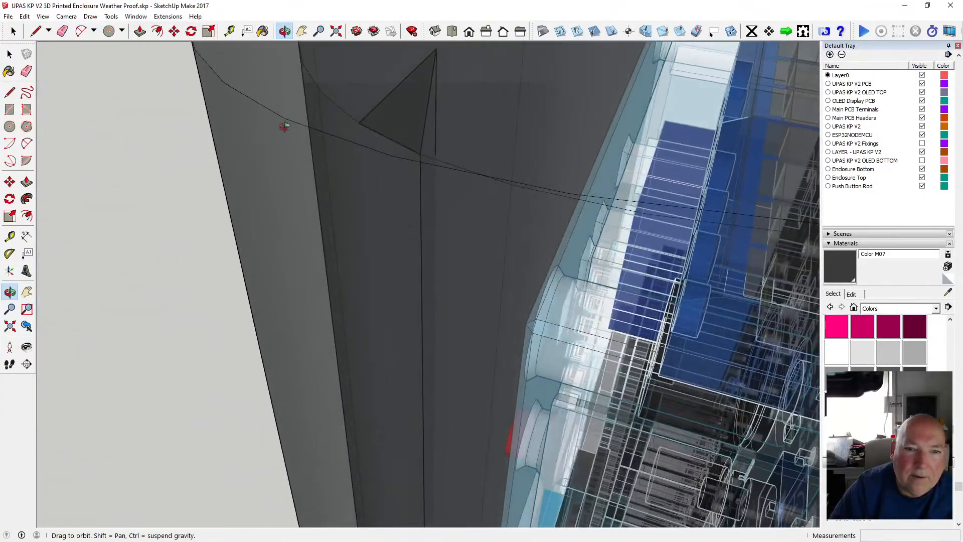
key("space")
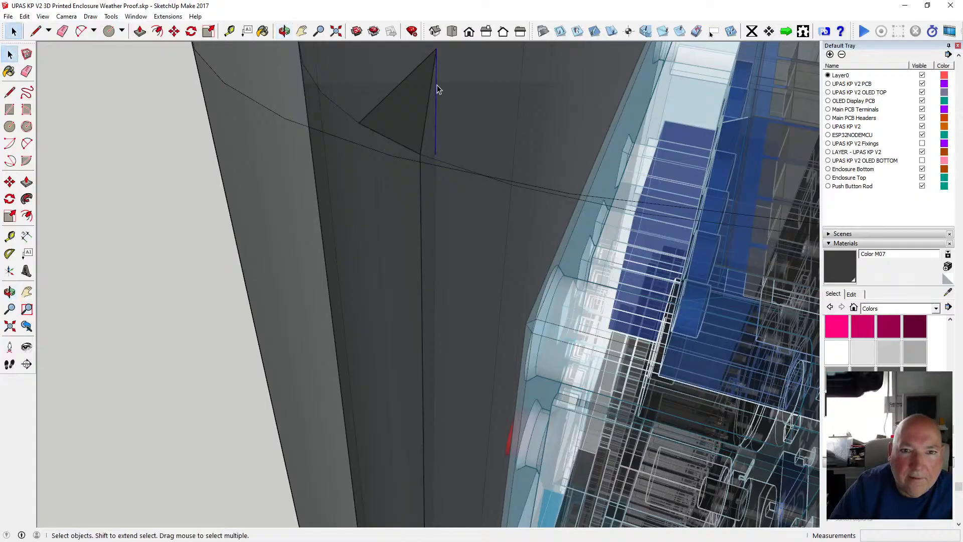
key("Delete")
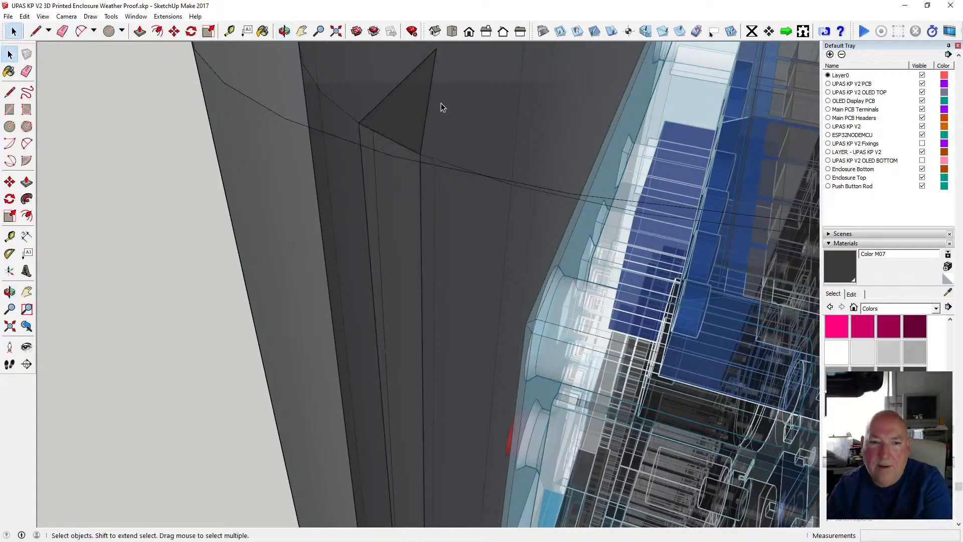
Delete the leftover stray triangle protruding above the inner wall's top edge.
left_click(284, 31)
left_click_drag(464, 166, 286, 170)
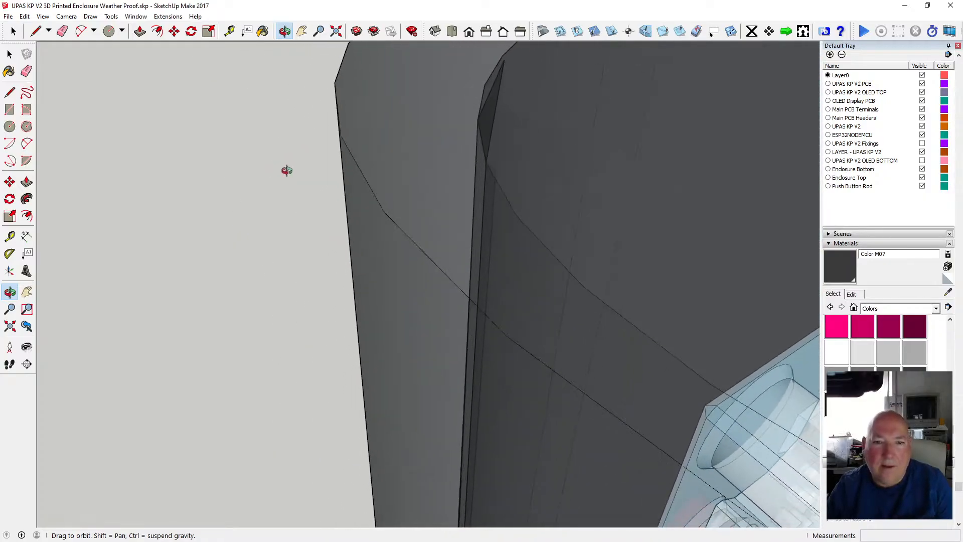
left_click(11, 55)
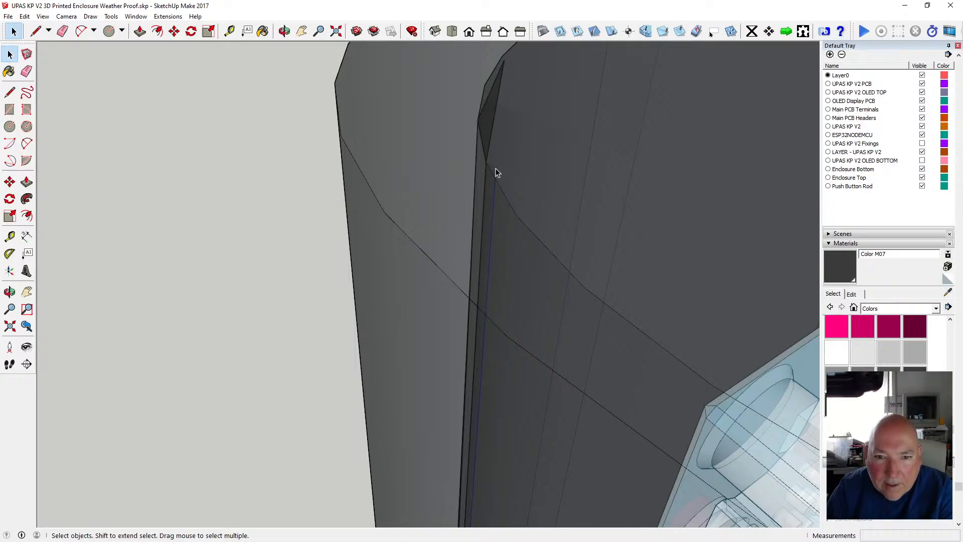
key("ctrl+t")
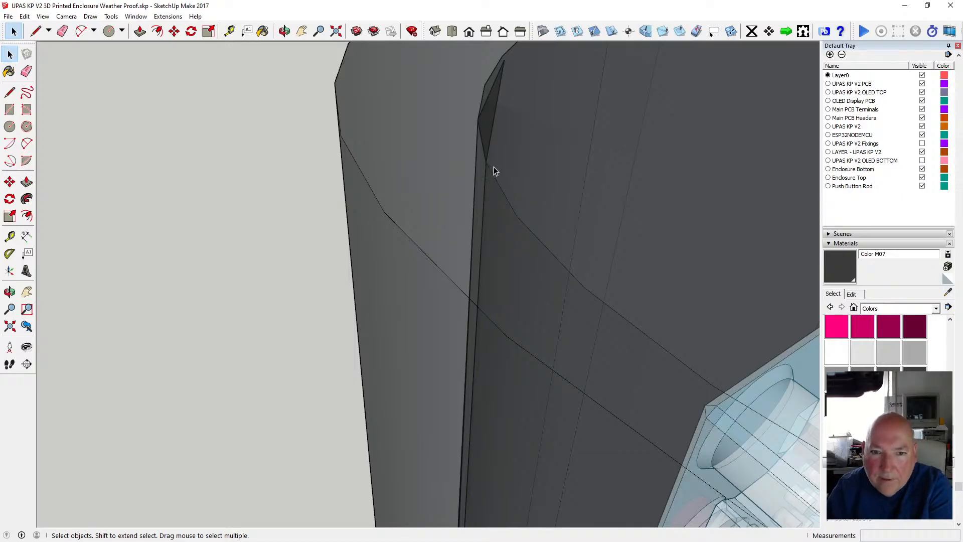
left_click(493, 168)
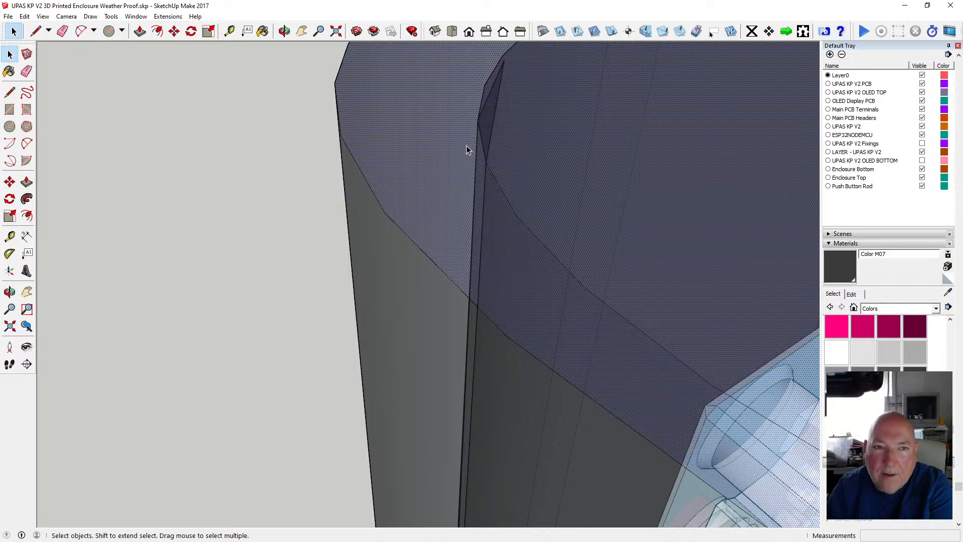
middle_click_drag(454, 128, 555, 139)
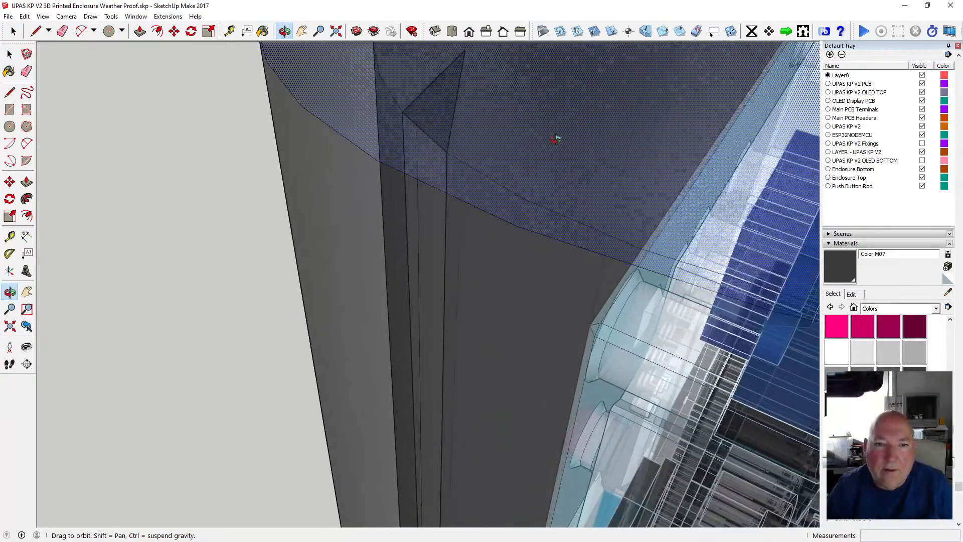
middle_click_drag(65, 61, 65, 61)
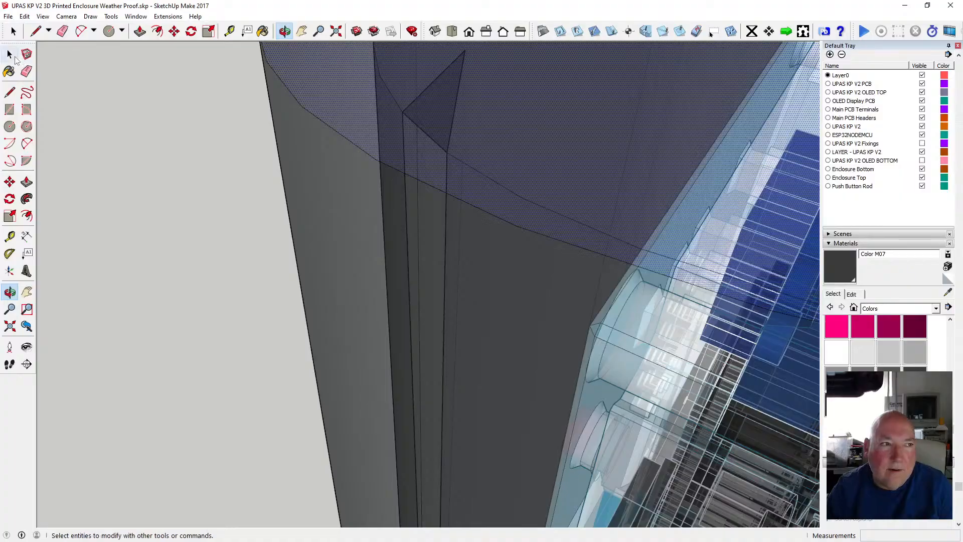
left_click(425, 91)
key("Delete")
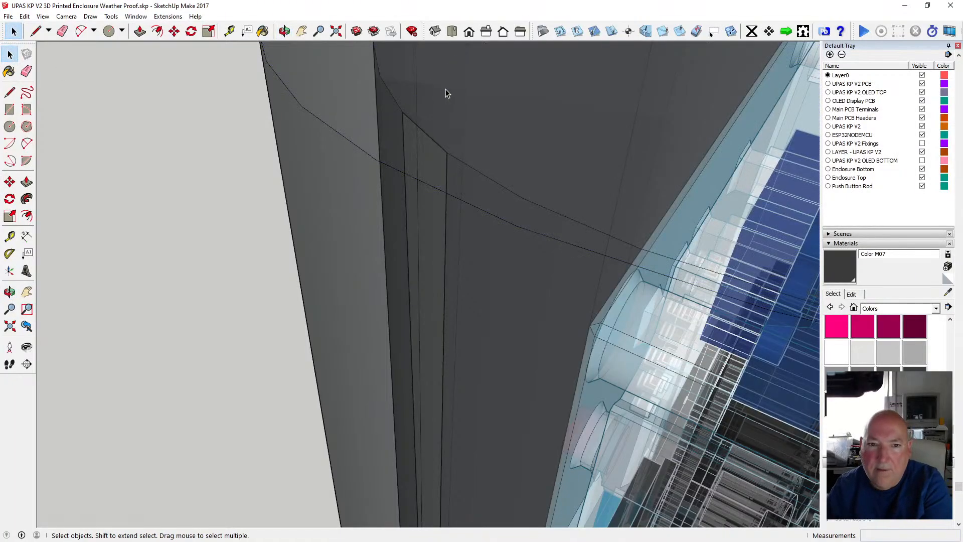
Examine the vertical edges and the top edge of the enclosure's inner wall from several angles.
middle_click_drag(291, 44, 519, 118)
scroll(414, 202, "down", 6)
scroll(442, 152, "up", 6)
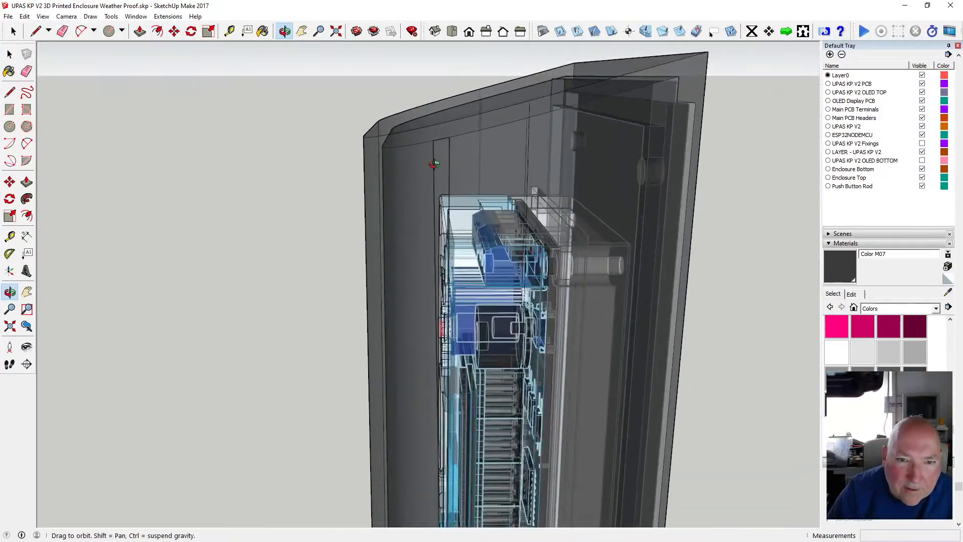
middle_click_drag(442, 152, 420, 141)
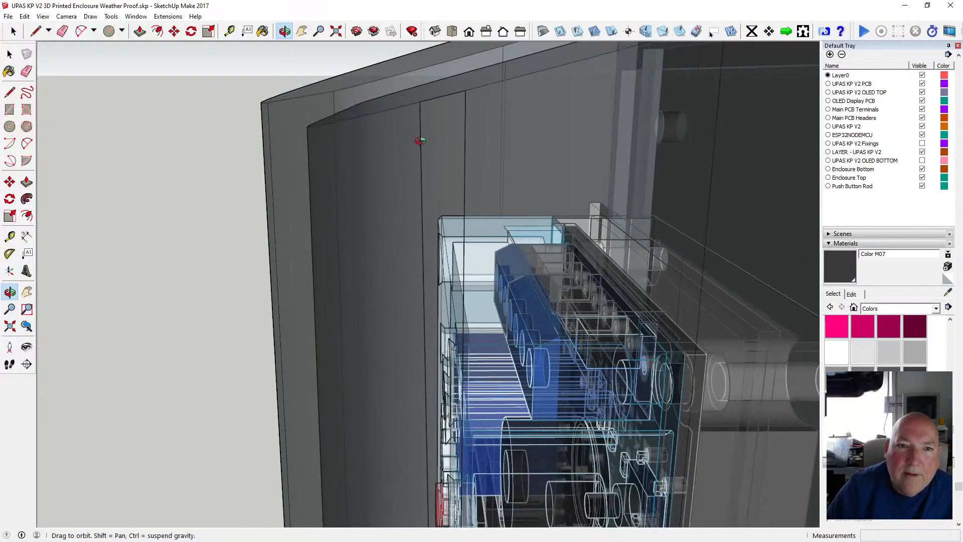
middle_click_drag(425, 93, 382, 87)
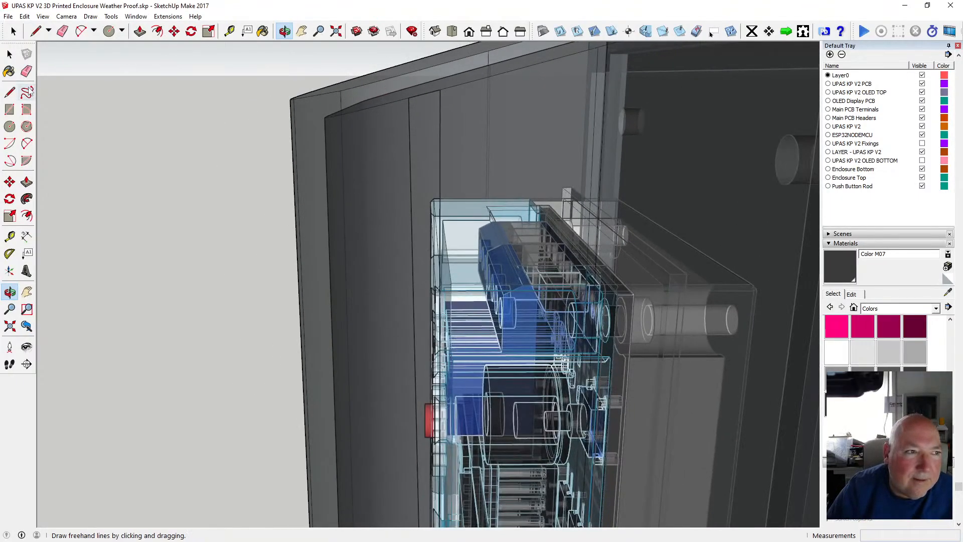
left_click(9, 92)
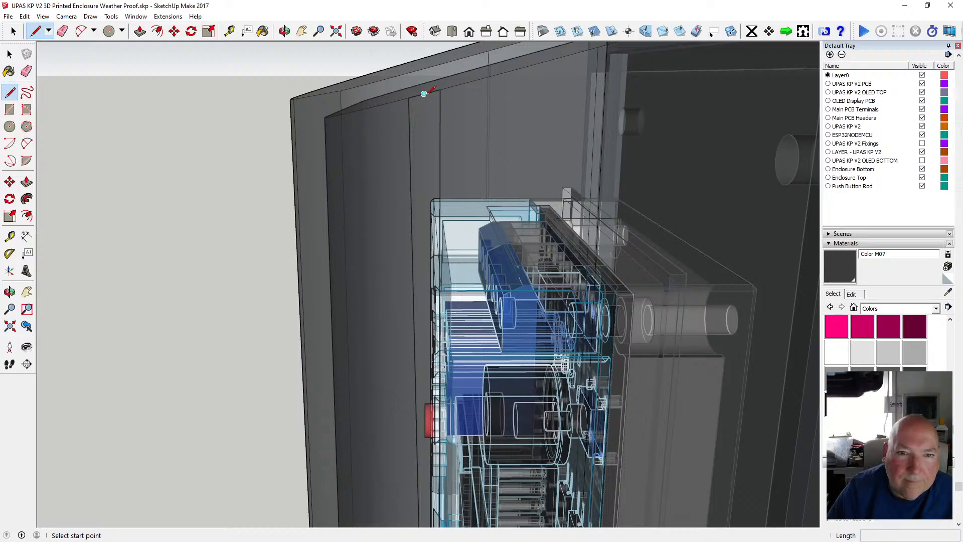
scroll(424, 94, "down", 10)
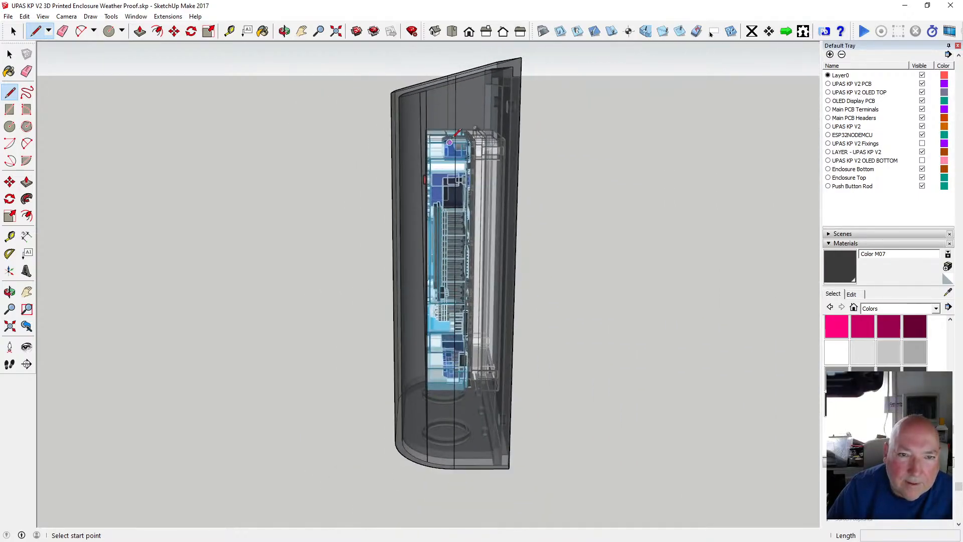
scroll(449, 142, "up", 8)
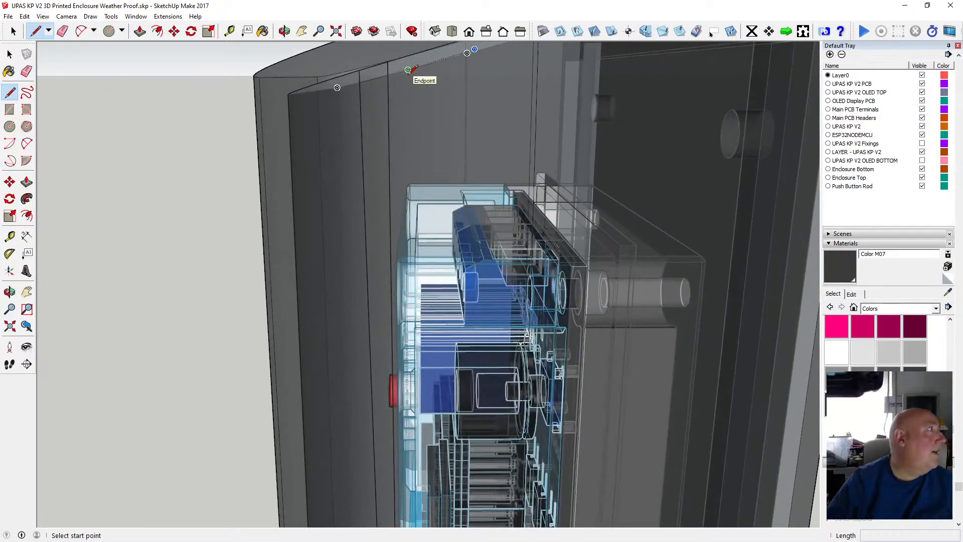
scroll(409, 70, "up", 2)
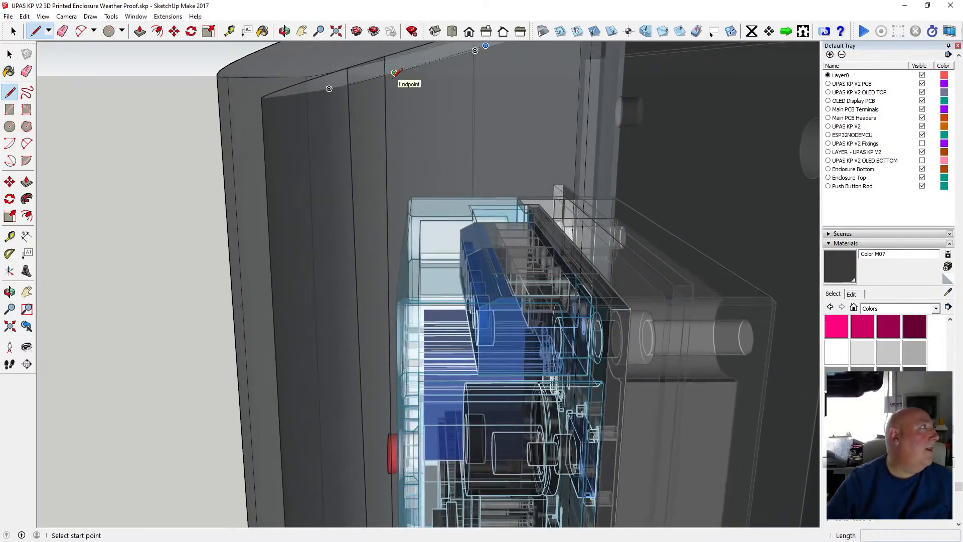
left_click(284, 32)
left_click_drag(374, 75, 303, 129)
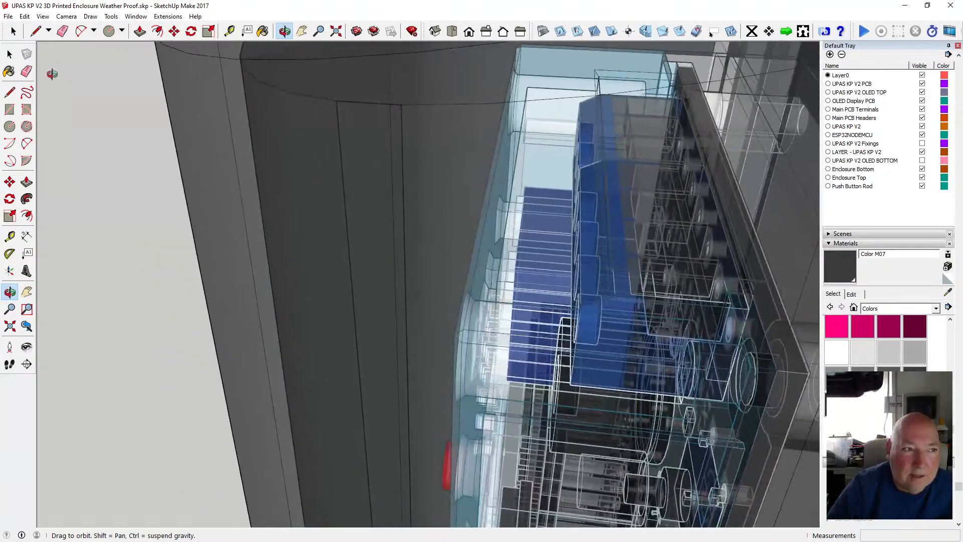
left_click(10, 54)
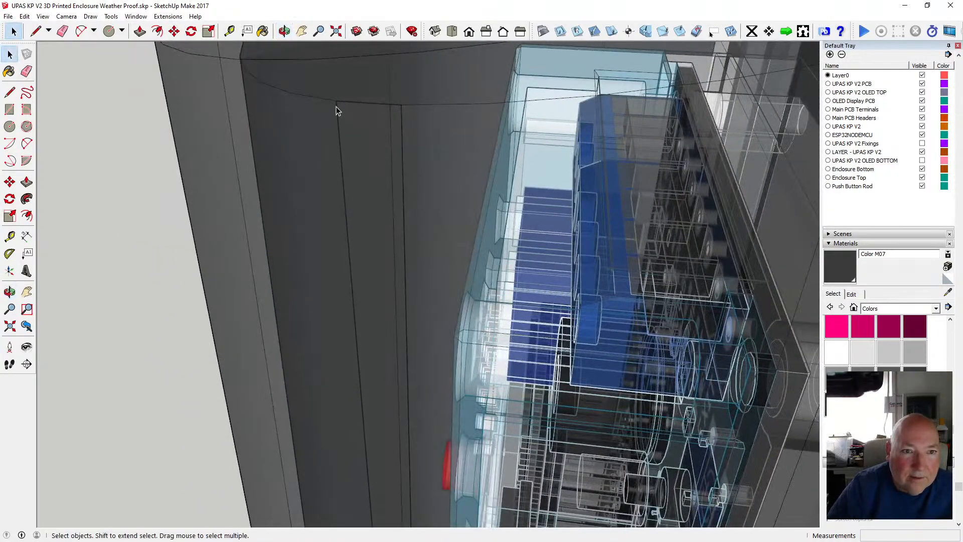
key("m")
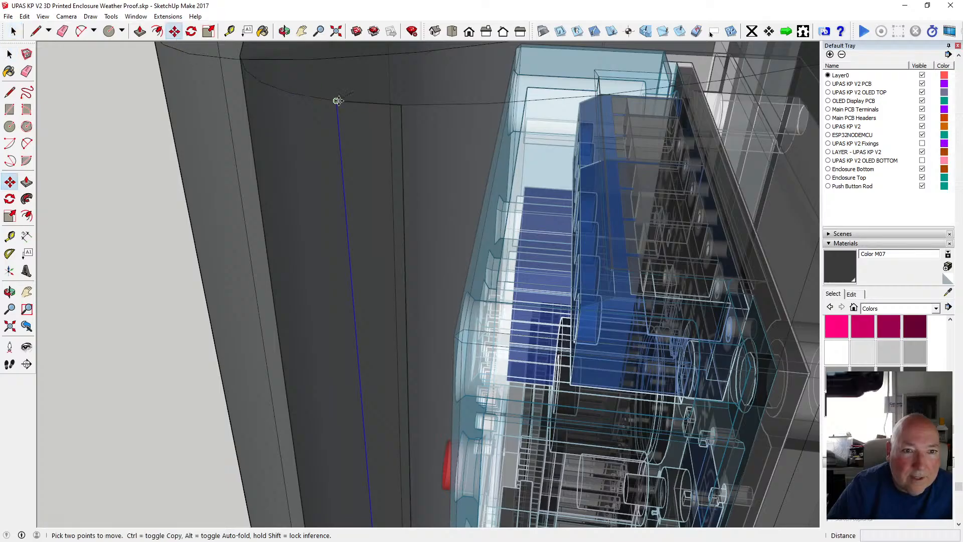
left_click(339, 101)
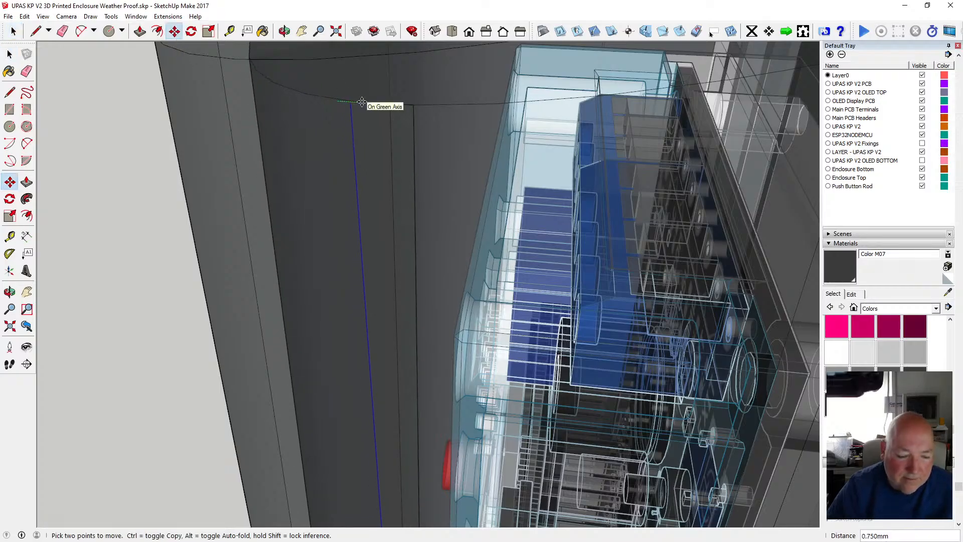
key("Escape")
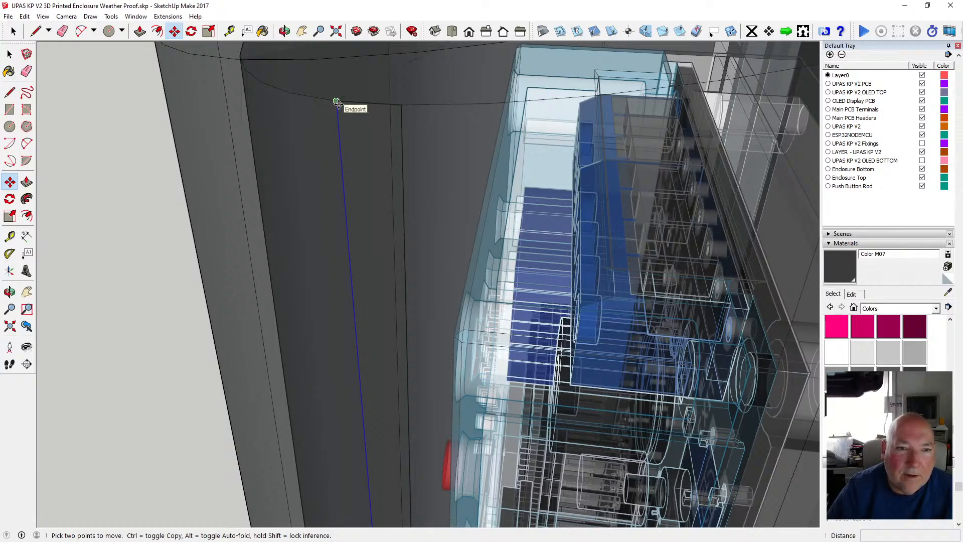
left_click(337, 102)
key("Escape")
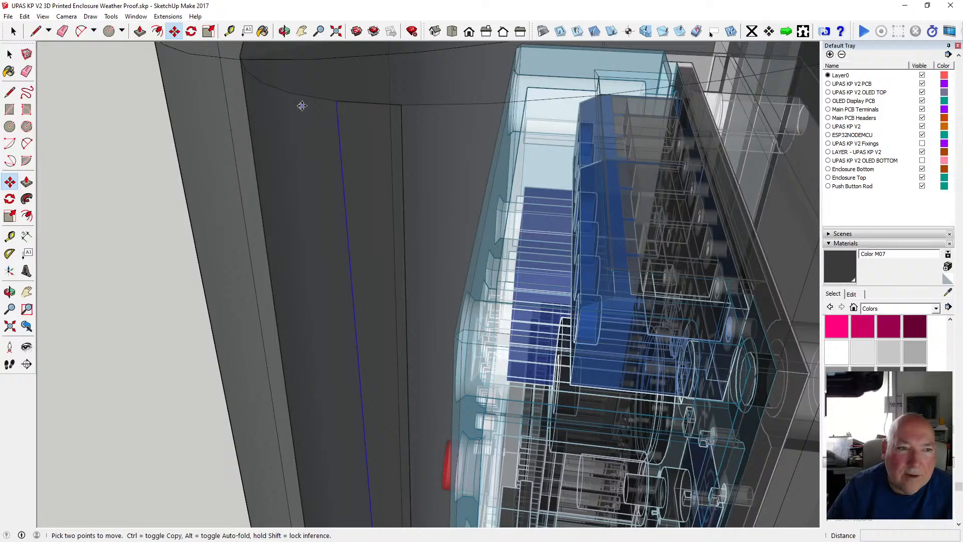
key("space")
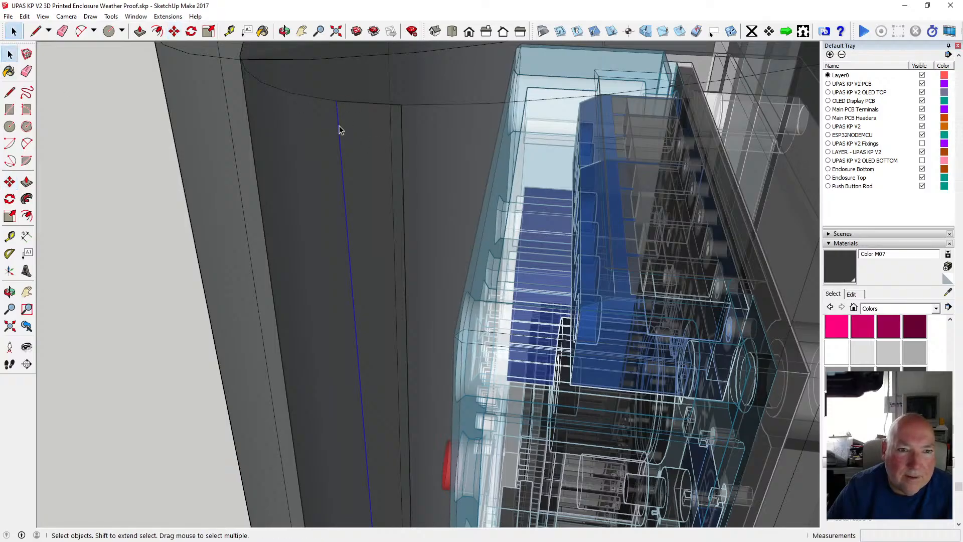
Undo the last two edits to the vertical edge of the narrow strip on the inner wall.
key("ctrl+z")
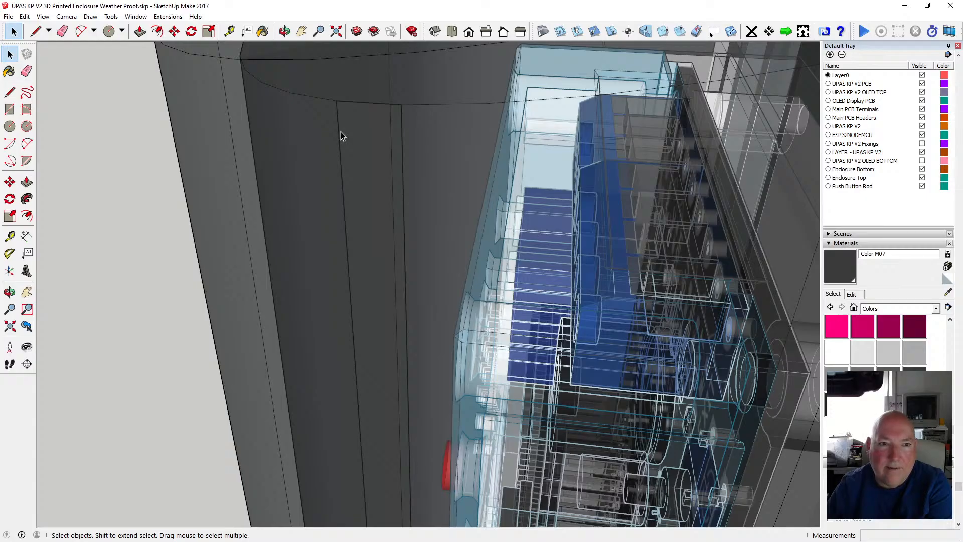
left_click(338, 128)
key("ctrl+z")
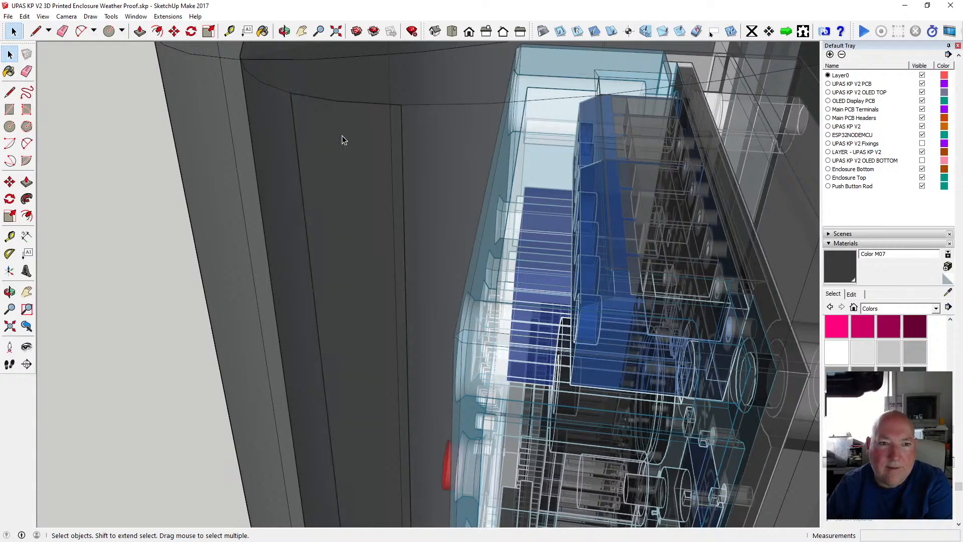
Draw a vertical line down the middle of the inner corner strip, from the curved top edge to the bottom rim.
scroll(338, 58, "down", 6)
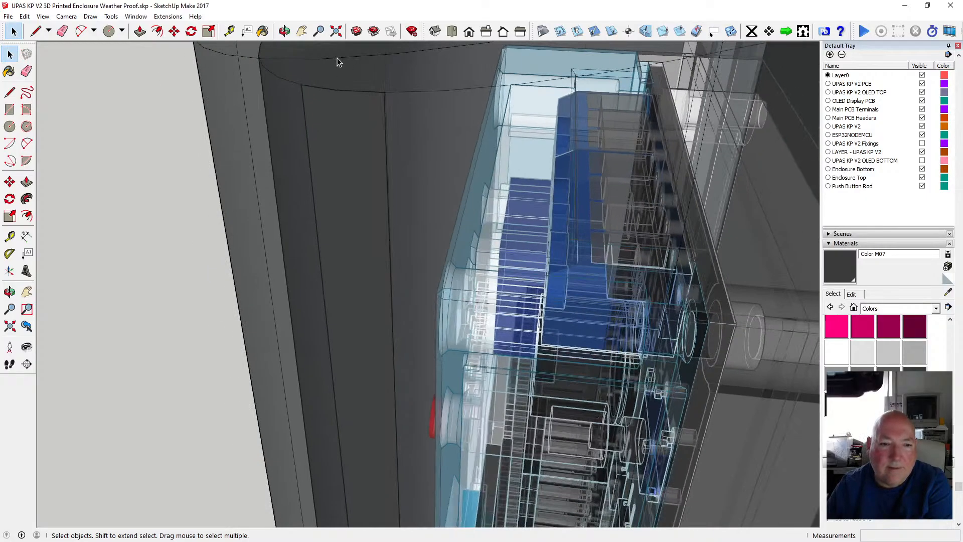
scroll(338, 58, "down", 3)
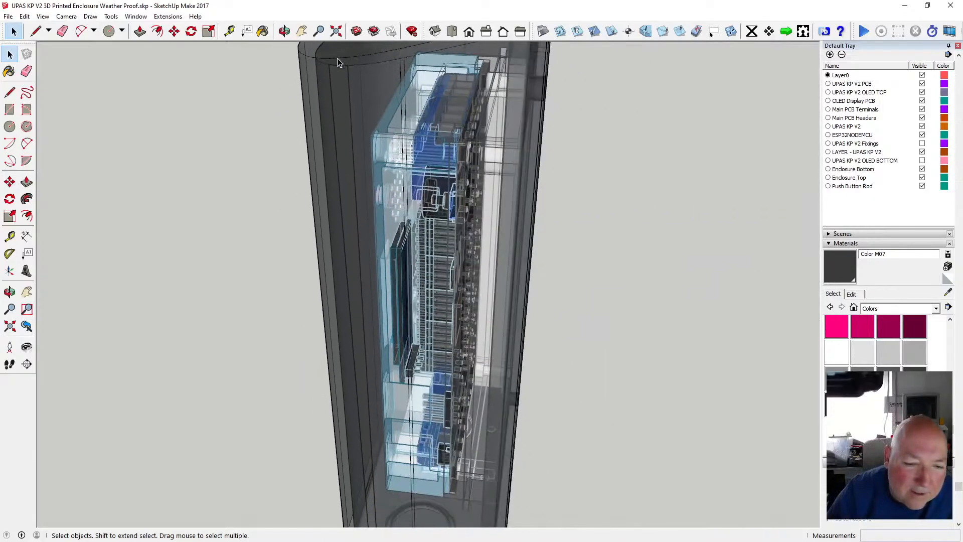
scroll(333, 59, "up", 1)
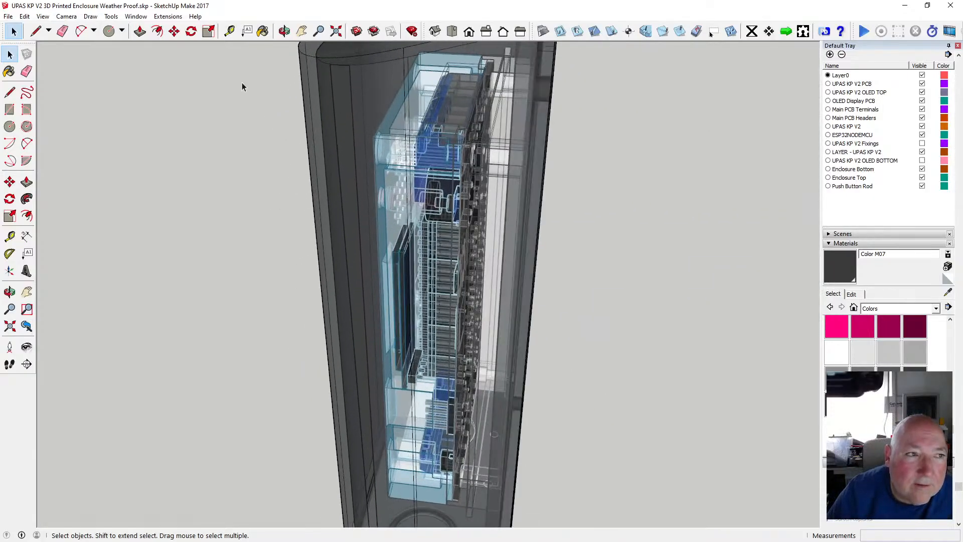
key("l")
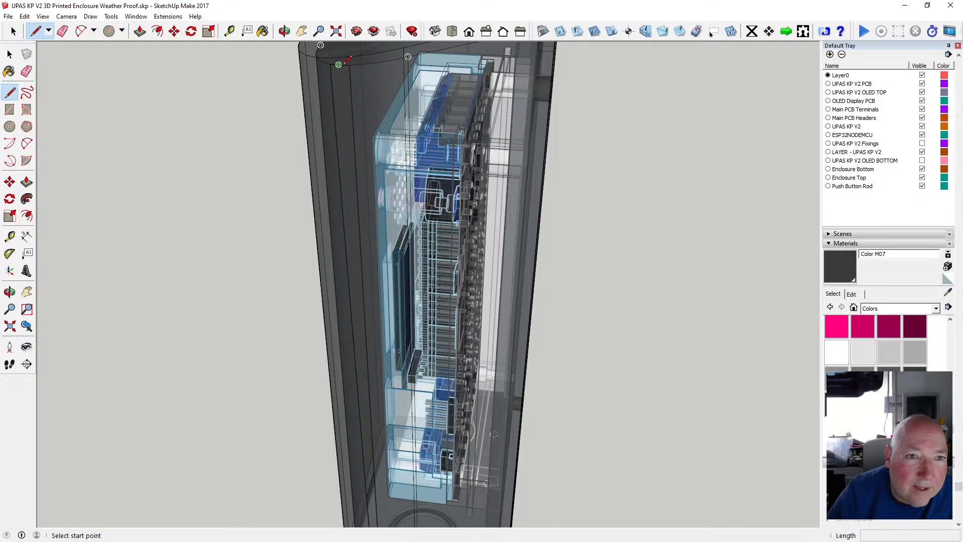
left_click(338, 64)
scroll(366, 431, "down", 2)
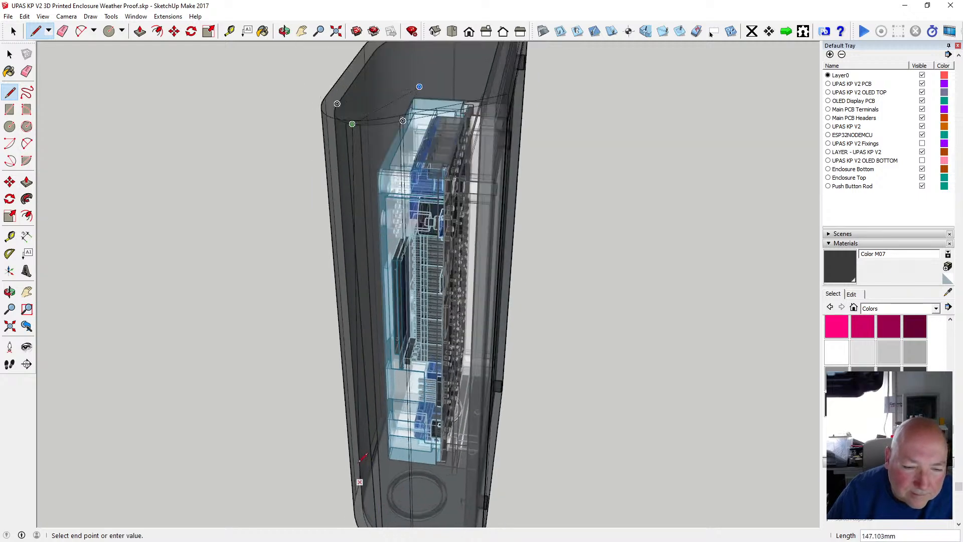
scroll(360, 460, "down", 3)
scroll(369, 446, "up", 6)
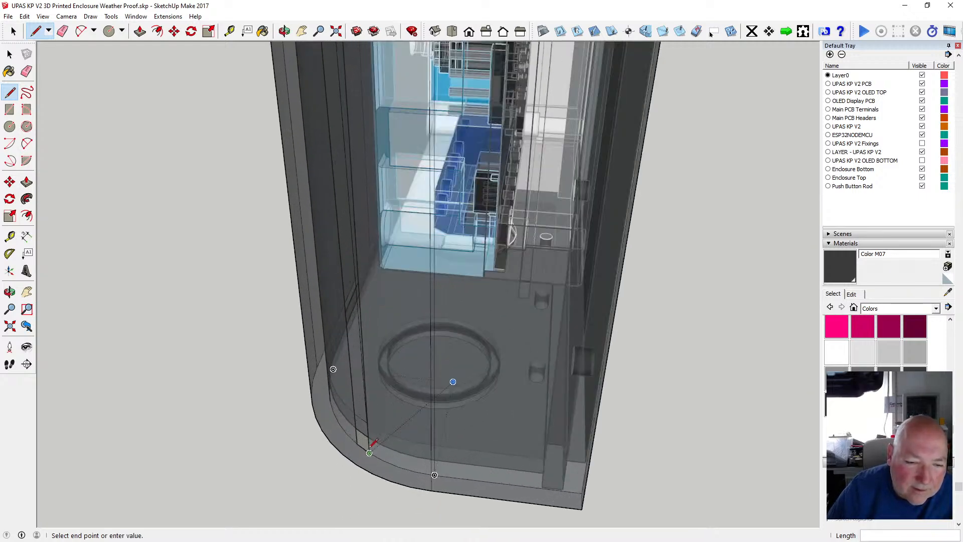
scroll(370, 443, "up", 3)
left_click(366, 444)
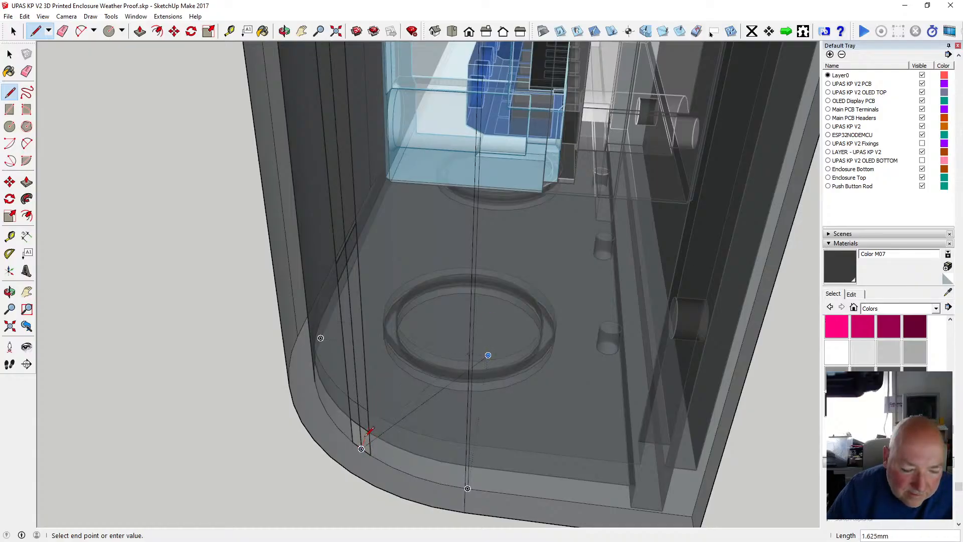
left_click(371, 433)
Draw a vertical line up one half of the inner corner strip, from the bottom rim midway between its edges to the top.
scroll(363, 442, "up", 3)
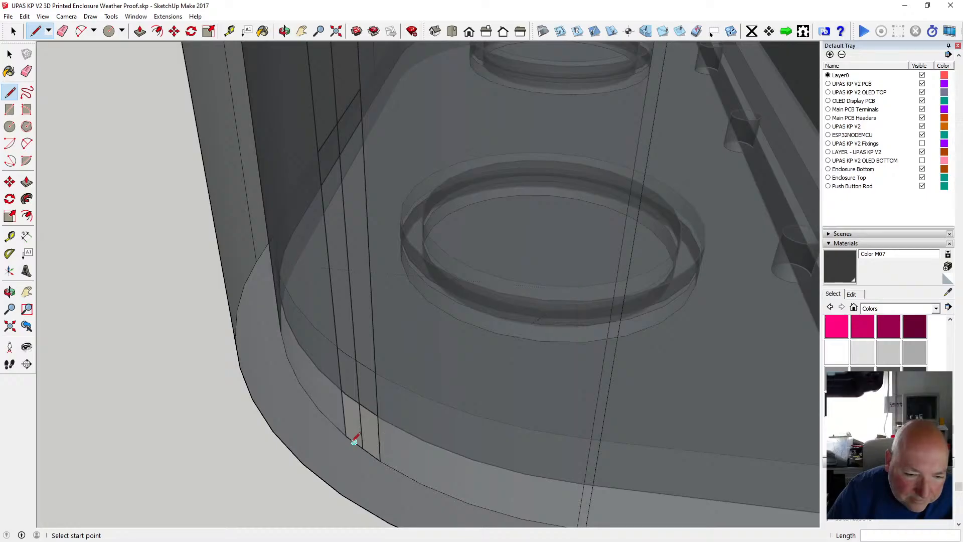
left_click(355, 441)
scroll(357, 444, "down", 6)
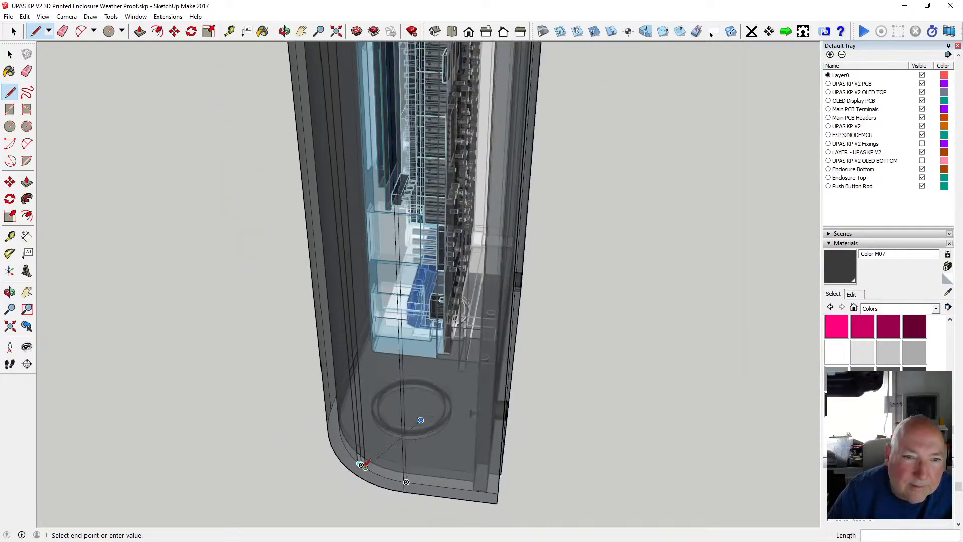
scroll(362, 467, "down", 4)
scroll(365, 111, "up", 5)
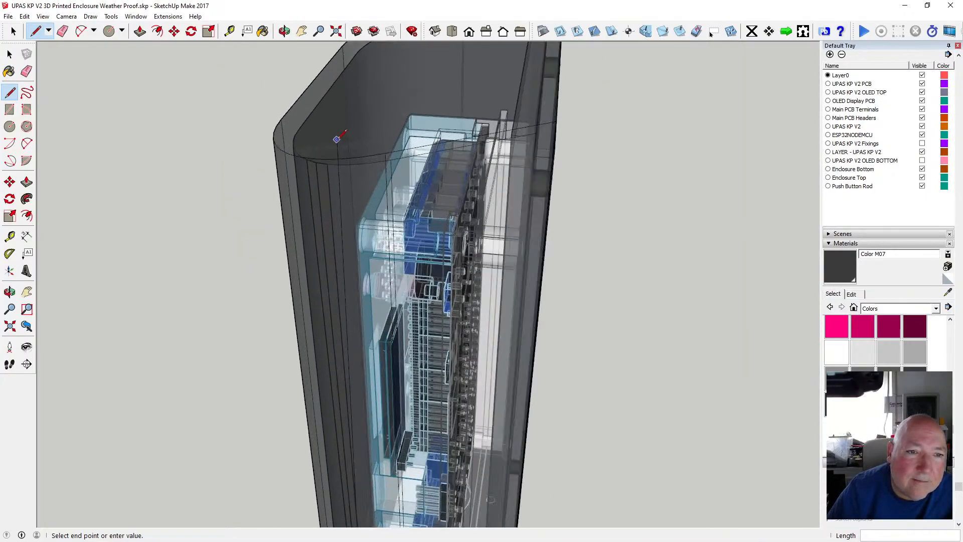
scroll(326, 148, "up", 3)
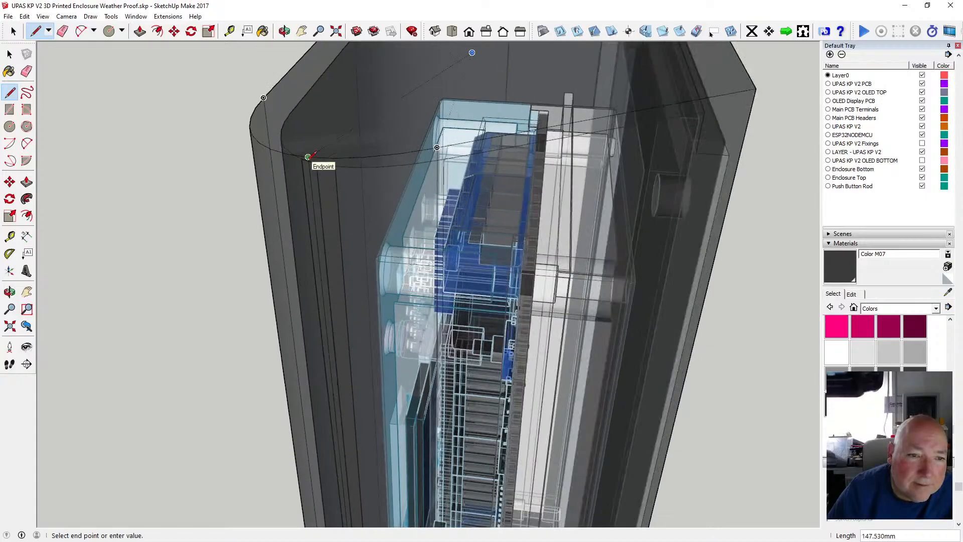
scroll(309, 156, "up", 3)
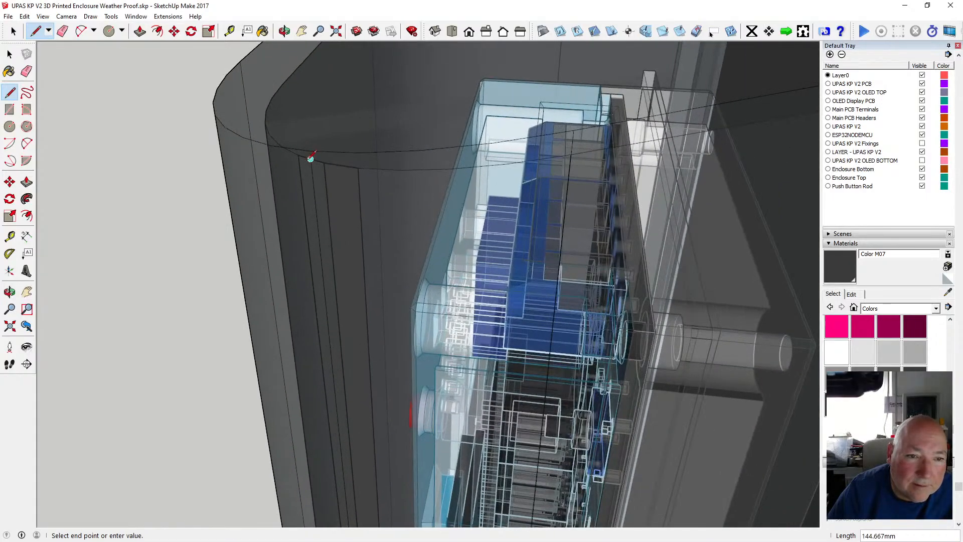
left_click(357, 167)
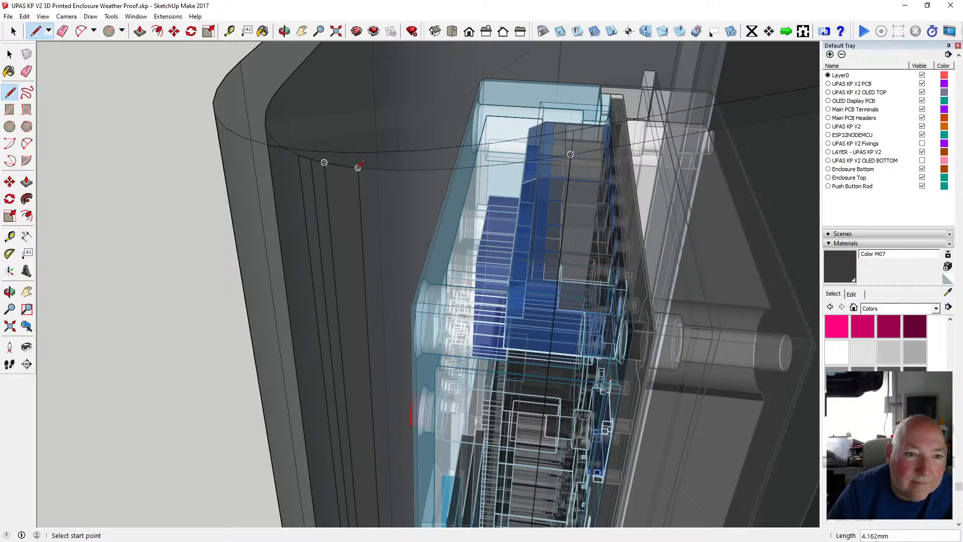
Draw a vertical line down the other half of the inner corner strip, from the top edge to the bottom rim.
left_click(341, 165)
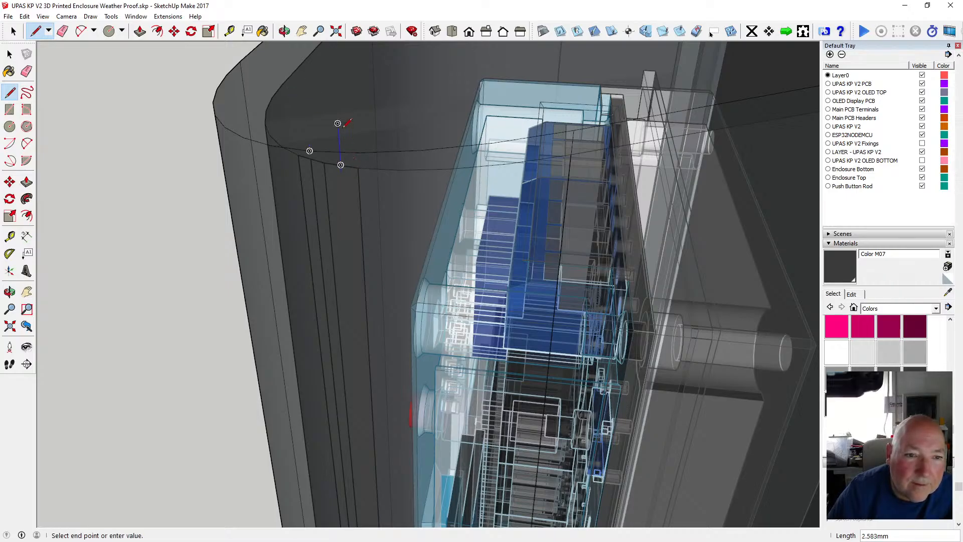
scroll(346, 123, "down", 10)
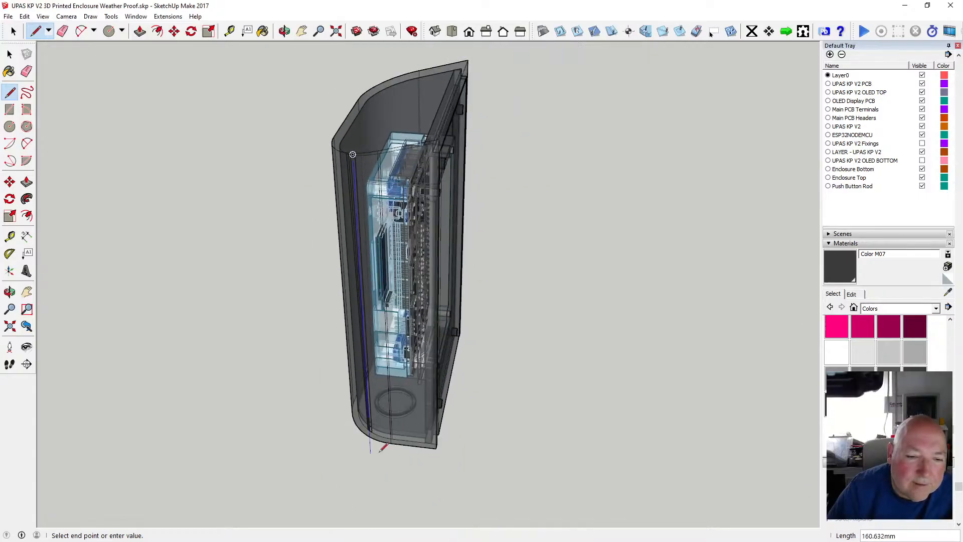
scroll(365, 403, "up", 10)
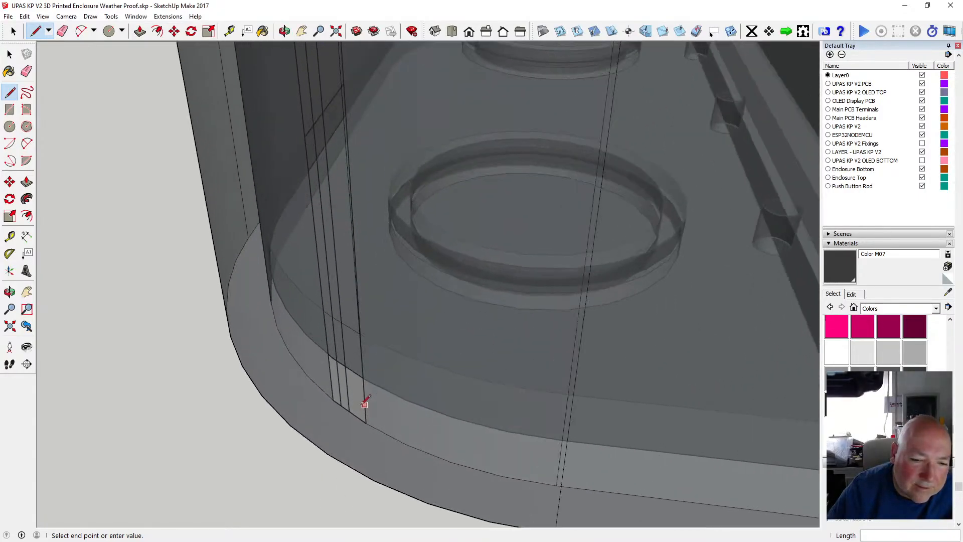
left_click(365, 403)
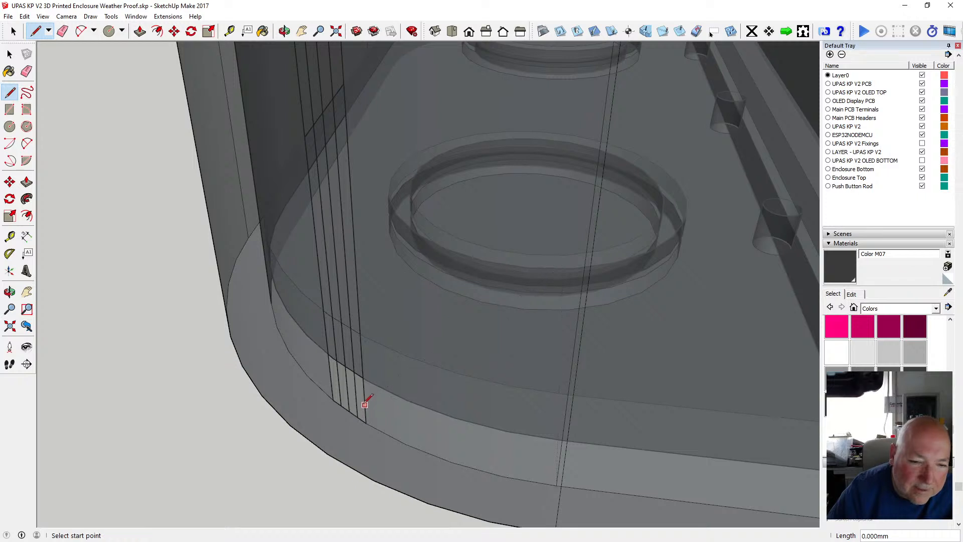
Undo the last two vertical lines, keeping only the strip's middle line.
key("space")
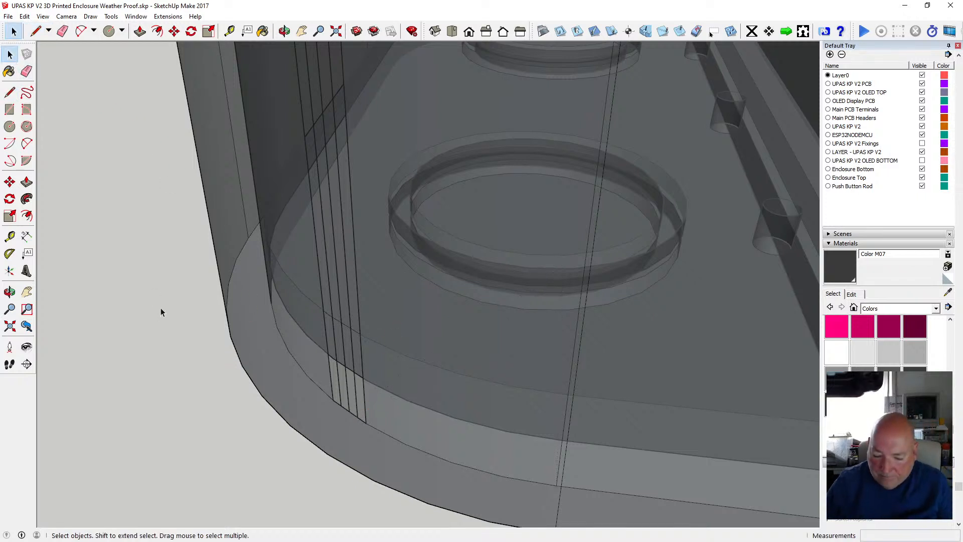
key("ctrl+z")
key("ctrl+z")
key("ctrl+z")
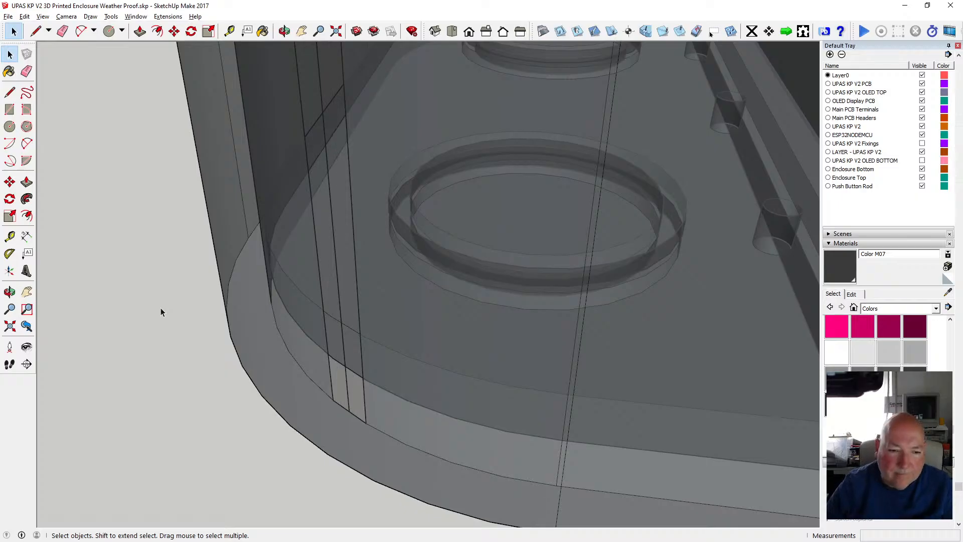
Undo the inner corner strip's remaining middle line and the strip edit made before it.
key("ctrl+z")
key("ctrl+z")
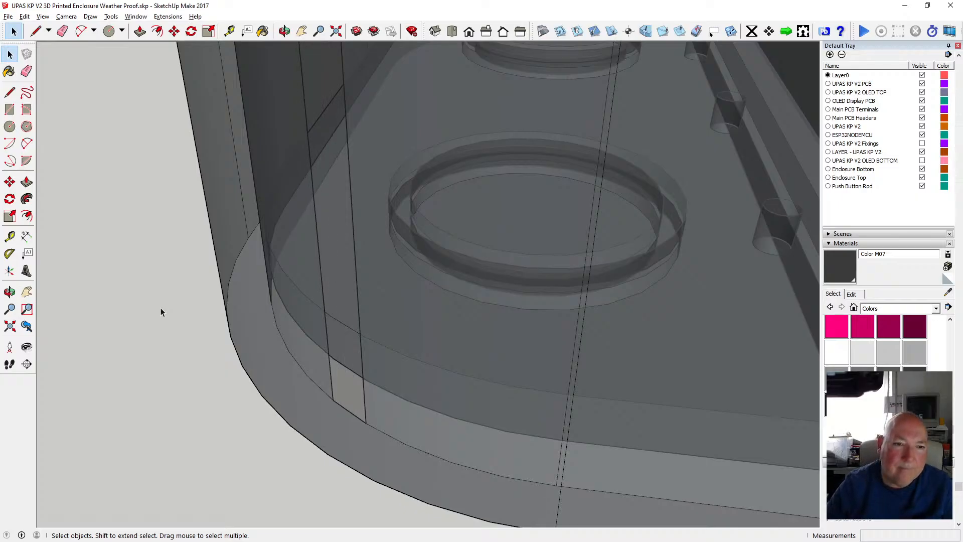
scroll(160, 308, "down", 2)
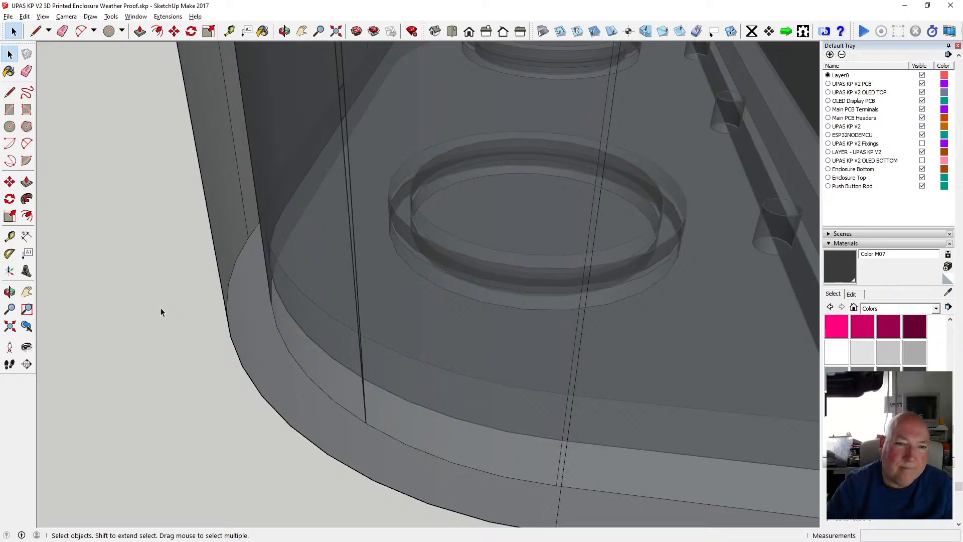
scroll(372, 447, "down", 5)
scroll(372, 446, "down", 3)
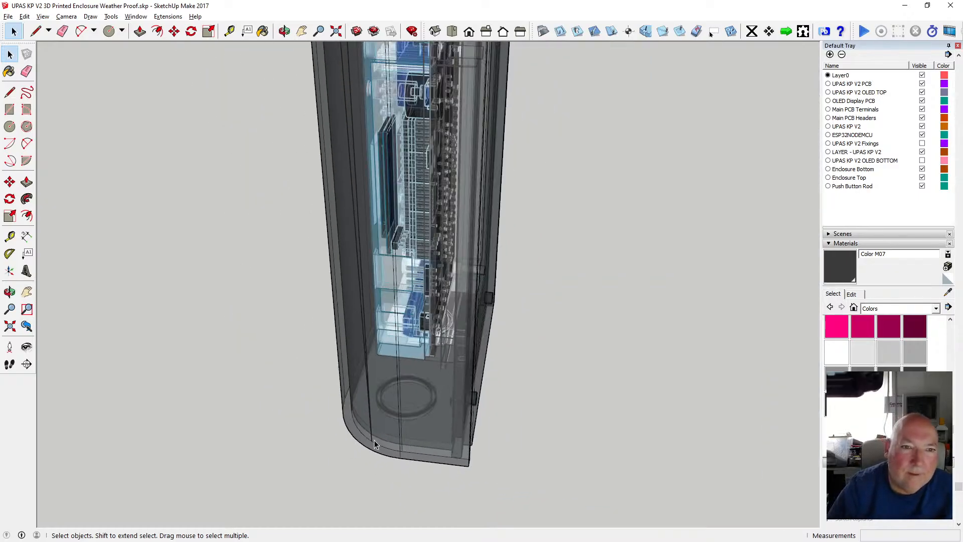
Turn off the X-ray face style so the enclosure displays as solid, and save the model.
middle_click_drag(372, 447, 358, 234)
scroll(362, 259, "up", 3)
scroll(362, 259, "up", 5)
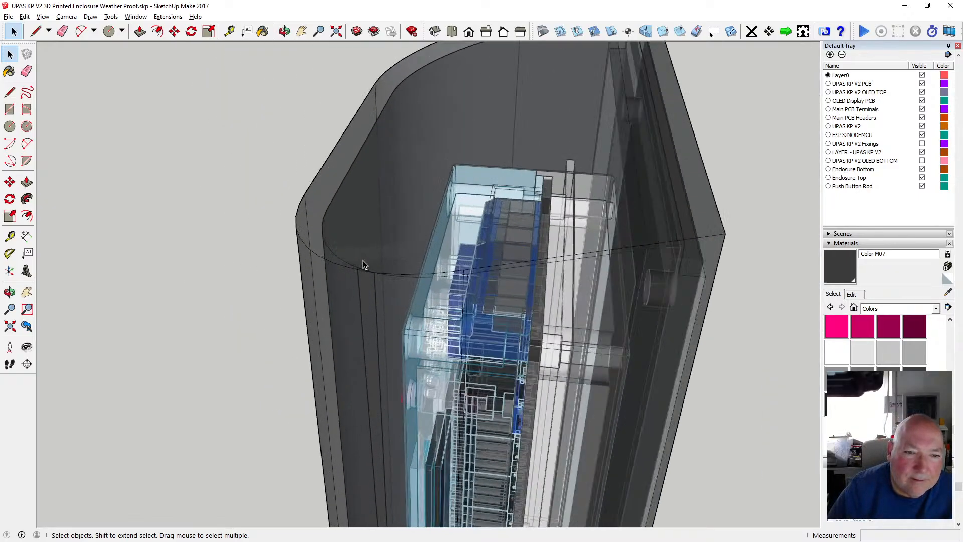
left_click(284, 31)
left_click_drag(382, 151, 427, 142)
scroll(427, 142, "down", 5)
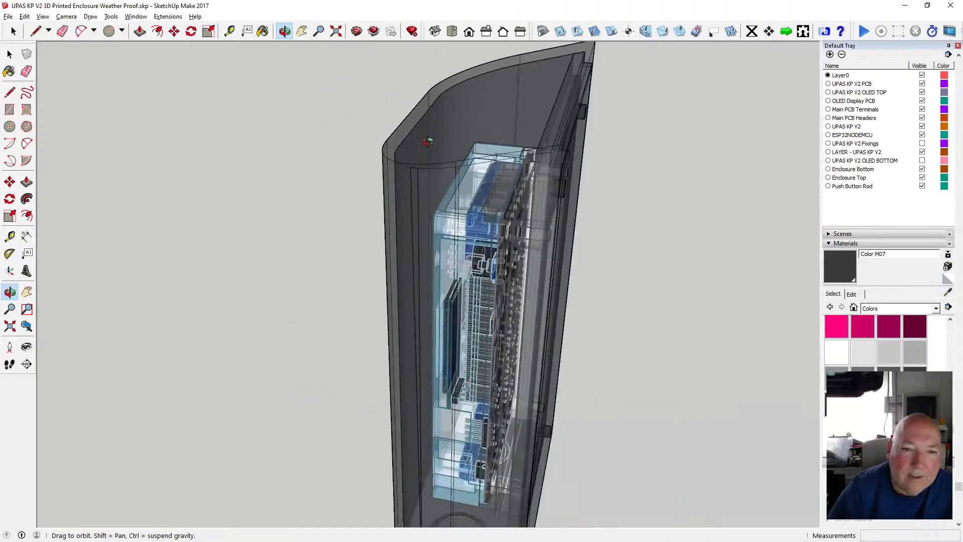
left_click_drag(425, 243, 444, 149)
left_click(43, 16)
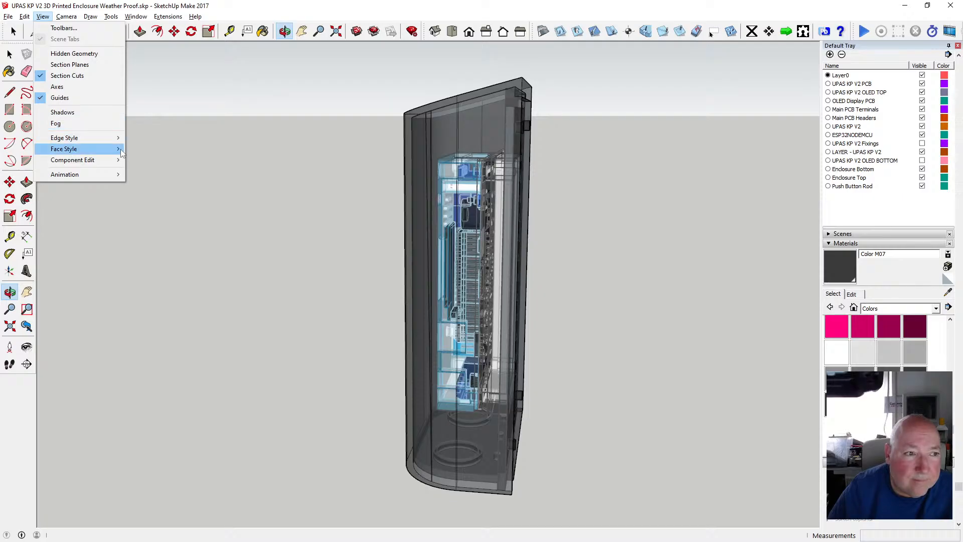
left_click(143, 149)
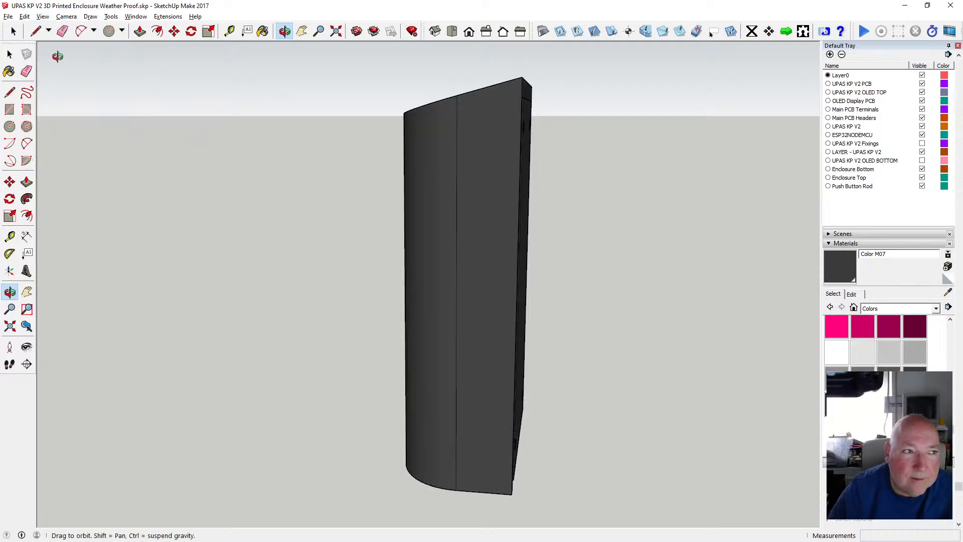
left_click(8, 17)
left_click(30, 65)
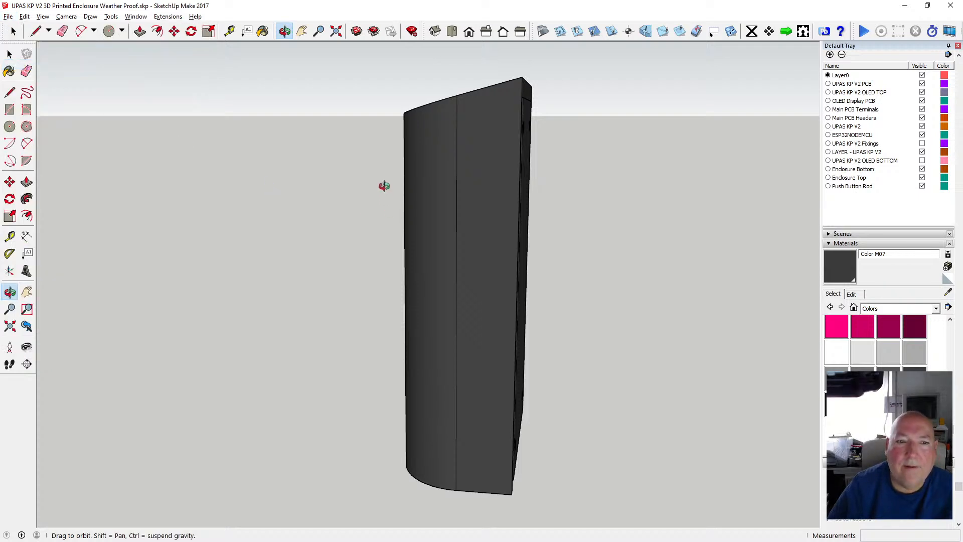
key("space")
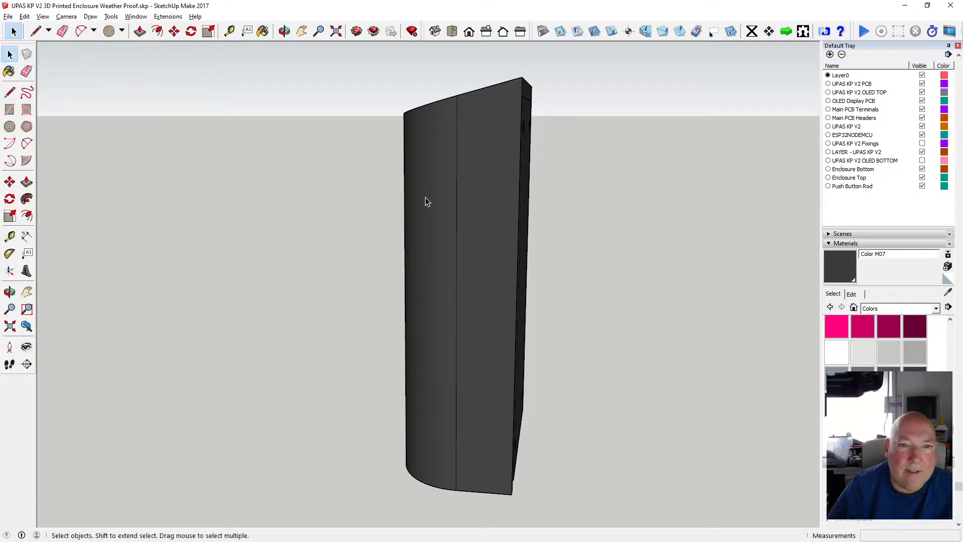
left_click(426, 196)
left_click(559, 173)
scroll(342, 115, "down", 3)
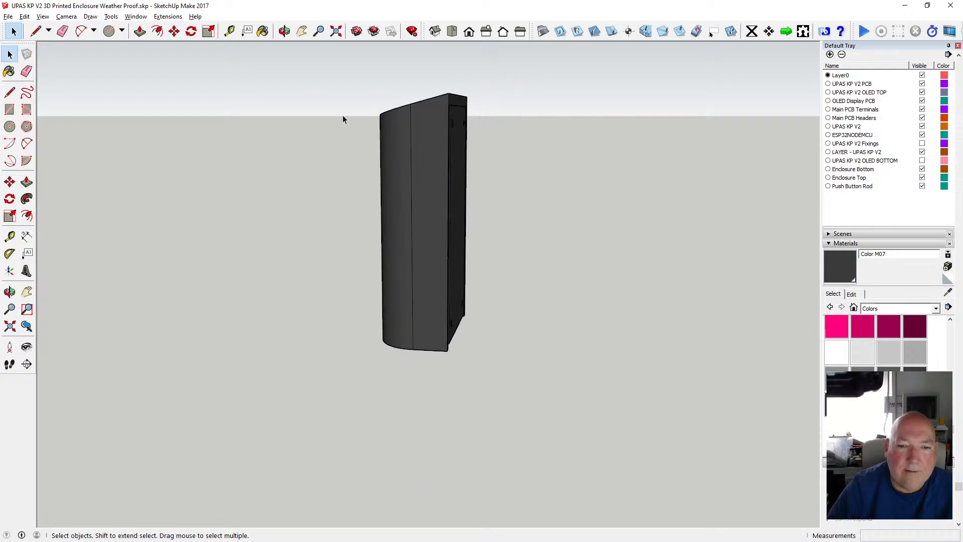
left_click_drag(346, 74, 446, 305)
left_click(430, 250, "shift")
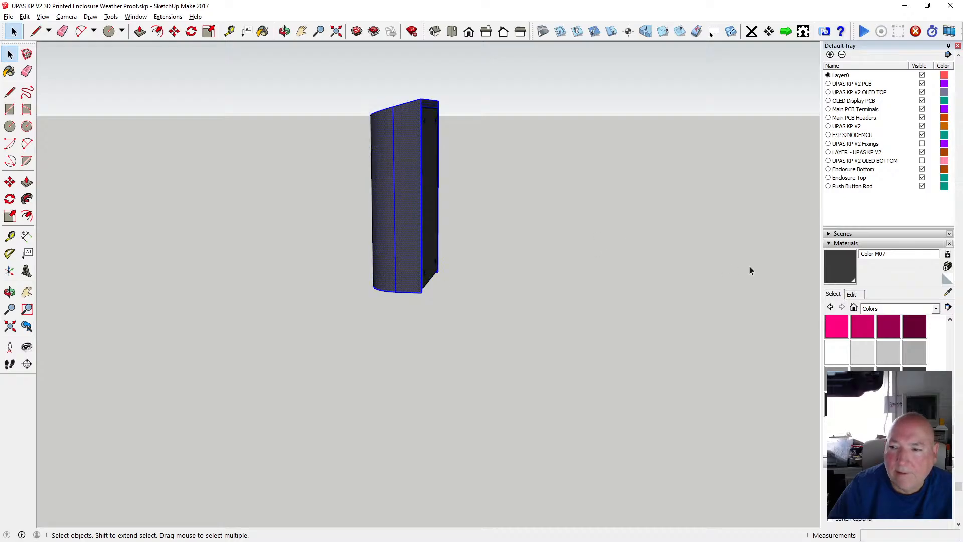
left_click(753, 218)
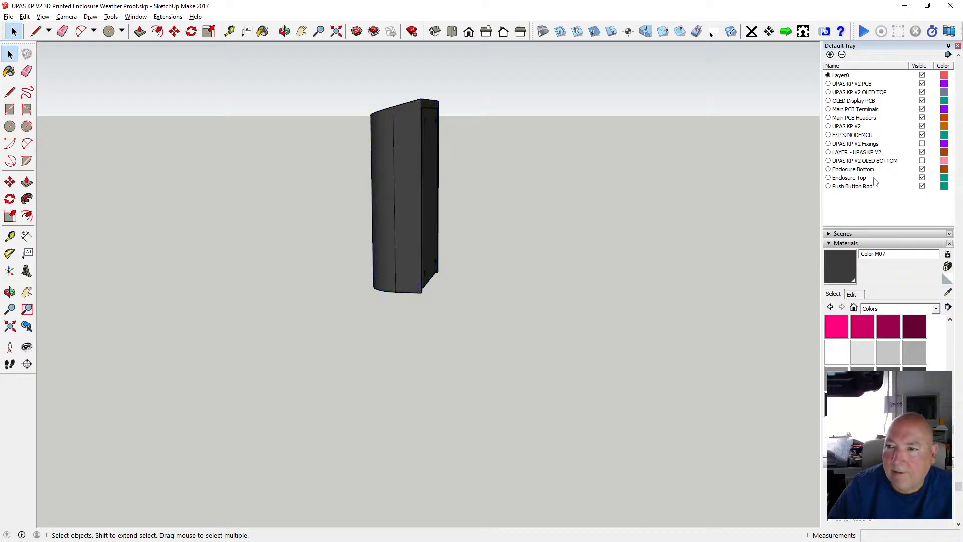
Hide the LAYER - UPAS KP V2 and Enclosure Top layers.
left_click(922, 152)
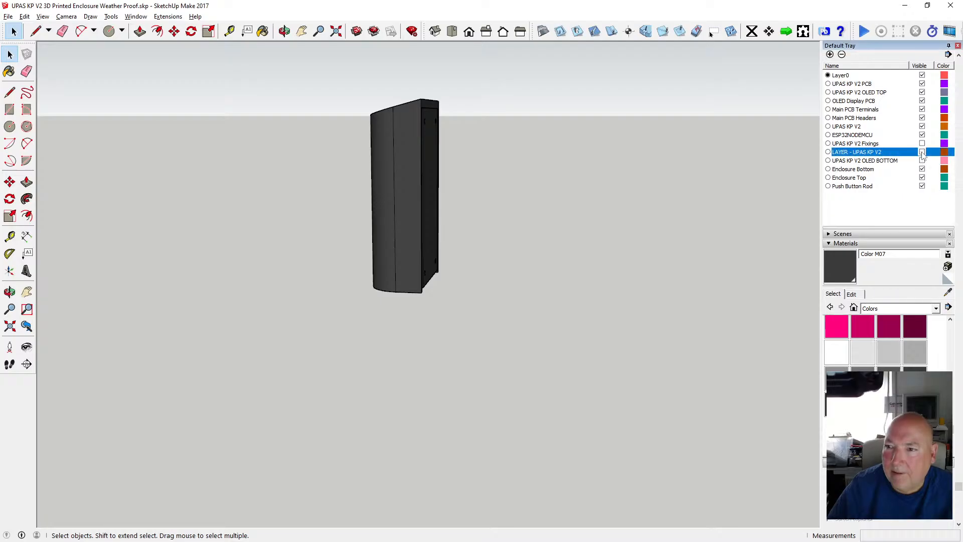
left_click(922, 177)
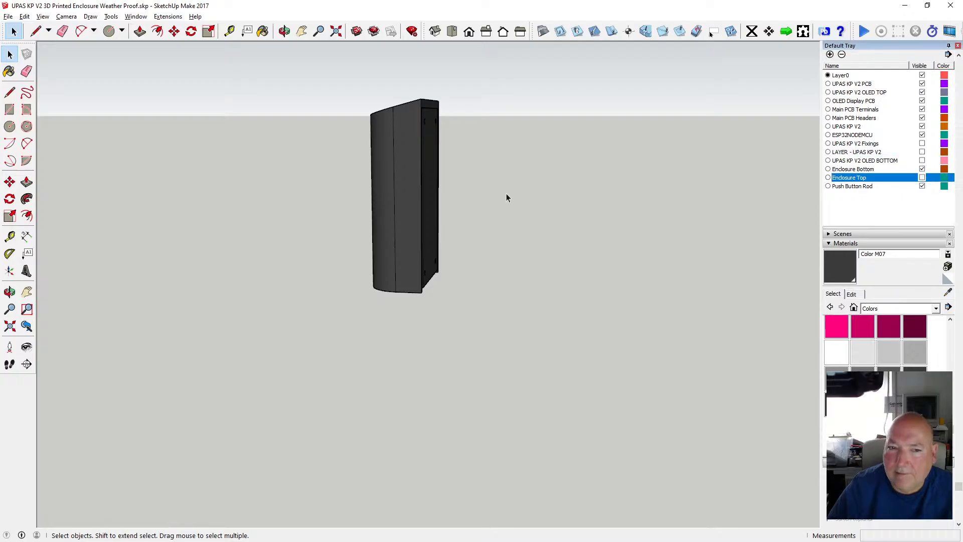
left_click(432, 179)
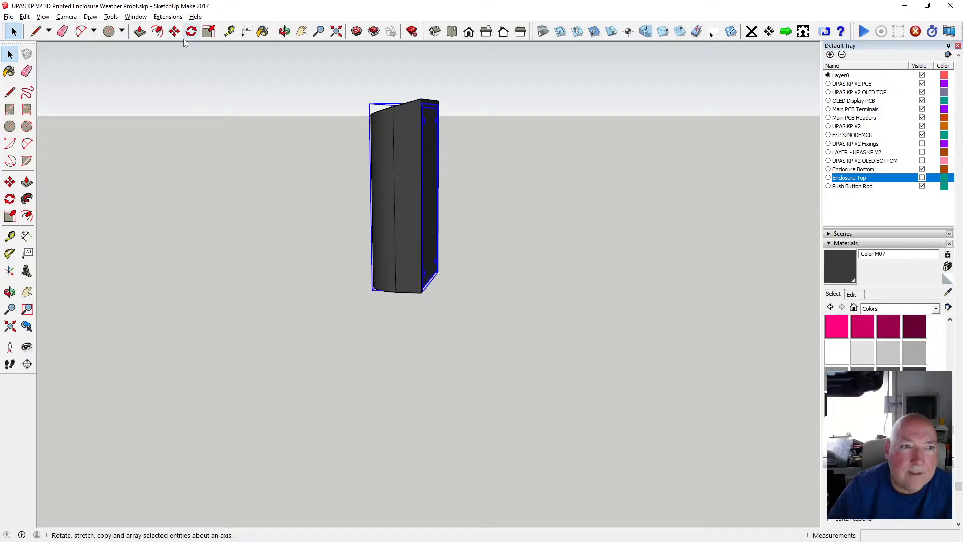
left_click(348, 114)
Make a component from all the loose enclosure shell geometry, leaving out the separate bottom plate.
left_click_drag(328, 68, 454, 312)
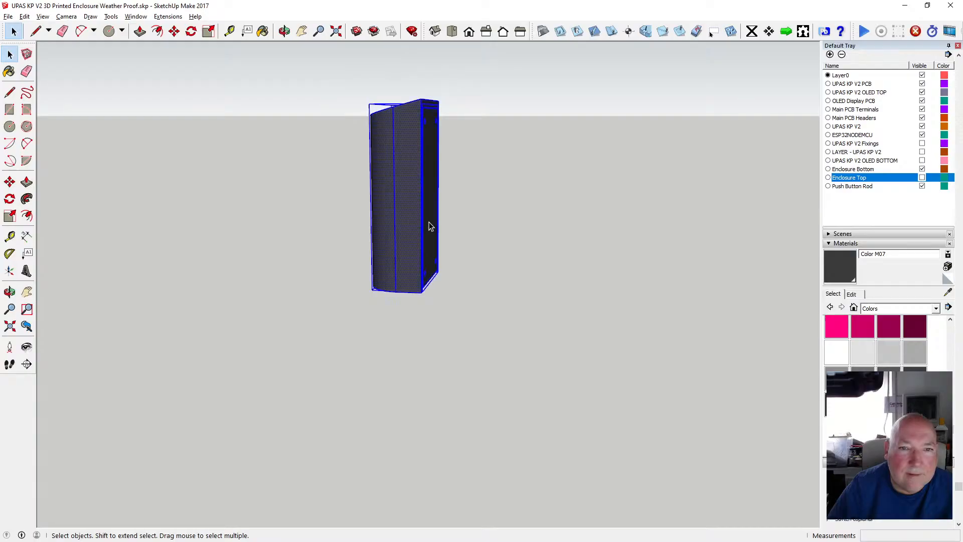
left_click(430, 217, "shift")
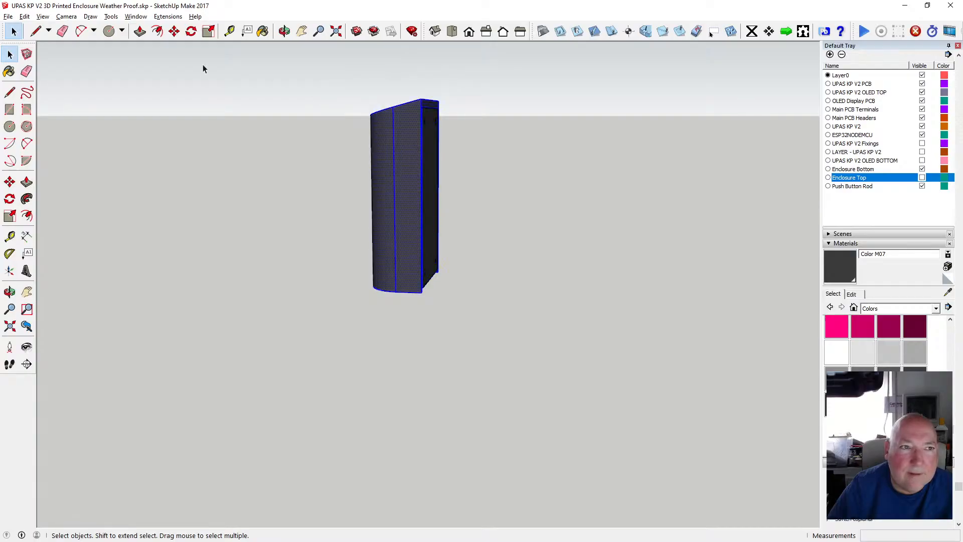
right_click(399, 147)
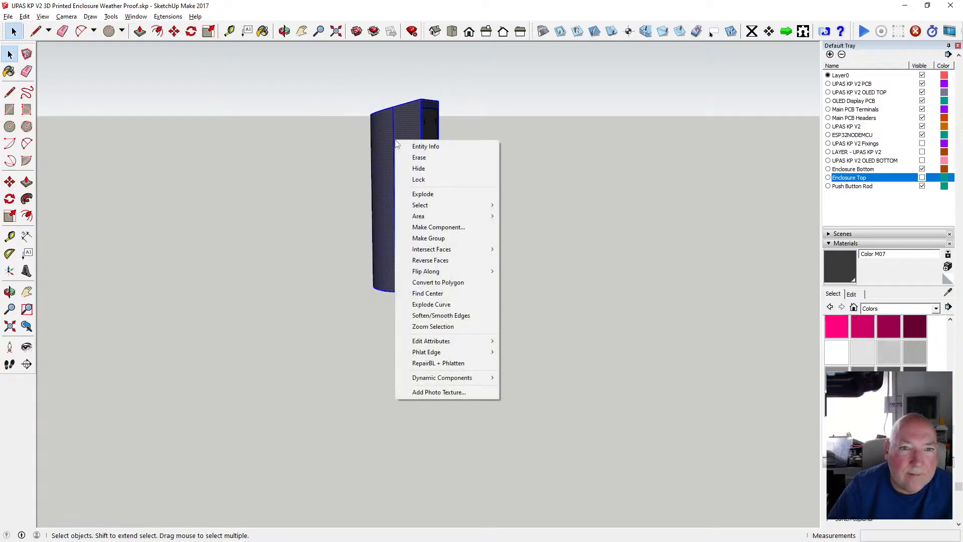
left_click(450, 227)
left_click(499, 345)
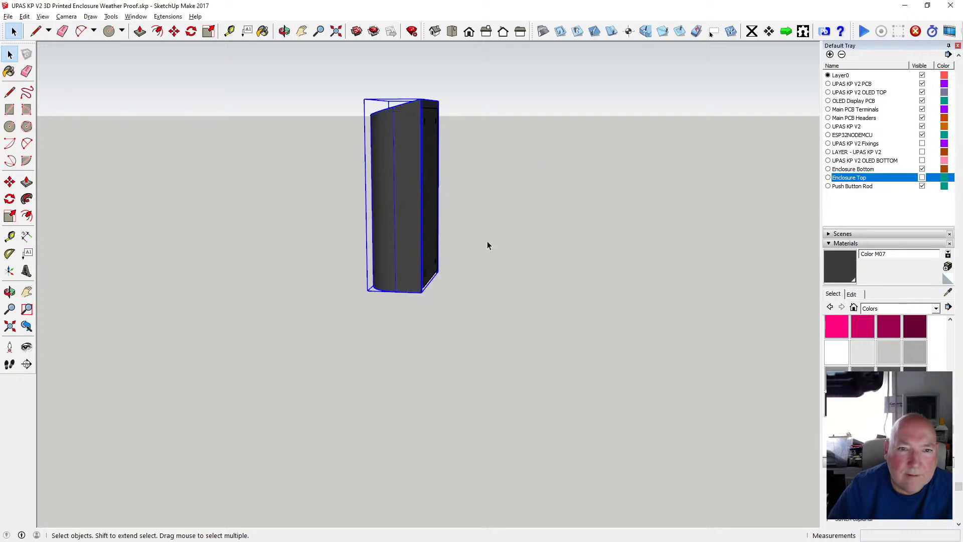
left_click(466, 239)
left_click(410, 247)
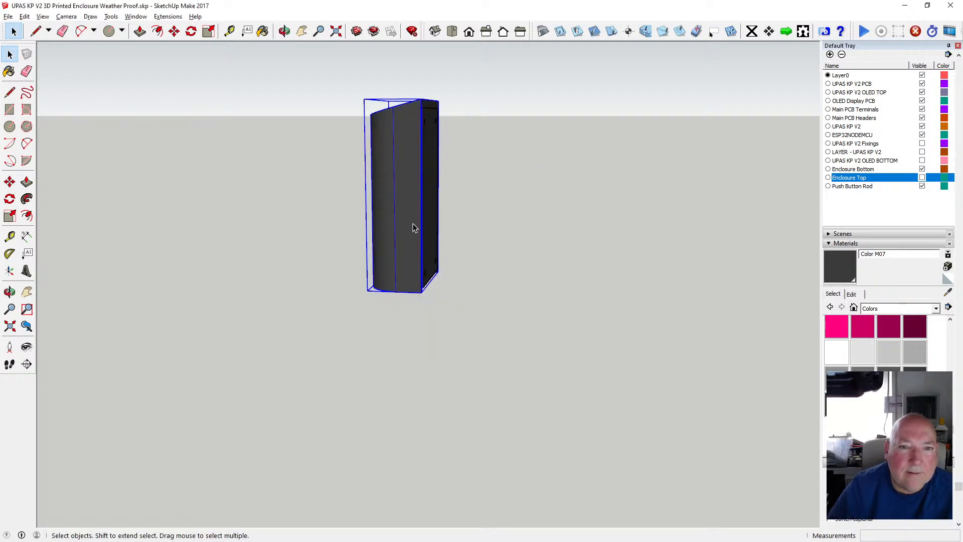
Open the enclosure shell component for editing and look inside it at the rounded inner corner.
double_click(401, 225)
left_click(285, 32)
left_click_drag(446, 179, 231, 136)
scroll(428, 131, "up", 3)
scroll(428, 131, "up", 2)
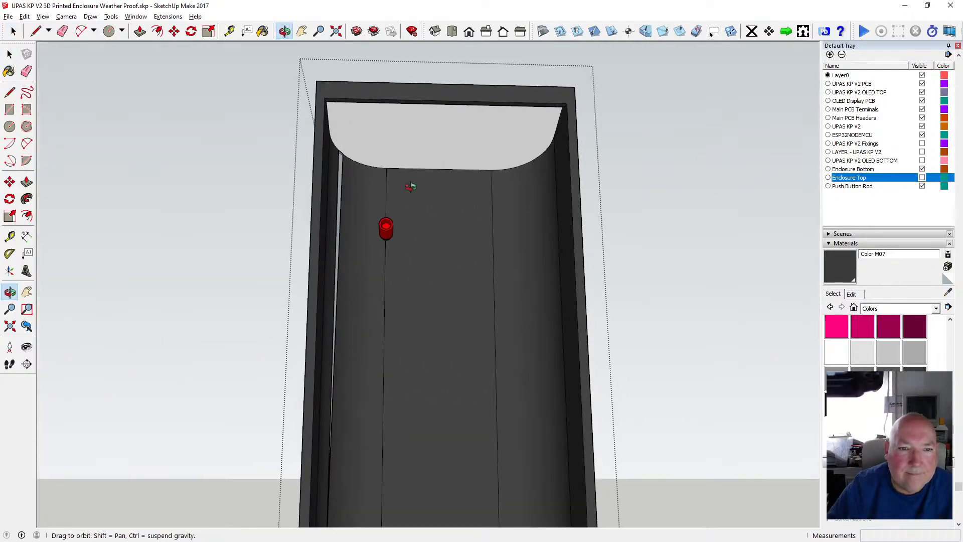
scroll(390, 217, "down", 3)
left_click_drag(409, 258, 299, 185)
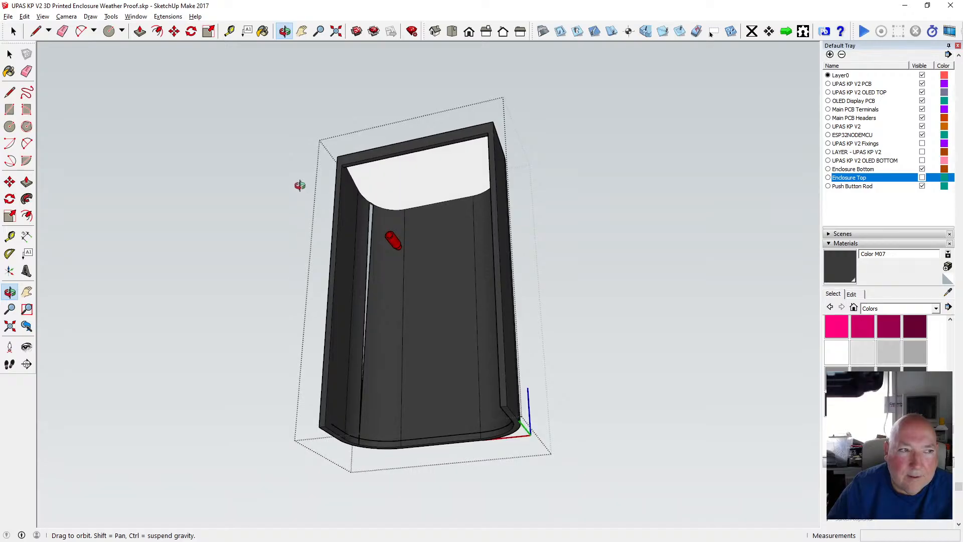
mouse_move(372, 232)
left_mouse_down()
mouse_move(392, 194)
mouse_move(354, 231)
mouse_move(365, 219)
mouse_move(333, 213)
mouse_move(368, 198)
left_mouse_up()
Close the open strip in the rounded inner corner with a line across its top edge, joining the strip's two vertical edges.
scroll(365, 218, "up", 4)
scroll(374, 188, "up", 5)
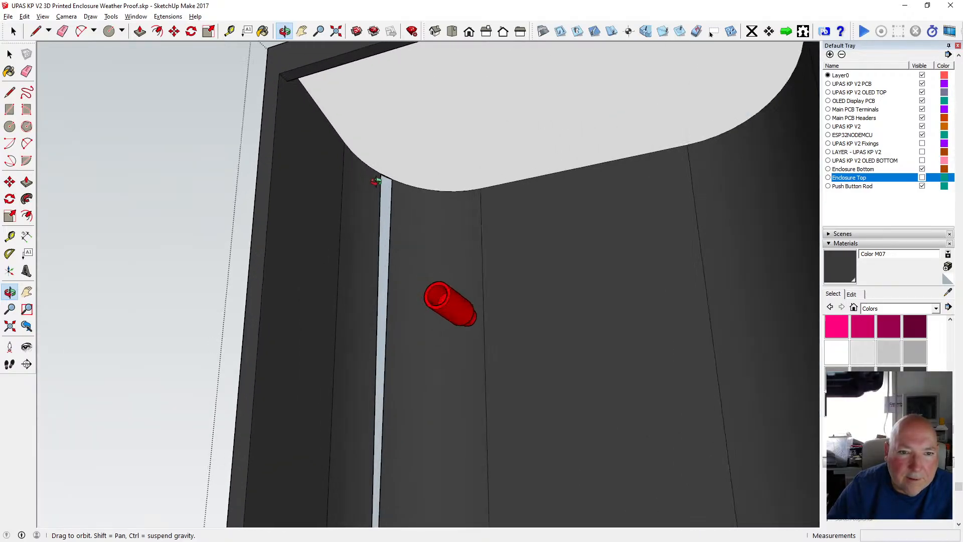
scroll(380, 178, "up", 5)
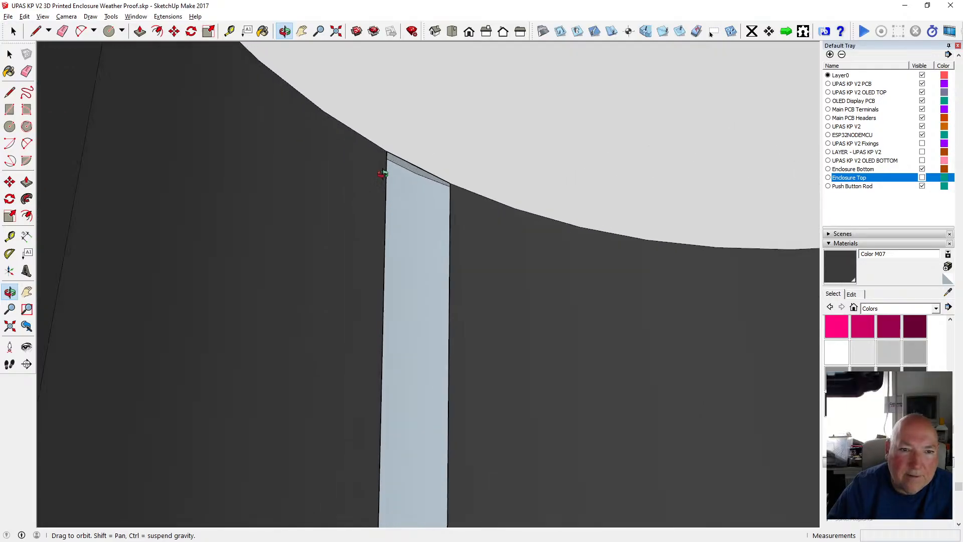
left_click_drag(383, 170, 350, 156)
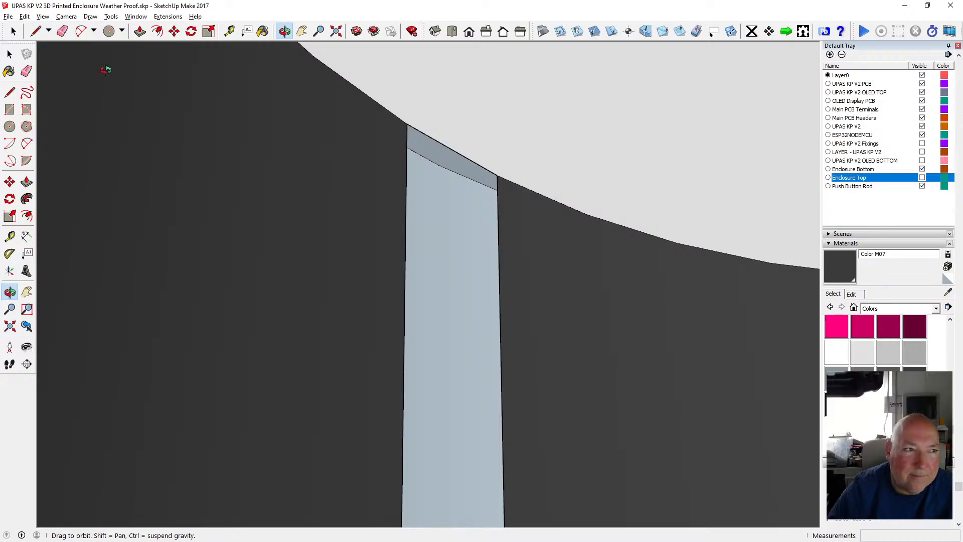
left_click(10, 91)
left_click(407, 123)
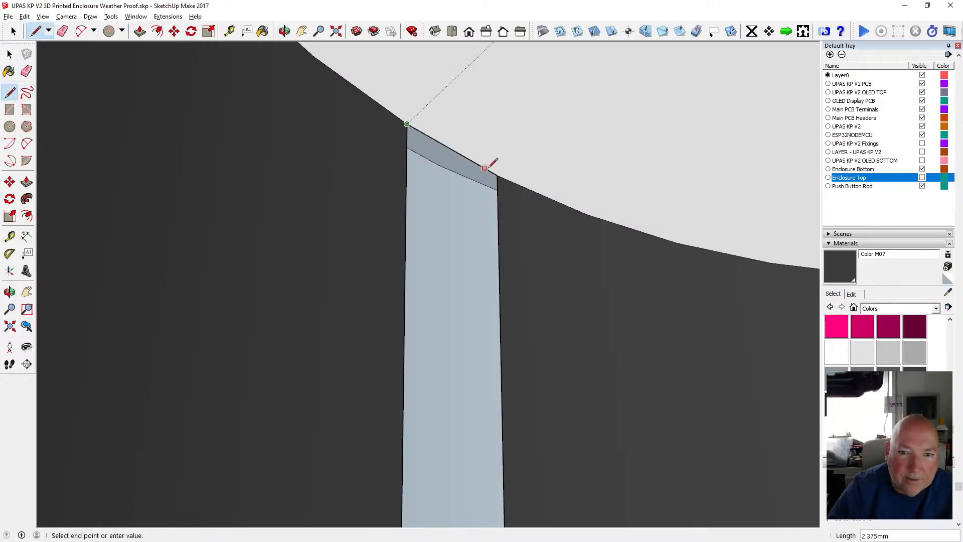
left_click(498, 175)
Paint the new inner corner strip face with Color M07.
scroll(347, 135, "down", 6)
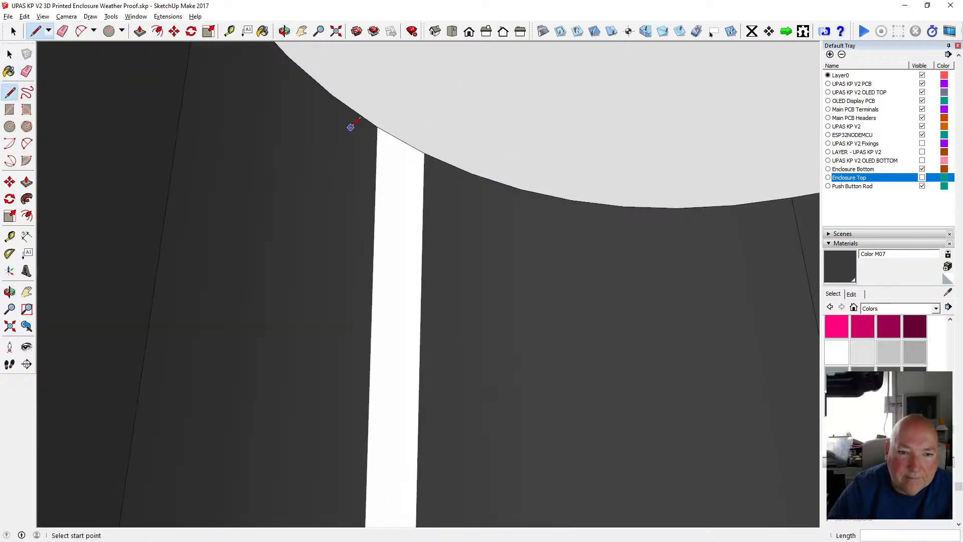
scroll(356, 121, "down", 2)
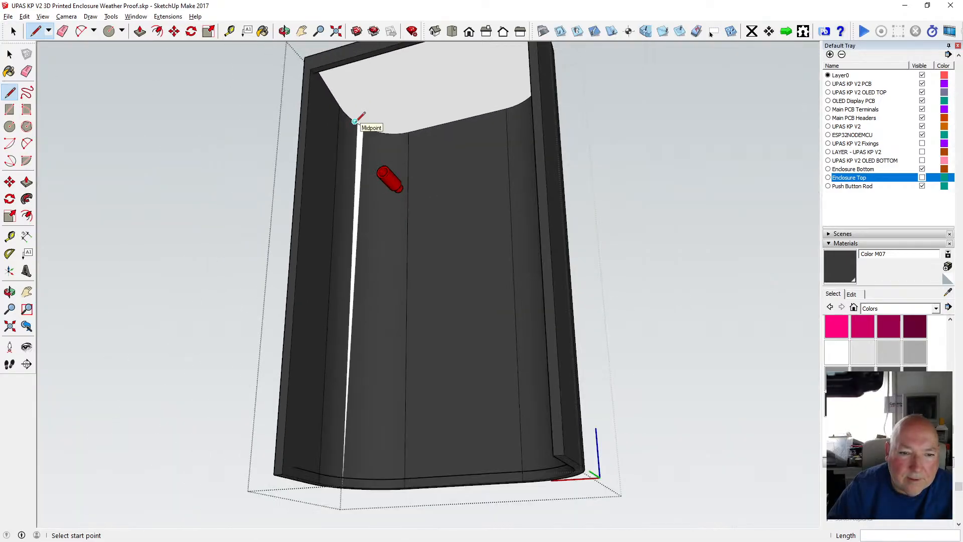
key("space")
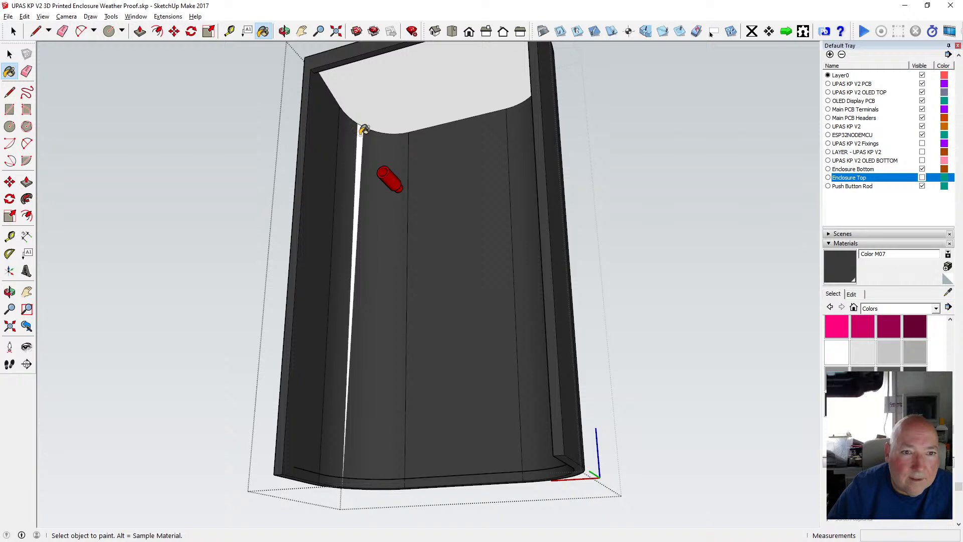
left_click(361, 132)
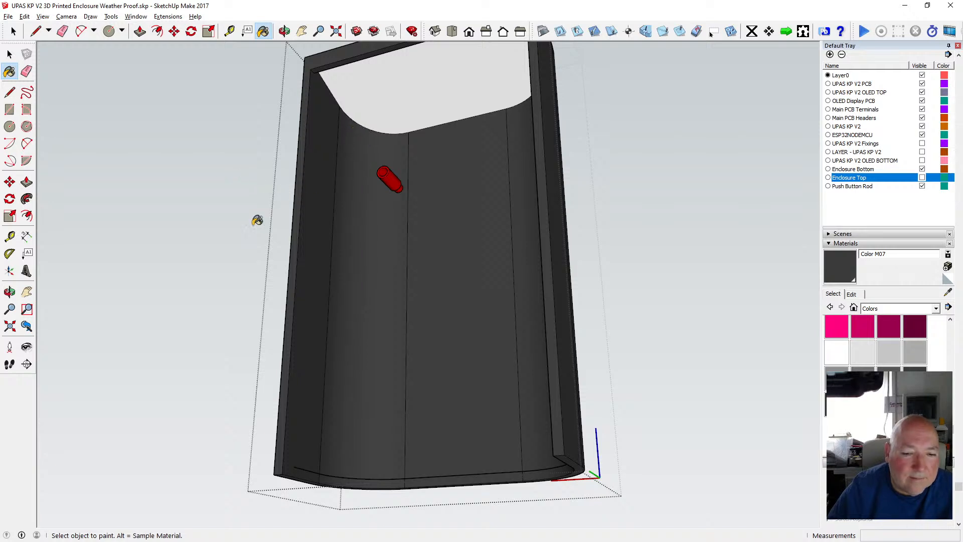
Delete the stray horizontal edges running along the inner faces just above the bottom rim, around both rounded corners.
left_click(9, 53)
scroll(307, 473, "up", 2)
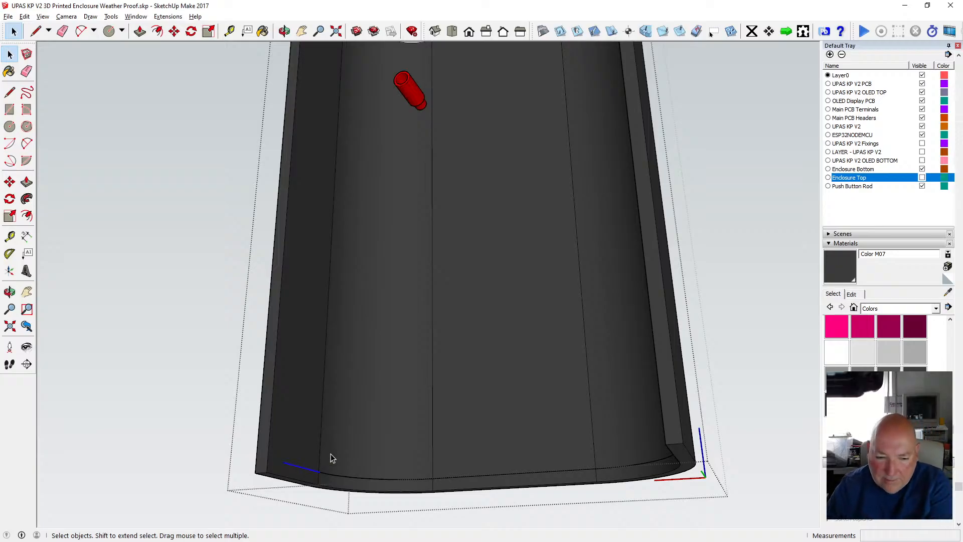
key("Delete")
left_click(330, 474)
key("Delete")
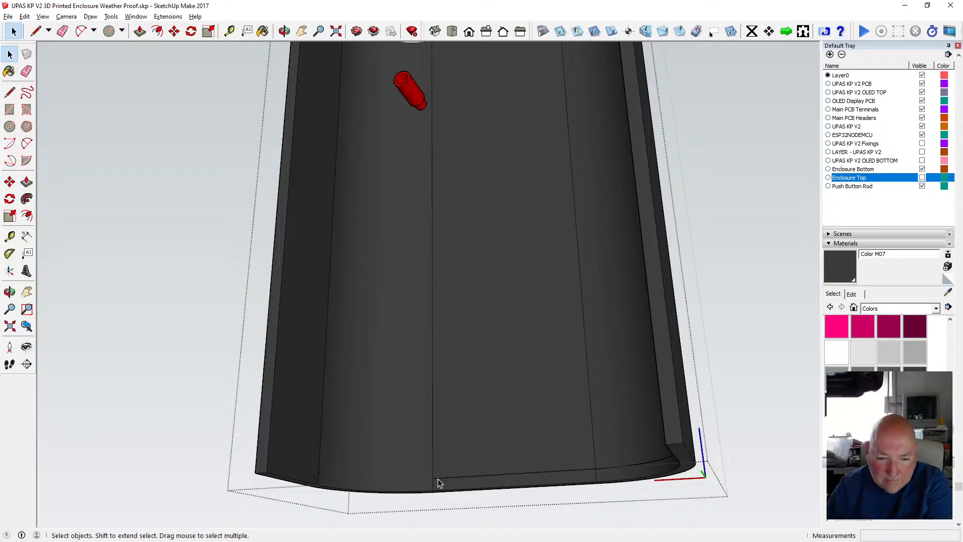
left_click(438, 479)
key("Delete")
left_click(609, 468)
key("Delete")
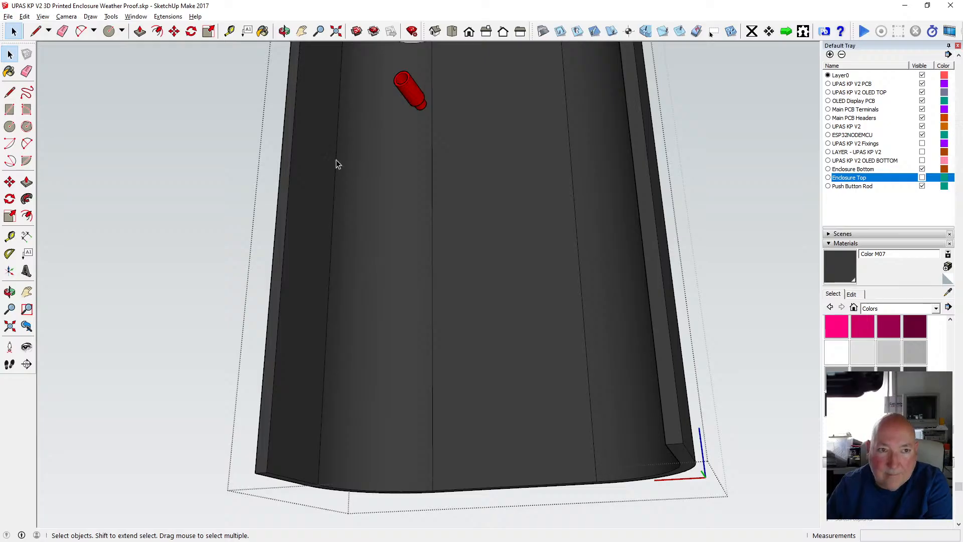
Delete the short stray edge on the inner side face just above the shell's bottom rim.
left_click(9, 292)
left_click_drag(260, 146, 494, 187)
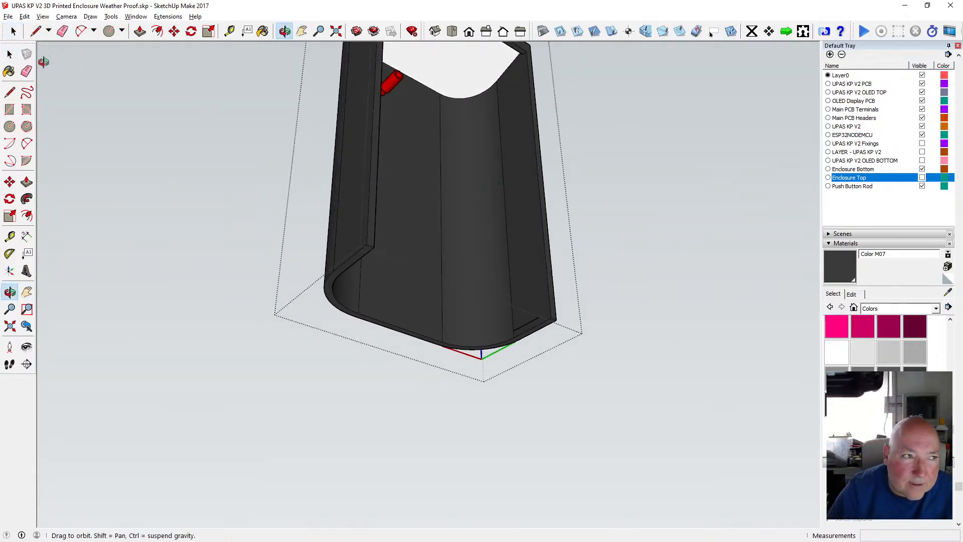
key("space")
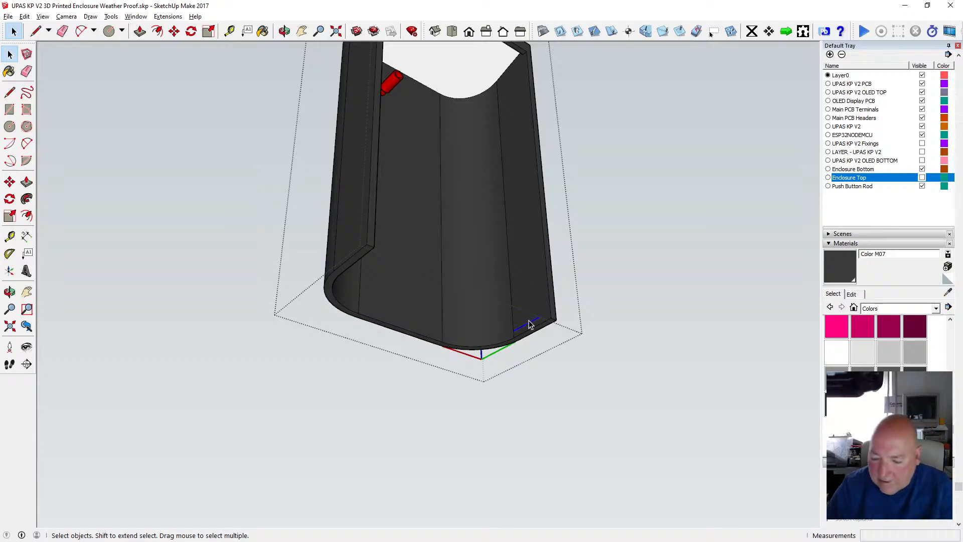
Cut the red push button rod out of the enclosure shell component and paste it in place outside the component.
key("o")
left_click_drag(383, 161, 306, 216)
key("space")
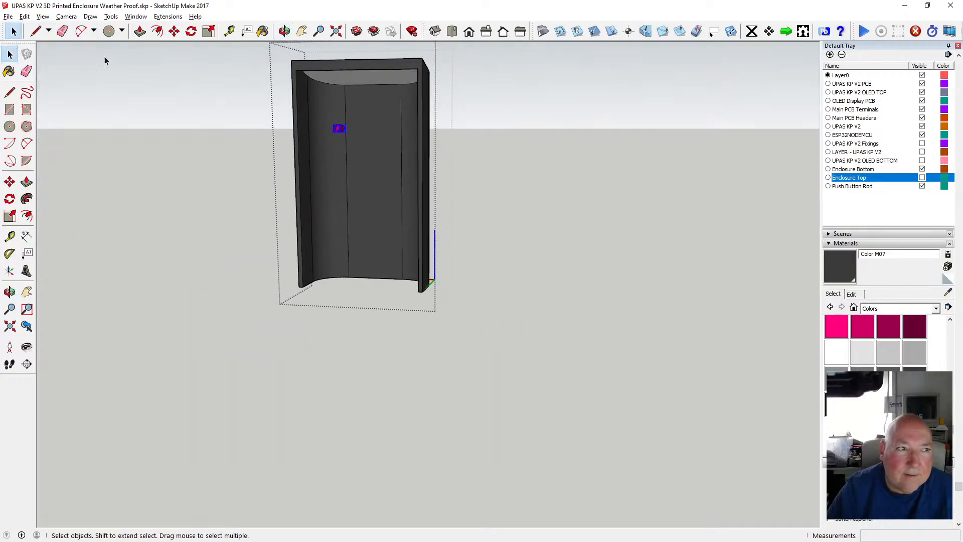
left_click(24, 17)
left_click(30, 52)
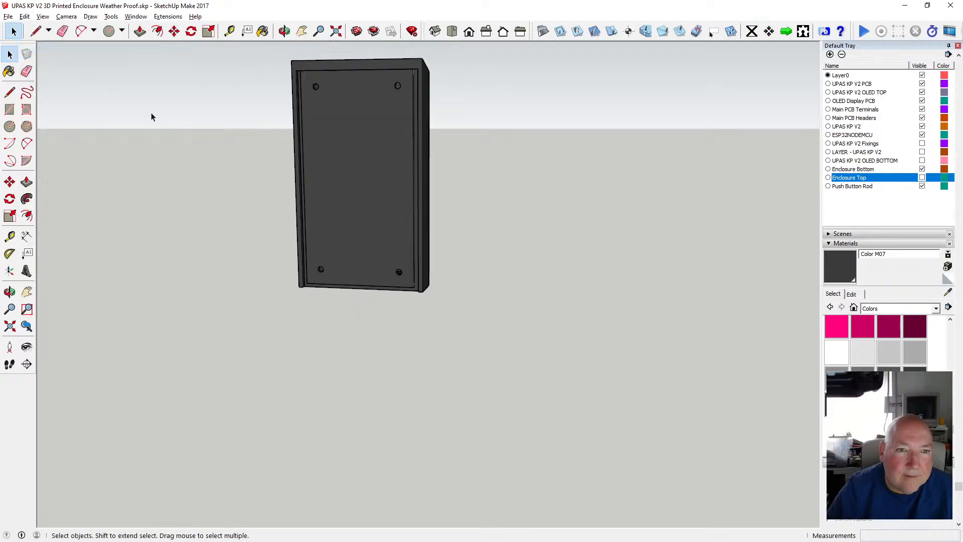
left_click(24, 17)
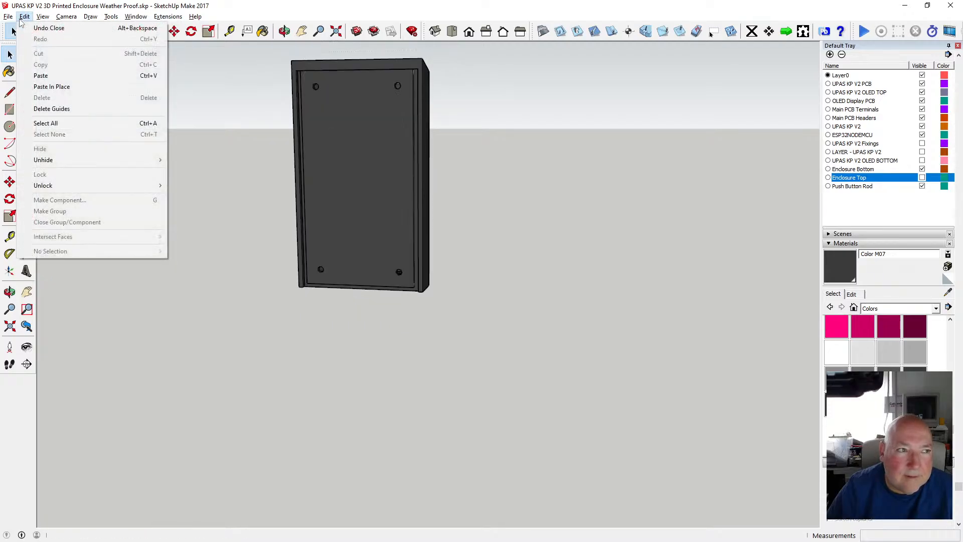
left_click(65, 85)
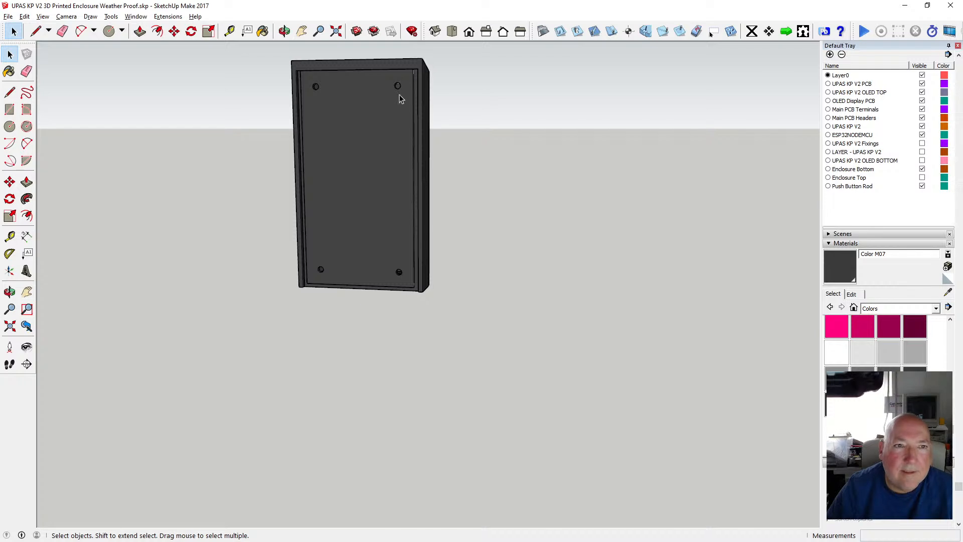
Examine the closed enclosure's exterior from the back, sides and rounded front.
scroll(386, 97, "up", 4)
left_click(284, 31)
scroll(376, 136, "down", 3)
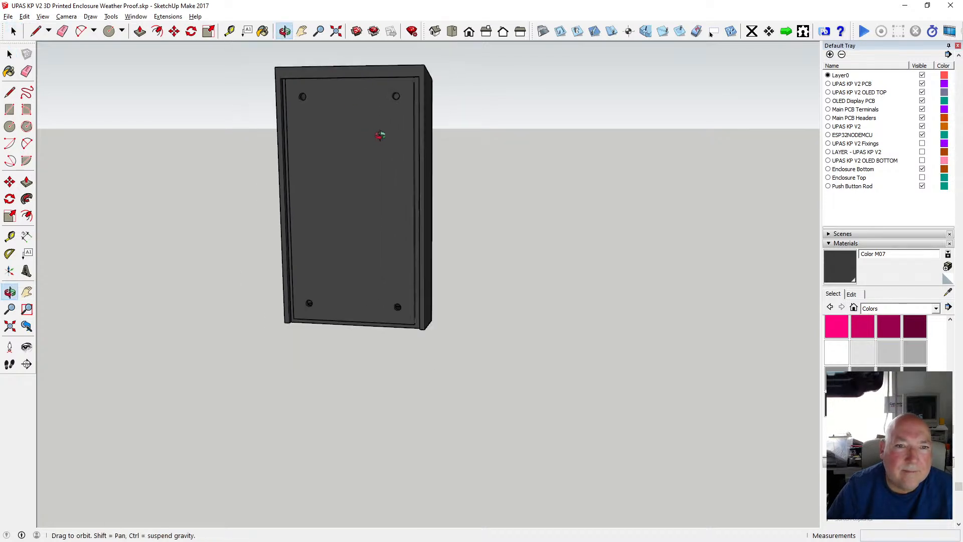
left_click_drag(380, 136, 366, 246)
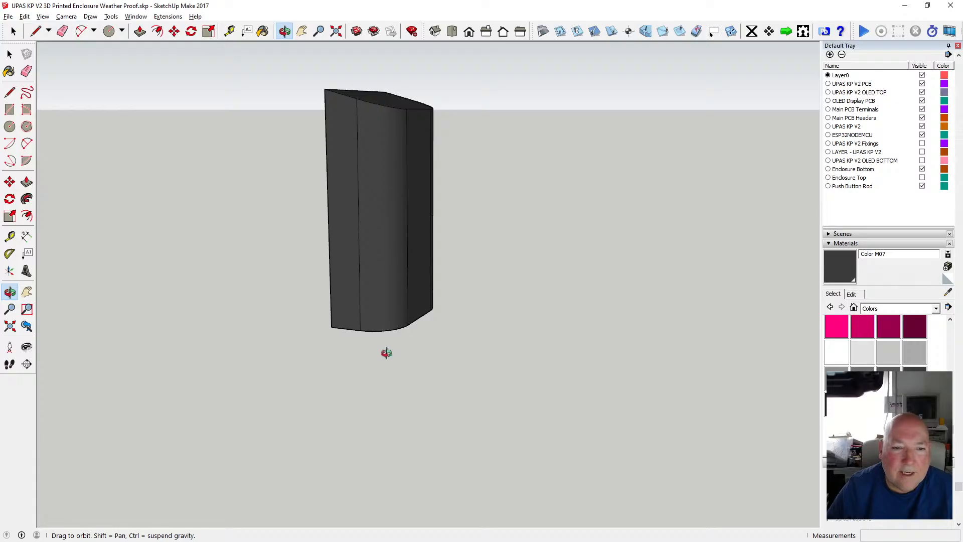
left_click_drag(386, 353, 344, 235)
scroll(401, 149, "up", 5)
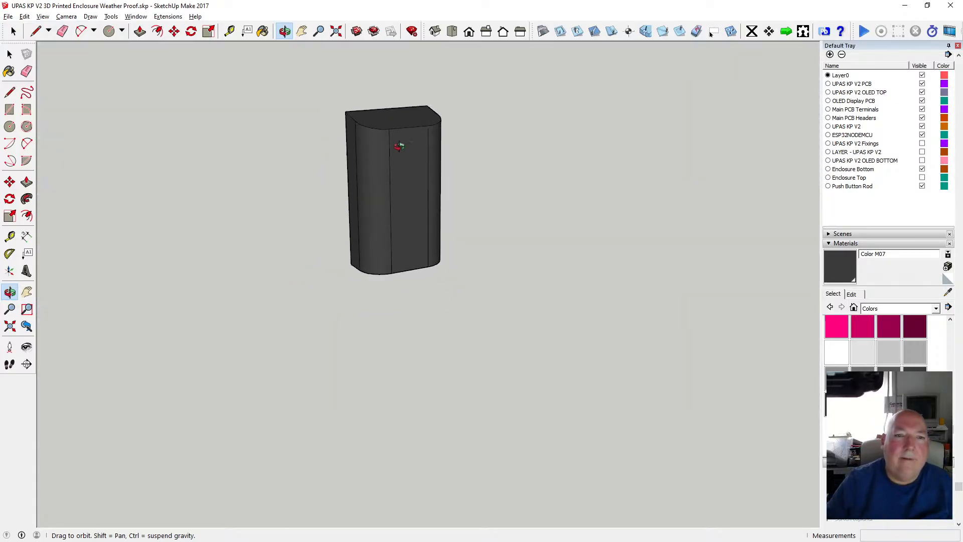
left_click_drag(216, 137, 636, 168)
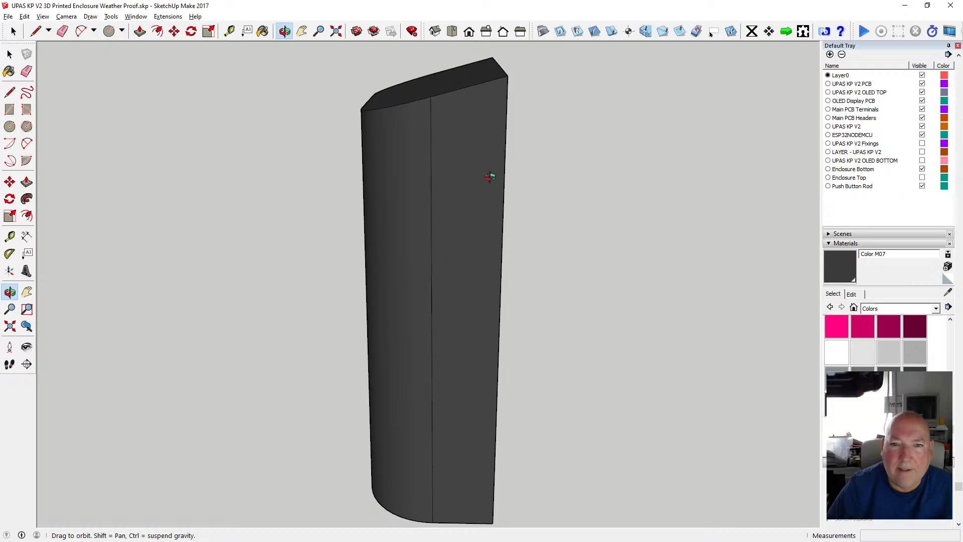
left_click_drag(492, 172, 646, 166)
Switch the face style to X-ray to see inside the enclosure.
left_click(66, 17)
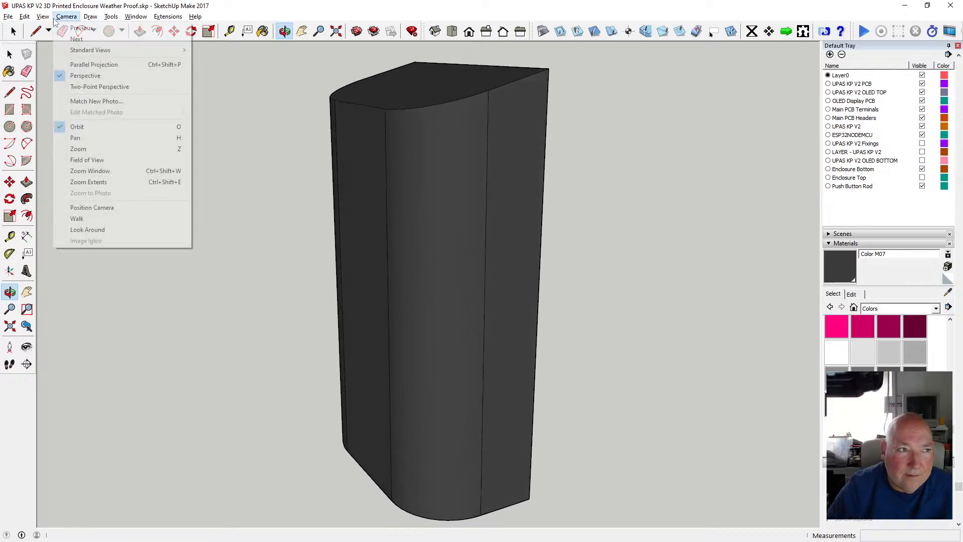
mouse_move(88, 148)
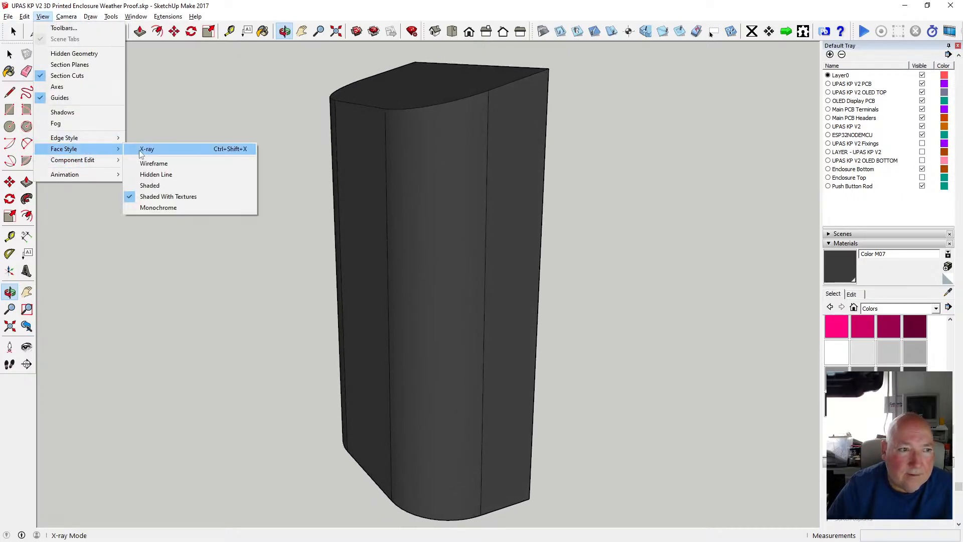
left_click(151, 148)
scroll(428, 219, "down", 3)
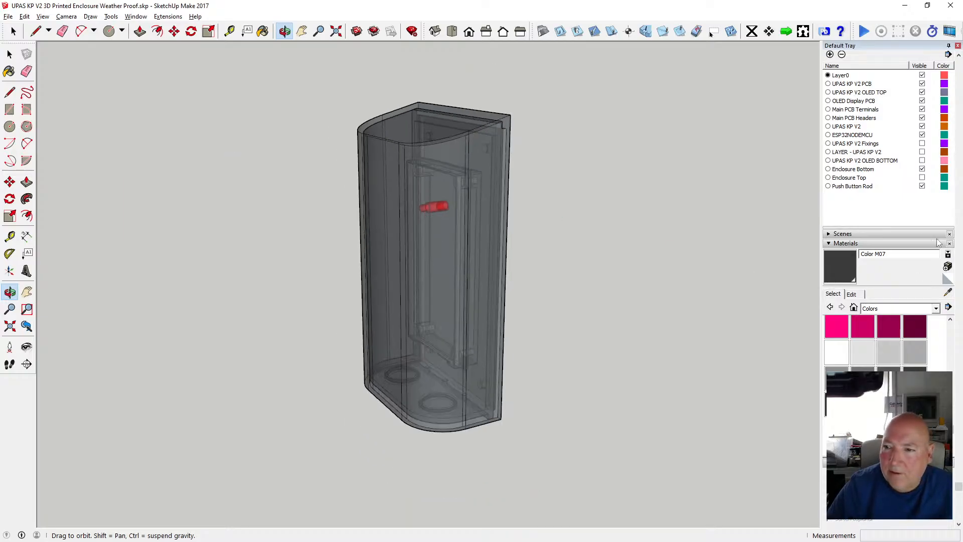
Make the layers Enclosure Top and LAYER - UPAS KP V2 visible.
left_click(828, 244)
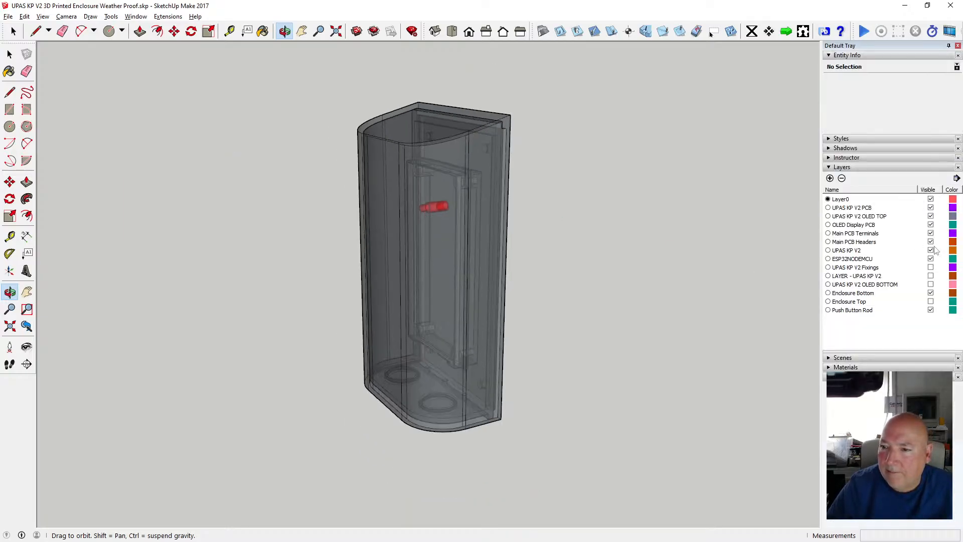
left_click(931, 302)
left_click(931, 276)
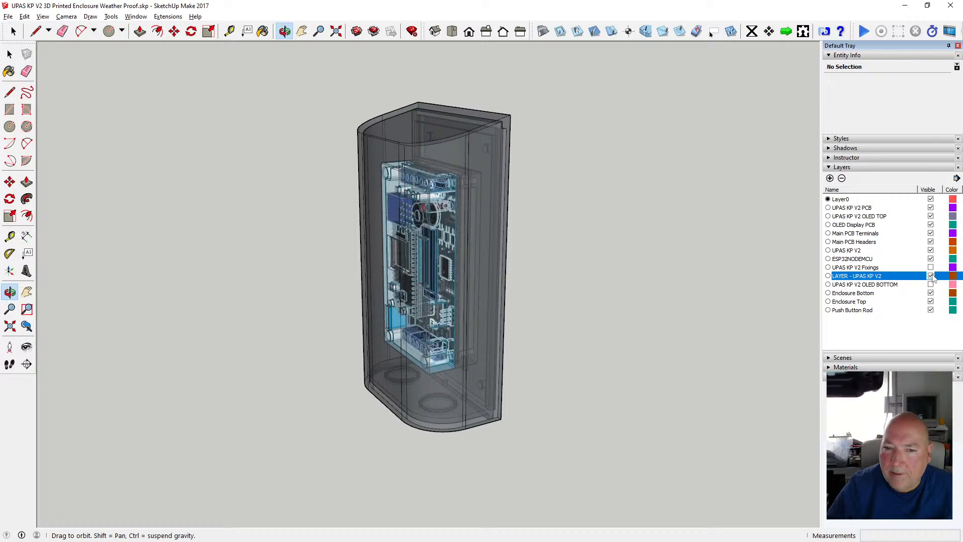
Examine how the circuit board and its case sit inside the enclosure, including the shell's upper edge and the back plate joint.
scroll(443, 260, "up", 3)
left_click_drag(443, 260, 626, 183)
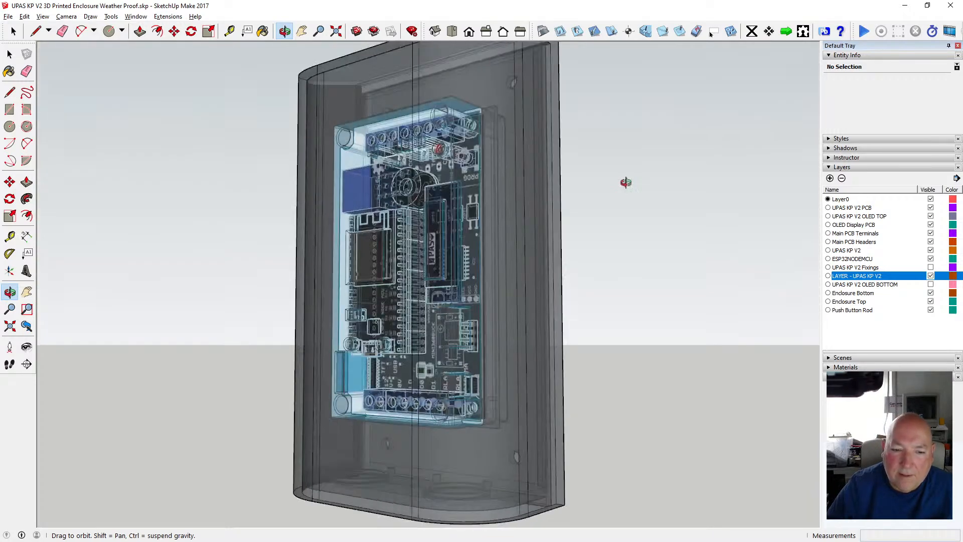
left_click_drag(447, 311, 482, 246)
middle_click_drag(482, 246, 392, 354)
left_click_drag(393, 354, 545, 232)
left_click_drag(533, 156, 424, 124)
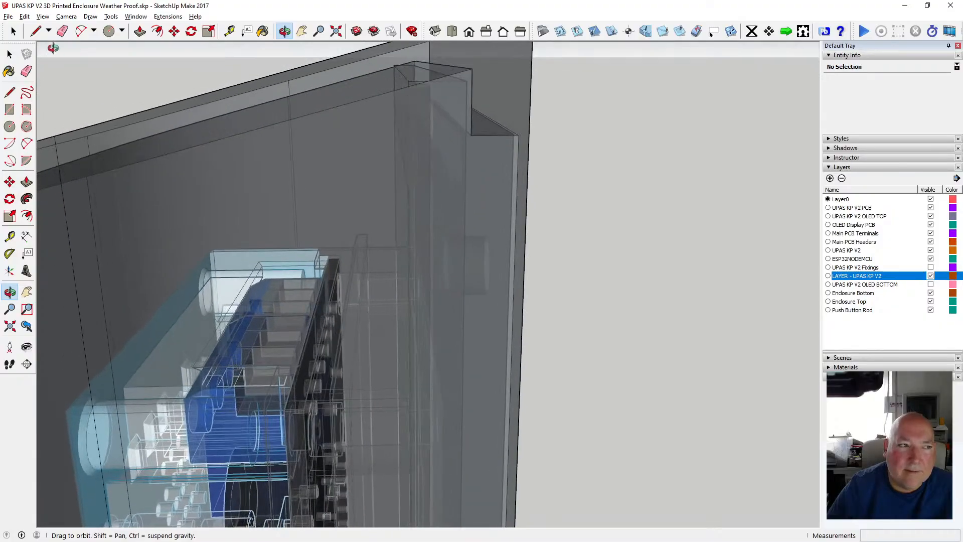
key("space")
key("o")
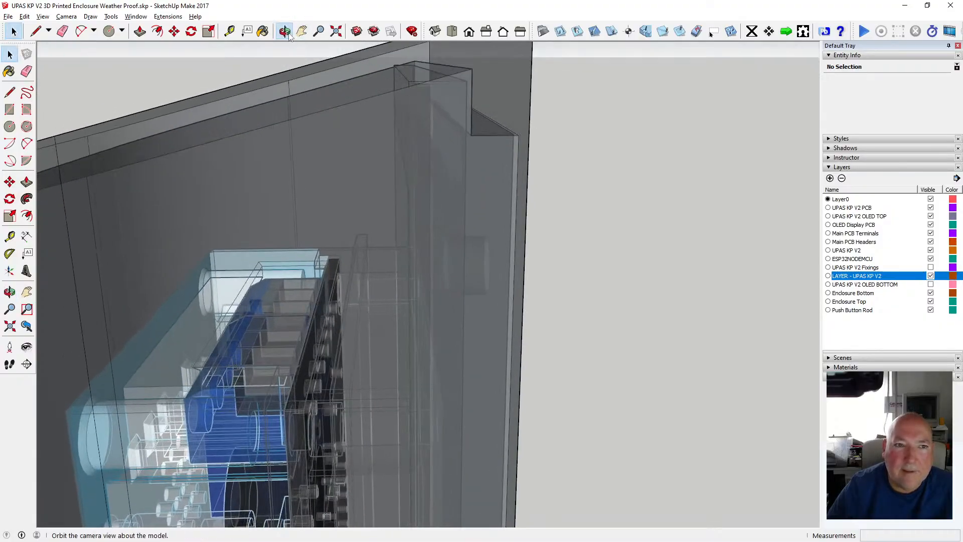
left_click_drag(395, 77, 491, 109)
left_click_drag(389, 74, 507, 146)
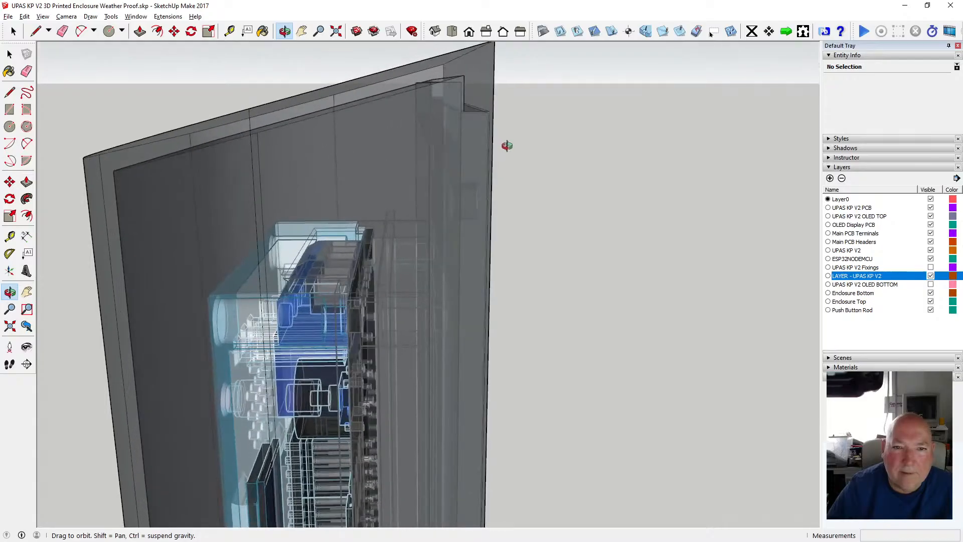
scroll(504, 123, "up", 4)
scroll(393, 106, "down", 10)
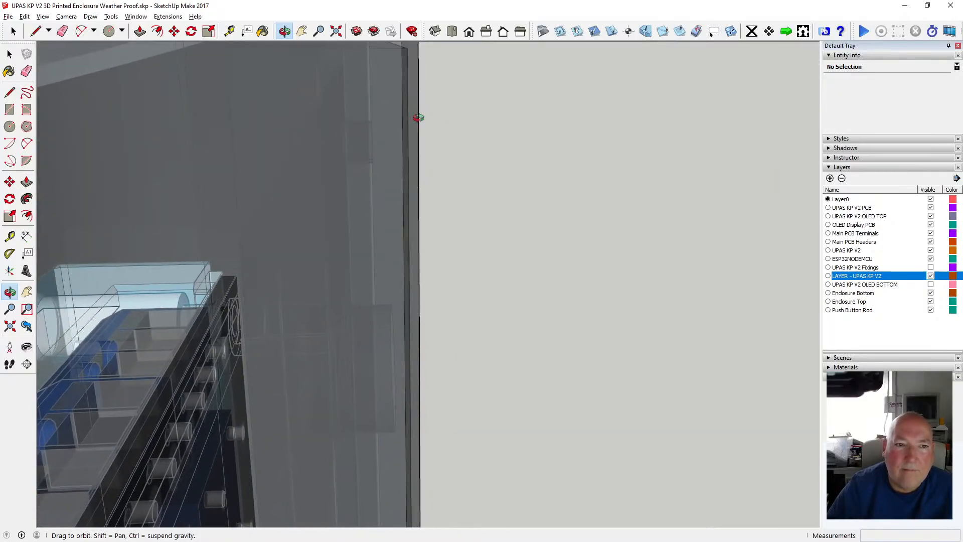
left_click_drag(422, 135, 503, 188)
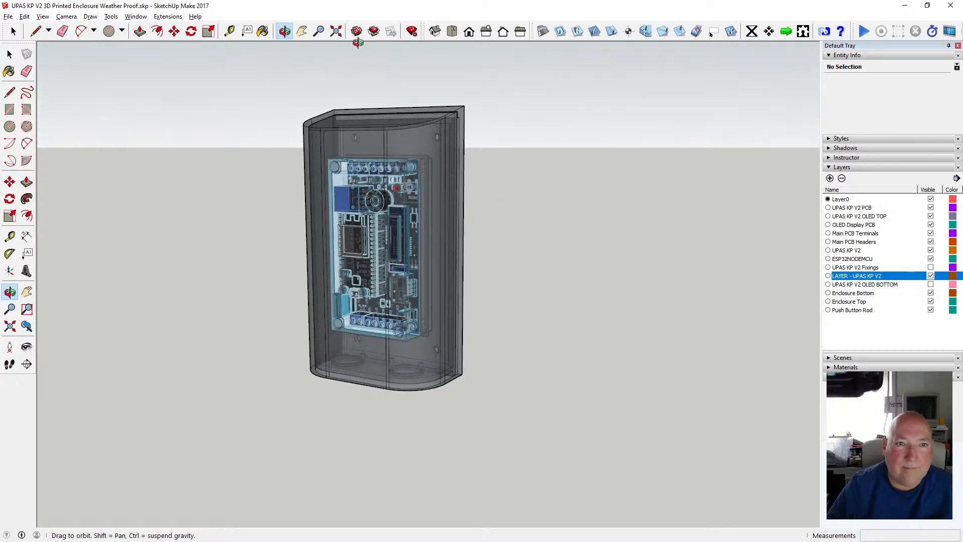
Save the model with the whole enclosure fitted in view.
left_click(337, 33)
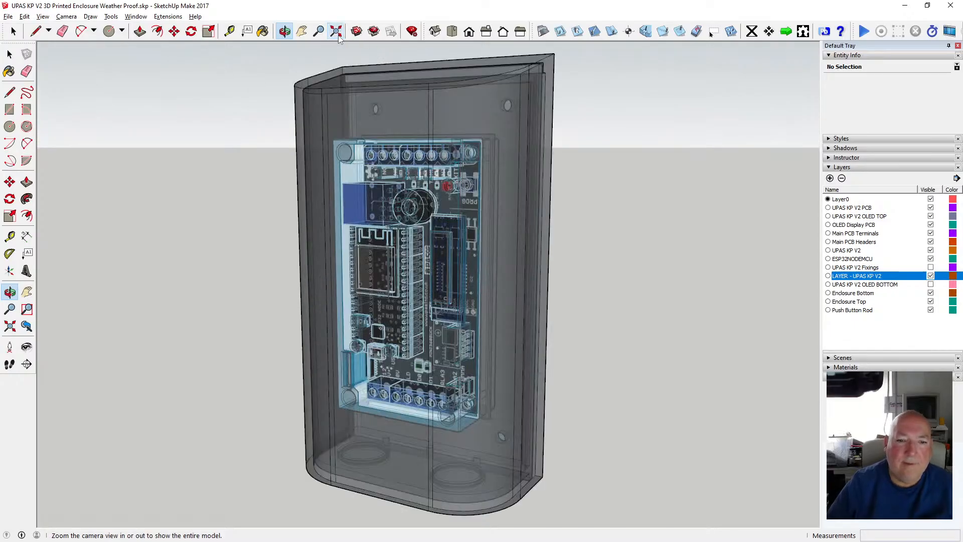
left_click(8, 17)
left_click(42, 66)
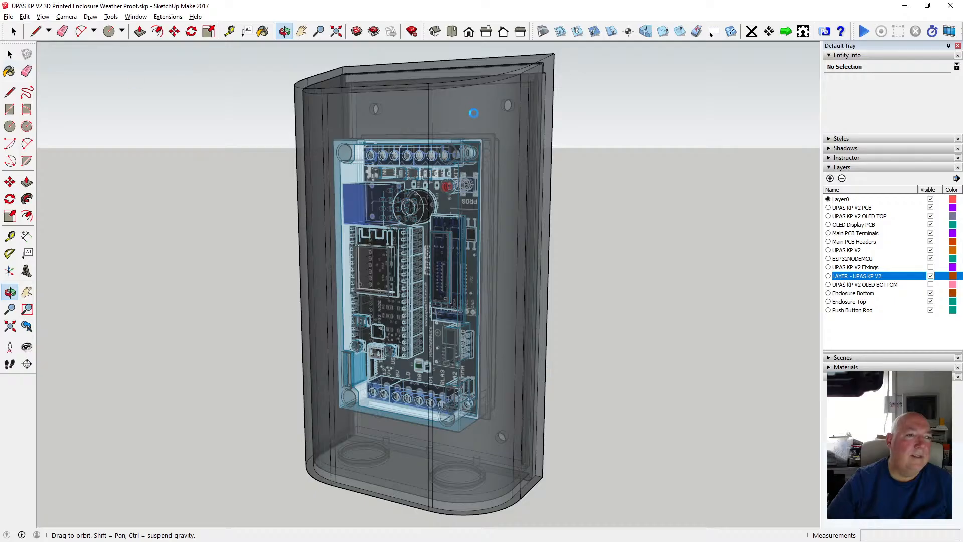